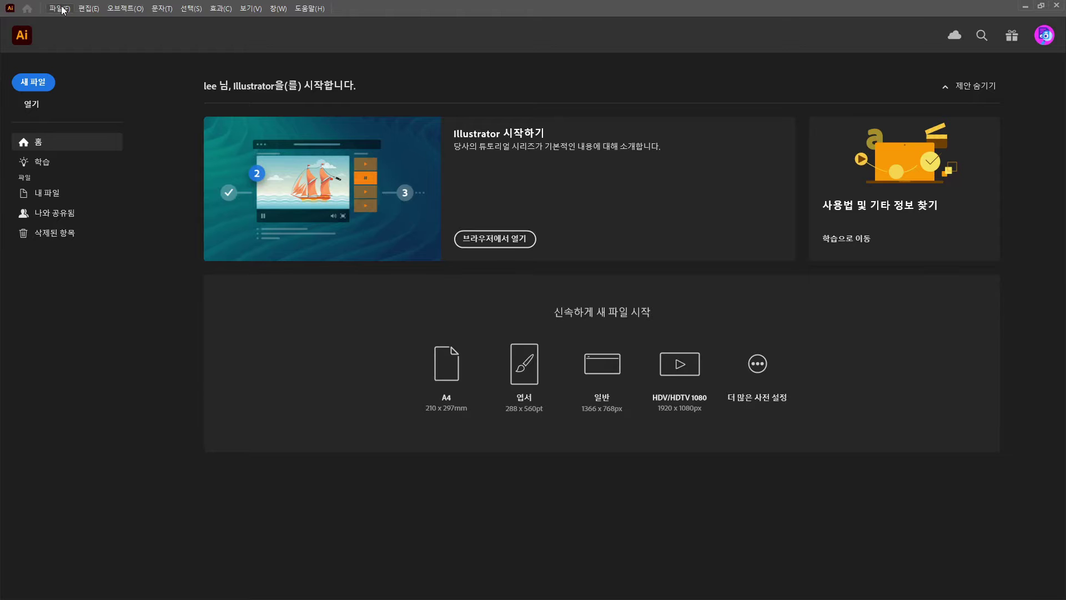
- Start a new document and set its size to 160 mm wide by 240 mm high
{"action": "left_click", "coordinate": [60, 8]}
{"action": "left_click", "coordinate": [69, 21]}
{"action": "left_click", "coordinate": [743, 177]}
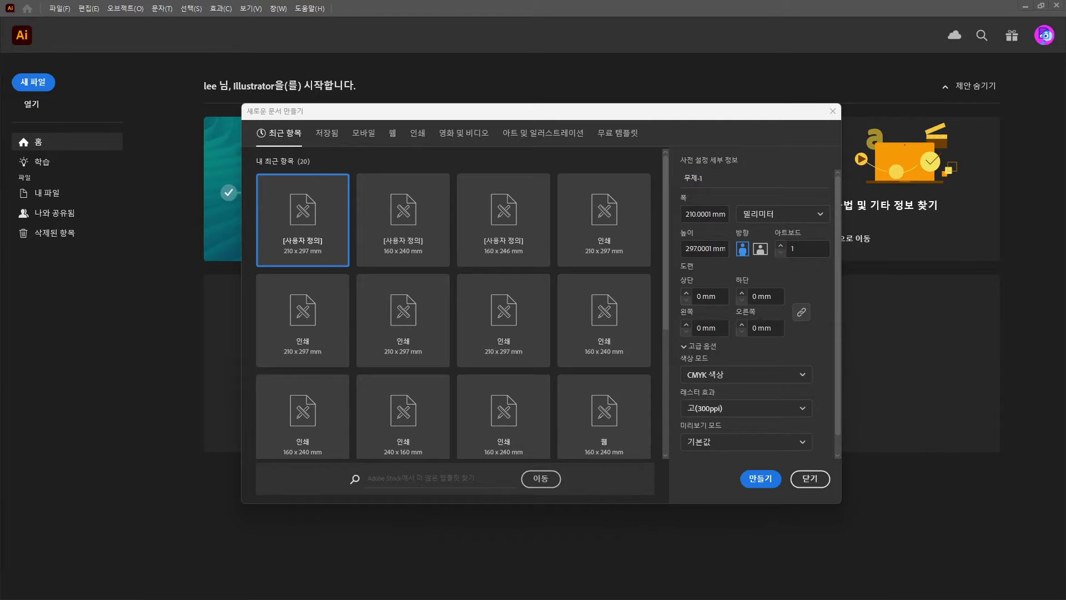
{"action": "left_click", "coordinate": [701, 214]}
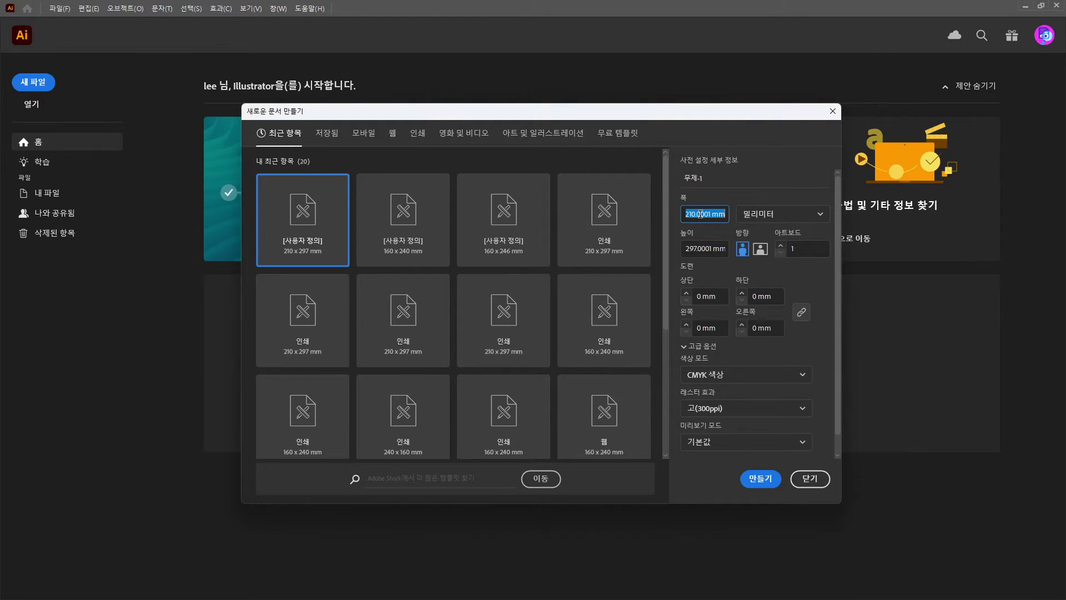
{"action": "type", "text": "1"}
{"action": "key", "text": "Tab"}
{"action": "key", "text": "Tab"}
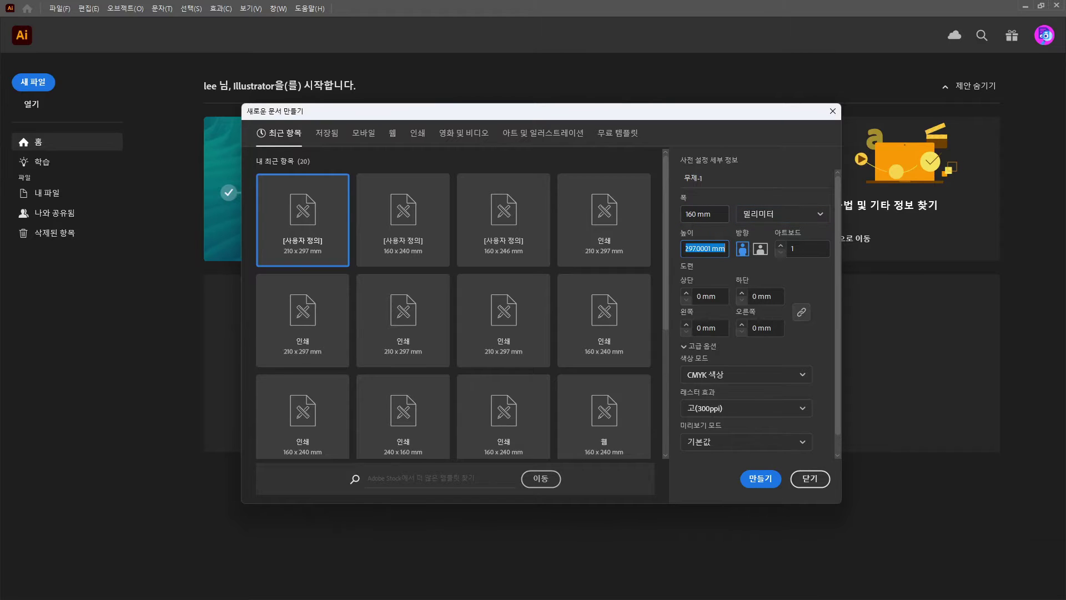
{"action": "type", "text": "240"}
- Set the bleed to 3 mm on all four sides and create the CMYK document
{"action": "left_click", "coordinate": [717, 300]}
{"action": "type", "text": "3"}
{"action": "key", "text": "Tab"}
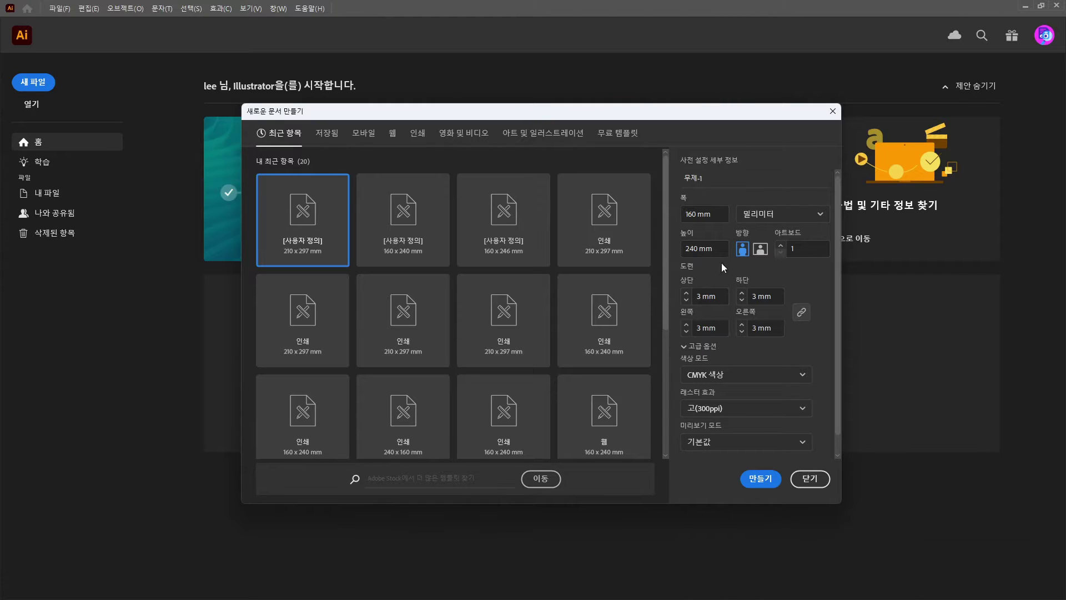
{"action": "scroll", "coordinate": [818, 348], "scroll_direction": "down", "scroll_amount": 1}
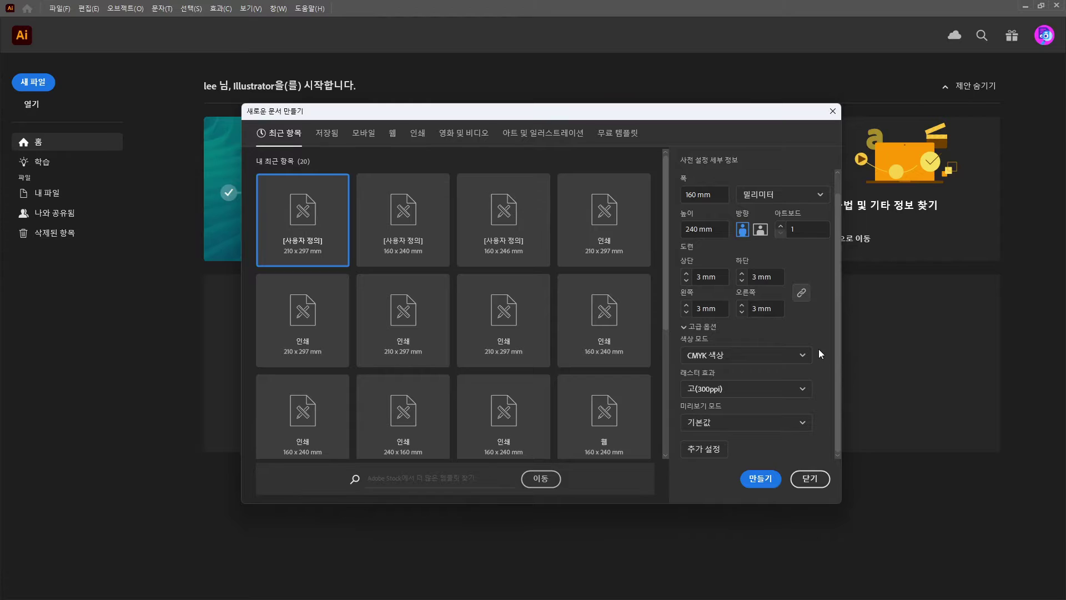
{"action": "left_click", "coordinate": [757, 483]}
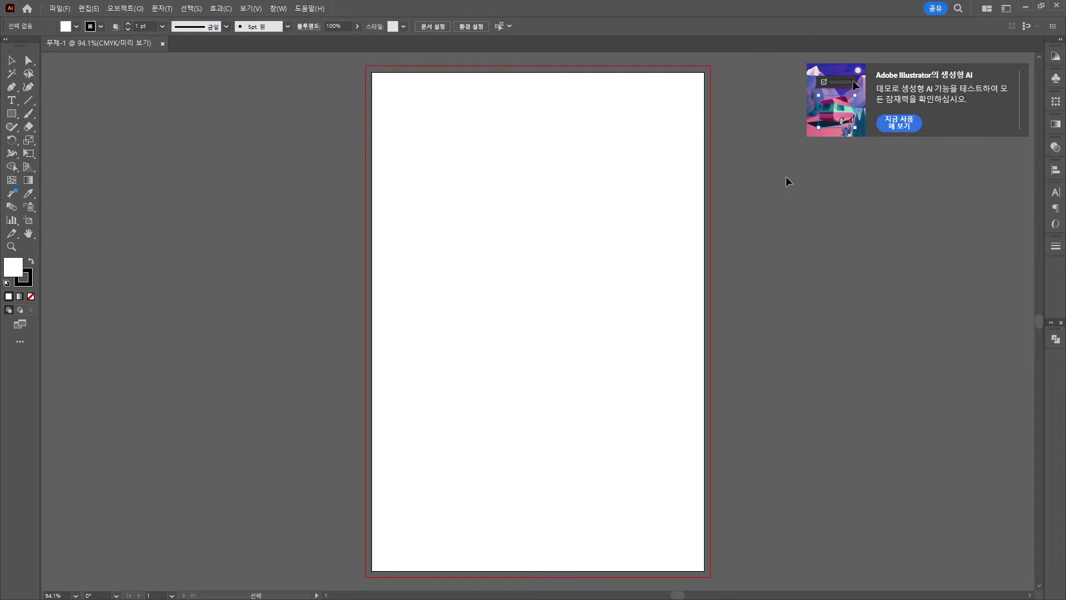
- Create a 160 × 240 mm rectangular grid with 3 horizontal and 3 vertical dividers
{"action": "left_click", "coordinate": [32, 104]}
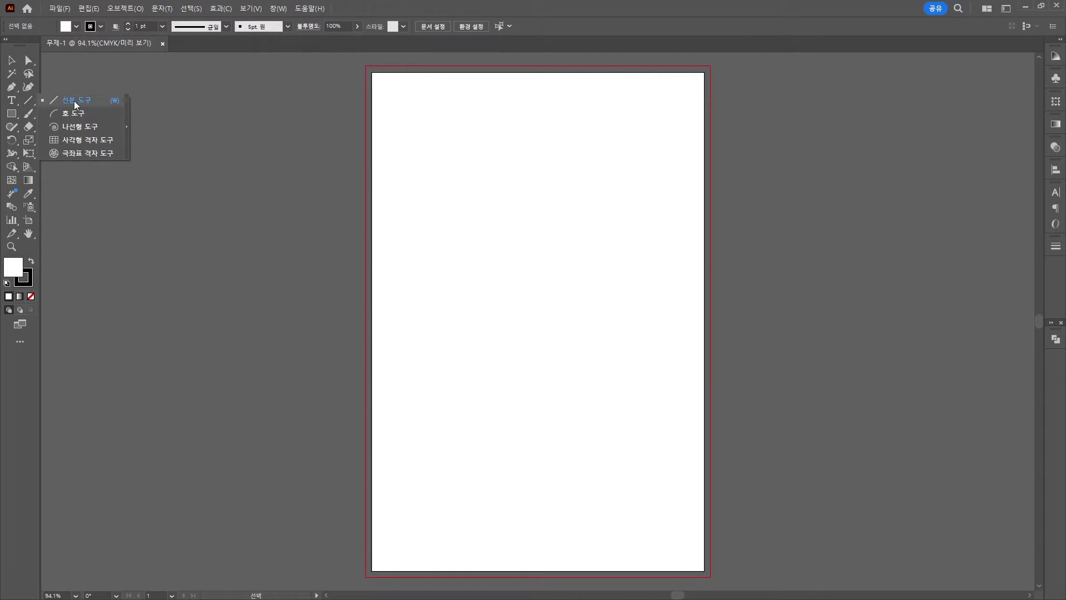
{"action": "left_click", "coordinate": [80, 141]}
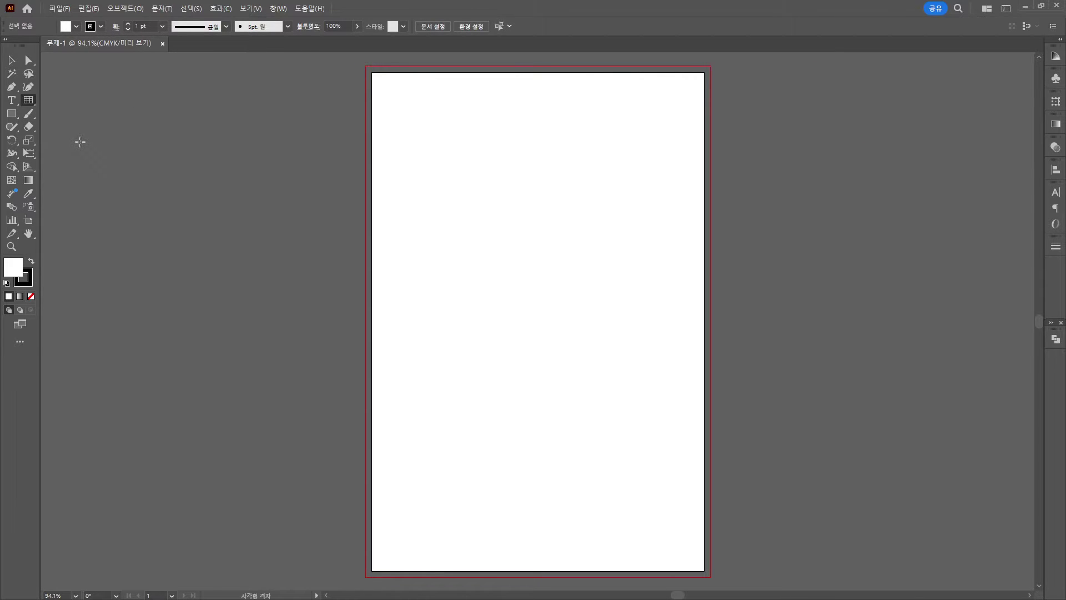
{"action": "left_click", "coordinate": [409, 165]}
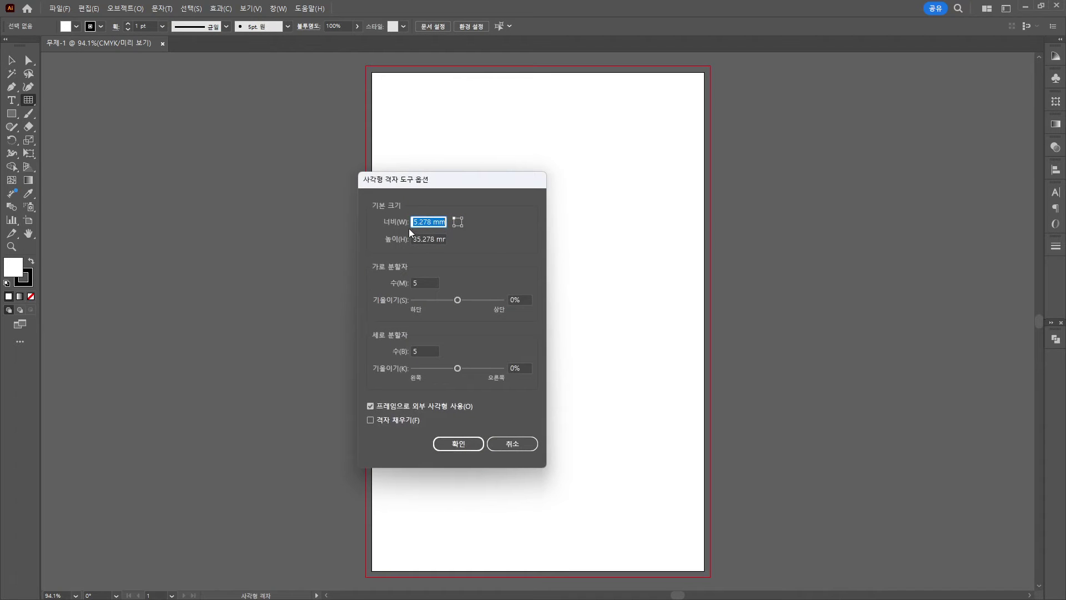
{"action": "type", "text": "160"}
{"action": "key", "text": "Tab"}
{"action": "type", "text": "240"}
{"action": "key", "text": "Tab"}
{"action": "type", "text": "3"}
{"action": "key", "text": "Tab"}
{"action": "key", "text": "Tab"}
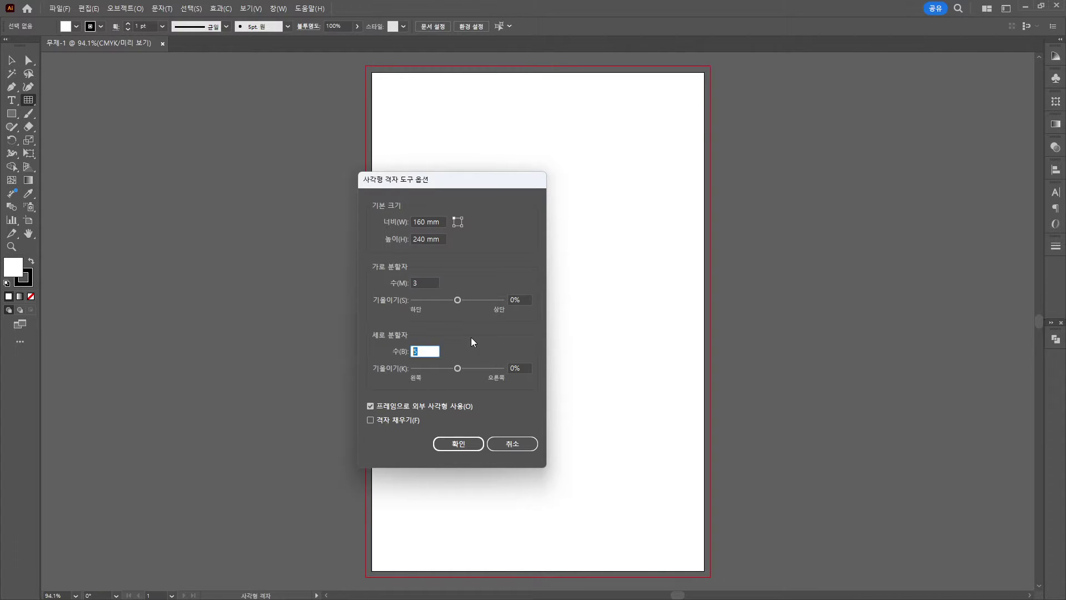
{"action": "type", "text": "3"}
{"action": "left_click", "coordinate": [458, 446]}
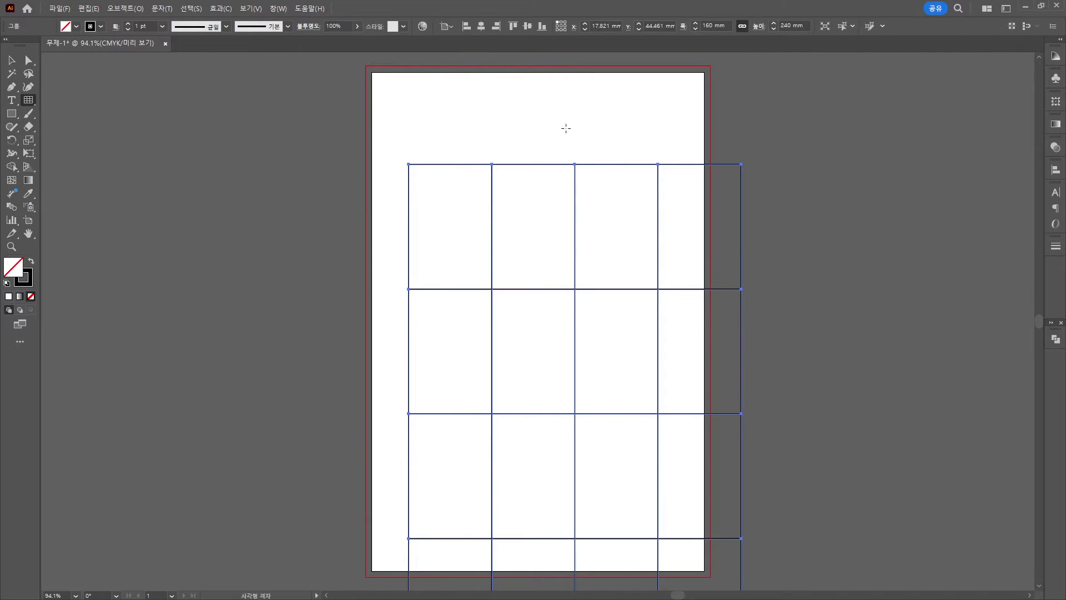
- Position the grid at X 0 mm and Y 0 mm so it covers the artboard
{"action": "left_click", "coordinate": [605, 26]}
{"action": "double_click", "coordinate": [605, 26]}
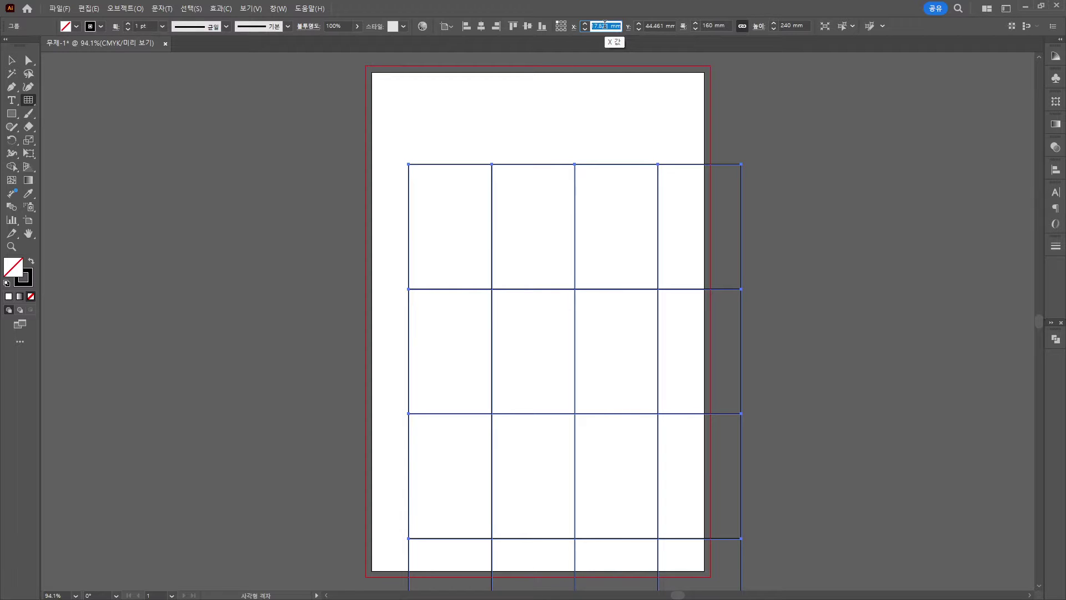
{"action": "type", "text": "0"}
{"action": "key", "text": "Return"}
{"action": "key", "text": "Tab"}
{"action": "type", "text": "0"}
{"action": "key", "text": "Return"}
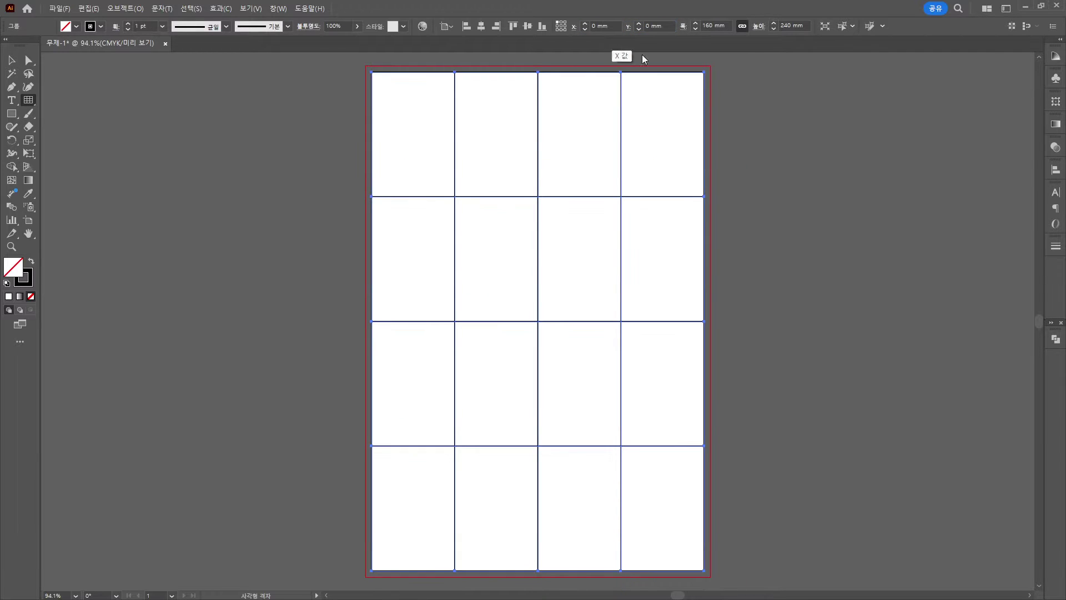
- Activate the Line Segment tool and place the Layers panel in the empty area beside the artboard
{"action": "left_click", "coordinate": [29, 100]}
{"action": "left_click", "coordinate": [72, 103]}
{"action": "left_click", "coordinate": [278, 8]}
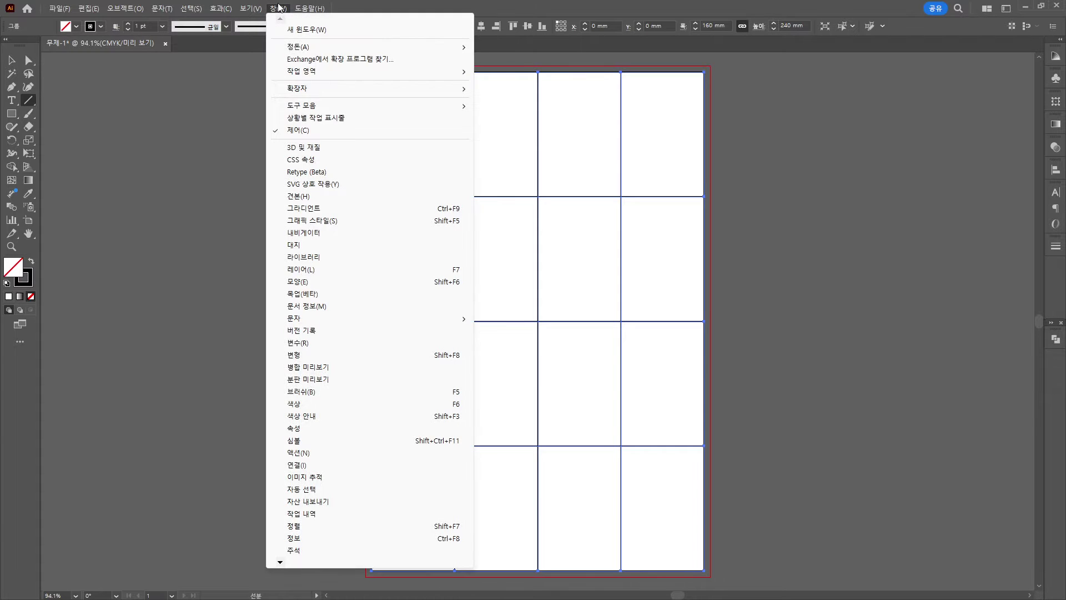
{"action": "left_click", "coordinate": [309, 266]}
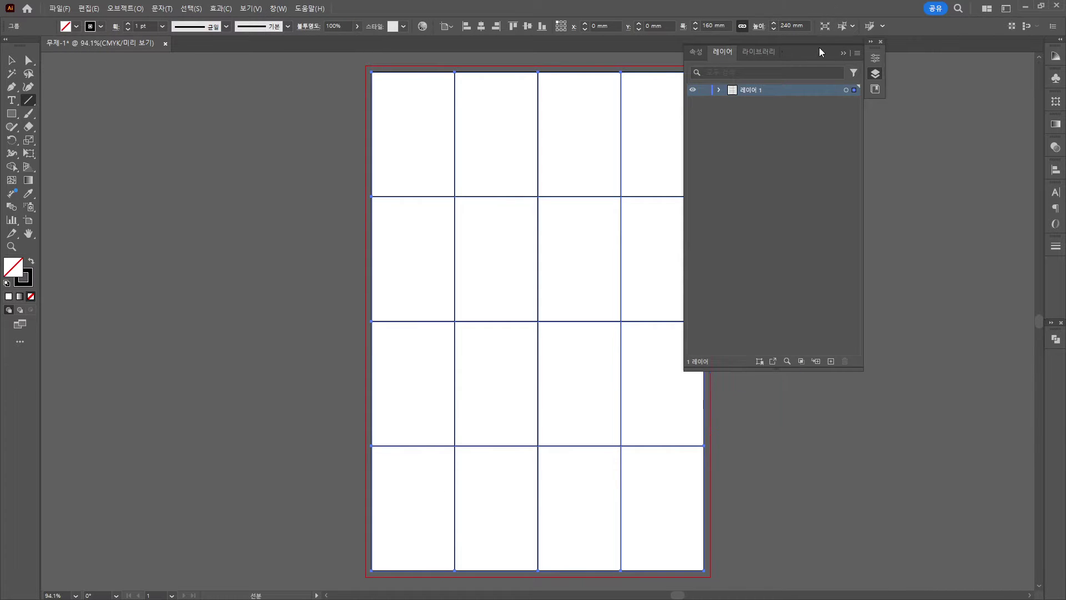
{"action": "left_click_drag", "start_coordinate": [819, 48], "coordinate": [923, 90]}
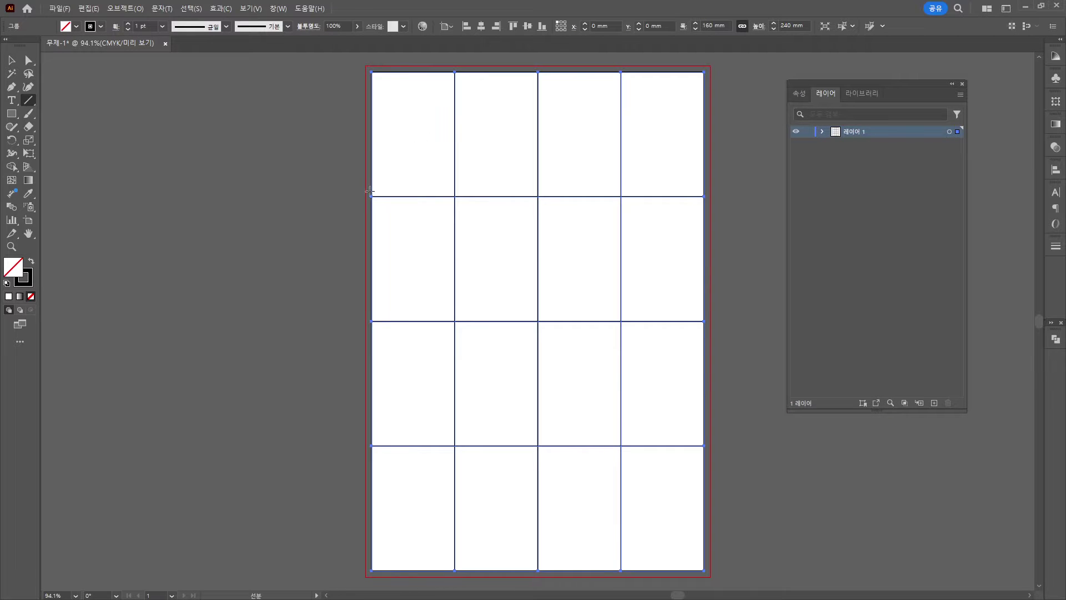
- Draw seven parallel diagonal lines through the grid intersections, each rising from lower left to upper right, to cover all cells
{"action": "left_click_drag", "start_coordinate": [371, 196], "coordinate": [455, 72]}
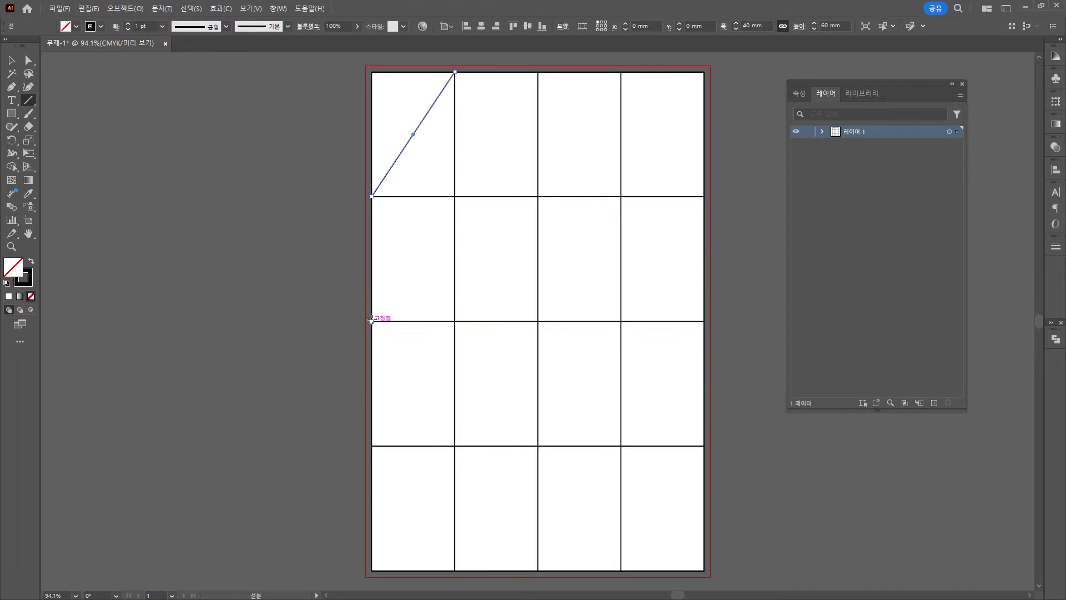
{"action": "left_click_drag", "start_coordinate": [371, 322], "coordinate": [538, 71]}
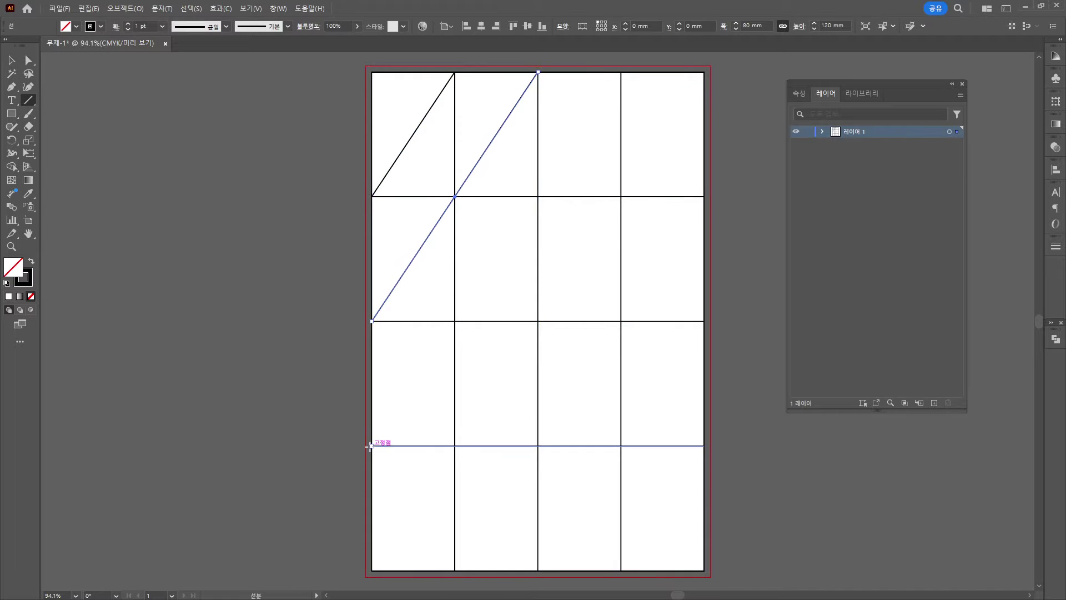
{"action": "mouse_move", "coordinate": [371, 446]}
{"action": "left_mouse_down"}
{"action": "mouse_move", "coordinate": [611, 106]}
{"action": "mouse_move", "coordinate": [621, 71]}
{"action": "left_mouse_up"}
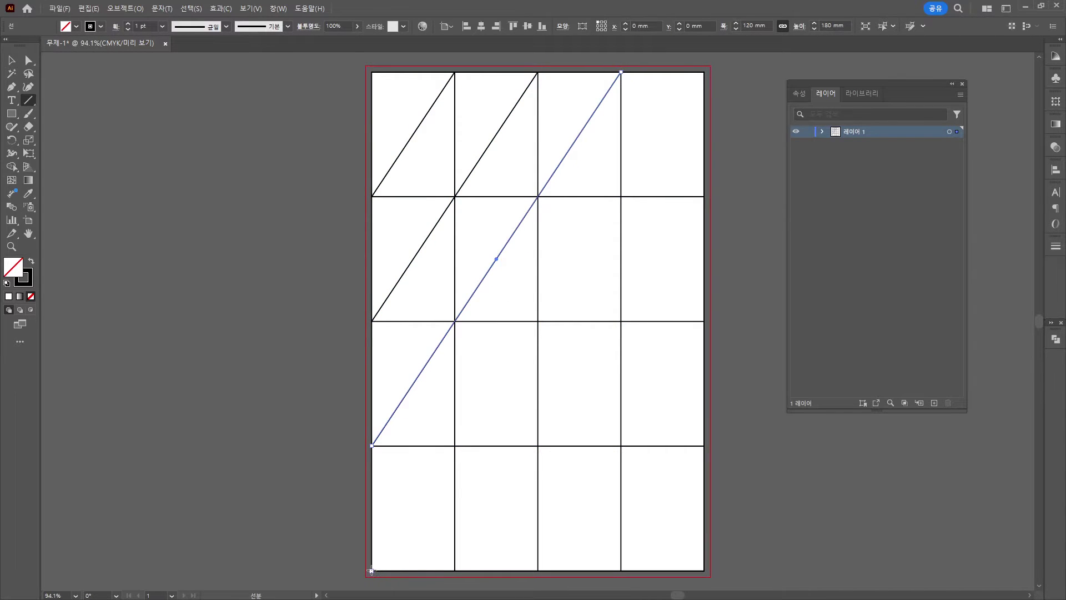
{"action": "left_click_drag", "start_coordinate": [372, 571], "coordinate": [705, 72]}
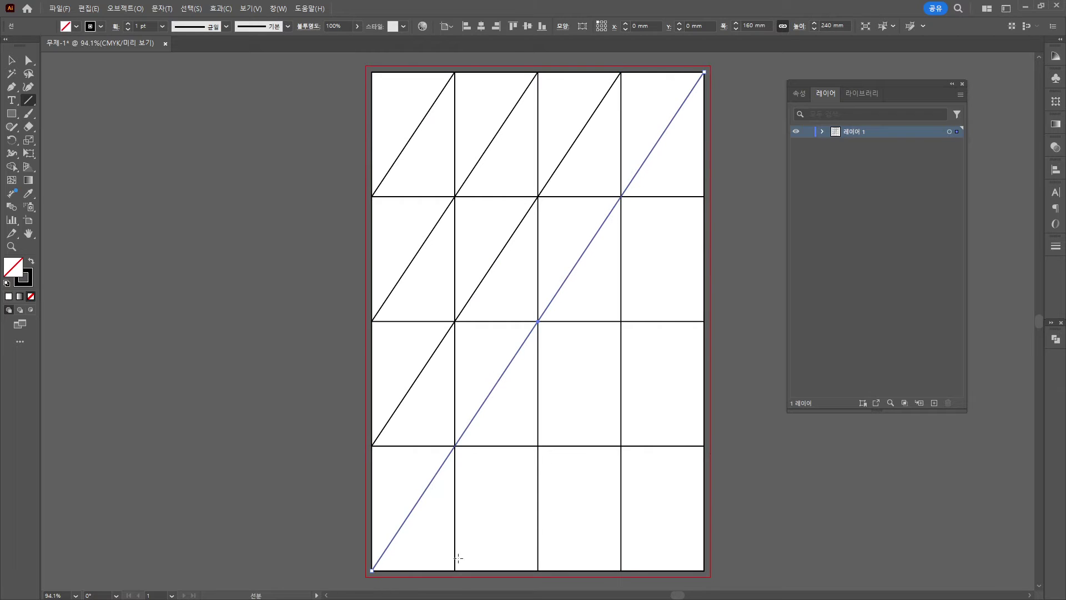
{"action": "left_click_drag", "start_coordinate": [455, 570], "coordinate": [704, 196]}
{"action": "left_click_drag", "start_coordinate": [538, 570], "coordinate": [704, 321]}
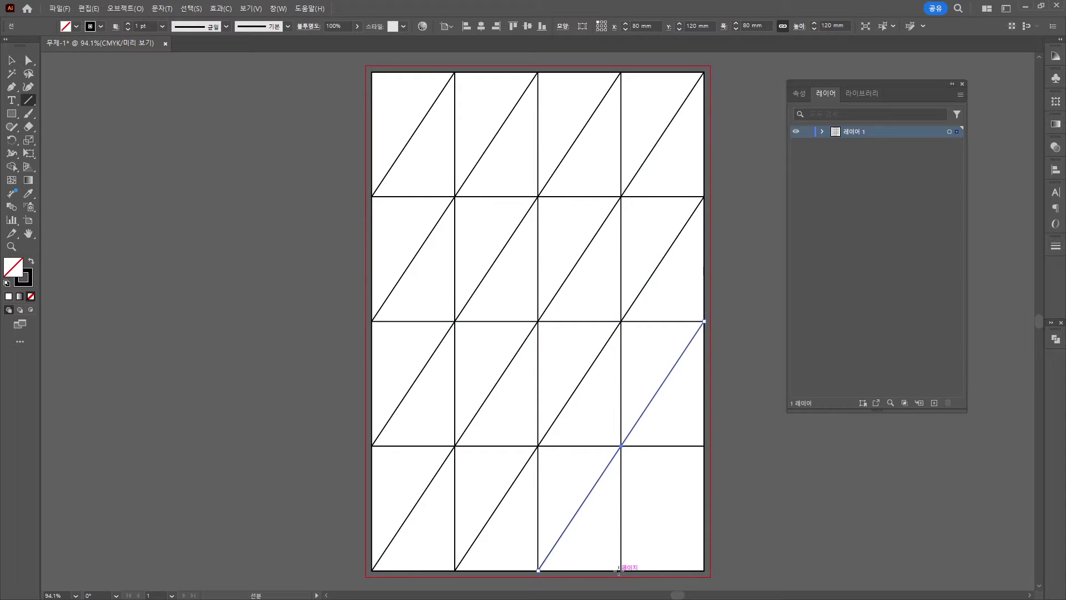
{"action": "left_click_drag", "start_coordinate": [621, 570], "coordinate": [704, 445]}
- Select all the diagonal lines without the grid and paste a copy of them in front
{"action": "left_click", "coordinate": [11, 61]}
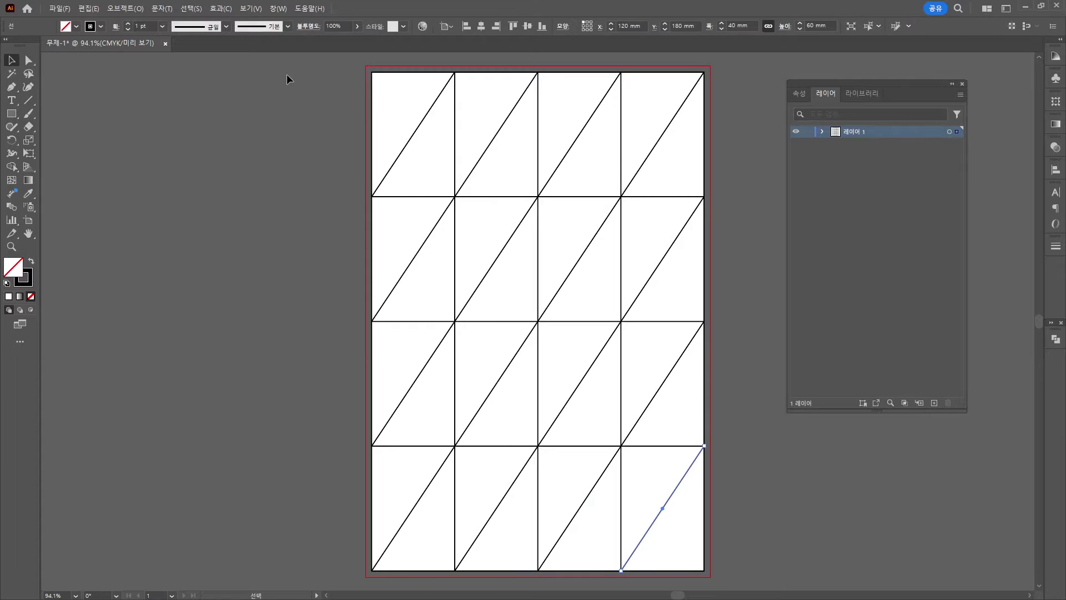
{"action": "key", "text": "ctrl+a"}
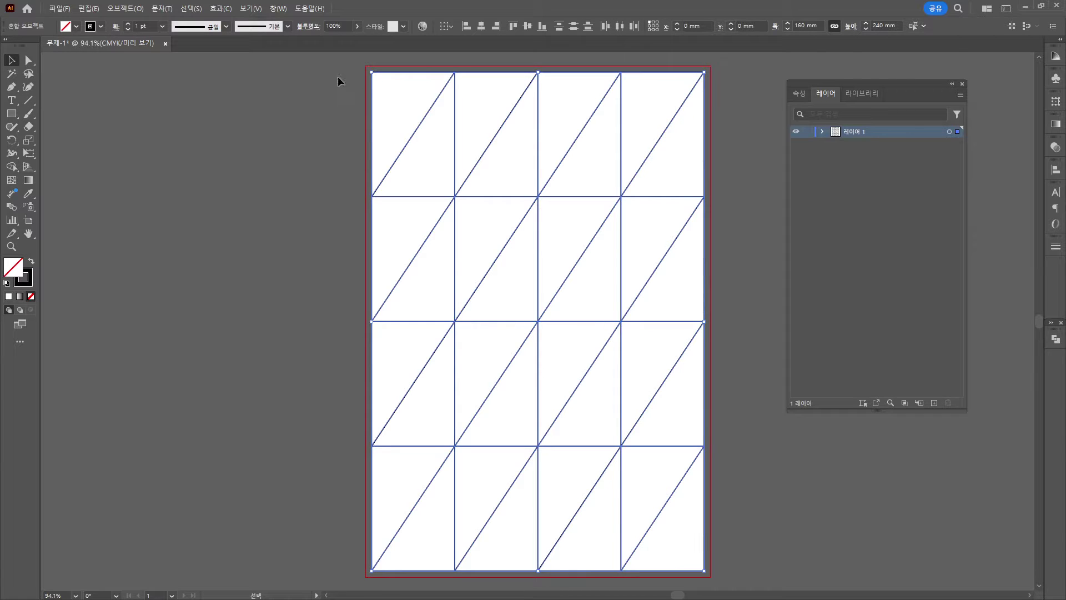
{"action": "left_click", "coordinate": [372, 88]}
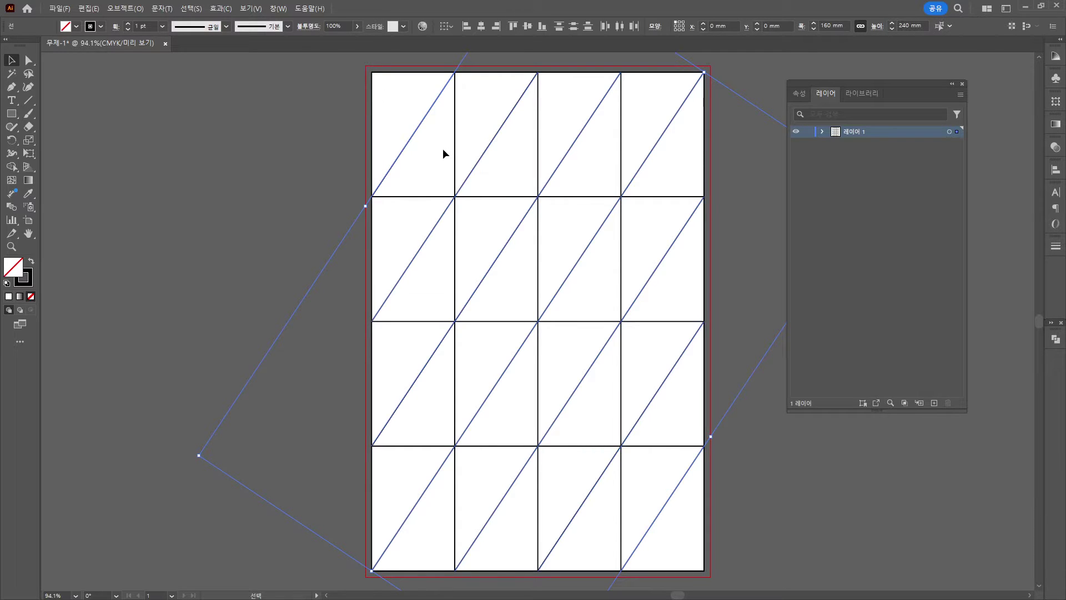
{"action": "key", "text": "a"}
{"action": "key", "text": "v"}
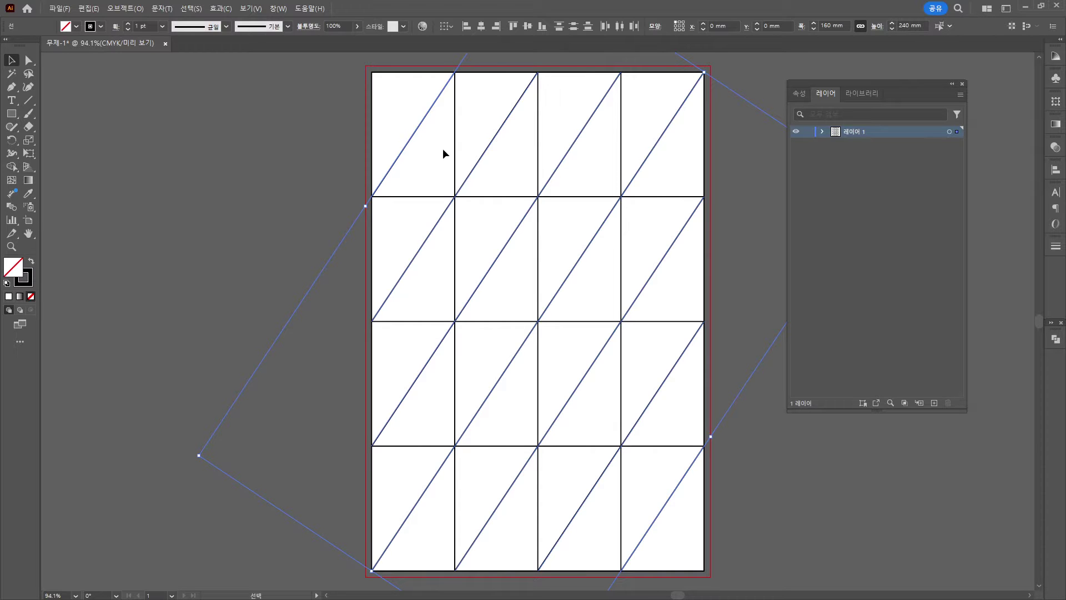
- Reflect the copied diagonals across the vertical axis to cross the originals, then deselect them
{"action": "right_click", "coordinate": [443, 150]}
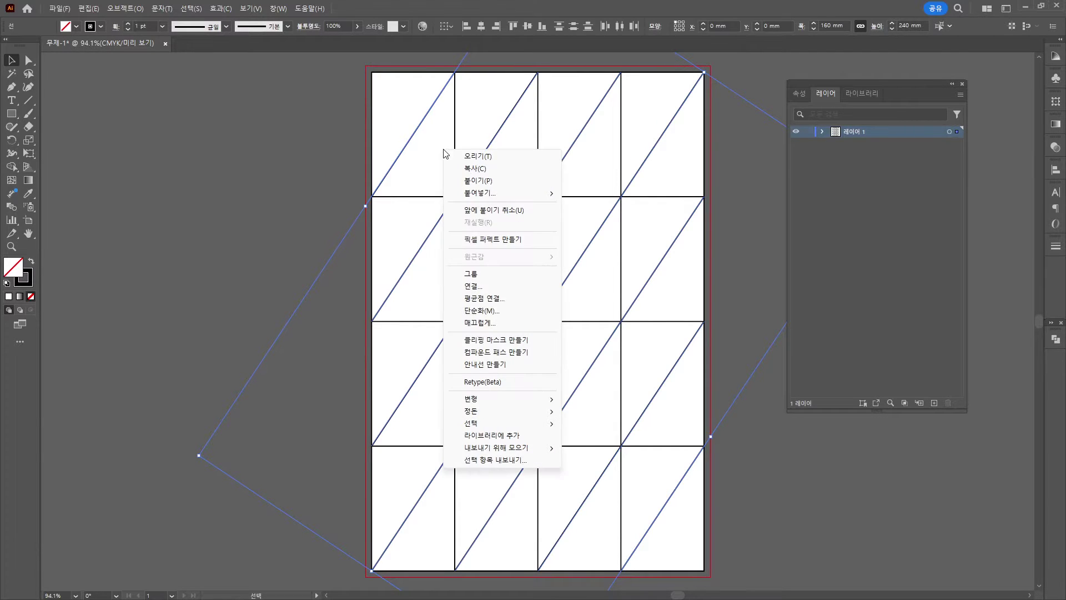
{"action": "mouse_move", "coordinate": [482, 406]}
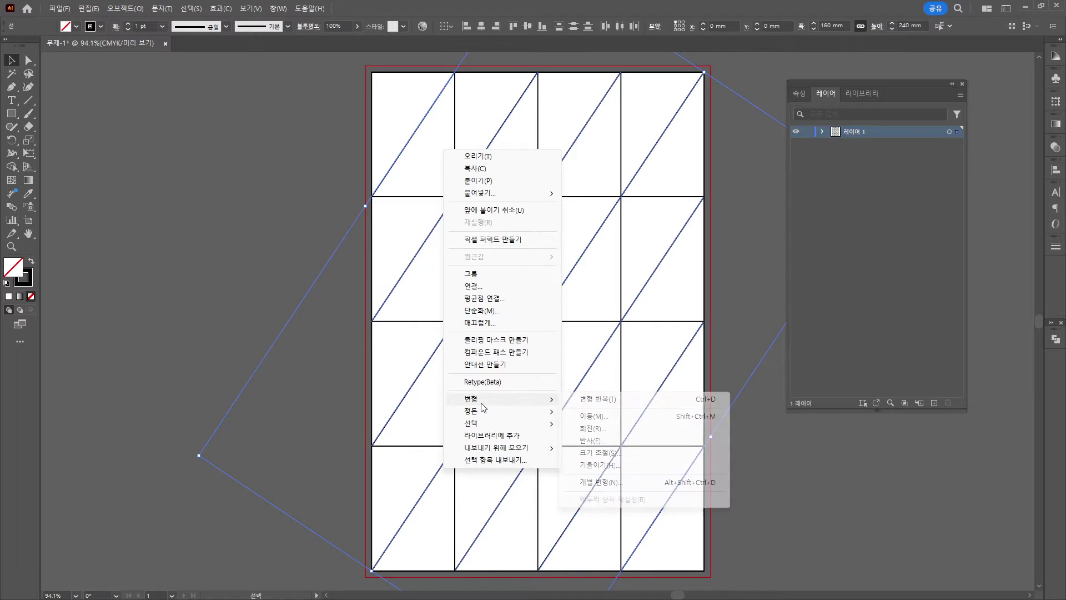
{"action": "left_click", "coordinate": [613, 441]}
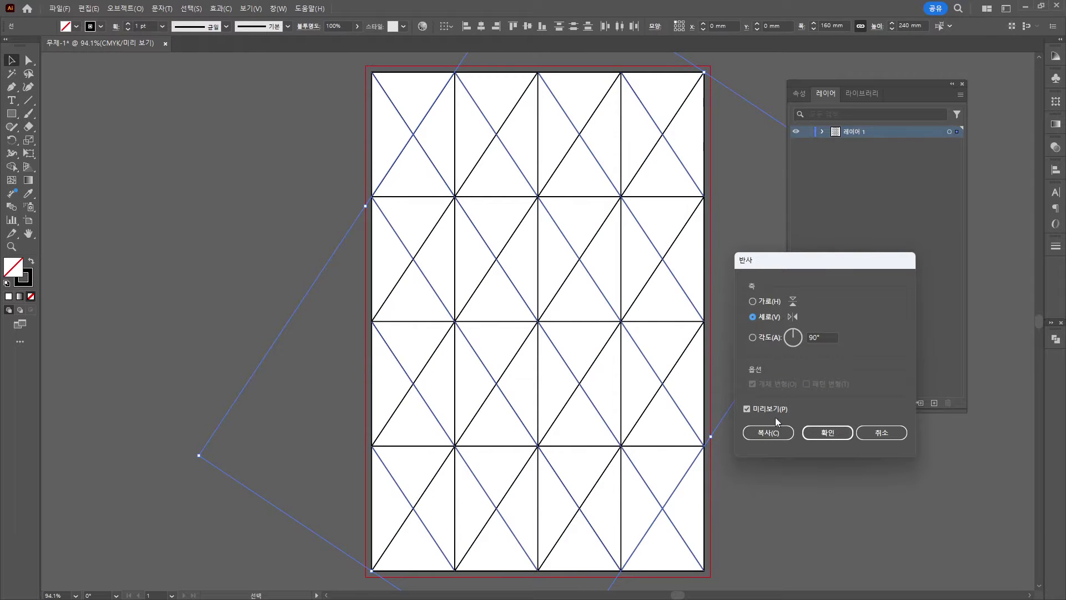
{"action": "left_click", "coordinate": [828, 434]}
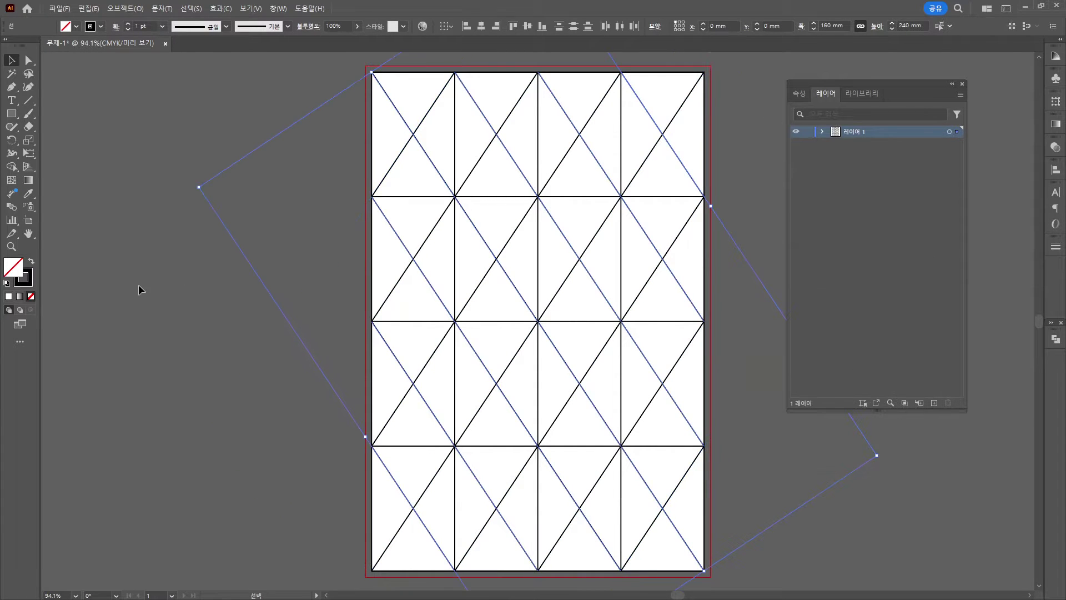
{"action": "left_click", "coordinate": [718, 418]}
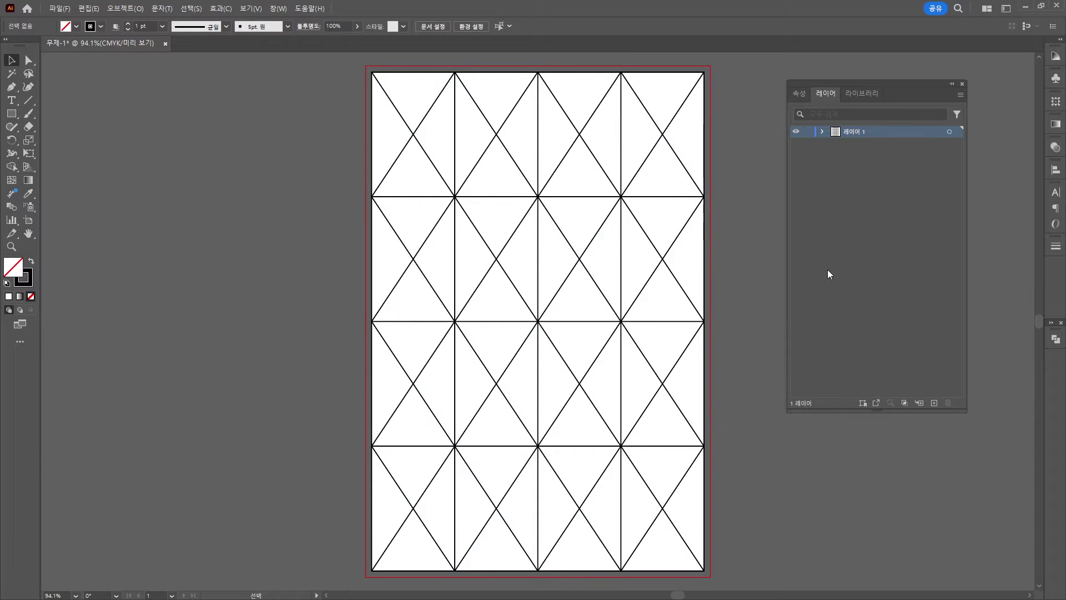
- Rename the grid's layer to 가이드 and lock it, and add a new layer above it
{"action": "double_click", "coordinate": [855, 132]}
{"action": "type", "text": "ㄹ"}
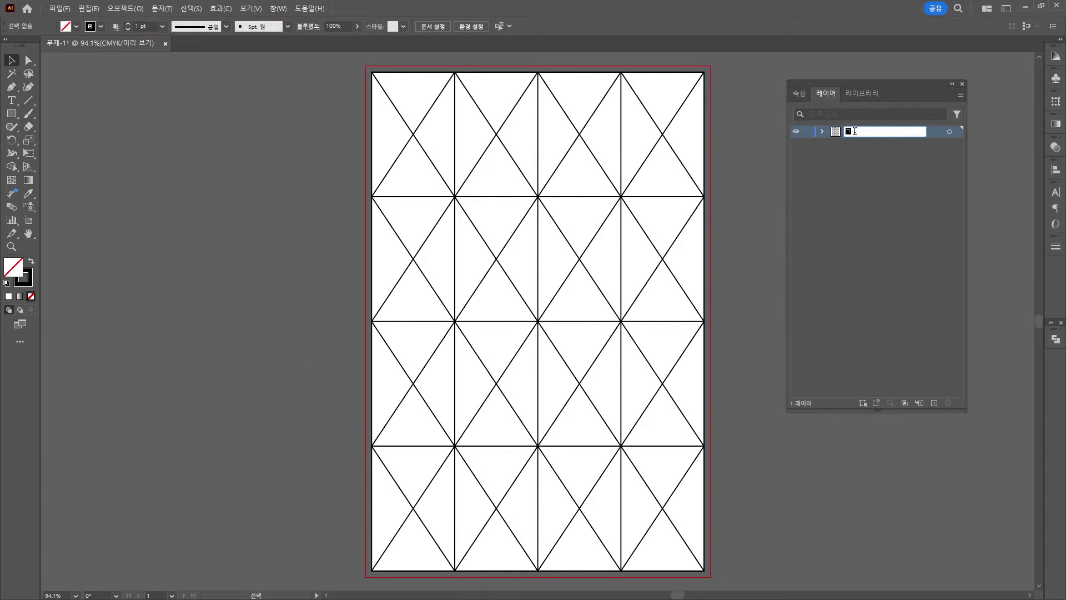
{"action": "type", "text": "이드"}
{"action": "key", "text": "Return"}
{"action": "left_click", "coordinate": [808, 132]}
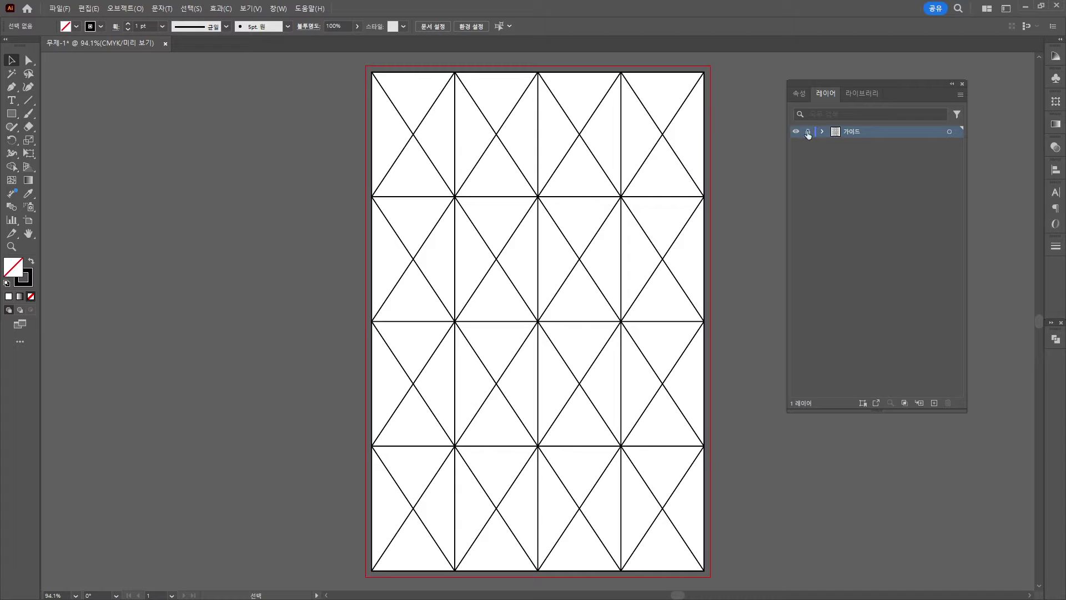
{"action": "left_click", "coordinate": [934, 402]}
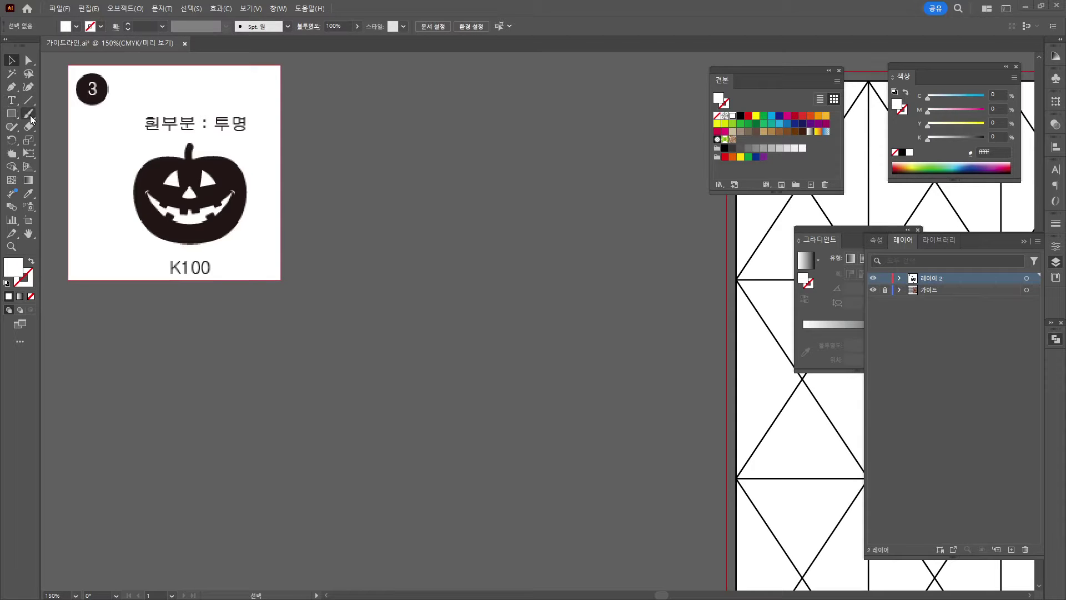
- Draw the left half of the pumpkin body as a white curved shape about 26 × 30 mm beside the reference, using the Pen tool
{"action": "left_click", "coordinate": [17, 89]}
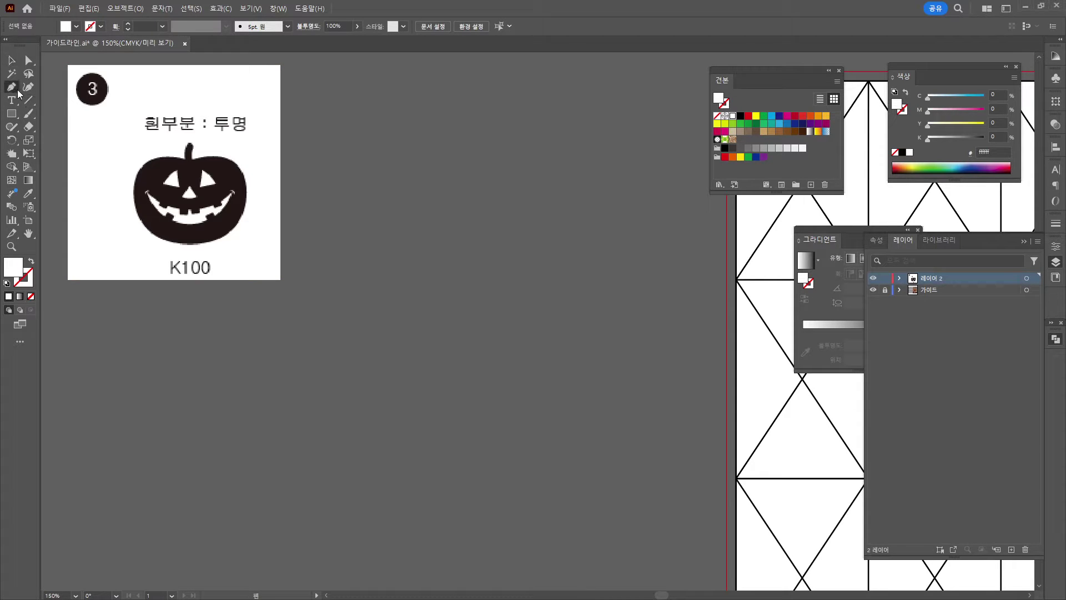
{"action": "left_click", "coordinate": [413, 145]}
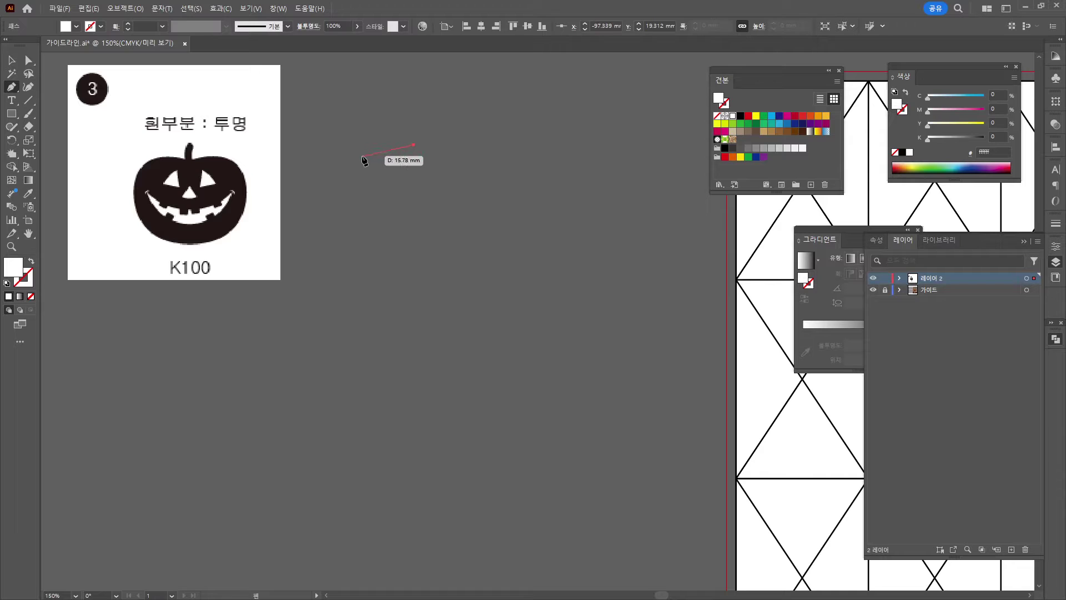
{"action": "left_click_drag", "start_coordinate": [363, 156], "coordinate": [347, 185]}
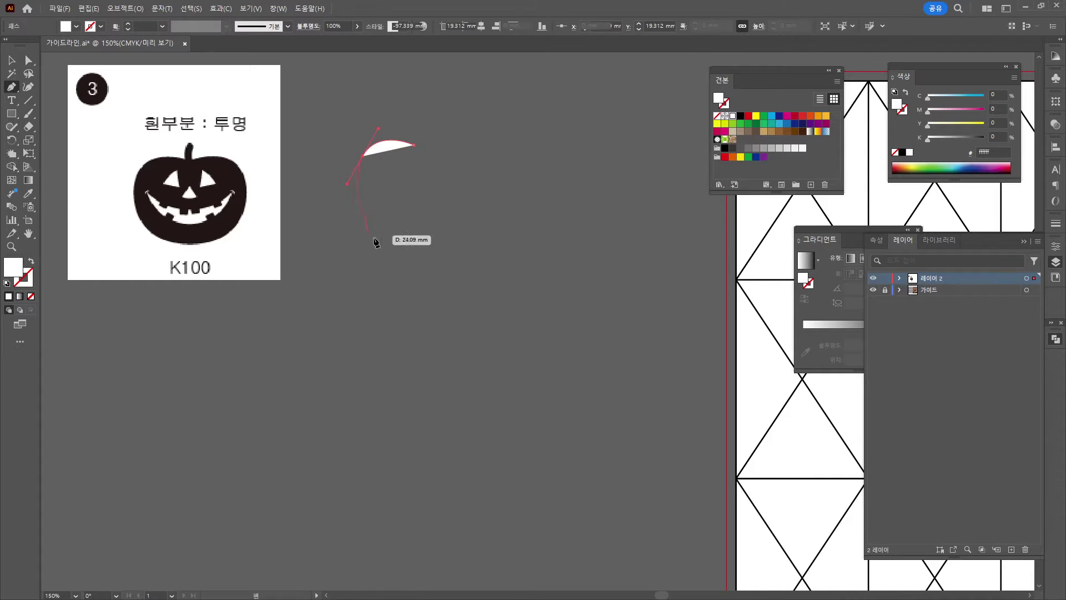
{"action": "left_click_drag", "start_coordinate": [411, 241], "coordinate": [440, 241]}
{"action": "left_click", "coordinate": [441, 241]}
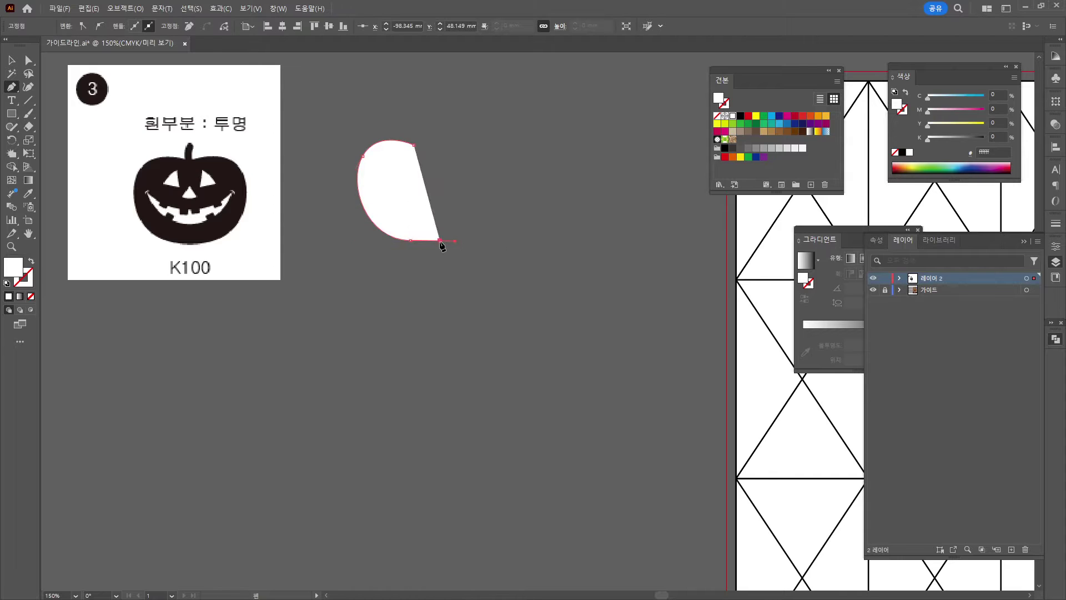
{"action": "left_click", "coordinate": [447, 258], "text": "ctrl"}
{"action": "key", "text": "v"}
- Copy the half body to its right, reflect the copy across the vertical axis, and position it so both halves overlap at the base
{"action": "left_click", "coordinate": [405, 200]}
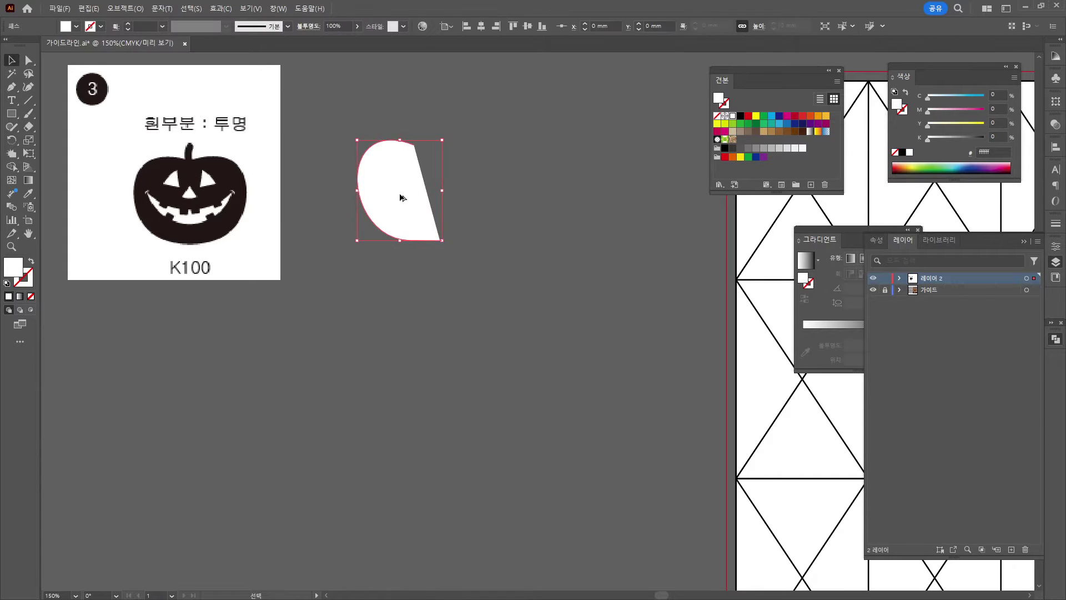
{"action": "left_click_drag", "start_coordinate": [405, 200], "coordinate": [452, 196]}
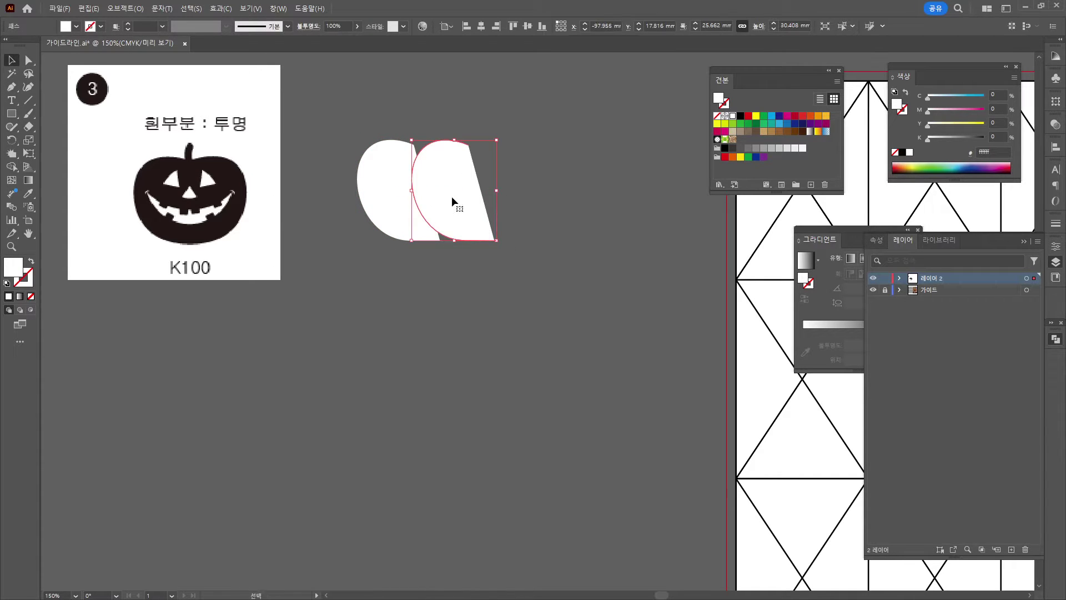
{"action": "right_click", "coordinate": [452, 195]}
{"action": "mouse_move", "coordinate": [489, 477]}
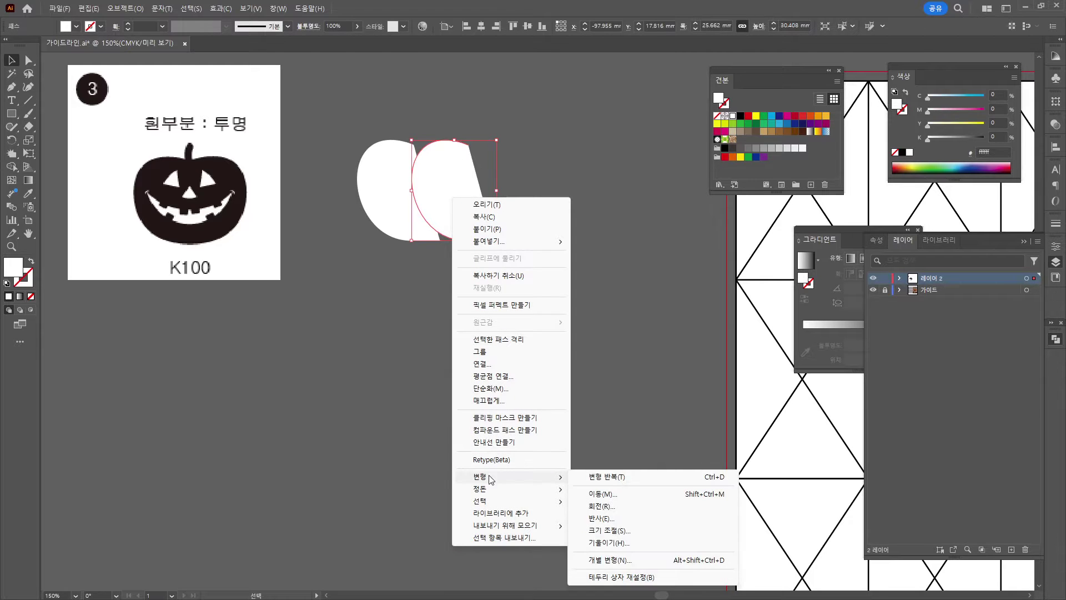
{"action": "left_click", "coordinate": [603, 519]}
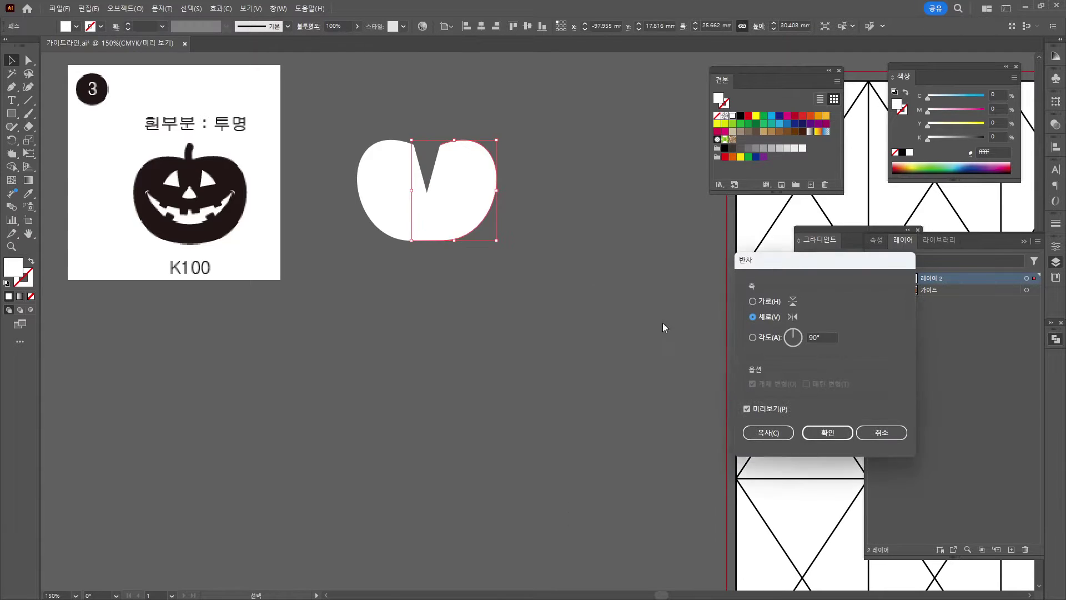
{"action": "left_click", "coordinate": [828, 433]}
{"action": "mouse_move", "coordinate": [449, 160]}
{"action": "left_mouse_down"}
{"action": "mouse_move", "coordinate": [442, 172]}
{"action": "mouse_move", "coordinate": [466, 172]}
{"action": "left_mouse_up"}
{"action": "left_click", "coordinate": [409, 90]}
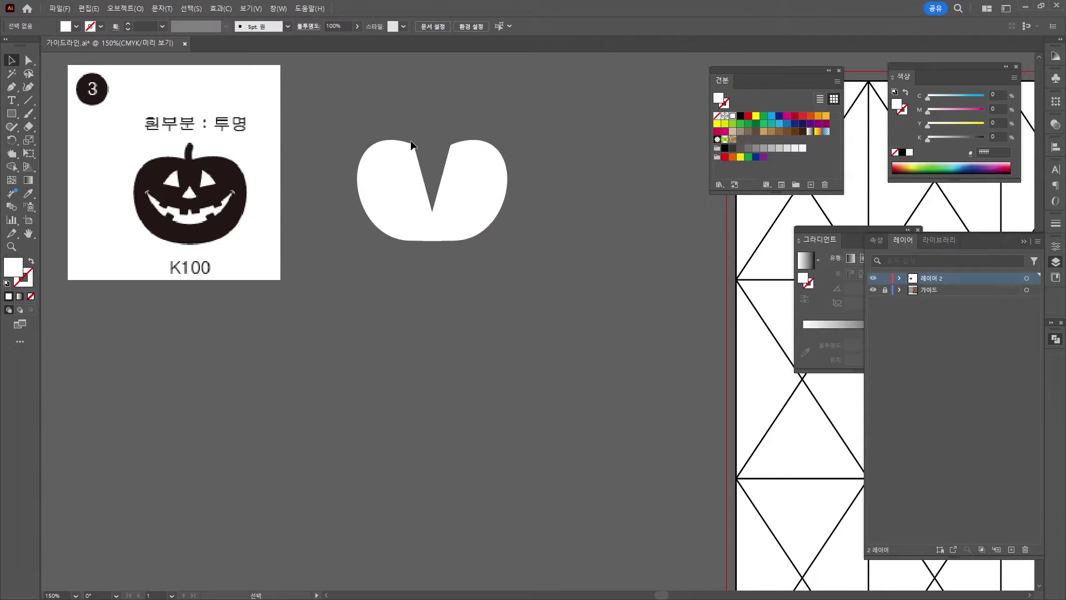
- Extend the left half's path across the top notch and connect it to the right half, dipping at the centre, to close the body outline
{"action": "key", "text": "p"}
{"action": "left_click_drag", "start_coordinate": [417, 146], "coordinate": [431, 154]}
{"action": "left_click", "coordinate": [428, 149]}
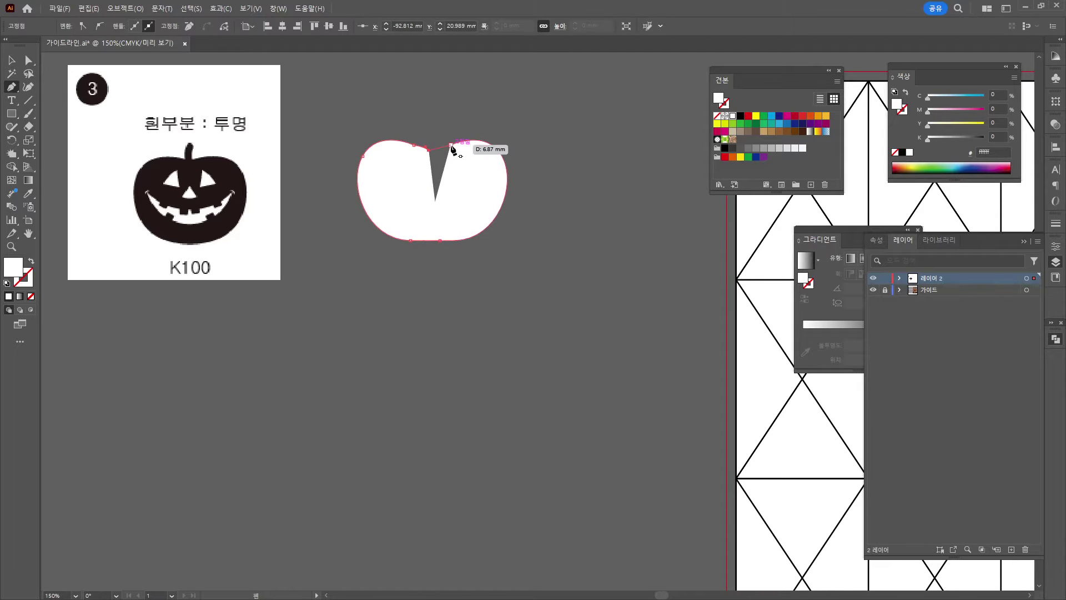
{"action": "left_click", "coordinate": [452, 146]}
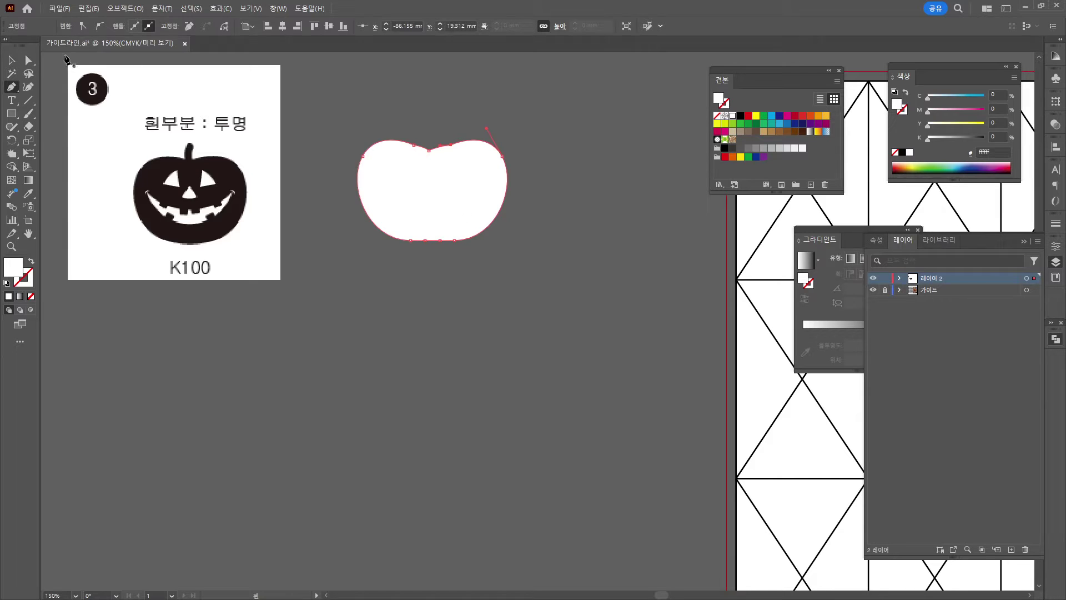
{"action": "left_click", "coordinate": [11, 59]}
{"action": "left_click", "coordinate": [29, 113]}
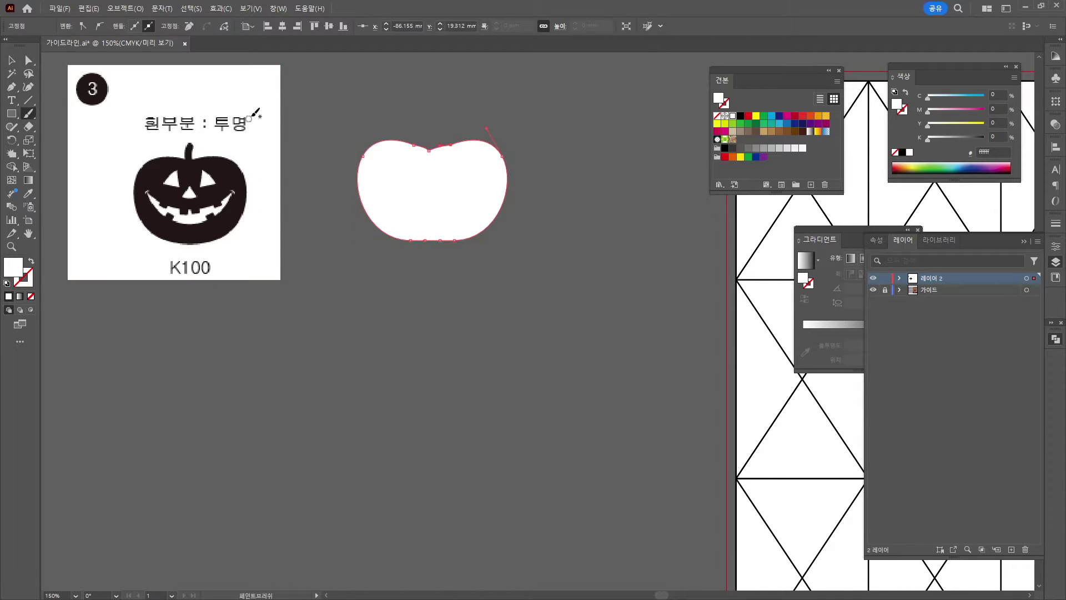
{"action": "left_click_drag", "start_coordinate": [432, 126], "coordinate": [429, 233]}
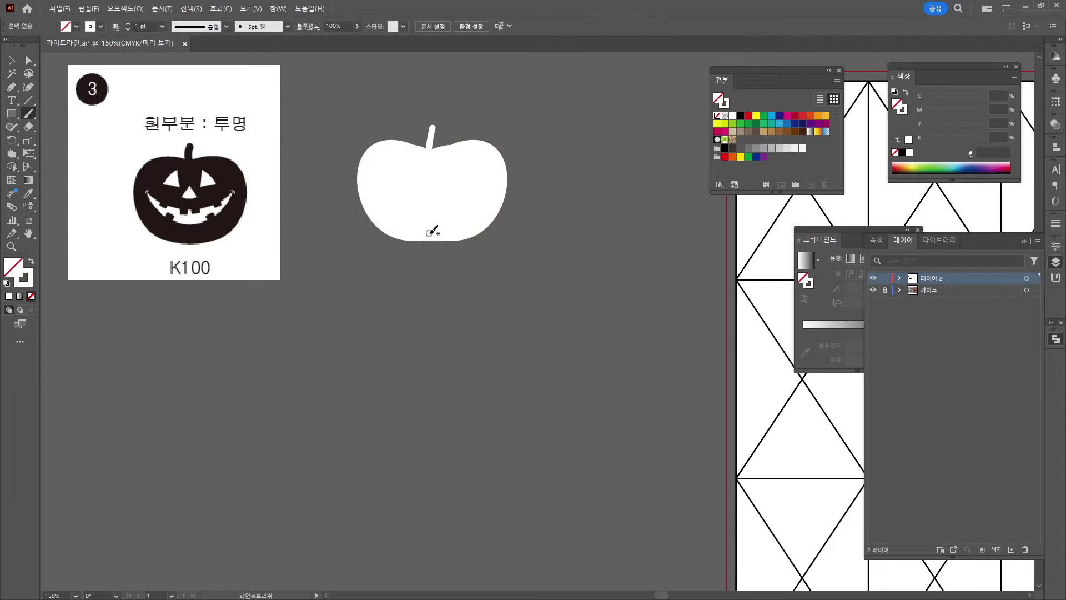
{"action": "key", "text": "ctrl+z"}
{"action": "left_click_drag", "start_coordinate": [436, 127], "coordinate": [429, 160]}
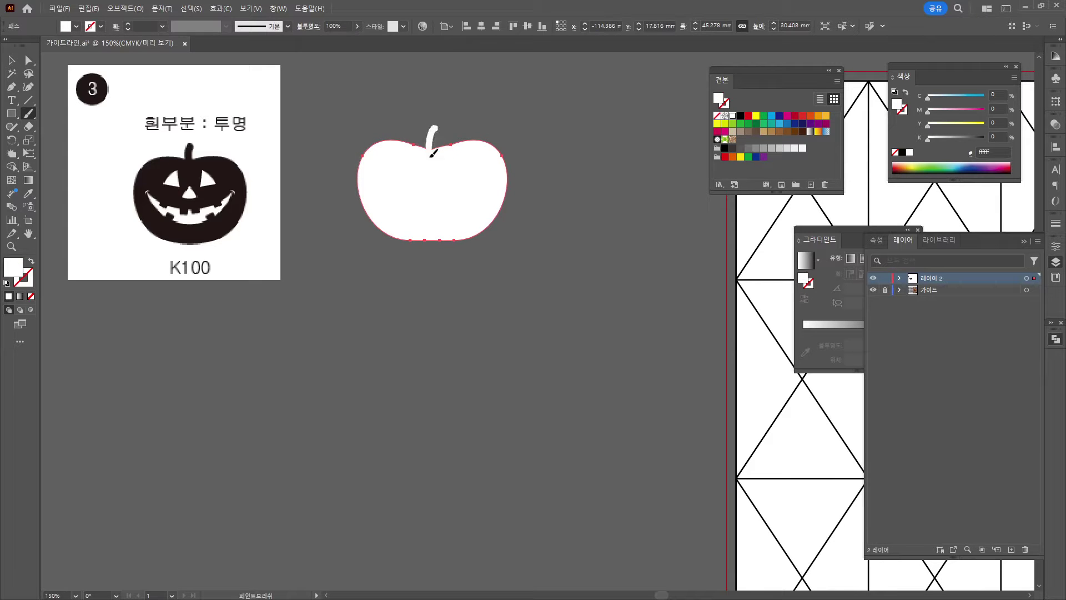
{"action": "left_click", "coordinate": [11, 60]}
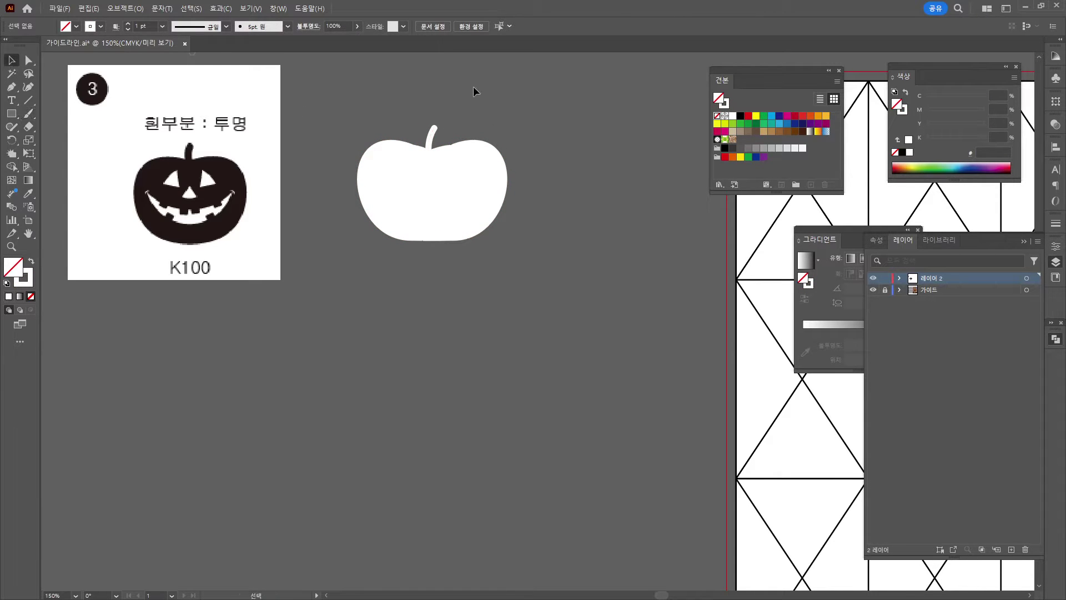
{"action": "key", "text": "ctrl+z"}
{"action": "left_click", "coordinate": [395, 89]}
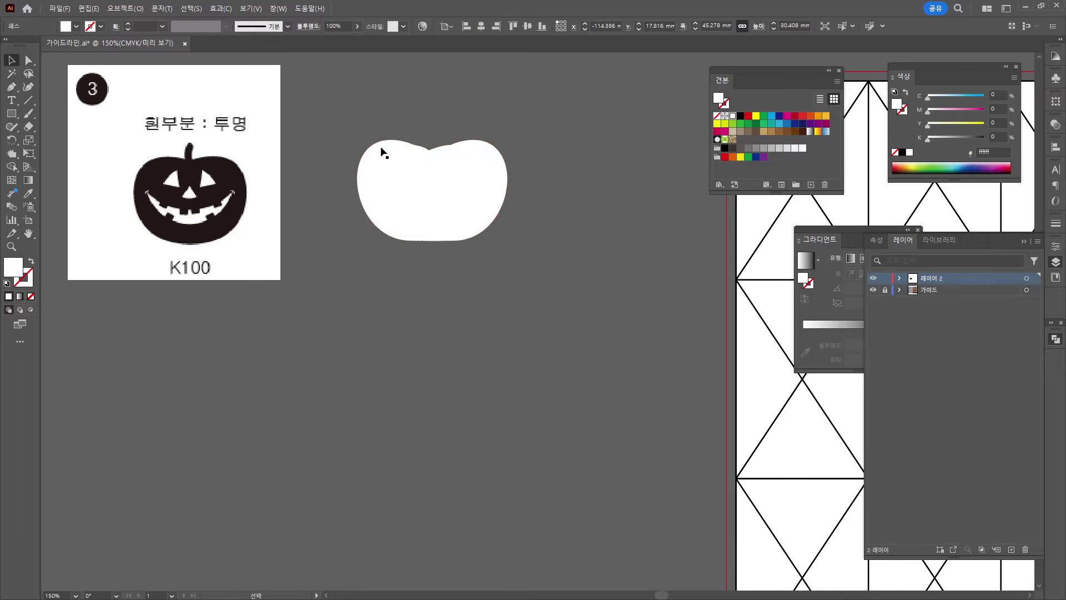
- Paint a short curved stem above the body's top dip with the 5 pt round brush, using a white 1 pt stroke and no fill
{"action": "key", "text": "b"}
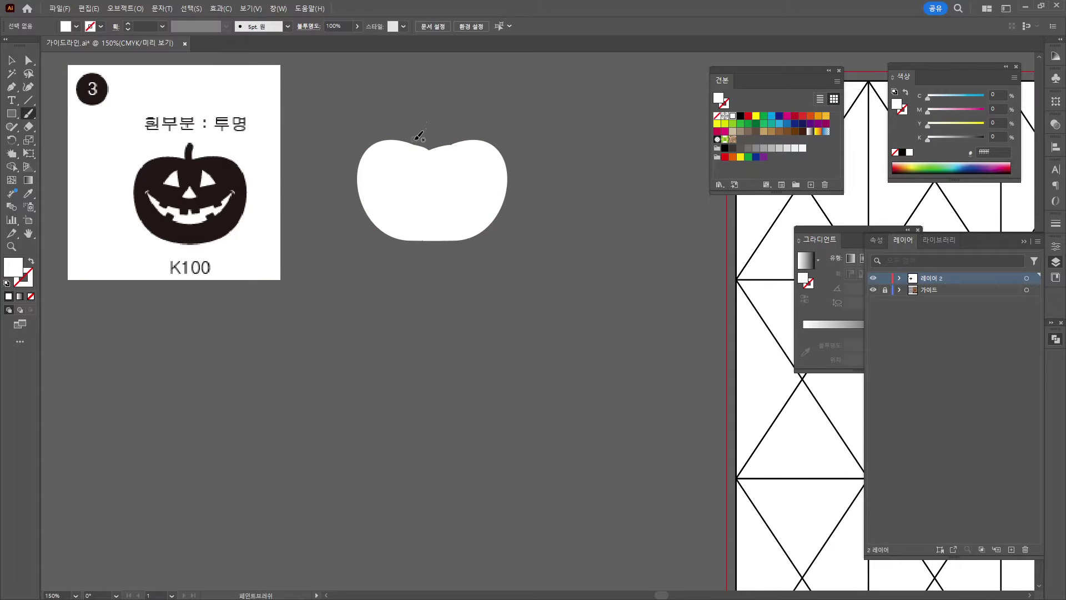
{"action": "key", "text": "shift+x"}
{"action": "left_click_drag", "start_coordinate": [437, 125], "coordinate": [430, 157]}
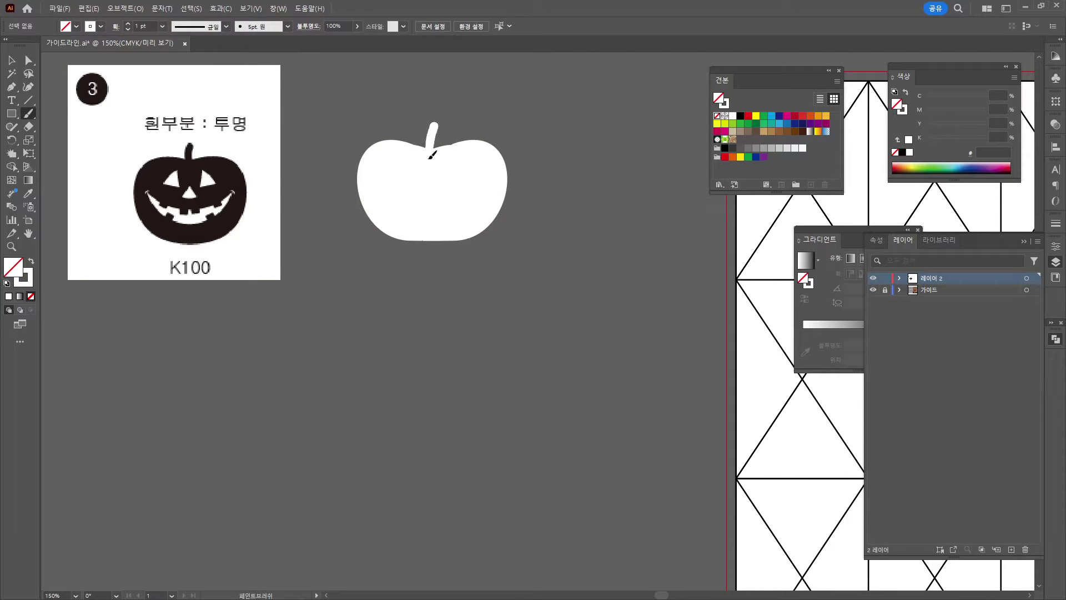
{"action": "key", "text": "v"}
- Scale the pumpkin body down about its centre to about 42.5 × 28.5 mm
{"action": "left_click", "coordinate": [395, 199]}
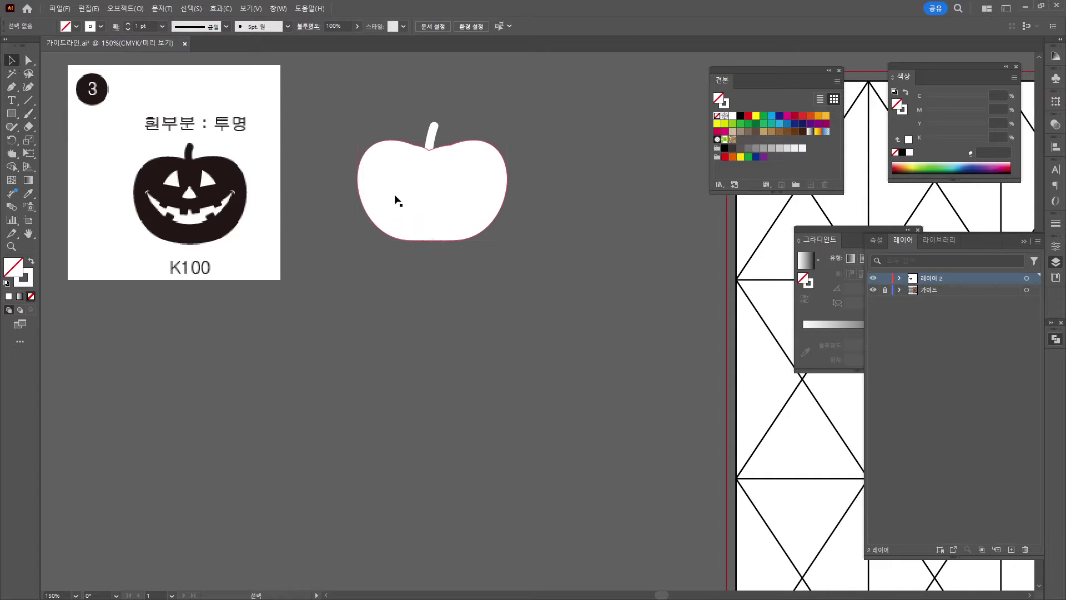
{"action": "left_click_drag", "start_coordinate": [507, 193], "coordinate": [503, 193]}
{"action": "left_click", "coordinate": [507, 87]}
- Adjust the upper anchor points of the pumpkin body with Direct Selection to make its shoulders slightly uneven
{"action": "left_click", "coordinate": [459, 166]}
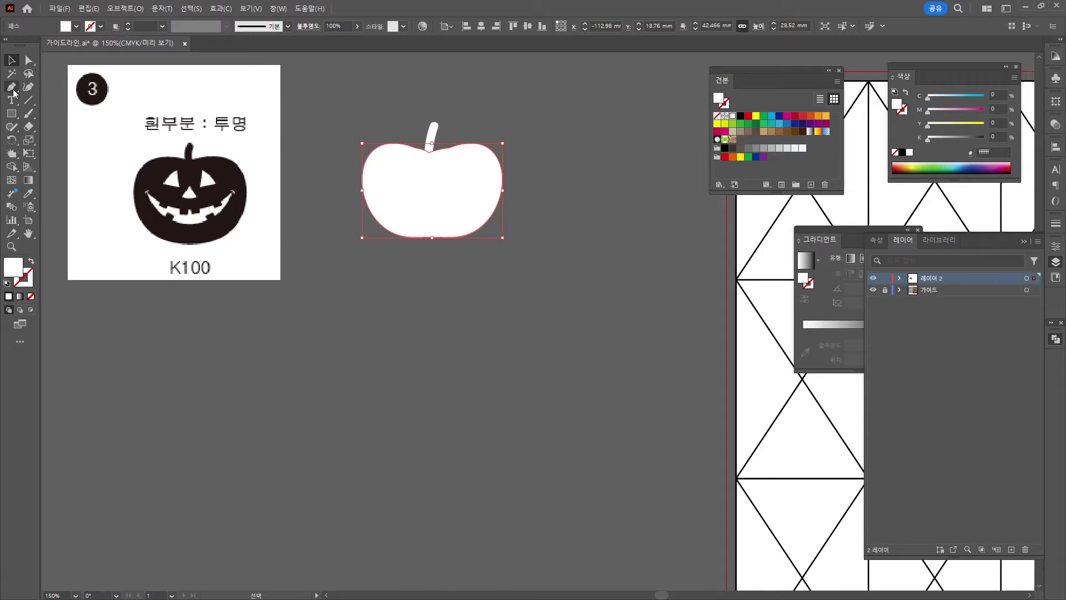
{"action": "left_click", "coordinate": [13, 90]}
{"action": "left_click", "coordinate": [29, 61]}
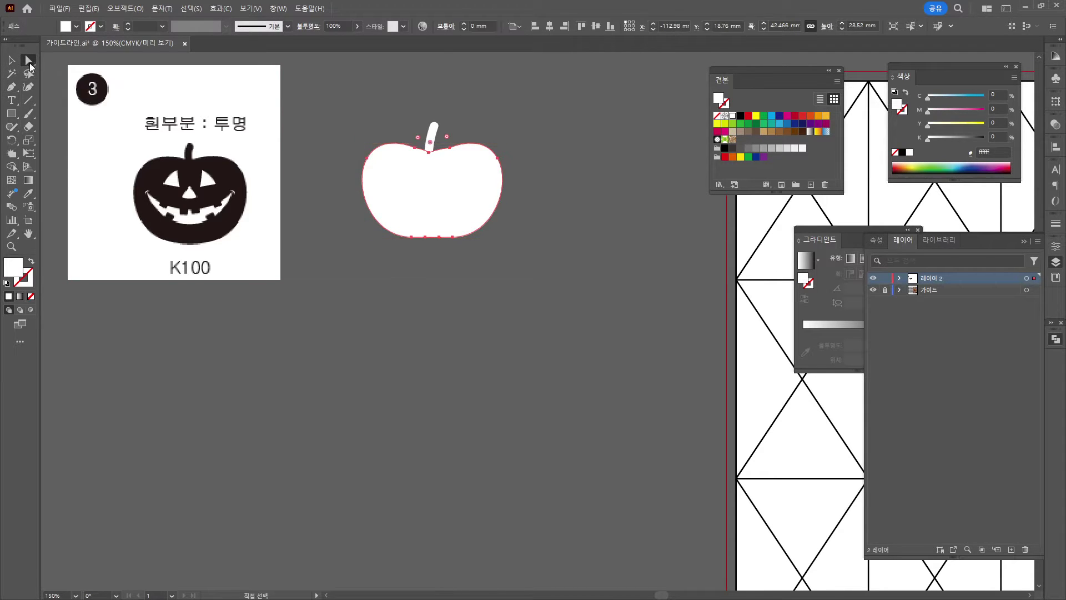
{"action": "left_click_drag", "start_coordinate": [413, 152], "coordinate": [493, 162]}
{"action": "left_click", "coordinate": [474, 91]}
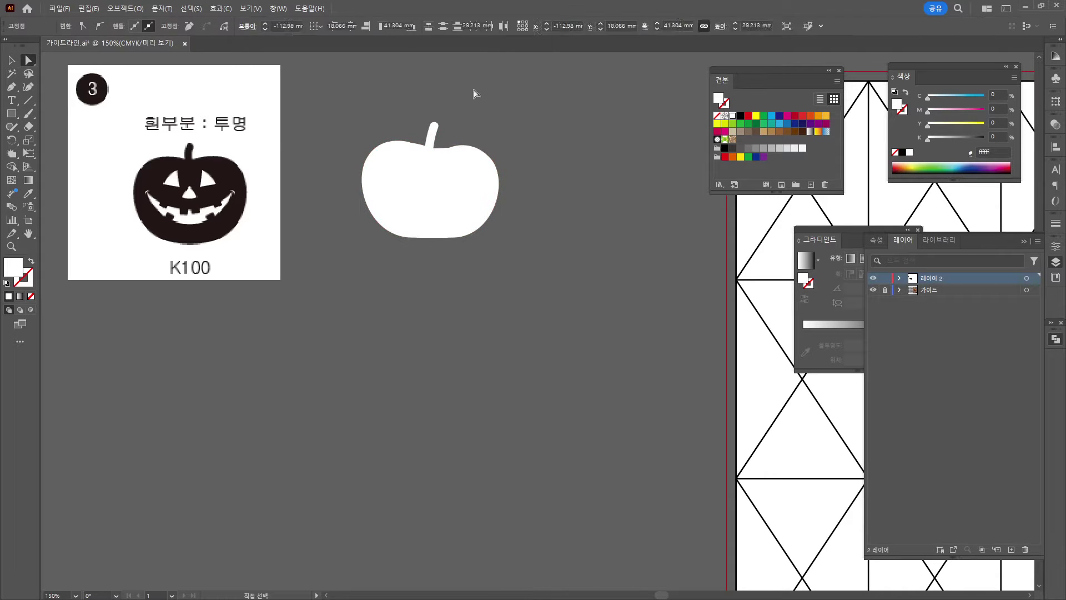
- Scale the body and stem down slightly together, making the pumpkin narrower
{"action": "key", "text": "v"}
{"action": "left_click", "coordinate": [498, 190]}
{"action": "left_click", "coordinate": [322, 157]}
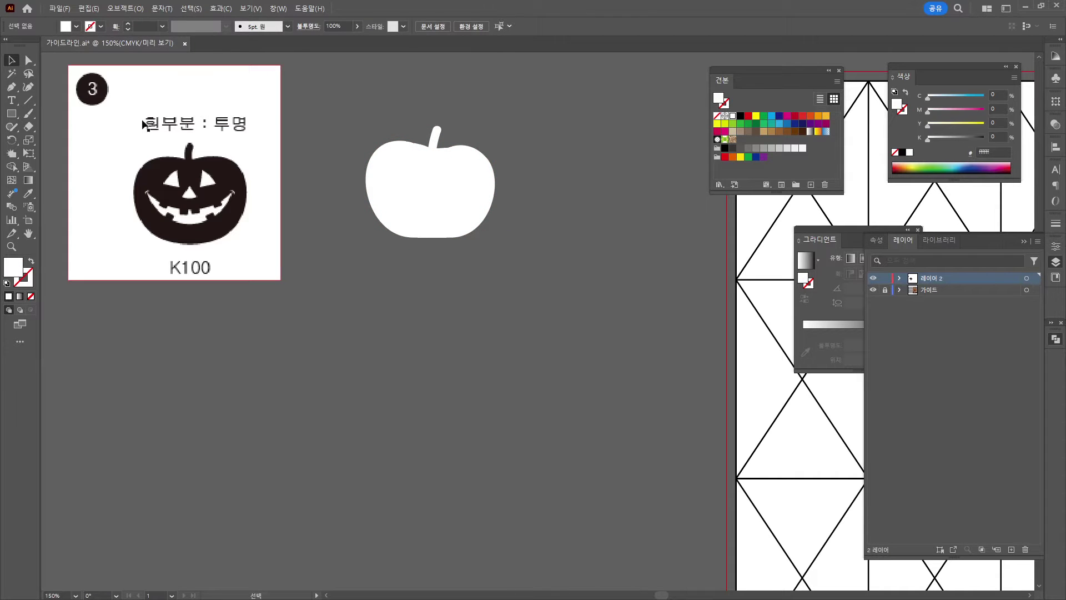
- Draw a small triangular left eye with a curved outer side on the upper part of the body with the Pen tool
{"action": "left_click", "coordinate": [11, 86]}
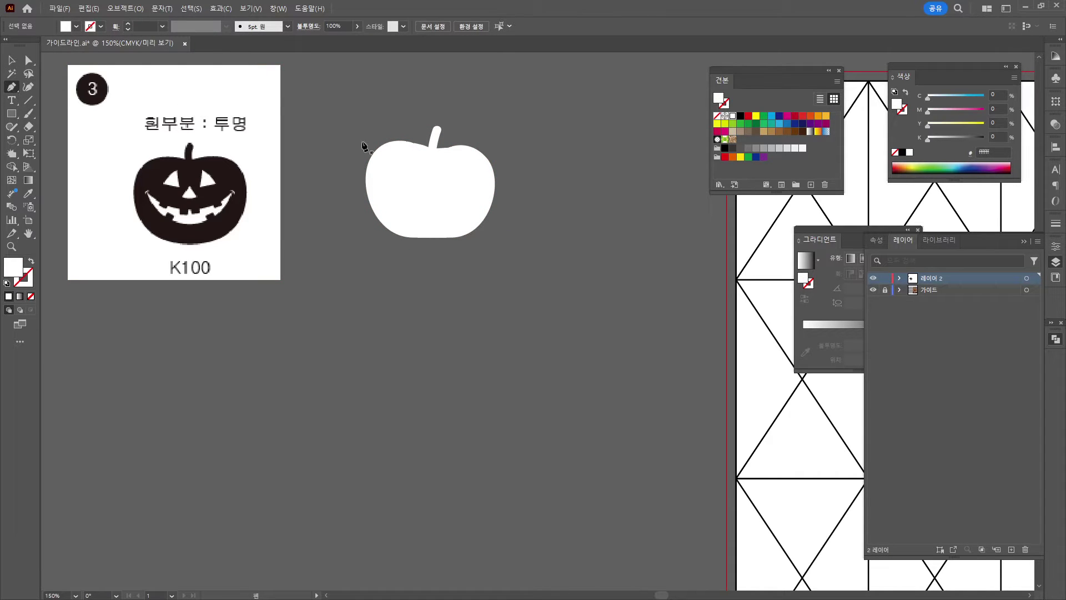
{"action": "left_click", "coordinate": [423, 177]}
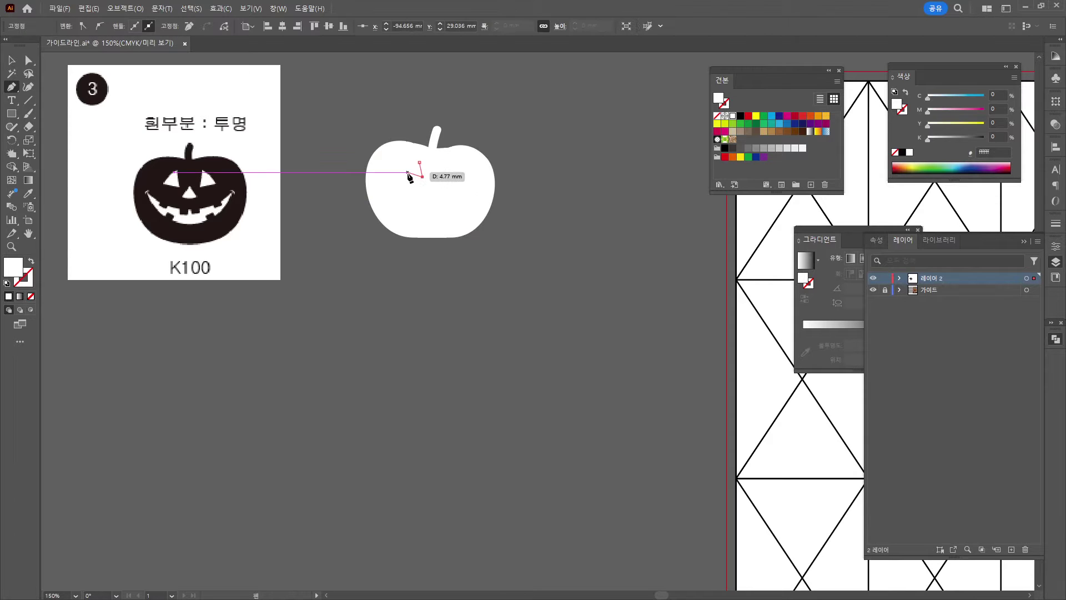
{"action": "left_click", "coordinate": [406, 173]}
{"action": "left_click_drag", "start_coordinate": [419, 162], "coordinate": [427, 161]}
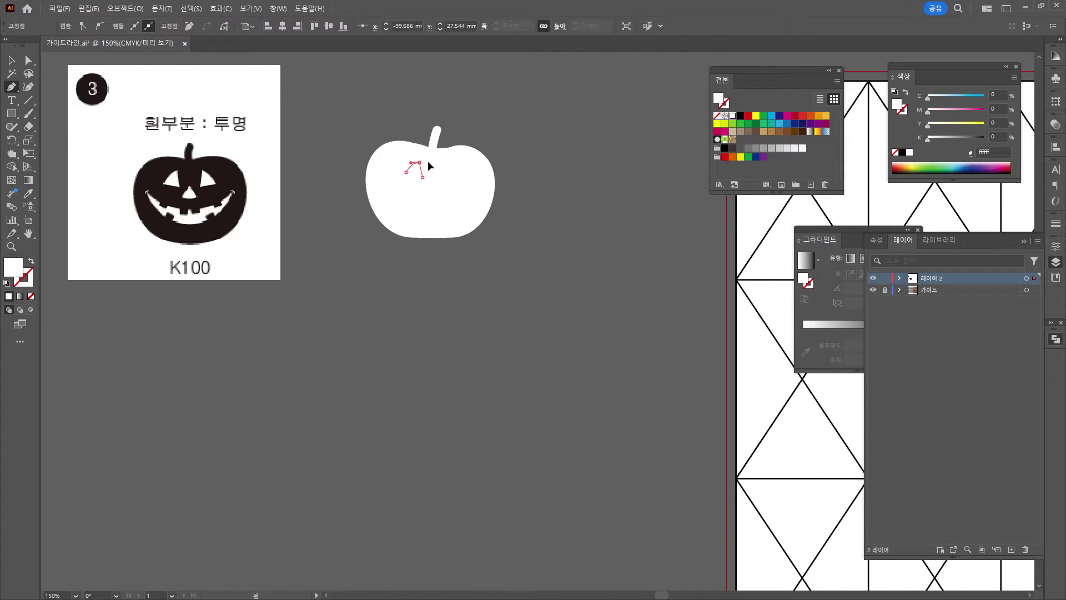
{"action": "key", "text": "v"}
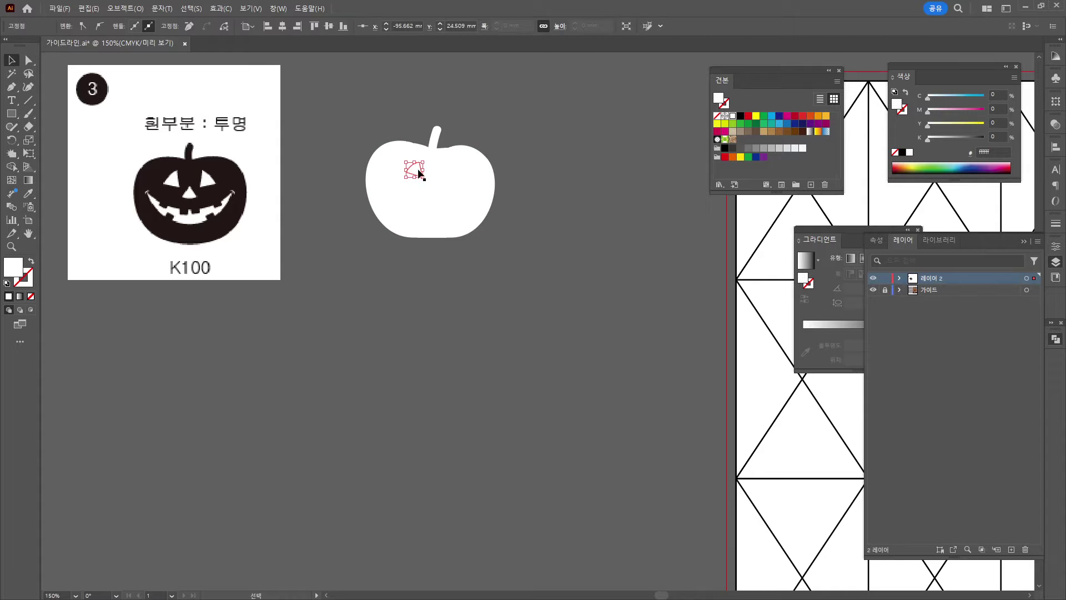
- Nudge the eye outward and give it a black fill with no stroke
{"action": "left_click_drag", "start_coordinate": [420, 174], "coordinate": [413, 172]}
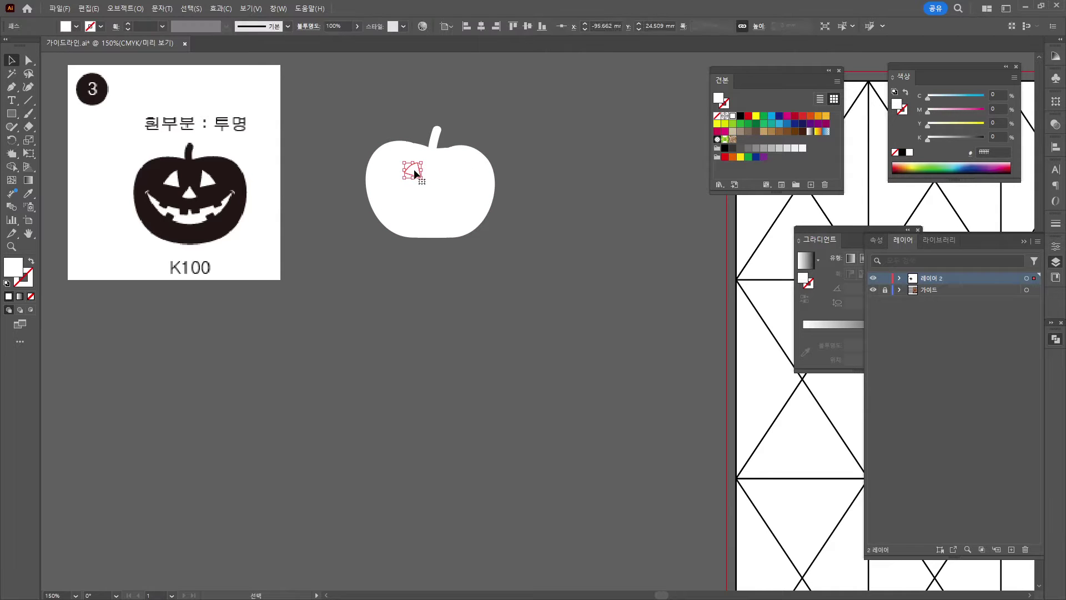
{"action": "left_click", "coordinate": [7, 283]}
{"action": "key", "text": "shift+x"}
{"action": "key", "text": "/"}
{"action": "left_click", "coordinate": [248, 358]}
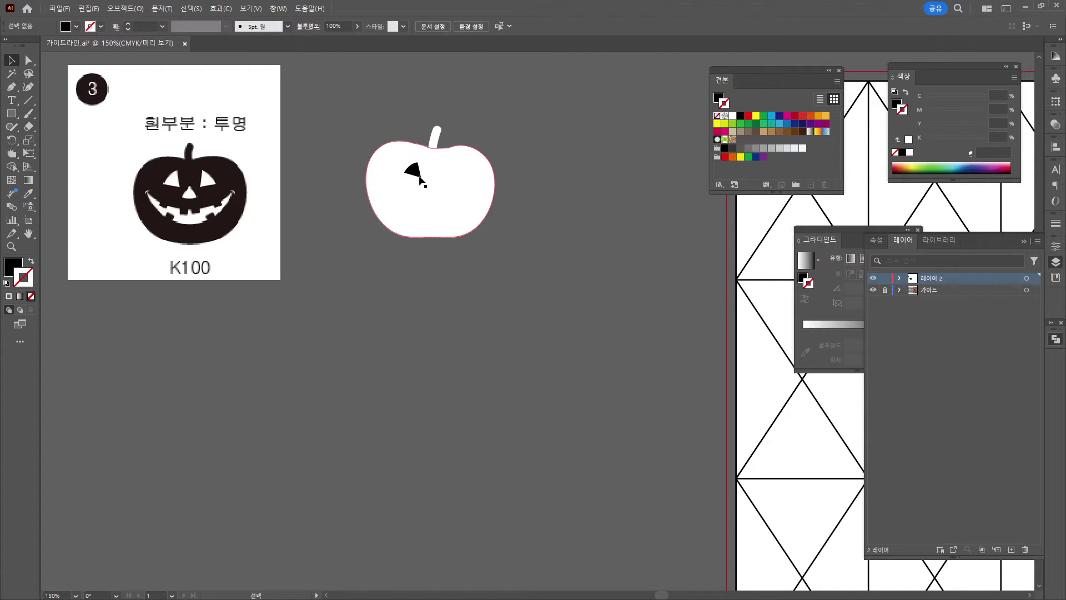
- Copy the black eye to the right side of the face and reflect the copy across the vertical axis
{"action": "left_click_drag", "start_coordinate": [421, 177], "coordinate": [446, 171]}
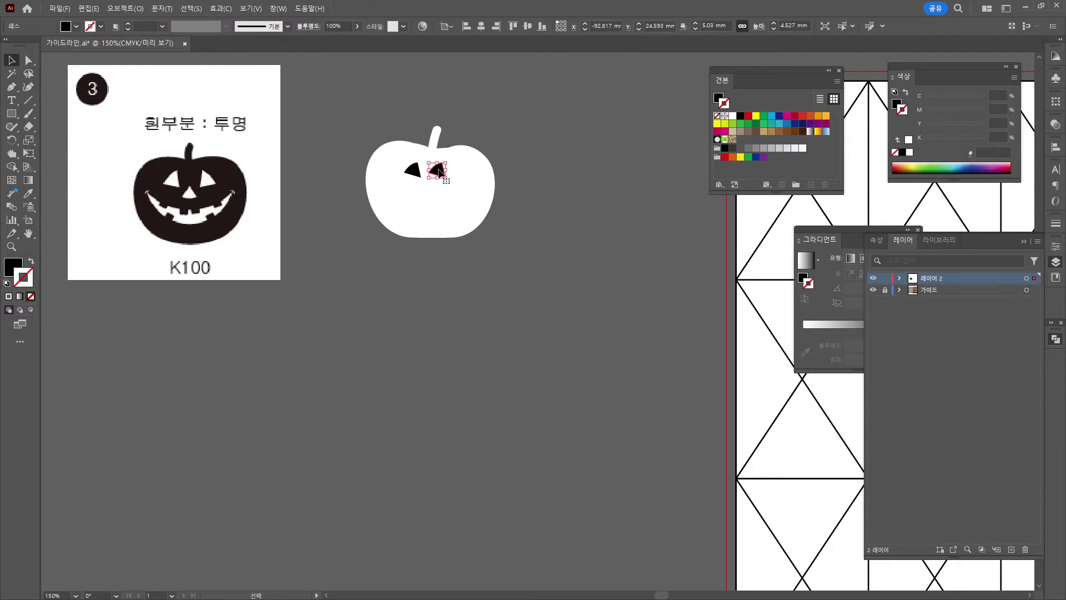
{"action": "right_click", "coordinate": [439, 173]}
{"action": "mouse_move", "coordinate": [471, 446]}
{"action": "left_click", "coordinate": [591, 492]}
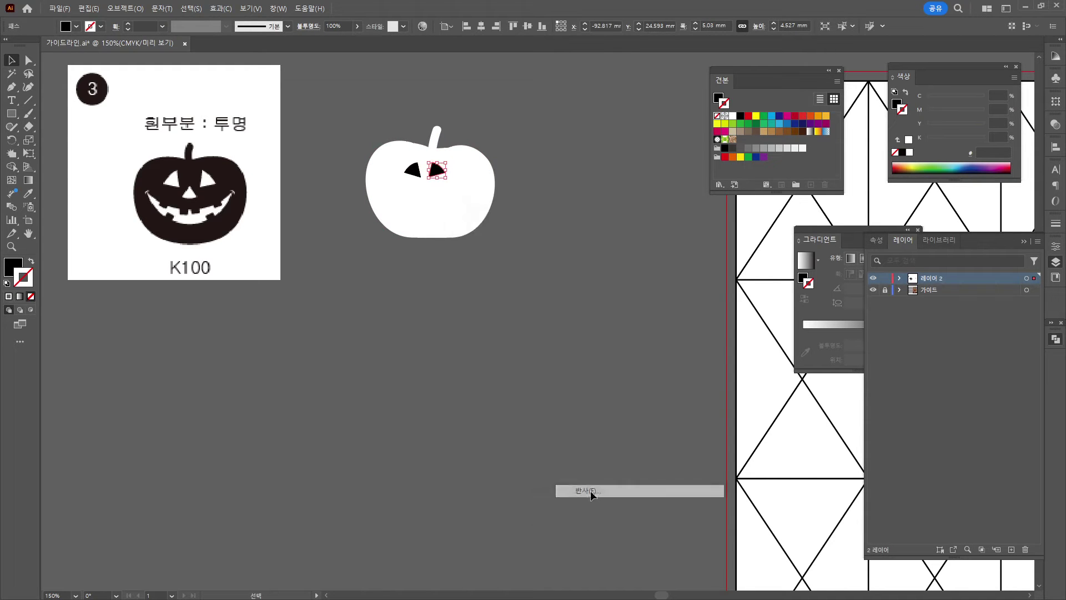
{"action": "key", "text": "Return"}
- Space the two eyes apart and rotate them so their lower edges sit level
{"action": "left_click_drag", "start_coordinate": [451, 161], "coordinate": [456, 168]}
{"action": "left_click", "coordinate": [527, 148]}
{"action": "left_click_drag", "start_coordinate": [437, 171], "coordinate": [421, 157]}
{"action": "left_click", "coordinate": [413, 171]}
{"action": "left_click", "coordinate": [535, 141]}
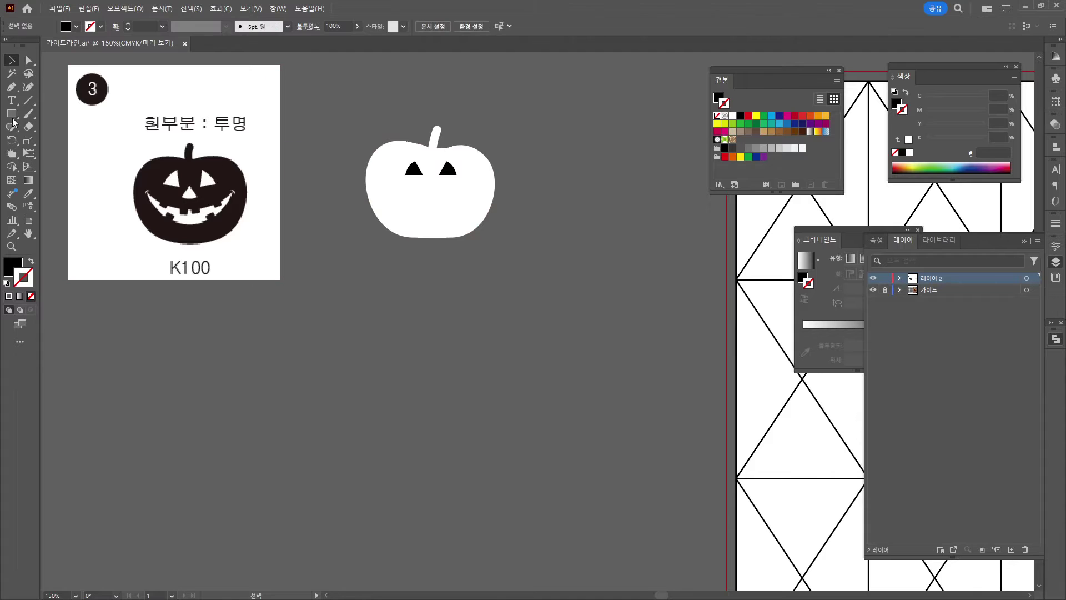
- Draw a small black triangular nose with a curved base centred below the eyes with the Pen tool
{"action": "left_click", "coordinate": [11, 87]}
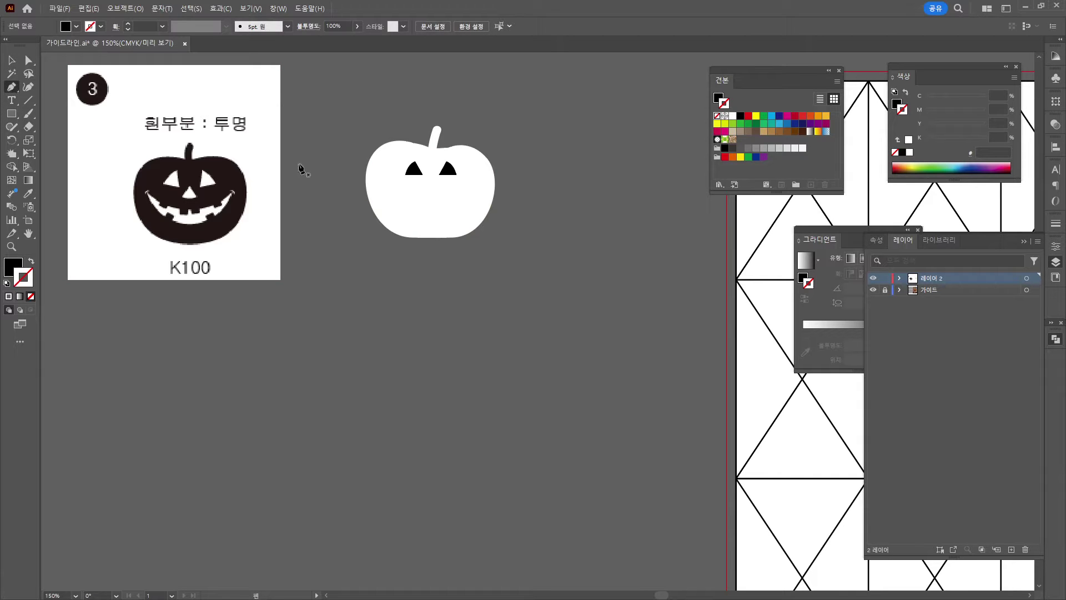
{"action": "left_click_drag", "start_coordinate": [423, 196], "coordinate": [447, 192]}
{"action": "left_click", "coordinate": [440, 196]}
{"action": "left_click", "coordinate": [440, 196]}
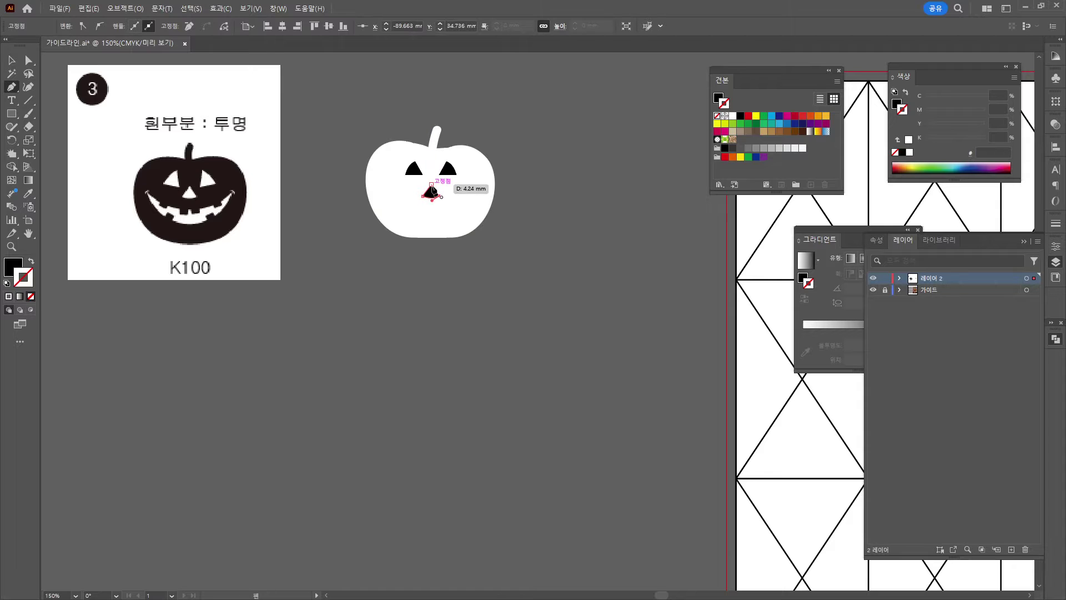
{"action": "left_click", "coordinate": [431, 185]}
{"action": "left_click", "coordinate": [537, 268], "text": "ctrl"}
{"action": "key", "text": "v"}
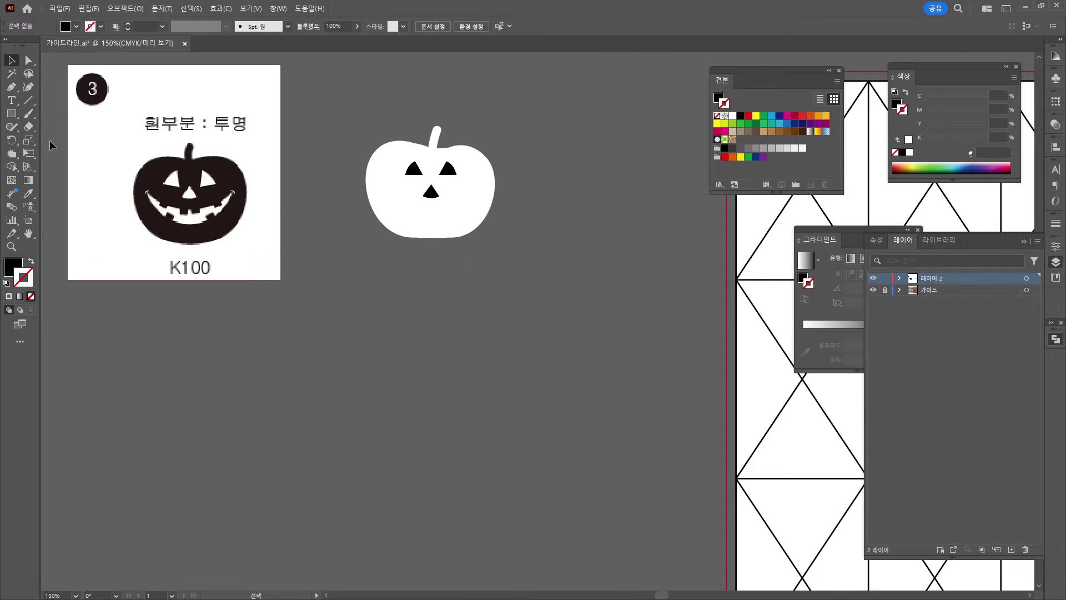
- Draw a black ellipse about 26.5 by 17.4 mm below the pumpkin and place a copy slightly above it
{"action": "left_click_drag", "start_coordinate": [12, 115], "coordinate": [56, 135]}
{"action": "mouse_move", "coordinate": [395, 172]}
{"action": "left_mouse_down"}
{"action": "mouse_move", "coordinate": [483, 229]}
{"action": "mouse_move", "coordinate": [383, 310]}
{"action": "left_mouse_up"}
{"action": "left_click", "coordinate": [12, 60]}
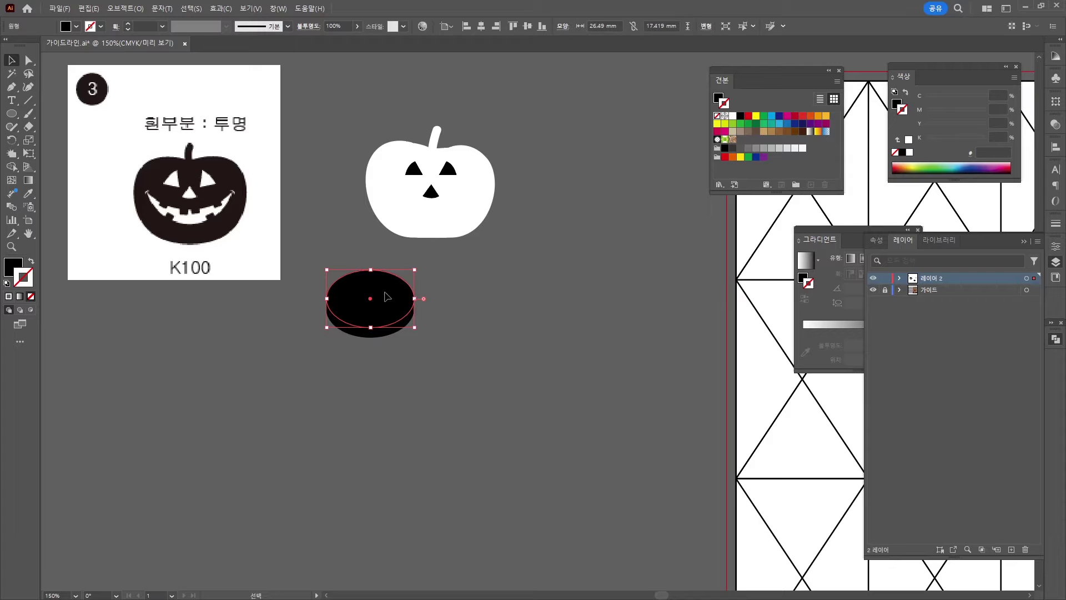
{"action": "left_click", "coordinate": [470, 297]}
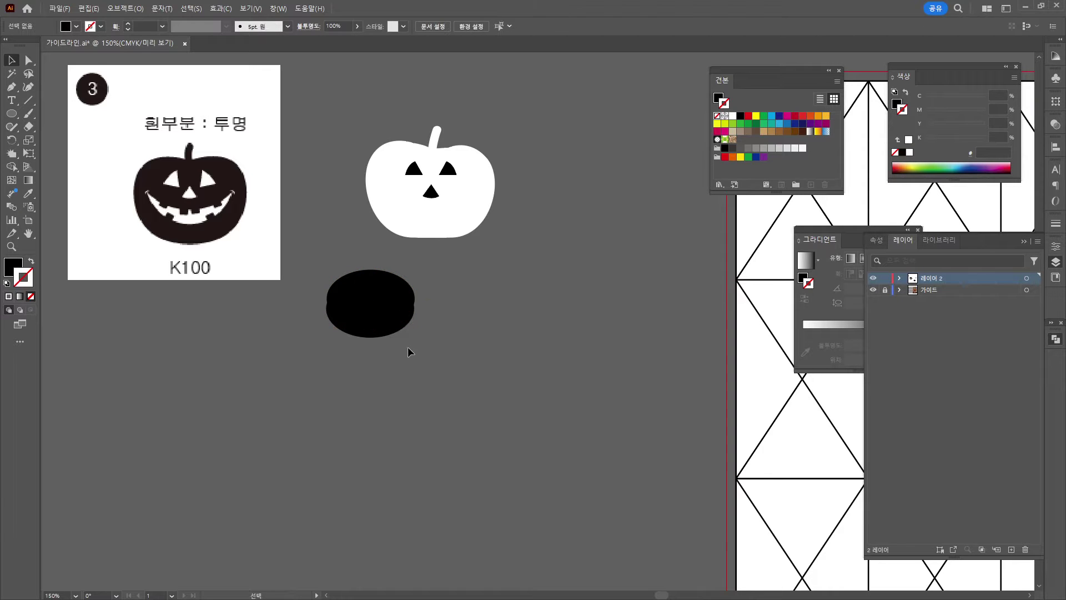
- Subtract the upper ellipse from the lower one to form a crescent-shaped mouth
{"action": "left_click", "coordinate": [378, 294]}
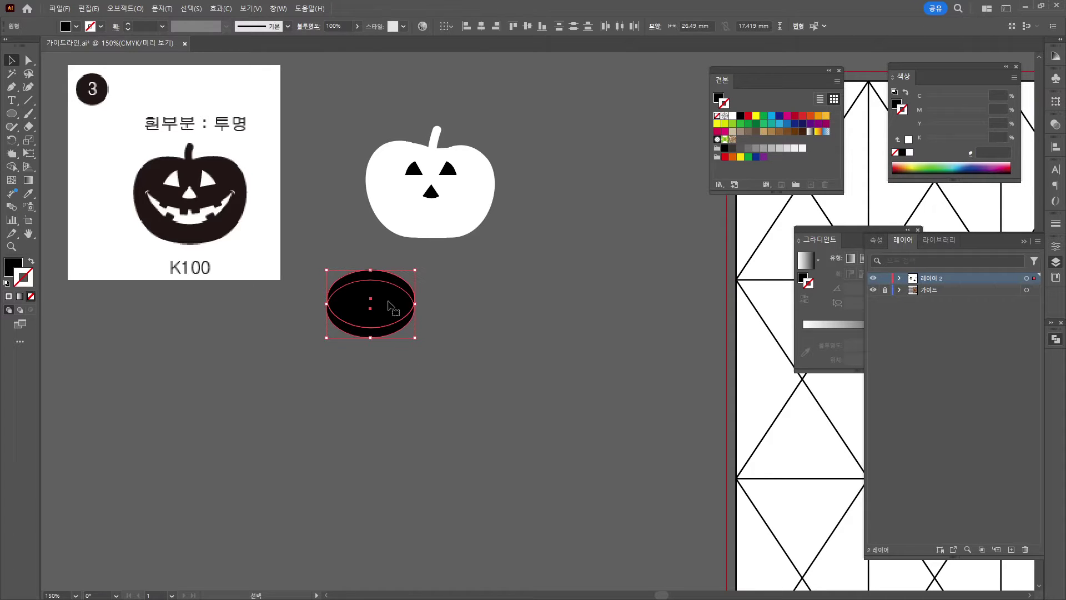
{"action": "left_click", "coordinate": [1056, 340]}
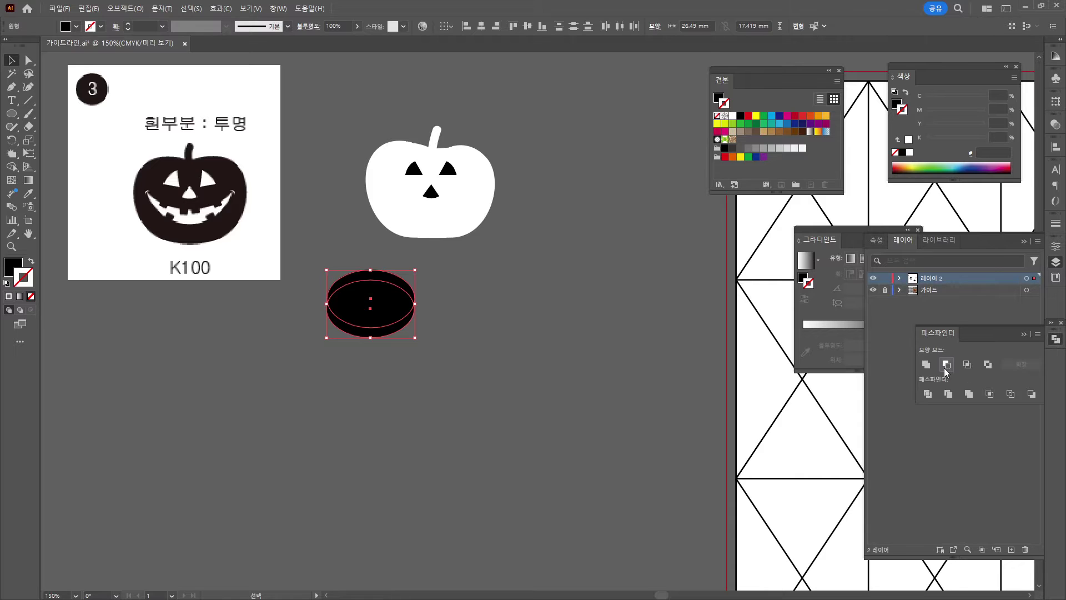
{"action": "left_click", "coordinate": [947, 365]}
{"action": "left_click", "coordinate": [613, 318]}
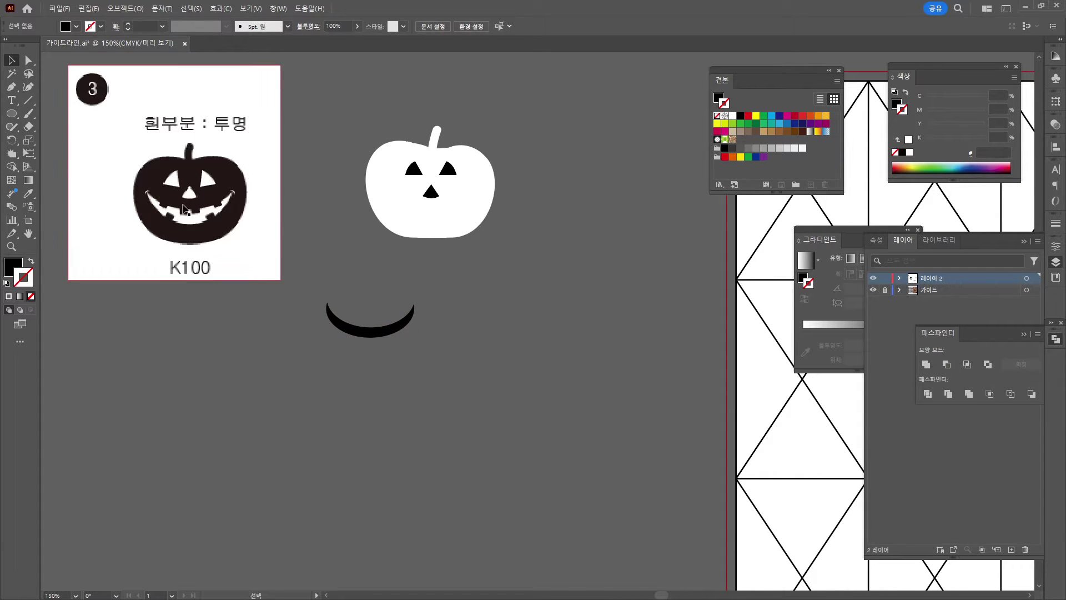
- Draw a white rectangular tooth about 2.3 by 2.75 mm and arrange six teeth along the mouth, rotating the outer four to follow its curve
{"action": "left_click_drag", "start_coordinate": [12, 113], "coordinate": [53, 114]}
{"action": "scroll", "coordinate": [364, 331], "scroll_direction": "up", "scroll_amount": 1}
{"action": "left_click_drag", "start_coordinate": [360, 321], "coordinate": [373, 335]}
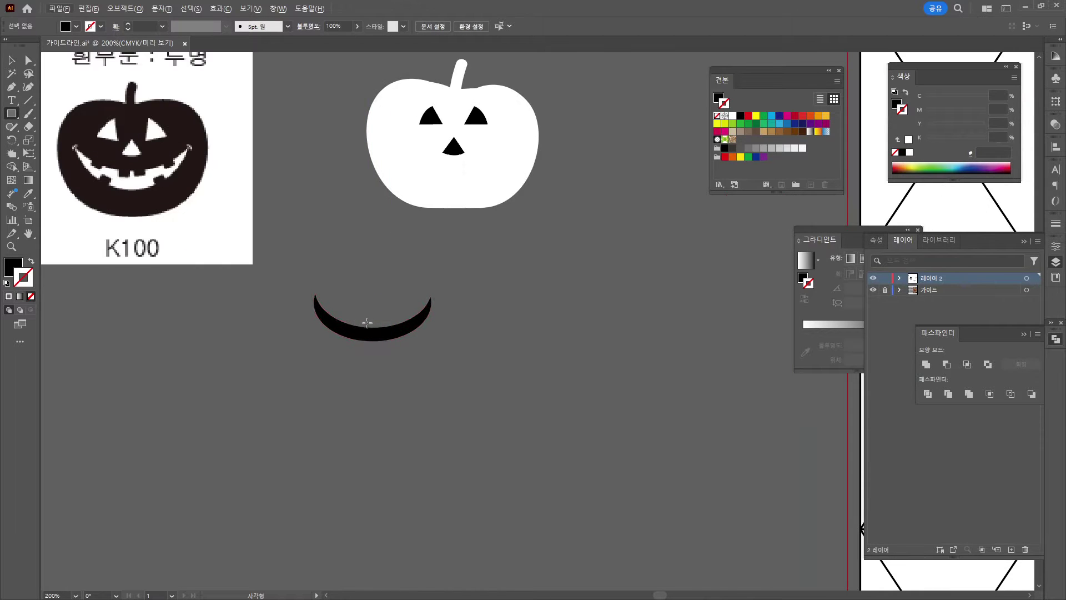
{"action": "key", "text": "d"}
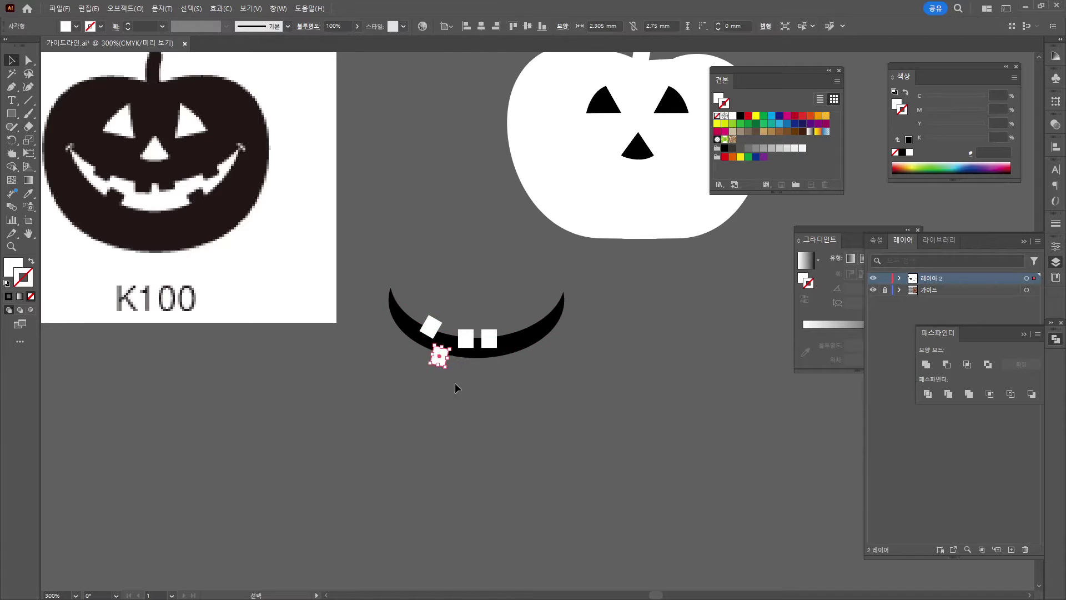
{"action": "left_click_drag", "start_coordinate": [460, 383], "coordinate": [533, 352]}
{"action": "left_click_drag", "start_coordinate": [525, 352], "coordinate": [534, 322]}
{"action": "left_click", "coordinate": [528, 262]}
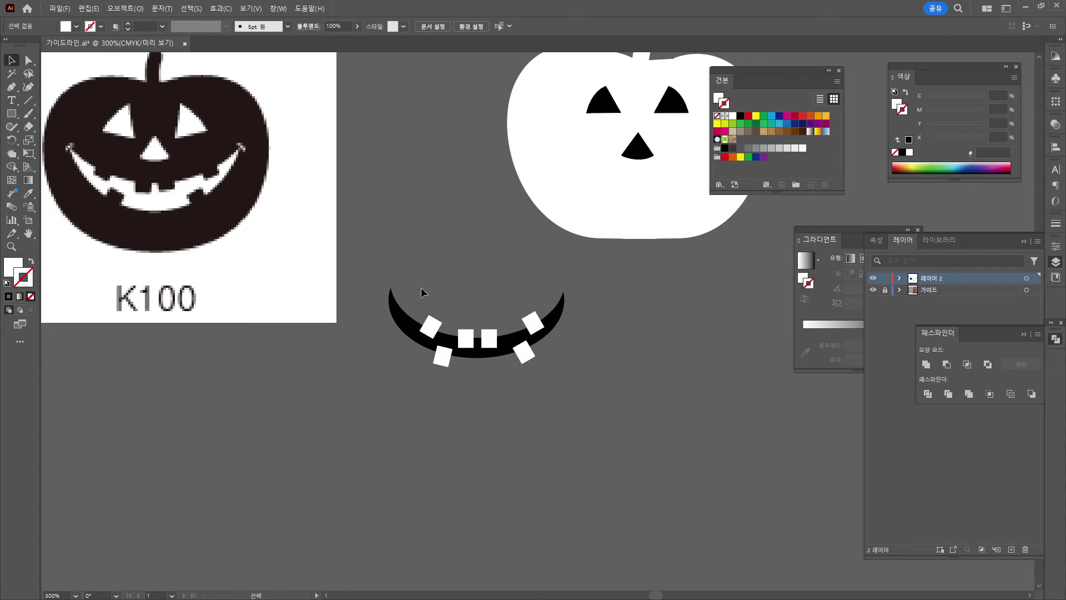
- Delete the extra anchor points at both tips of the black mouth so each end comes to a clean corner
{"action": "left_click", "coordinate": [404, 318]}
{"action": "left_click", "coordinate": [29, 60]}
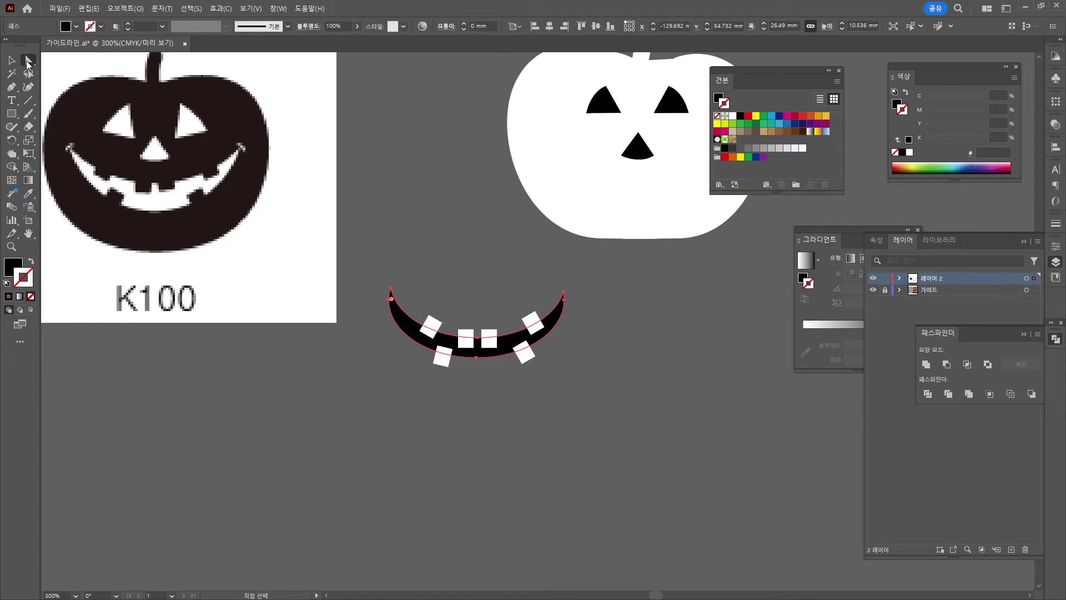
{"action": "left_click_drag", "start_coordinate": [392, 290], "coordinate": [394, 312]}
{"action": "left_click", "coordinate": [411, 272]}
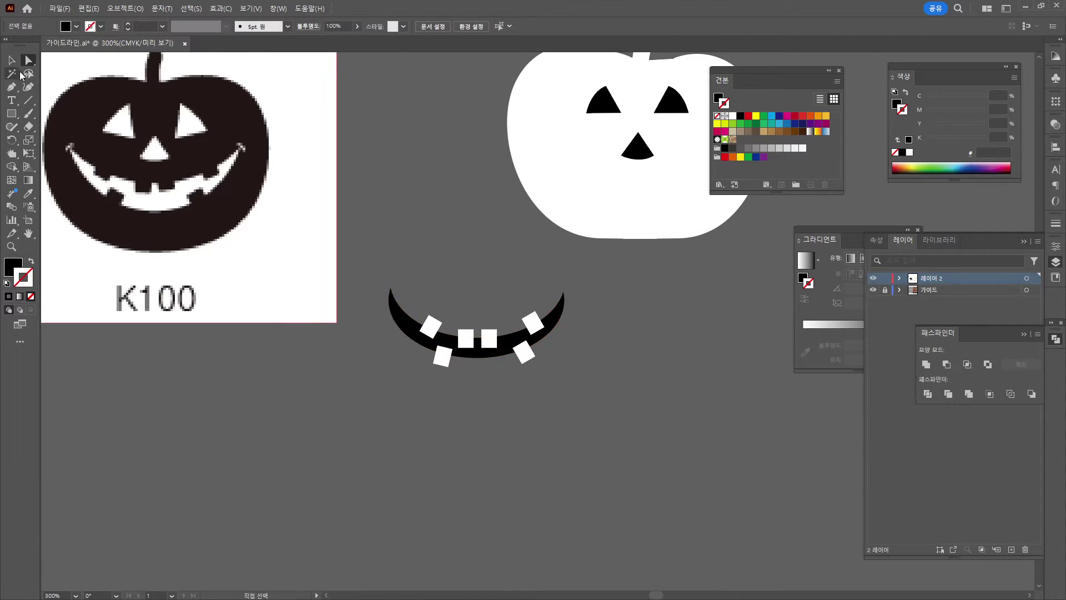
{"action": "left_click", "coordinate": [13, 88]}
{"action": "left_click", "coordinate": [71, 114]}
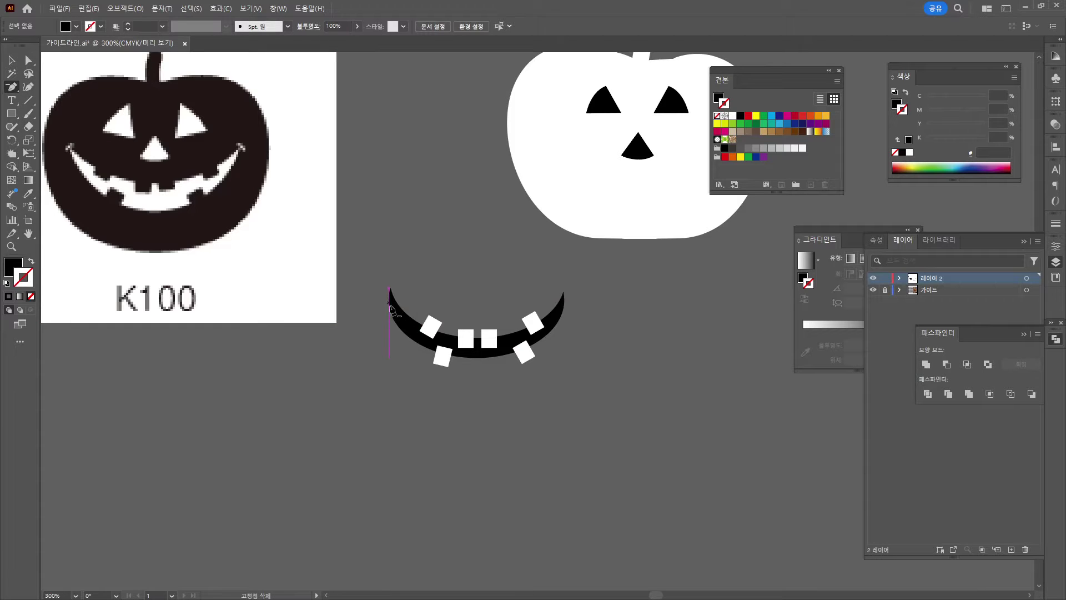
{"action": "left_click", "coordinate": [392, 310]}
{"action": "left_click", "coordinate": [612, 320]}
{"action": "left_click", "coordinate": [12, 62]}
{"action": "left_click", "coordinate": [407, 315]}
{"action": "key", "text": "minus"}
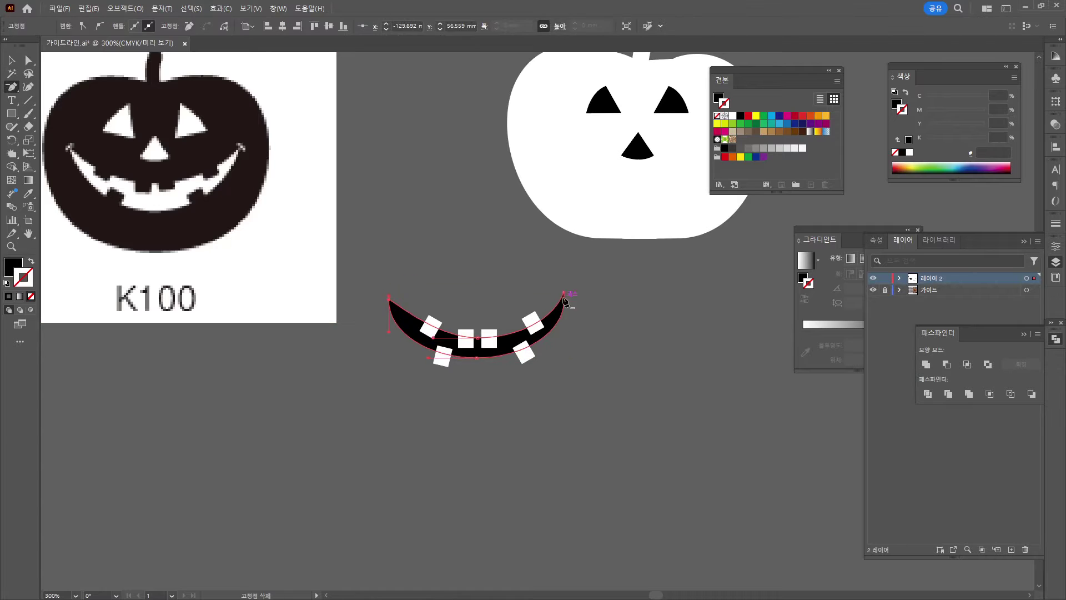
- Lengthen the curve handles of the middle anchor on the mouth's upper edge to deepen the curve toward the tips
{"action": "left_click", "coordinate": [28, 60]}
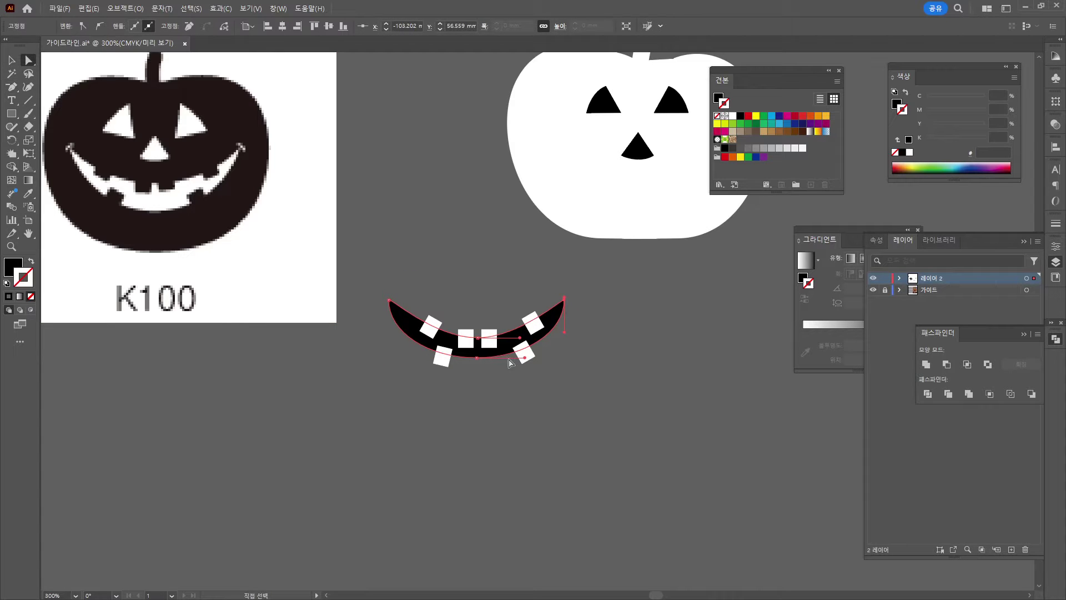
{"action": "left_click", "coordinate": [477, 337]}
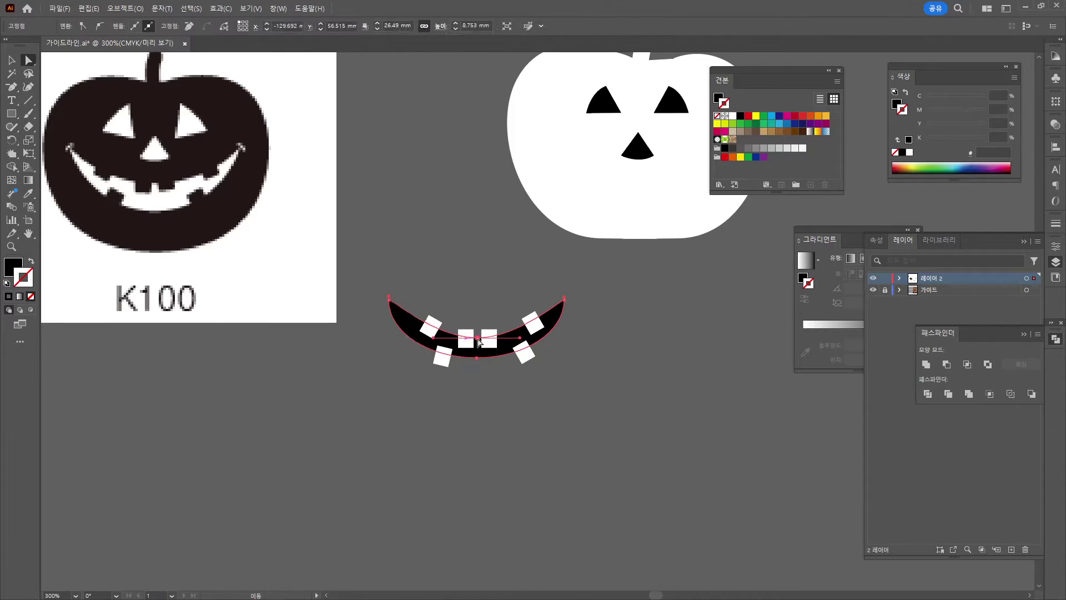
{"action": "left_click_drag", "start_coordinate": [519, 337], "coordinate": [546, 339]}
{"action": "left_click", "coordinate": [644, 335]}
- Cut all six white teeth out of the black mouth with the Shape Builder tool
{"action": "key", "text": "v"}
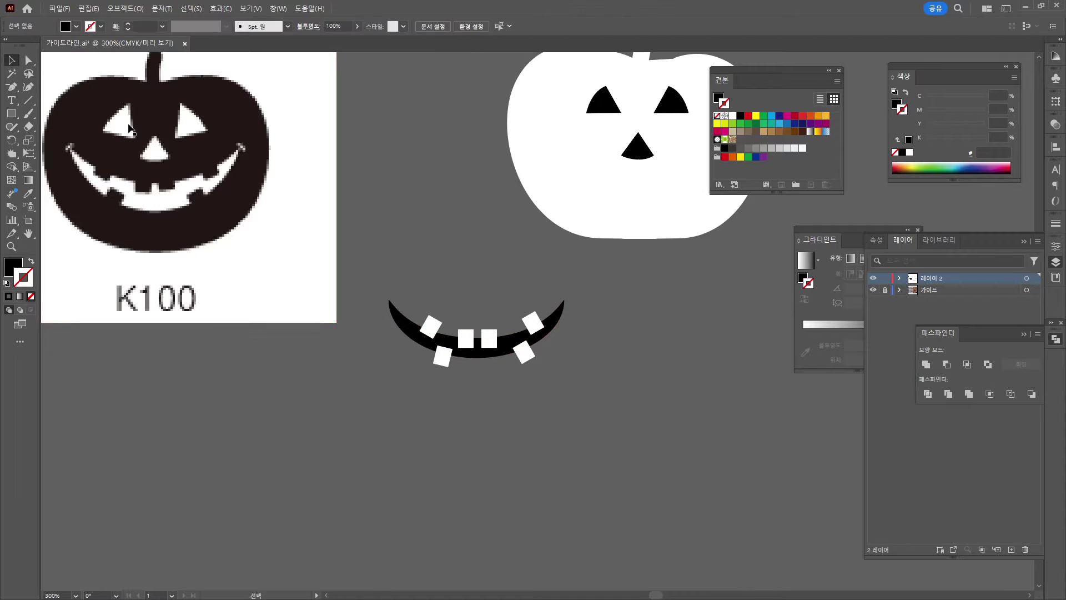
{"action": "left_click_drag", "start_coordinate": [530, 382], "coordinate": [375, 333]}
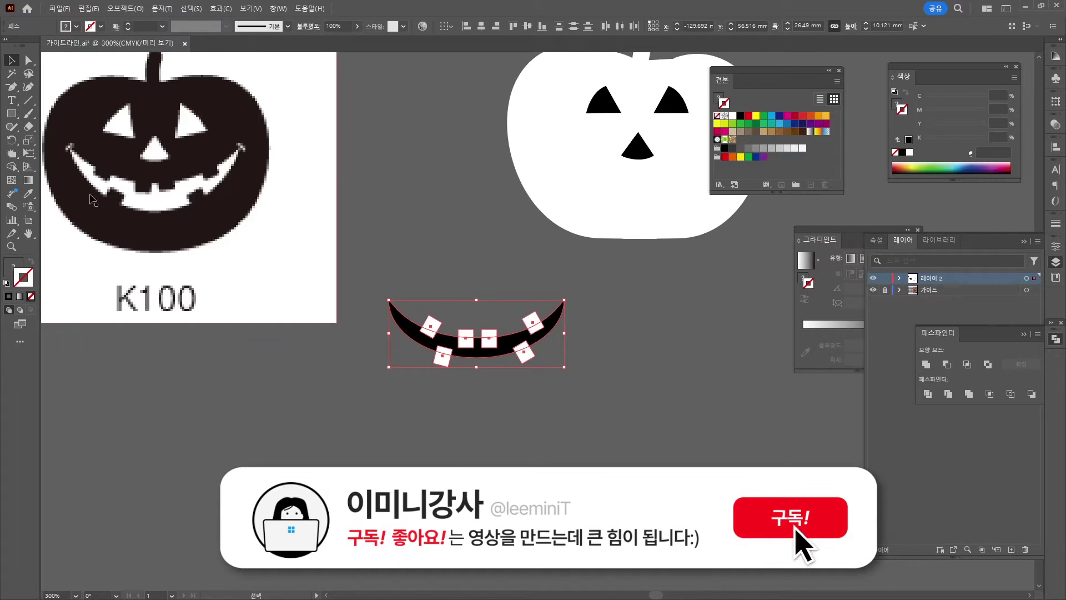
{"action": "left_click", "coordinate": [12, 166]}
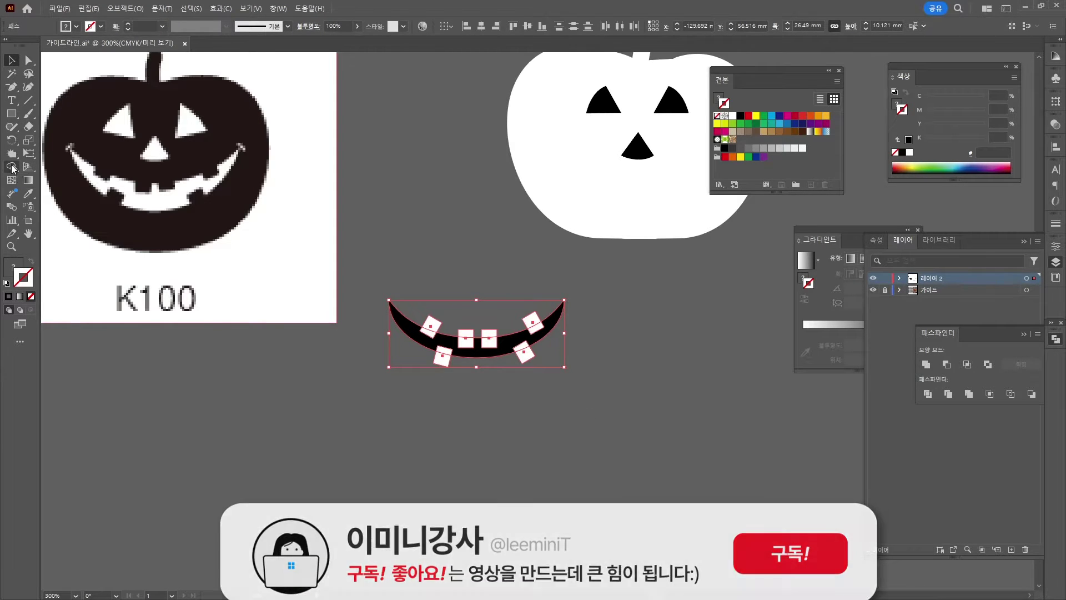
{"action": "left_click", "coordinate": [430, 334], "text": "alt"}
{"action": "left_click", "coordinate": [442, 357], "text": "alt"}
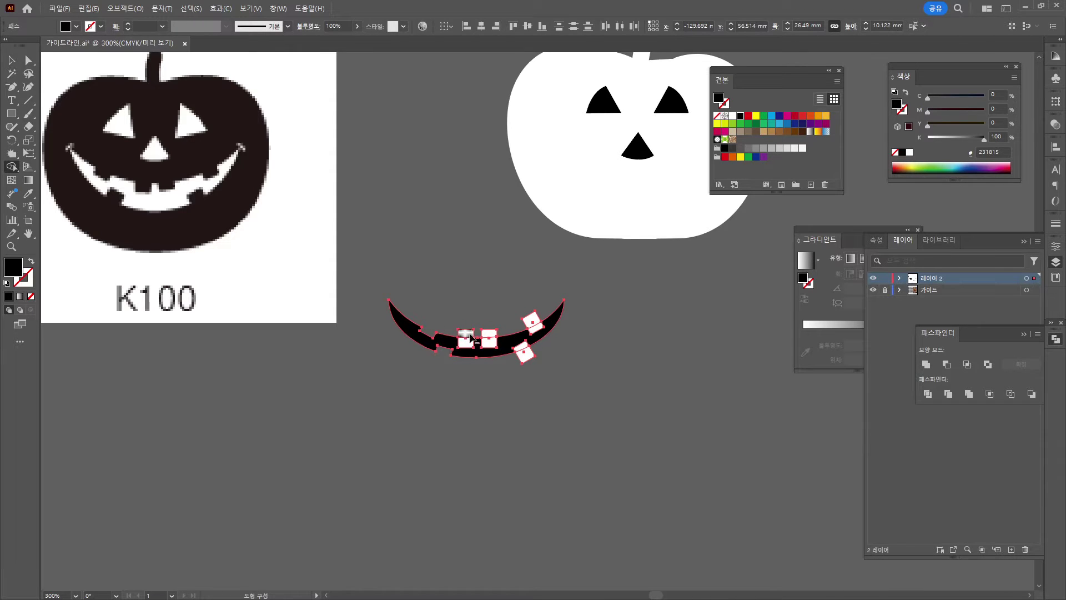
{"action": "left_click", "coordinate": [466, 340], "text": "alt"}
{"action": "left_click", "coordinate": [489, 338], "text": "alt"}
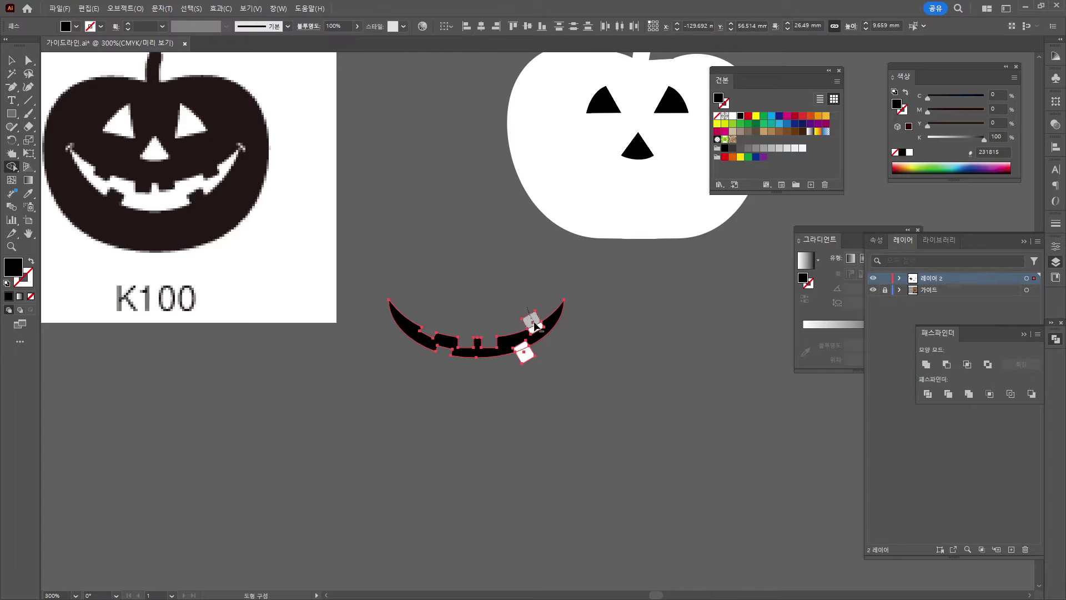
{"action": "left_click", "coordinate": [532, 321], "text": "alt"}
{"action": "left_click", "coordinate": [525, 351], "text": "alt"}
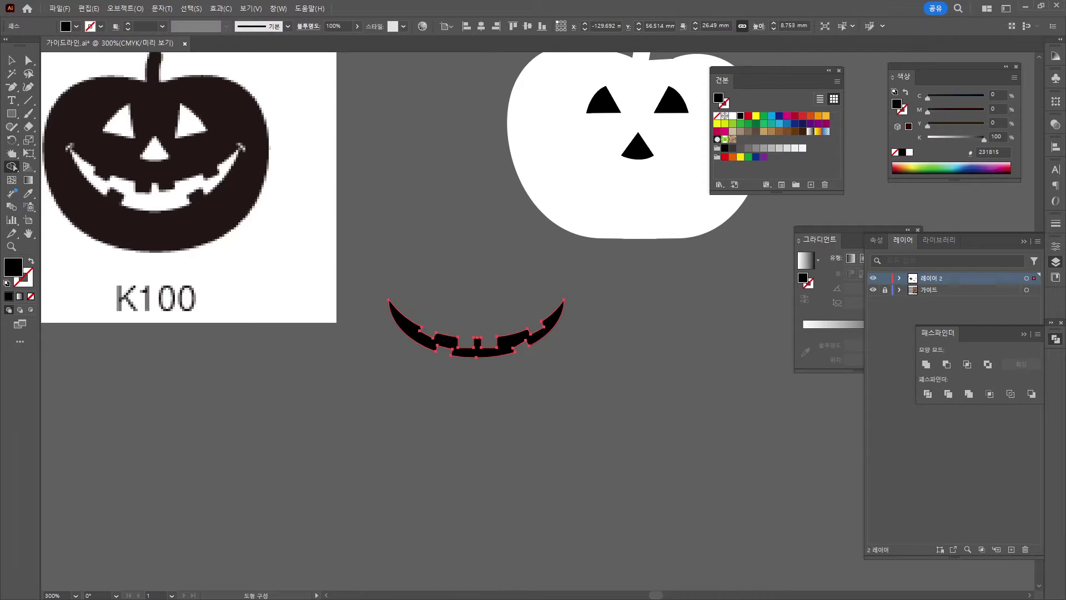
{"action": "left_click", "coordinate": [12, 59]}
{"action": "left_click", "coordinate": [399, 240]}
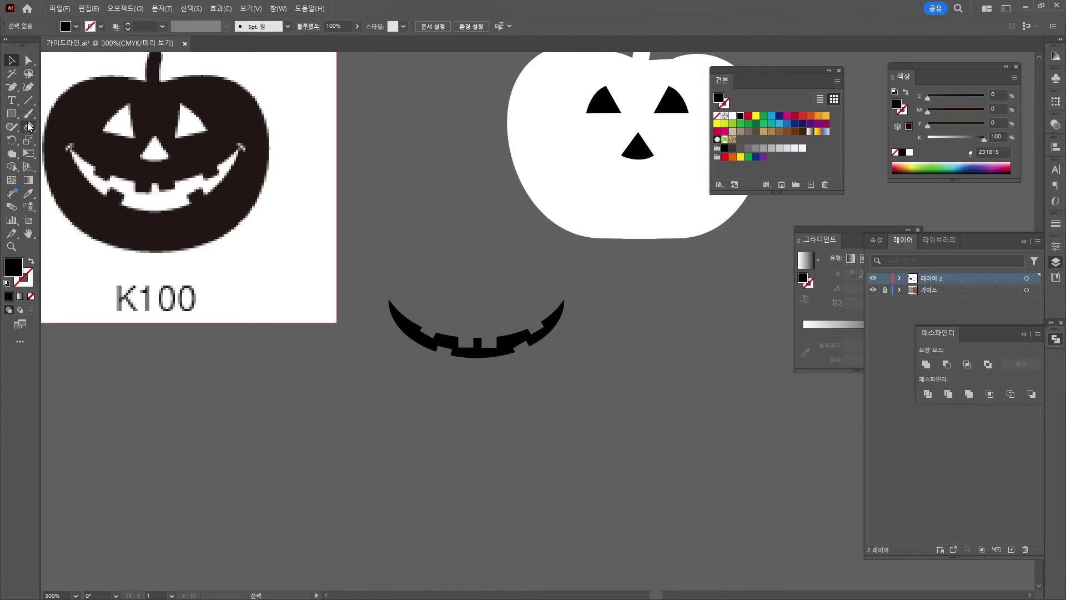
- Paint short curved black 1 pt strokes across both mouth corners with the Paintbrush, replacing the straighter first attempts
{"action": "left_click", "coordinate": [29, 114]}
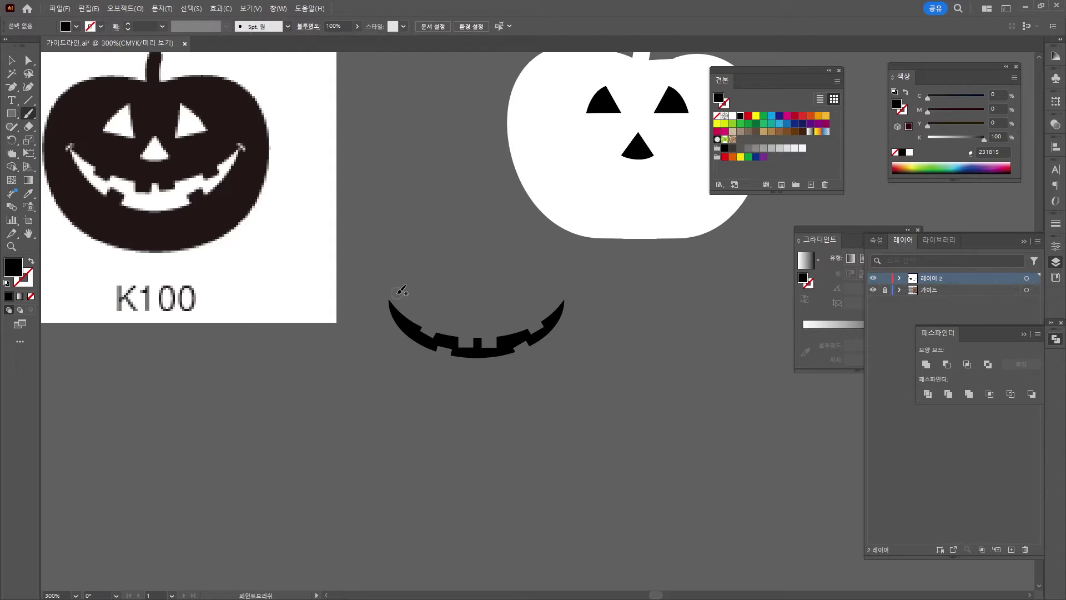
{"action": "key", "text": "shift+x"}
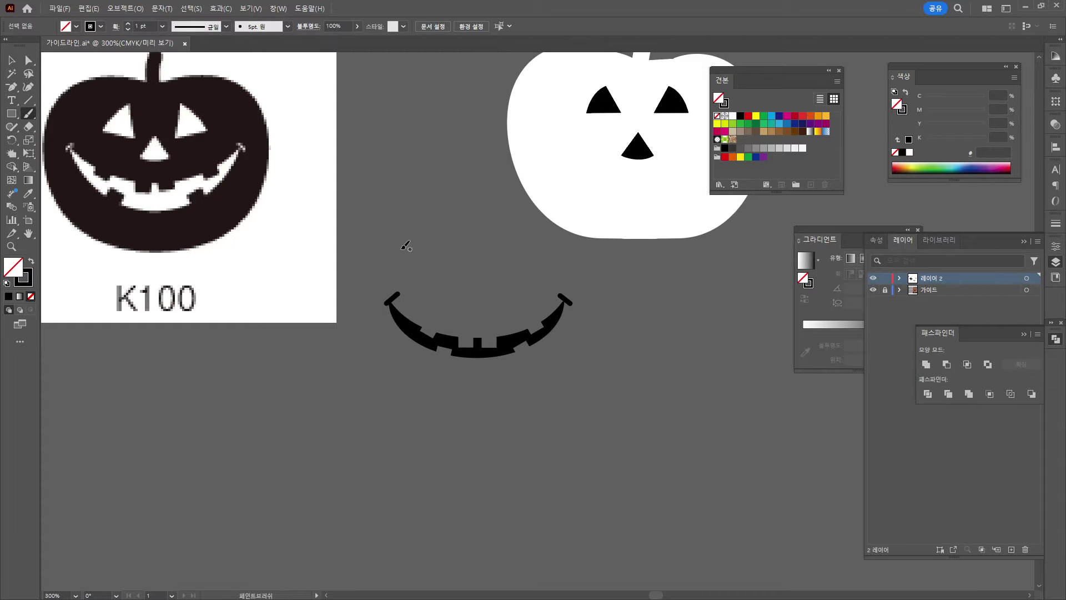
{"action": "key", "text": "ctrl+z"}
{"action": "key", "text": "ctrl+z"}
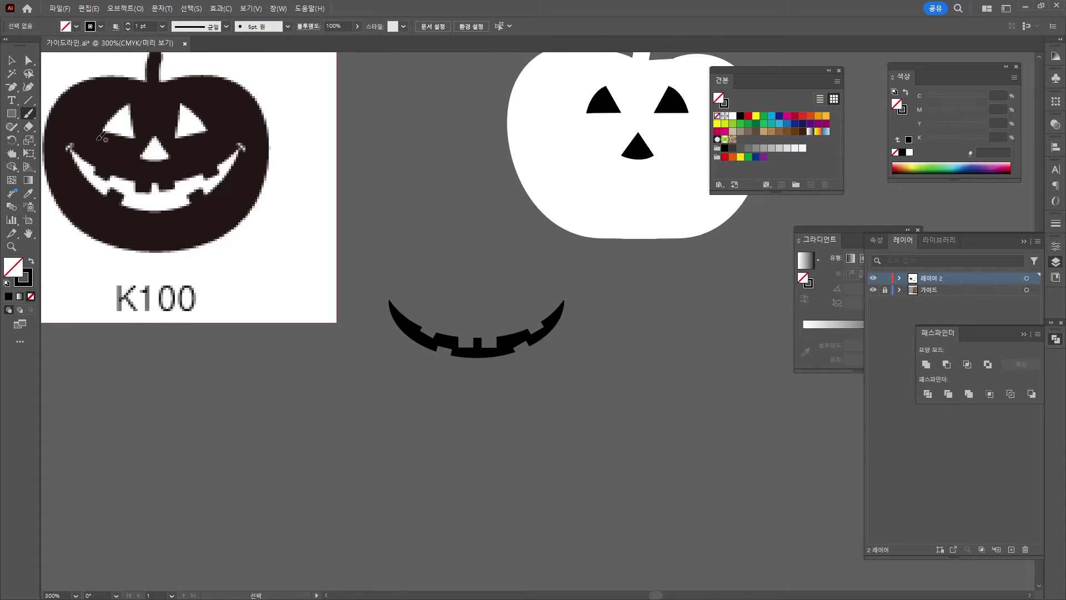
{"action": "double_click", "coordinate": [27, 115]}
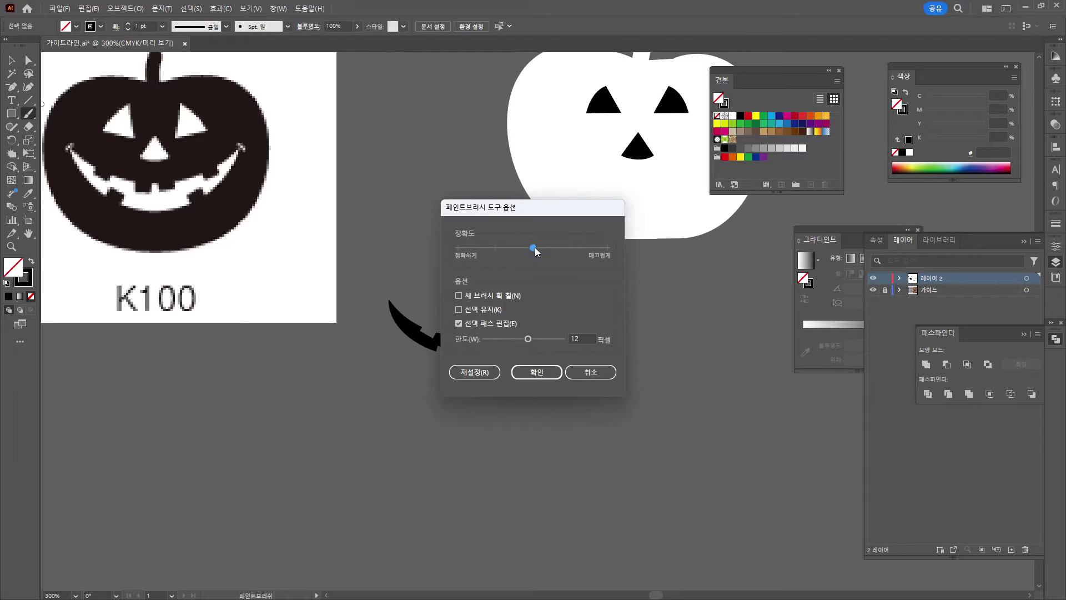
{"action": "left_click", "coordinate": [537, 374]}
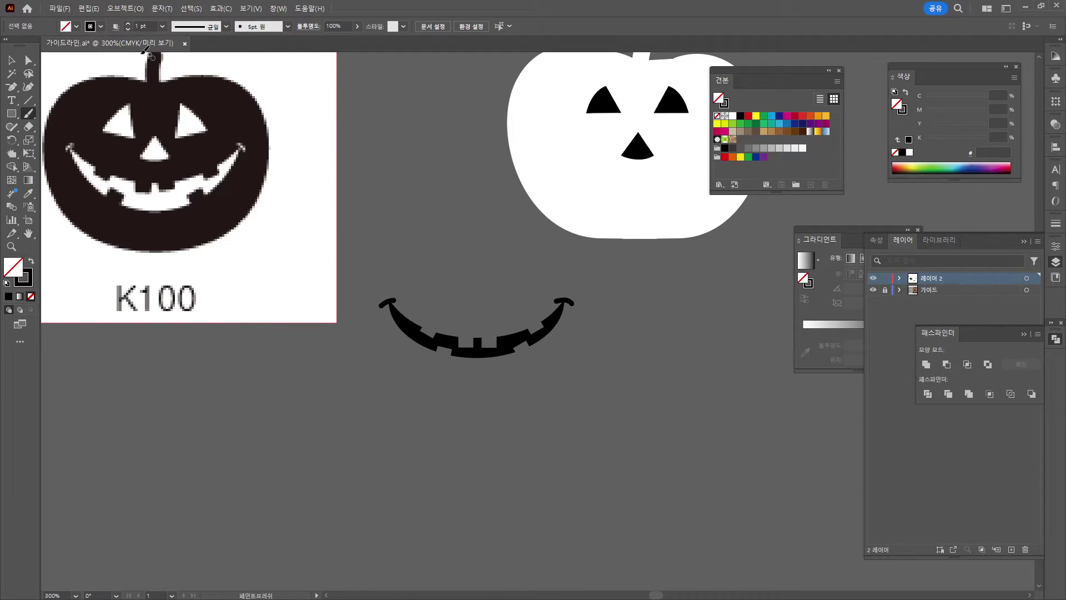
- Nudge the left corner stroke closer to the mouth tip and expand both corner strokes into filled shapes
{"action": "left_click", "coordinate": [11, 60]}
{"action": "left_click", "coordinate": [387, 306]}
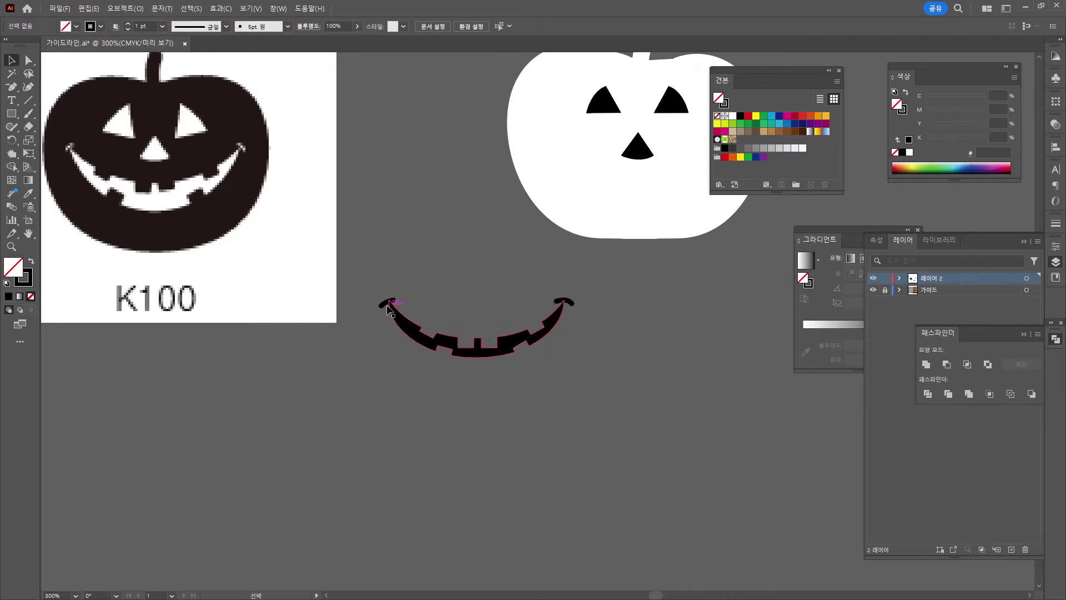
{"action": "left_click", "coordinate": [389, 303]}
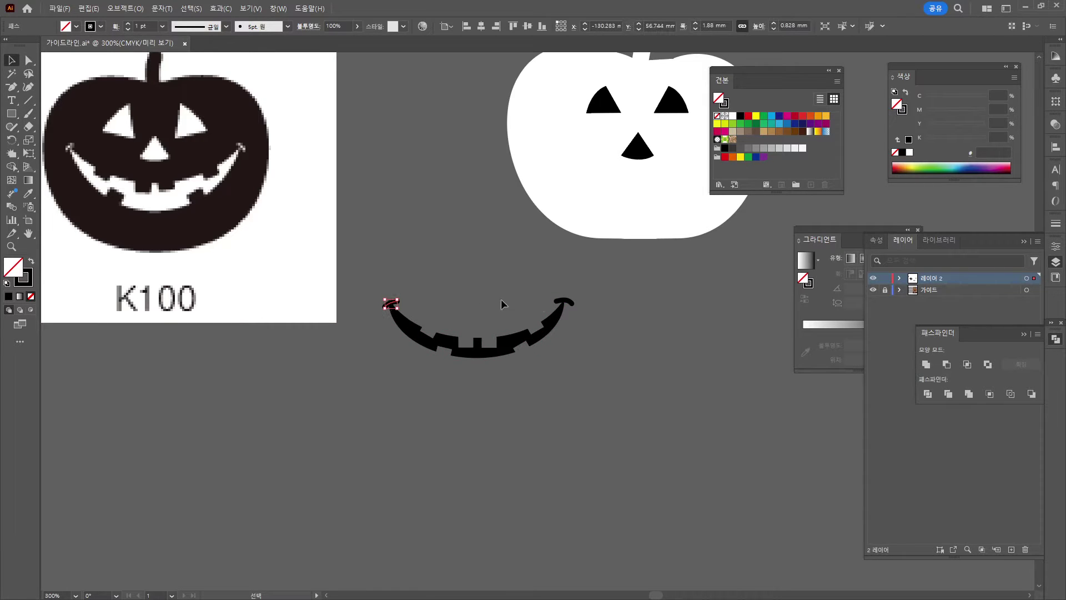
{"action": "left_click", "coordinate": [564, 300], "text": "shift"}
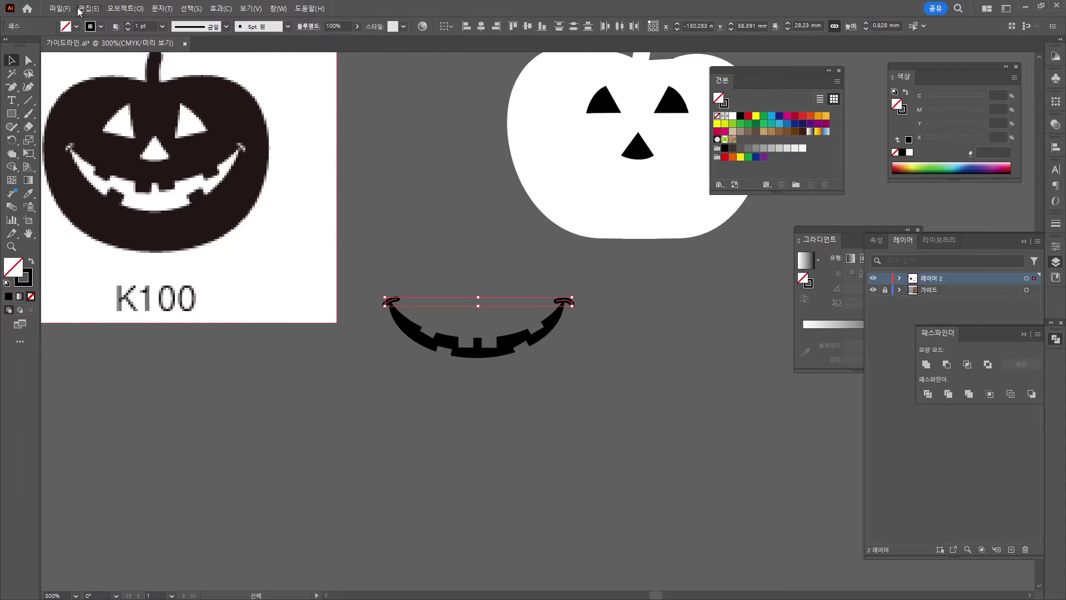
{"action": "left_click", "coordinate": [79, 10]}
{"action": "left_click", "coordinate": [127, 162]}
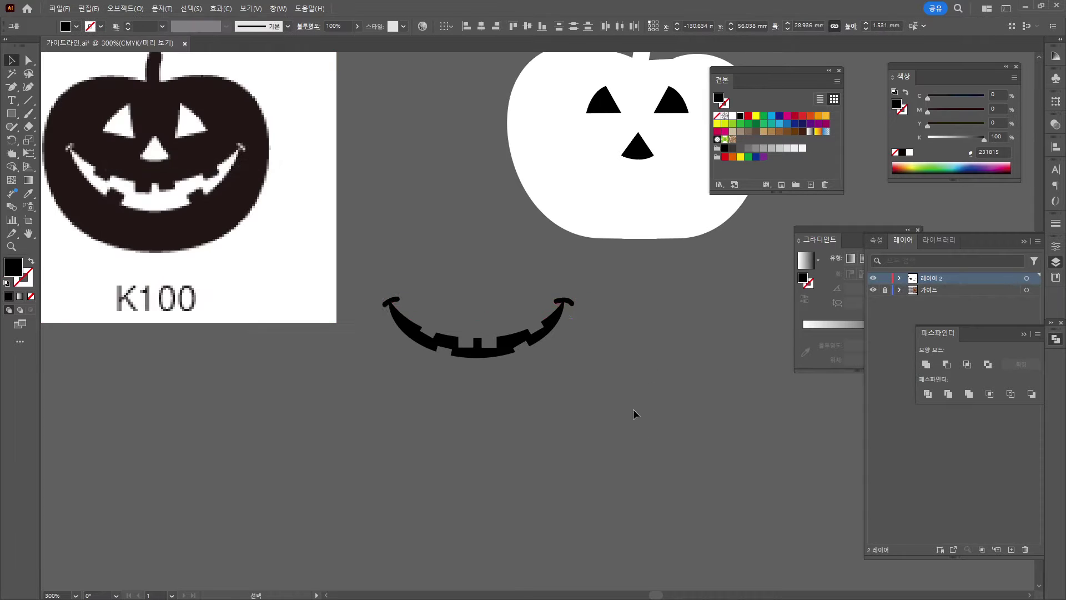
- Unite the mouth and its two expanded corner strokes into a single black shape
{"action": "left_click_drag", "start_coordinate": [585, 296], "coordinate": [371, 371]}
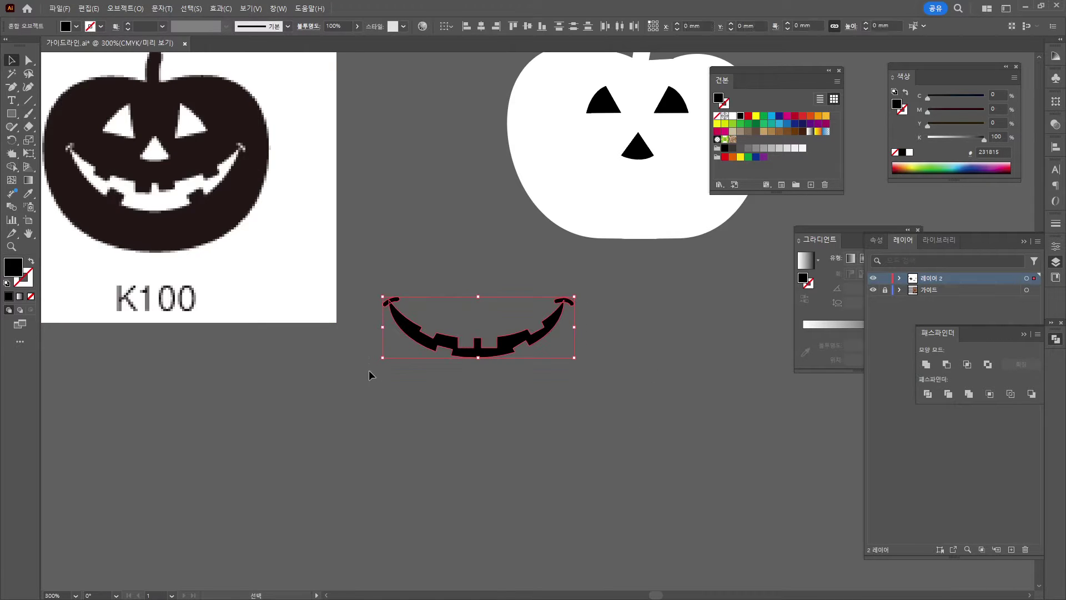
{"action": "left_click", "coordinate": [926, 364]}
{"action": "left_click", "coordinate": [572, 393]}
- Move the finished mouth onto the pumpkin below the nose and rotate both eyes so their lower edges slant down toward the nose
{"action": "left_click_drag", "start_coordinate": [516, 342], "coordinate": [677, 185]}
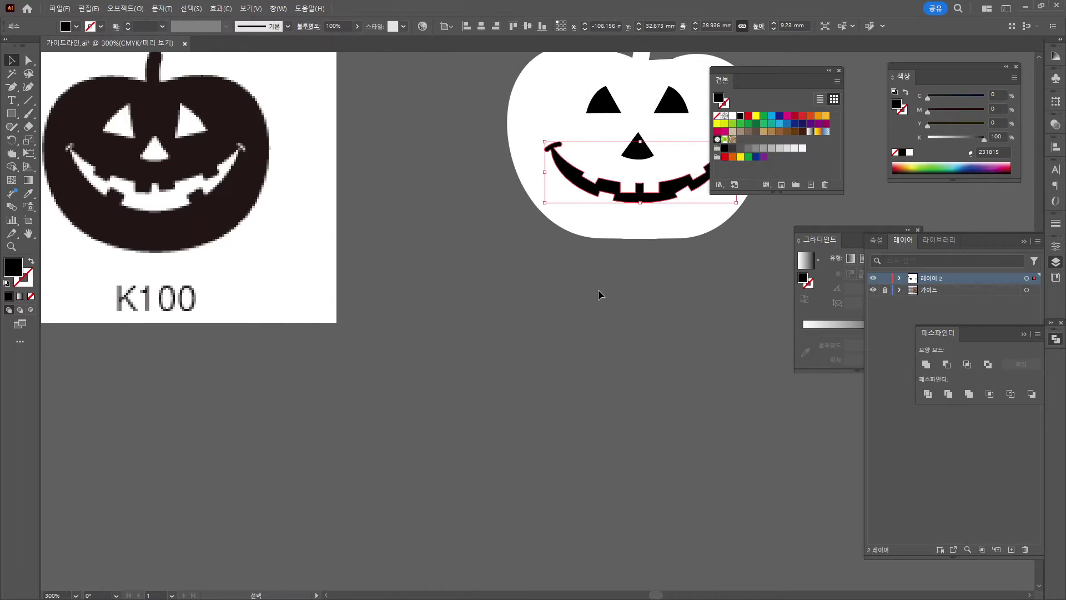
{"action": "scroll", "coordinate": [599, 280], "scroll_direction": "down", "scroll_amount": 1}
{"action": "left_click_drag", "start_coordinate": [657, 269], "coordinate": [593, 343]}
{"action": "left_click", "coordinate": [541, 234]}
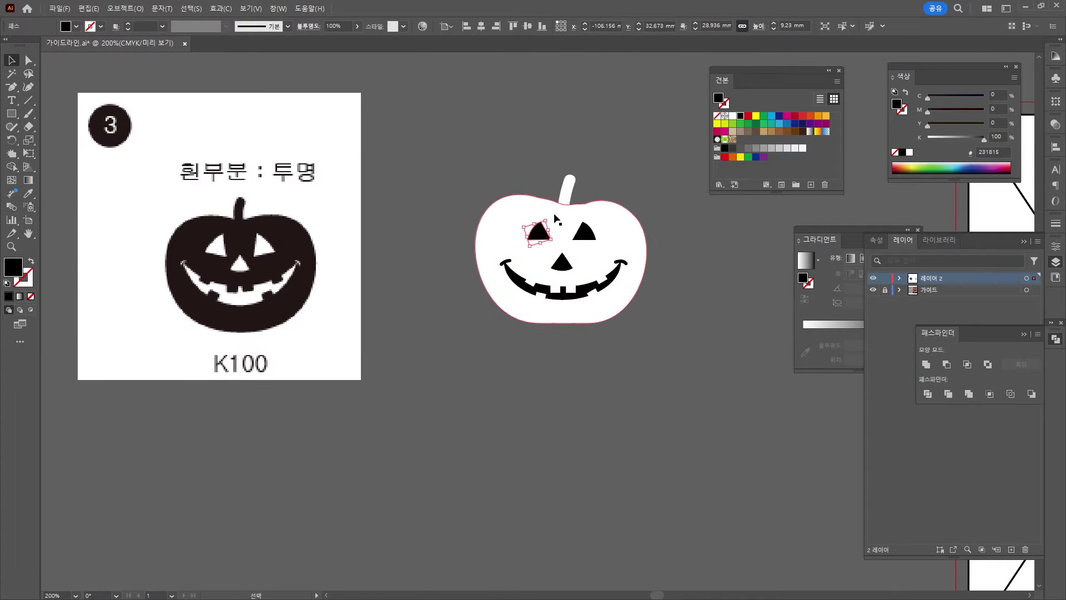
{"action": "left_click_drag", "start_coordinate": [549, 216], "coordinate": [589, 221]}
- Expand the pumpkin's white stem stroke into a filled shape
{"action": "left_click_drag", "start_coordinate": [561, 162], "coordinate": [592, 185]}
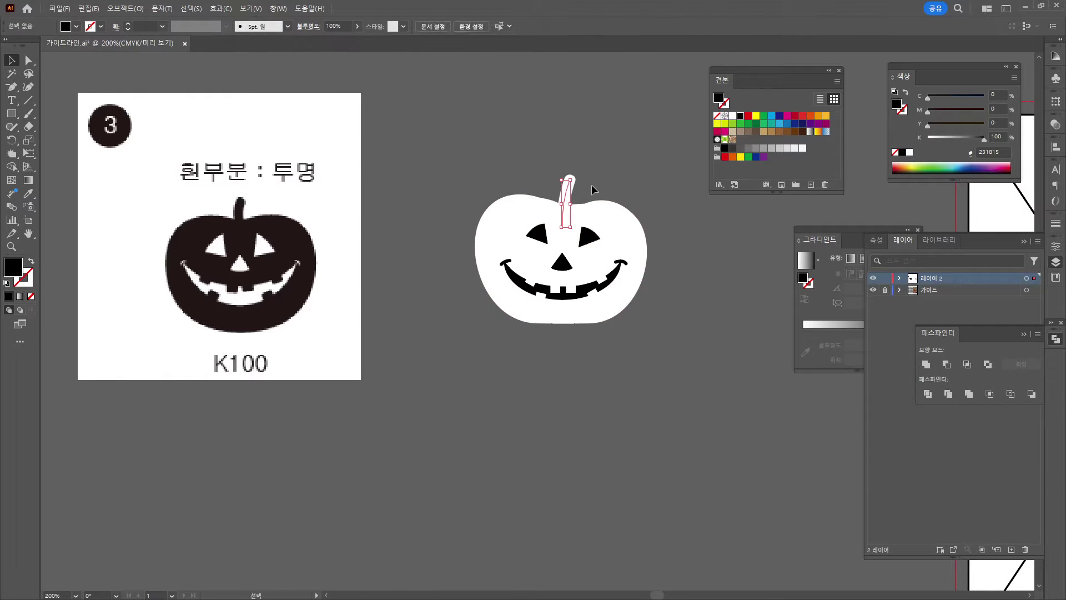
{"action": "left_click", "coordinate": [133, 8]}
{"action": "left_click", "coordinate": [157, 166]}
{"action": "left_click", "coordinate": [568, 125]}
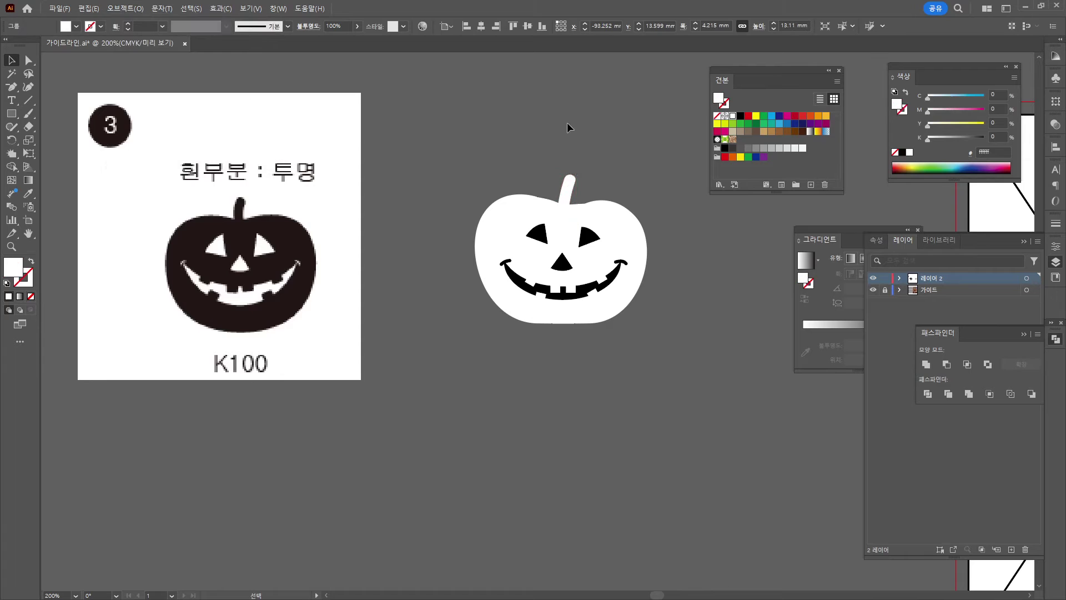
- Unite the pumpkin's white body and expanded stem into a single shape
{"action": "key", "text": "ctrl+a"}
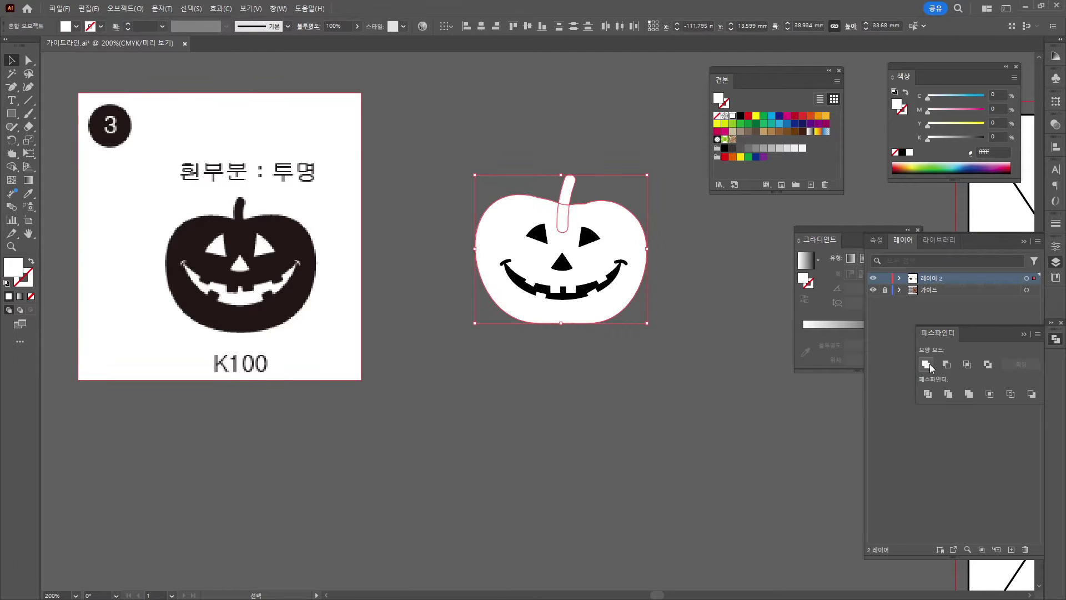
{"action": "left_click", "coordinate": [927, 365]}
{"action": "left_click", "coordinate": [489, 322]}
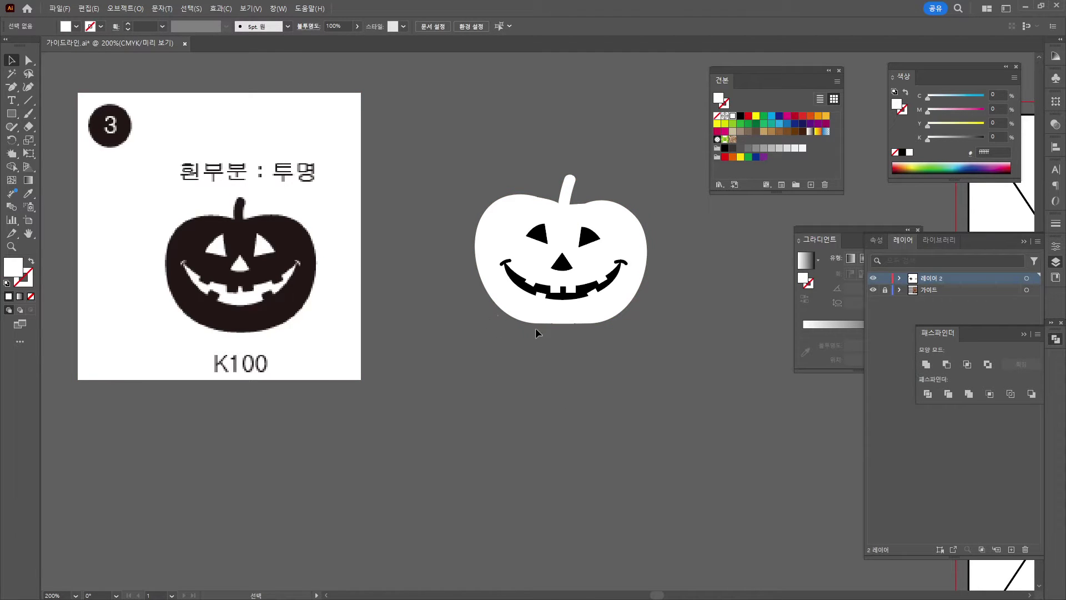
- Cut the eyes, nose and mouth out of the white pumpkin with Minus Front and move it about 9.6 mm toward its reference image
{"action": "left_click", "coordinate": [562, 263]}
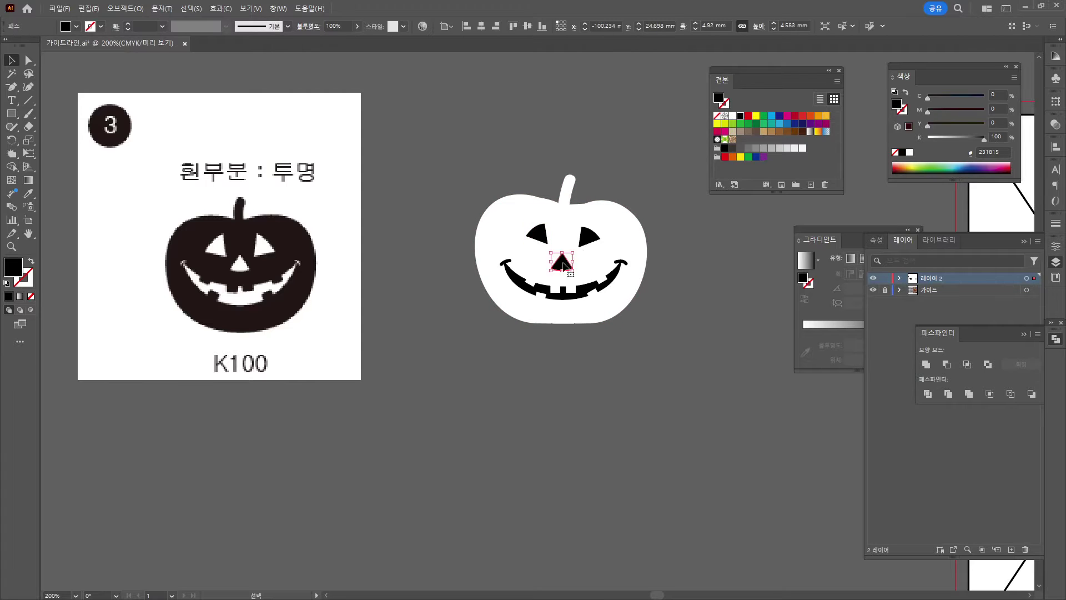
{"action": "left_click_drag", "start_coordinate": [661, 353], "coordinate": [478, 175]}
{"action": "left_click", "coordinate": [946, 365]}
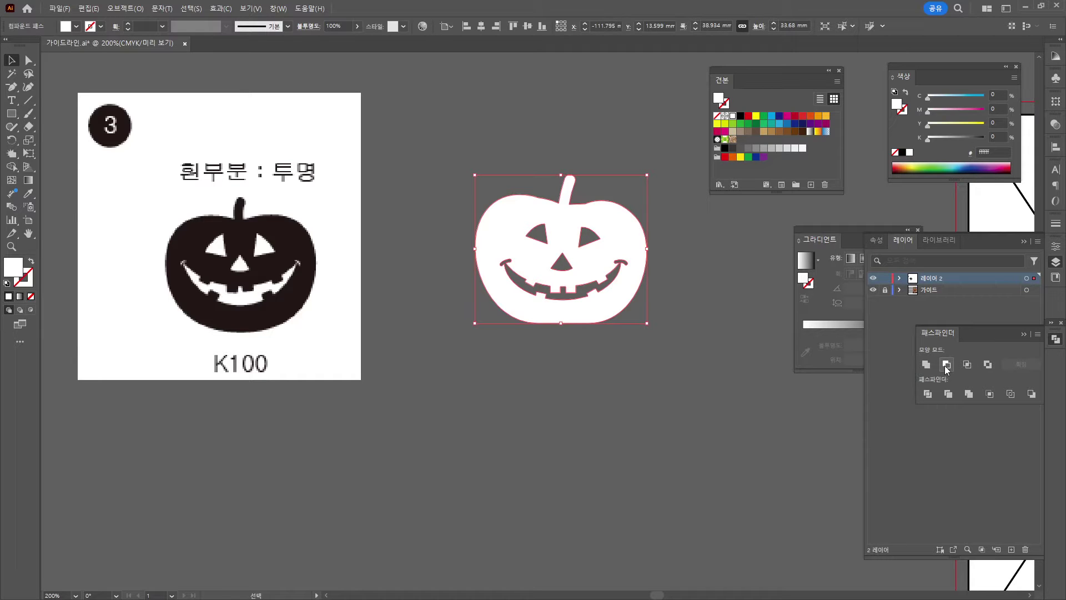
{"action": "left_click", "coordinate": [550, 239]}
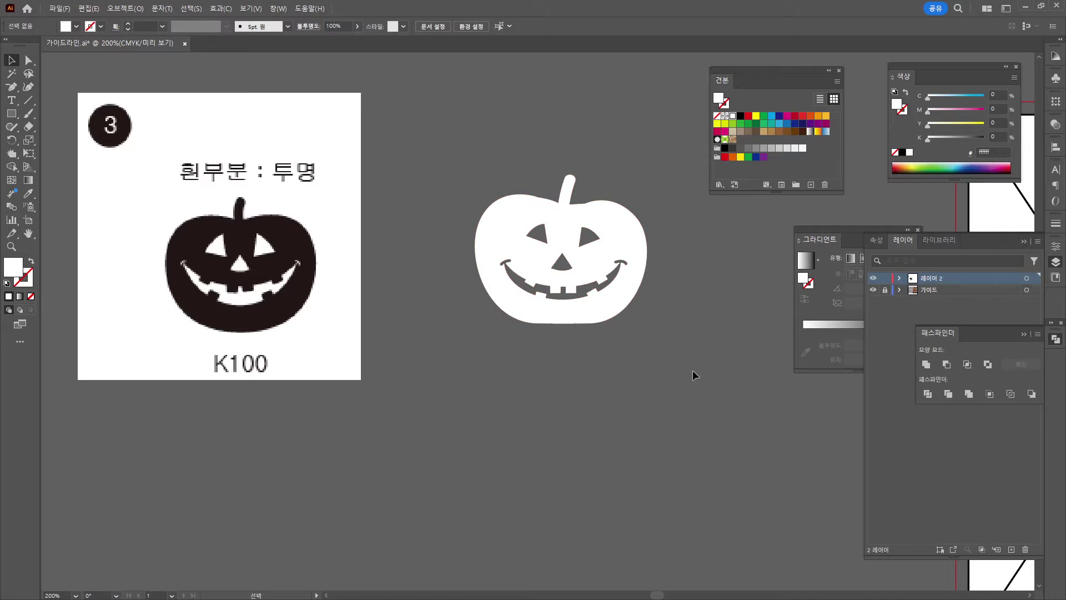
{"action": "left_click_drag", "start_coordinate": [579, 262], "coordinate": [542, 265]}
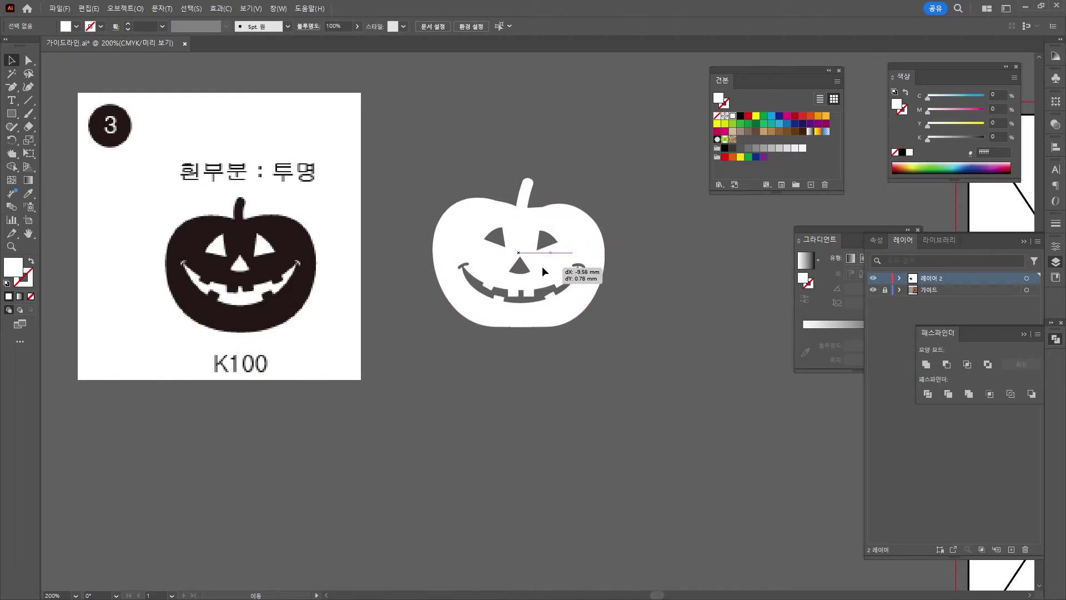
{"action": "left_click", "coordinate": [609, 393]}
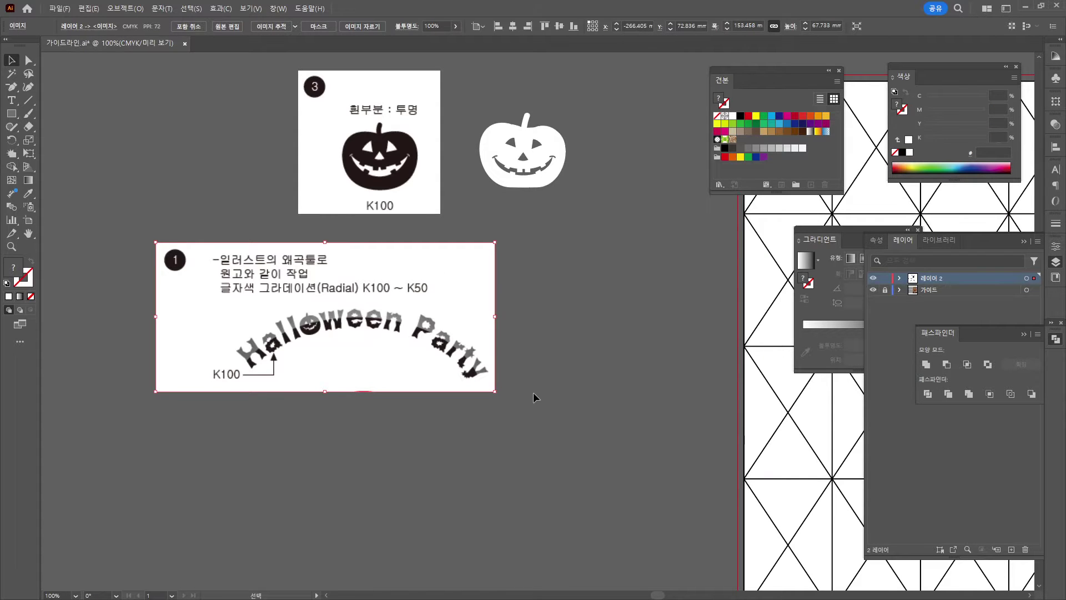
- Draw a white ellipse about 112 × 73 mm below the Halloween Party reference image
{"action": "scroll", "coordinate": [339, 371], "scroll_direction": "down", "scroll_amount": 3}
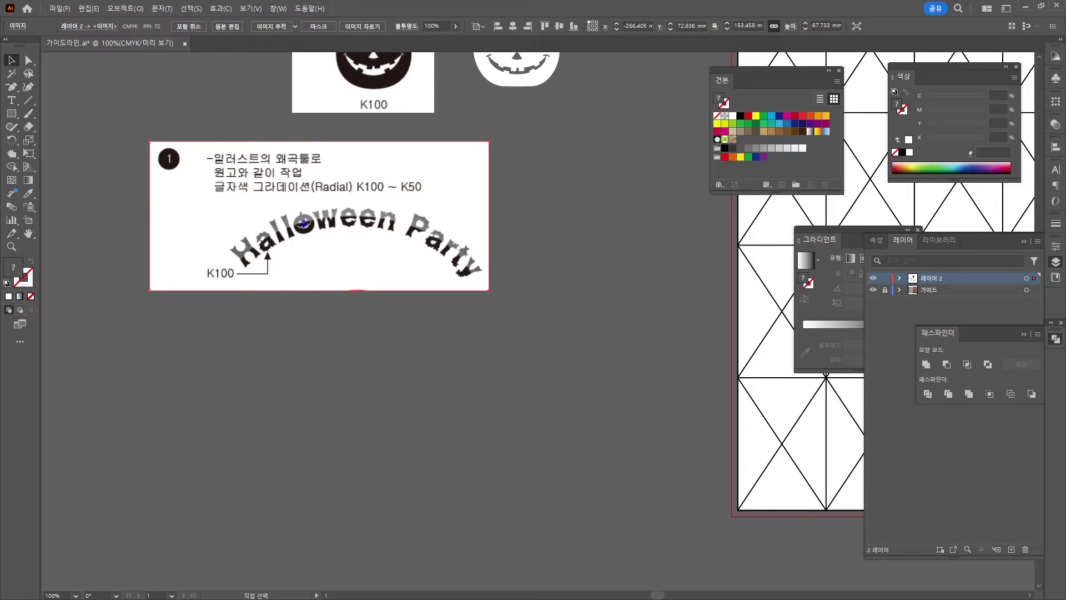
{"action": "key", "text": "v"}
{"action": "left_click", "coordinate": [11, 87]}
{"action": "left_click", "coordinate": [14, 115]}
{"action": "left_click", "coordinate": [63, 140]}
{"action": "left_click_drag", "start_coordinate": [216, 347], "coordinate": [466, 510]}
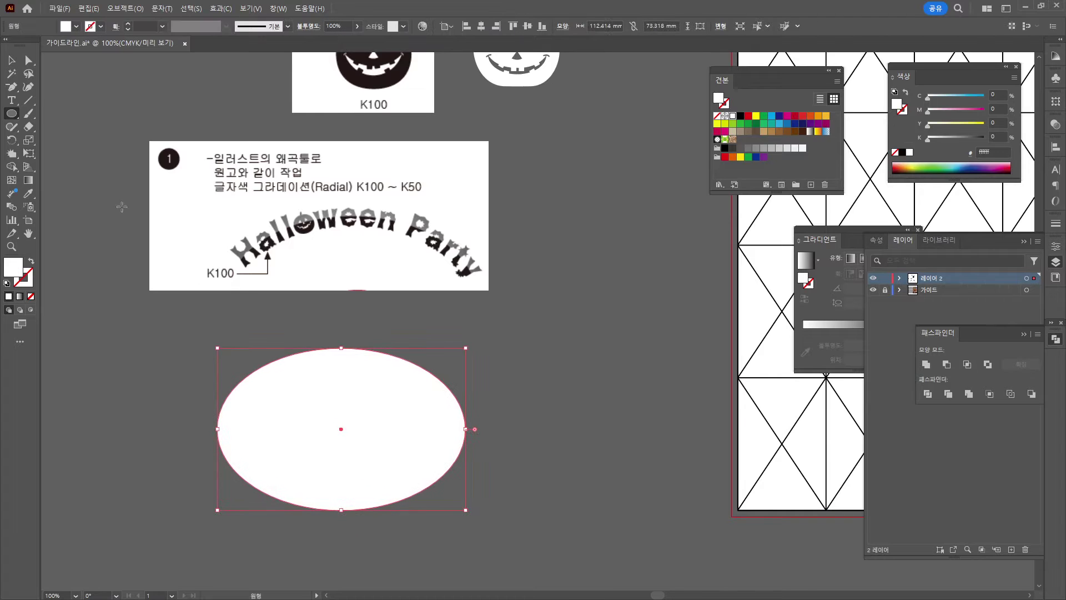
- Add type on the ellipse's path, starting on its upper-left curve, with the text "Halloween Party"
{"action": "left_click", "coordinate": [13, 103]}
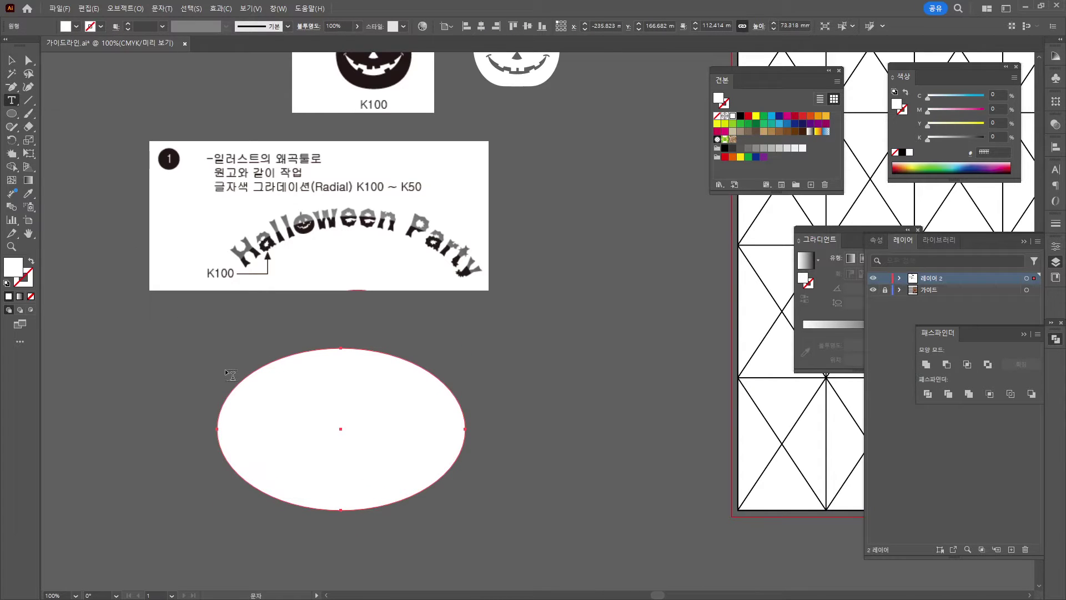
{"action": "left_click_drag", "start_coordinate": [10, 99], "coordinate": [64, 118]}
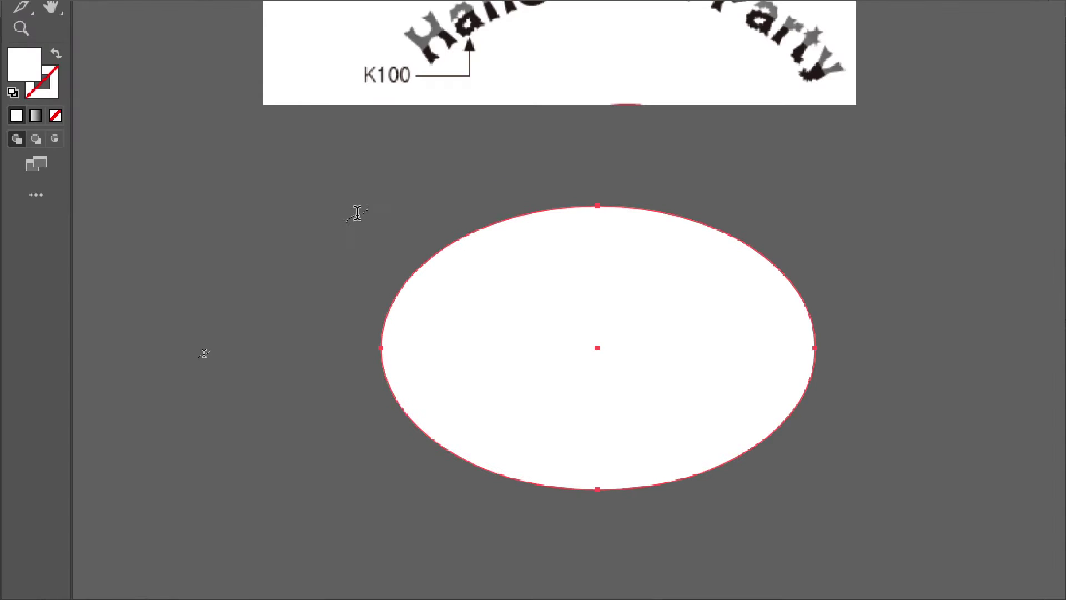
{"action": "left_click", "coordinate": [393, 299]}
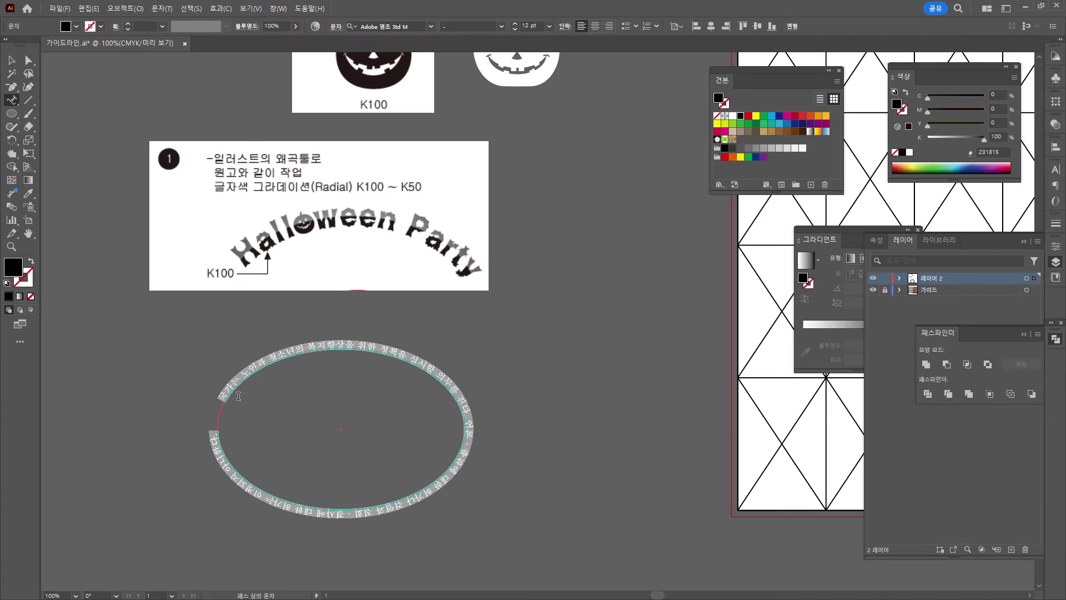
{"action": "type", "text": "Halloween Party"}
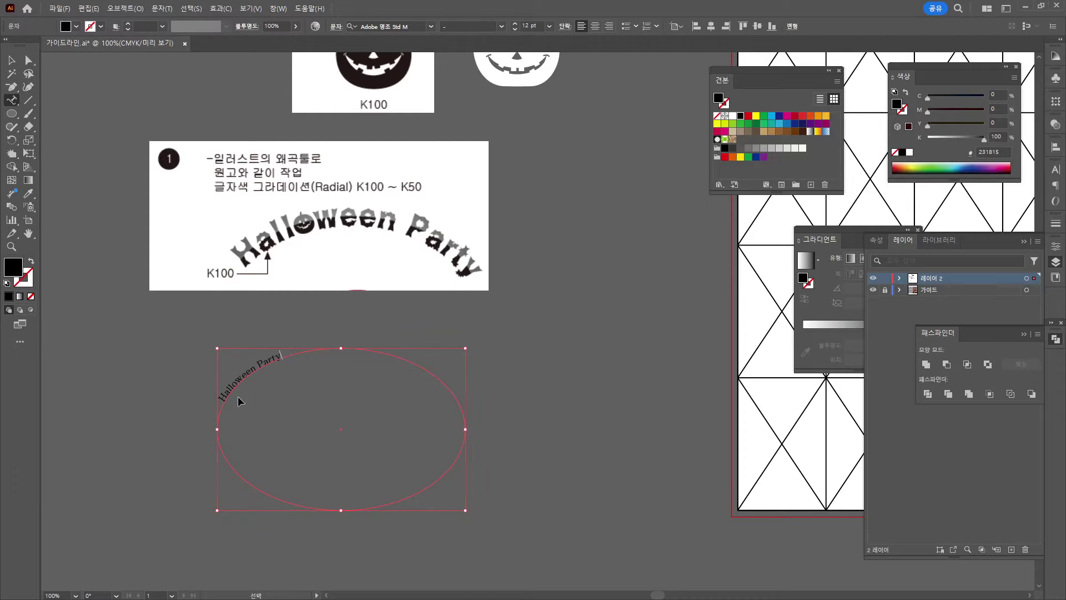
- Set the whole Halloween Party path text in the HY견고딕 font at 43 pt
{"action": "key", "text": "ctrl+a"}
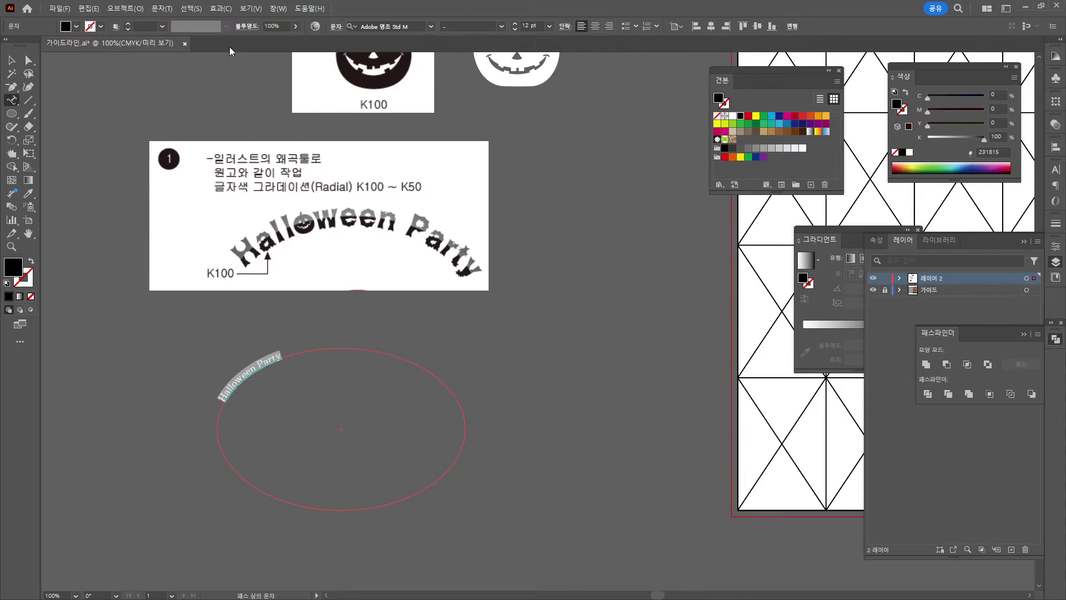
{"action": "left_click", "coordinate": [431, 26]}
{"action": "left_click", "coordinate": [418, 87]}
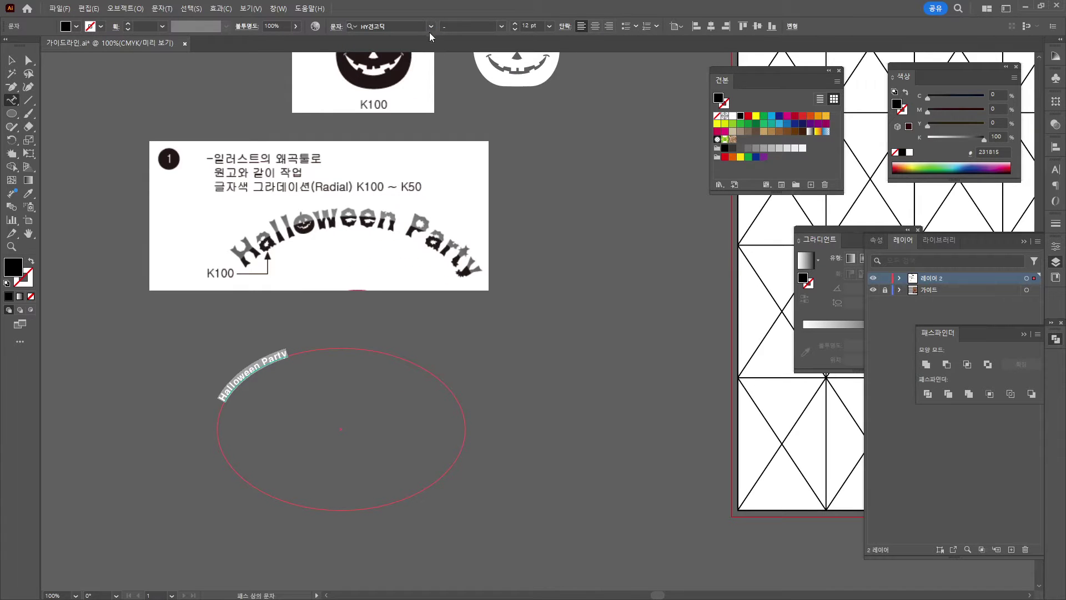
{"action": "left_click", "coordinate": [518, 23]}
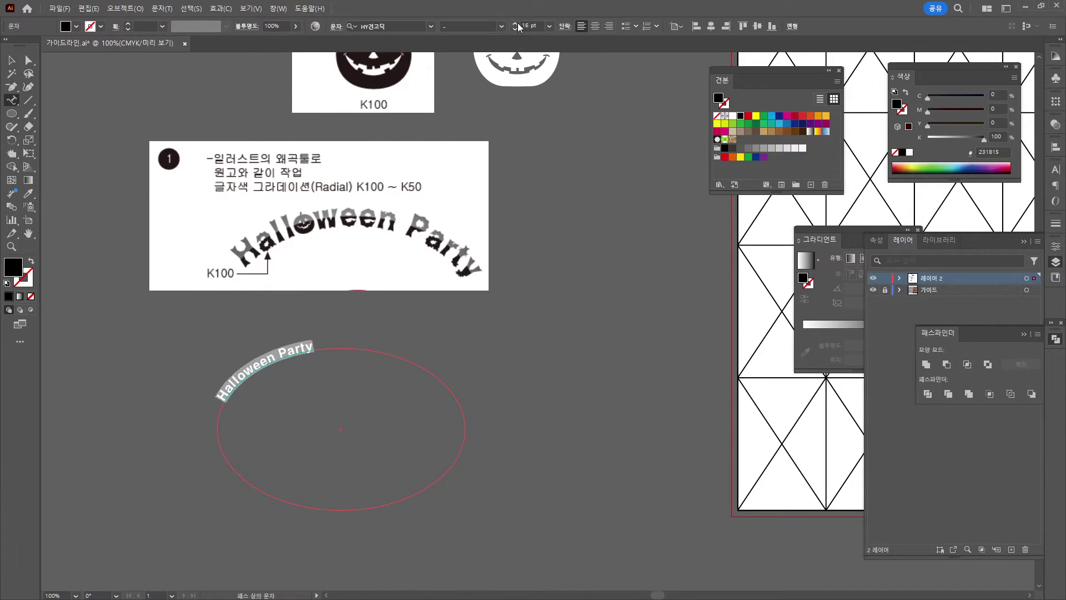
{"action": "left_click", "coordinate": [518, 24]}
{"action": "left_click", "coordinate": [518, 23]}
{"action": "left_click", "coordinate": [518, 24]}
{"action": "left_click", "coordinate": [517, 24]}
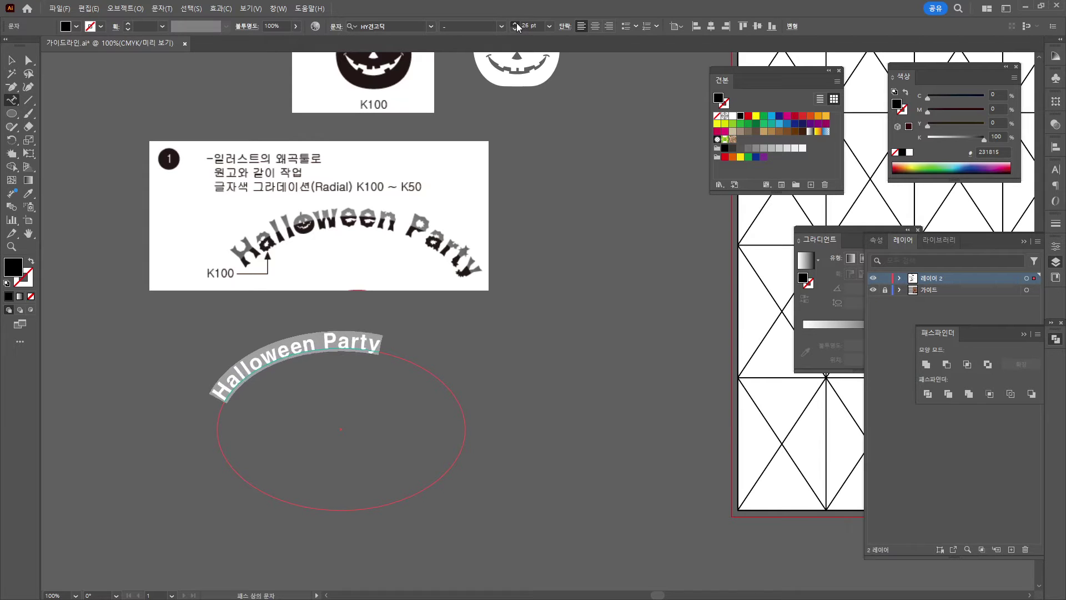
{"action": "left_click", "coordinate": [517, 24]}
{"action": "left_click", "coordinate": [517, 24]}
{"action": "left_click", "coordinate": [518, 24]}
{"action": "left_click", "coordinate": [517, 24]}
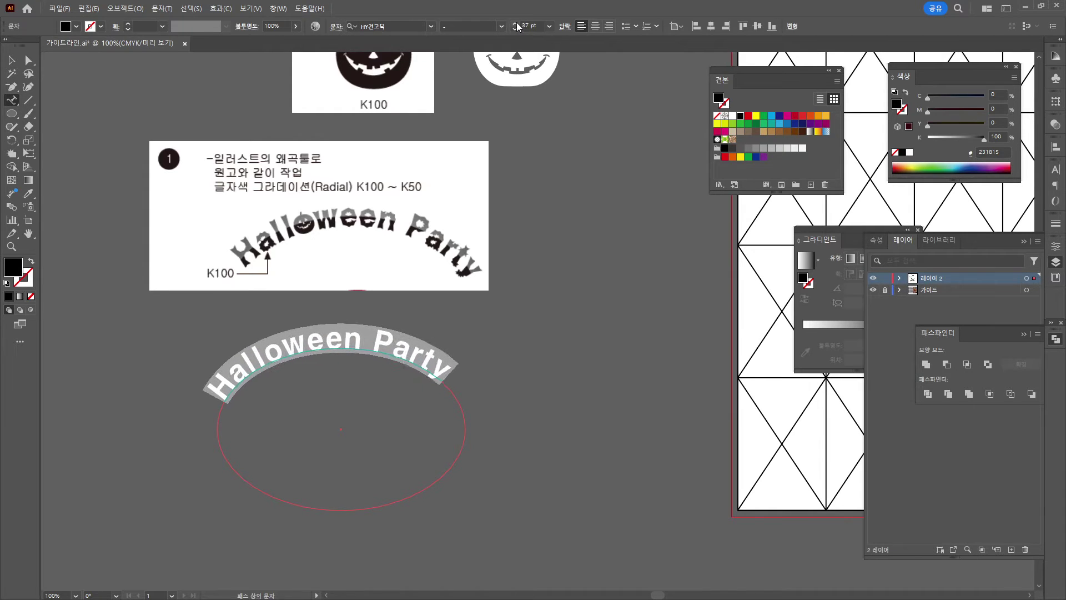
{"action": "left_click", "coordinate": [517, 24]}
{"action": "left_click", "coordinate": [517, 24]}
{"action": "left_click", "coordinate": [517, 24]}
{"action": "left_click", "coordinate": [517, 24]}
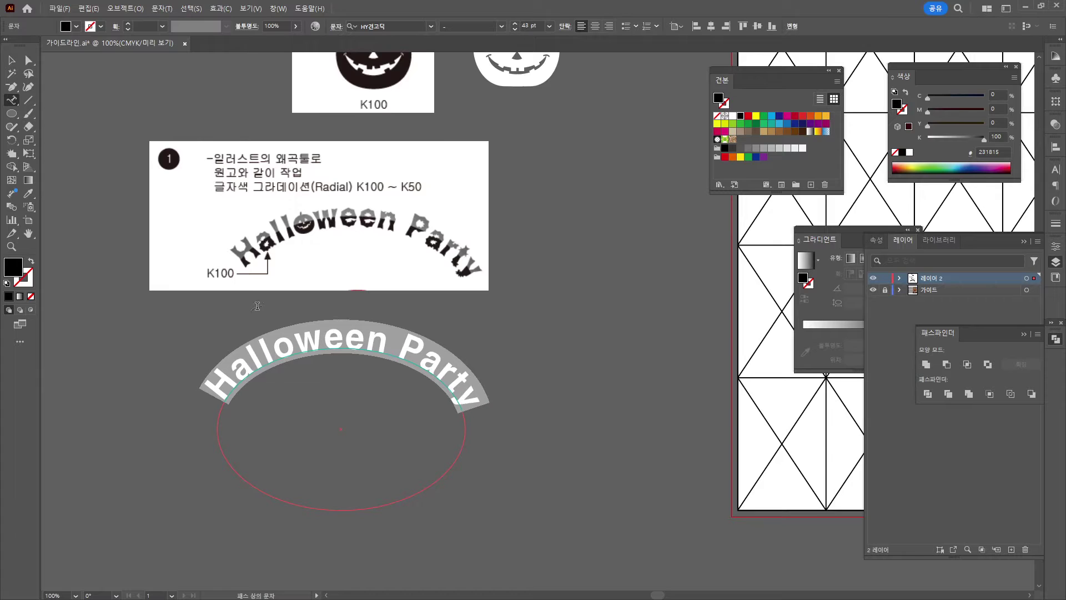
- Shift the path text's start bracket slightly along the ellipse so the lettering arches evenly over its upper half
{"action": "left_click", "coordinate": [12, 60]}
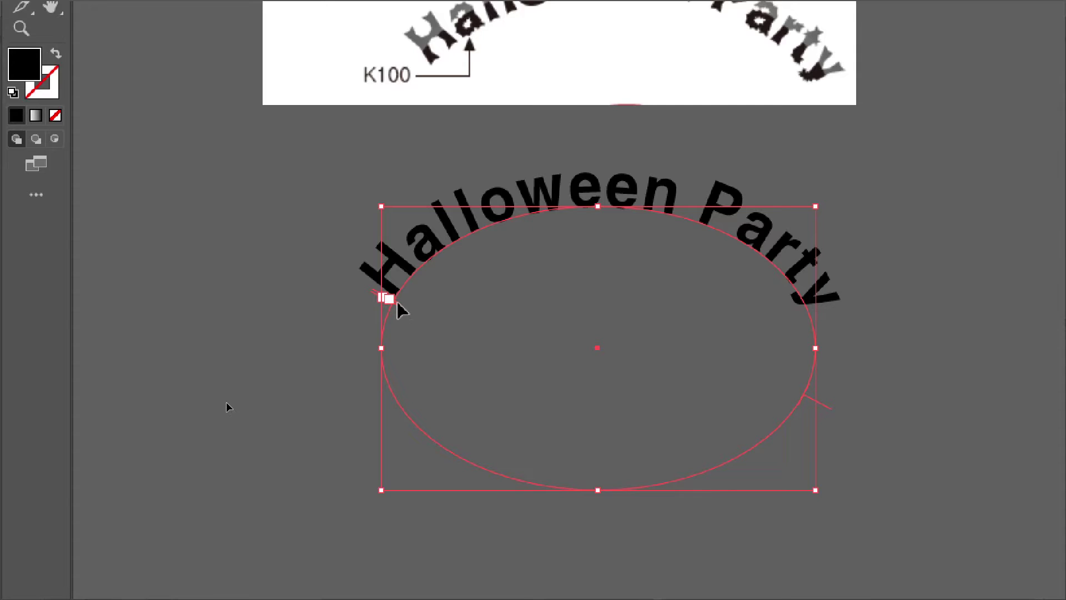
{"action": "left_click_drag", "start_coordinate": [399, 304], "coordinate": [397, 315]}
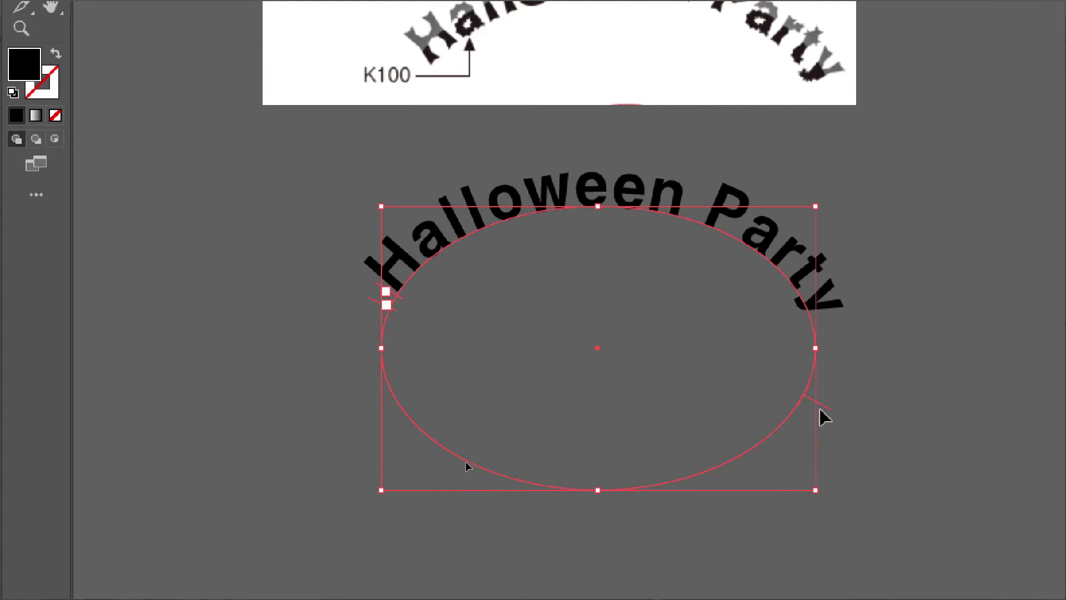
{"action": "mouse_move", "coordinate": [821, 413]}
{"action": "left_mouse_down"}
{"action": "mouse_move", "coordinate": [790, 388]}
{"action": "mouse_move", "coordinate": [817, 405]}
{"action": "left_mouse_up"}
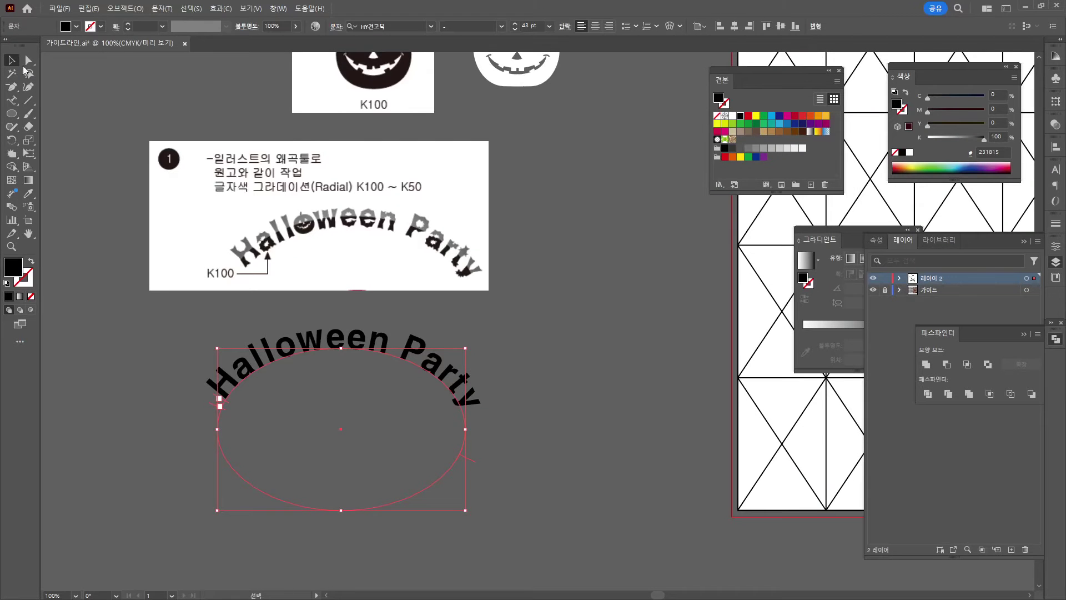
{"action": "left_click", "coordinate": [187, 374]}
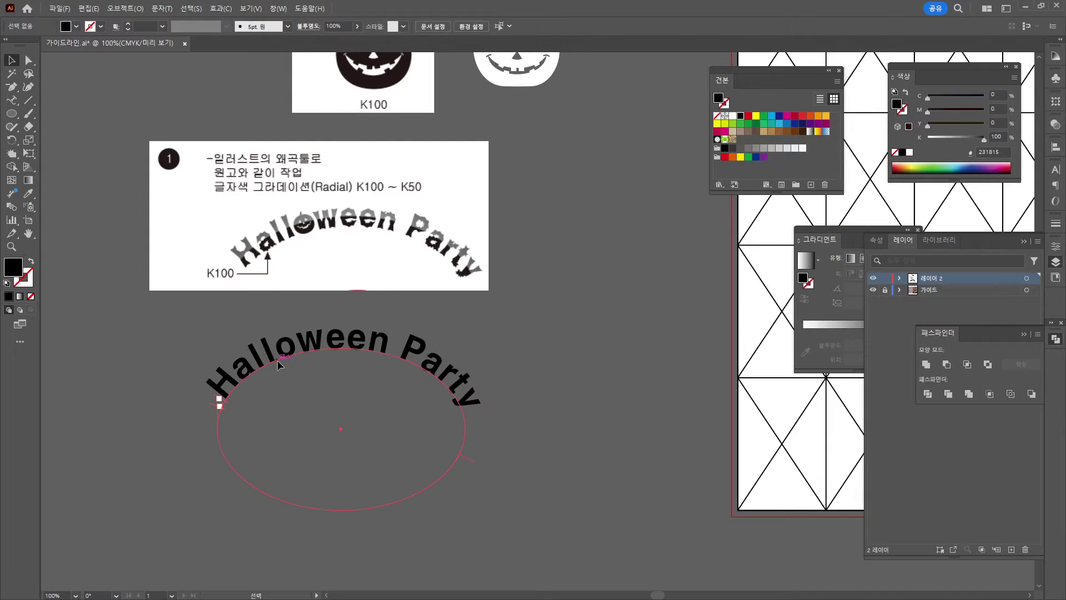
- Expand the arched Halloween Party text into outlines and ungroup it into separate letters
{"action": "left_click", "coordinate": [278, 360]}
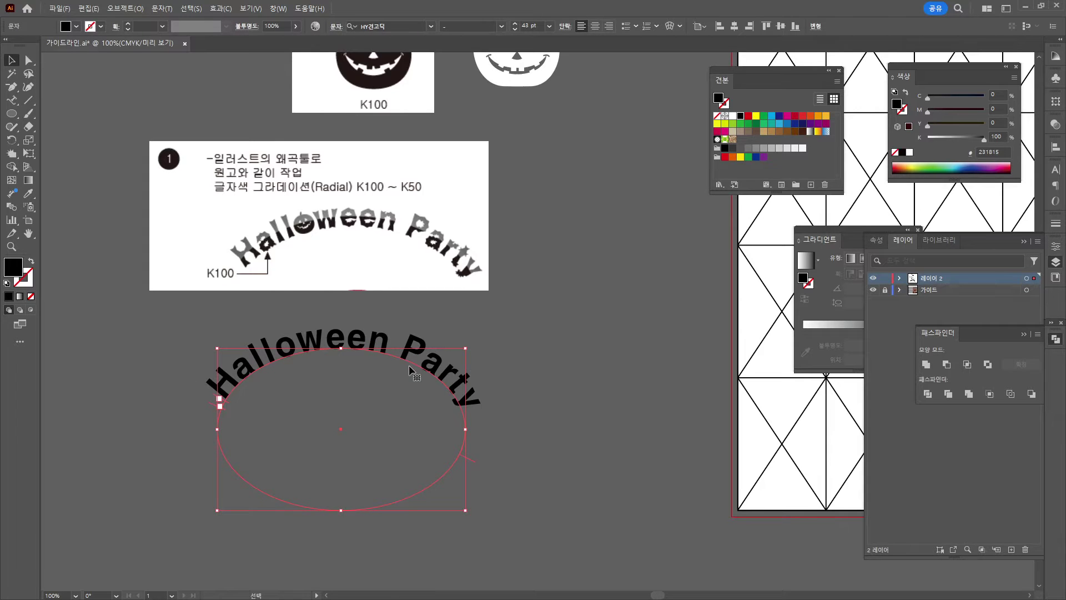
{"action": "left_click", "coordinate": [114, 9]}
{"action": "left_click", "coordinate": [155, 152]}
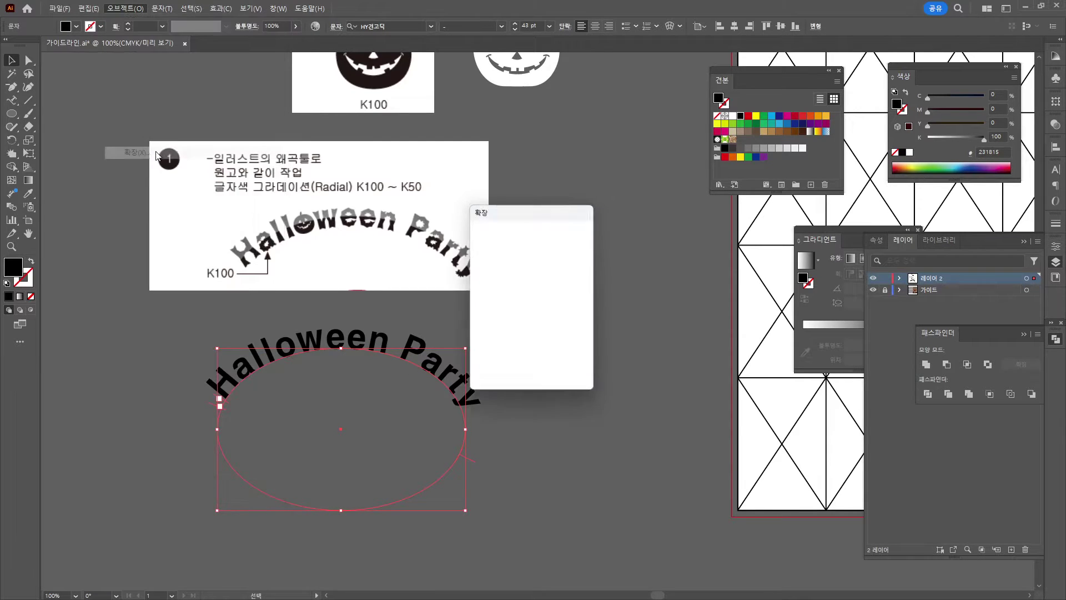
{"action": "left_click", "coordinate": [503, 370]}
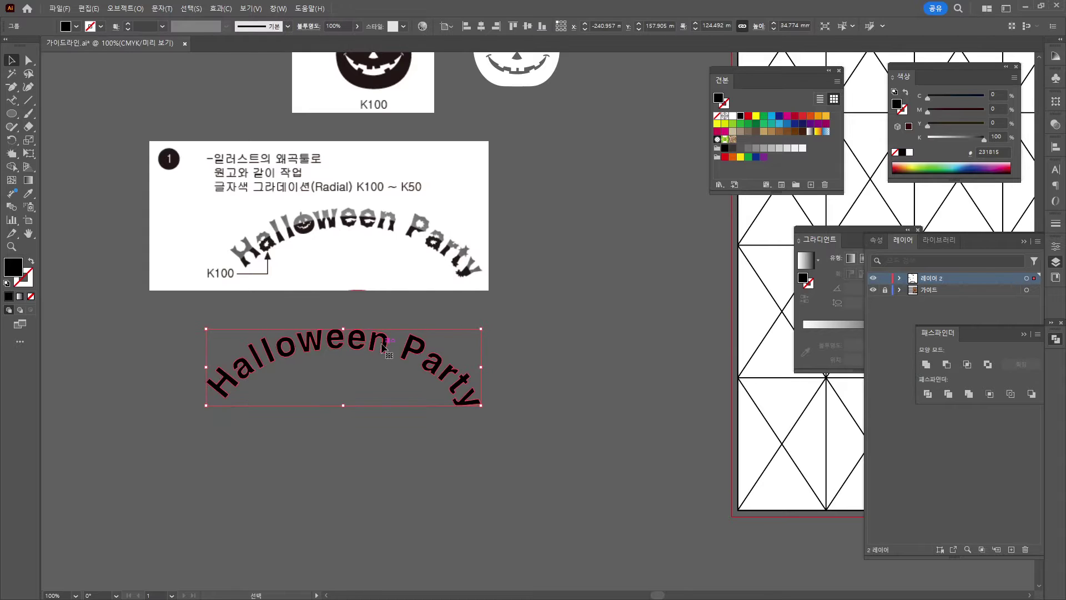
{"action": "right_click", "coordinate": [319, 350]}
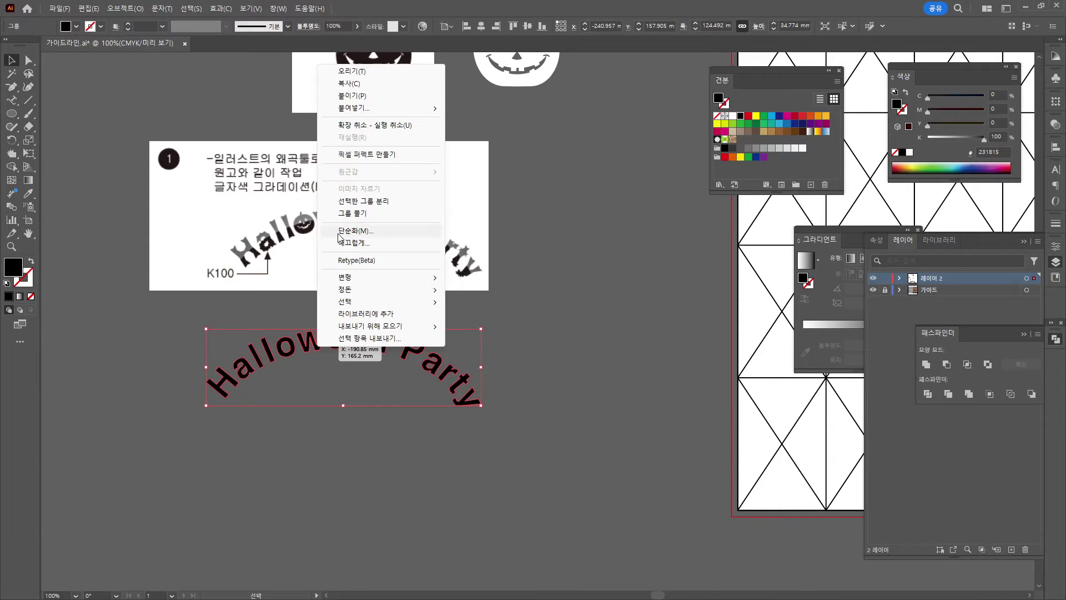
{"action": "left_click", "coordinate": [342, 214]}
{"action": "left_click", "coordinate": [543, 290]}
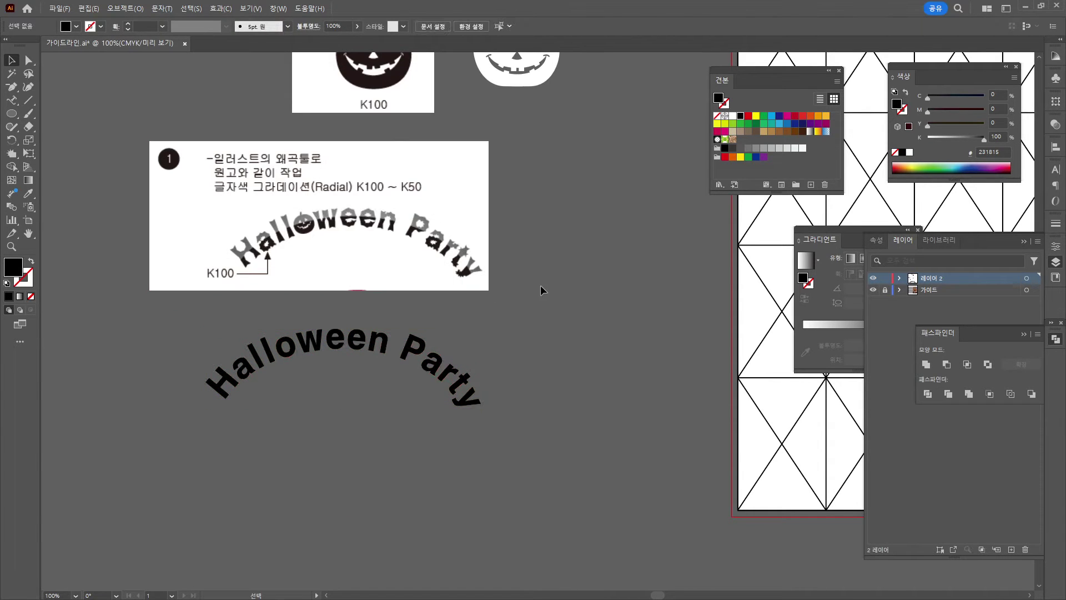
- Delete the "o" from Halloween and place a pumpkin copy, scaled to about 10.9 × 9.5 mm, above the start of the lettering
{"action": "left_click", "coordinate": [286, 345]}
{"action": "key", "text": "Delete"}
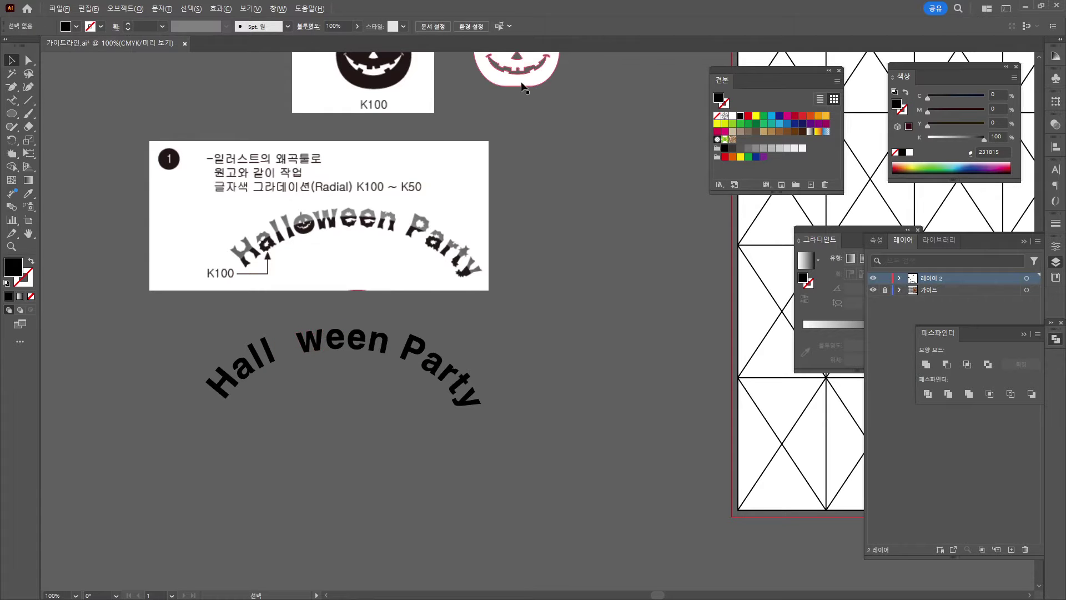
{"action": "left_click_drag", "start_coordinate": [522, 88], "coordinate": [320, 440]}
{"action": "left_click_drag", "start_coordinate": [358, 377], "coordinate": [219, 317]}
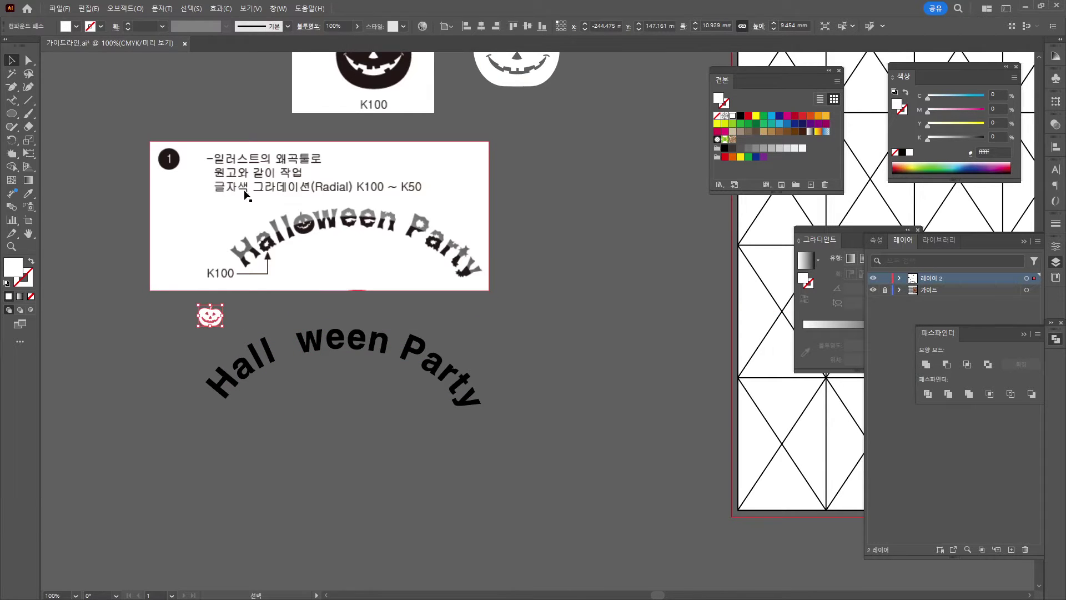
{"action": "left_click", "coordinate": [12, 154]}
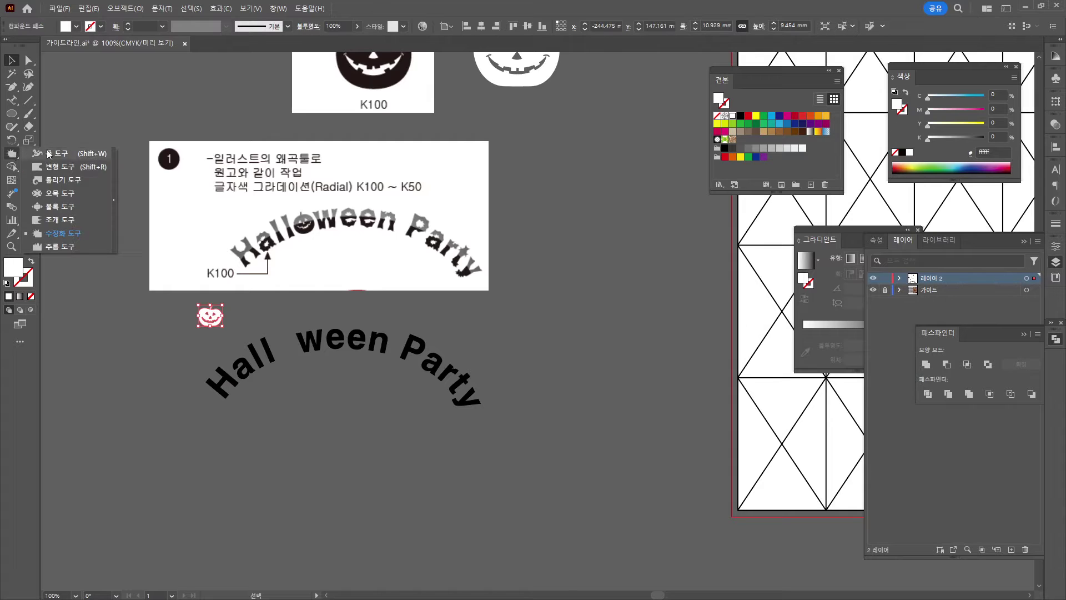
{"action": "left_click", "coordinate": [58, 166]}
{"action": "left_click", "coordinate": [14, 157]}
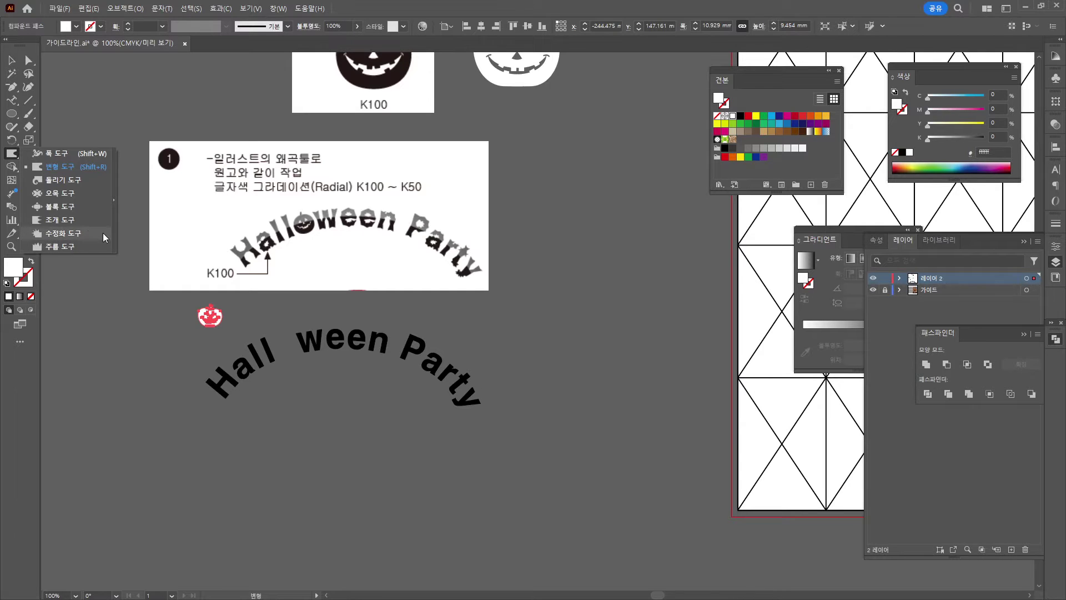
{"action": "left_click", "coordinate": [11, 60]}
{"action": "left_click", "coordinate": [83, 100]}
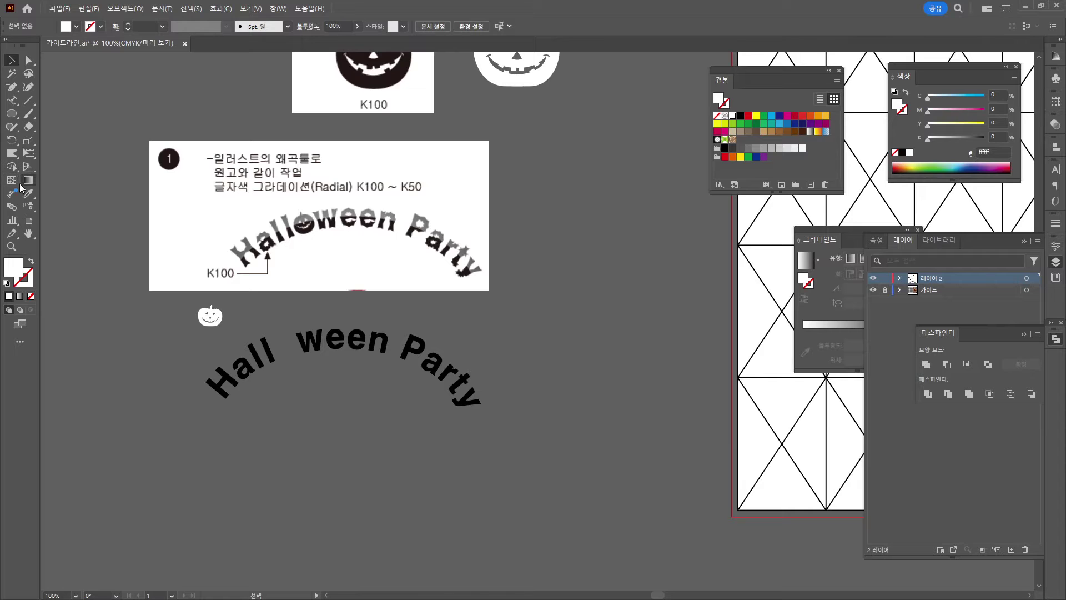
- Try distorting the "ll" letters of Halloween with the Crystallize tool
{"action": "left_click_drag", "start_coordinate": [12, 154], "coordinate": [55, 233]}
{"action": "left_click_drag", "start_coordinate": [264, 352], "coordinate": [234, 361]}
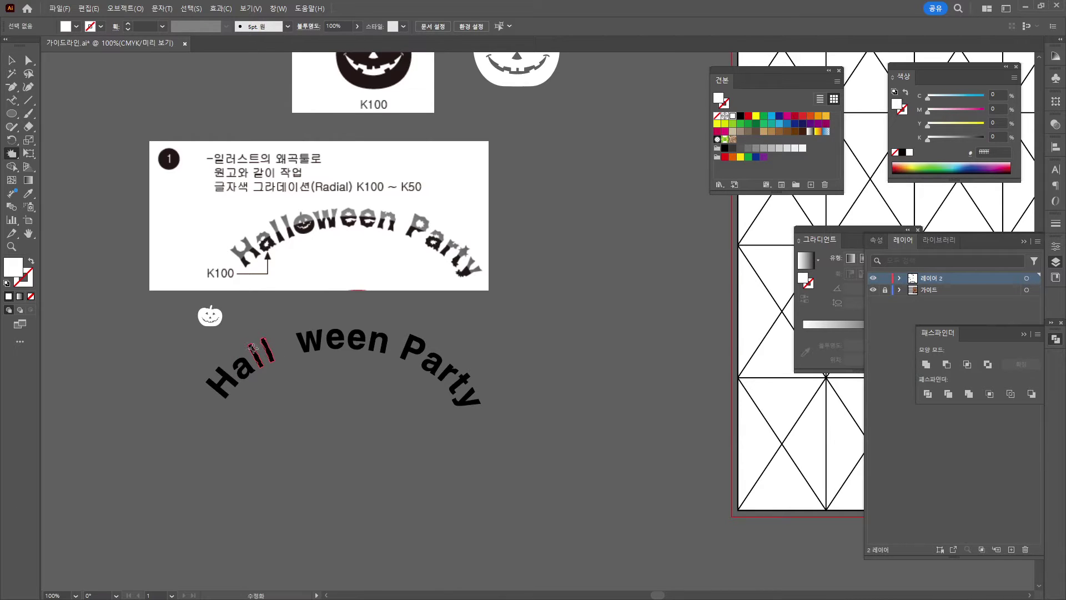
{"action": "left_click_drag", "start_coordinate": [253, 349], "coordinate": [253, 349]}
{"action": "left_click", "coordinate": [11, 65]}
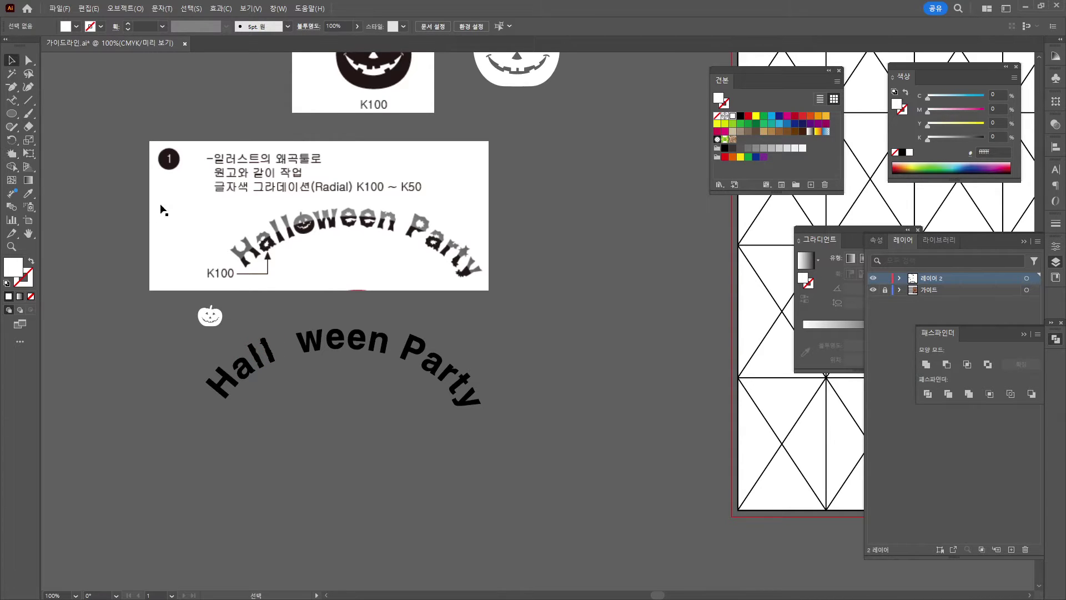
- Try roughening the first "l" of Halloween with the Crystallize tool using an adjusted brush size, and undo the distortion
{"action": "scroll", "coordinate": [285, 362], "scroll_direction": "up", "scroll_amount": 2}
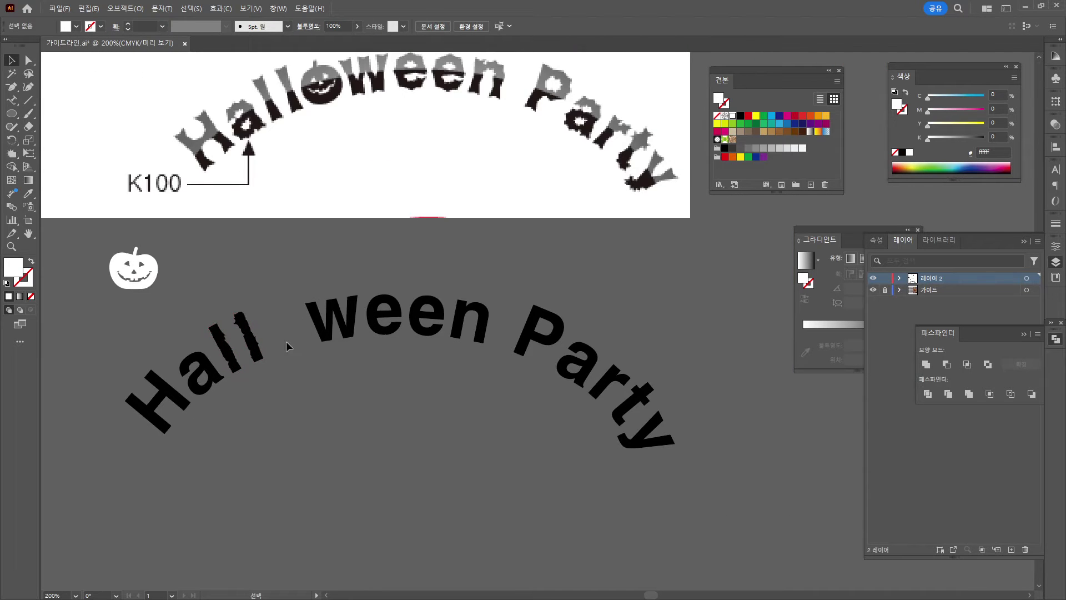
{"action": "scroll", "coordinate": [500, 150], "scroll_direction": "up", "scroll_amount": 3}
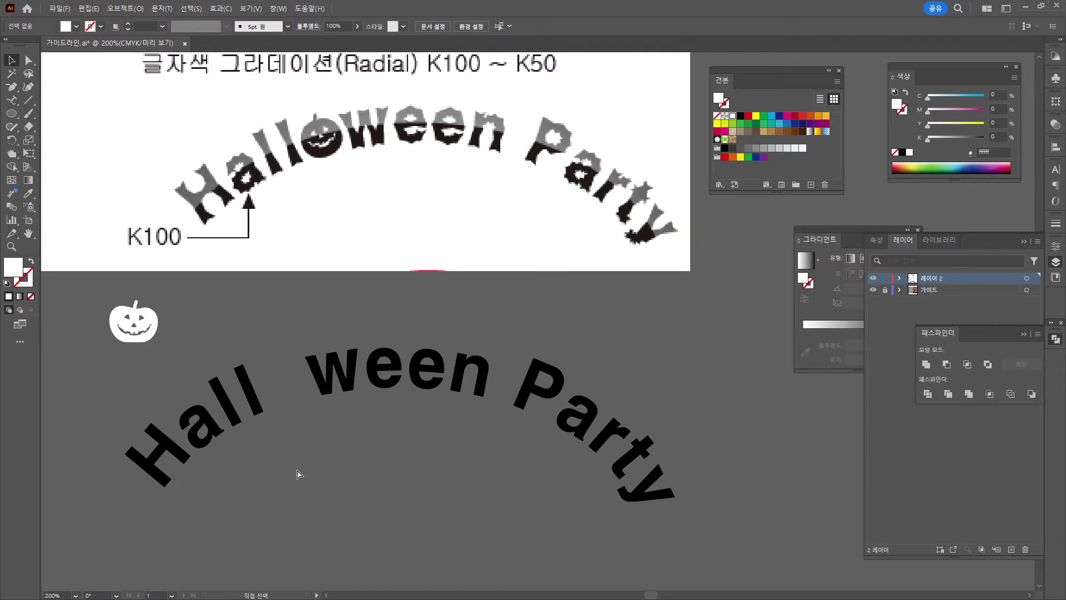
{"action": "left_click", "coordinate": [227, 401]}
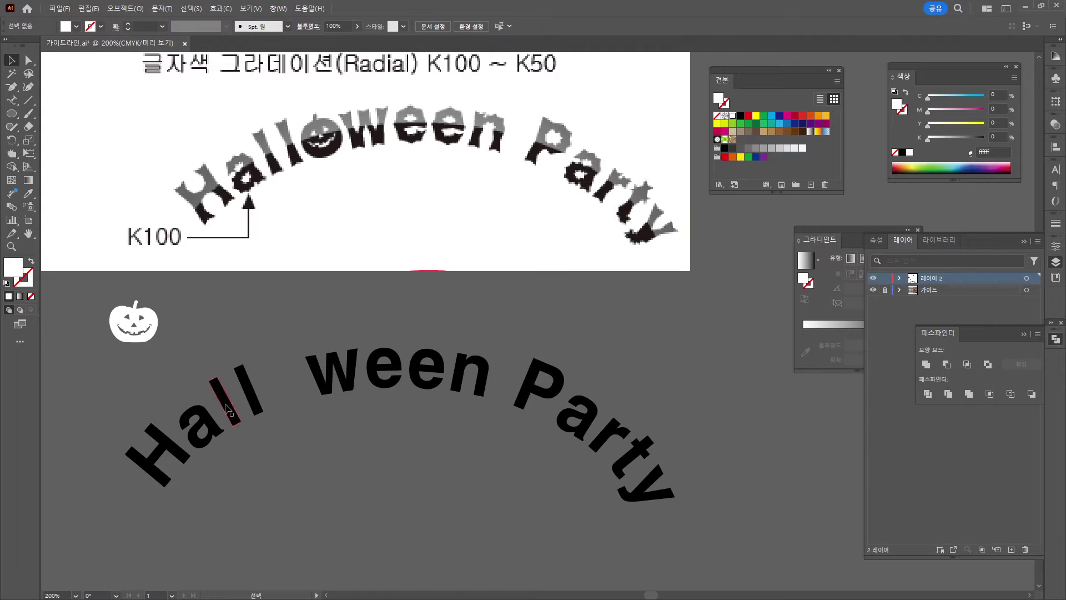
{"action": "left_click", "coordinate": [12, 155]}
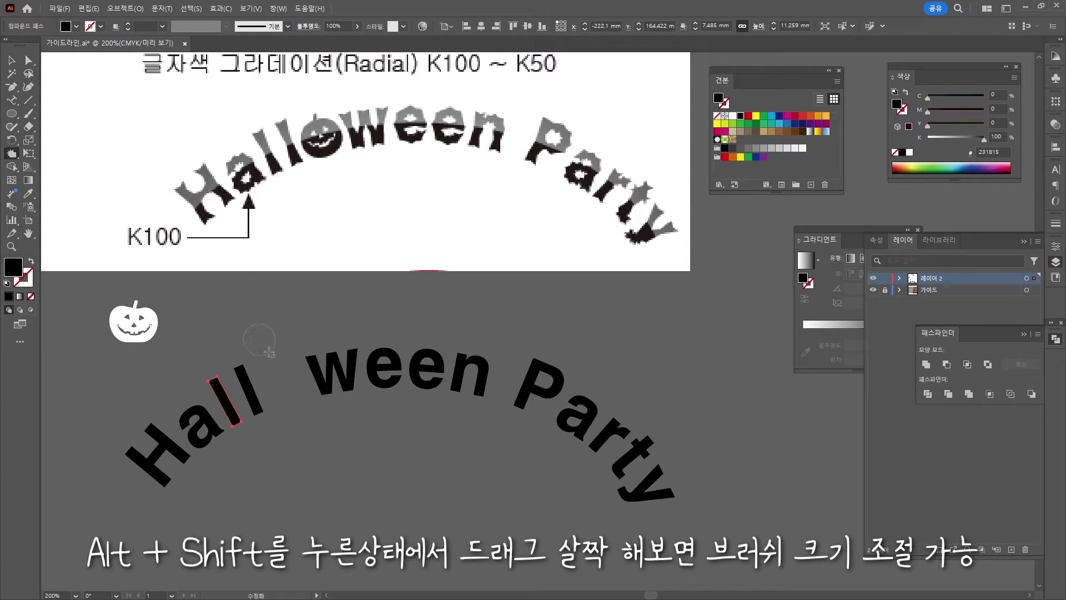
{"action": "mouse_move", "coordinate": [269, 352]}
{"action": "left_mouse_down"}
{"action": "mouse_move", "coordinate": [247, 388]}
{"action": "mouse_move", "coordinate": [228, 391]}
{"action": "mouse_move", "coordinate": [228, 438]}
{"action": "mouse_move", "coordinate": [207, 417]}
{"action": "left_mouse_up"}
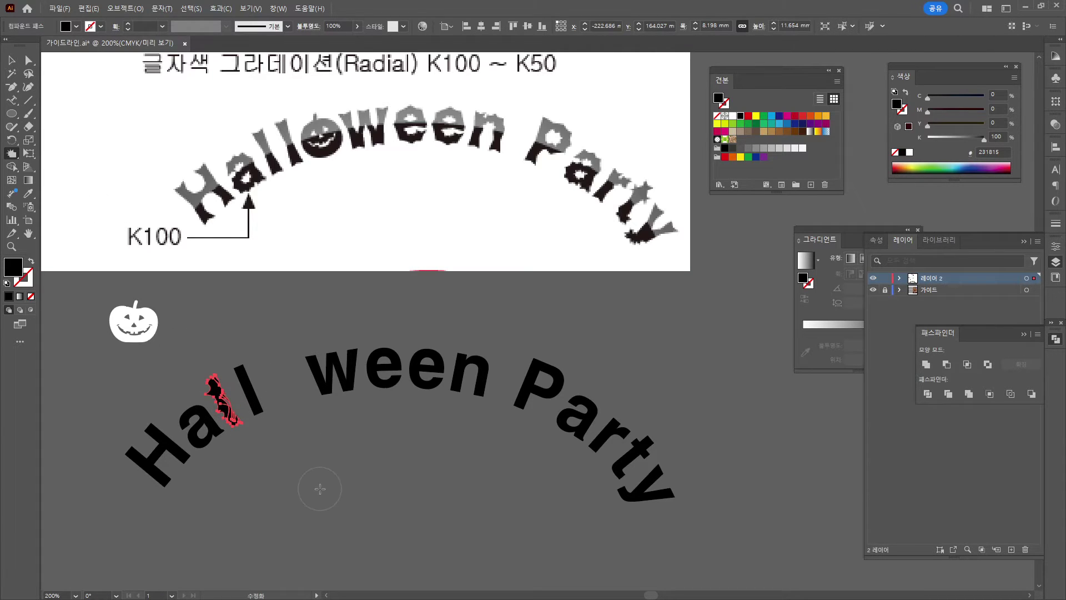
{"action": "key", "text": "ctrl+z"}
{"action": "key", "text": "ctrl+z"}
{"action": "key", "text": "ctrl+z"}
{"action": "key", "text": "ctrl+z"}
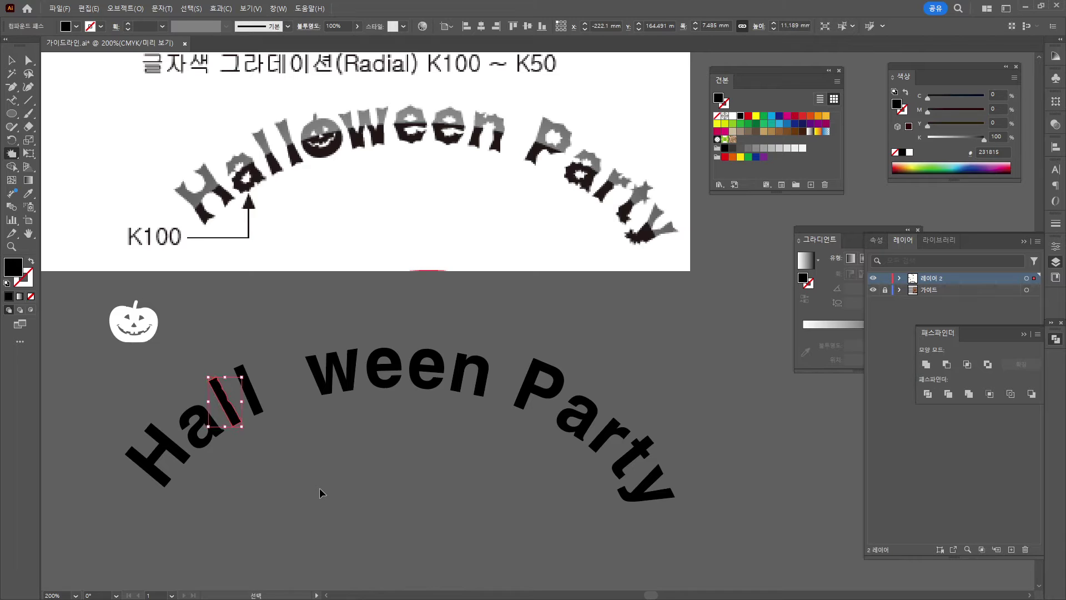
- Review the Crystallize tool's options, try distorting the "P" of Party with them, and undo the distortion
{"action": "left_click", "coordinate": [11, 60]}
{"action": "double_click", "coordinate": [11, 153]}
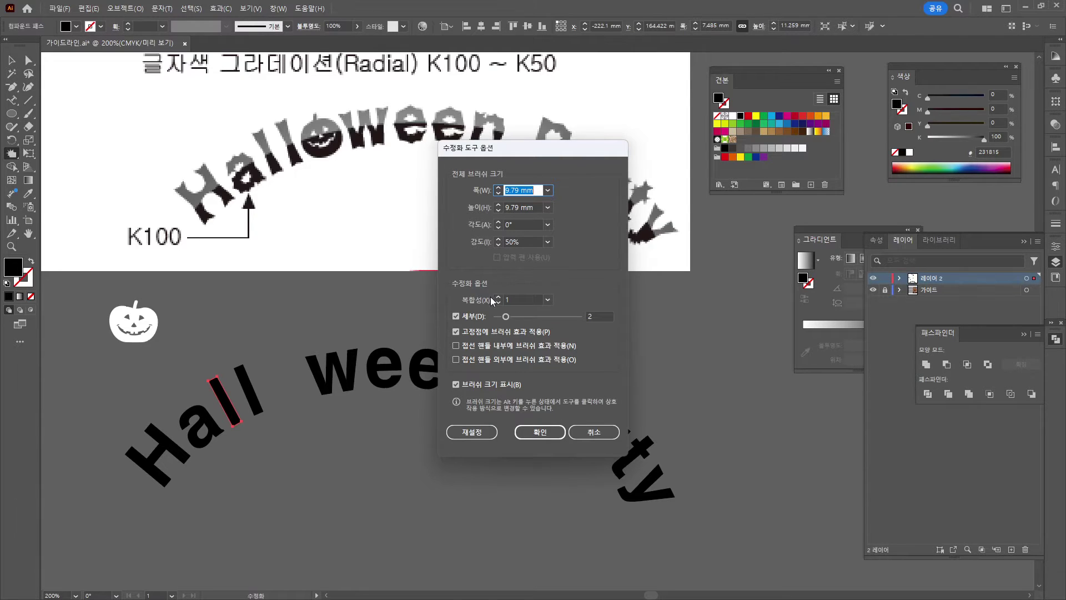
{"action": "left_click", "coordinate": [530, 432]}
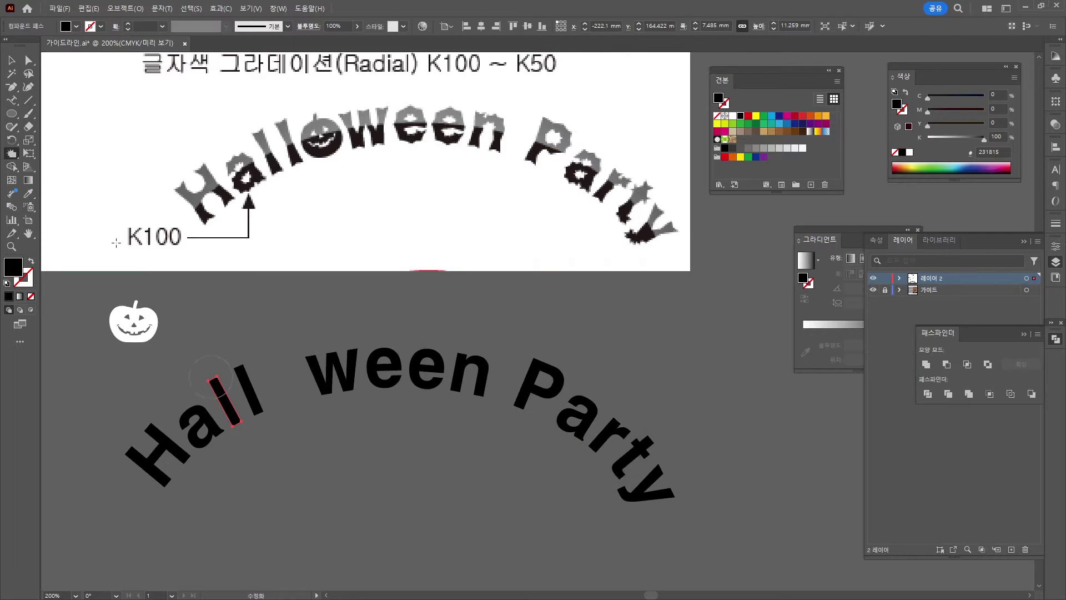
{"action": "left_click", "coordinate": [11, 60]}
{"action": "left_click_drag", "start_coordinate": [100, 371], "coordinate": [629, 510]}
{"action": "left_click", "coordinate": [11, 153]}
{"action": "mouse_move", "coordinate": [542, 364]}
{"action": "left_mouse_down"}
{"action": "mouse_move", "coordinate": [552, 398]}
{"action": "mouse_move", "coordinate": [534, 397]}
{"action": "mouse_move", "coordinate": [525, 424]}
{"action": "left_mouse_up"}
{"action": "key", "text": "ctrl+z"}
{"action": "key", "text": "ctrl+z"}
{"action": "key", "text": "ctrl+z"}
{"action": "key", "text": "ctrl+z"}
{"action": "key", "text": "ctrl+z"}
{"action": "key", "text": "ctrl+z"}
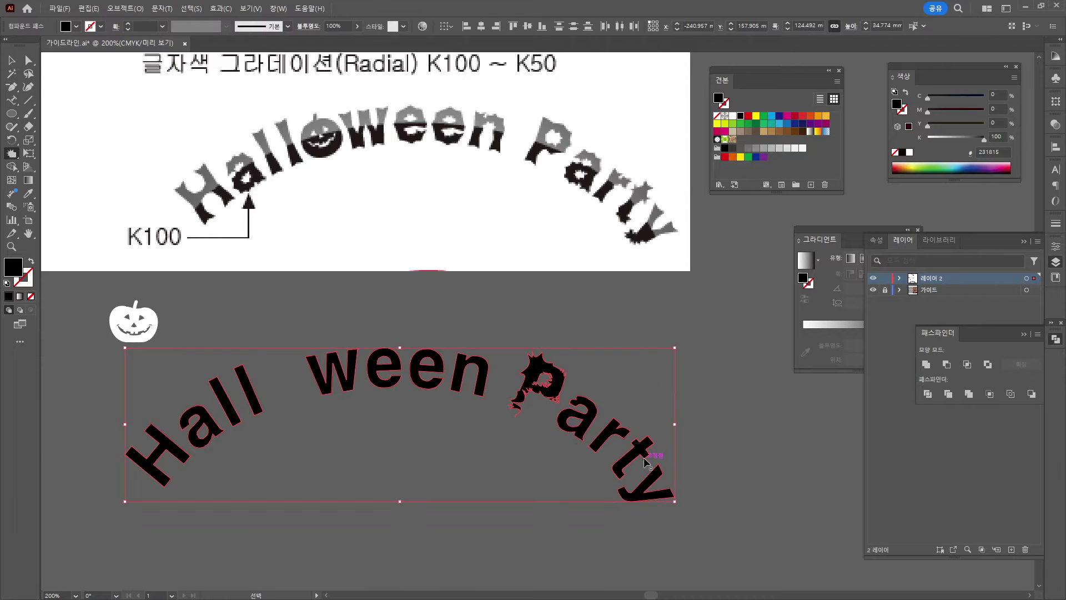
- Set the Crystallize tool's brush intensity to 20%
{"action": "double_click", "coordinate": [13, 153]}
{"action": "left_click", "coordinate": [548, 242]}
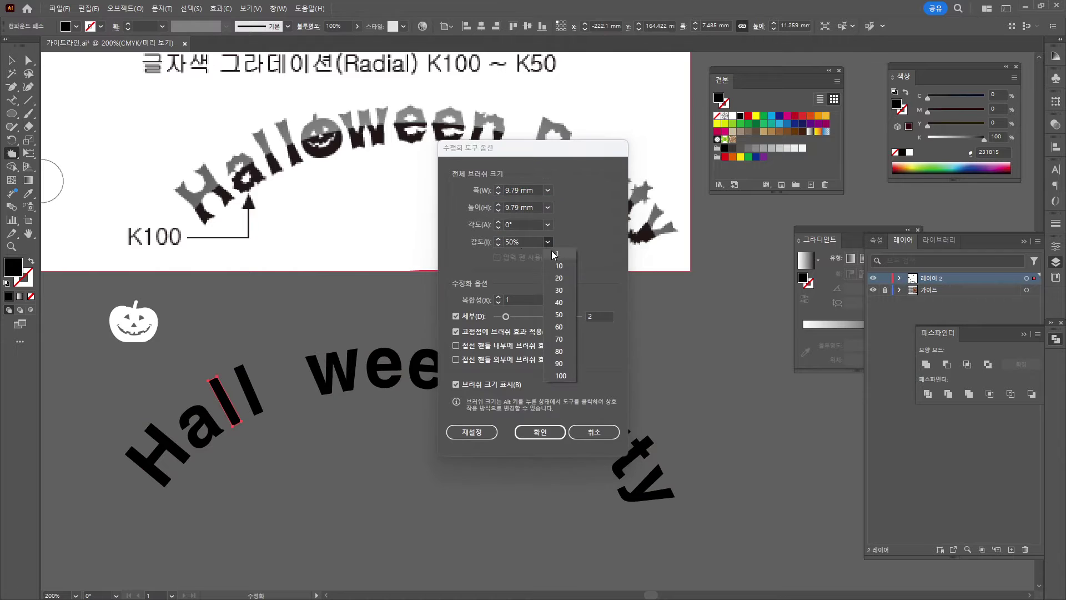
{"action": "left_click", "coordinate": [567, 283]}
{"action": "left_click", "coordinate": [540, 432]}
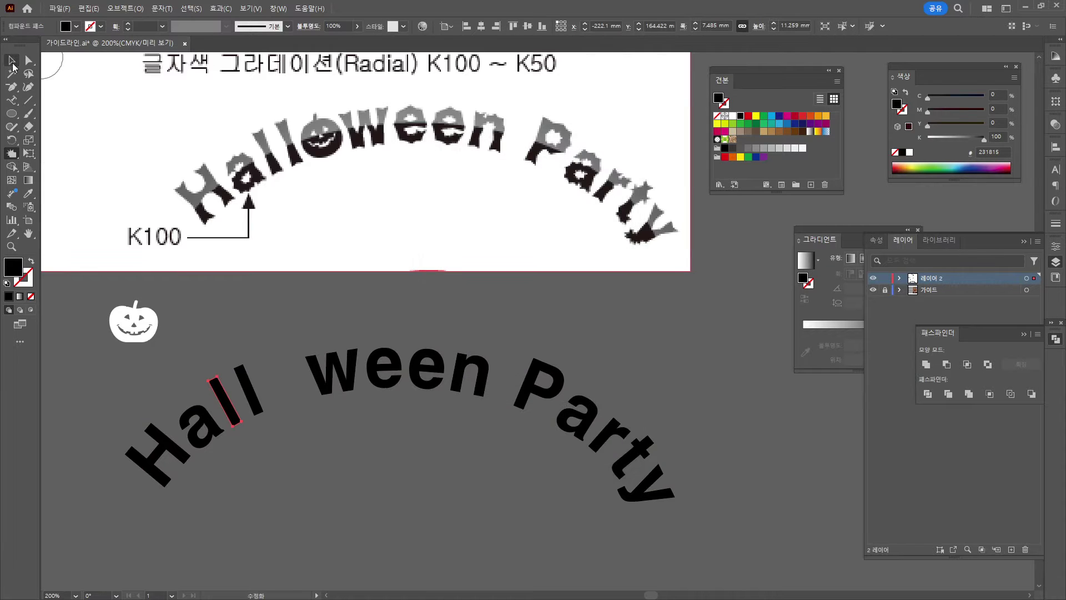
- Crystallize the edges of all Halloween Party letters, leaving the pumpkin out of the selection
{"action": "left_click", "coordinate": [11, 60]}
{"action": "left_click_drag", "start_coordinate": [699, 540], "coordinate": [699, 540]}
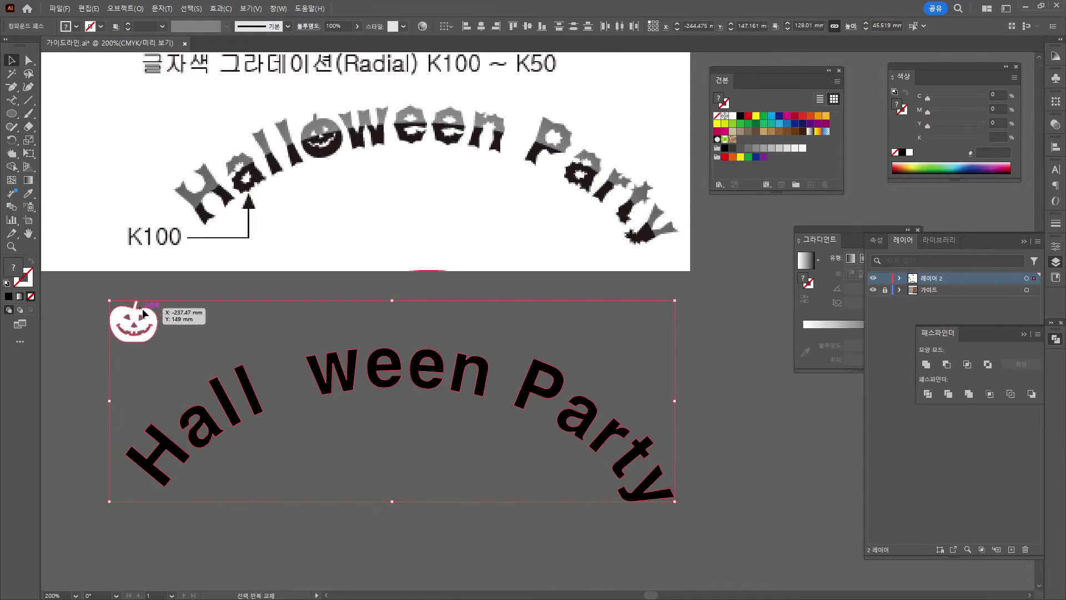
{"action": "left_click", "coordinate": [148, 315], "text": "shift"}
{"action": "left_click", "coordinate": [12, 153]}
{"action": "mouse_move", "coordinate": [392, 337]}
{"action": "left_mouse_down"}
{"action": "mouse_move", "coordinate": [581, 420]}
{"action": "mouse_move", "coordinate": [661, 483]}
{"action": "mouse_move", "coordinate": [319, 383]}
{"action": "mouse_move", "coordinate": [238, 394]}
{"action": "mouse_move", "coordinate": [189, 433]}
{"action": "mouse_move", "coordinate": [333, 393]}
{"action": "left_mouse_up"}
{"action": "key", "text": "v"}
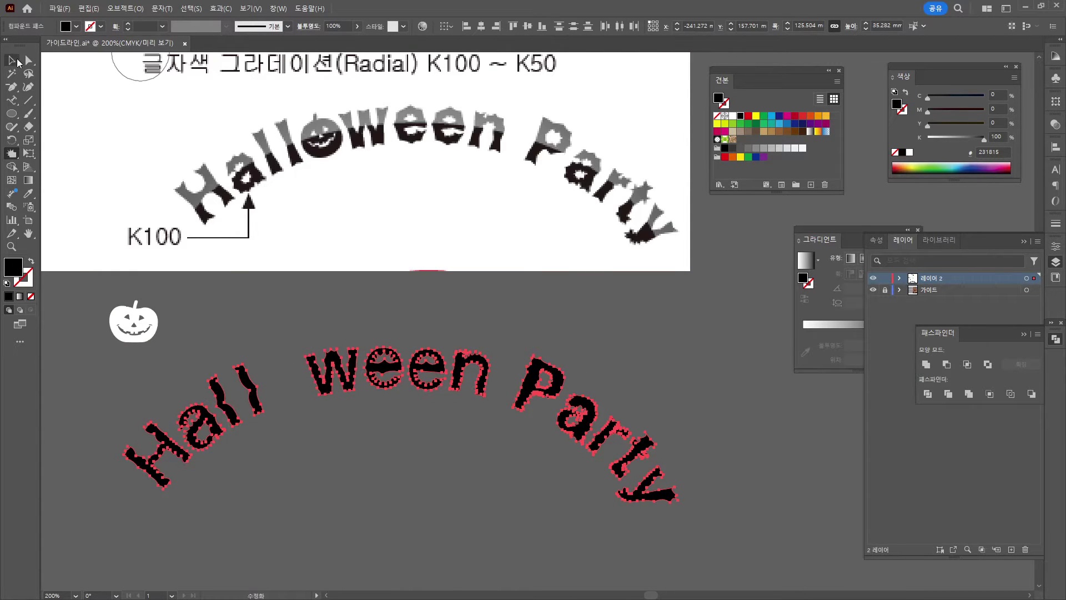
{"action": "left_click", "coordinate": [423, 472]}
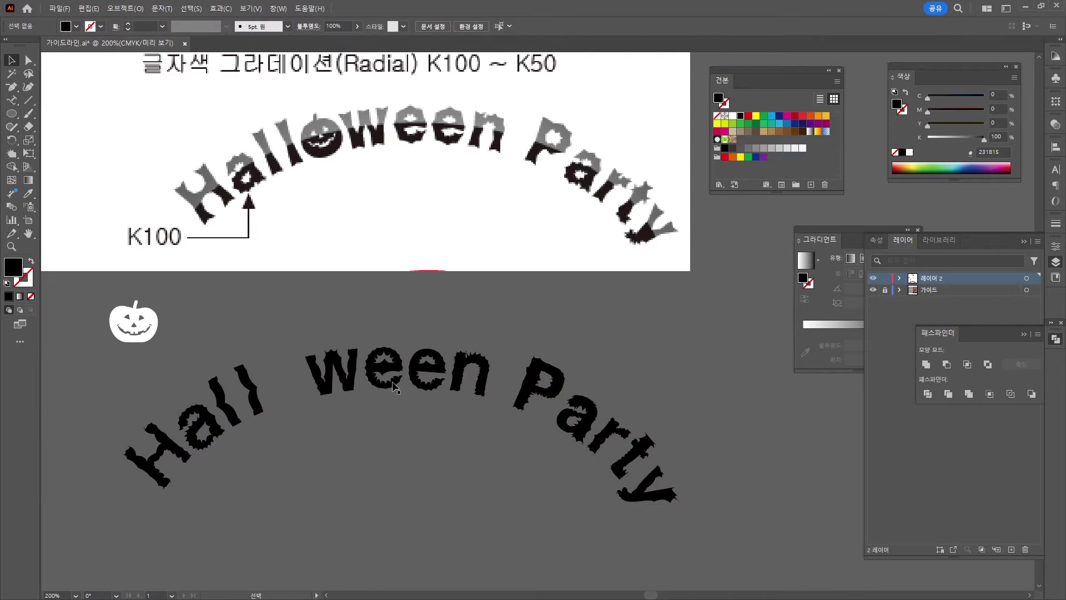
- Move the pumpkin into the gap between "Hall" and "ween" and shift the "w" slightly to adjust the spacing
{"action": "left_click_drag", "start_coordinate": [133, 325], "coordinate": [307, 350]}
{"action": "left_click", "coordinate": [318, 364]}
{"action": "left_click", "coordinate": [297, 383]}
{"action": "left_click_drag", "start_coordinate": [348, 378], "coordinate": [339, 379]}
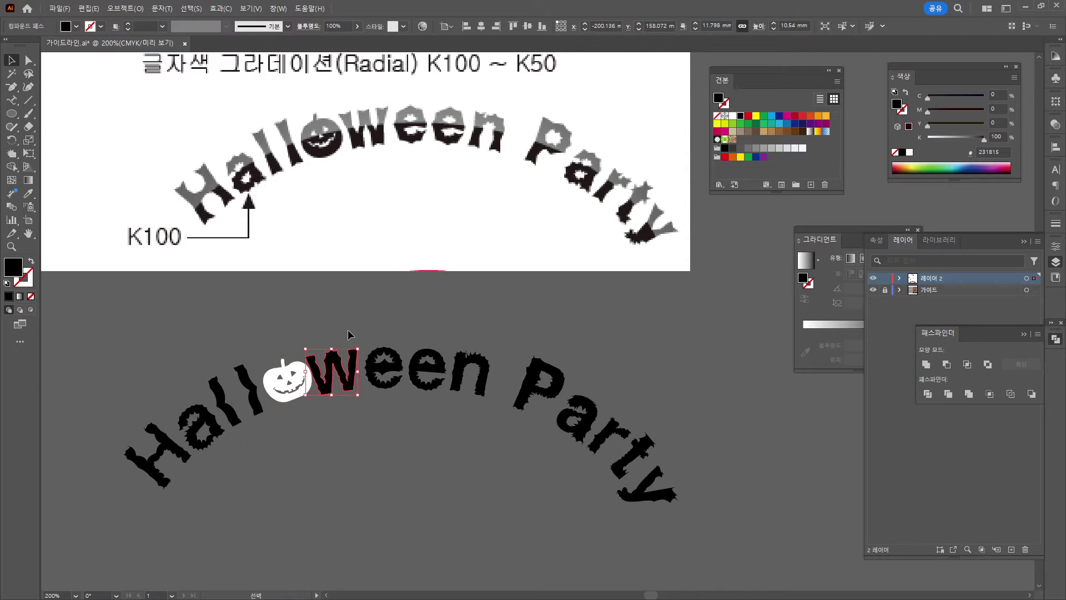
{"action": "left_click", "coordinate": [11, 153]}
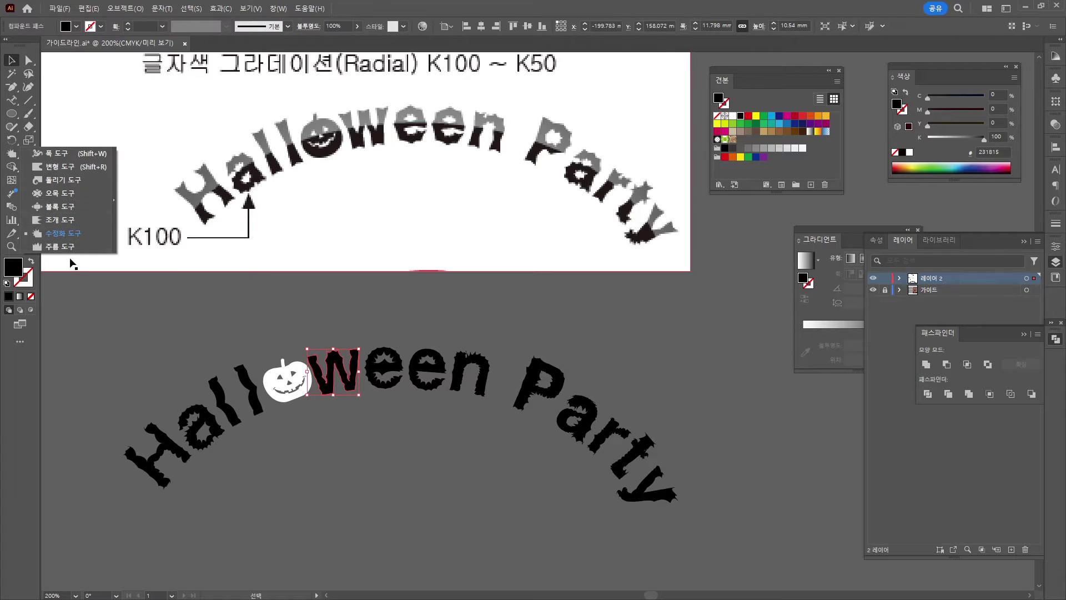
{"action": "left_click", "coordinate": [213, 294]}
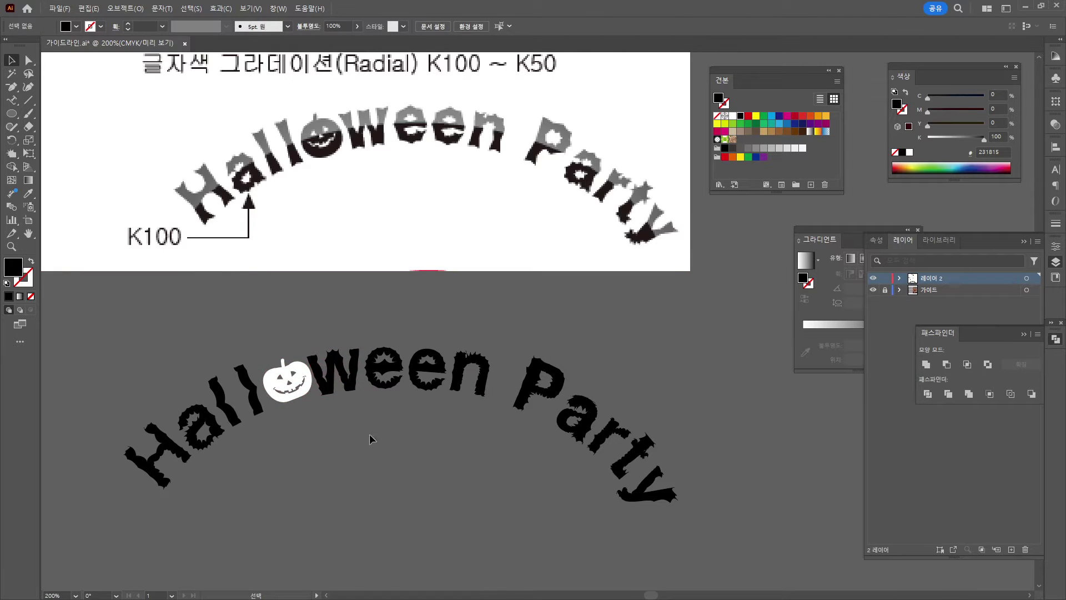
- Tilt the pumpkin counter-clockwise and position it so it follows the arch of the lettering
{"action": "mouse_move", "coordinate": [279, 376]}
{"action": "left_mouse_down"}
{"action": "mouse_move", "coordinate": [241, 390]}
{"action": "mouse_move", "coordinate": [285, 387]}
{"action": "left_mouse_up"}
{"action": "left_click", "coordinate": [279, 381]}
{"action": "left_click", "coordinate": [265, 337]}
{"action": "left_click", "coordinate": [286, 385]}
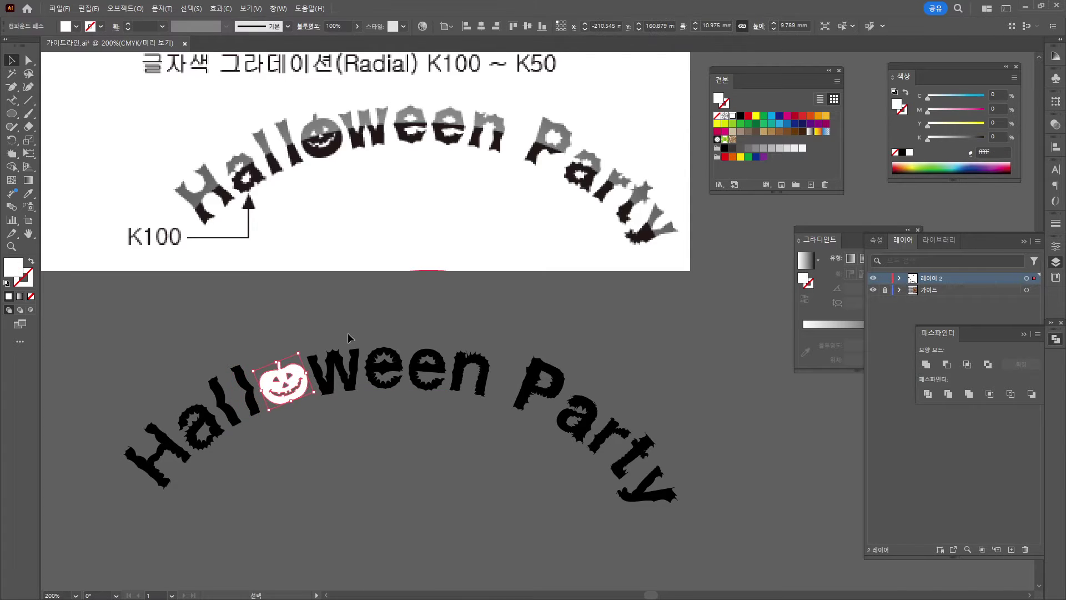
- Fill the whole lettering and the pumpkin with black and remove the stroke
{"action": "scroll", "coordinate": [472, 301], "scroll_direction": "down", "scroll_amount": 1}
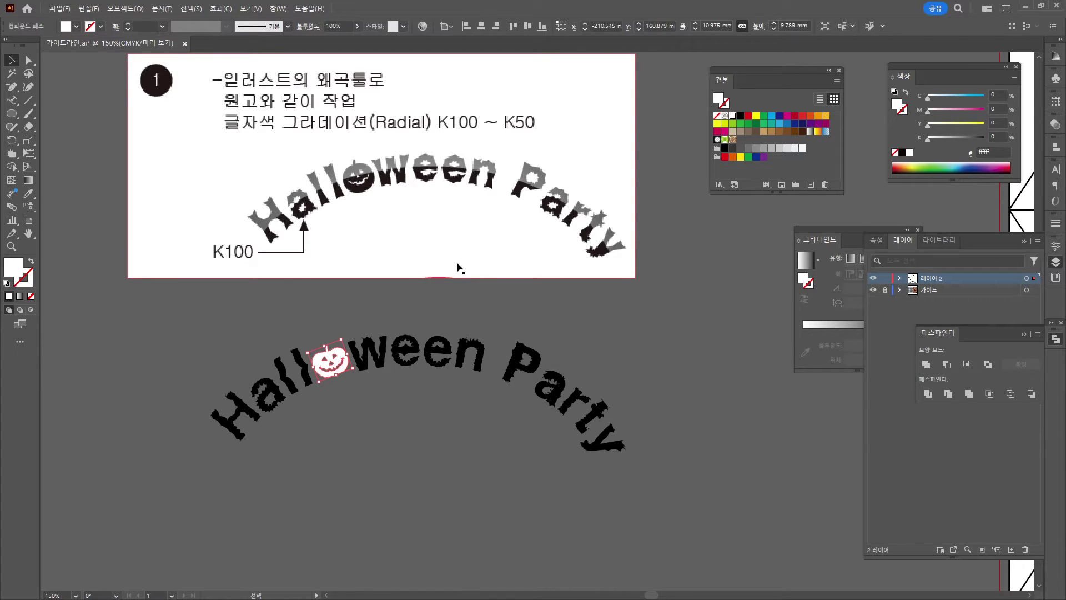
{"action": "left_click", "coordinate": [490, 561]}
{"action": "key", "text": "ctrl+a"}
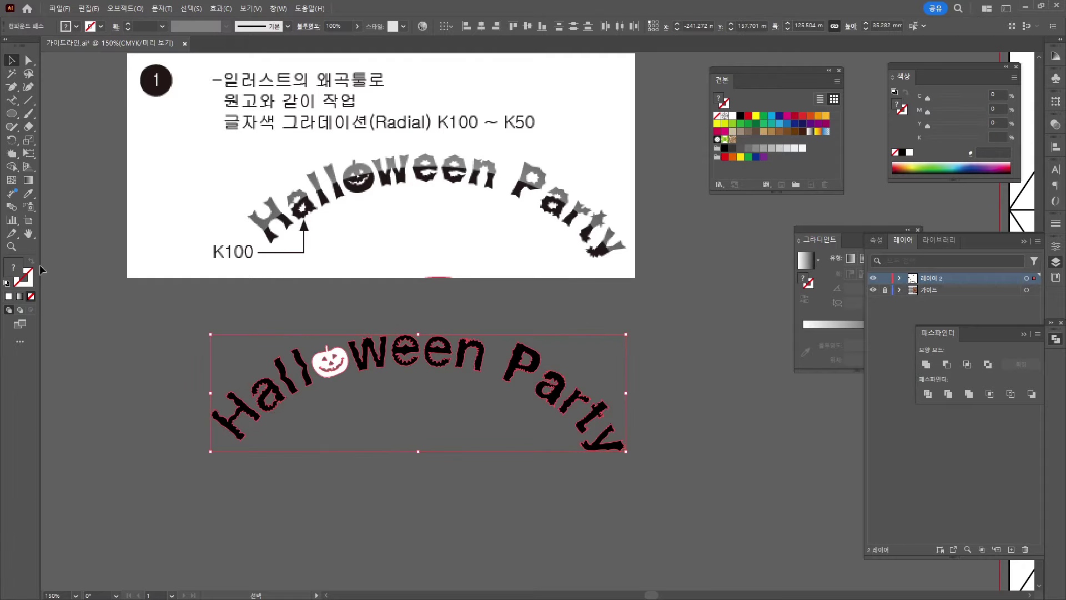
{"action": "left_click", "coordinate": [8, 283]}
{"action": "left_click", "coordinate": [32, 261]}
{"action": "left_click", "coordinate": [27, 281]}
{"action": "left_click", "coordinate": [31, 296]}
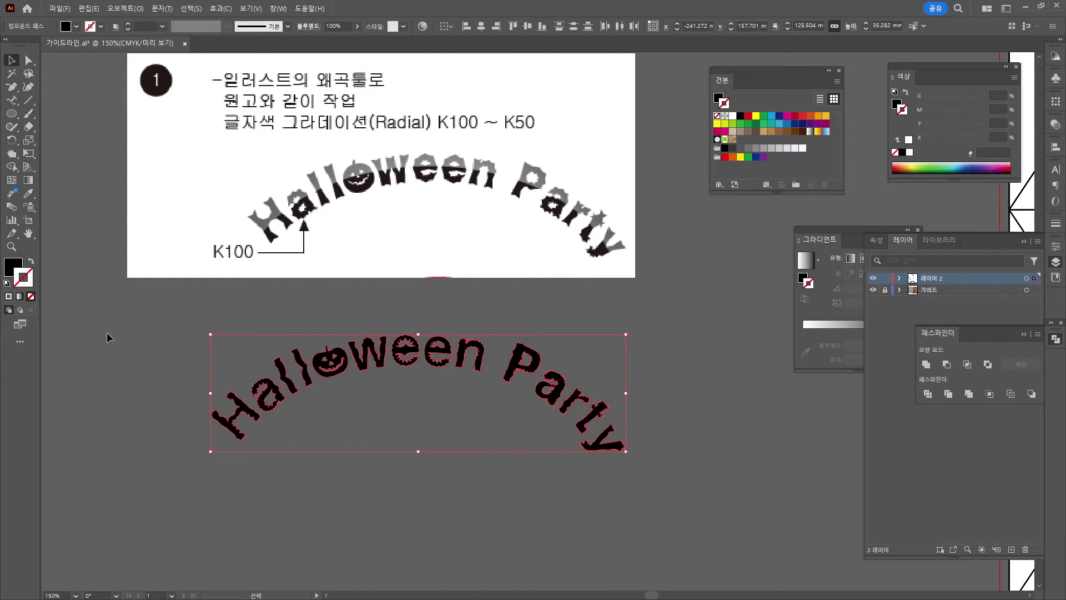
{"action": "left_click", "coordinate": [400, 476]}
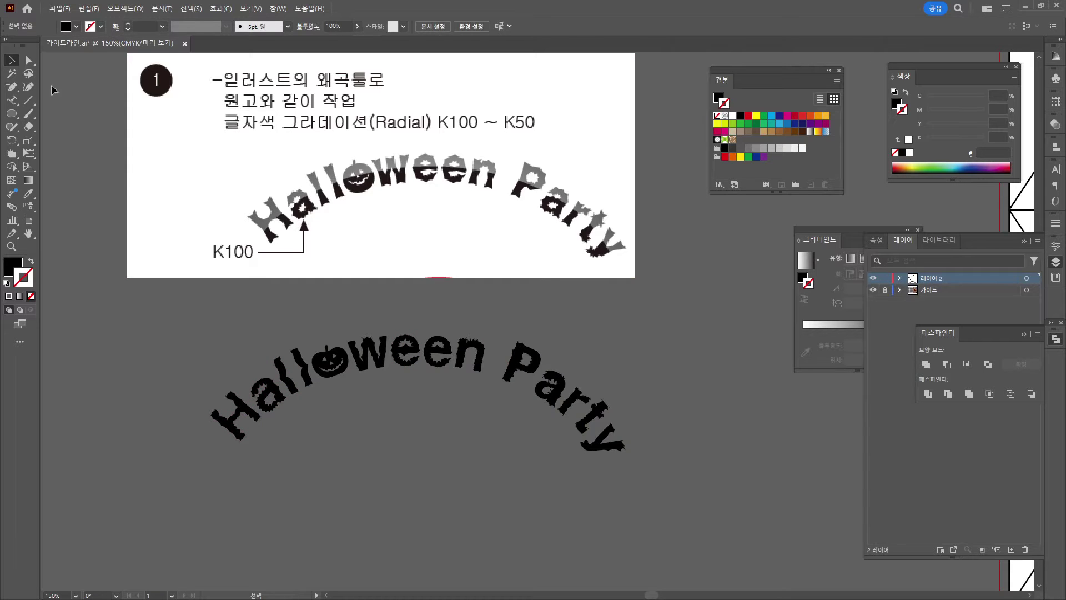
{"action": "left_click", "coordinate": [12, 114]}
{"action": "left_click_drag", "start_coordinate": [200, 355], "coordinate": [635, 594]}
{"action": "key", "text": "ctrl+z"}
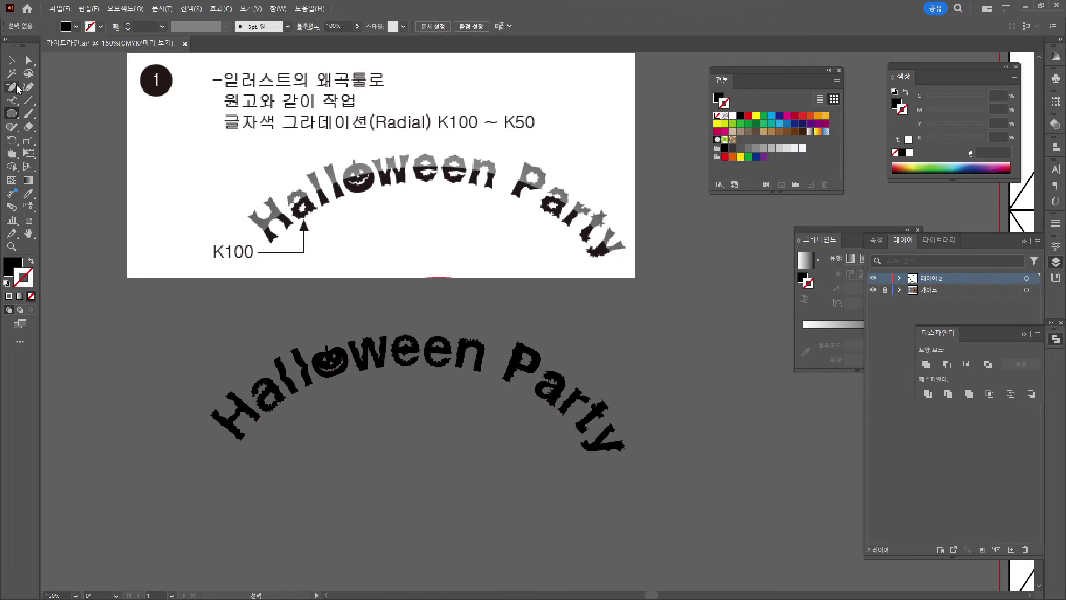
- Draw an arched Pen path through the middle of the lettering, adjust its anchor points to follow the arch, and remove its fill
{"action": "left_click", "coordinate": [18, 89]}
{"action": "left_click", "coordinate": [214, 442]}
{"action": "left_click_drag", "start_coordinate": [442, 353], "coordinate": [491, 364]}
{"action": "left_click", "coordinate": [587, 381]}
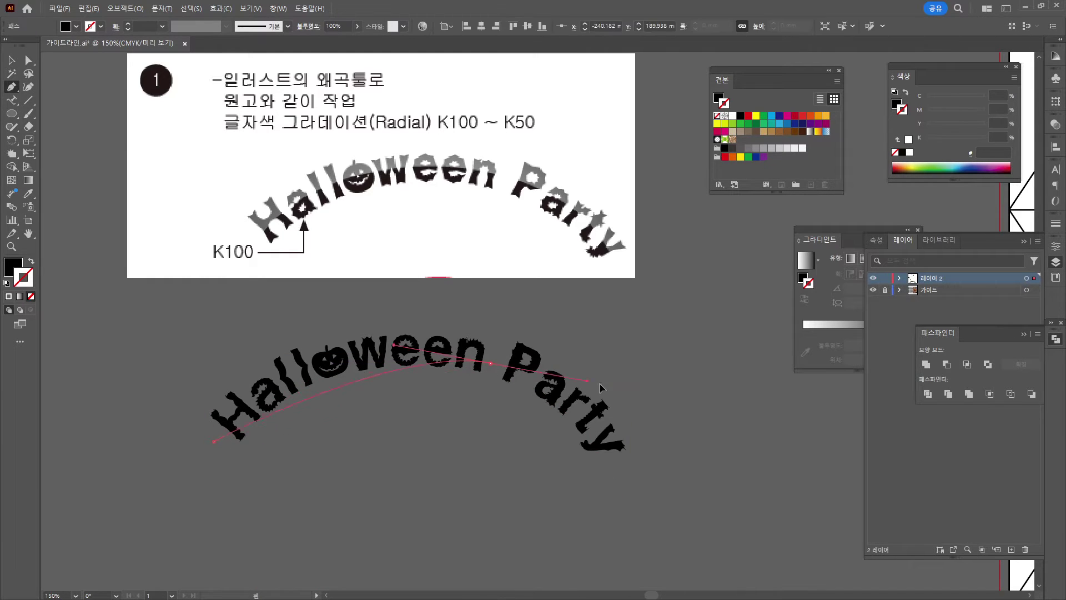
{"action": "left_click_drag", "start_coordinate": [626, 483], "coordinate": [689, 589]}
{"action": "key", "text": "ctrl+shift+a"}
{"action": "key", "text": "a"}
{"action": "left_click_drag", "start_coordinate": [491, 279], "coordinate": [503, 276]}
{"action": "left_click_drag", "start_coordinate": [622, 399], "coordinate": [636, 395]}
{"action": "left_click", "coordinate": [647, 311]}
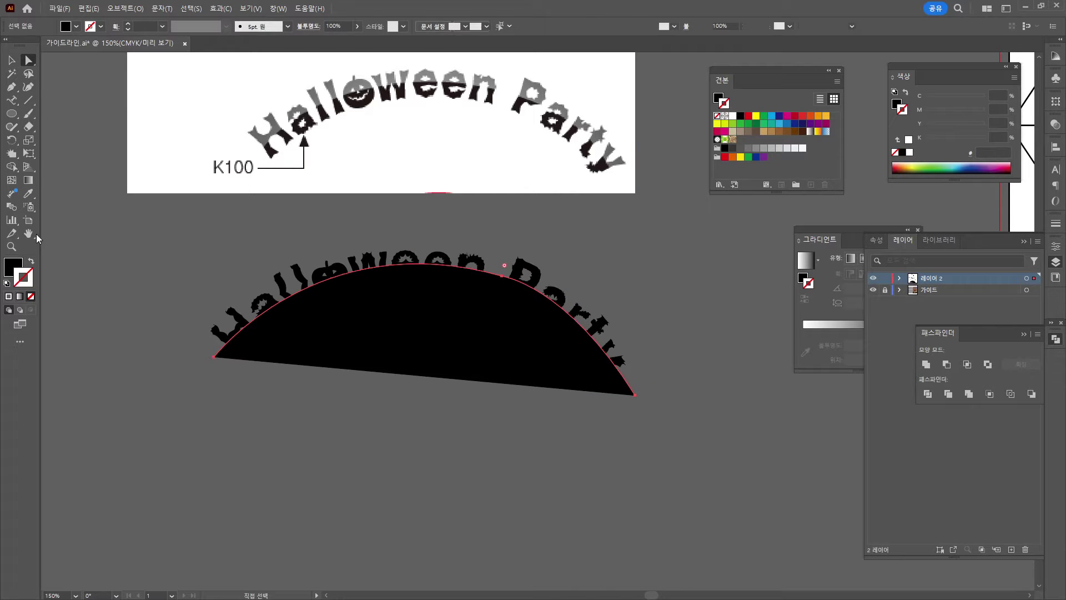
{"action": "left_click", "coordinate": [10, 266]}
{"action": "left_click", "coordinate": [30, 296]}
- Divide the lettering and pumpkin along the arched path with the Pathfinder Divide operation
{"action": "key", "text": "v"}
{"action": "left_click_drag", "start_coordinate": [206, 263], "coordinate": [669, 469]}
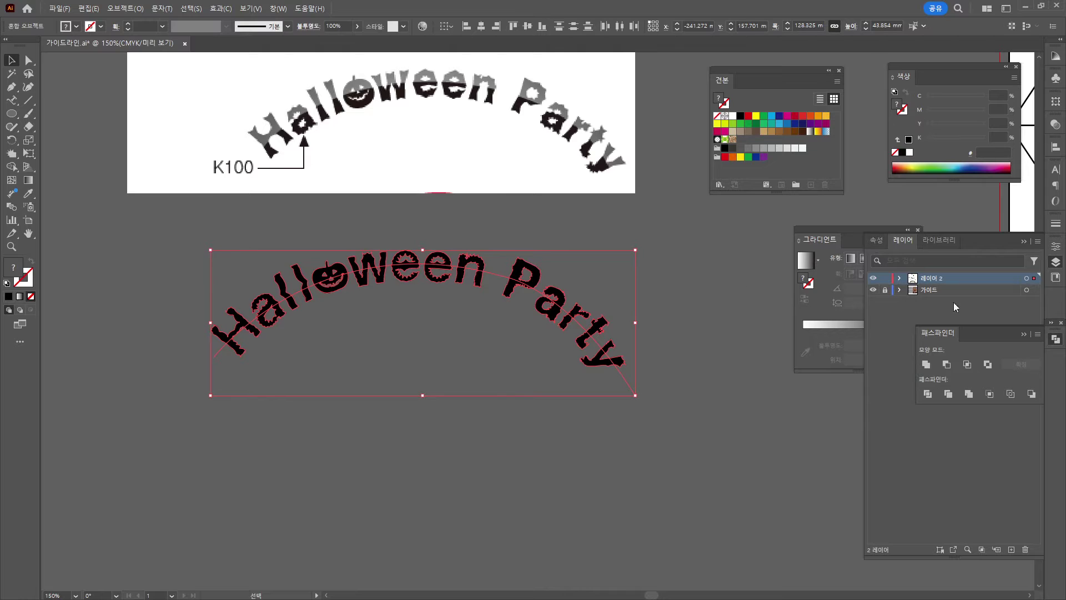
{"action": "left_click", "coordinate": [928, 393]}
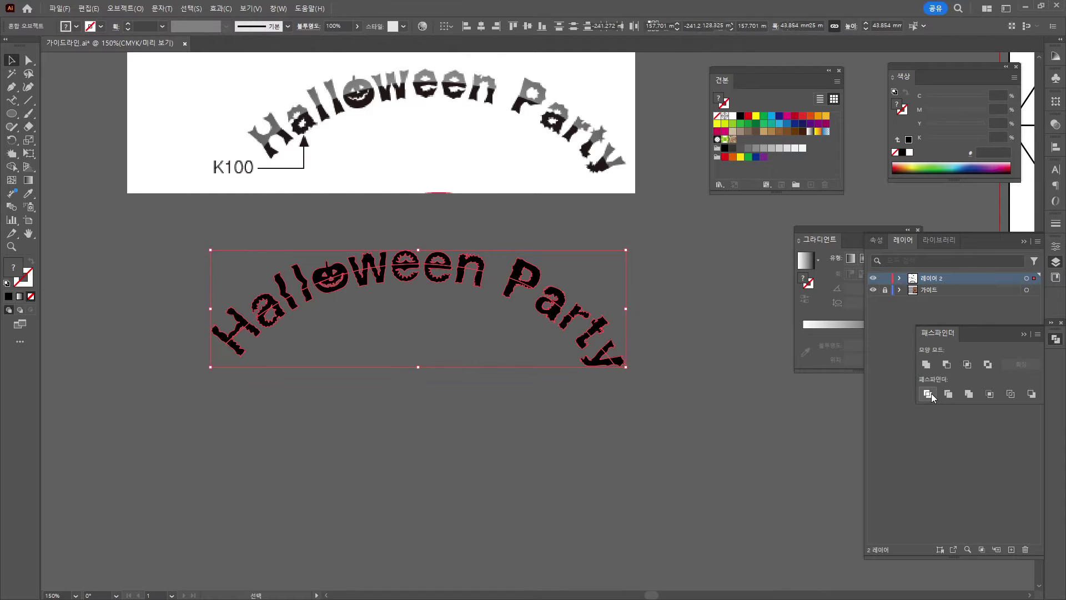
- Ungroup the divided lettering and place a copy of it directly below
{"action": "left_click", "coordinate": [374, 304]}
{"action": "left_click", "coordinate": [328, 294]}
{"action": "right_click", "coordinate": [345, 283]}
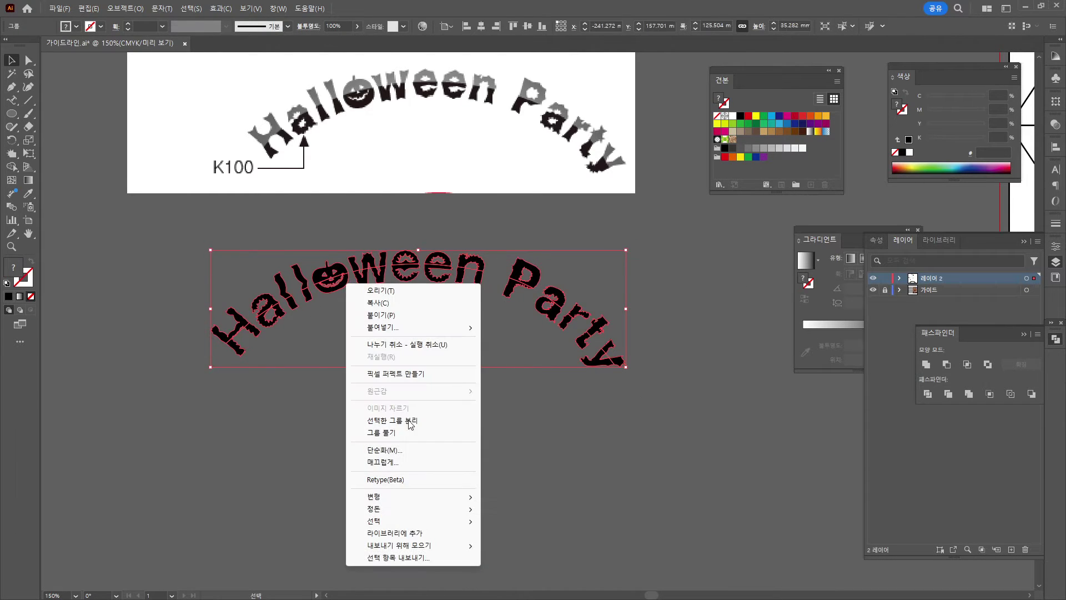
{"action": "left_click", "coordinate": [410, 421]}
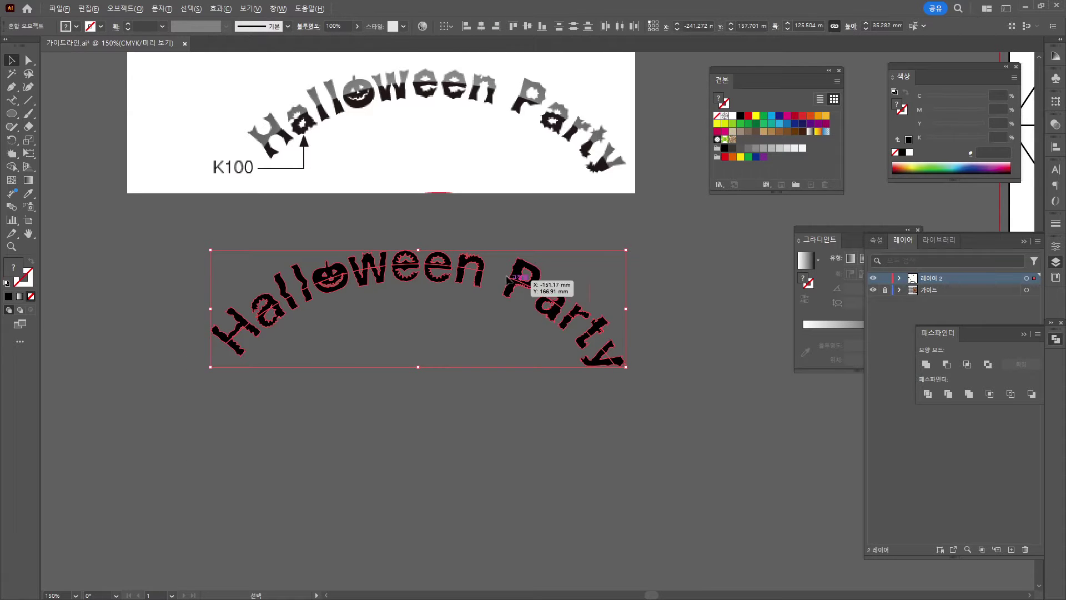
{"action": "left_click_drag", "start_coordinate": [503, 291], "coordinate": [500, 435]}
{"action": "left_click", "coordinate": [216, 253]}
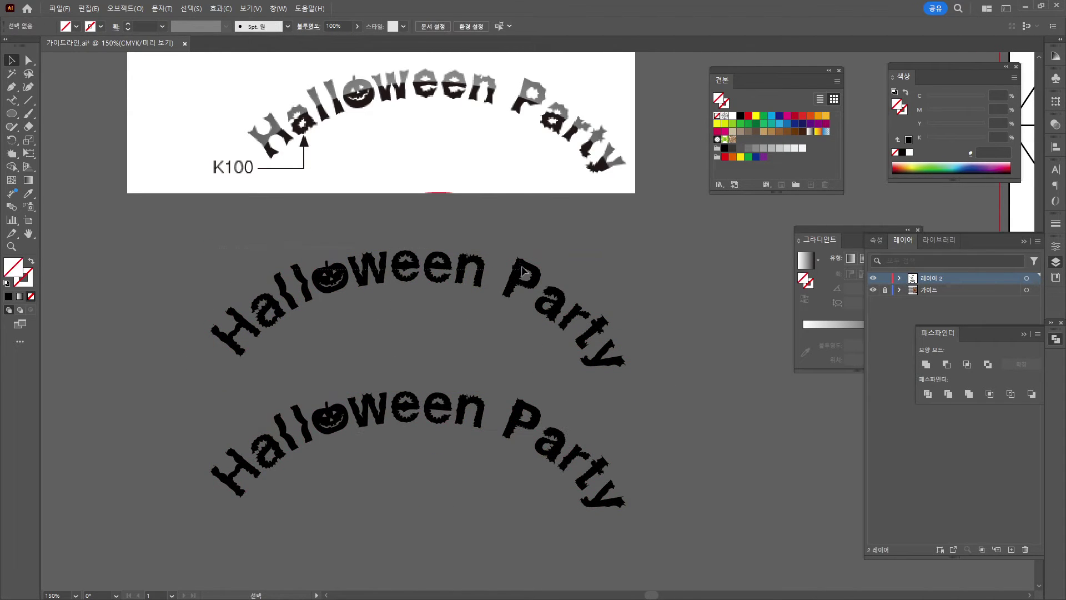
- Fill all letter and pumpkin pieces above the dividing curve in the upper copy of the lettering with K 50%
{"action": "left_click_drag", "start_coordinate": [550, 270], "coordinate": [285, 287]}
{"action": "left_click", "coordinate": [261, 311], "text": "shift"}
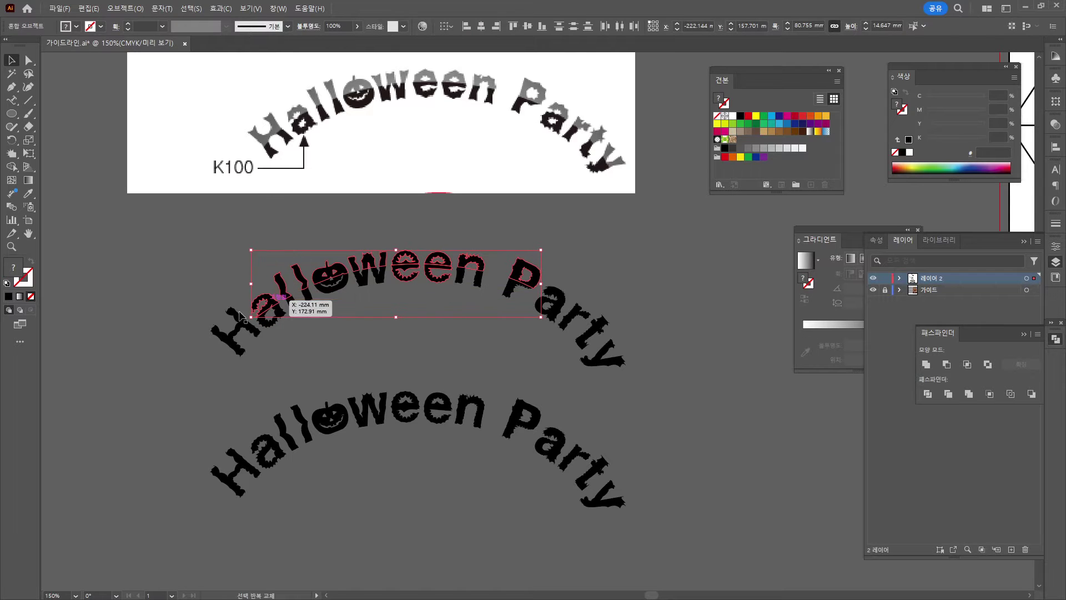
{"action": "left_click", "coordinate": [231, 330], "text": "shift"}
{"action": "left_click", "coordinate": [584, 311], "text": "shift"}
{"action": "left_click", "coordinate": [594, 323], "text": "shift"}
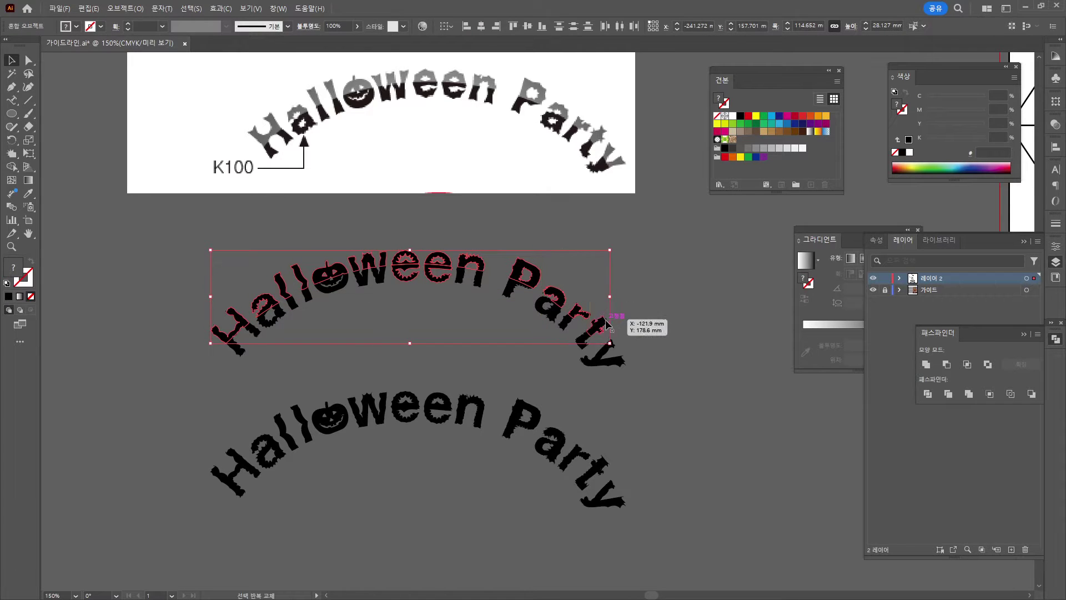
{"action": "left_click", "coordinate": [614, 358], "text": "shift"}
{"action": "double_click", "coordinate": [15, 271]}
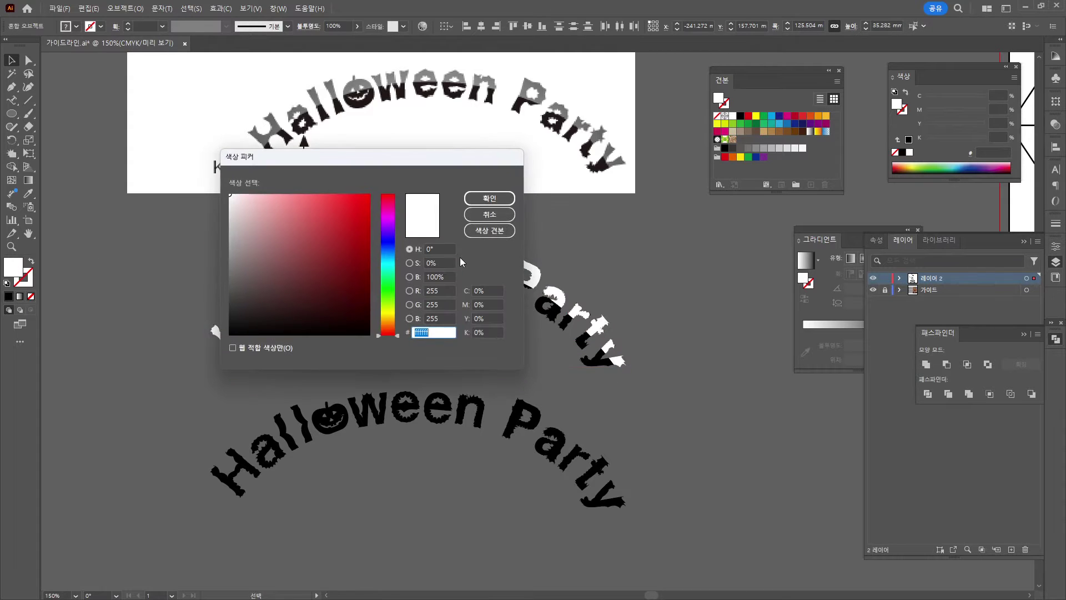
{"action": "left_click", "coordinate": [485, 290]}
{"action": "key", "text": "Tab"}
{"action": "key", "text": "Tab"}
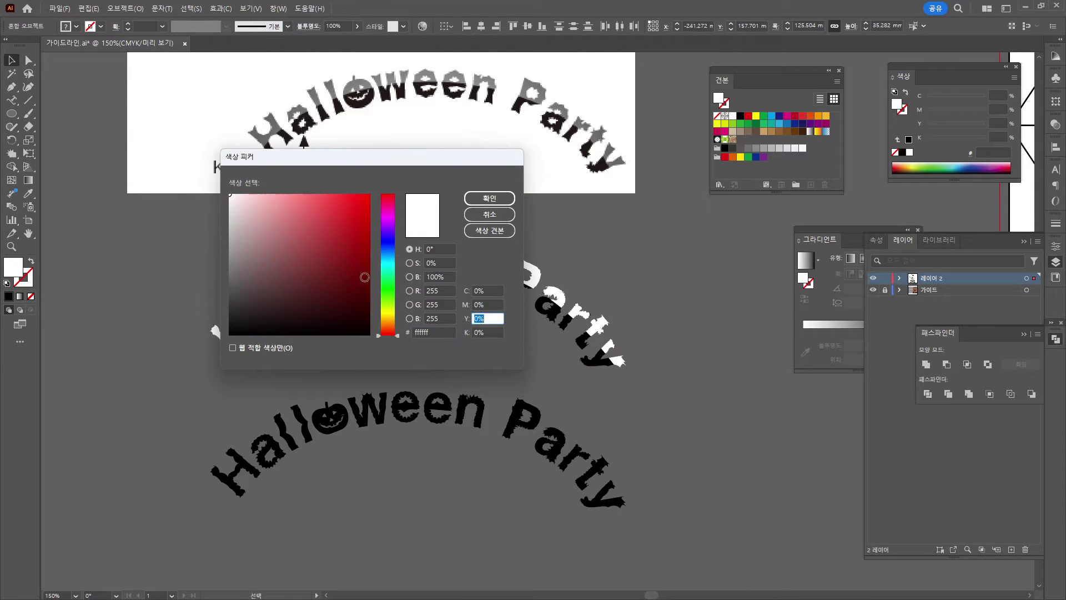
{"action": "key", "text": "Tab"}
{"action": "type", "text": "50"}
{"action": "key", "text": "Return"}
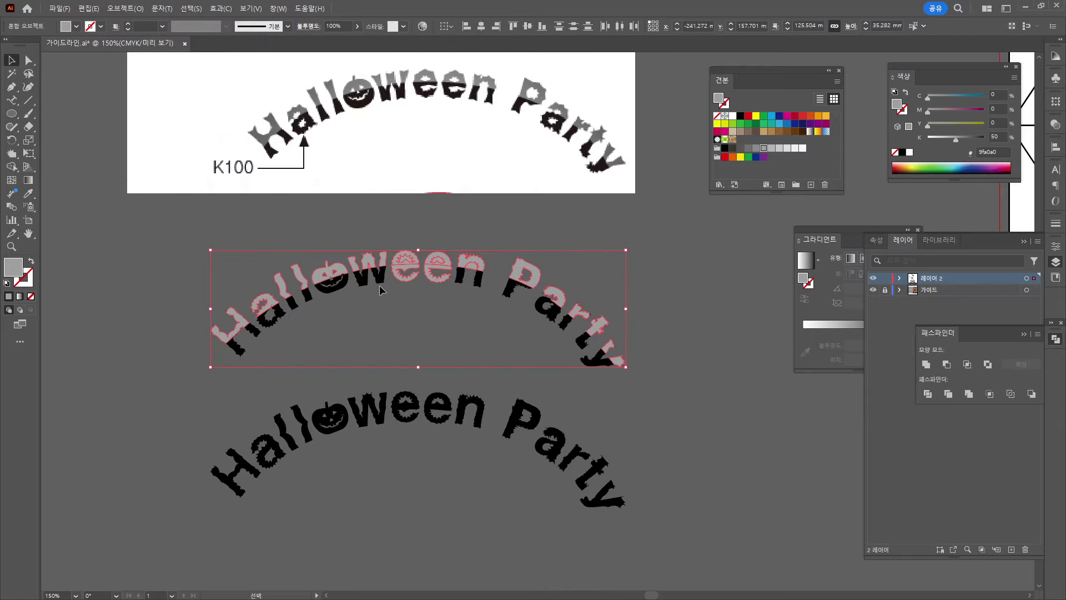
- Remove the filled counter inside the first e of the gray-and-black lettering with the Shape Builder tool
{"action": "left_click", "coordinate": [383, 292]}
{"action": "scroll", "coordinate": [412, 253], "scroll_direction": "up", "scroll_amount": 3}
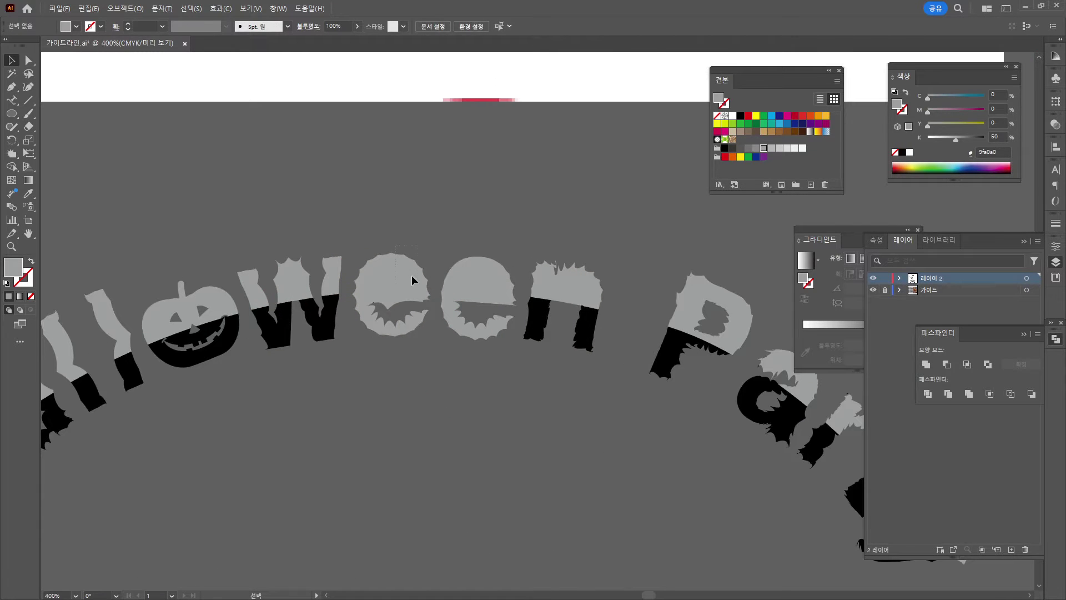
{"action": "left_click", "coordinate": [420, 294]}
{"action": "key", "text": "shift+m"}
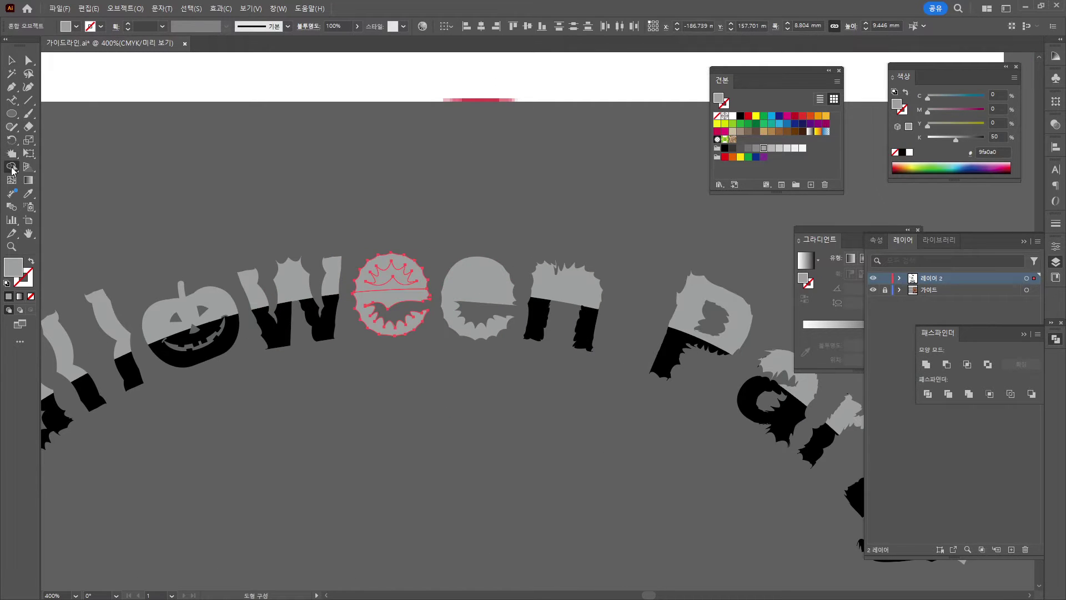
{"action": "left_click", "coordinate": [393, 277], "text": "alt"}
{"action": "key", "text": "v"}
- Cut the filled counter out of the second e with the Shape Builder tool and deselect the letter
{"action": "left_click", "coordinate": [502, 313]}
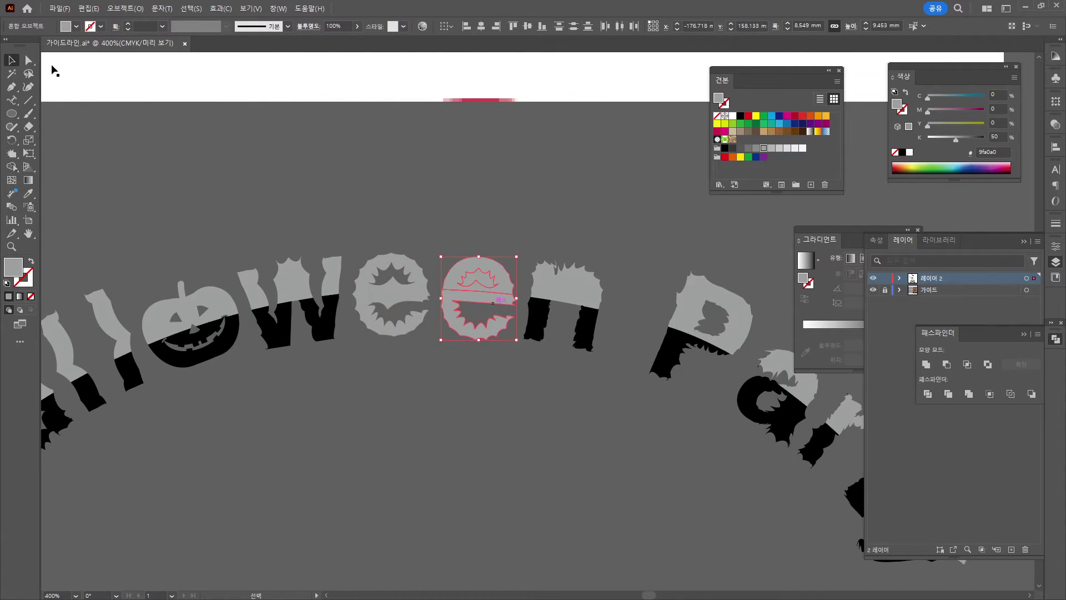
{"action": "key", "text": "k"}
{"action": "left_click", "coordinate": [11, 166]}
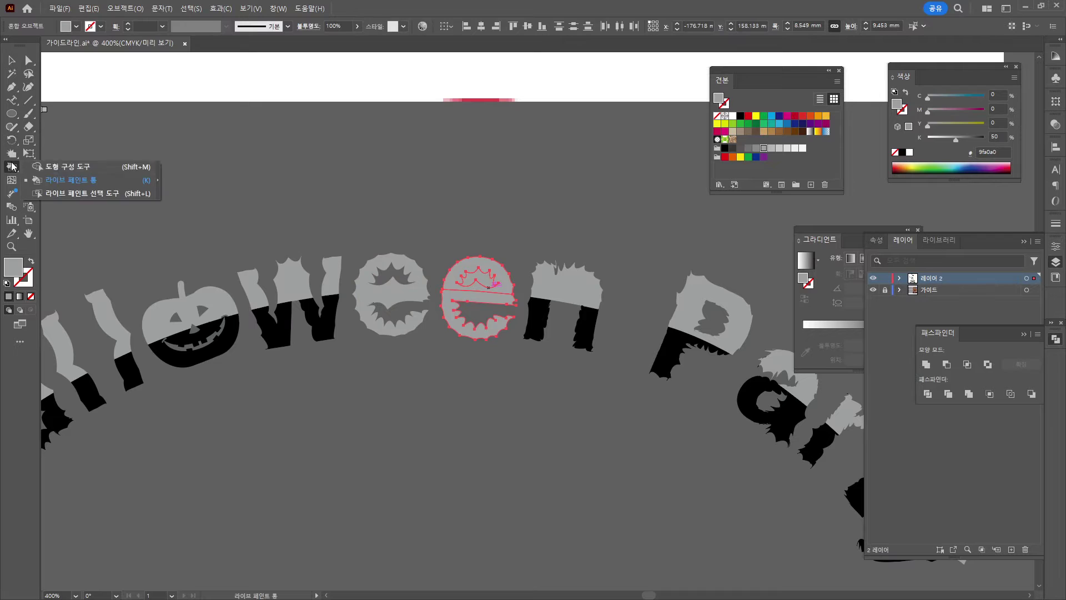
{"action": "left_click", "coordinate": [56, 167]}
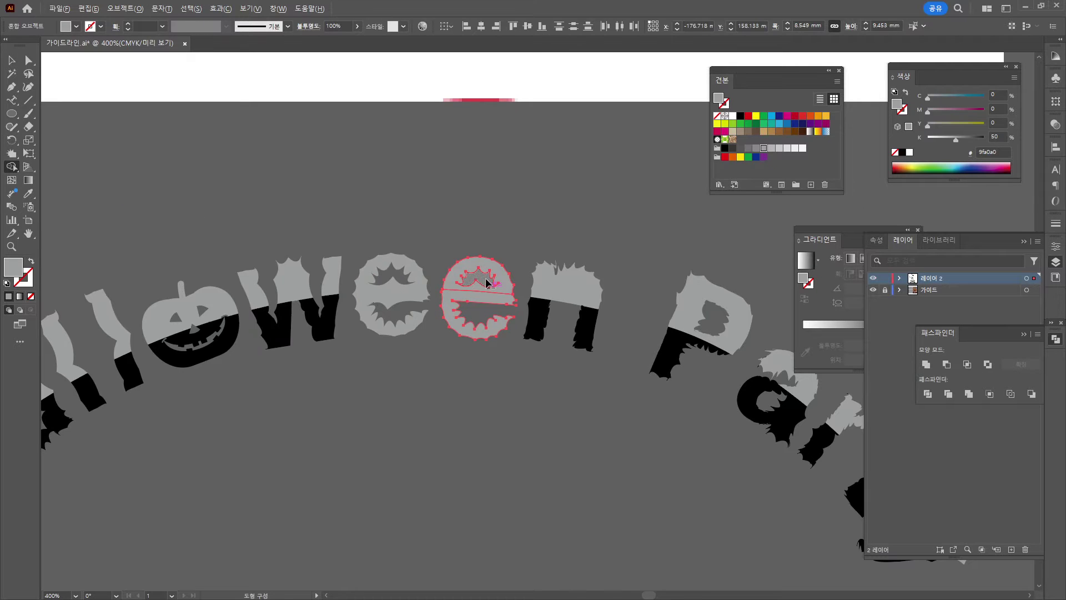
{"action": "left_click", "coordinate": [486, 283], "text": "alt"}
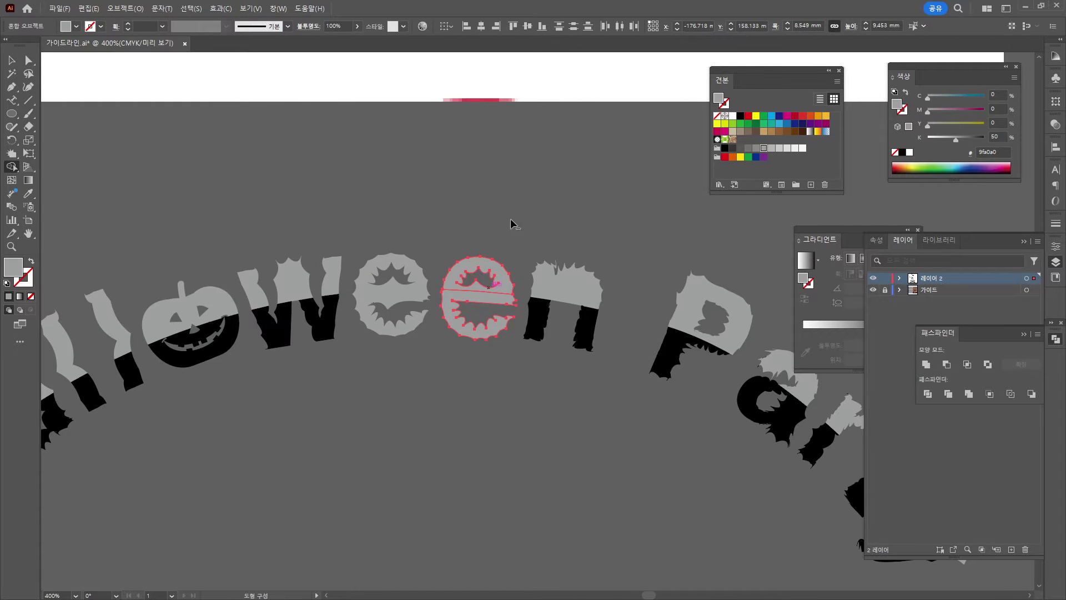
{"action": "left_click", "coordinate": [10, 60]}
{"action": "left_click", "coordinate": [467, 207]}
- Remove the filled area under the arch of the n with the Shape Builder tool
{"action": "left_click", "coordinate": [561, 289]}
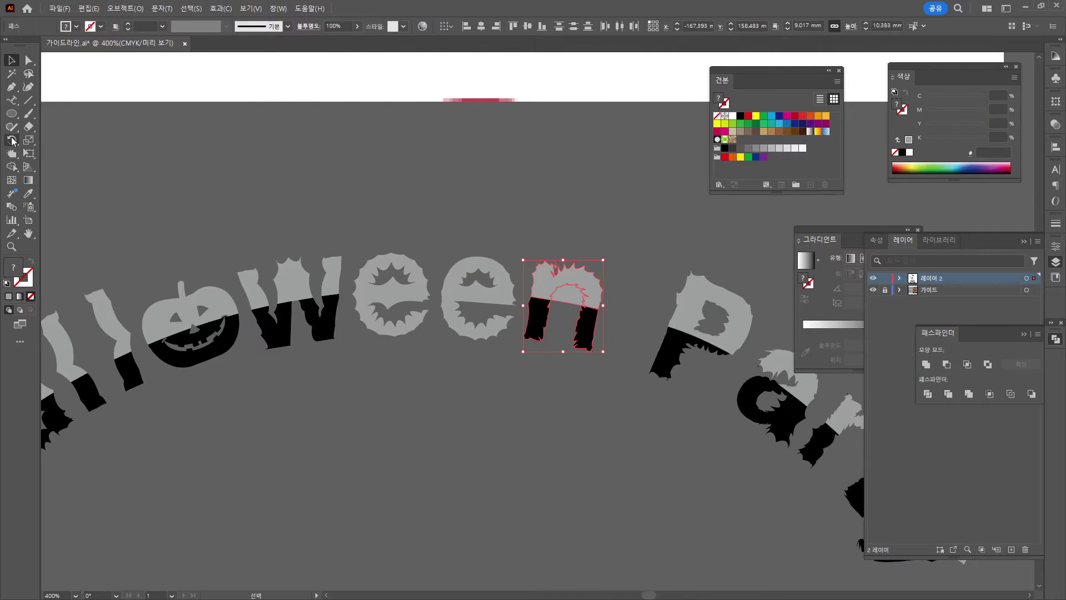
{"action": "left_click", "coordinate": [11, 166]}
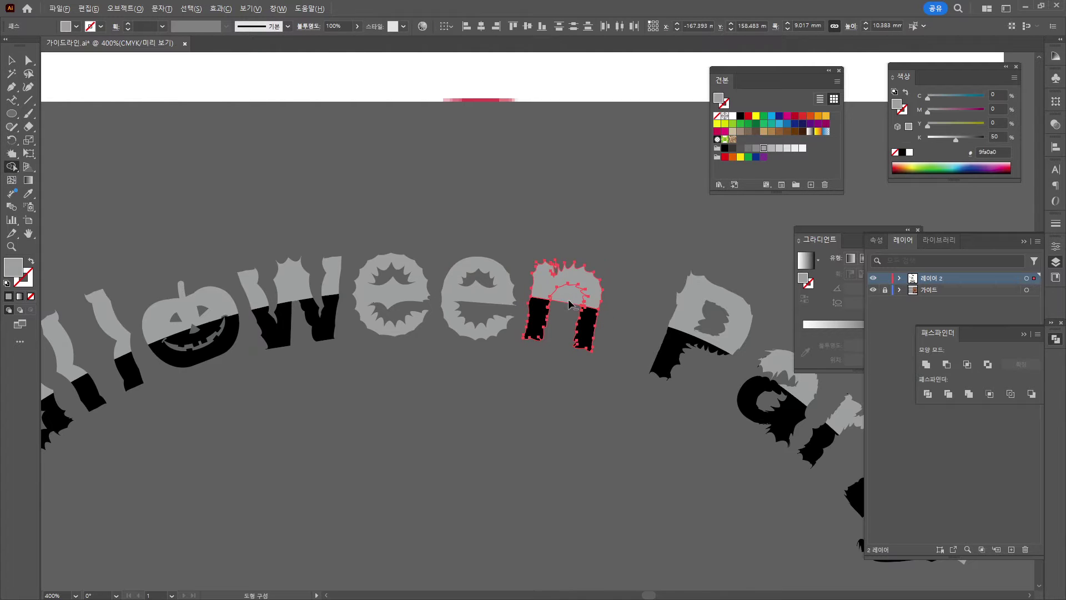
{"action": "scroll", "coordinate": [651, 259], "scroll_direction": "down", "scroll_amount": 2}
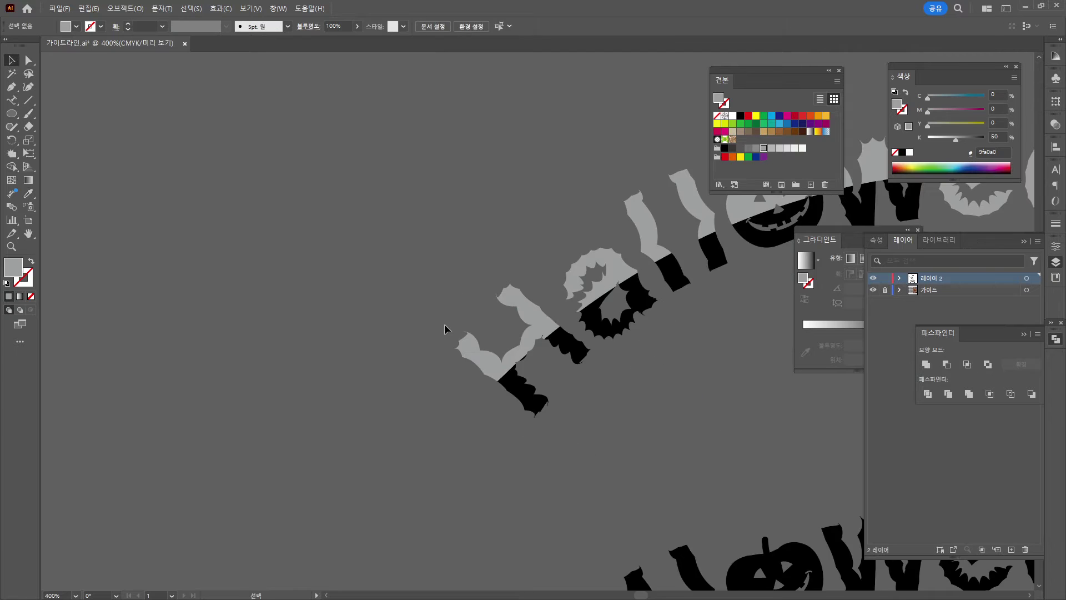
{"action": "scroll", "coordinate": [444, 325], "scroll_direction": "up", "scroll_amount": 3}
{"action": "scroll", "coordinate": [200, 299], "scroll_direction": "down", "scroll_amount": 2}
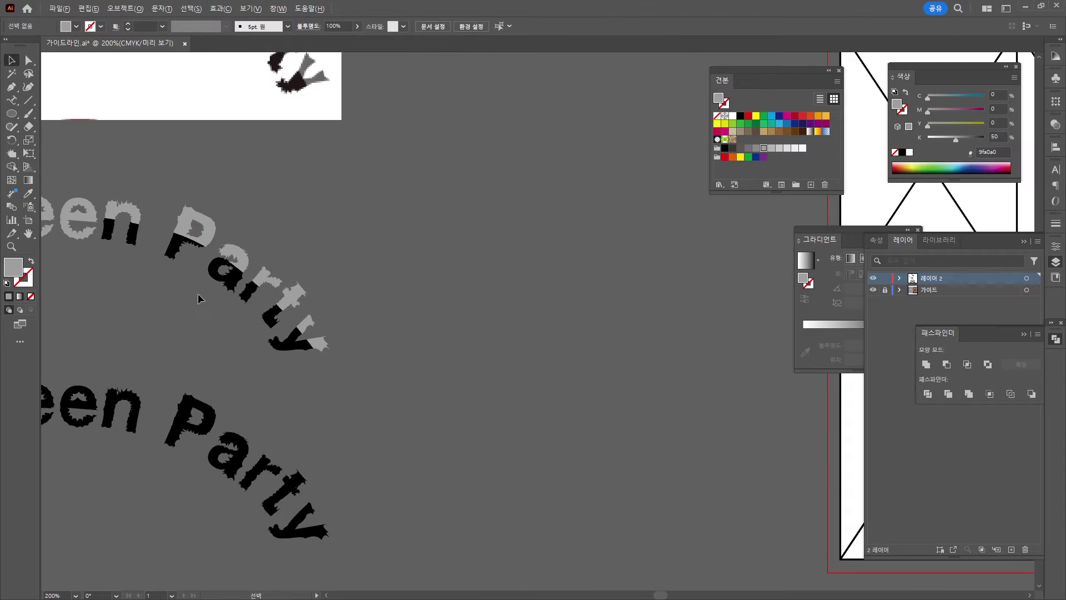
- Fill the lower pieces of both e's with the black sampled from the lower half of a neighbouring letter
{"action": "left_click_drag", "start_coordinate": [200, 299], "coordinate": [597, 341]}
{"action": "left_click", "coordinate": [455, 216]}
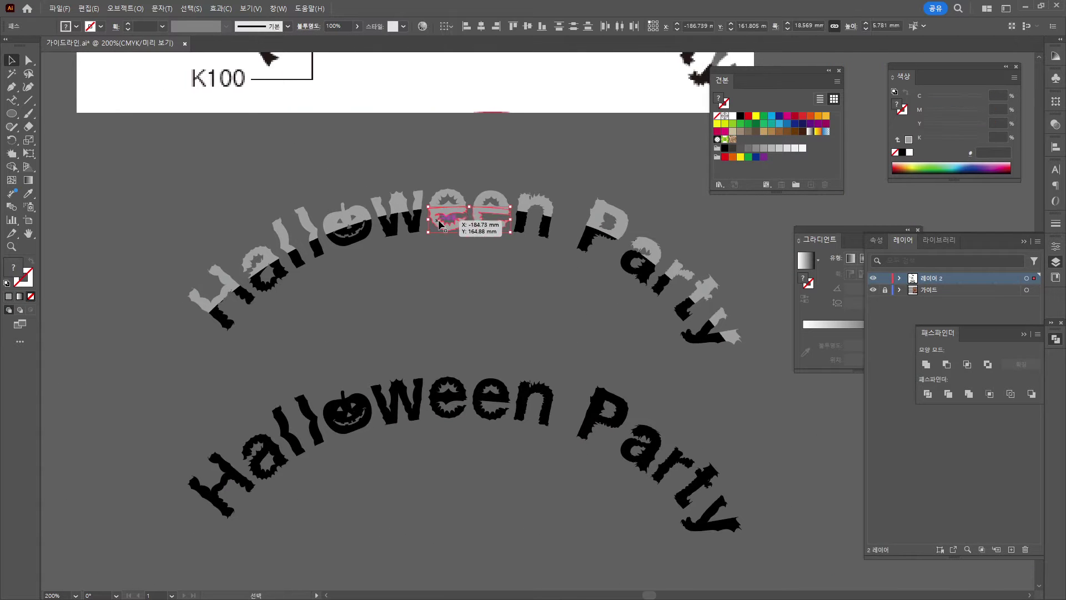
{"action": "left_click", "coordinate": [28, 194]}
{"action": "left_click", "coordinate": [272, 282]}
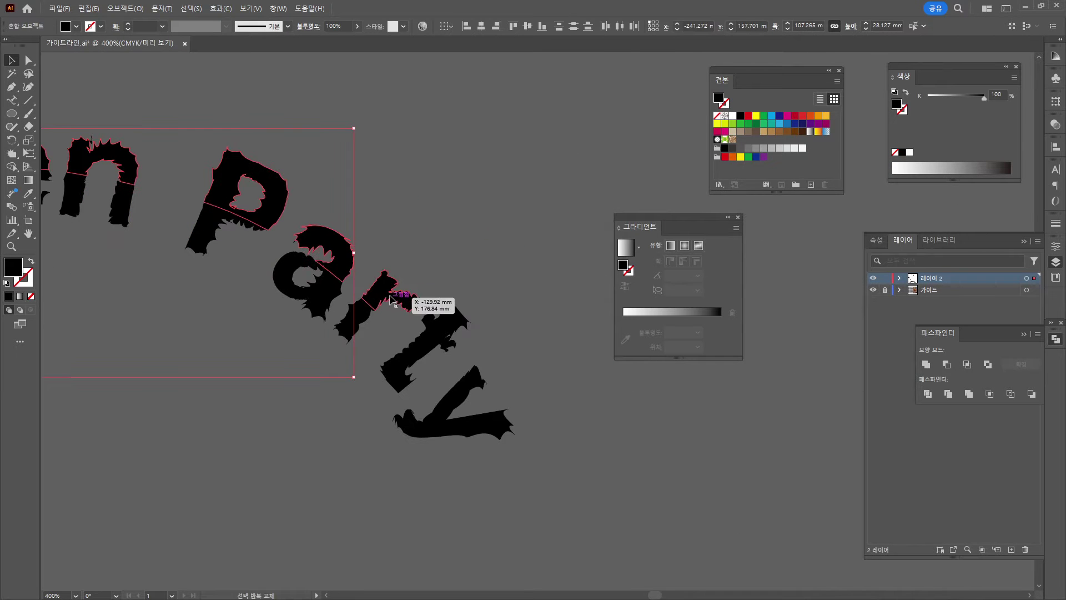
- Add the upper pieces of r, t and y to the black lettering's selection and fill the selected pieces with a white-to-black gradient
{"action": "left_click", "coordinate": [391, 300], "text": "shift"}
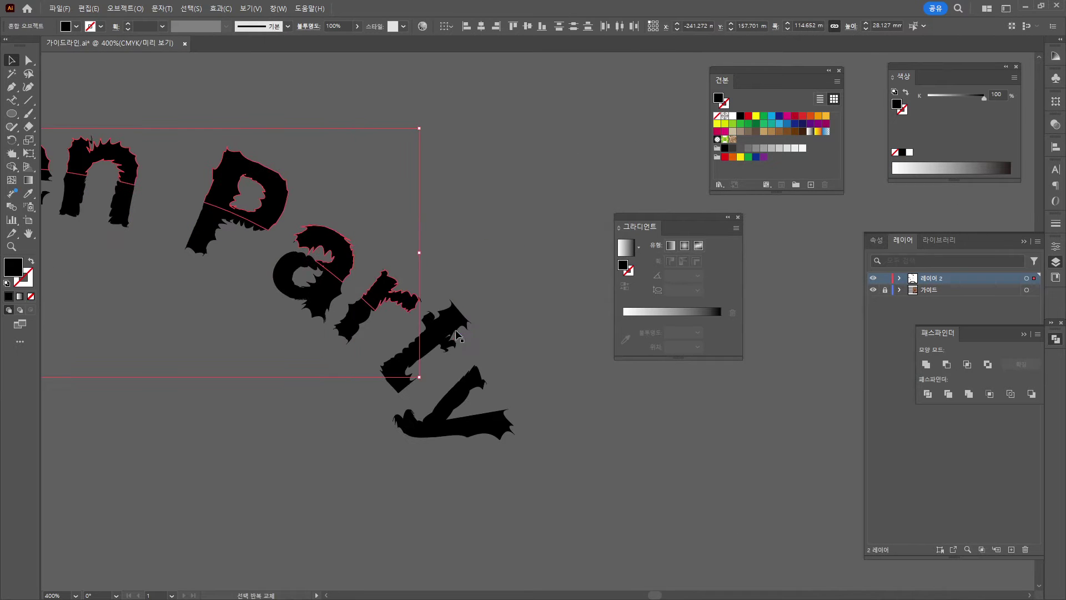
{"action": "left_click", "coordinate": [458, 336], "text": "shift"}
{"action": "left_click", "coordinate": [484, 419], "text": "shift"}
{"action": "scroll", "coordinate": [319, 395], "scroll_direction": "down", "scroll_amount": 1}
{"action": "scroll", "coordinate": [311, 388], "scroll_direction": "down", "scroll_amount": 2}
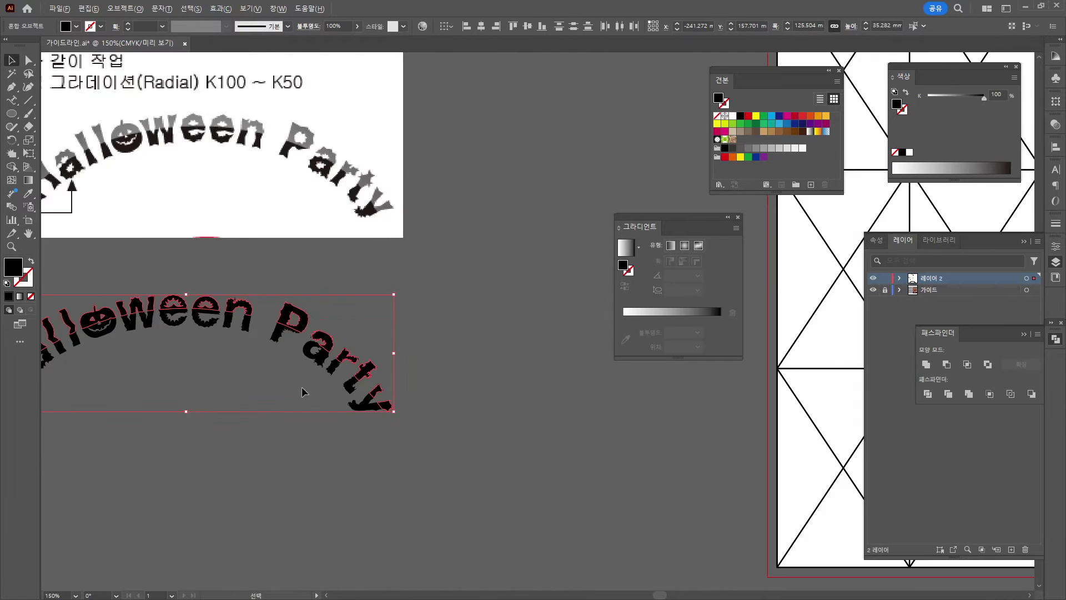
{"action": "scroll", "coordinate": [309, 326], "scroll_direction": "up", "scroll_amount": 1}
{"action": "left_click", "coordinate": [644, 312]}
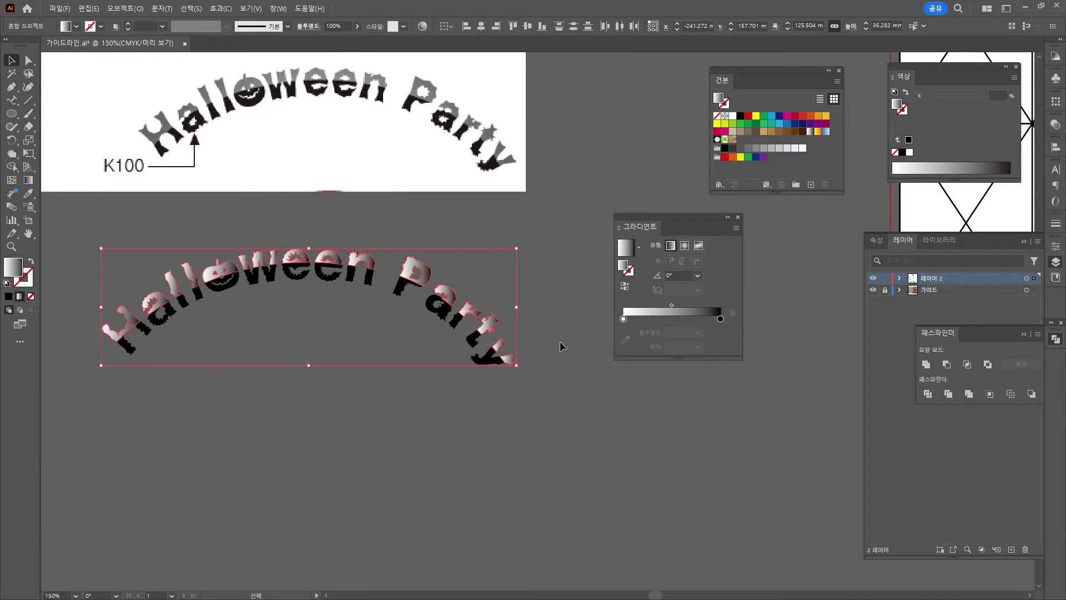
- Set the gradient's starting stop to K 50% and change the gradient type to radial
{"action": "double_click", "coordinate": [624, 320]}
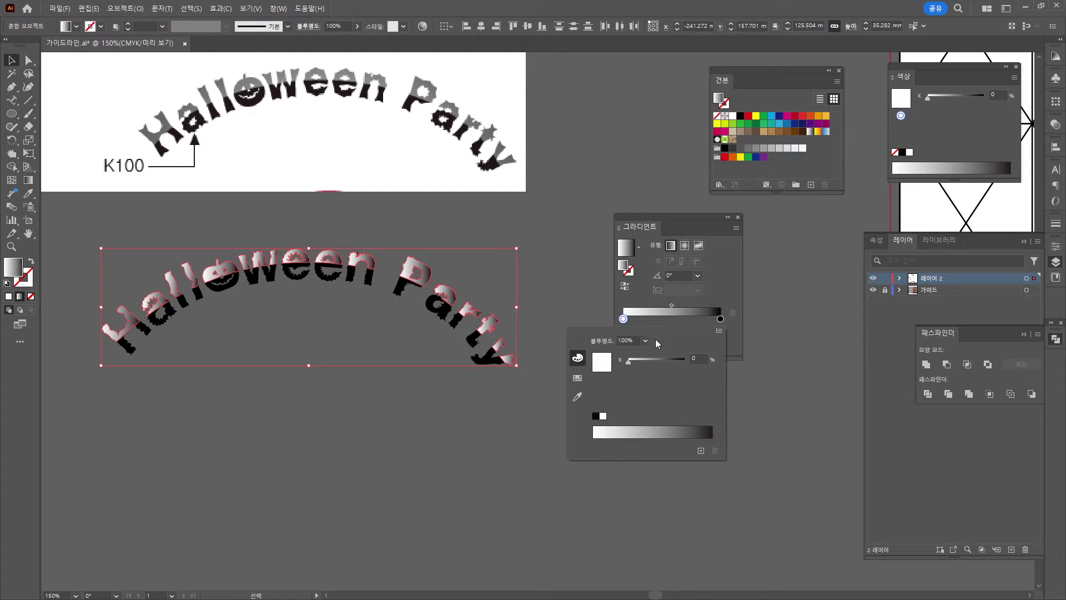
{"action": "left_click", "coordinate": [648, 359]}
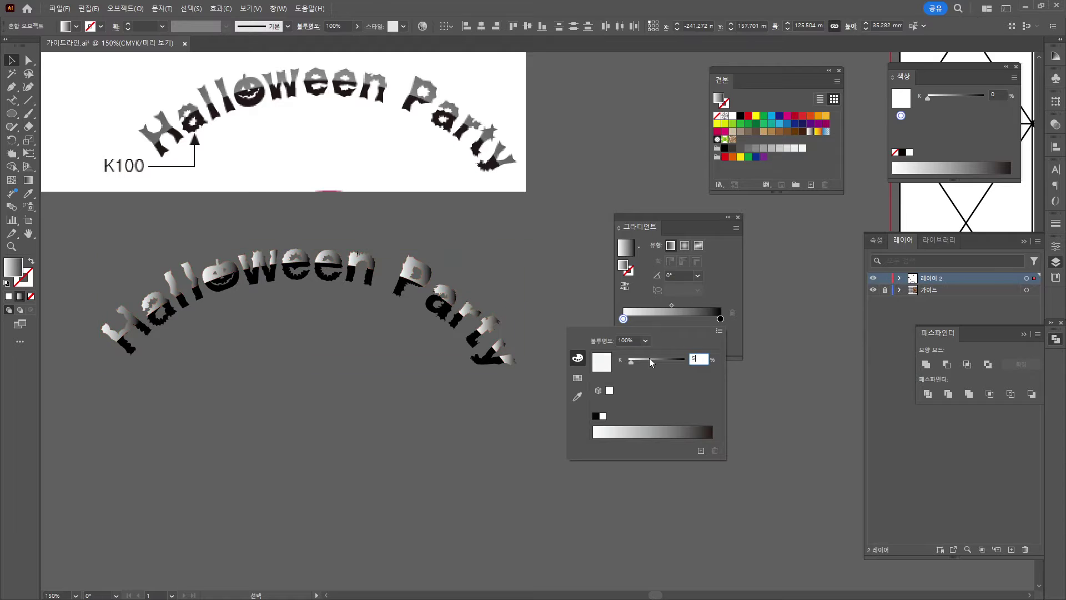
{"action": "key", "text": "Return"}
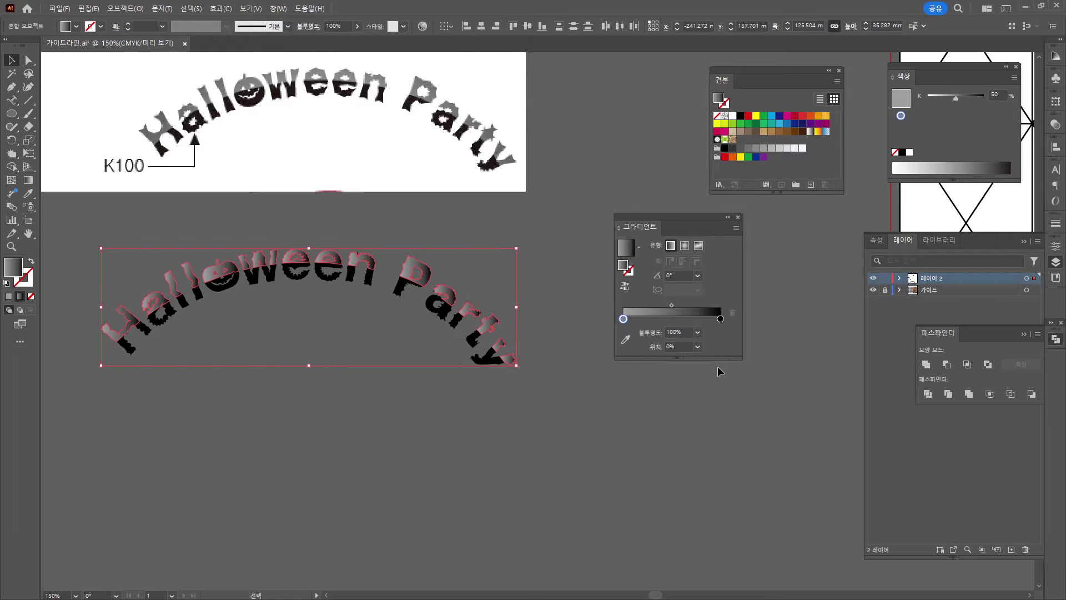
{"action": "left_click", "coordinate": [685, 246]}
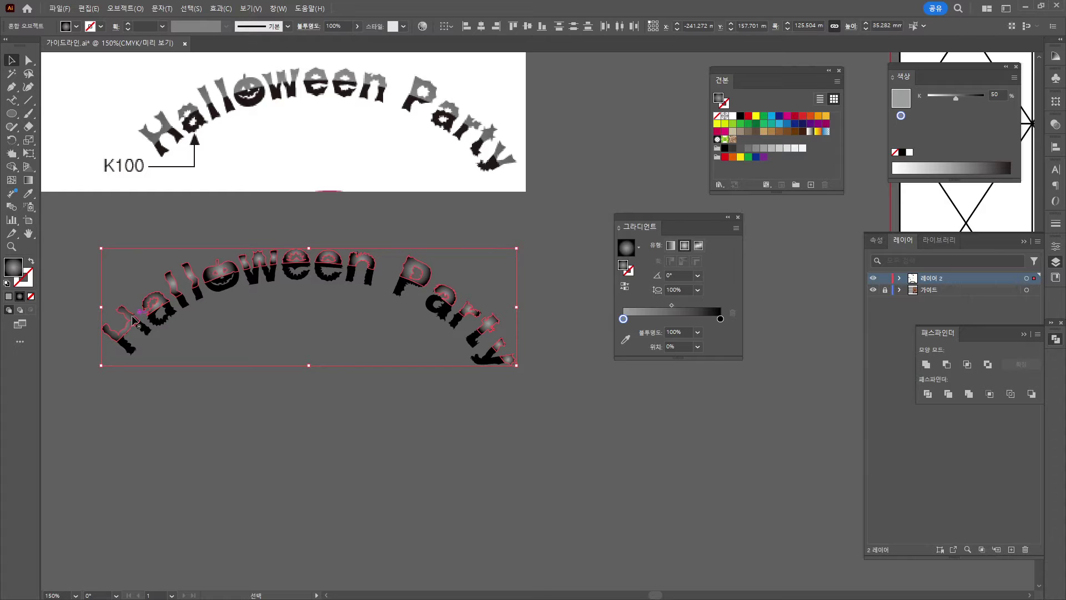
- Combine the selected upper letter pieces into one compound path
{"action": "left_click", "coordinate": [117, 10]}
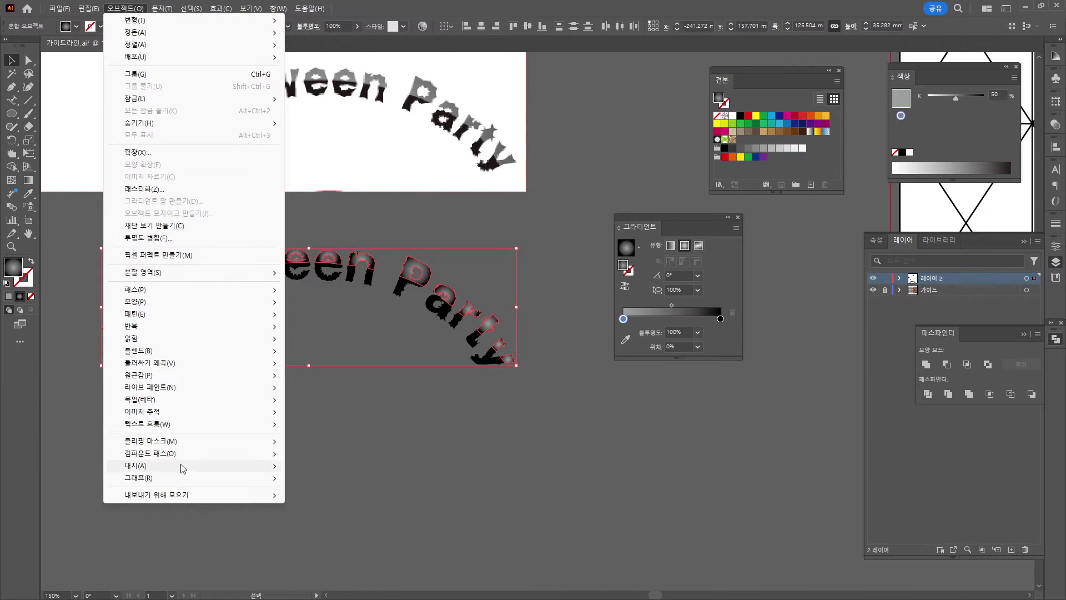
{"action": "mouse_move", "coordinate": [183, 459]}
{"action": "left_click", "coordinate": [323, 453]}
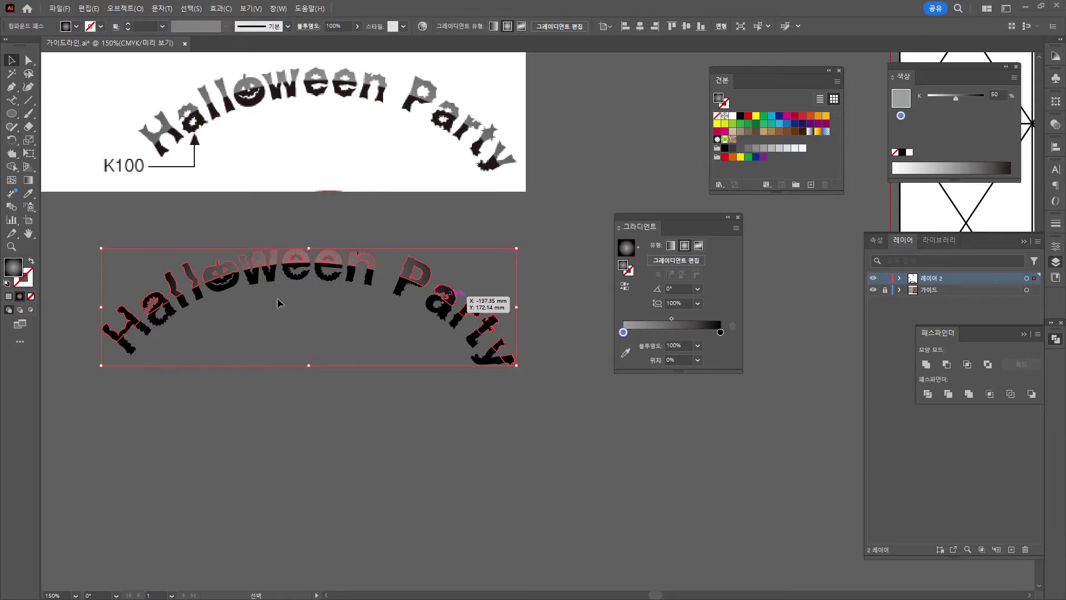
- Stretch the radial gradient from the middle of the arched lettering to its right end with the Gradient tool, and deselect
{"action": "left_click", "coordinate": [27, 184]}
{"action": "mouse_move", "coordinate": [301, 270]}
{"action": "left_mouse_down"}
{"action": "mouse_move", "coordinate": [507, 282]}
{"action": "mouse_move", "coordinate": [518, 324]}
{"action": "left_mouse_up"}
{"action": "left_click", "coordinate": [11, 61]}
{"action": "left_click", "coordinate": [311, 486]}
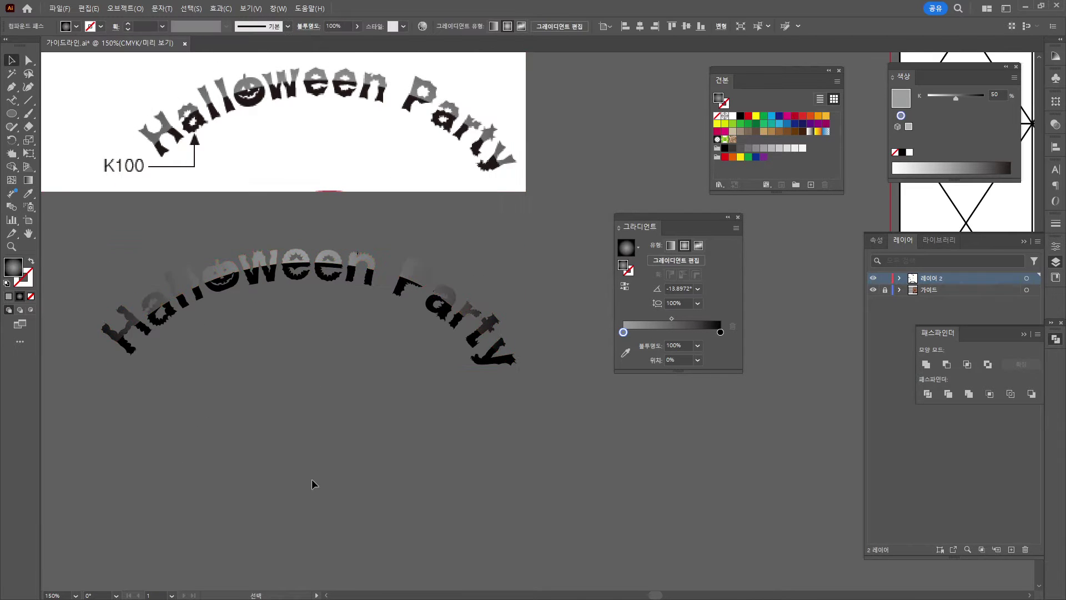
- Draw a spiral about 144 × 134 mm with the Spiral tool beside the red spiral reference image
{"action": "scroll", "coordinate": [456, 385], "scroll_direction": "down", "scroll_amount": 2}
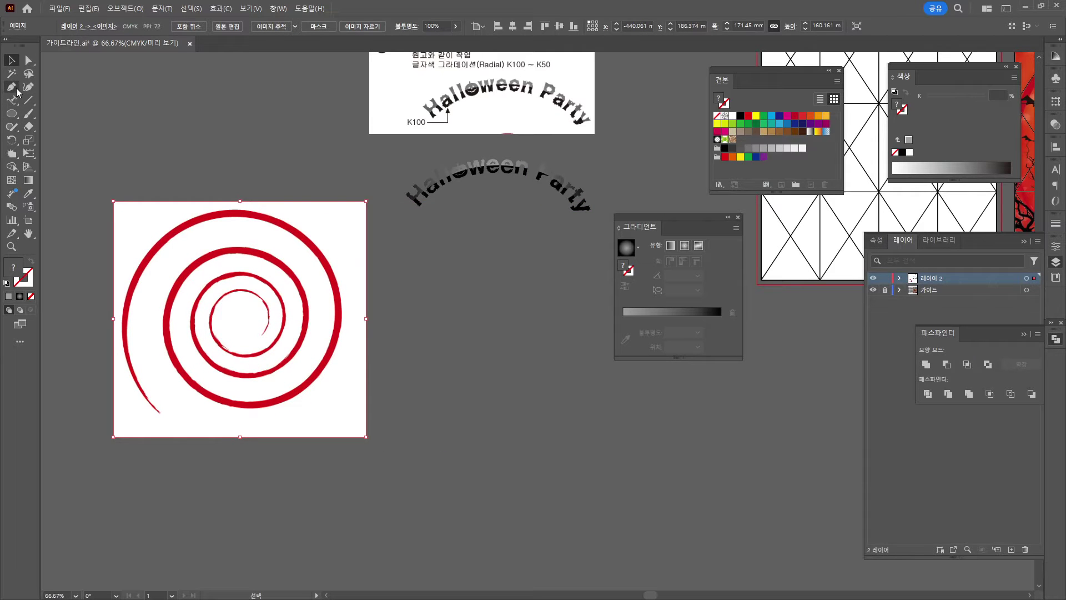
{"action": "left_click", "coordinate": [28, 100]}
{"action": "left_click", "coordinate": [83, 127]}
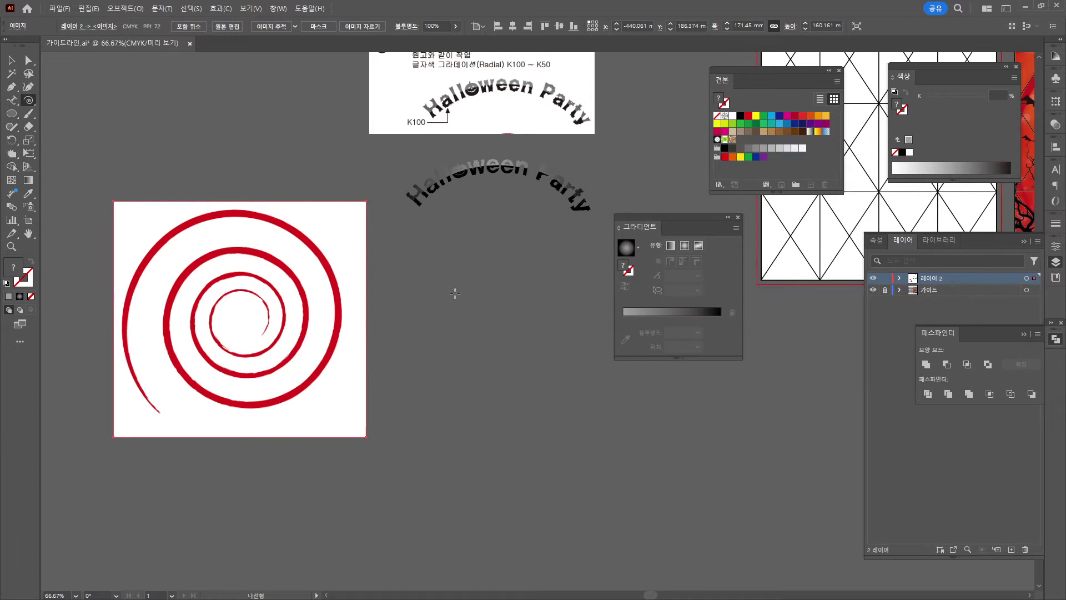
{"action": "left_click_drag", "start_coordinate": [451, 297], "coordinate": [364, 374]}
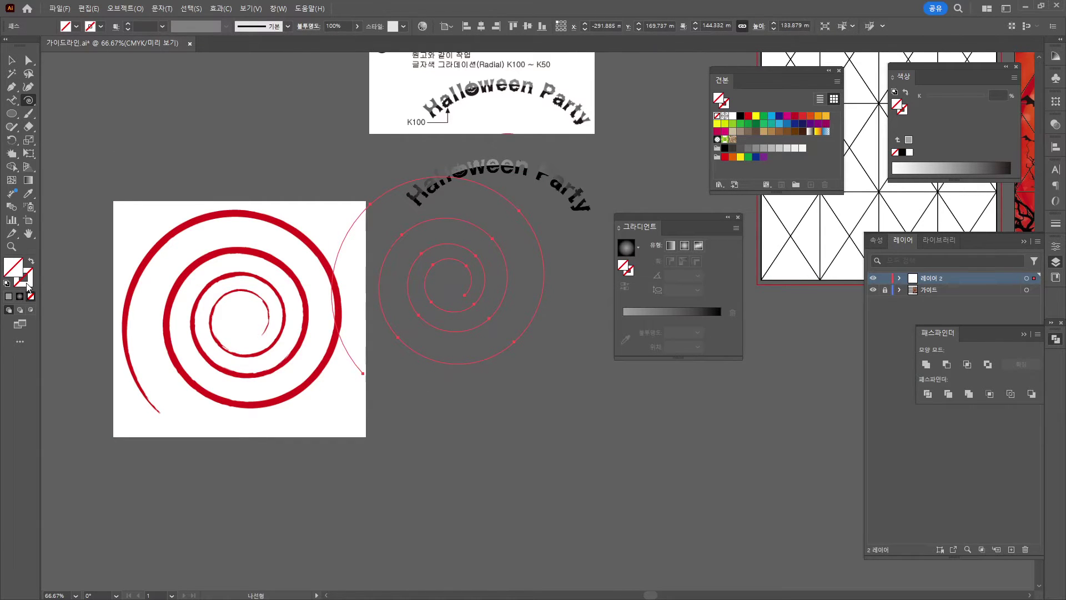
- Set the spiral's stroke color to e60012 and move the spiral clear of the reference image and the lettering
{"action": "double_click", "coordinate": [31, 285]}
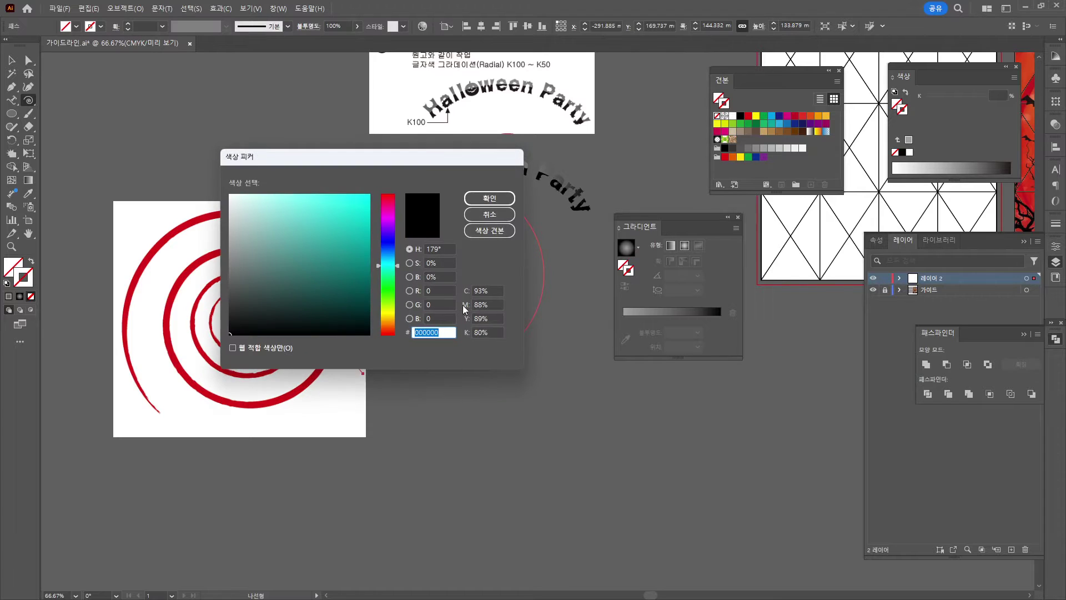
{"action": "type", "text": "e60012"}
{"action": "key", "text": "Return"}
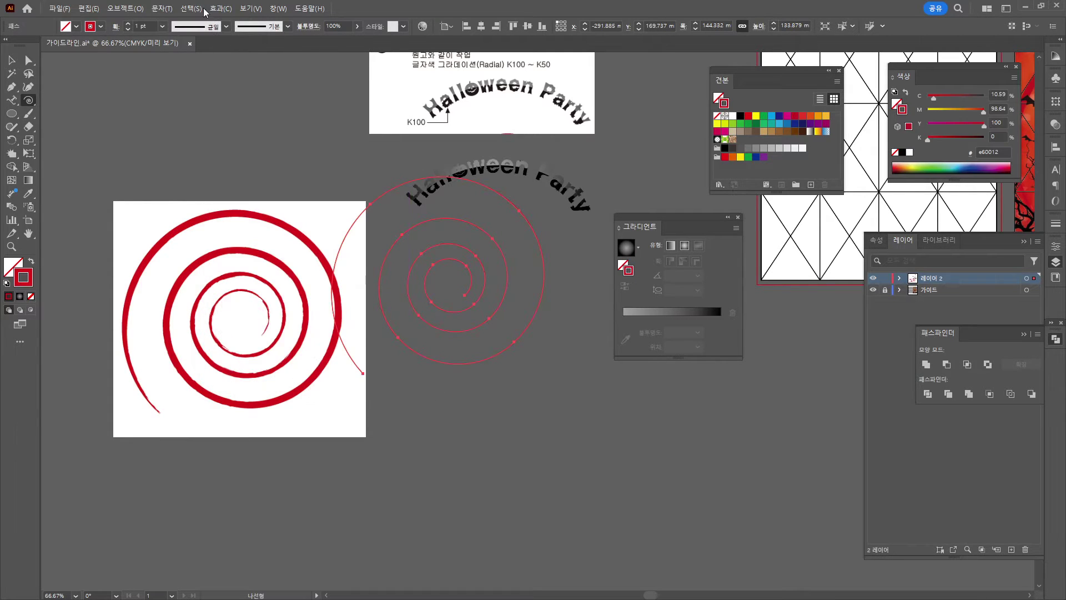
{"action": "left_click", "coordinate": [12, 60]}
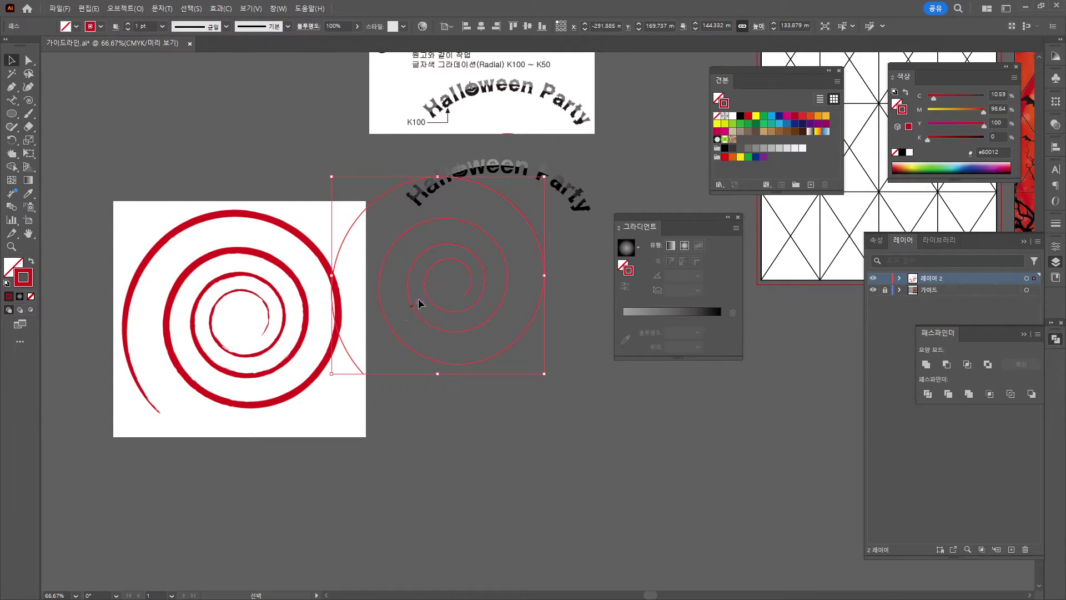
{"action": "left_click_drag", "start_coordinate": [429, 281], "coordinate": [479, 353]}
- Apply the rough charcoal-style art brush to the spiral and set its stroke weight to 4 pt
{"action": "left_click", "coordinate": [278, 8]}
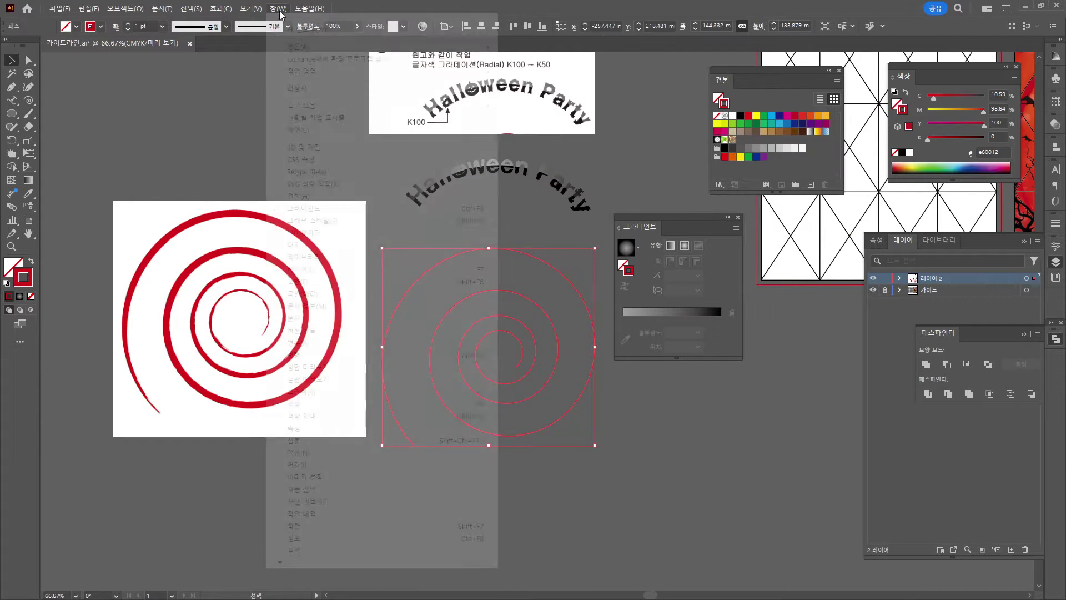
{"action": "left_click", "coordinate": [313, 238]}
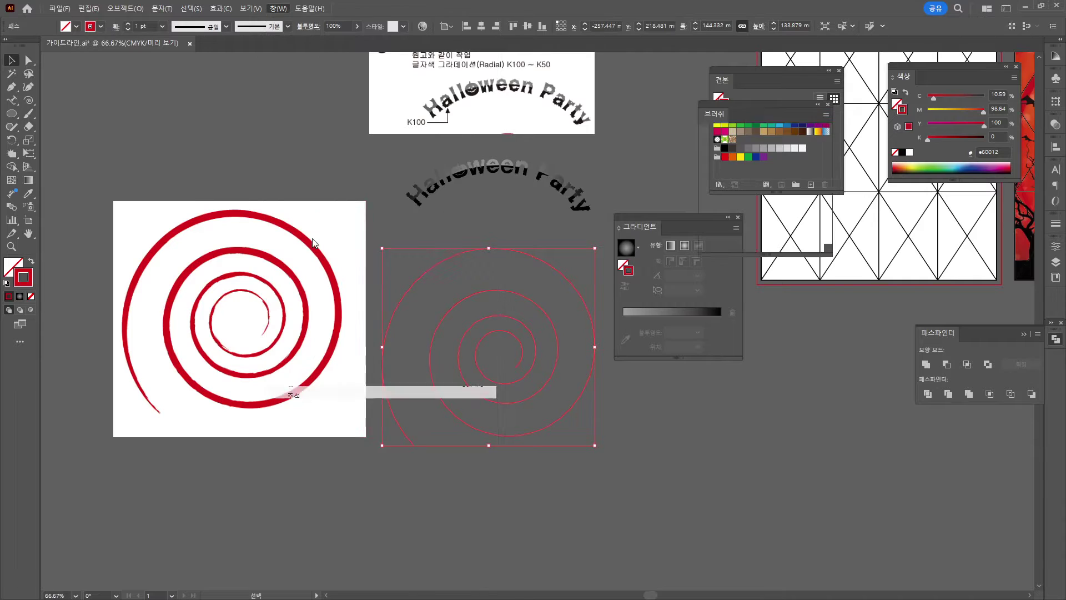
{"action": "mouse_move", "coordinate": [737, 113]}
{"action": "left_mouse_down"}
{"action": "mouse_move", "coordinate": [777, 273]}
{"action": "mouse_move", "coordinate": [656, 364]}
{"action": "left_mouse_up"}
{"action": "mouse_move", "coordinate": [667, 217]}
{"action": "left_mouse_down"}
{"action": "mouse_move", "coordinate": [731, 184]}
{"action": "mouse_move", "coordinate": [680, 198]}
{"action": "left_mouse_up"}
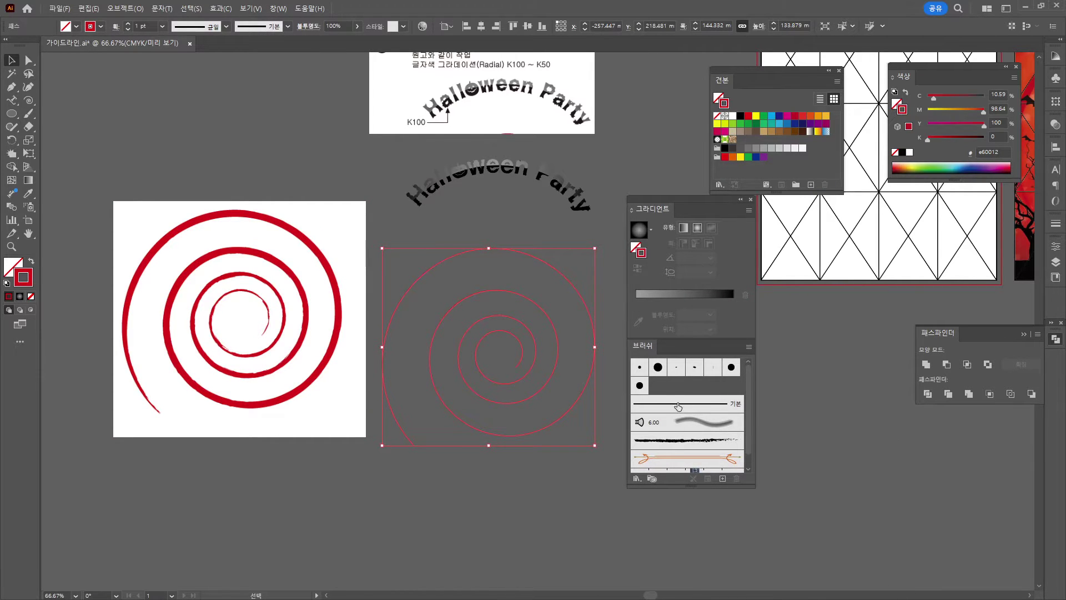
{"action": "left_click", "coordinate": [671, 443]}
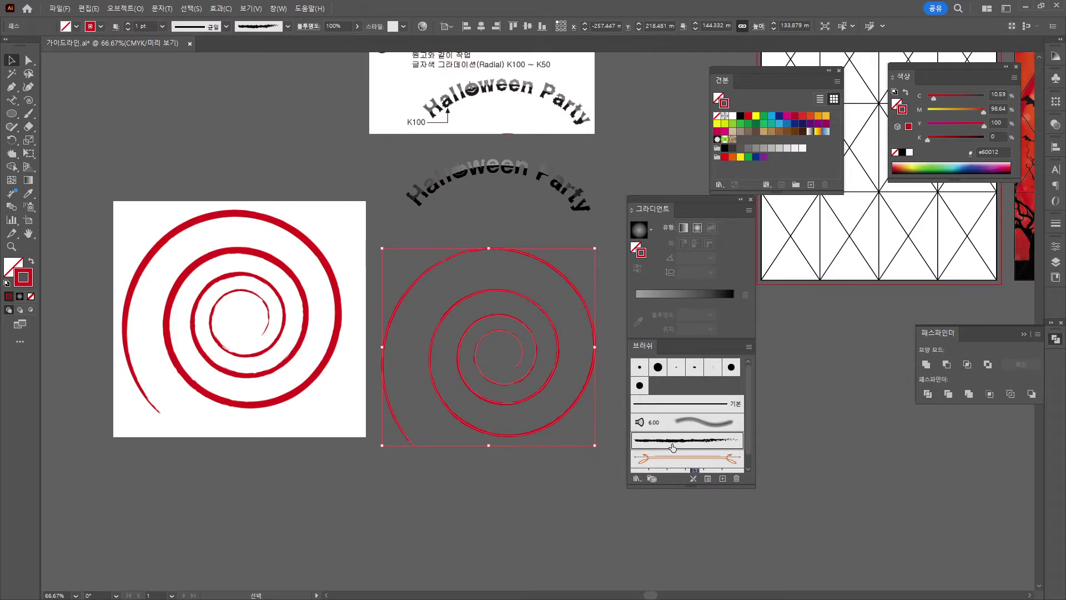
{"action": "left_click", "coordinate": [129, 25]}
{"action": "left_click", "coordinate": [129, 25]}
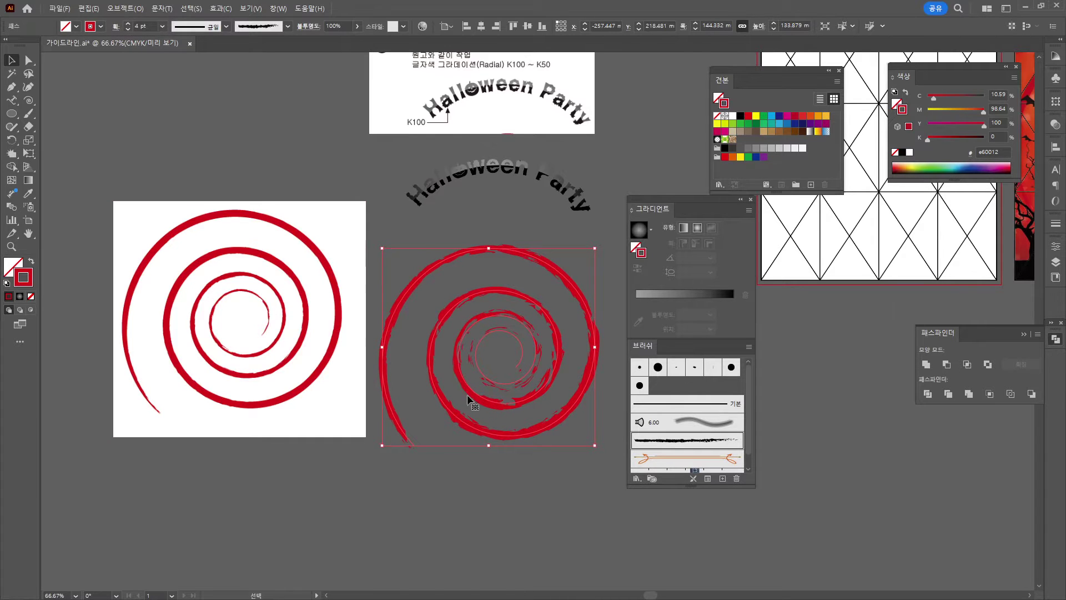
- Open the 6D art pen and bristle brush libraries and apply a 3.00 bristle brush to the spiral
{"action": "scroll", "coordinate": [697, 442], "scroll_direction": "down", "scroll_amount": 1}
{"action": "left_click", "coordinate": [637, 478]}
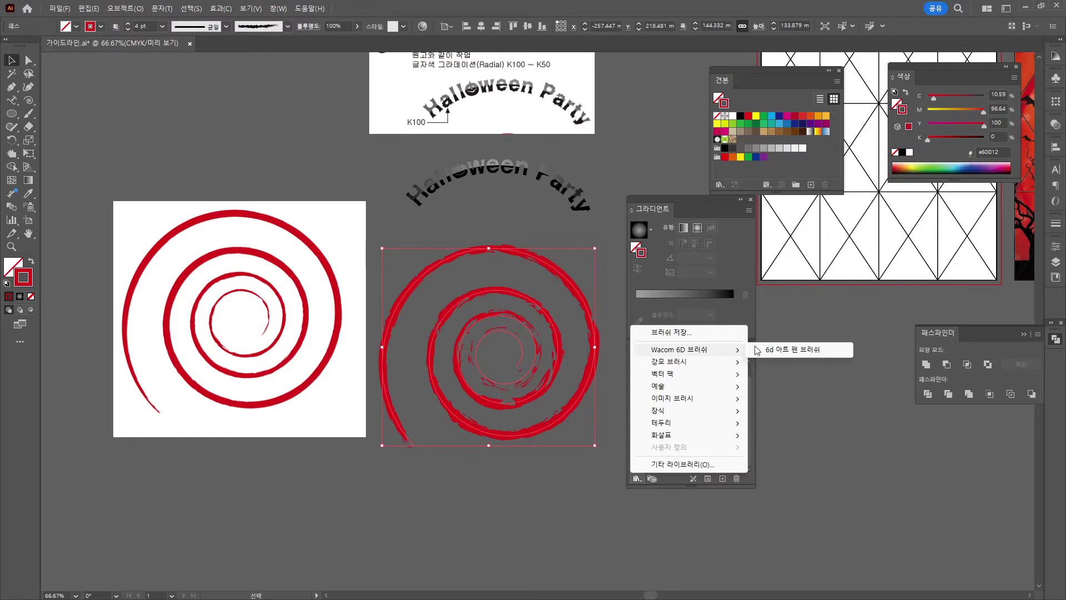
{"action": "left_click", "coordinate": [786, 350]}
{"action": "left_click", "coordinate": [799, 362]}
{"action": "left_click", "coordinate": [244, 353]}
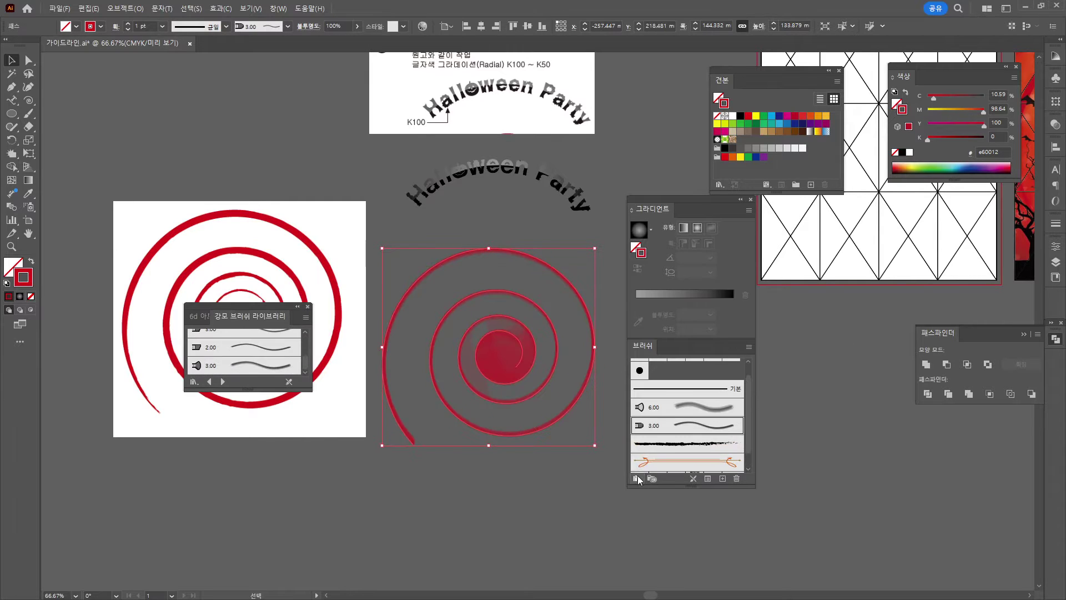
- Open the chalk, charcoal and pencil art brush library and apply its smooth charcoal brush to the spiral
{"action": "left_click", "coordinate": [637, 478]}
{"action": "left_click", "coordinate": [805, 374]}
{"action": "left_click", "coordinate": [637, 478]}
{"action": "left_click", "coordinate": [805, 386]}
{"action": "left_click", "coordinate": [248, 364]}
{"action": "left_click", "coordinate": [637, 478]}
{"action": "left_click", "coordinate": [260, 364]}
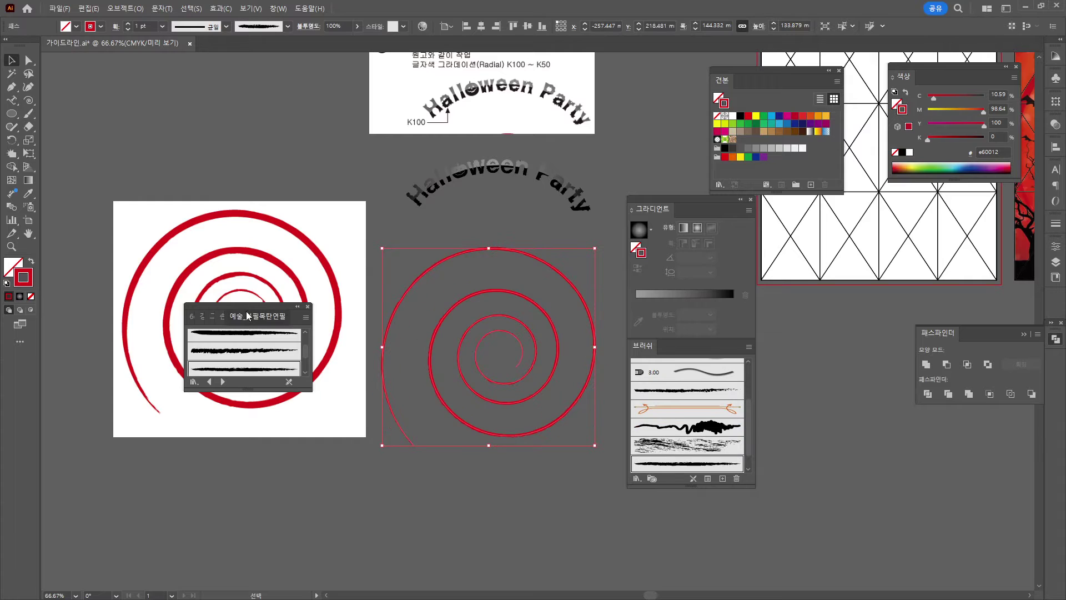
{"action": "mouse_move", "coordinate": [256, 316]}
{"action": "left_mouse_down"}
{"action": "mouse_move", "coordinate": [254, 450]}
{"action": "mouse_move", "coordinate": [234, 75]}
{"action": "left_mouse_up"}
{"action": "left_click", "coordinate": [308, 307]}
{"action": "left_click_drag", "start_coordinate": [238, 162], "coordinate": [237, 227]}
{"action": "left_click", "coordinate": [248, 102]}
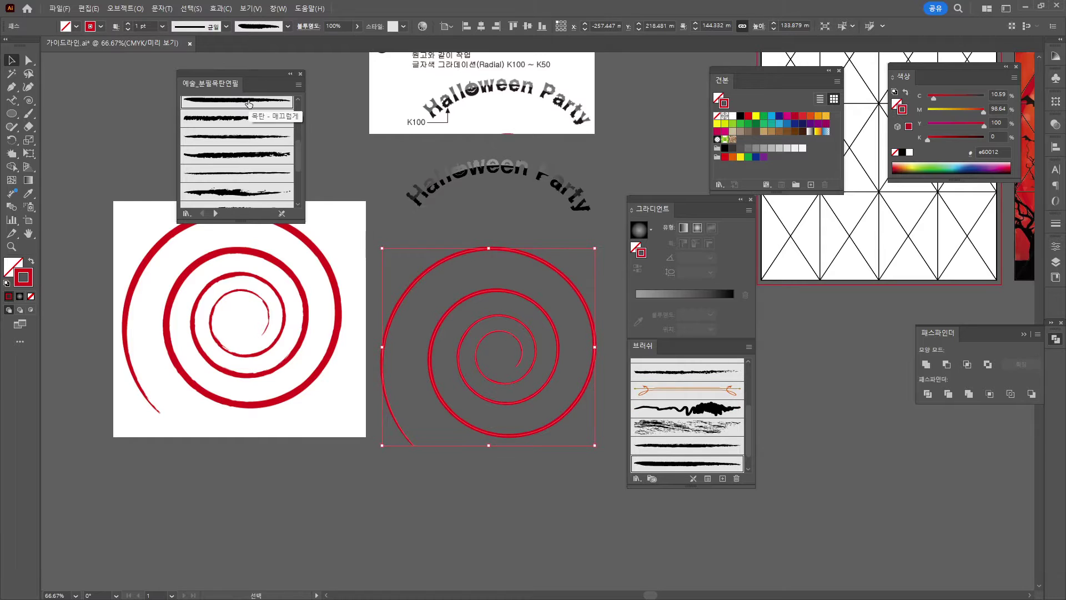
- Set the spiral's stroke weight to 2 pt and deselect it
{"action": "left_click", "coordinate": [128, 24]}
{"action": "left_click", "coordinate": [129, 23]}
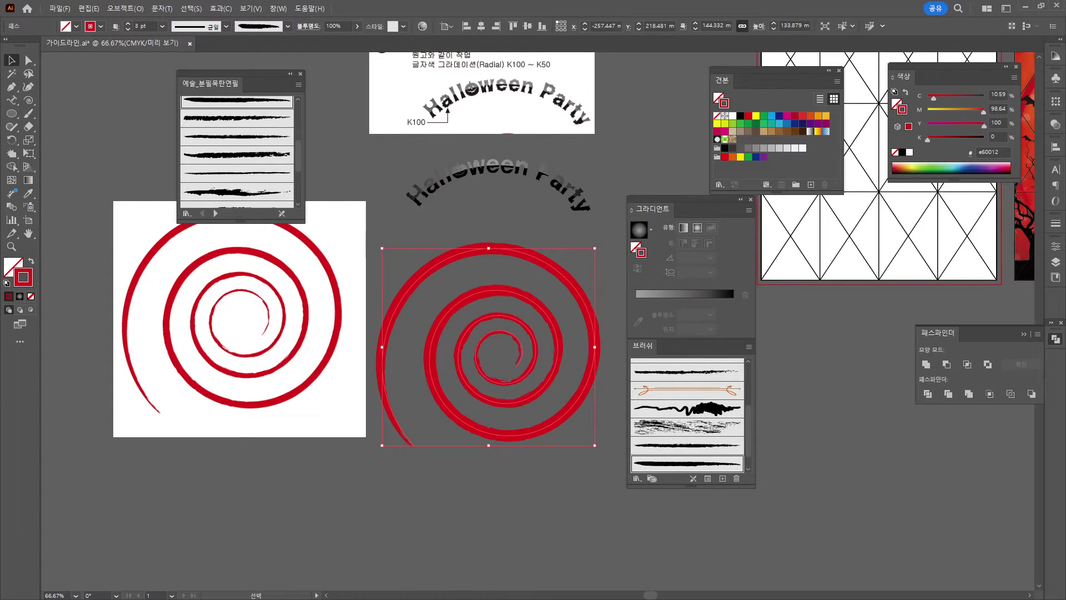
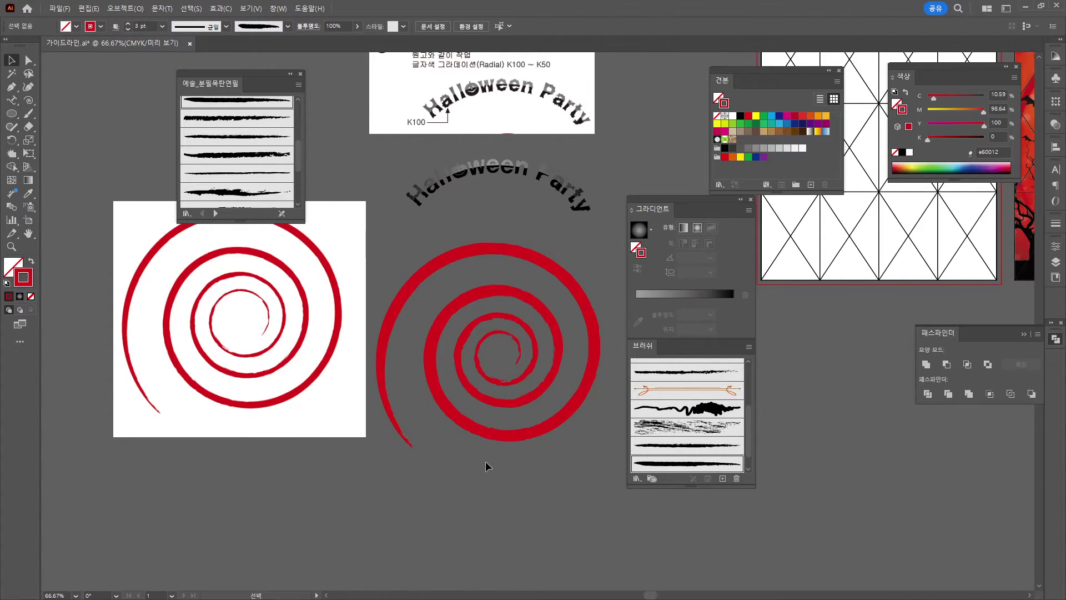
{"action": "left_click", "coordinate": [129, 29]}
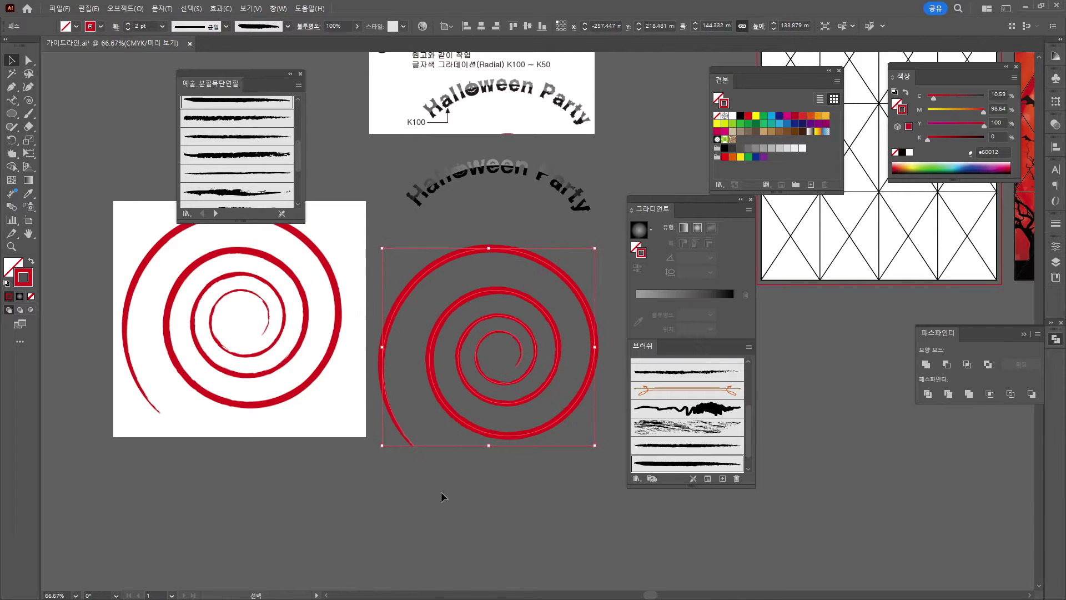
{"action": "left_click", "coordinate": [481, 485]}
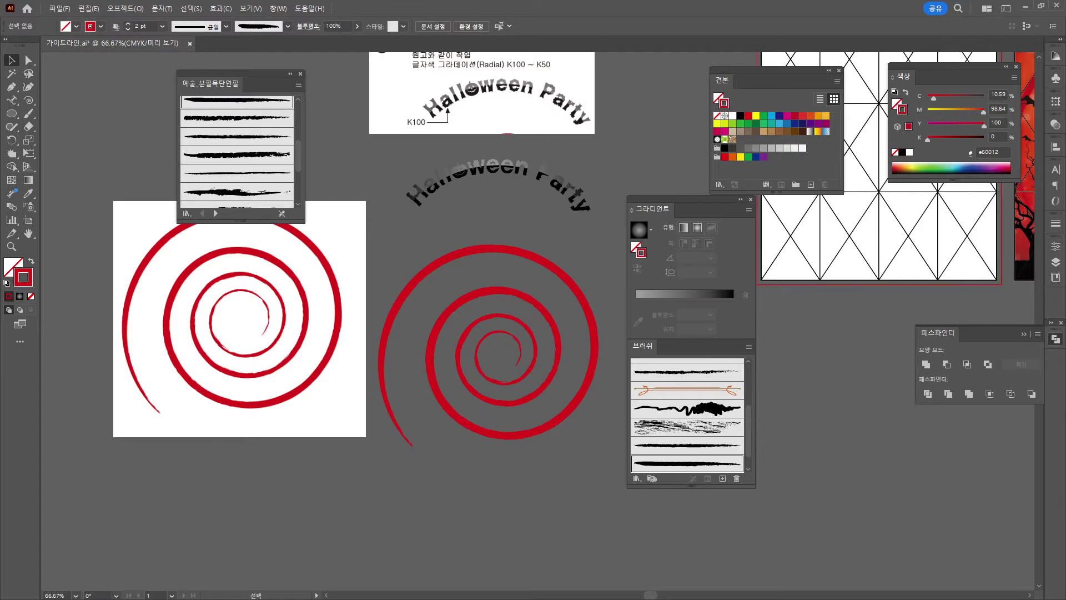
- Close the brush library and paste the witch-hat pumpkin reference image below the spiral reference
{"action": "left_click_drag", "start_coordinate": [394, 558], "coordinate": [488, 221]}
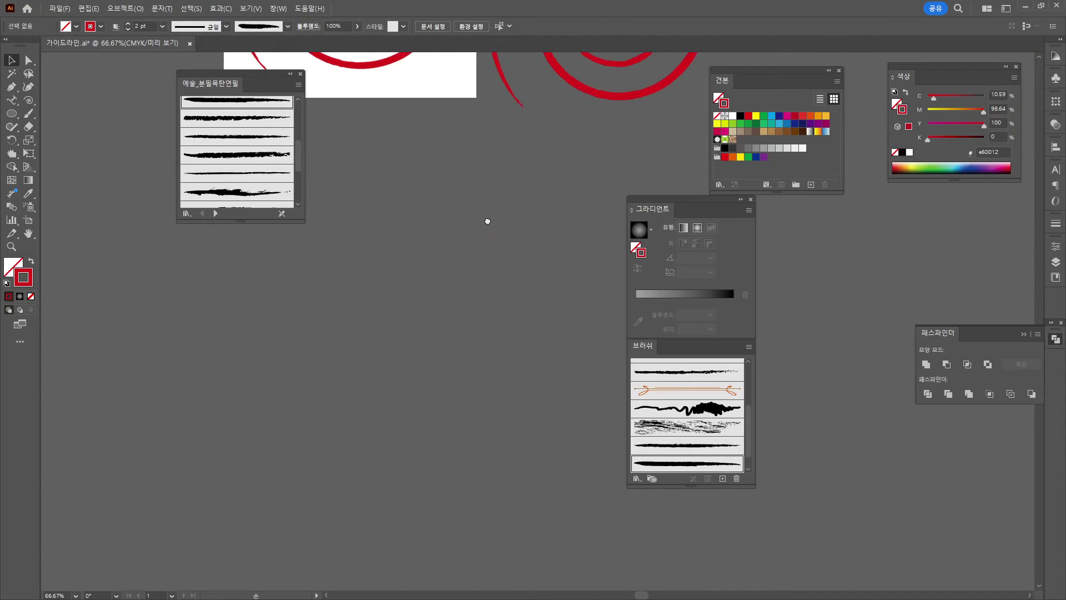
{"action": "left_click", "coordinate": [300, 74]}
{"action": "key", "text": "ctrl+v"}
{"action": "left_click_drag", "start_coordinate": [429, 324], "coordinate": [188, 282]}
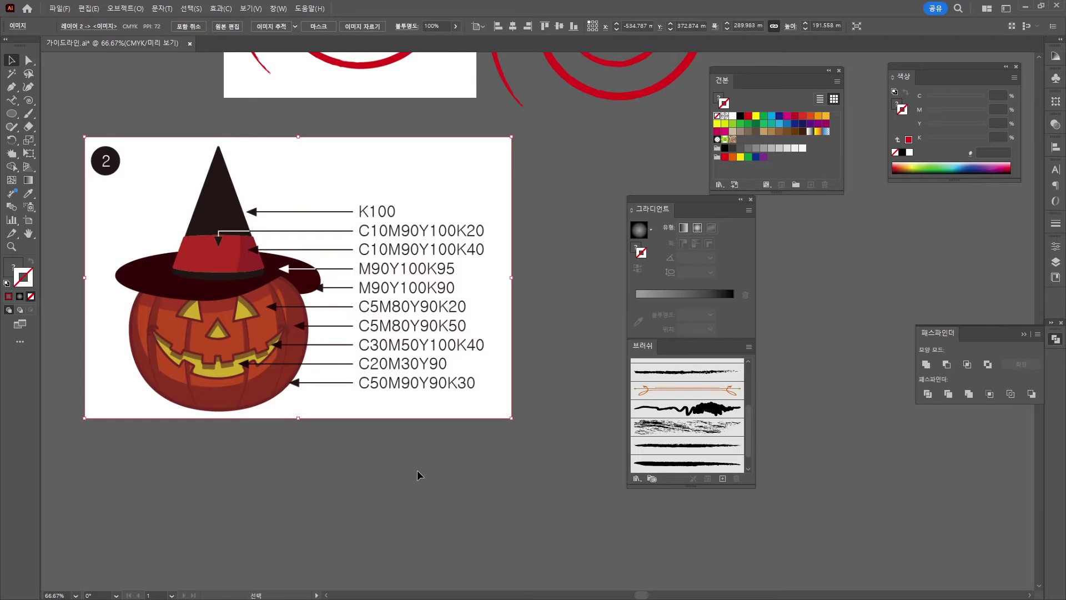
- Copy the white pumpkin silhouette, enlarge it below the witch-hat reference image, and reposition that image
{"action": "scroll", "coordinate": [539, 236], "scroll_direction": "down", "scroll_amount": 2}
{"action": "left_click_drag", "start_coordinate": [584, 156], "coordinate": [349, 406]}
{"action": "left_click", "coordinate": [408, 187]}
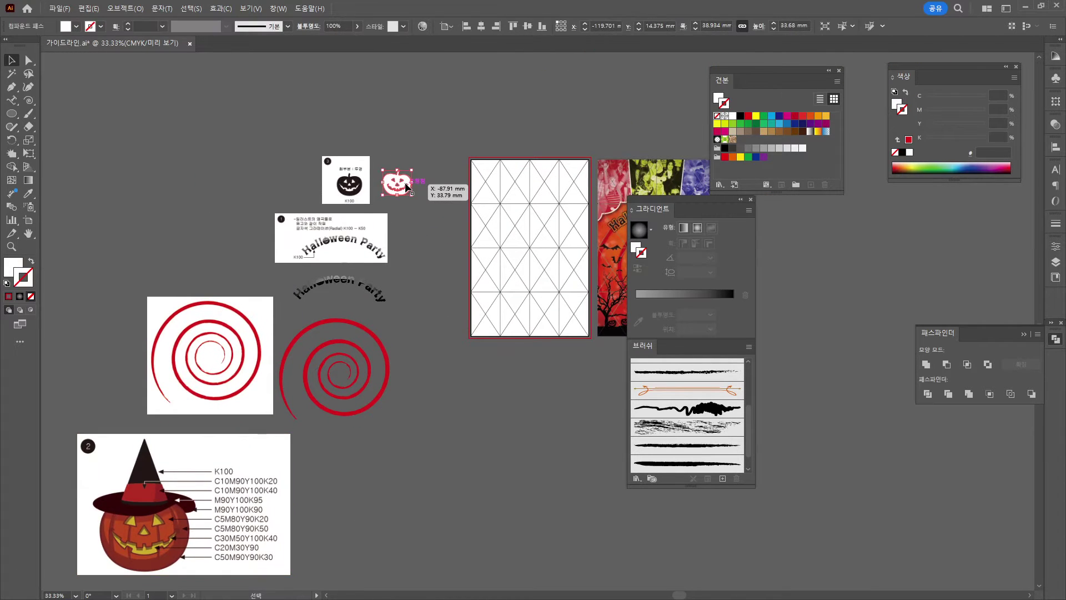
{"action": "left_click_drag", "start_coordinate": [407, 187], "coordinate": [377, 383]}
{"action": "left_click_drag", "start_coordinate": [356, 295], "coordinate": [498, 356]}
{"action": "scroll", "coordinate": [379, 300], "scroll_direction": "up", "scroll_amount": 1}
{"action": "left_click_drag", "start_coordinate": [379, 300], "coordinate": [418, 479]}
{"action": "left_click_drag", "start_coordinate": [396, 256], "coordinate": [331, 227]}
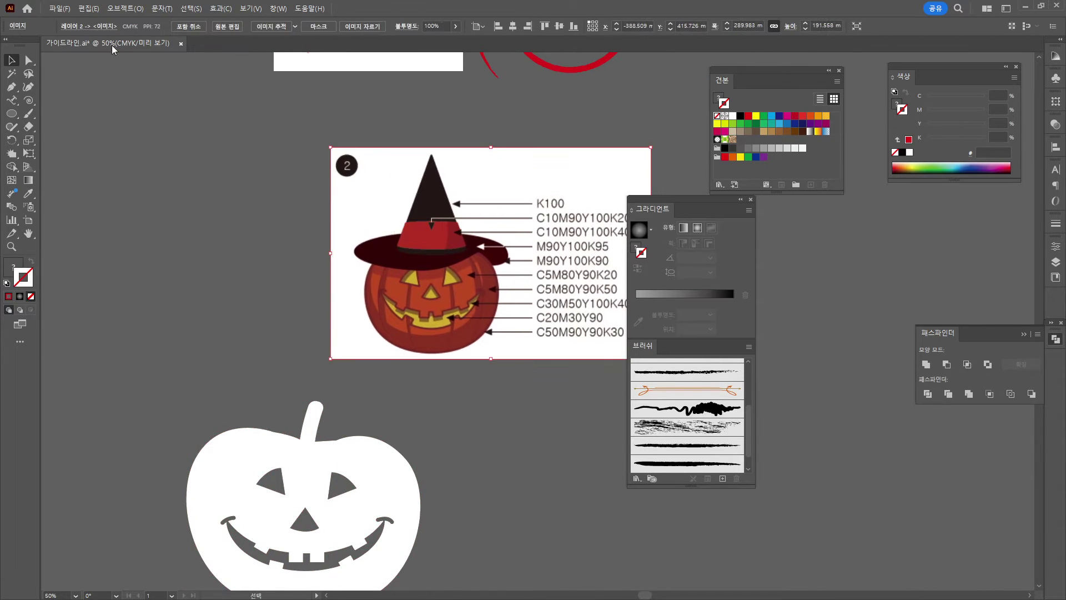
- Draw a white triangle about 67 mm wide with the Star tool and raise its apex for a height of about 103 mm
{"action": "left_click_drag", "start_coordinate": [11, 114], "coordinate": [46, 168]}
{"action": "left_click_drag", "start_coordinate": [133, 172], "coordinate": [167, 195]}
{"action": "key", "text": "Down"}
{"action": "key", "text": "Down"}
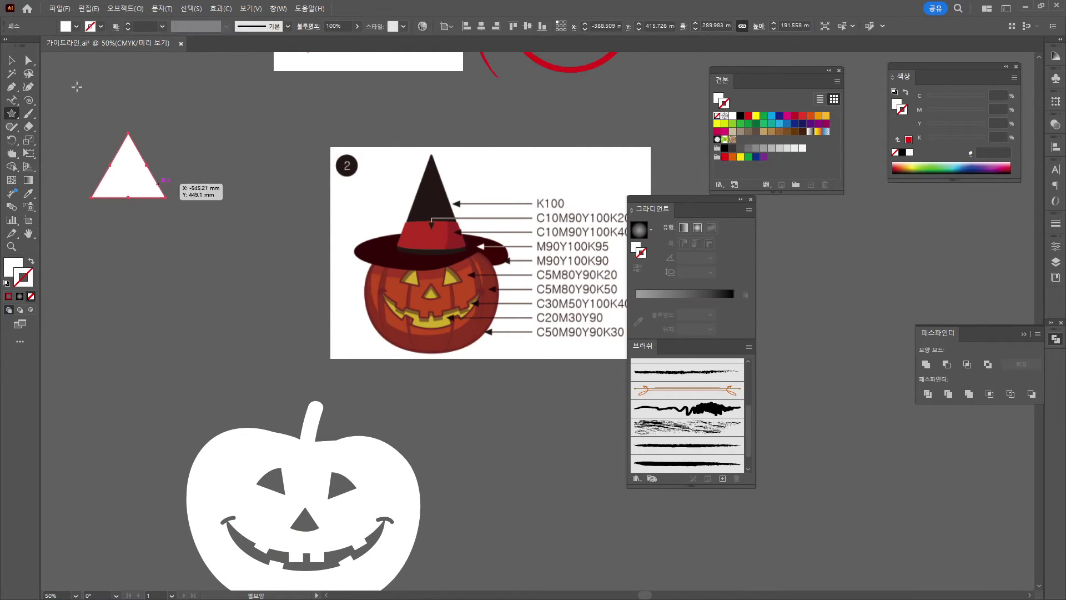
{"action": "left_click", "coordinate": [25, 60]}
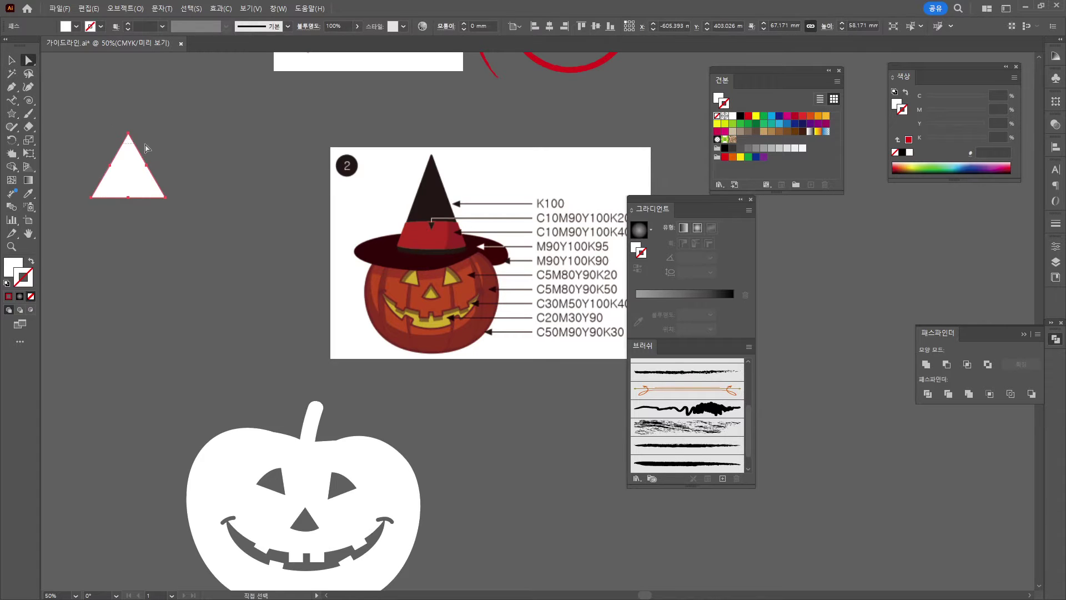
{"action": "left_click_drag", "start_coordinate": [128, 133], "coordinate": [127, 83]}
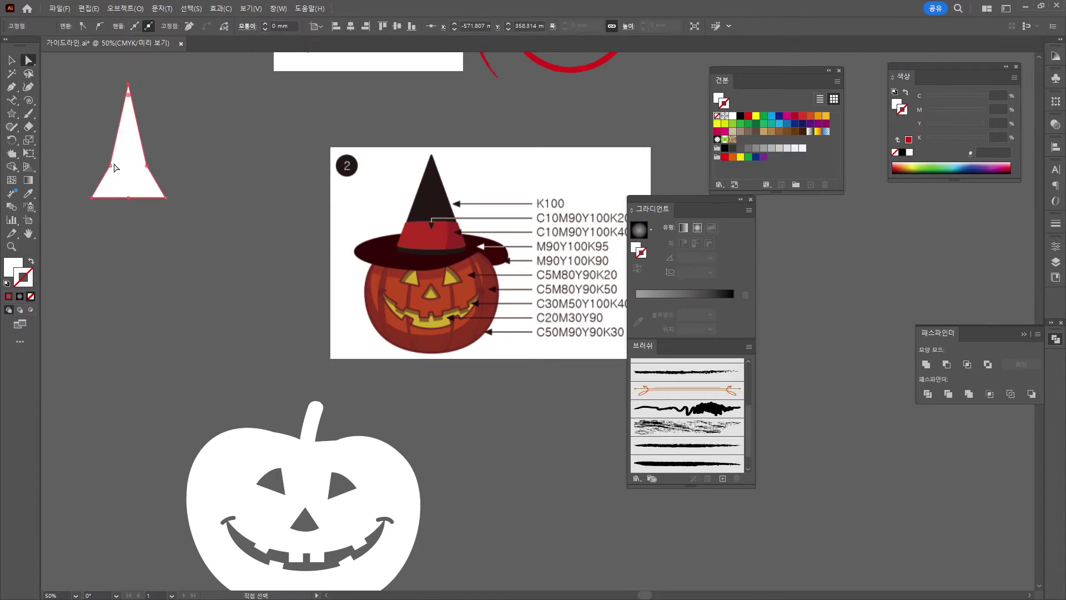
- Delete the anchor points midway along both sides of the triangle to straighten its edges
{"action": "key", "text": "v"}
{"action": "left_click", "coordinate": [13, 88]}
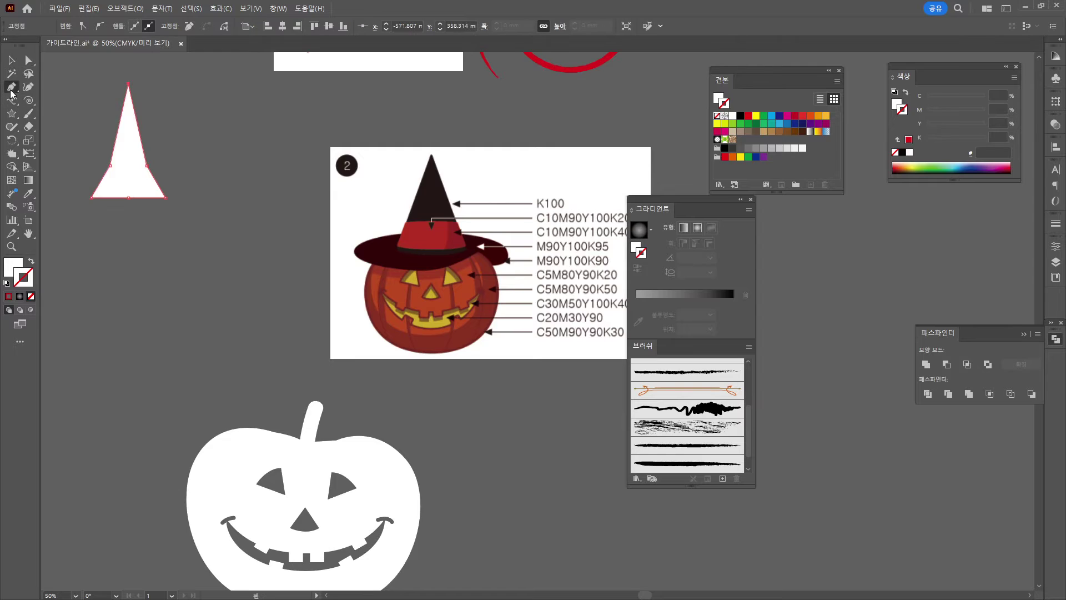
{"action": "left_click", "coordinate": [65, 114]}
{"action": "left_click", "coordinate": [110, 166]}
{"action": "left_click", "coordinate": [146, 165]}
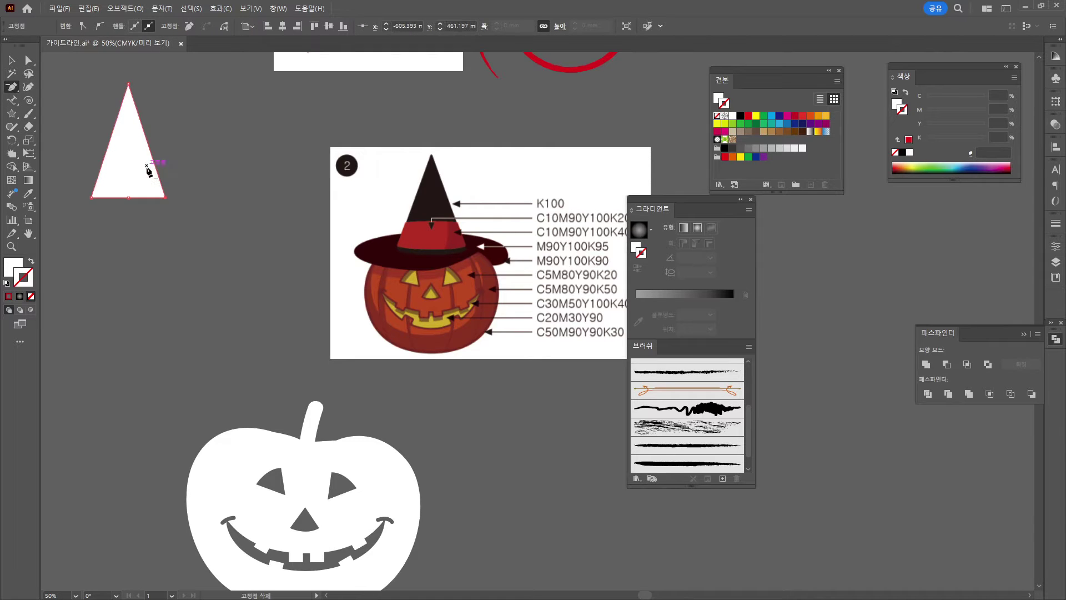
- Move the triangle closer to the reference, widen it to about 77 mm and slightly round its corners
{"action": "left_click", "coordinate": [11, 59]}
{"action": "left_click_drag", "start_coordinate": [144, 165], "coordinate": [211, 215]}
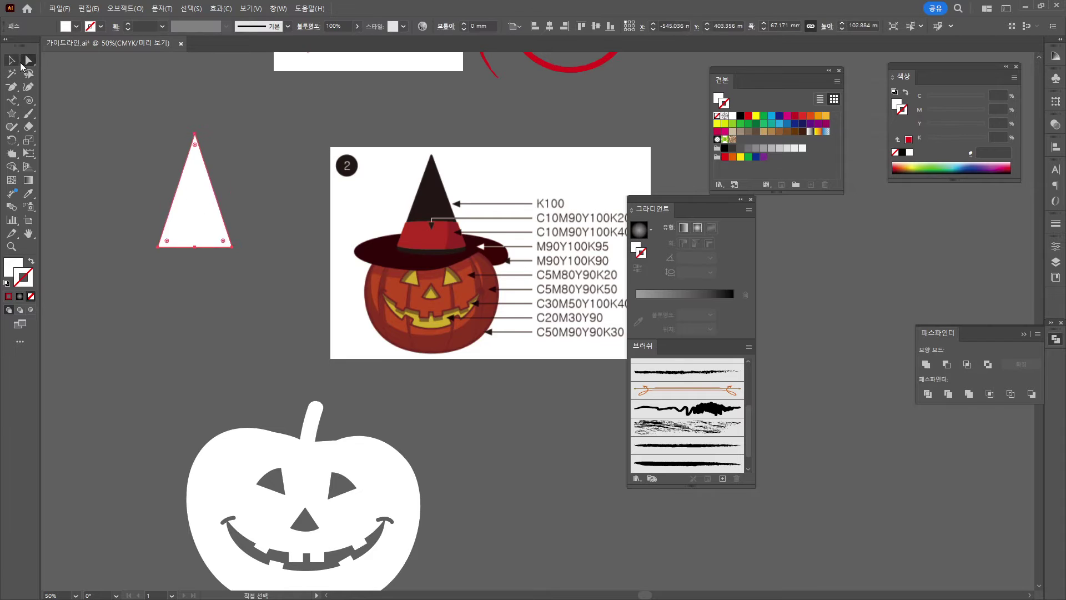
{"action": "left_click_drag", "start_coordinate": [232, 191], "coordinate": [245, 192]}
{"action": "key", "text": "a"}
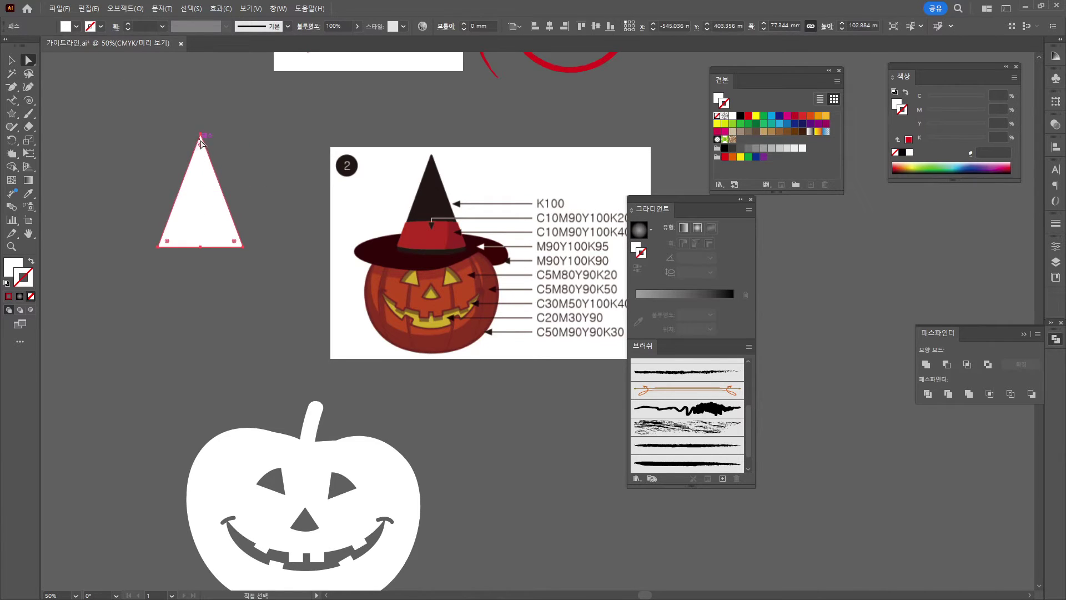
{"action": "left_click_drag", "start_coordinate": [201, 143], "coordinate": [201, 146]}
{"action": "left_click", "coordinate": [201, 89]}
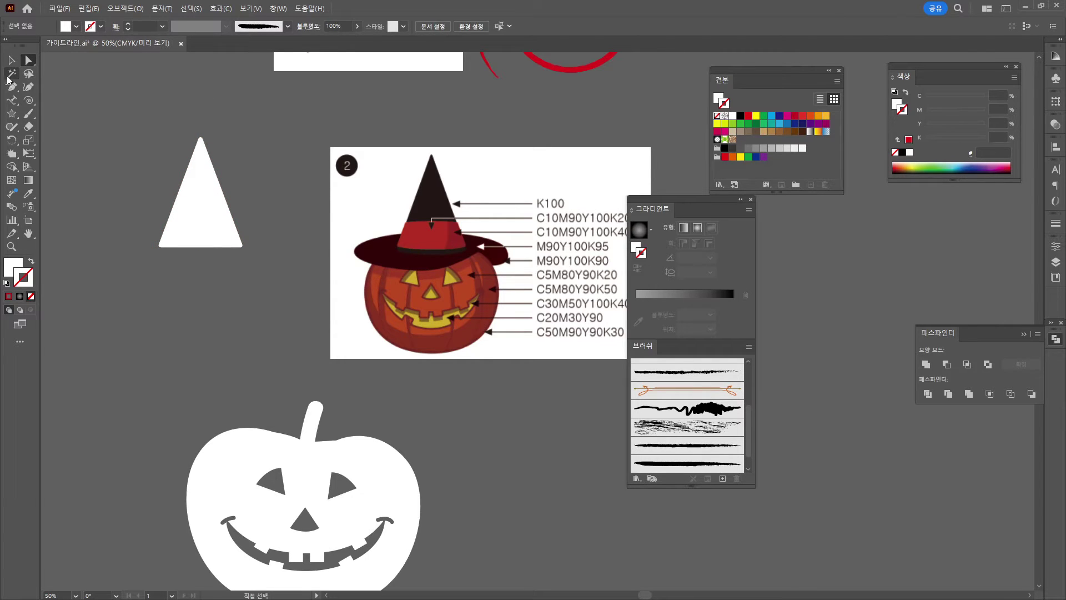
- Duplicate the rounded triangle beside the original, on the side away from the reference image
{"action": "left_click", "coordinate": [11, 87]}
{"action": "left_click", "coordinate": [11, 60]}
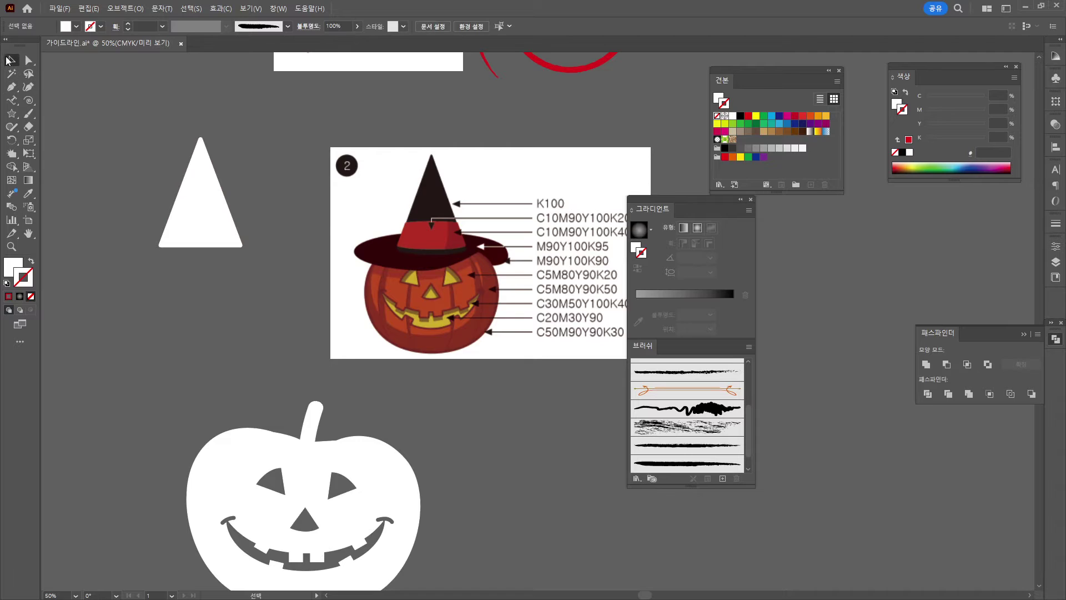
{"action": "left_click_drag", "start_coordinate": [201, 212], "coordinate": [102, 210]}
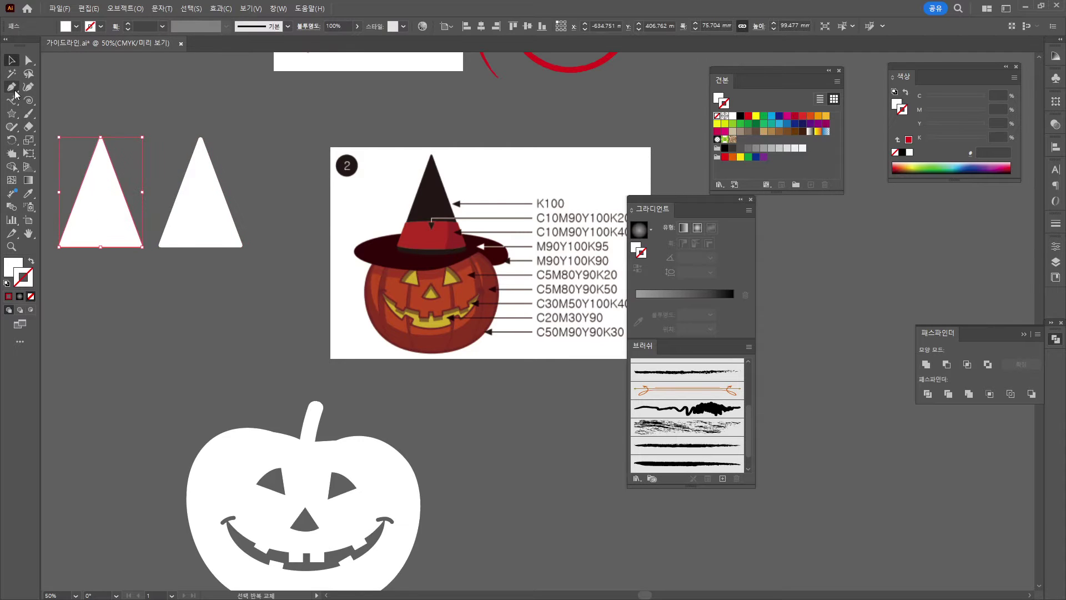
- Draw a gently arched line about 84 mm wide with the Pen tool across the lower part of the duplicated triangle
{"action": "key", "text": "p"}
{"action": "left_click", "coordinate": [67, 201]}
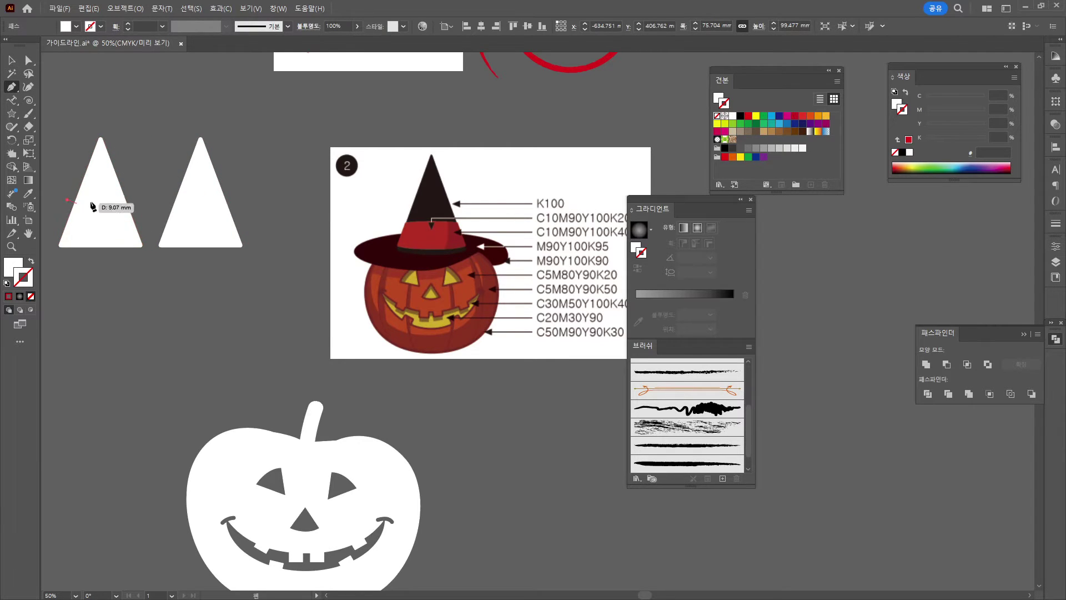
{"action": "left_click_drag", "start_coordinate": [141, 200], "coordinate": [154, 204]}
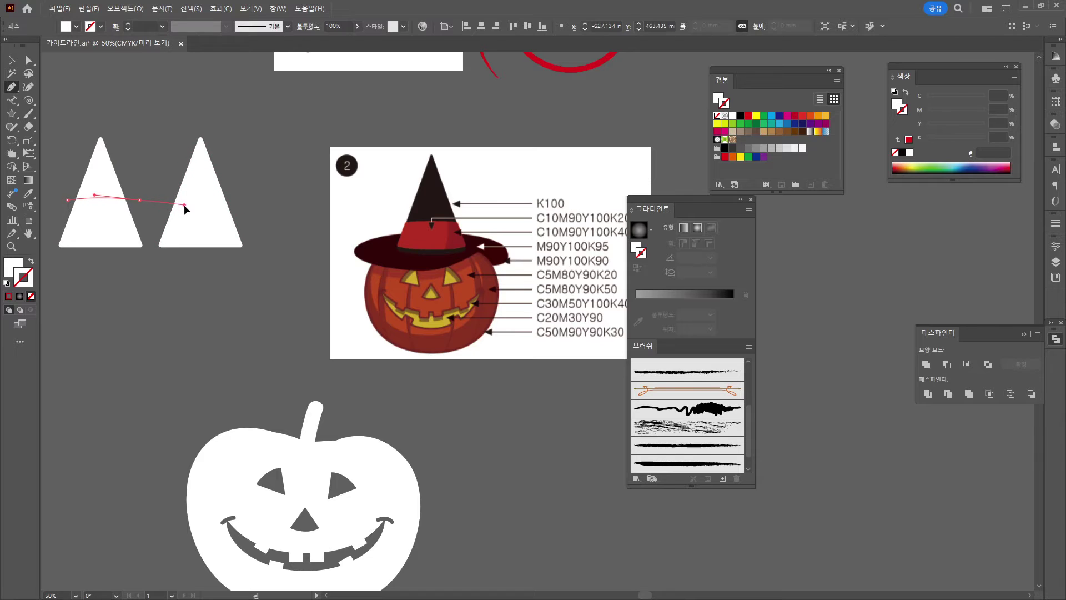
{"action": "left_click", "coordinate": [135, 162], "text": "ctrl"}
{"action": "key", "text": "v"}
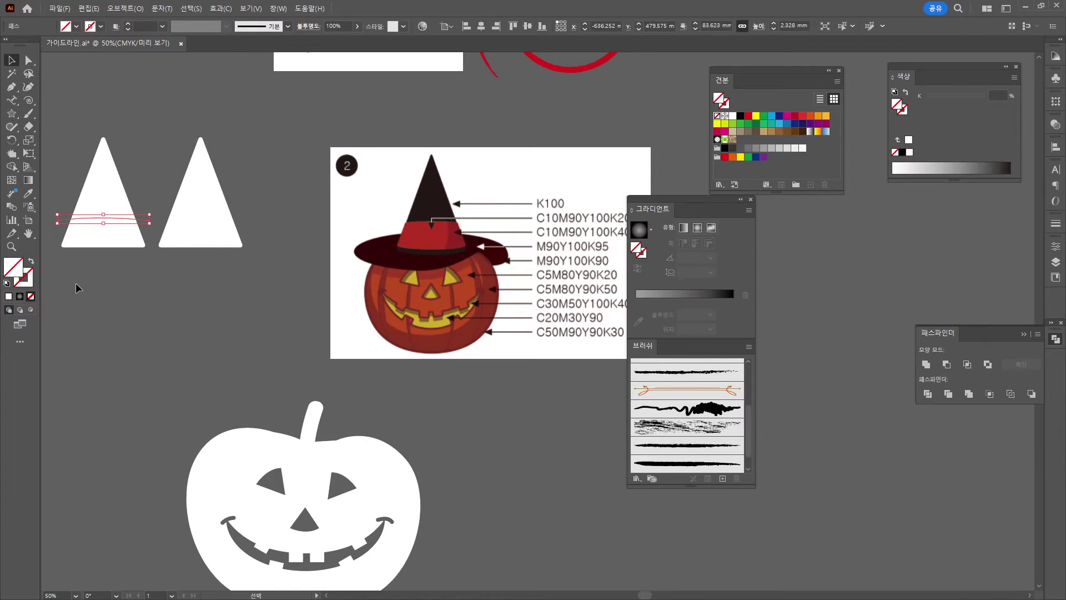
- Divide the duplicated triangle along the arched line, ungroup it, and move its lower piece onto the base of the intact triangle
{"action": "left_click_drag", "start_coordinate": [75, 283], "coordinate": [129, 208]}
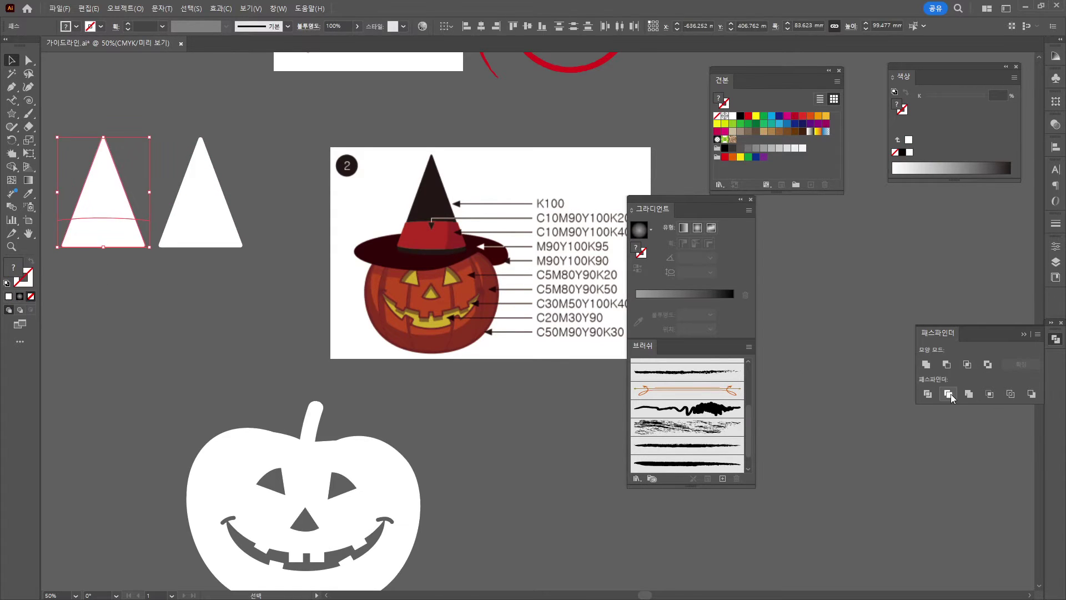
{"action": "left_click", "coordinate": [949, 394]}
{"action": "right_click", "coordinate": [112, 209]}
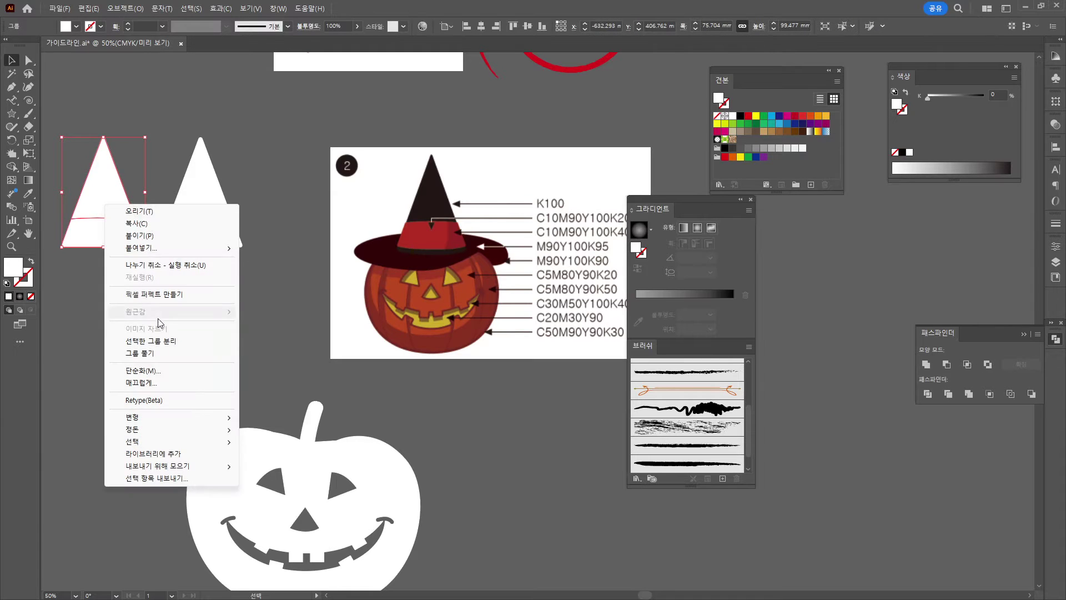
{"action": "left_click", "coordinate": [166, 354]}
{"action": "left_click_drag", "start_coordinate": [126, 247], "coordinate": [214, 245]}
{"action": "left_click", "coordinate": [204, 167], "text": "shift"}
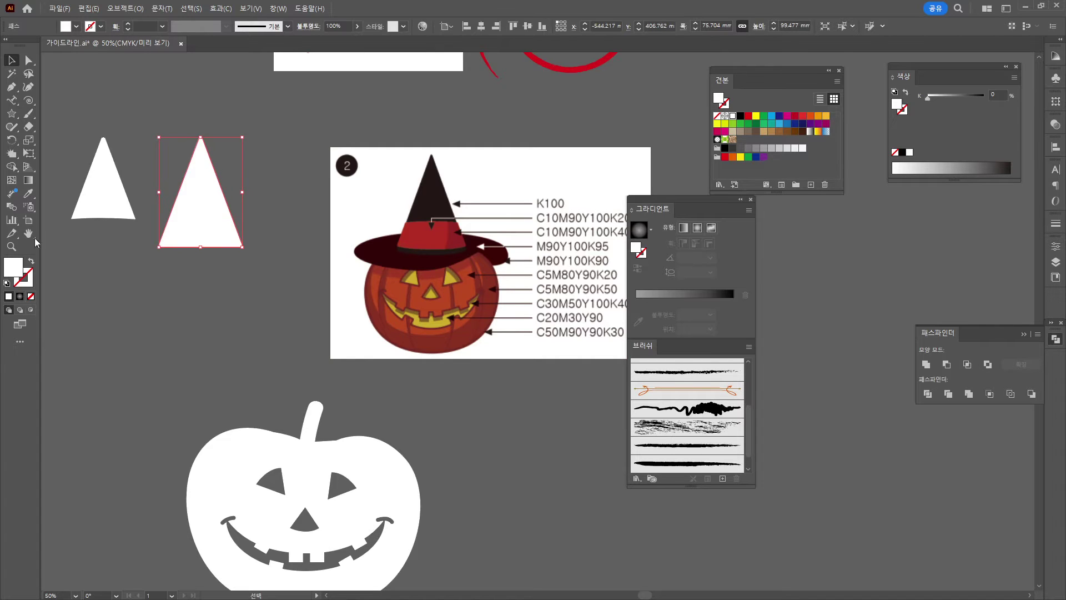
- Fill the intact hat triangle with black and remove its stroke
{"action": "left_click", "coordinate": [7, 283]}
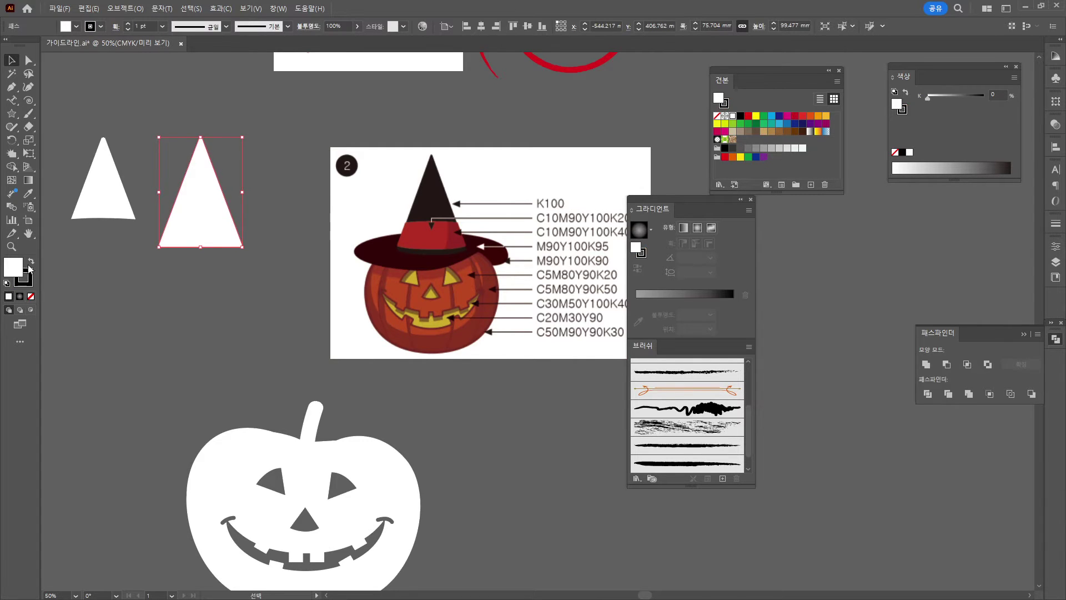
{"action": "left_click", "coordinate": [31, 262]}
{"action": "left_click", "coordinate": [27, 280]}
{"action": "left_click", "coordinate": [31, 296]}
{"action": "left_click", "coordinate": [217, 260]}
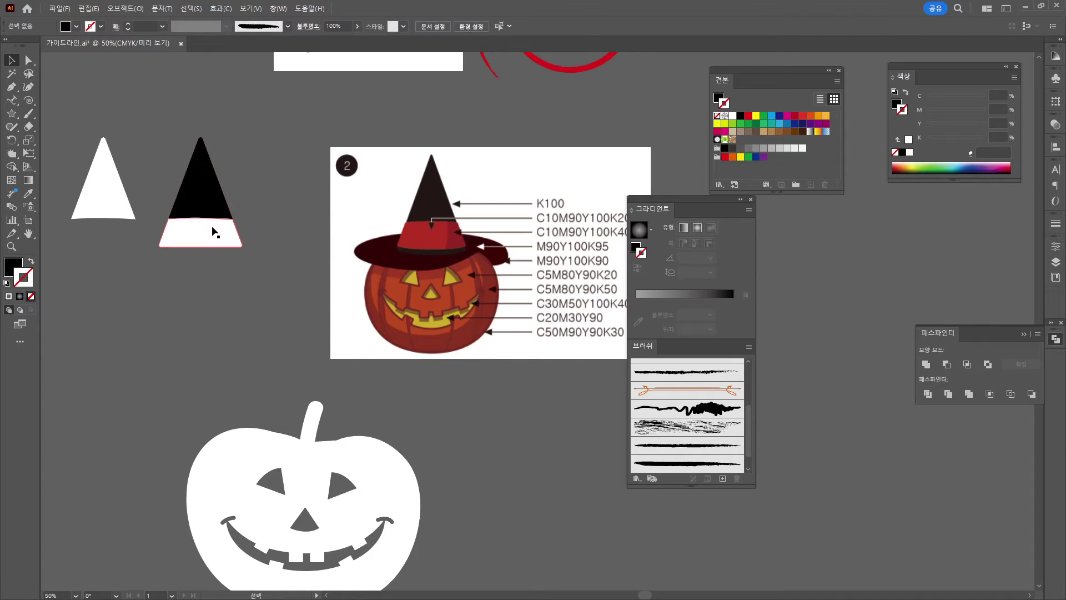
- Fill the hat's lower band with C10 M90 Y100 K20, switching the color sliders from grayscale to CMYK
{"action": "left_click", "coordinate": [214, 232]}
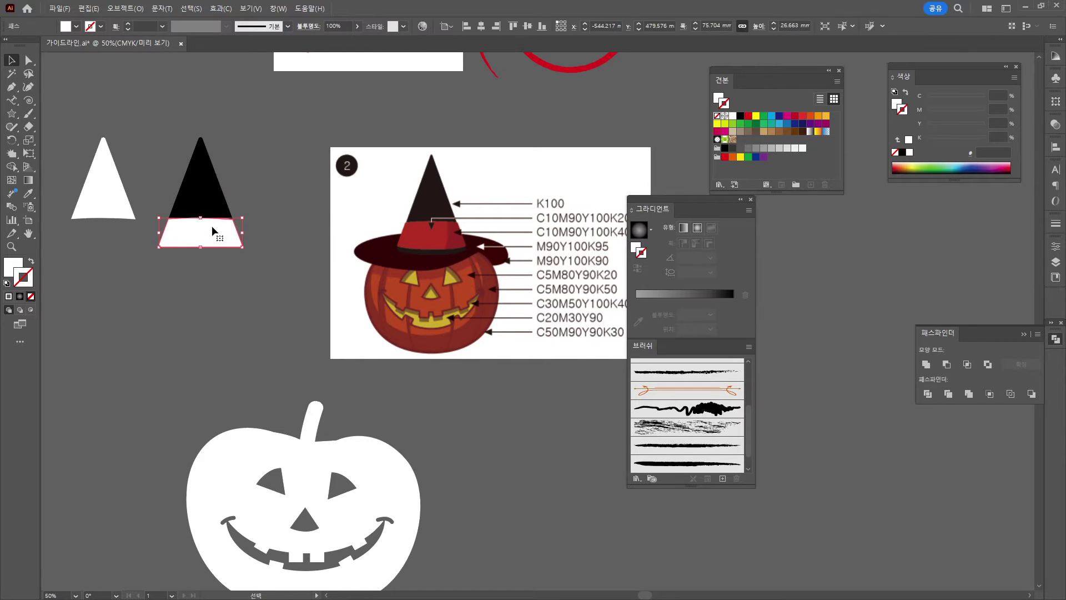
{"action": "double_click", "coordinate": [12, 267]}
{"action": "type", "text": "10"}
{"action": "key", "text": "Tab"}
{"action": "type", "text": "90"}
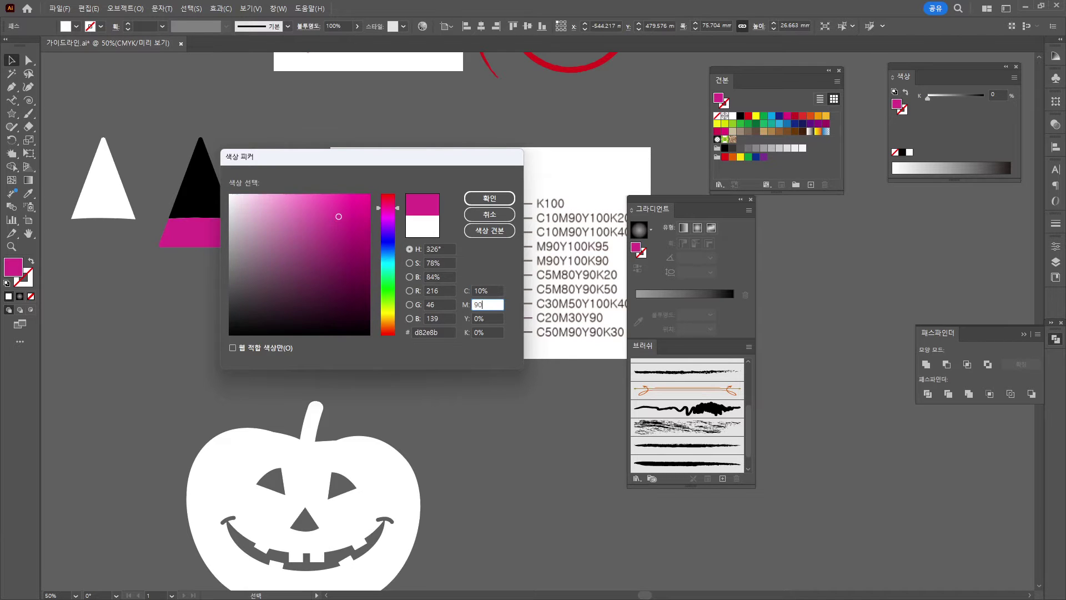
{"action": "key", "text": "Tab"}
{"action": "type", "text": "100"}
{"action": "key", "text": "Tab"}
{"action": "type", "text": "20"}
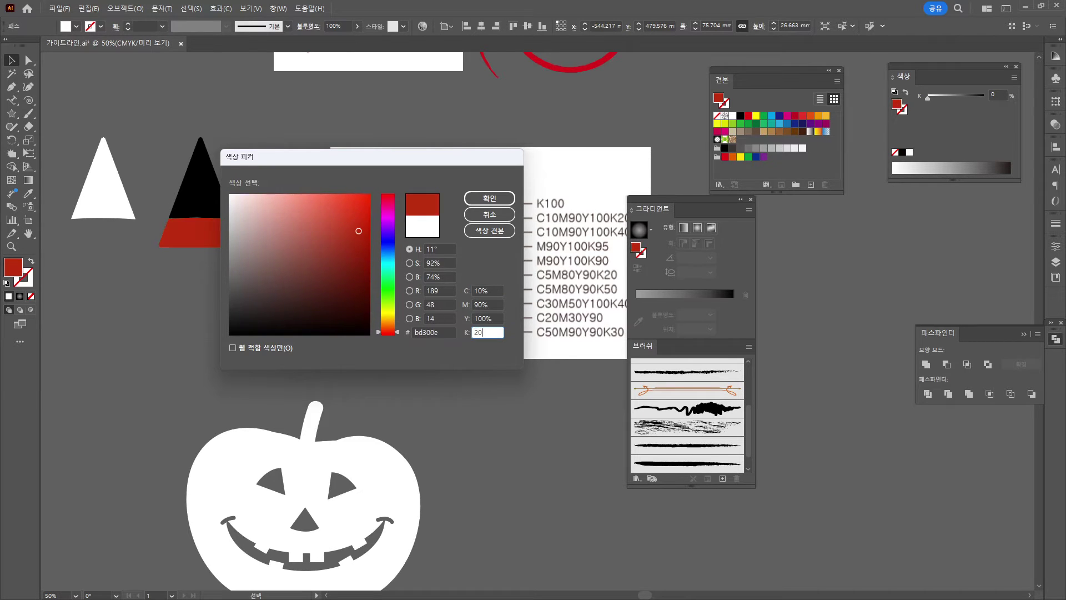
{"action": "key", "text": "Return"}
{"action": "left_click", "coordinate": [1015, 77]}
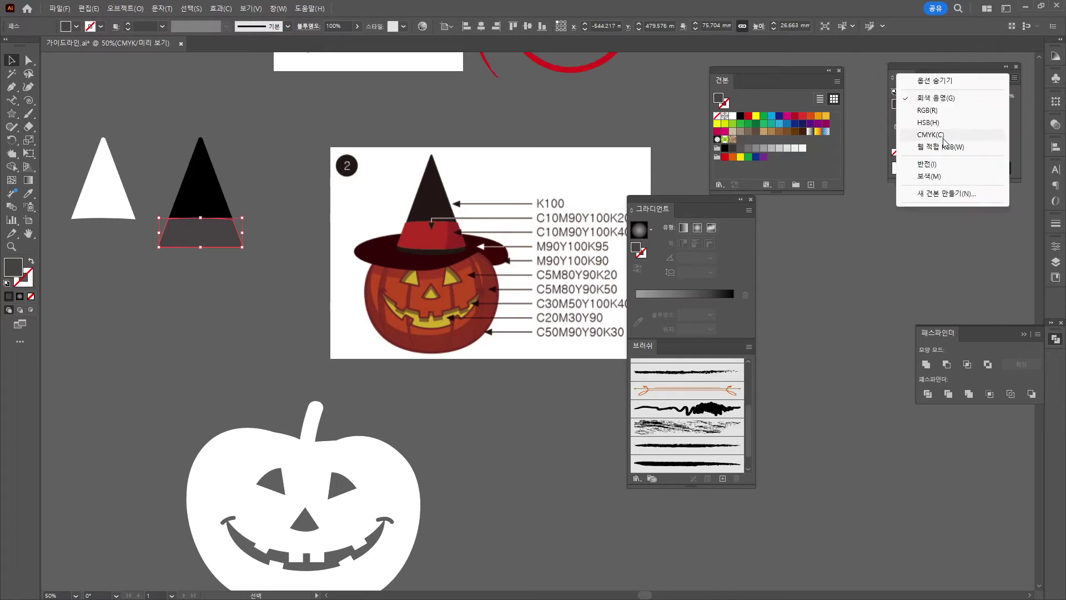
{"action": "left_click", "coordinate": [928, 111]}
{"action": "left_click", "coordinate": [250, 186]}
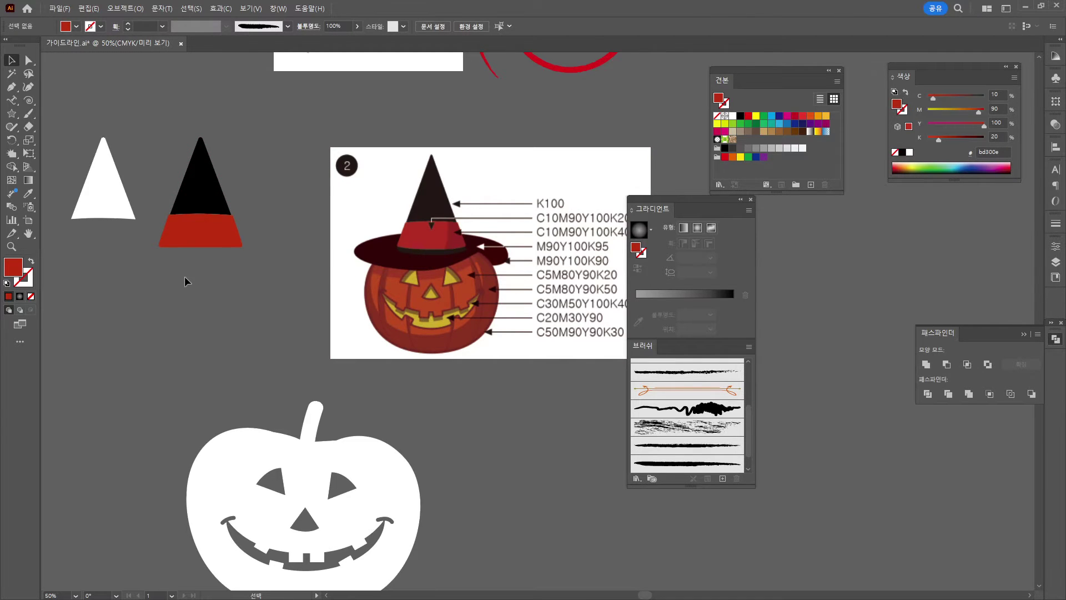
- Add a thin K100 black strip along the lower edge of the red hat band
{"action": "left_click", "coordinate": [200, 206]}
{"action": "left_click_drag", "start_coordinate": [202, 249], "coordinate": [203, 253]}
{"action": "left_click", "coordinate": [287, 205]}
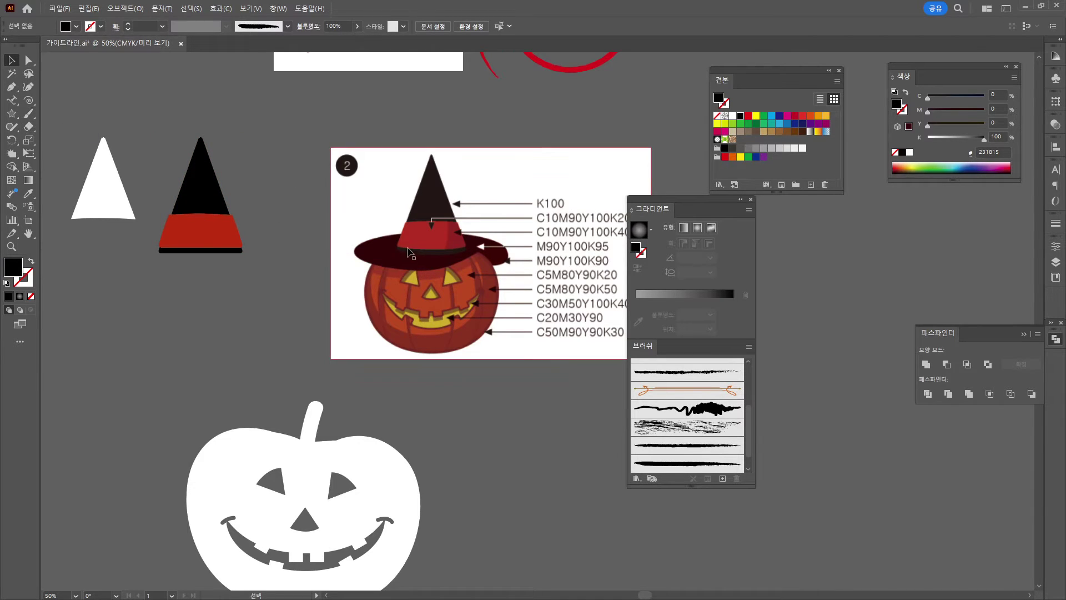
- Draw a flat black ellipse about 76 × 8 mm below the red hat band and nudge it up to round the hat's base
{"action": "left_click", "coordinate": [11, 113]}
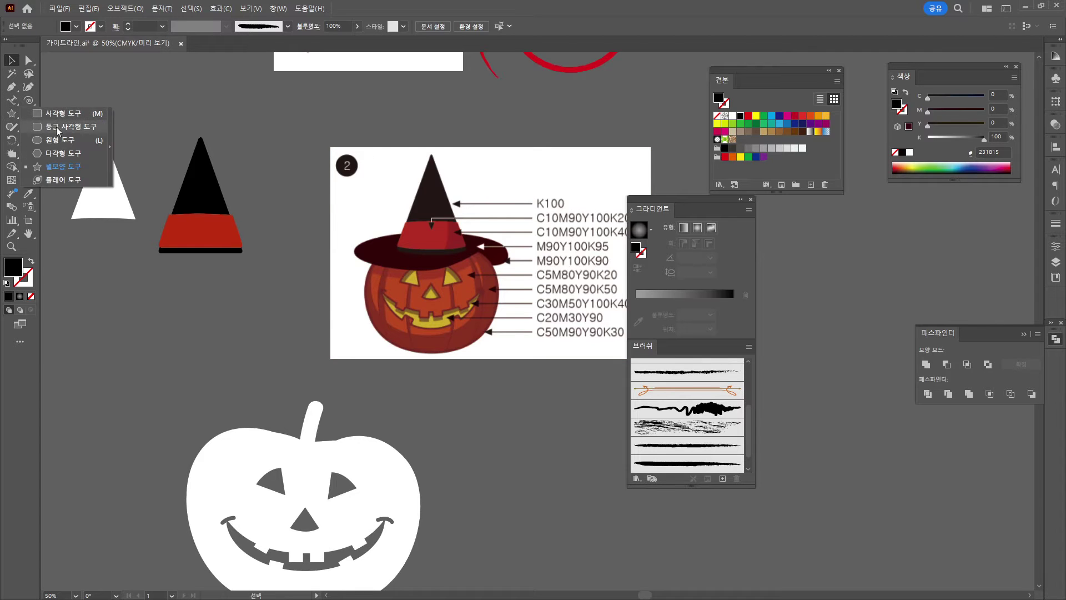
{"action": "left_click", "coordinate": [61, 140]}
{"action": "left_click_drag", "start_coordinate": [159, 250], "coordinate": [242, 259]}
{"action": "key", "text": "v"}
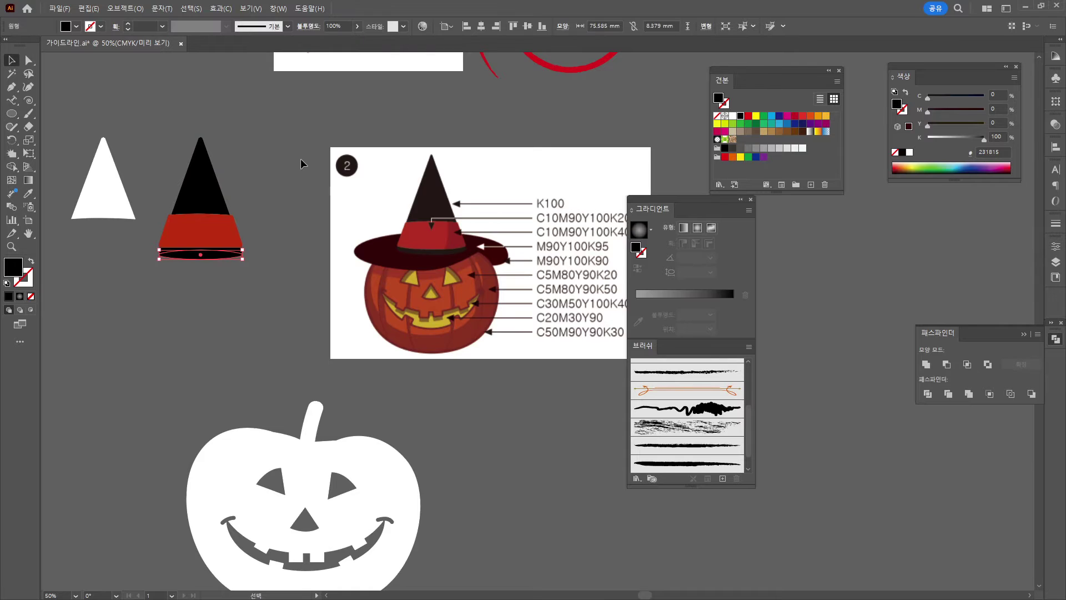
{"action": "scroll", "coordinate": [255, 105], "scroll_direction": "up", "scroll_amount": 1, "text": "alt"}
{"action": "scroll", "coordinate": [255, 211], "scroll_direction": "up", "scroll_amount": 1, "text": "alt"}
{"action": "scroll", "coordinate": [212, 353], "scroll_direction": "up", "scroll_amount": 1, "text": "alt"}
{"action": "left_click", "coordinate": [369, 309]}
{"action": "left_click_drag", "start_coordinate": [290, 327], "coordinate": [292, 320]}
{"action": "left_click", "coordinate": [399, 267]}
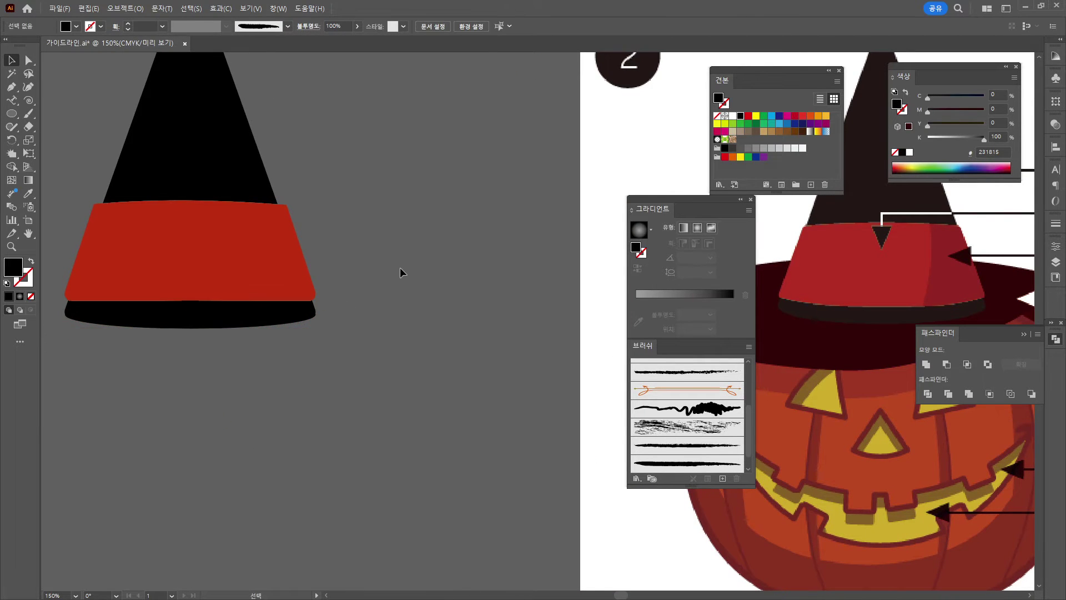
{"action": "scroll", "coordinate": [389, 217], "scroll_direction": "down", "scroll_amount": 2, "text": "alt"}
{"action": "left_click_drag", "start_coordinate": [400, 255], "coordinate": [339, 243]}
- Set the red hat band to Draw Inside mode and prepare the Blob Brush with the color C10 M90 Y100 K40
{"action": "left_click", "coordinate": [256, 219]}
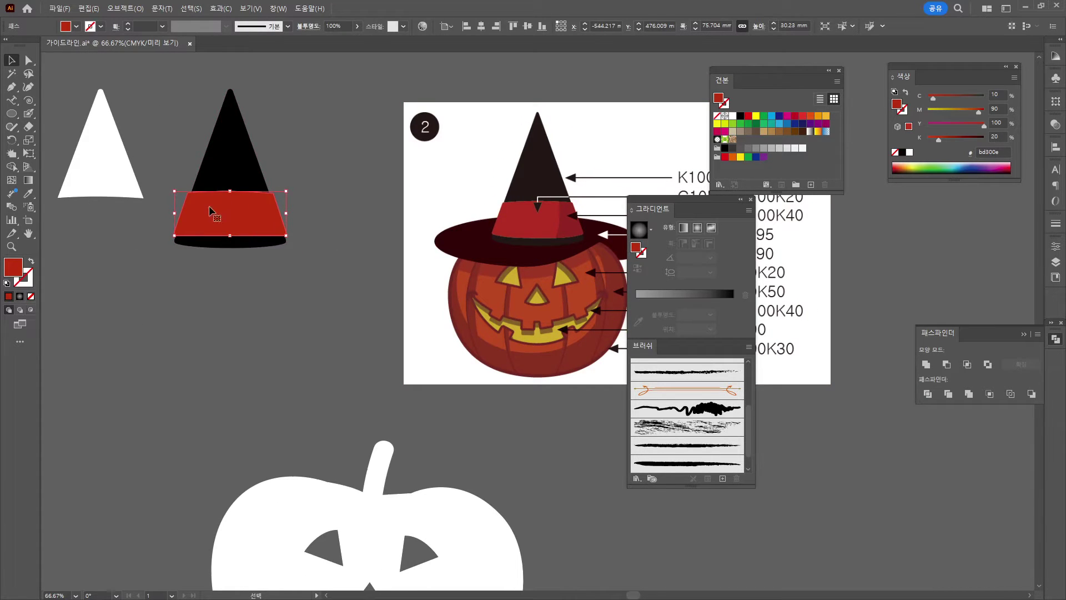
{"action": "left_click", "coordinate": [31, 310]}
{"action": "left_click", "coordinate": [29, 113]}
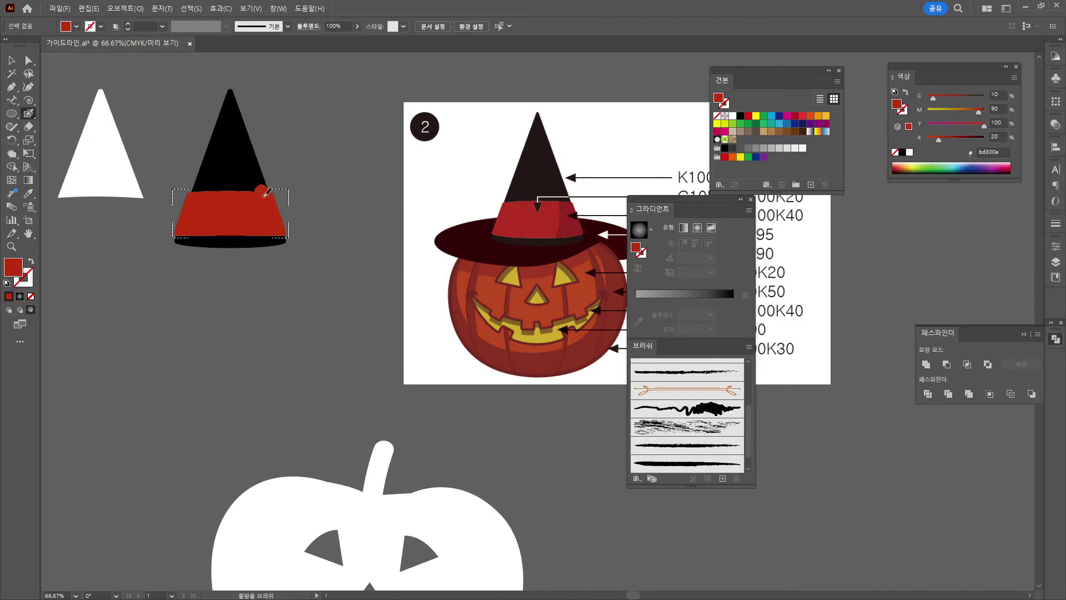
{"action": "key", "text": "ctrl+z"}
{"action": "key", "text": "shift+x"}
{"action": "key", "text": "shift+x"}
{"action": "double_click", "coordinate": [13, 268]}
{"action": "left_click", "coordinate": [476, 333]}
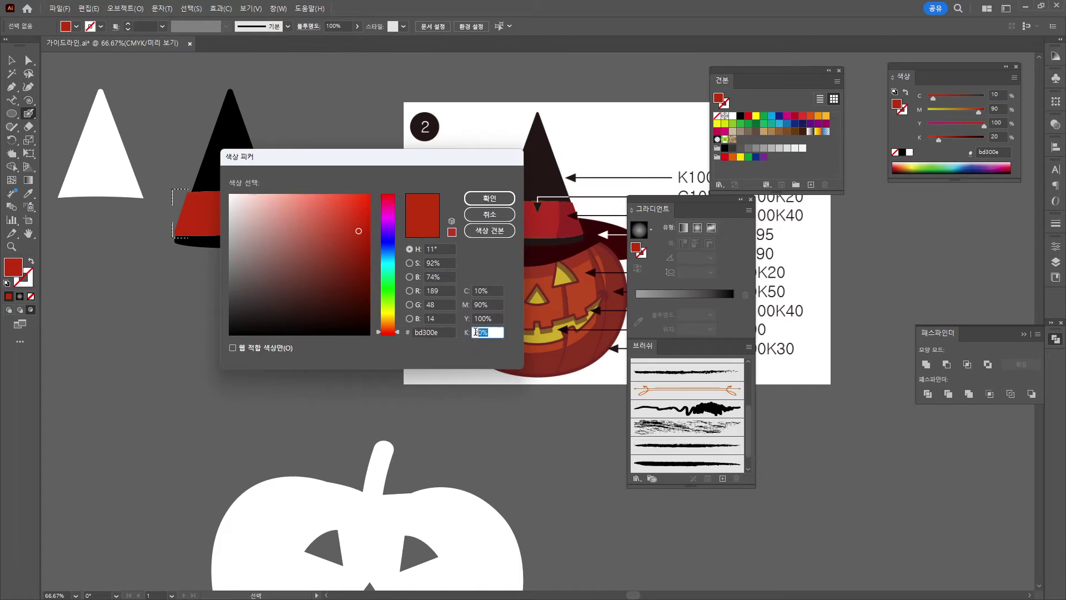
{"action": "type", "text": "49"}
{"action": "key", "text": "BackSpace"}
{"action": "type", "text": "0"}
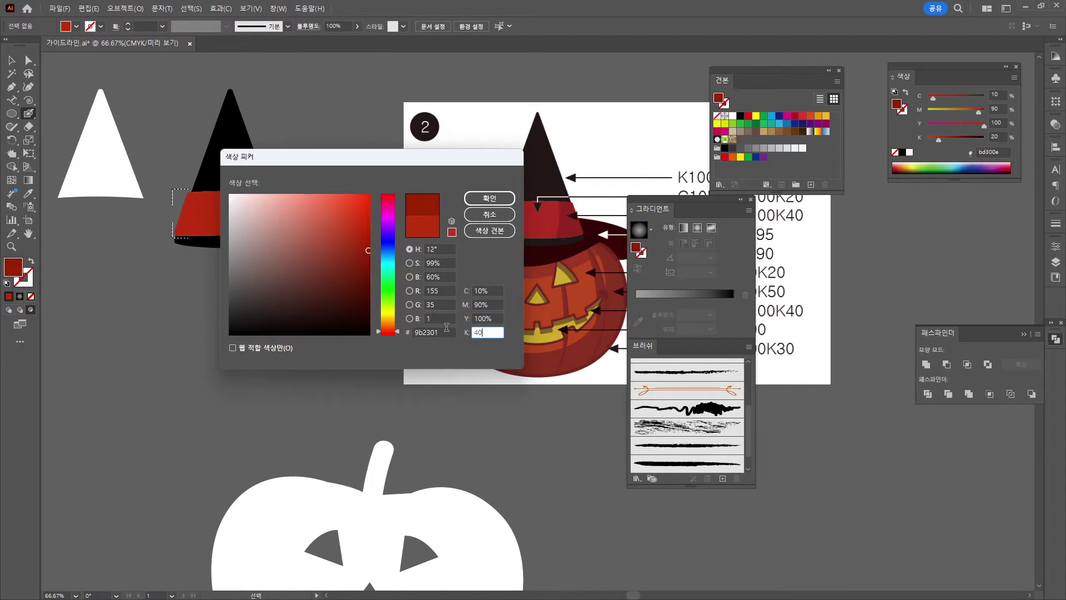
{"action": "key", "text": "Return"}
- Paint the darker shading over the right side of the red hat band and return to normal drawing mode
{"action": "left_click_drag", "start_coordinate": [261, 189], "coordinate": [246, 236]}
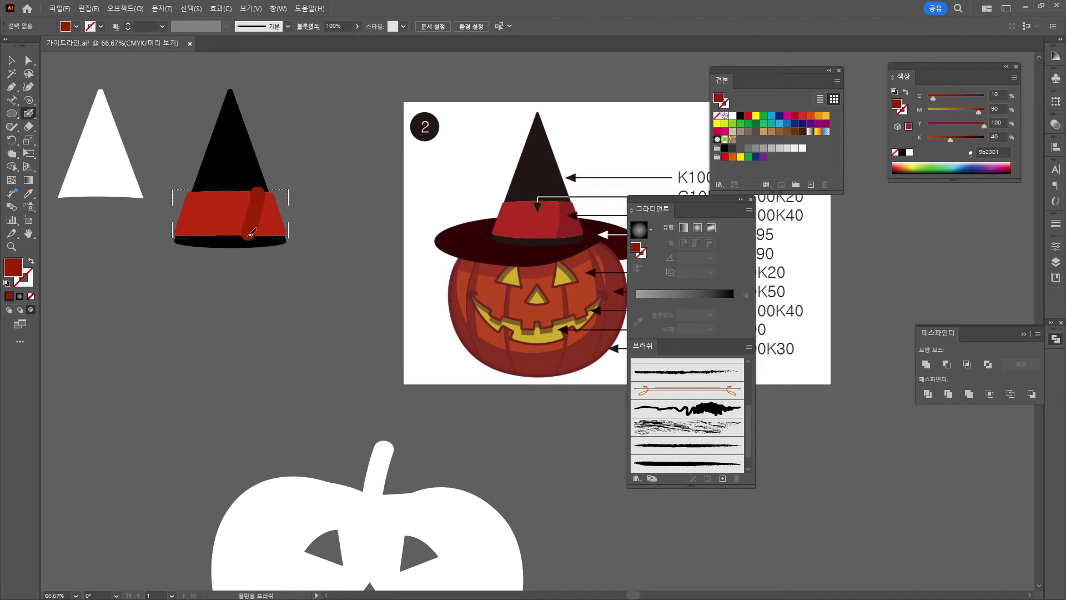
{"action": "mouse_move", "coordinate": [276, 195]}
{"action": "left_mouse_down"}
{"action": "mouse_move", "coordinate": [263, 234]}
{"action": "mouse_move", "coordinate": [286, 225]}
{"action": "left_mouse_up"}
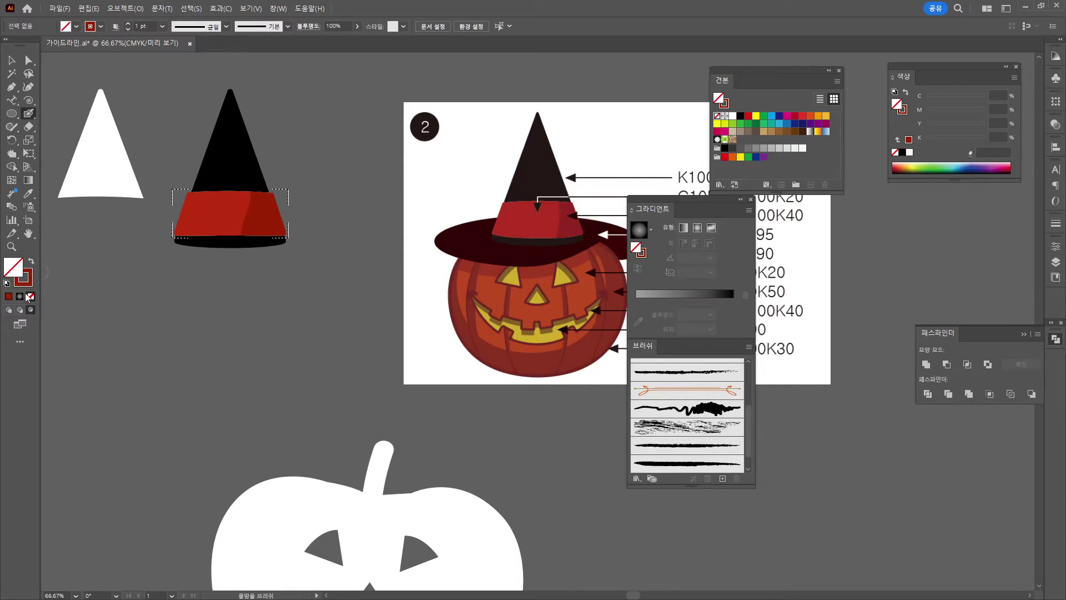
{"action": "left_click", "coordinate": [9, 310]}
{"action": "left_click", "coordinate": [9, 62]}
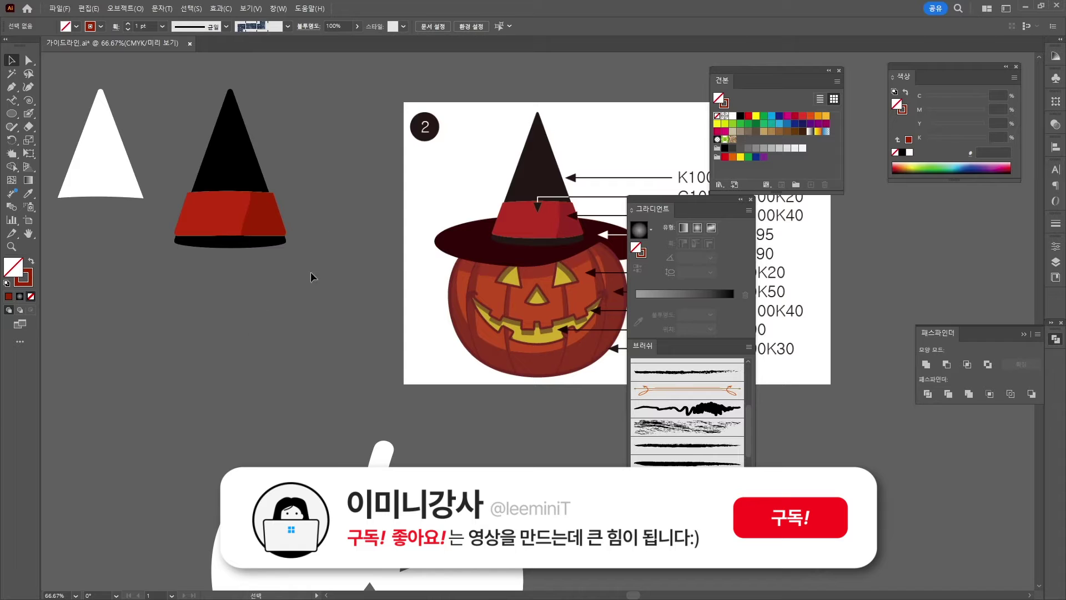
- Delete the leftover white triangle beside the hat
{"action": "left_click_drag", "start_coordinate": [99, 167], "coordinate": [136, 405]}
{"action": "key", "text": "Delete"}
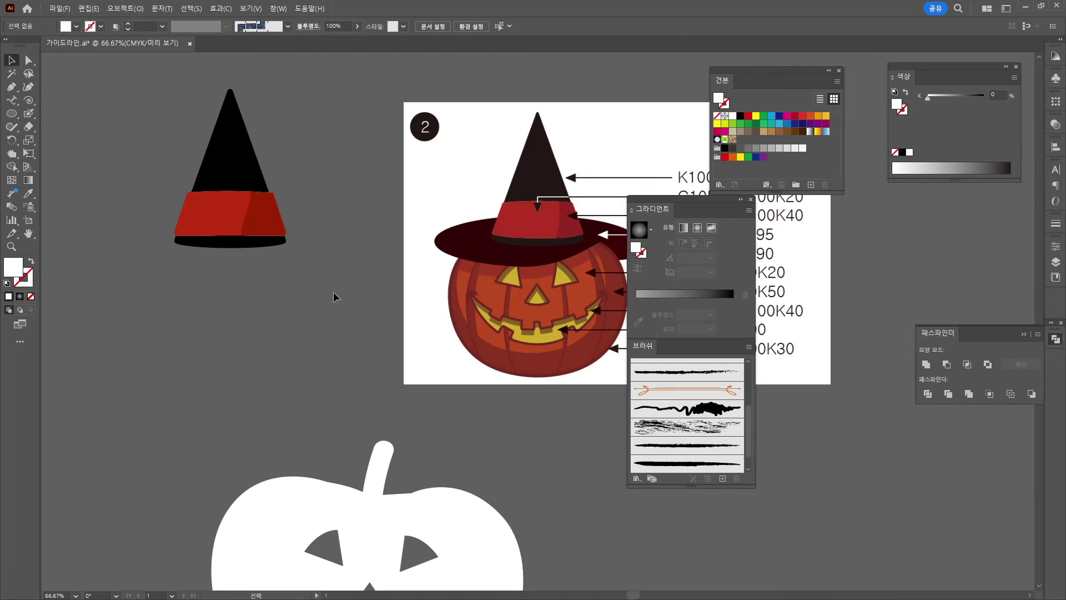
{"action": "left_click_drag", "start_coordinate": [357, 225], "coordinate": [305, 176]}
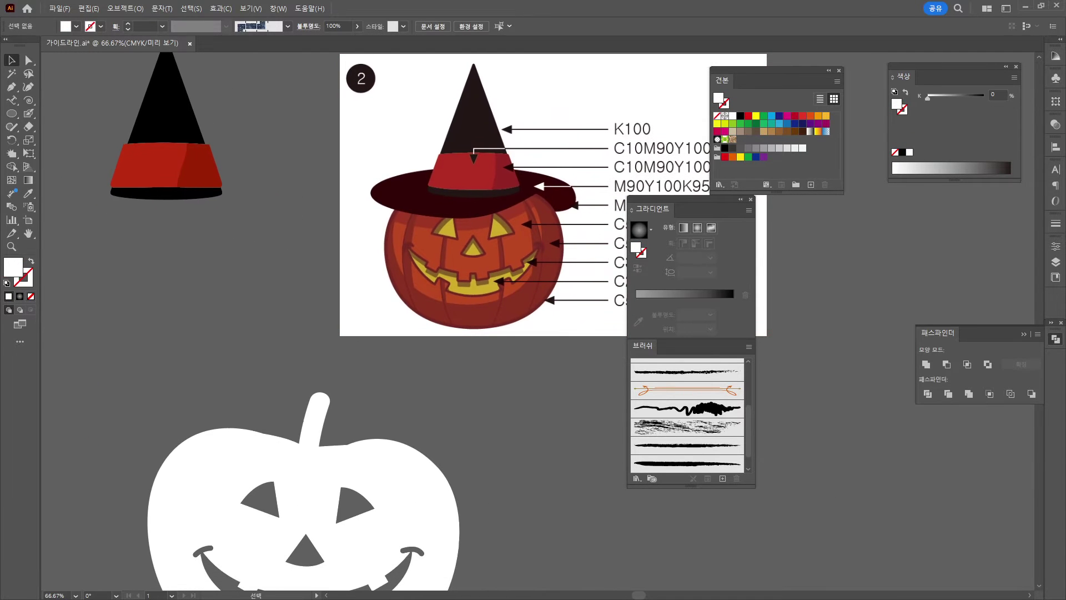
- Draw a curved hat brim about 153 × 49 mm with the Pen tool and send it behind the hat
{"action": "left_click", "coordinate": [11, 89]}
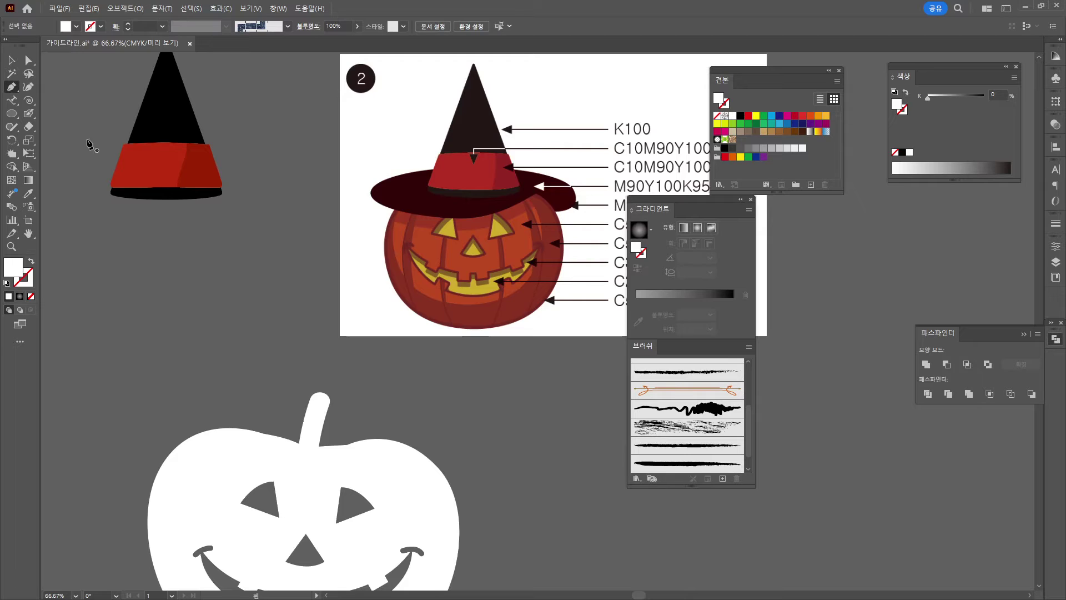
{"action": "left_click", "coordinate": [134, 159]}
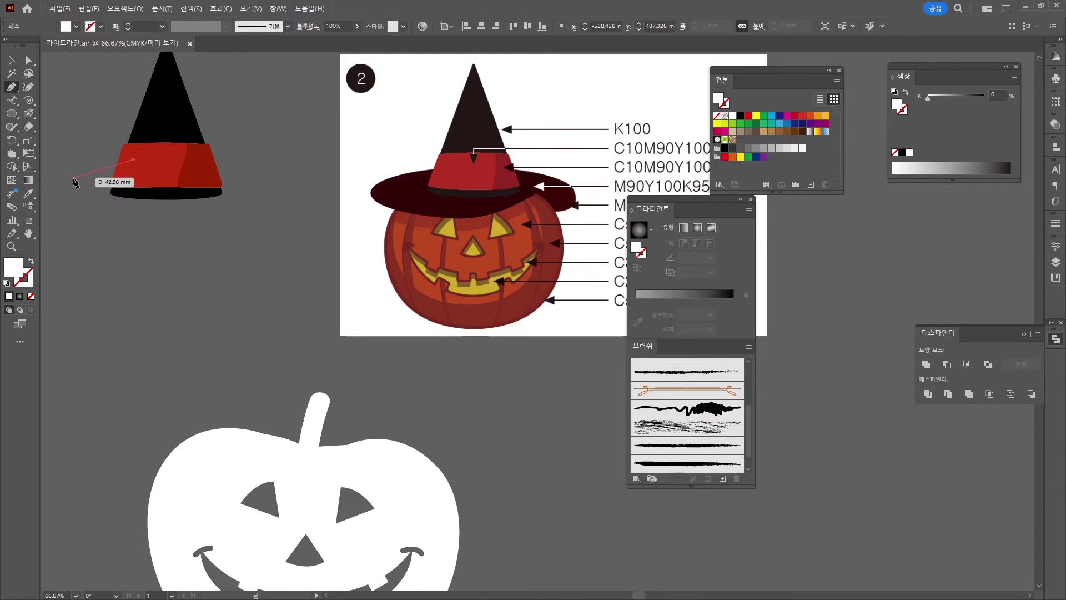
{"action": "left_click_drag", "start_coordinate": [51, 188], "coordinate": [55, 221]}
{"action": "left_click_drag", "start_coordinate": [127, 230], "coordinate": [269, 232]}
{"action": "left_click_drag", "start_coordinate": [267, 230], "coordinate": [184, 236]}
{"action": "left_click_drag", "start_coordinate": [224, 219], "coordinate": [246, 206]}
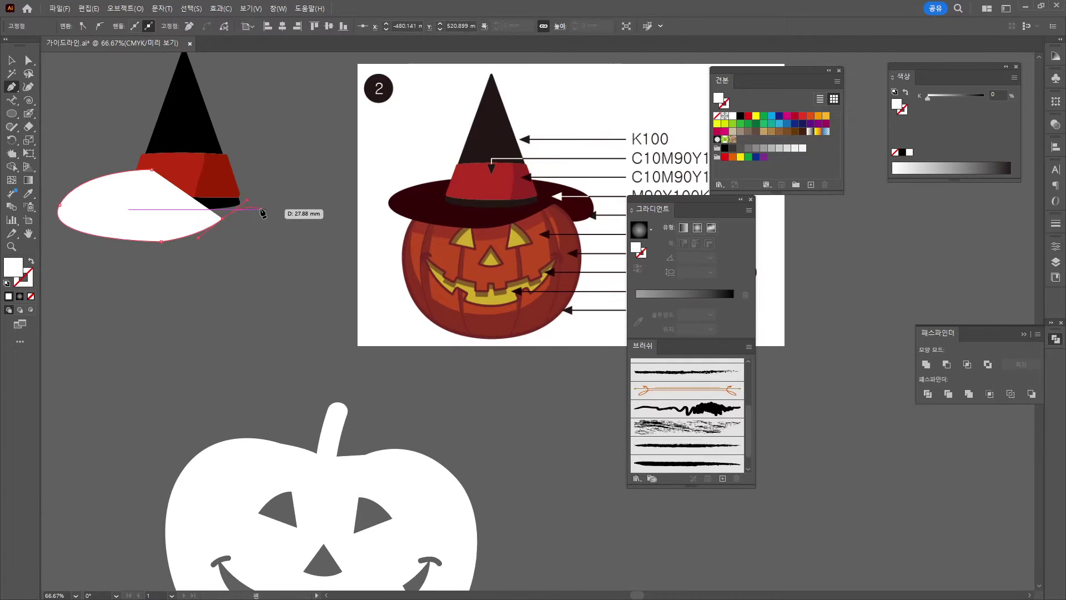
{"action": "left_click", "coordinate": [282, 200]}
{"action": "left_click_drag", "start_coordinate": [220, 169], "coordinate": [175, 167]}
{"action": "left_click", "coordinate": [153, 174]}
{"action": "key", "text": "v"}
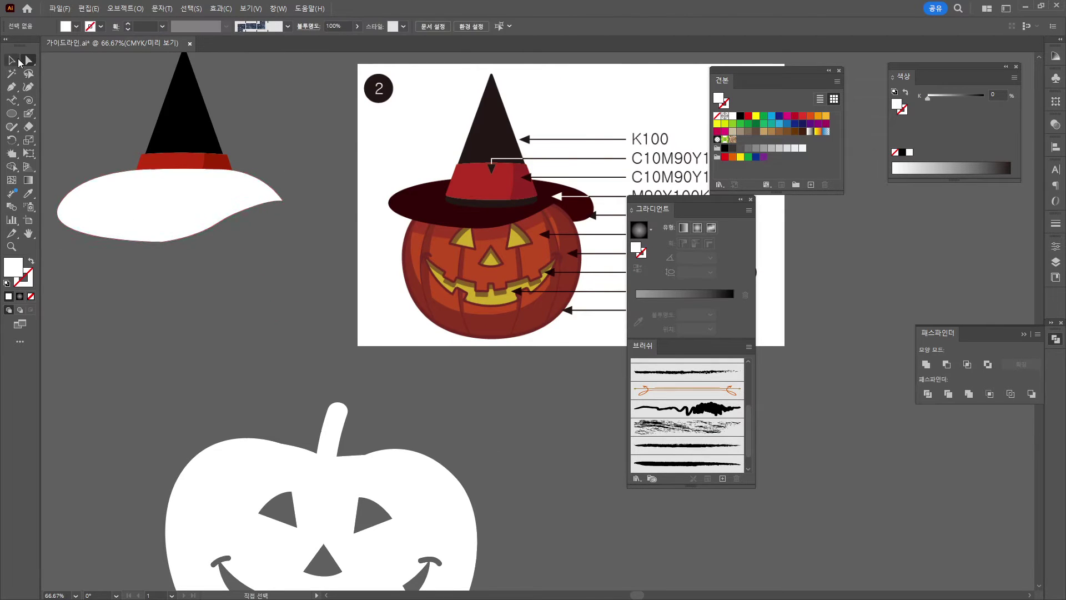
{"action": "key", "text": "ctrl+shift+bracketleft"}
- Try to fill the hat brim with M90 Y100 K95
{"action": "double_click", "coordinate": [13, 267]}
{"action": "left_click", "coordinate": [487, 304]}
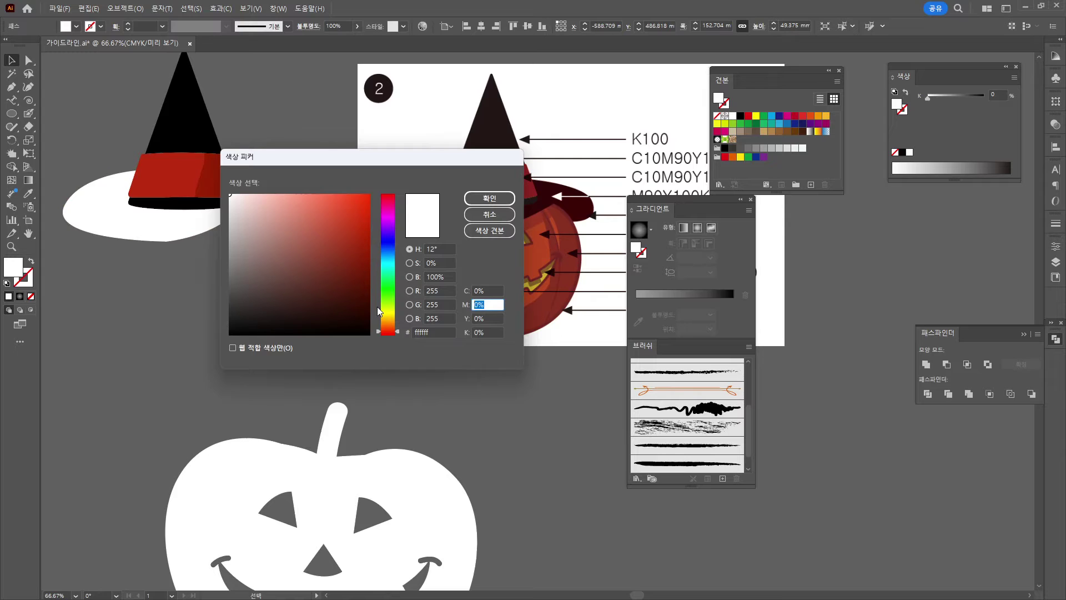
{"action": "type", "text": "90"}
{"action": "key", "text": "Tab"}
{"action": "type", "text": "100"}
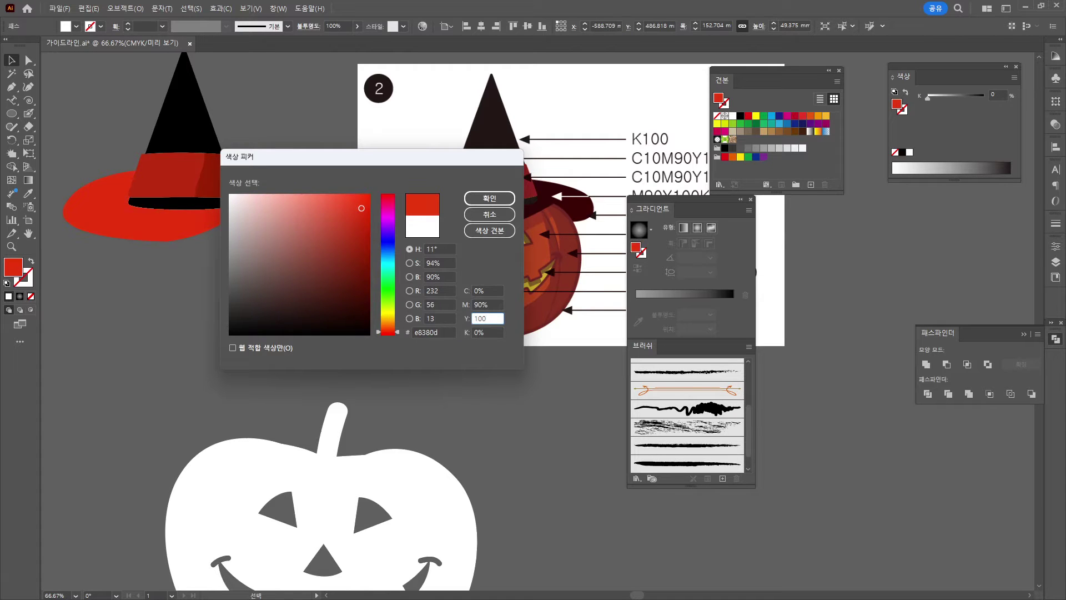
{"action": "key", "text": "Tab"}
{"action": "type", "text": "100"}
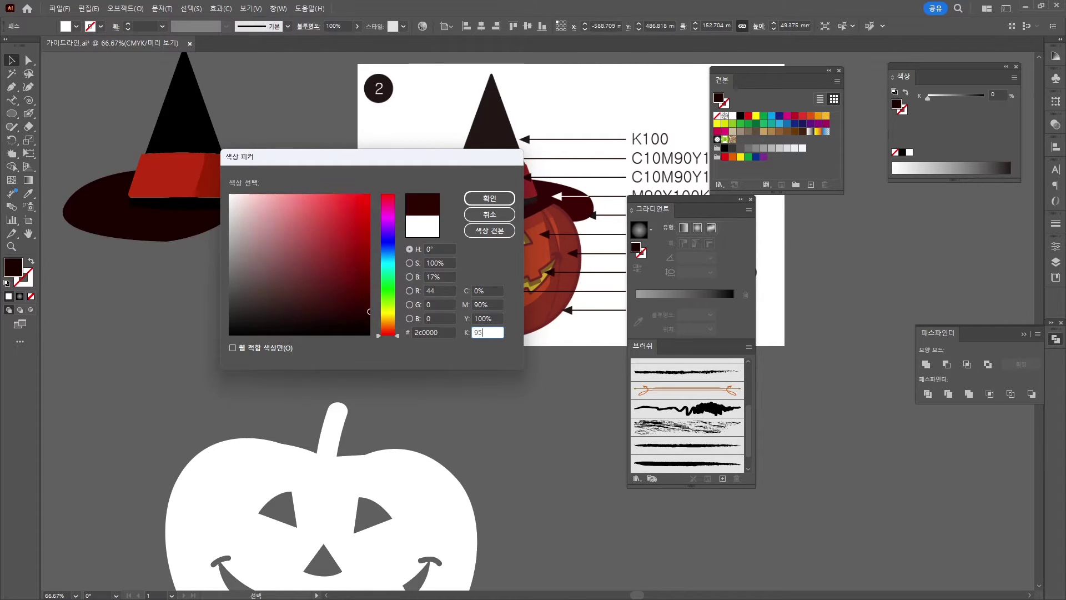
{"action": "key", "text": "Return"}
- Raise the lower edge of the hat brim to reduce its height to about 45 mm
{"action": "left_click", "coordinate": [185, 276]}
{"action": "left_click", "coordinate": [175, 240]}
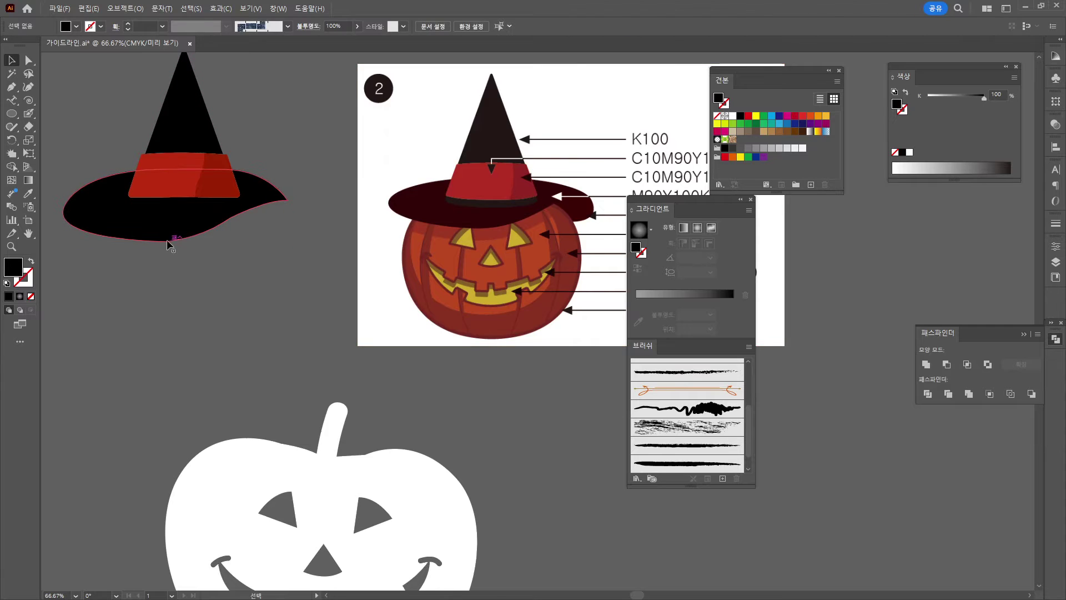
{"action": "left_click_drag", "start_coordinate": [175, 240], "coordinate": [177, 236]}
{"action": "left_click", "coordinate": [212, 268]}
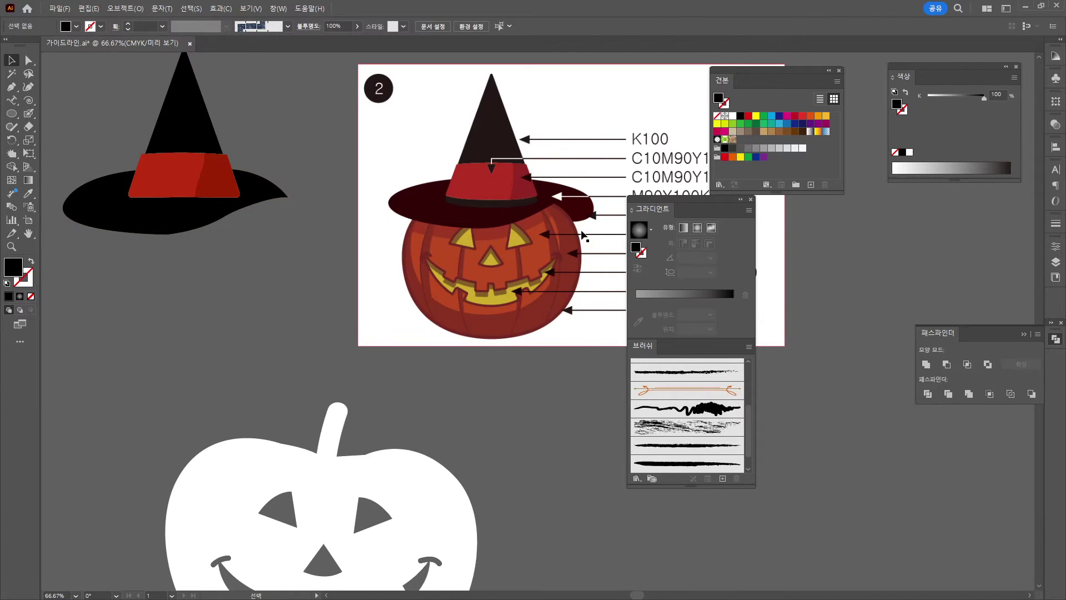
- Draw a folded tip at the brim's right end with the Pen tool, shorten it to about 28 mm high, and place it behind the brim
{"action": "left_click", "coordinate": [11, 87]}
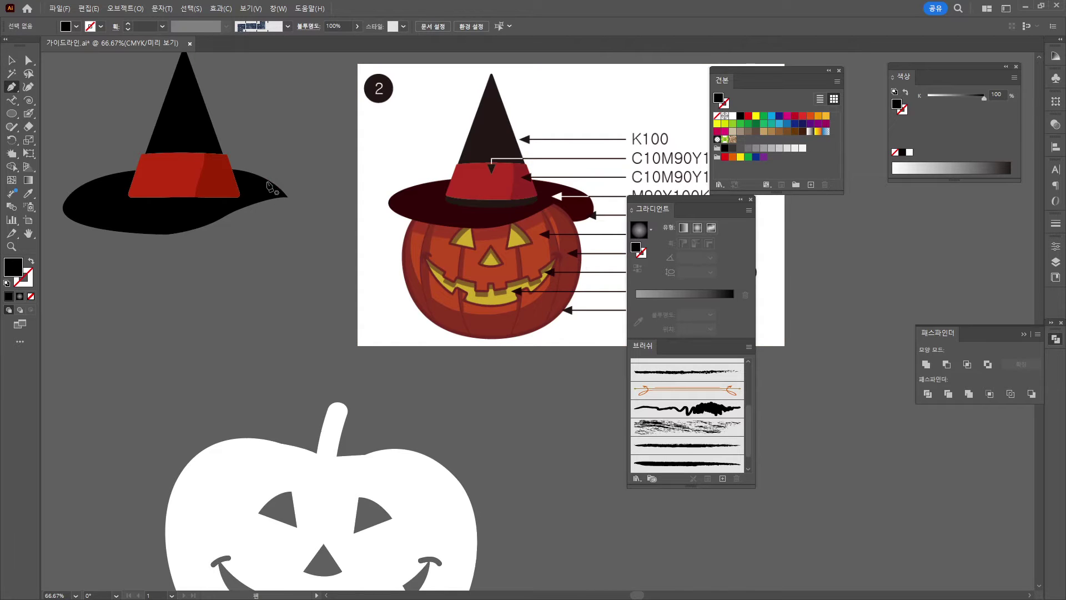
{"action": "left_click", "coordinate": [269, 181]}
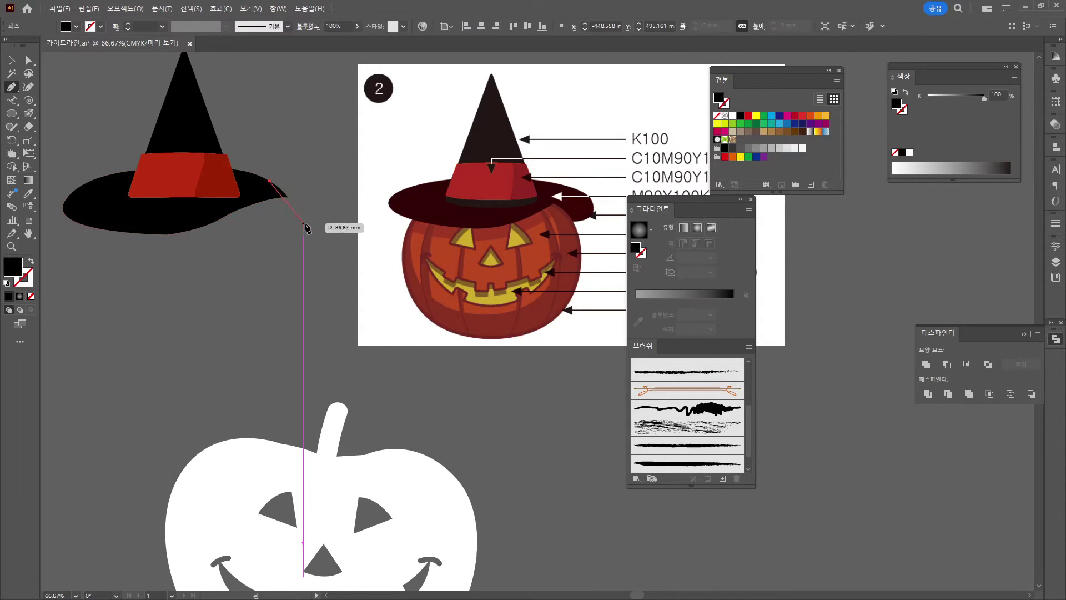
{"action": "left_click_drag", "start_coordinate": [303, 233], "coordinate": [301, 258]}
{"action": "left_click", "coordinate": [219, 213]}
{"action": "left_click", "coordinate": [270, 182]}
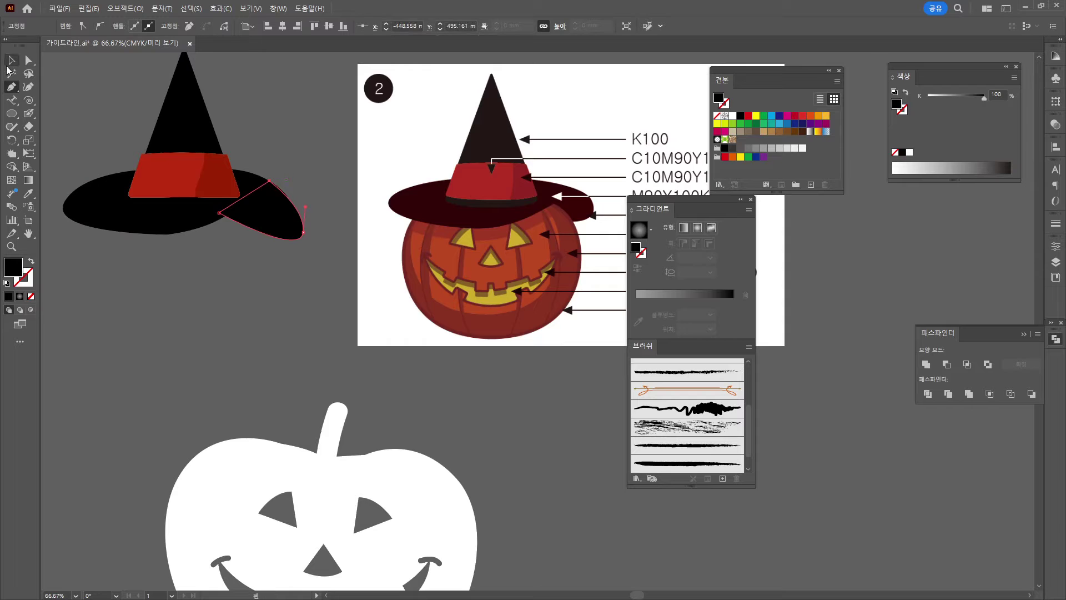
{"action": "left_click", "coordinate": [11, 60]}
{"action": "left_click_drag", "start_coordinate": [301, 237], "coordinate": [298, 221]}
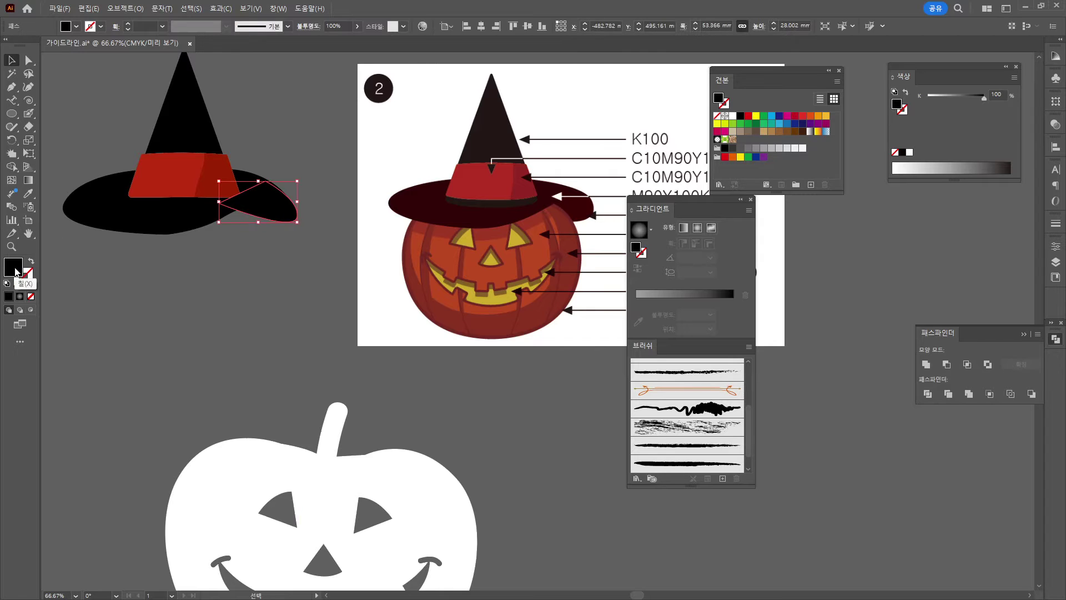
- Fill the folded brim tip with M90 Y100 K90, switching the color sliders from grayscale to CMYK
{"action": "double_click", "coordinate": [16, 272]}
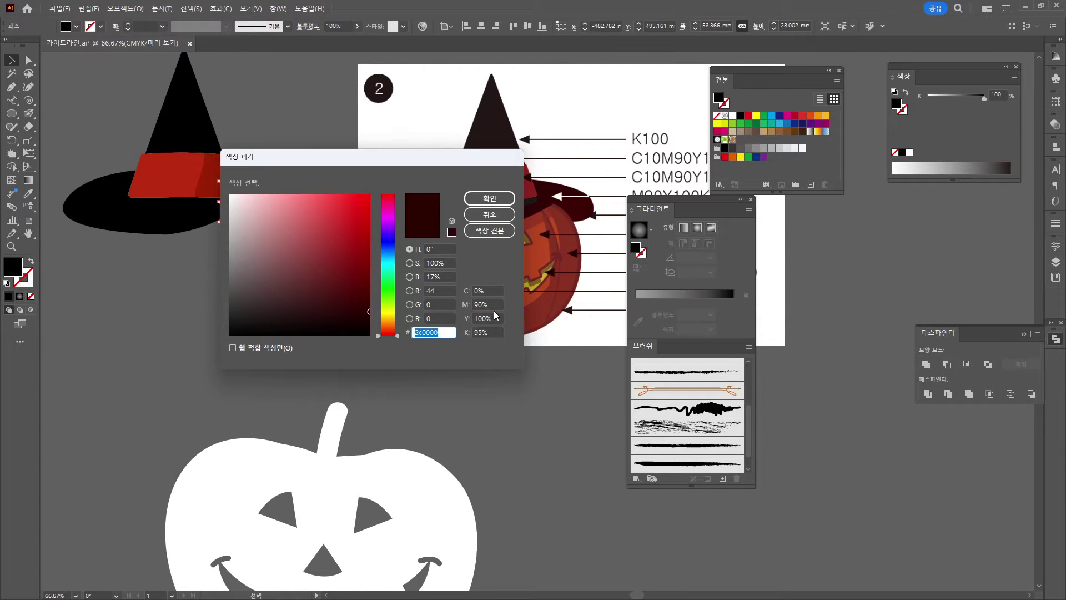
{"action": "left_click", "coordinate": [1014, 77]}
{"action": "left_click", "coordinate": [937, 133]}
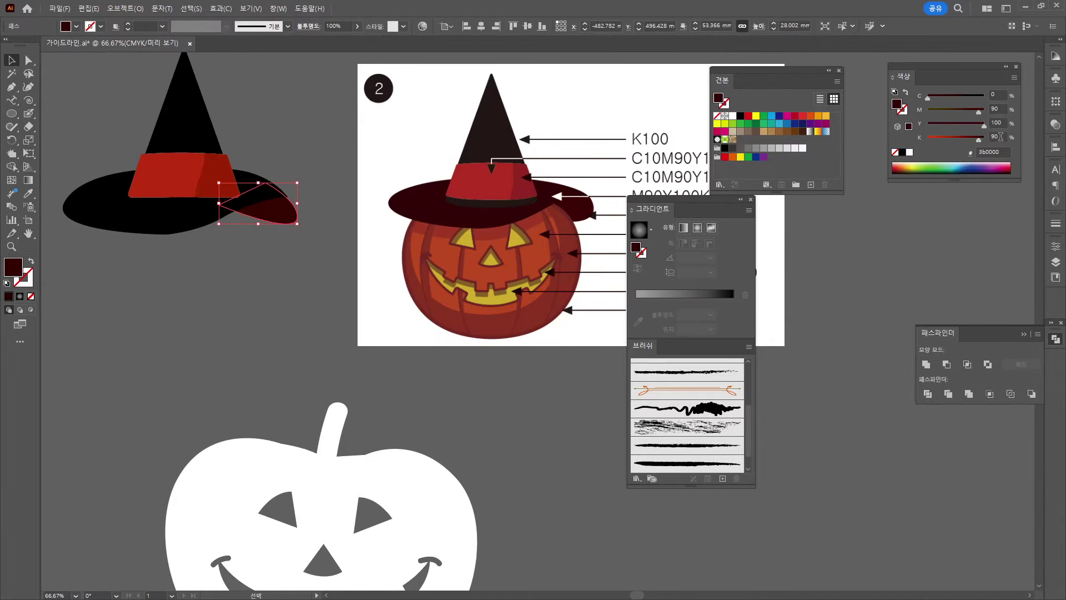
{"action": "left_click", "coordinate": [979, 139]}
{"action": "left_click", "coordinate": [85, 107]}
- Fill the main hat brim with C0 M90 Y100 K95
{"action": "left_click", "coordinate": [111, 211]}
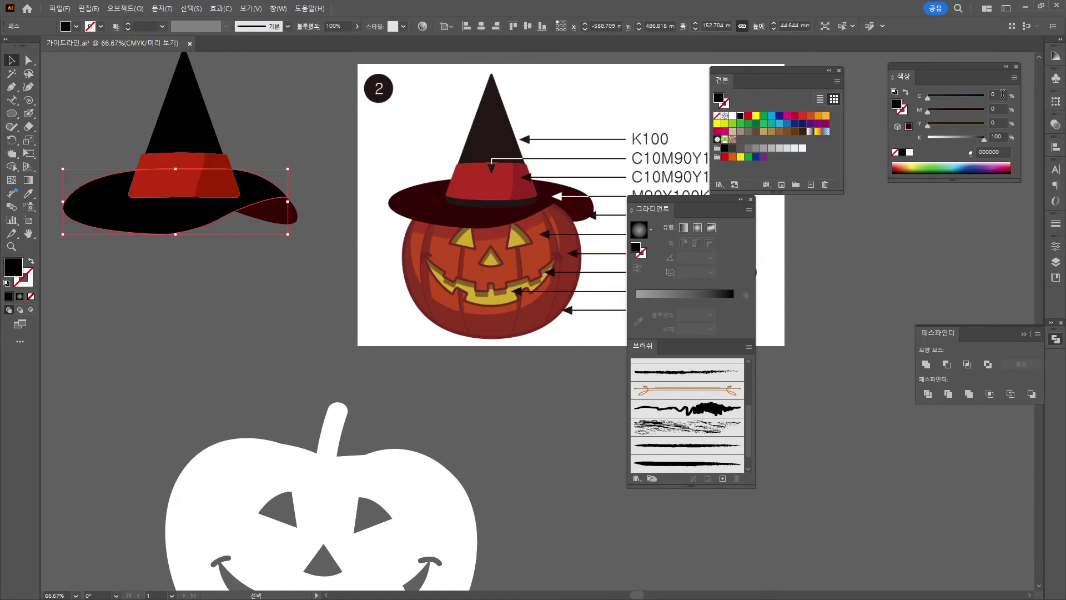
{"action": "type", "text": "3"}
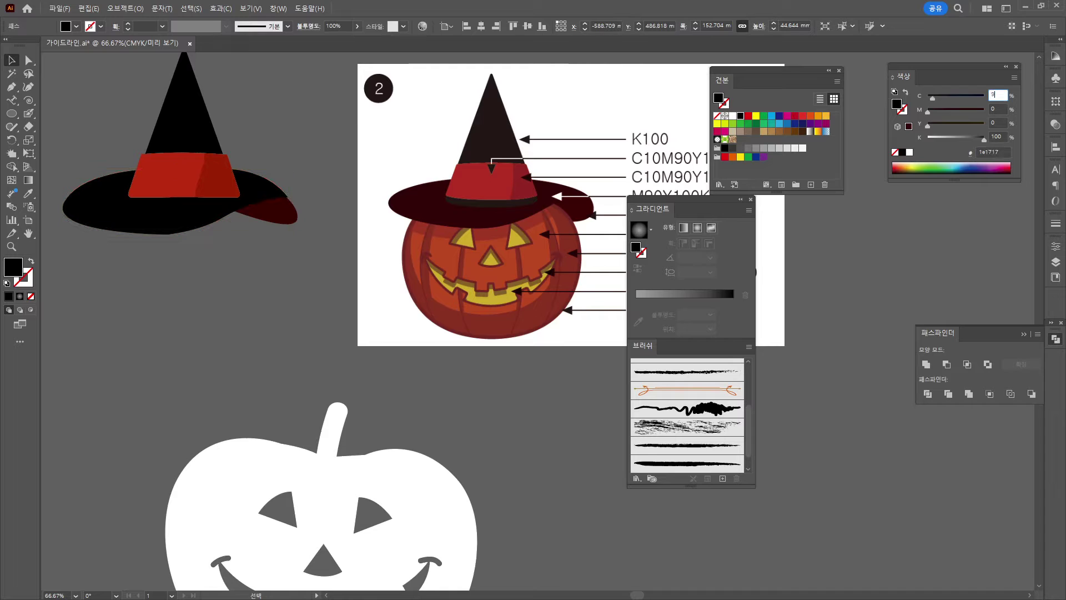
{"action": "type", "text": "0"}
{"action": "key", "text": "Tab"}
{"action": "type", "text": "90"}
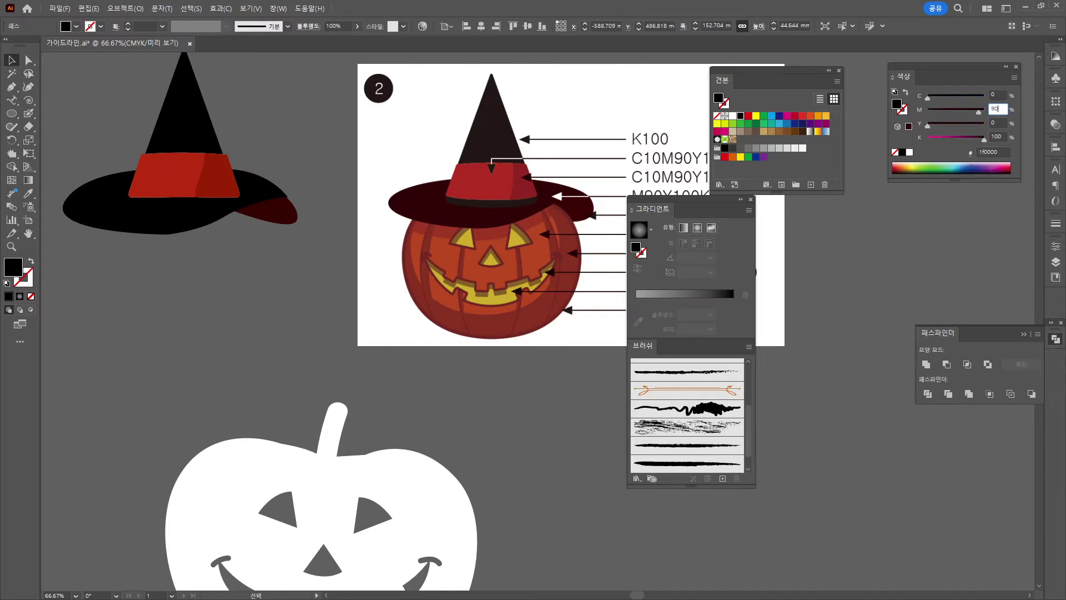
{"action": "key", "text": "Tab"}
{"action": "type", "text": "100"}
{"action": "key", "text": "Tab"}
{"action": "type", "text": "95"}
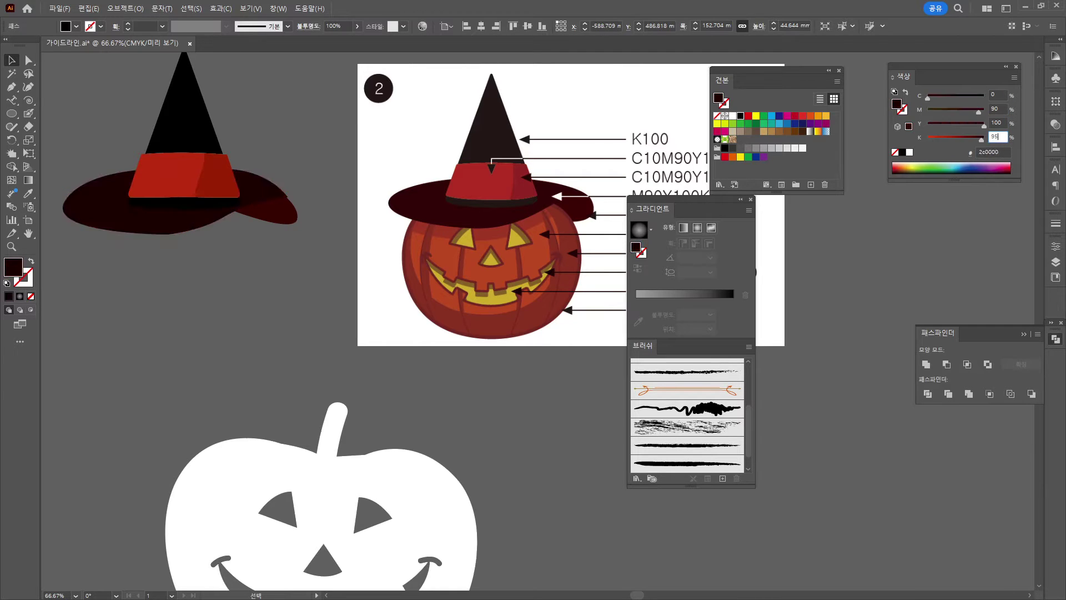
{"action": "key", "text": "Return"}
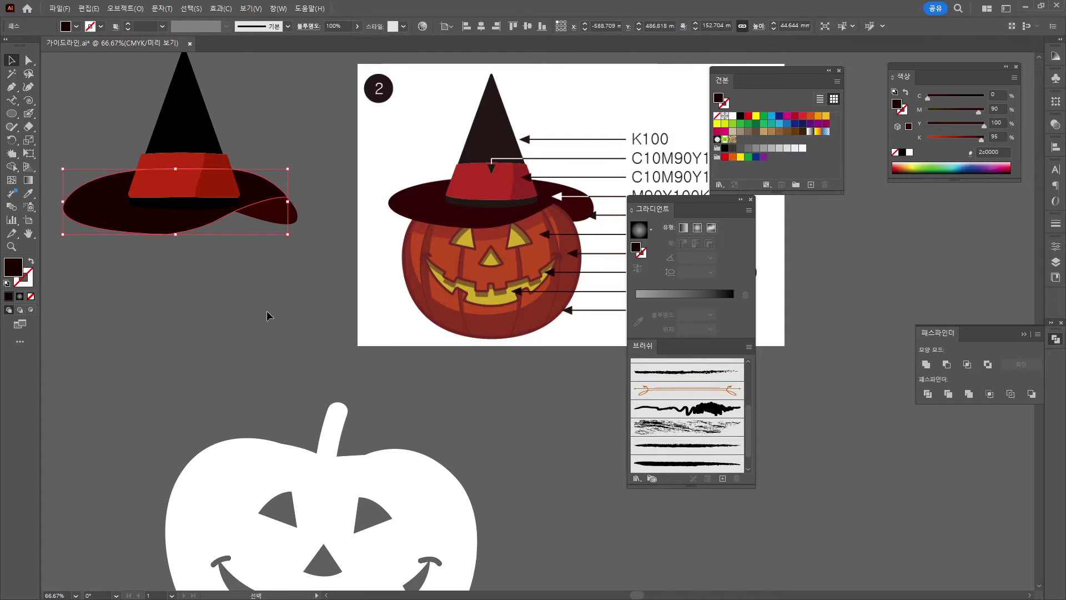
- Nudge the dark red folded tip slightly to refine its position against the brim
{"action": "left_click", "coordinate": [266, 312]}
{"action": "scroll", "coordinate": [297, 212], "scroll_direction": "up", "scroll_amount": 5}
{"action": "left_click_drag", "start_coordinate": [234, 166], "coordinate": [240, 161]}
{"action": "left_click", "coordinate": [373, 158]}
{"action": "scroll", "coordinate": [332, 271], "scroll_direction": "down", "scroll_amount": 5}
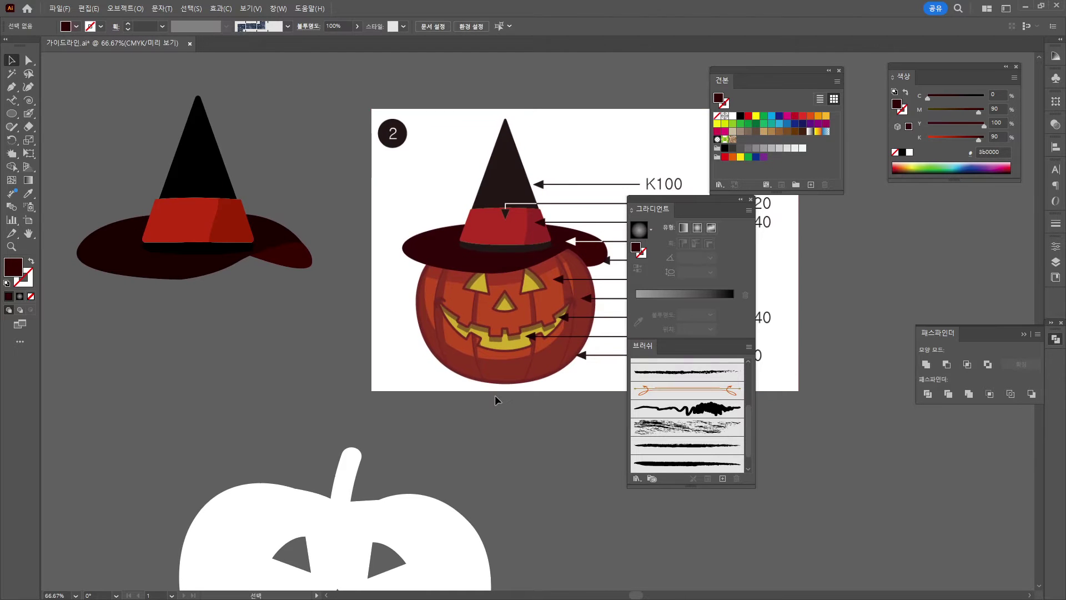
- Draw an ellipse about 126 × 114 mm beneath the hat and reshape its side anchor and curve for the pumpkin body
{"action": "key", "text": "l"}
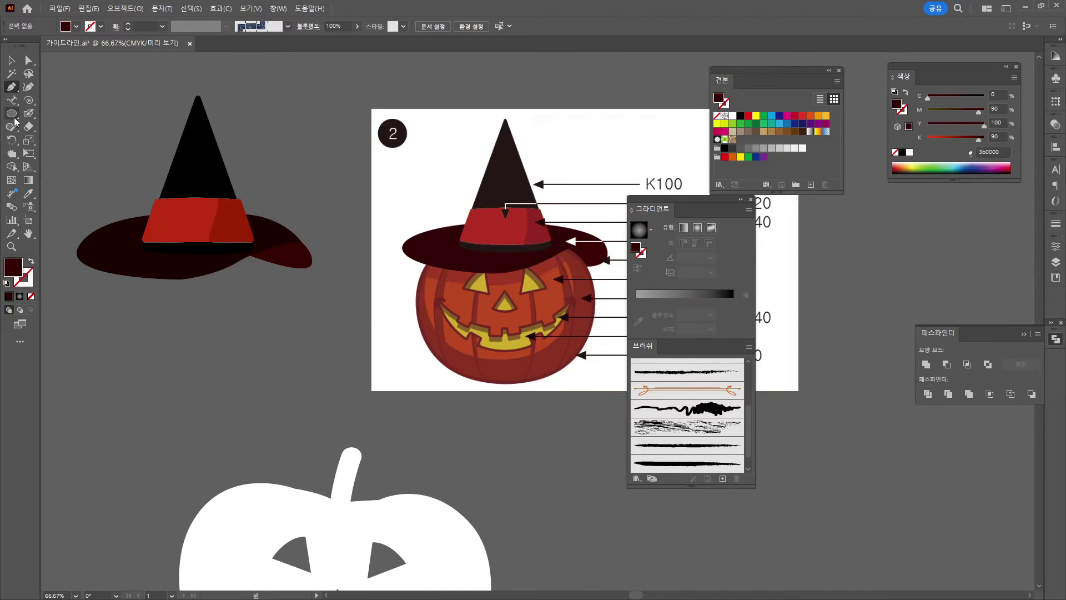
{"action": "mouse_move", "coordinate": [111, 240]}
{"action": "left_mouse_down"}
{"action": "mouse_move", "coordinate": [144, 292]}
{"action": "mouse_move", "coordinate": [257, 379]}
{"action": "mouse_move", "coordinate": [285, 382]}
{"action": "mouse_move", "coordinate": [296, 407]}
{"action": "left_mouse_up"}
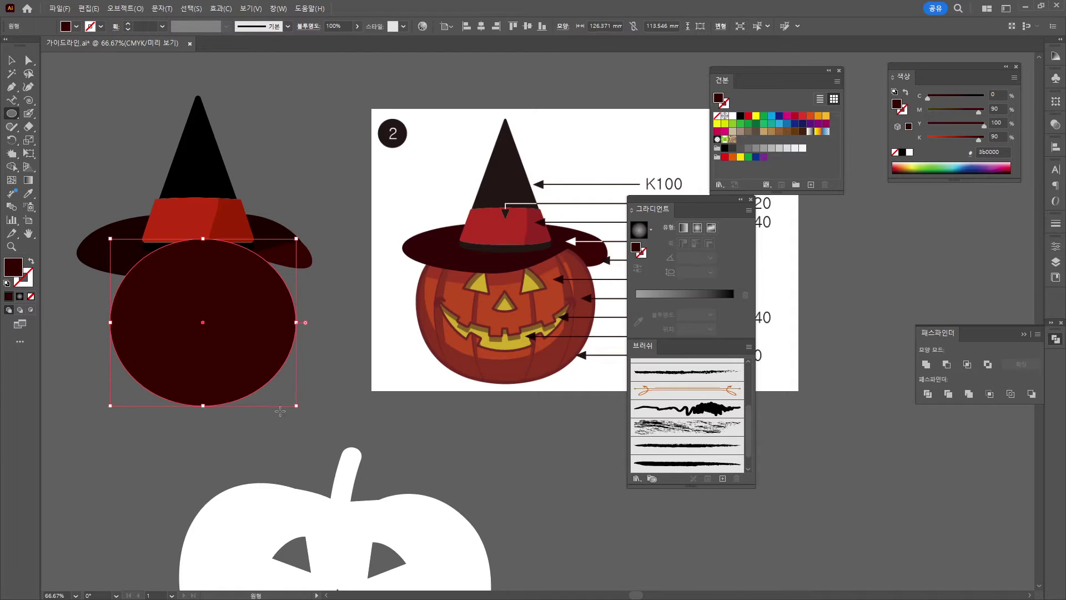
{"action": "key", "text": "a"}
{"action": "left_click_drag", "start_coordinate": [119, 340], "coordinate": [117, 322]}
{"action": "left_click_drag", "start_coordinate": [296, 322], "coordinate": [301, 327]}
{"action": "left_click_drag", "start_coordinate": [302, 281], "coordinate": [303, 262]}
{"action": "left_click", "coordinate": [117, 322]}
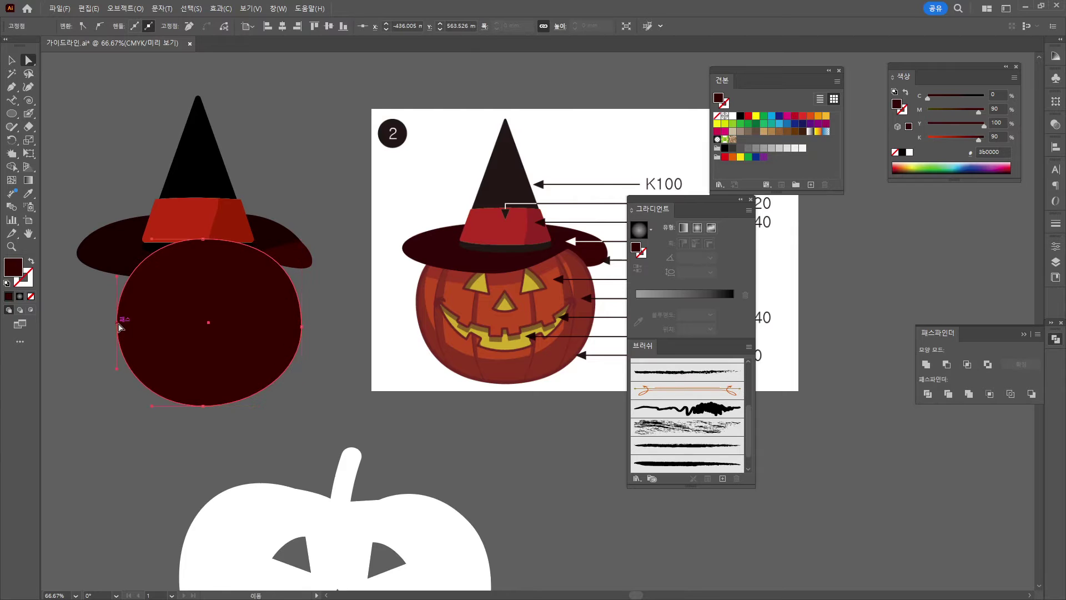
- Adjust the pumpkin body to about 135 mm wide and move it below the hat, with an orange fill and 8 pt dark red stroke
{"action": "left_click_drag", "start_coordinate": [116, 276], "coordinate": [115, 261]}
{"action": "left_click_drag", "start_coordinate": [117, 318], "coordinate": [113, 320]}
{"action": "key", "text": "ctrl+z"}
{"action": "key", "text": "ctrl+z"}
{"action": "key", "text": "v"}
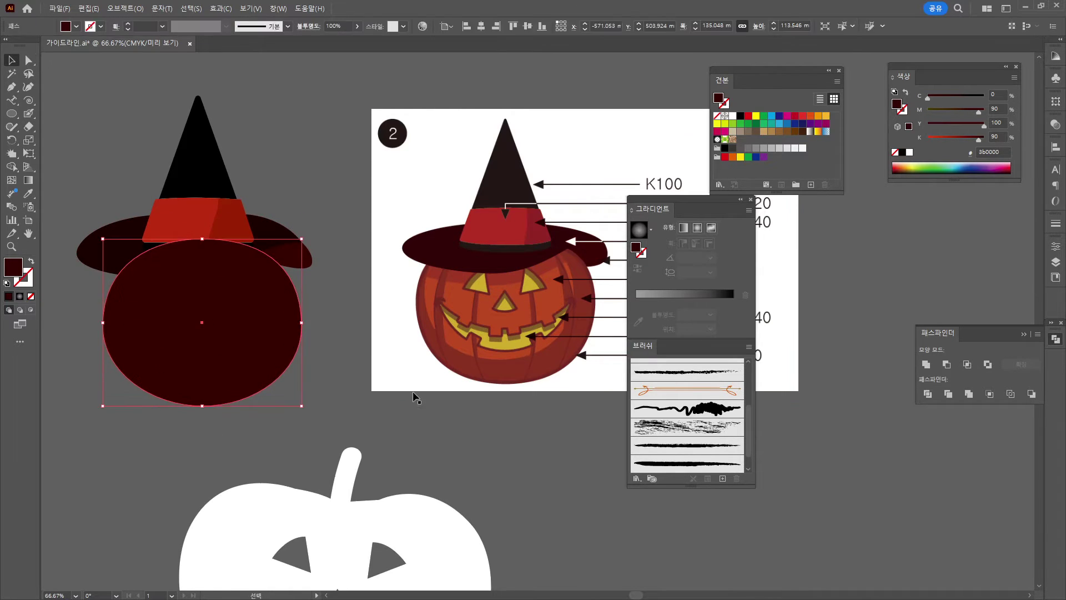
{"action": "left_click_drag", "start_coordinate": [239, 359], "coordinate": [175, 380]}
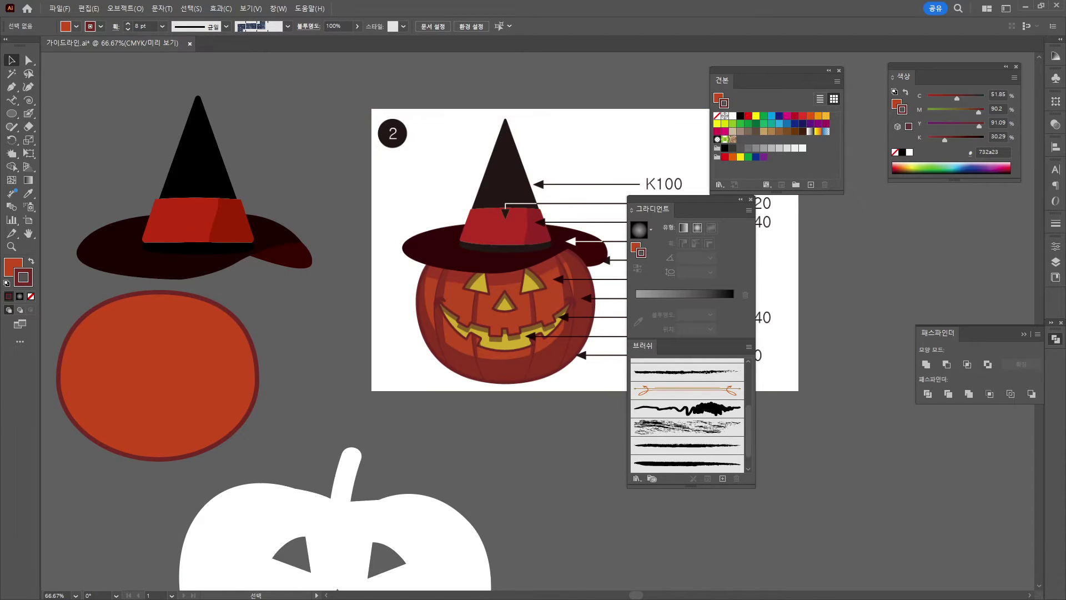
- Draw a closed U-shaped shading path around the sides and base of the orange pumpkin body with the Pen tool
{"action": "left_click", "coordinate": [11, 88]}
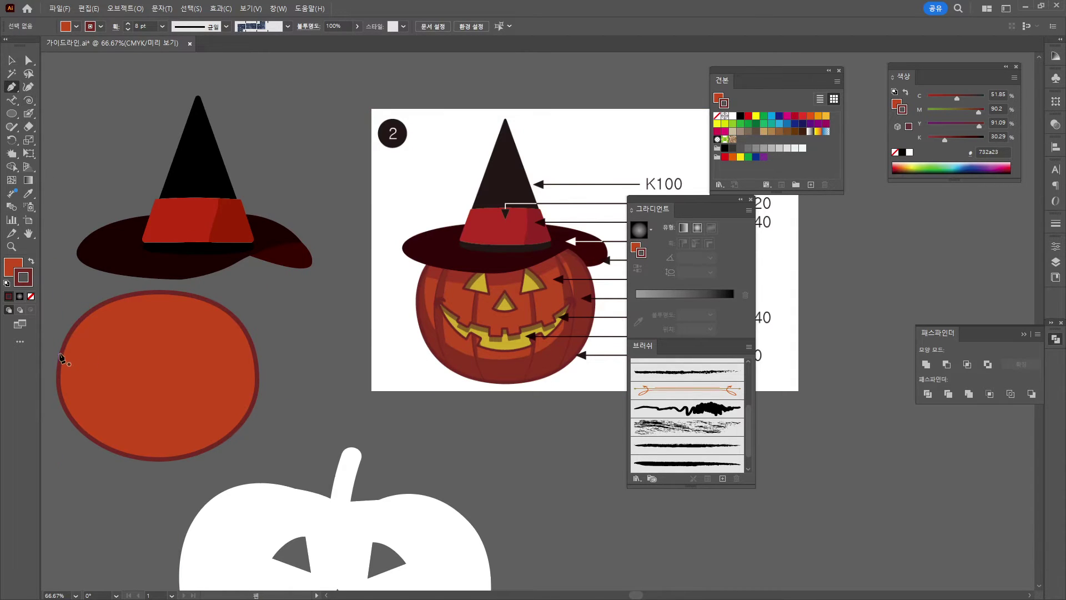
{"action": "left_click", "coordinate": [77, 314]}
{"action": "left_click_drag", "start_coordinate": [79, 403], "coordinate": [205, 426]}
{"action": "left_click", "coordinate": [205, 421]}
{"action": "left_click_drag", "start_coordinate": [220, 300], "coordinate": [183, 239]}
{"action": "left_click", "coordinate": [273, 332]}
{"action": "left_click", "coordinate": [258, 434]}
{"action": "left_click", "coordinate": [170, 476]}
{"action": "left_click", "coordinate": [82, 461]}
{"action": "left_click", "coordinate": [51, 402]}
{"action": "left_click", "coordinate": [51, 335]}
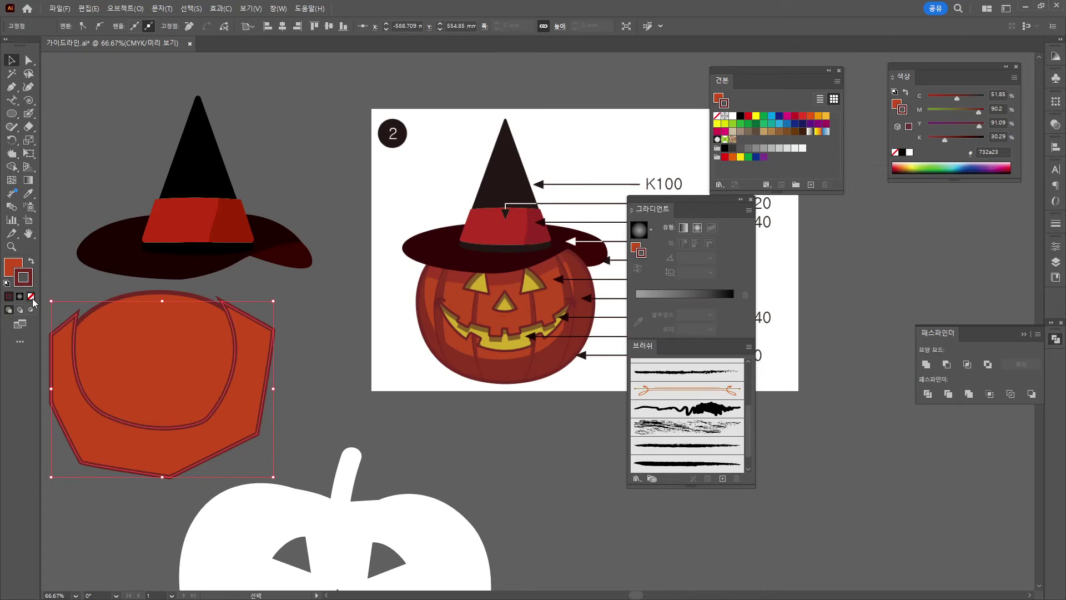
- Remove the outline from the shading shape over the pumpkin and set the K value of its fill to 50%
{"action": "left_click", "coordinate": [32, 298]}
{"action": "double_click", "coordinate": [12, 266]}
{"action": "left_click", "coordinate": [489, 333]}
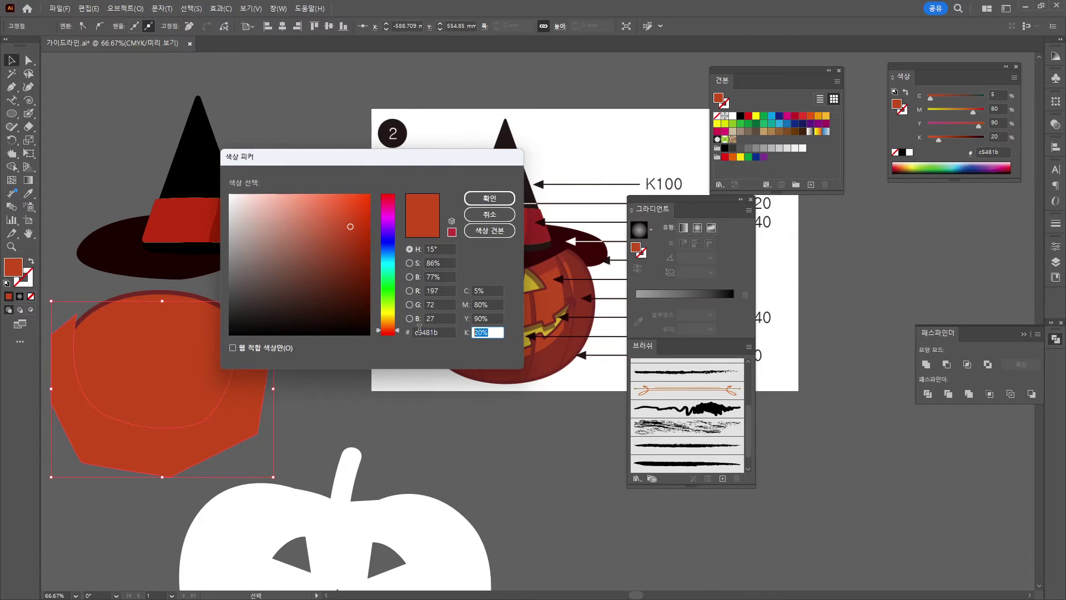
{"action": "type", "text": "50"}
{"action": "key", "text": "Return"}
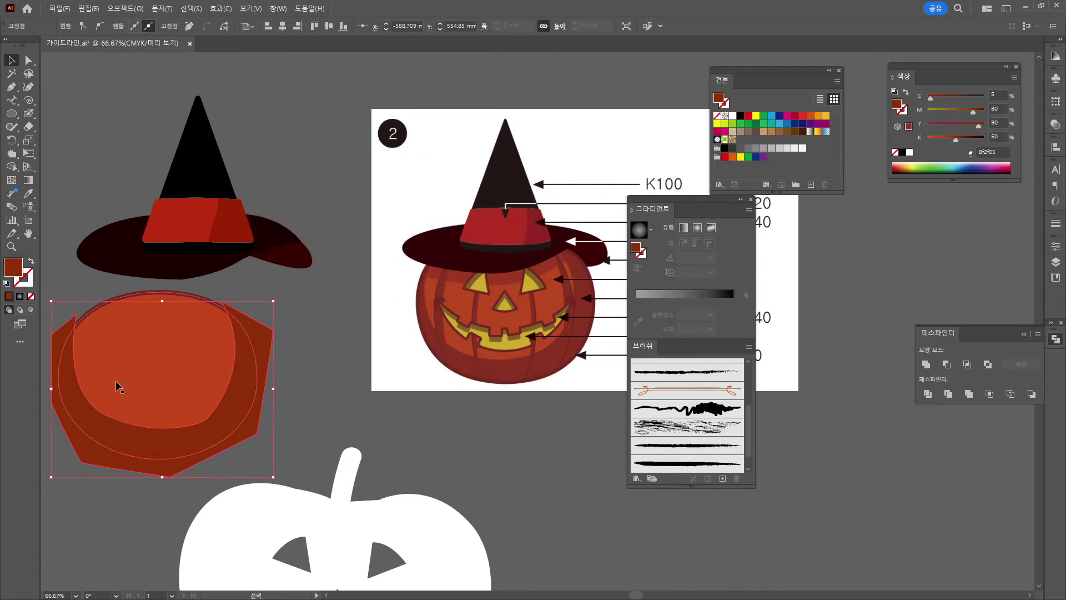
- Cut the shading shape, paste it inside the pumpkin body with Draw Inside, and align it to the body's lower and side edges
{"action": "left_click", "coordinate": [224, 430]}
{"action": "key", "text": "ctrl+x"}
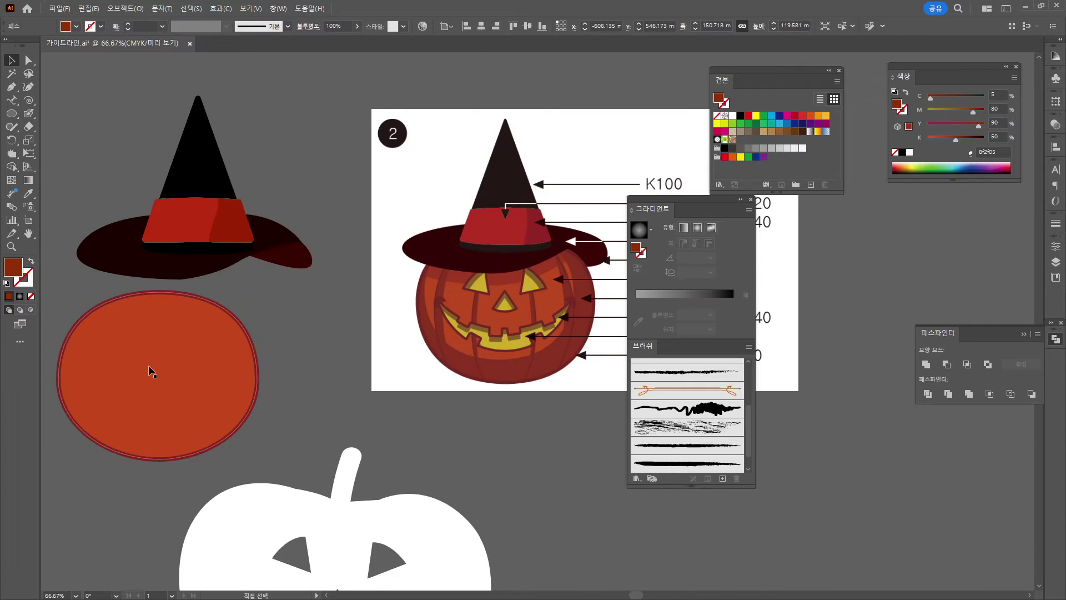
{"action": "left_click", "coordinate": [148, 366]}
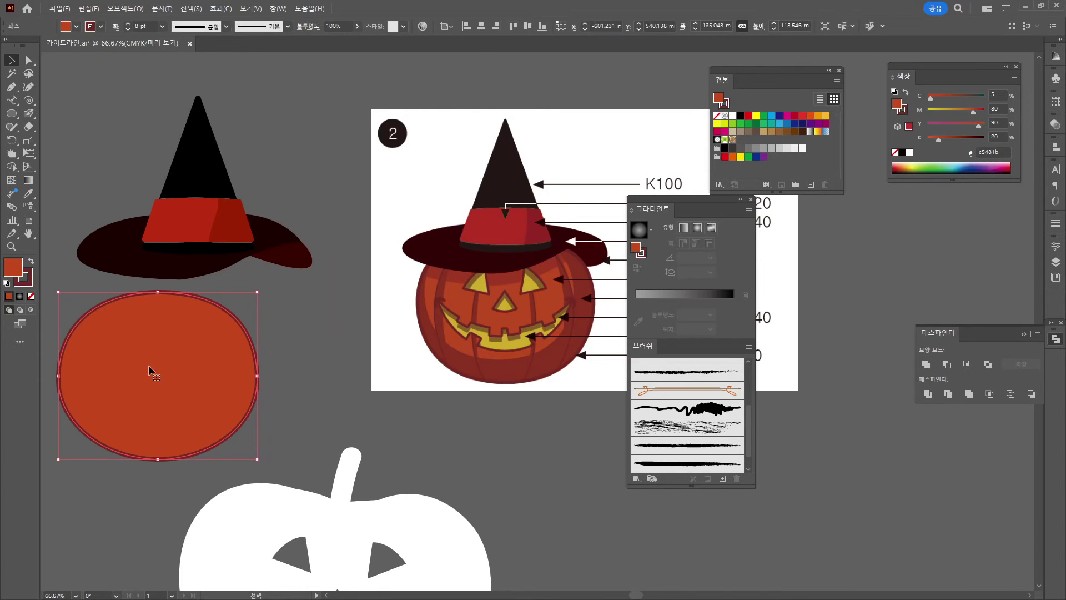
{"action": "left_click", "coordinate": [32, 309]}
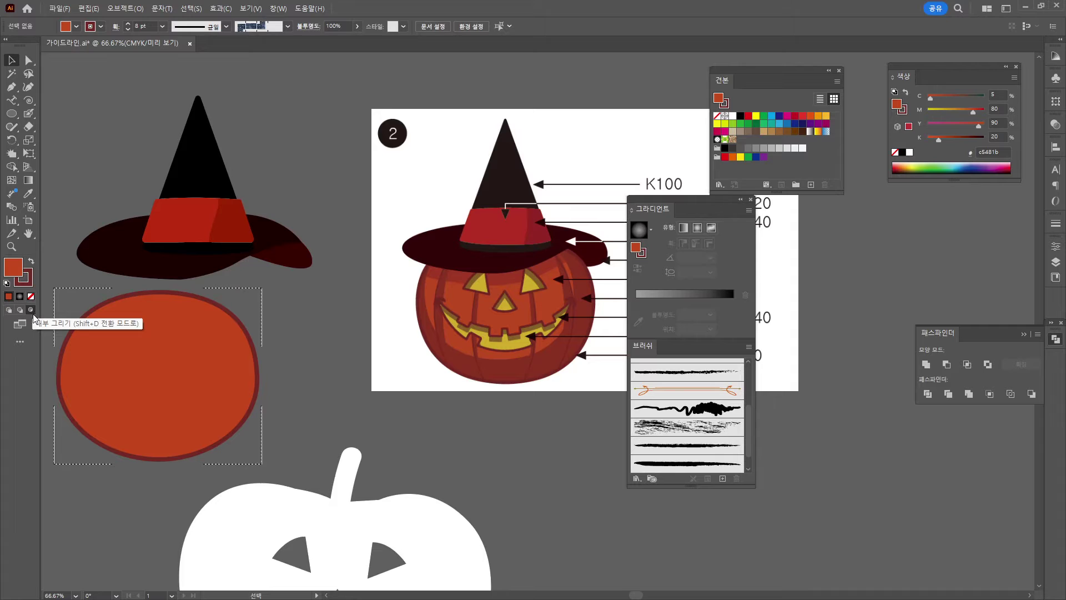
{"action": "key", "text": "ctrl+v"}
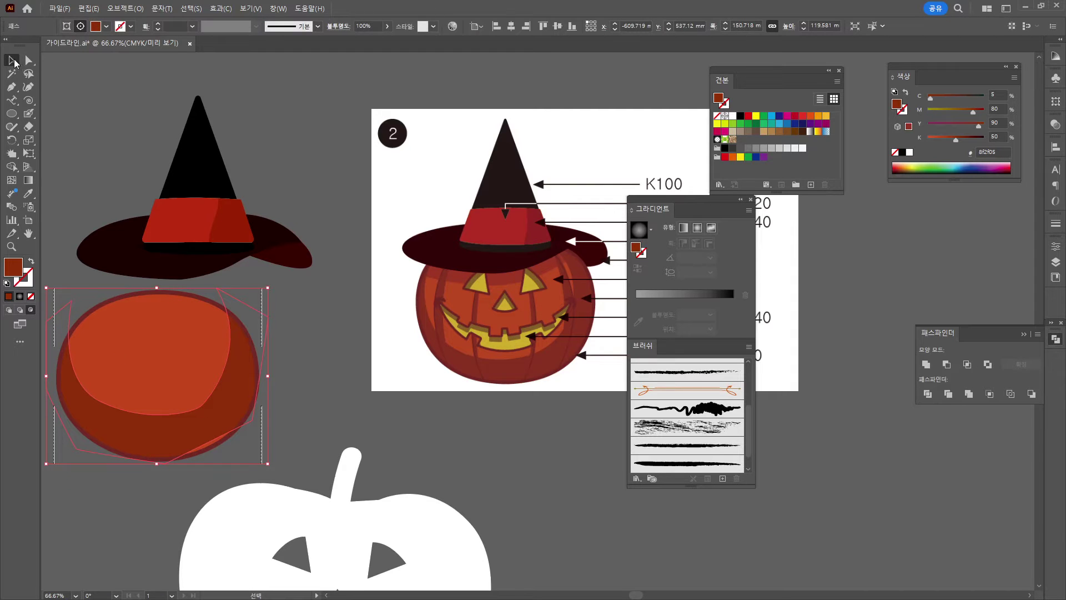
{"action": "left_click_drag", "start_coordinate": [210, 428], "coordinate": [213, 431]}
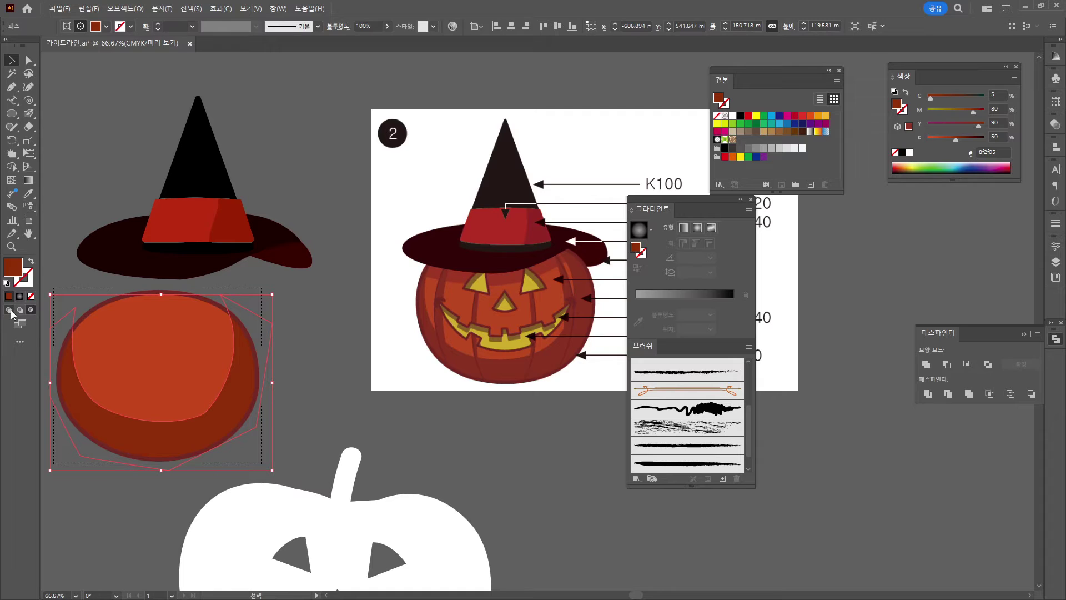
{"action": "left_click", "coordinate": [335, 429]}
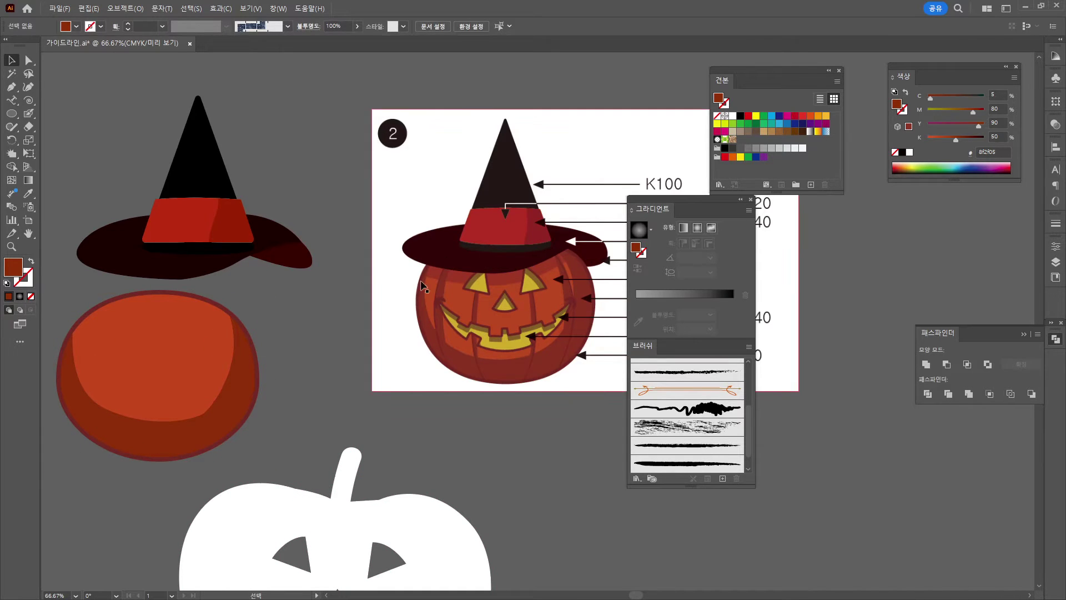
- Draw a curved rib line about 95 mm tall down the pumpkin's left side with the Pen tool and remove its fill
{"action": "left_click", "coordinate": [11, 87]}
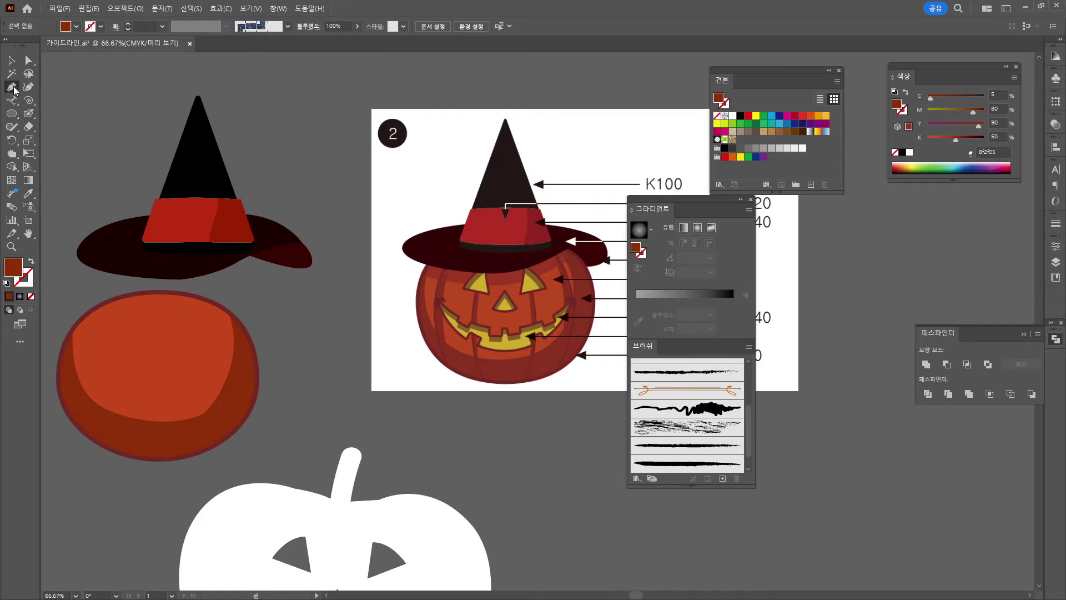
{"action": "left_click", "coordinate": [110, 300]}
{"action": "left_click", "coordinate": [93, 433]}
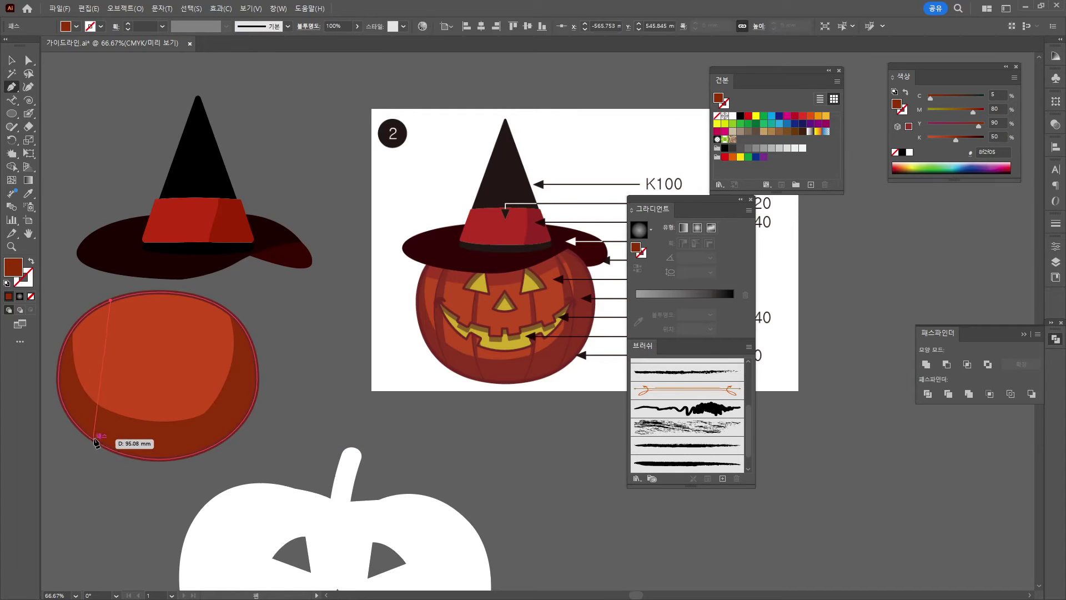
{"action": "left_click_drag", "start_coordinate": [117, 519], "coordinate": [117, 518]}
{"action": "left_click", "coordinate": [116, 517], "text": "ctrl"}
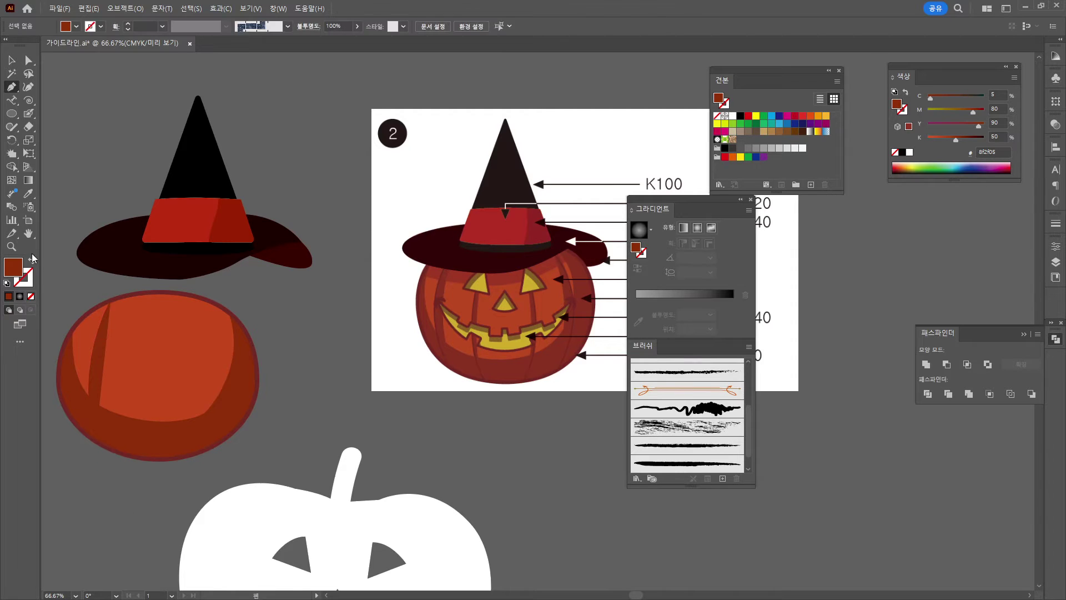
{"action": "left_click", "coordinate": [30, 296]}
{"action": "key", "text": "v"}
{"action": "left_click", "coordinate": [99, 367]}
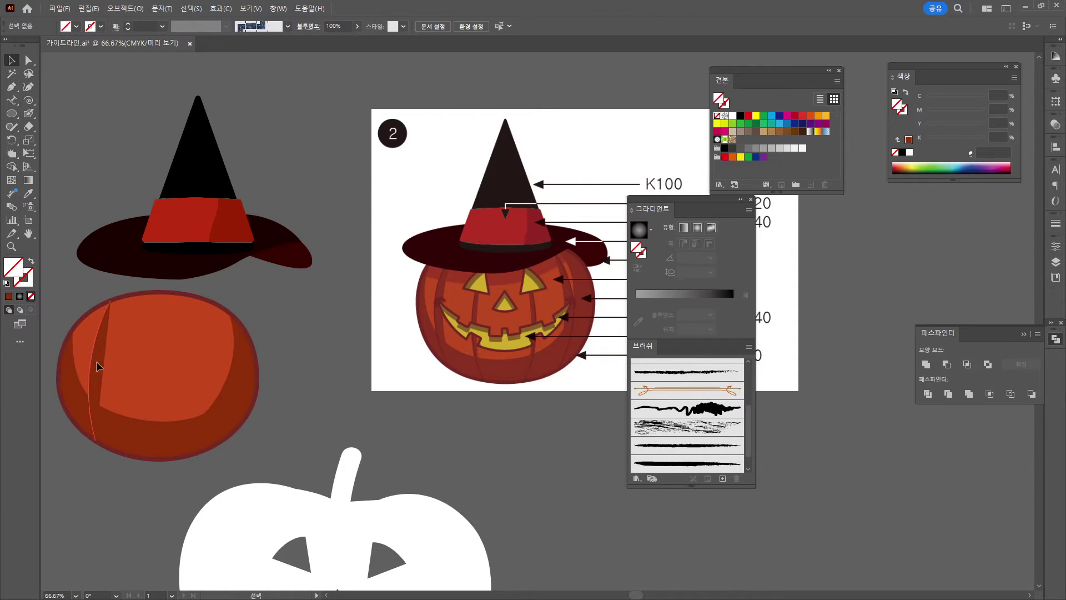
{"action": "left_click", "coordinate": [30, 298]}
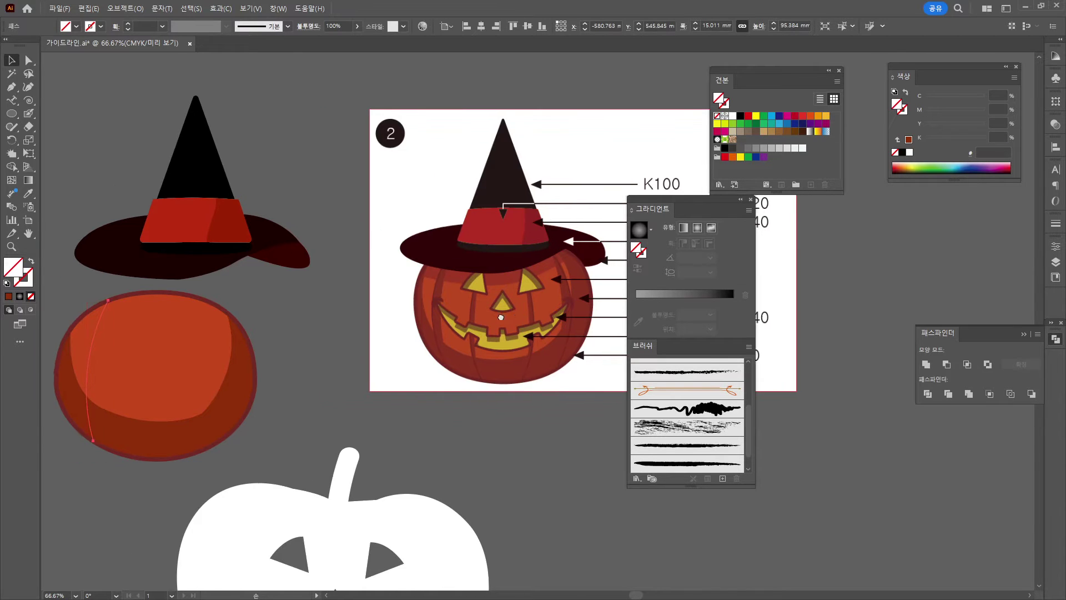
- Set the rib line's stroke colour to C50 M90 Y90 K30
{"action": "left_click_drag", "start_coordinate": [519, 314], "coordinate": [392, 301]}
{"action": "left_click_drag", "start_coordinate": [190, 321], "coordinate": [351, 322]}
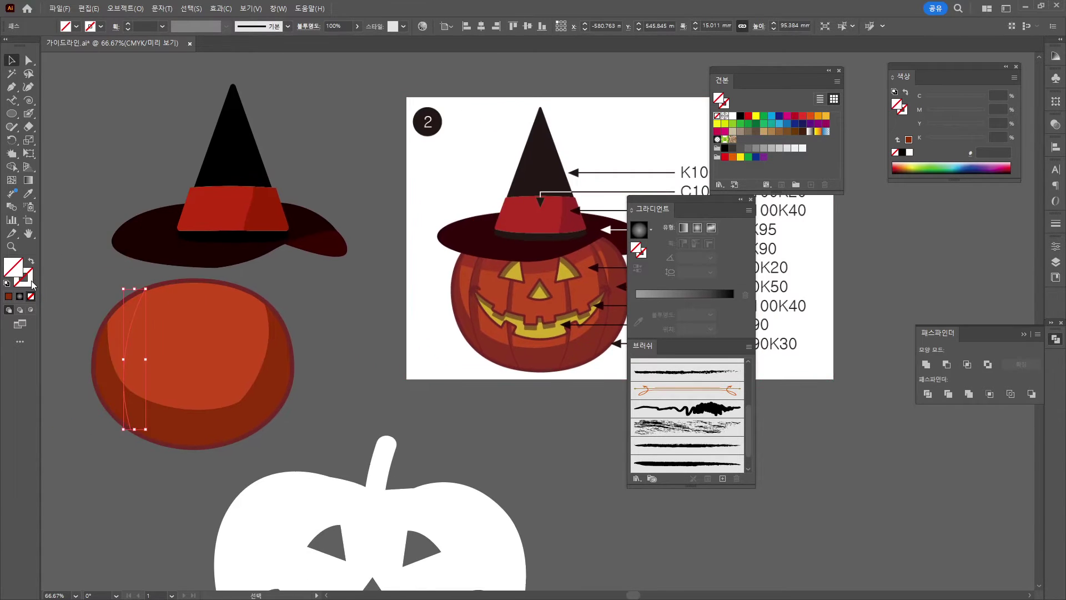
{"action": "double_click", "coordinate": [32, 281]}
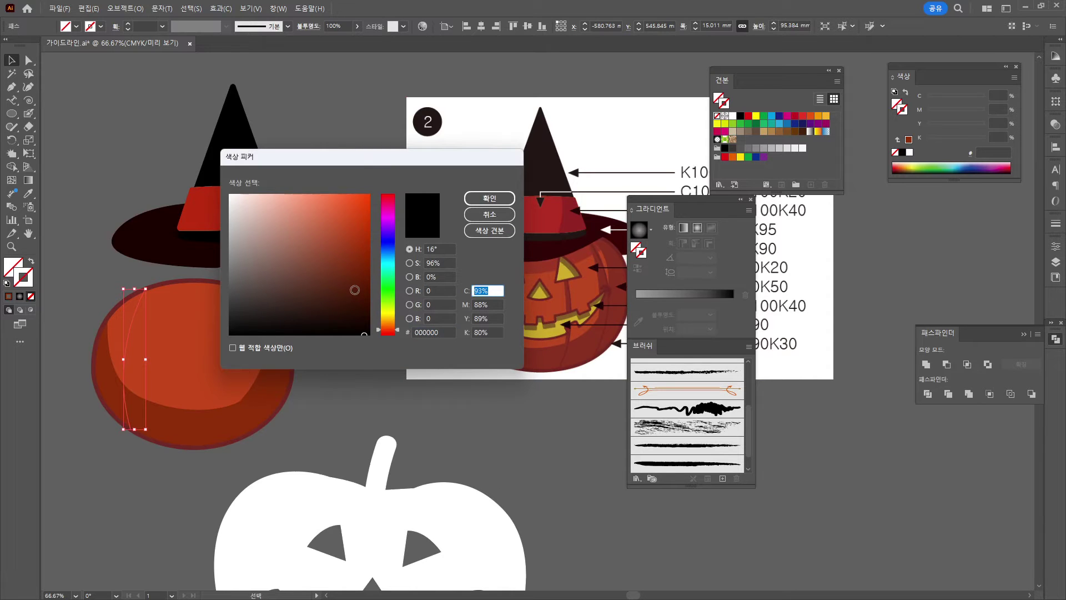
{"action": "type", "text": "50"}
{"action": "key", "text": "Tab"}
{"action": "type", "text": "90"}
{"action": "key", "text": "Tab"}
{"action": "type", "text": "90"}
{"action": "key", "text": "Tab"}
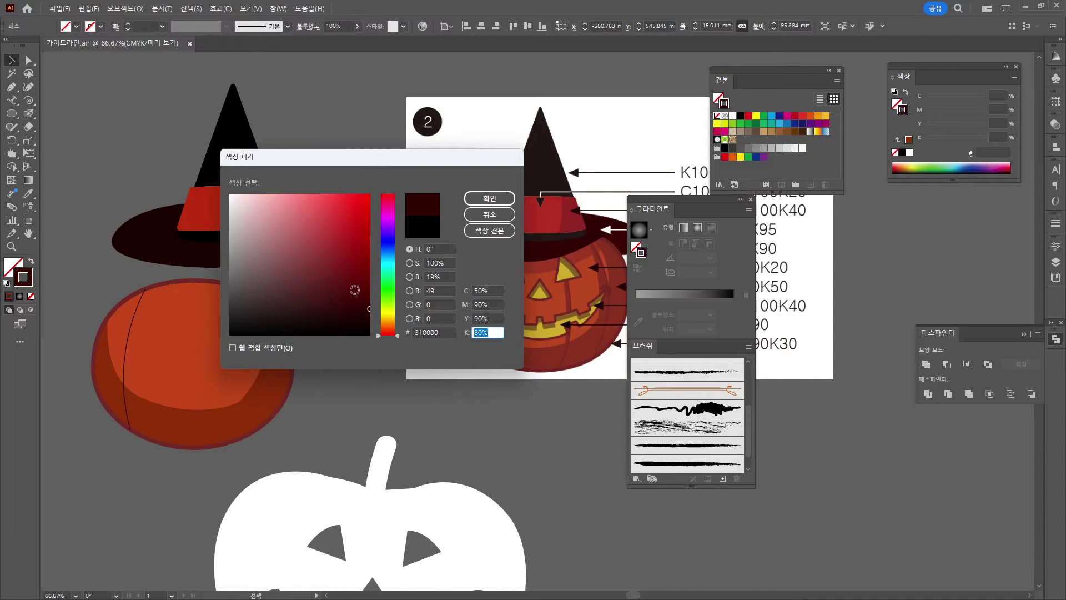
{"action": "type", "text": "30"}
{"action": "key", "text": "Return"}
- Duplicate the rib line and mirror the left pair onto the pumpkin's right half to make four rib lines
{"action": "key", "text": "a"}
{"action": "left_click", "coordinate": [113, 358]}
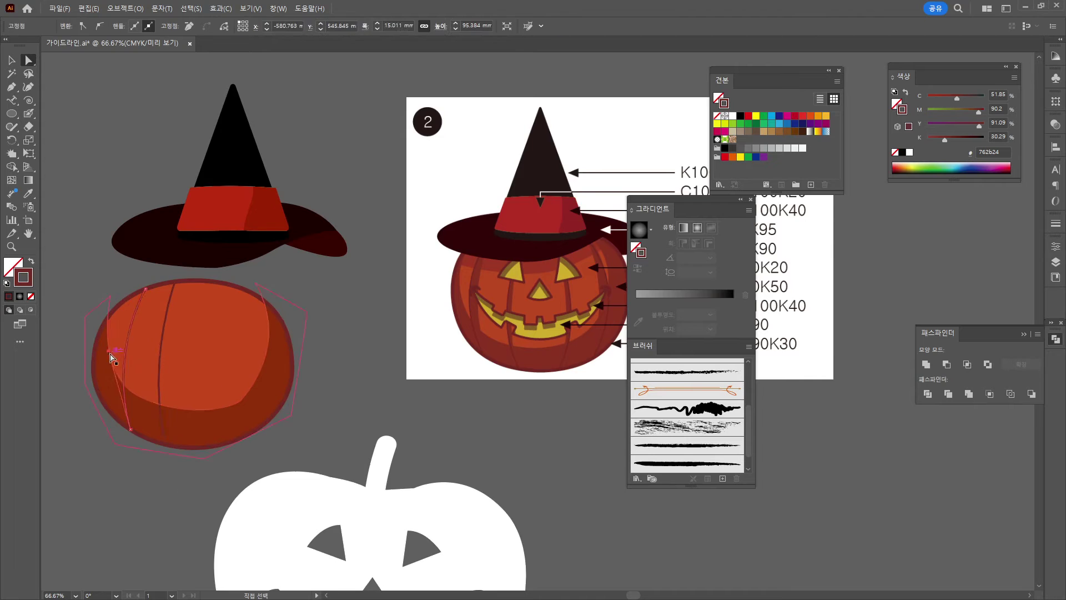
{"action": "key", "text": "v"}
{"action": "left_click", "coordinate": [161, 365]}
{"action": "right_click", "coordinate": [186, 383]}
{"action": "key", "text": "Escape"}
{"action": "left_click_drag", "start_coordinate": [147, 345], "coordinate": [223, 345]}
{"action": "left_click", "coordinate": [334, 425]}
- Draw a narrow closed shadow shape along the leftmost rib line with the Pen tool, filled in the dark shading colour
{"action": "key", "text": "p"}
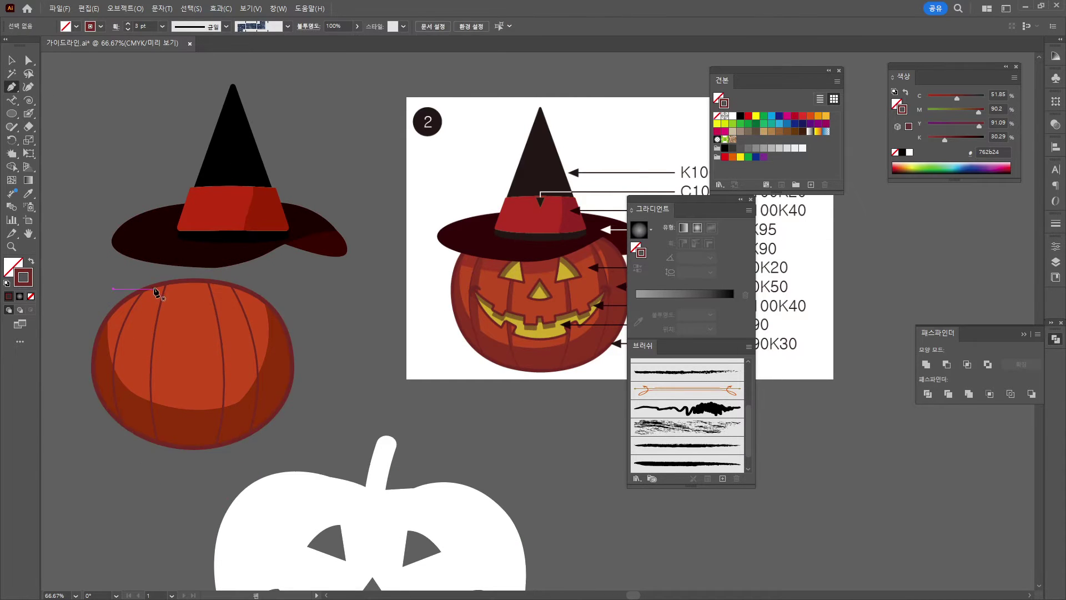
{"action": "left_click", "coordinate": [152, 288]}
{"action": "left_click", "coordinate": [128, 428]}
{"action": "left_click_drag", "start_coordinate": [151, 287], "coordinate": [151, 293]}
{"action": "key", "text": "v"}
{"action": "scroll", "coordinate": [131, 340], "scroll_direction": "up", "scroll_amount": 3}
{"action": "scroll", "coordinate": [312, 381], "scroll_direction": "down", "scroll_amount": 1}
{"action": "key", "text": "ctrl+shift+a"}
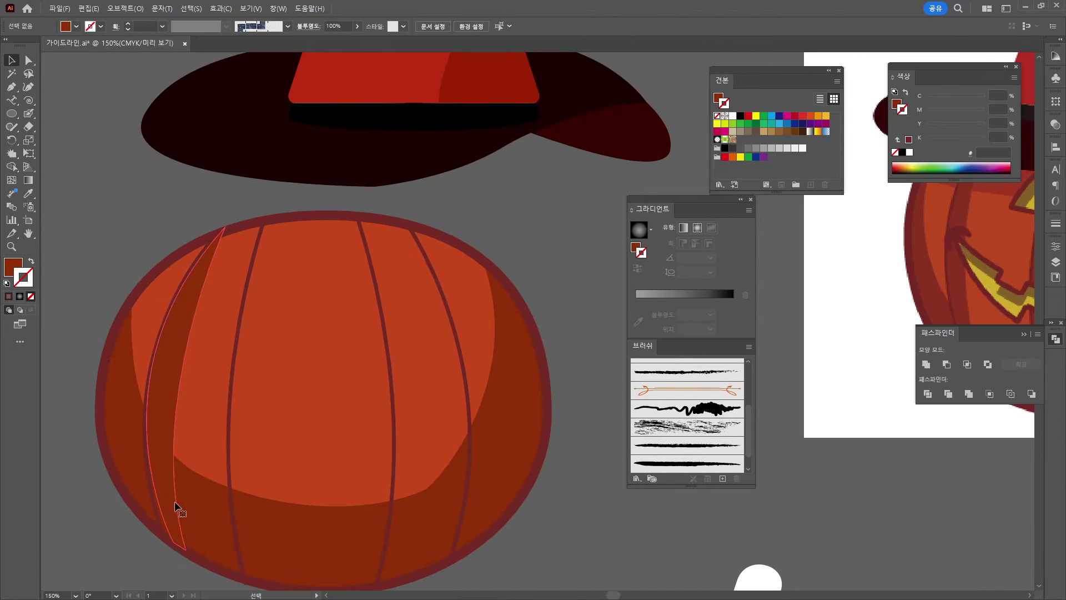
- Fit a copy of the shadow shape along the second rib line by adjusting its anchor points near the pumpkin's outline
{"action": "scroll", "coordinate": [203, 210], "scroll_direction": "down", "scroll_amount": 2}
{"action": "key", "text": "a"}
{"action": "left_click", "coordinate": [206, 216]}
{"action": "scroll", "coordinate": [231, 247], "scroll_direction": "up", "scroll_amount": 1}
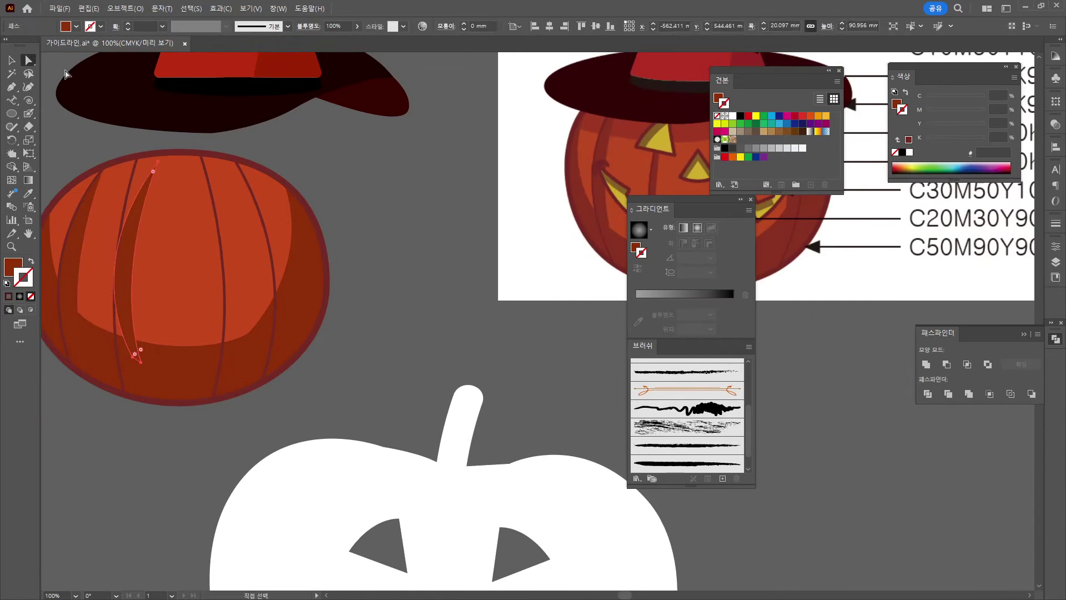
{"action": "left_click", "coordinate": [154, 171]}
{"action": "scroll", "coordinate": [158, 171], "scroll_direction": "up", "scroll_amount": 5}
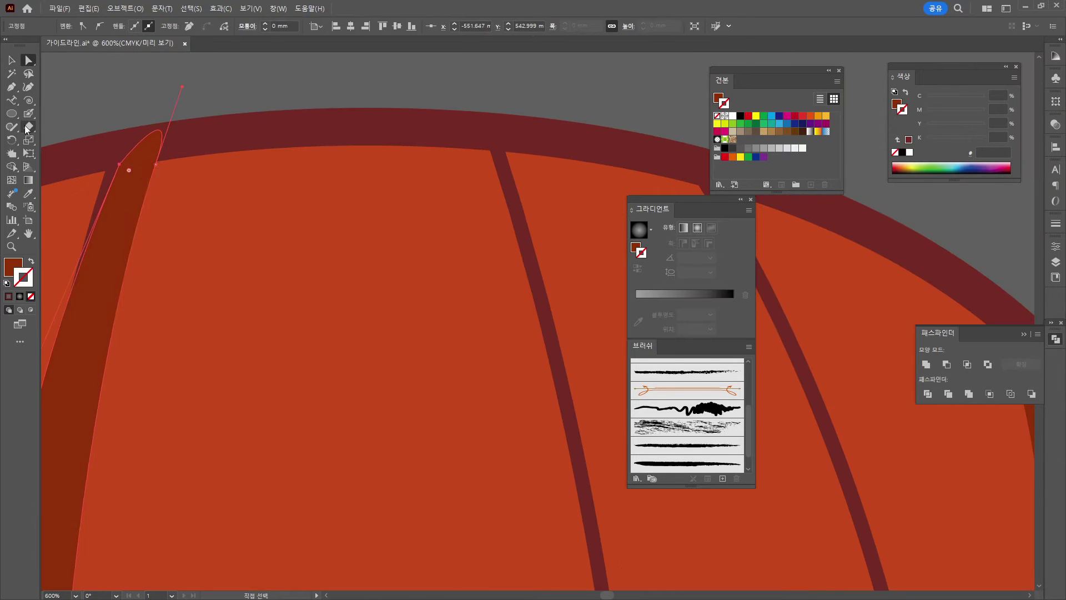
{"action": "left_click_drag", "start_coordinate": [156, 164], "coordinate": [166, 150]}
{"action": "scroll", "coordinate": [166, 161], "scroll_direction": "down", "scroll_amount": 6}
{"action": "scroll", "coordinate": [166, 259], "scroll_direction": "up", "scroll_amount": 1}
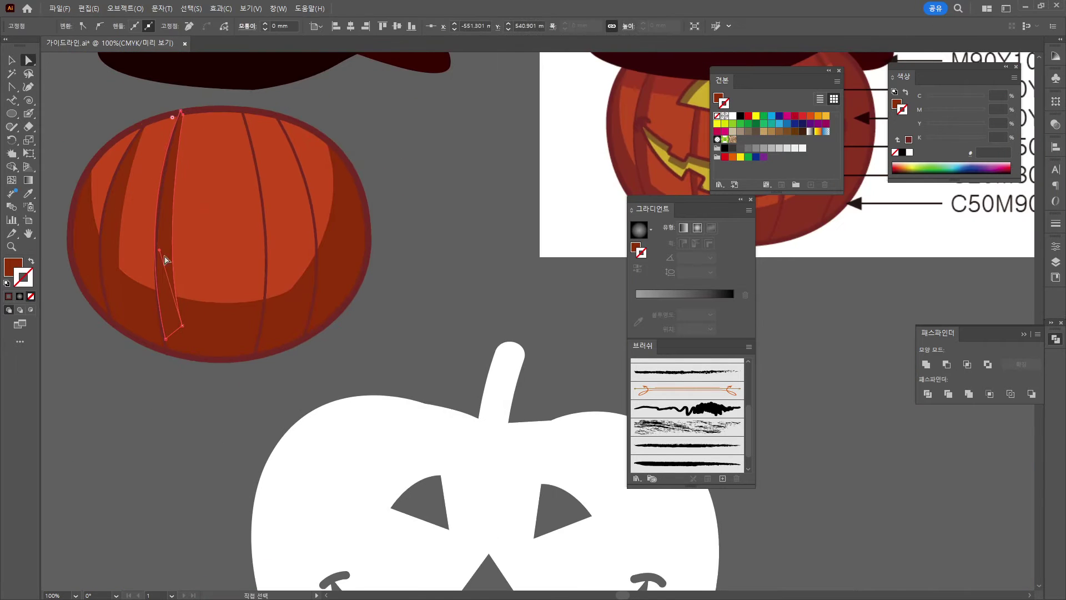
- Make a mirrored copy of the second rib's shadow along the third rib line
{"action": "scroll", "coordinate": [167, 259], "scroll_direction": "down", "scroll_amount": 1}
{"action": "left_click", "coordinate": [12, 60]}
{"action": "right_click", "coordinate": [152, 238]}
{"action": "mouse_move", "coordinate": [228, 519]}
{"action": "left_click_drag", "start_coordinate": [98, 238], "coordinate": [185, 239]}
{"action": "left_click", "coordinate": [362, 461]}
{"action": "left_click", "coordinate": [196, 253]}
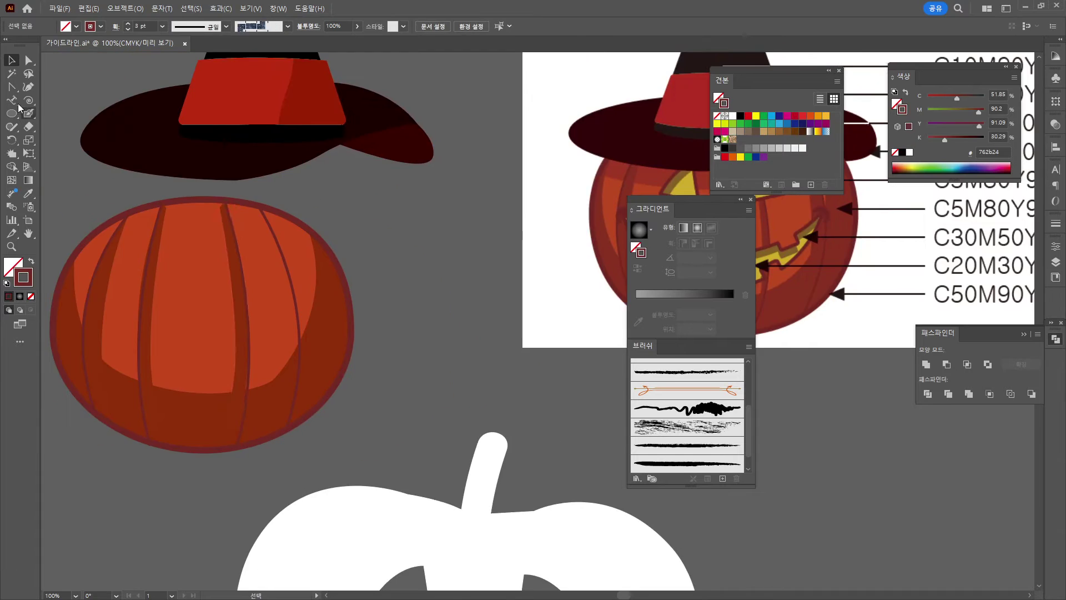
- Adjust the third rib shadow's upper end and move the body shading's anchor points to reshape the lit area
{"action": "left_click", "coordinate": [28, 60]}
{"action": "scroll", "coordinate": [214, 212], "scroll_direction": "up", "scroll_amount": 5}
{"action": "left_click_drag", "start_coordinate": [283, 168], "coordinate": [296, 115]}
{"action": "scroll", "coordinate": [296, 139], "scroll_direction": "down", "scroll_amount": 5}
{"action": "left_click", "coordinate": [307, 217]}
{"action": "left_click_drag", "start_coordinate": [282, 152], "coordinate": [267, 147]}
{"action": "left_click_drag", "start_coordinate": [59, 161], "coordinate": [78, 161]}
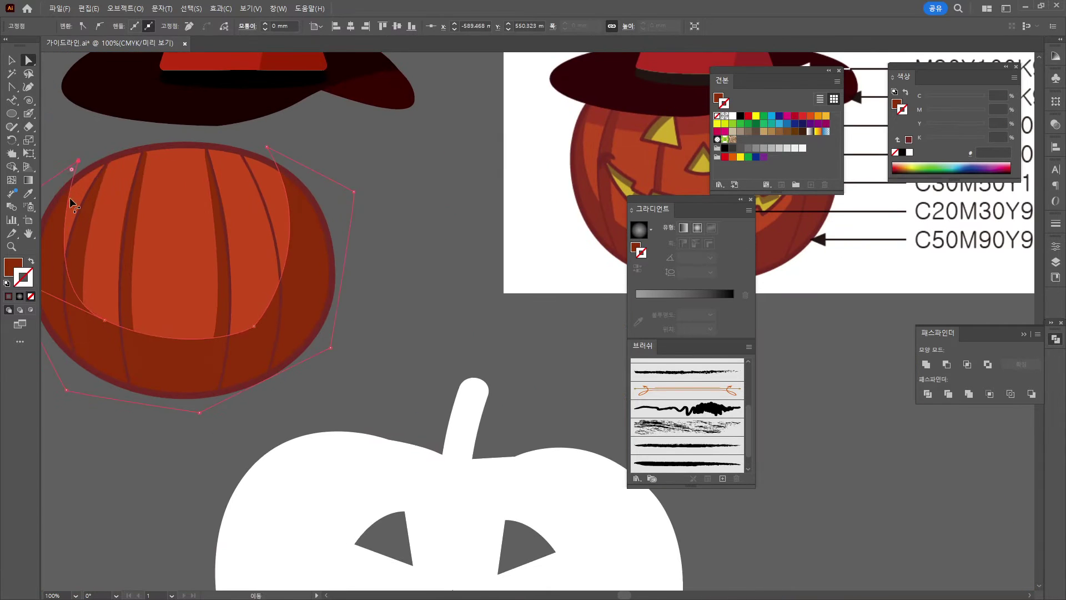
{"action": "left_click_drag", "start_coordinate": [111, 284], "coordinate": [92, 297]}
- Mirror a copy of the leftmost rib's shadow onto the rightmost rib and bring that rib line to the front
{"action": "left_click", "coordinate": [12, 60]}
{"action": "left_click_drag", "start_coordinate": [75, 244], "coordinate": [233, 244]}
{"action": "right_click", "coordinate": [234, 244]}
{"action": "left_click", "coordinate": [442, 467]}
{"action": "left_click", "coordinate": [826, 434]}
{"action": "right_click", "coordinate": [271, 231]}
{"action": "left_click", "coordinate": [498, 488]}
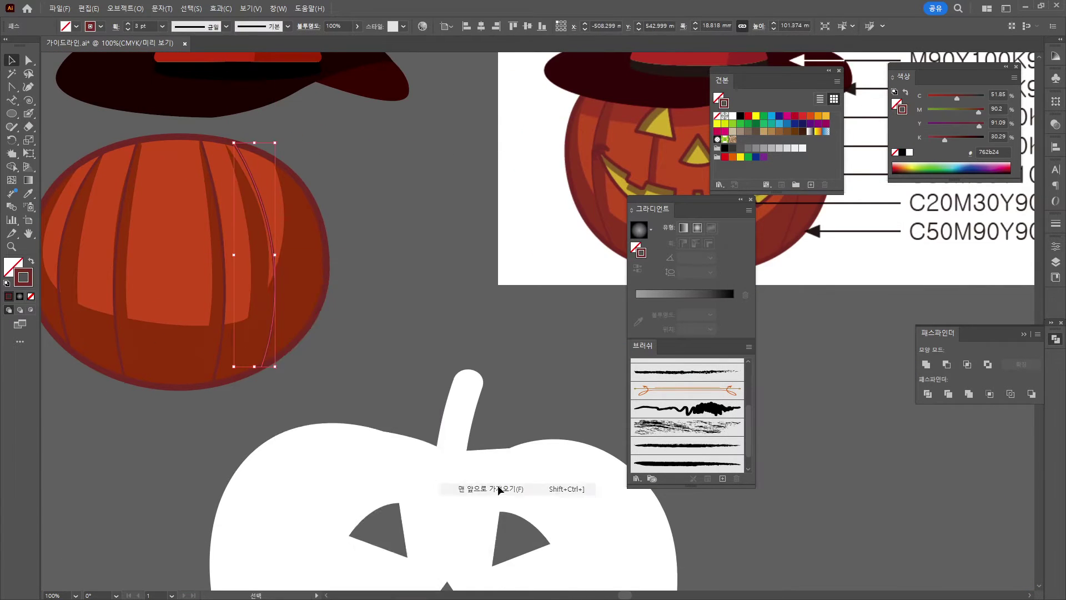
- Reshape the rightmost rib's shadow by moving its anchor points to follow the rib line and pumpkin outline
{"action": "key", "text": "a"}
{"action": "scroll", "coordinate": [278, 175], "scroll_direction": "up", "scroll_amount": 2}
{"action": "left_click_drag", "start_coordinate": [259, 401], "coordinate": [228, 498]}
{"action": "left_click_drag", "start_coordinate": [272, 322], "coordinate": [327, 355]}
{"action": "scroll", "coordinate": [234, 252], "scroll_direction": "down", "scroll_amount": 3}
{"action": "left_click", "coordinate": [348, 233]}
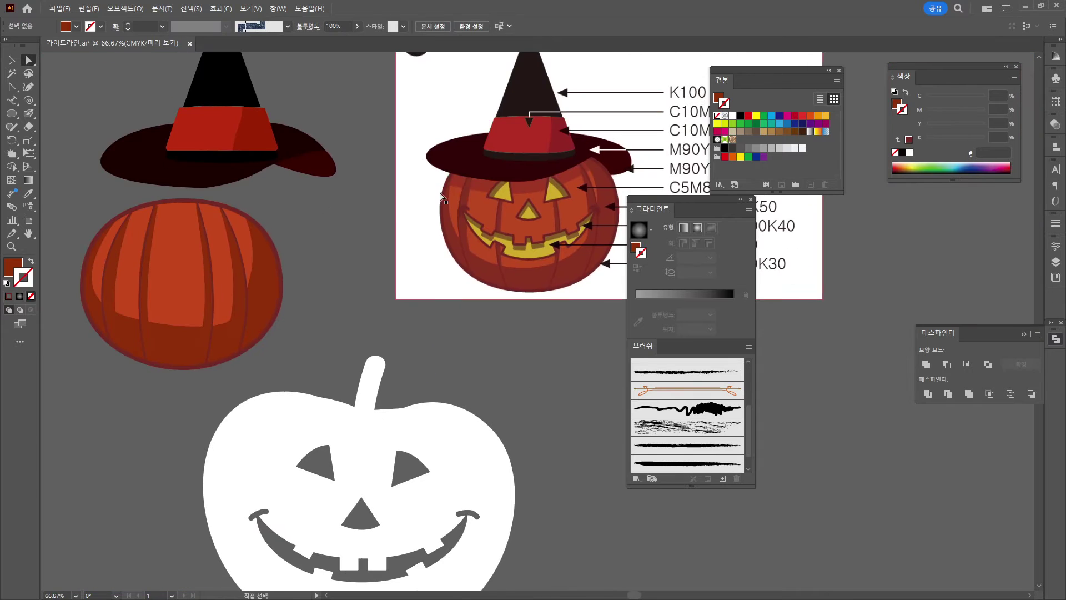
{"action": "left_click", "coordinate": [12, 60]}
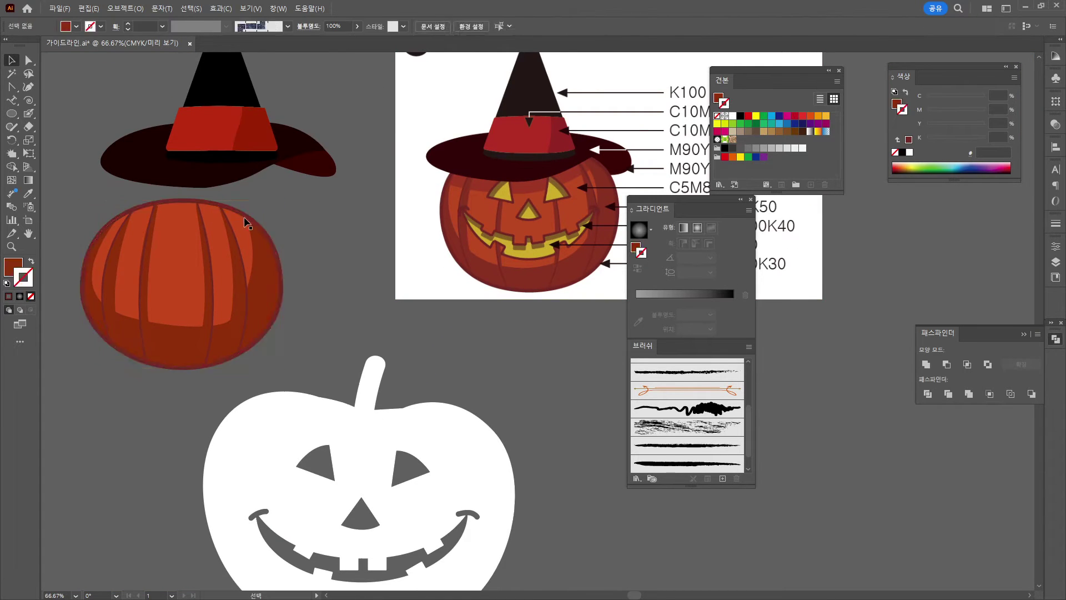
{"action": "left_click", "coordinate": [244, 222]}
{"action": "left_click", "coordinate": [319, 244]}
- Draw a closed shape with a curved lower edge across the pumpkin's top with the Pen tool for the hat's shadow
{"action": "left_click_drag", "start_coordinate": [11, 87], "coordinate": [56, 88]}
{"action": "left_click", "coordinate": [80, 235]}
{"action": "left_click_drag", "start_coordinate": [267, 216], "coordinate": [333, 161]}
{"action": "left_click", "coordinate": [267, 217]}
{"action": "left_click", "coordinate": [192, 201]}
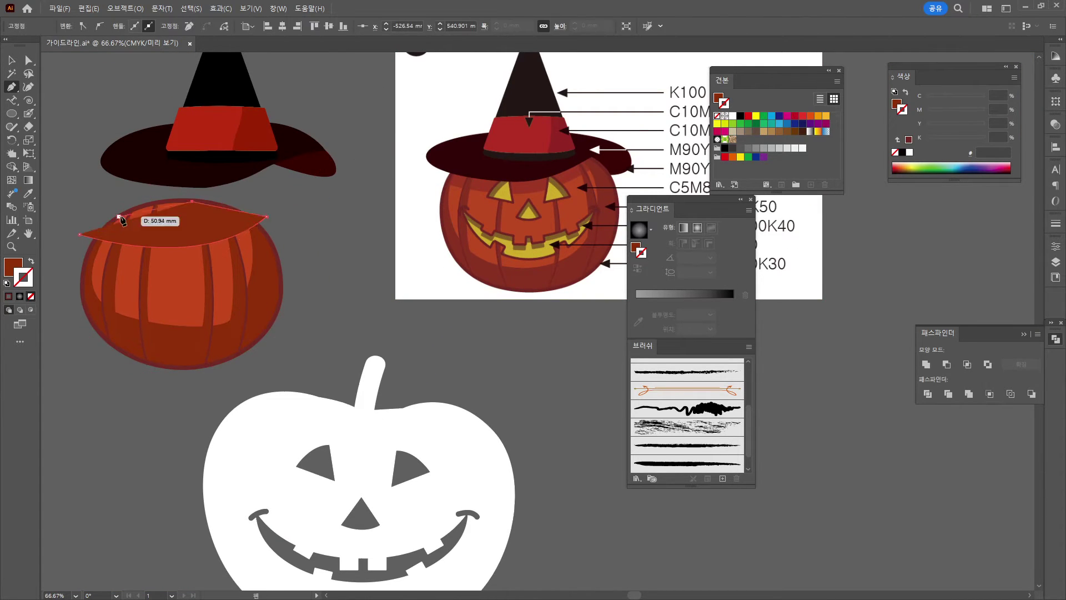
{"action": "left_click_drag", "start_coordinate": [119, 216], "coordinate": [74, 234]}
{"action": "left_click", "coordinate": [80, 235]}
- Adjust the hat shadow's anchor points and round its upper edge to fit inside the pumpkin's outline
{"action": "key", "text": "a"}
{"action": "scroll", "coordinate": [81, 194], "scroll_direction": "up", "scroll_amount": 2}
{"action": "left_click_drag", "start_coordinate": [80, 286], "coordinate": [108, 314]}
{"action": "left_click_drag", "start_coordinate": [332, 213], "coordinate": [353, 217]}
{"action": "left_click_drag", "start_coordinate": [498, 248], "coordinate": [452, 250]}
{"action": "left_click_drag", "start_coordinate": [351, 228], "coordinate": [337, 255]}
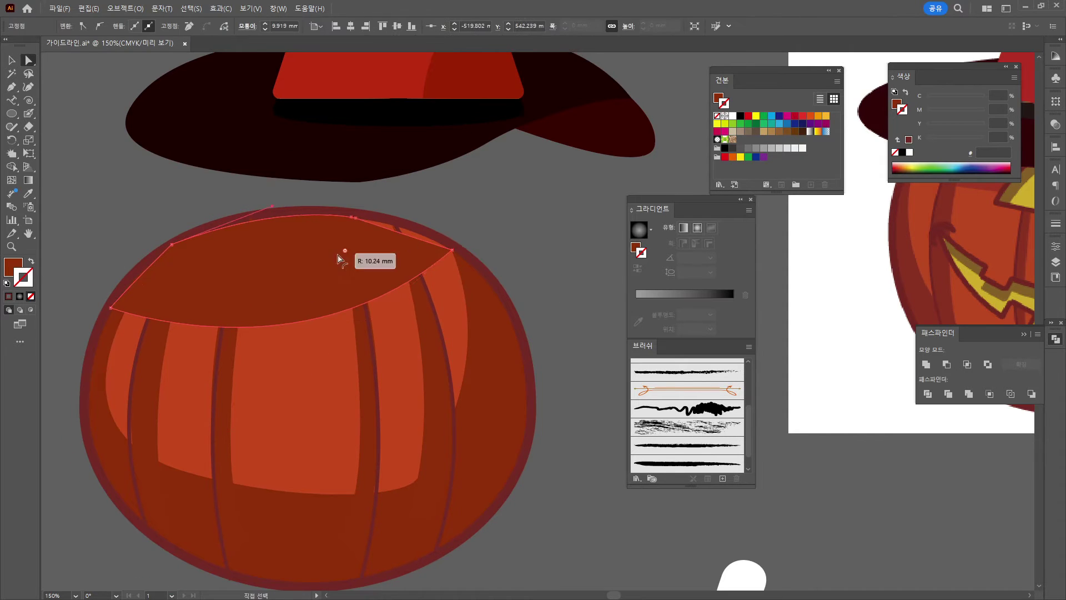
- Select the two left ribs' shapes and bring them in front of the hat shadow
{"action": "scroll", "coordinate": [82, 234], "scroll_direction": "down", "scroll_amount": 2}
{"action": "left_click", "coordinate": [110, 297]}
{"action": "left_click", "coordinate": [76, 297], "text": "shift"}
{"action": "scroll", "coordinate": [105, 294], "scroll_direction": "up", "scroll_amount": 1}
{"action": "right_click", "coordinate": [114, 281]}
{"action": "left_click", "coordinate": [267, 542]}
- Fill the hat shadow with the orange sampled from the pumpkin body using the Eyedropper
{"action": "key", "text": "i"}
{"action": "left_click", "coordinate": [167, 311]}
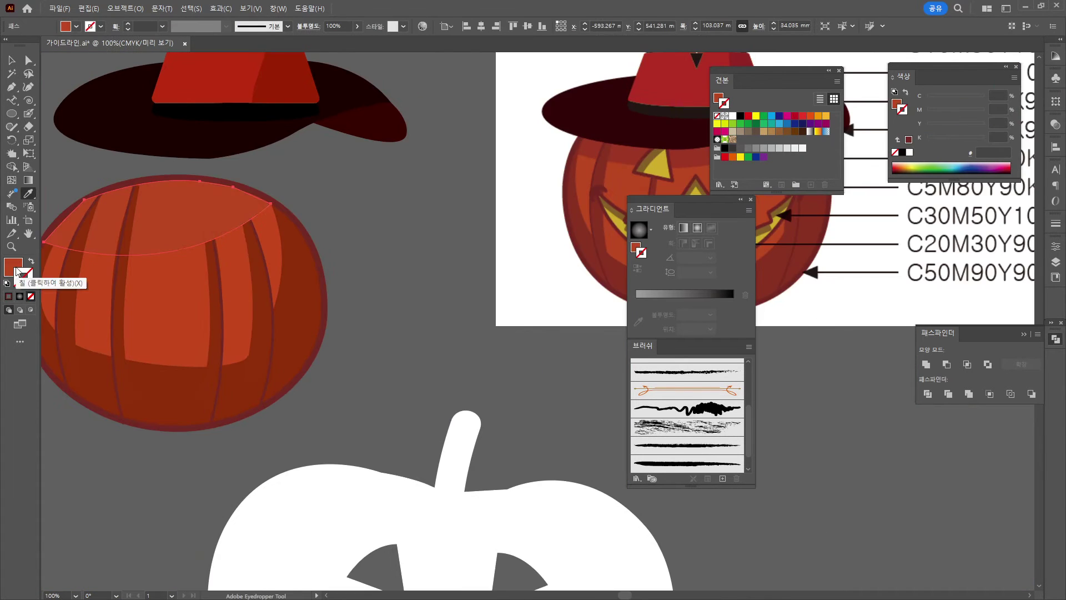
{"action": "key", "text": "v"}
{"action": "left_click", "coordinate": [186, 171]}
{"action": "scroll", "coordinate": [357, 264], "scroll_direction": "down", "scroll_amount": 3}
{"action": "scroll", "coordinate": [555, 349], "scroll_direction": "up", "scroll_amount": 2}
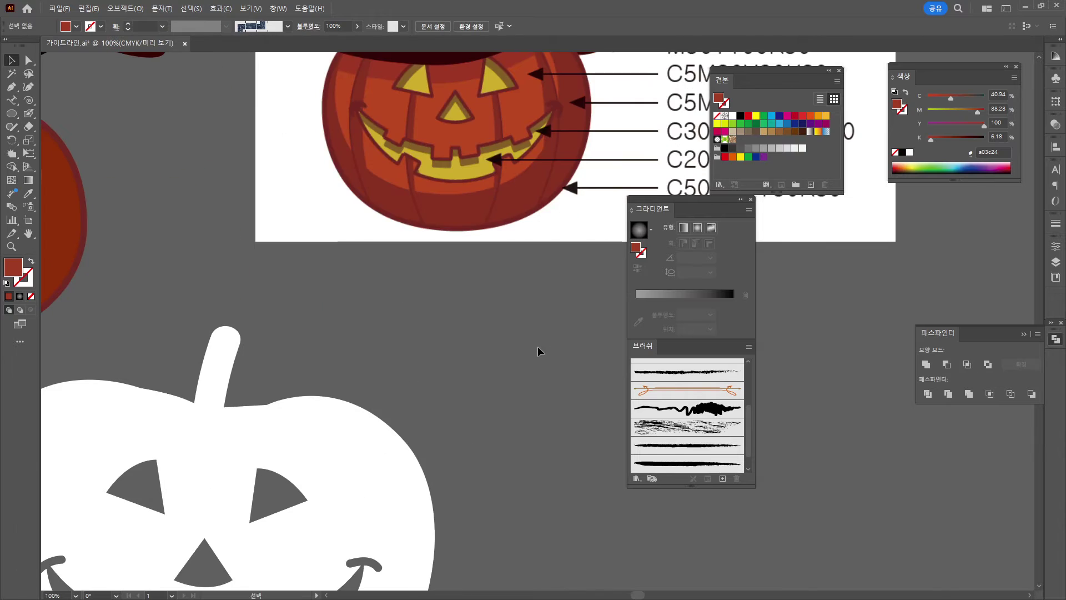
- Draw the left eye with the Pen tool as a closed wedge with a curved outer edge on the pumpkin's upper left
{"action": "scroll", "coordinate": [458, 318], "scroll_direction": "down", "scroll_amount": 2}
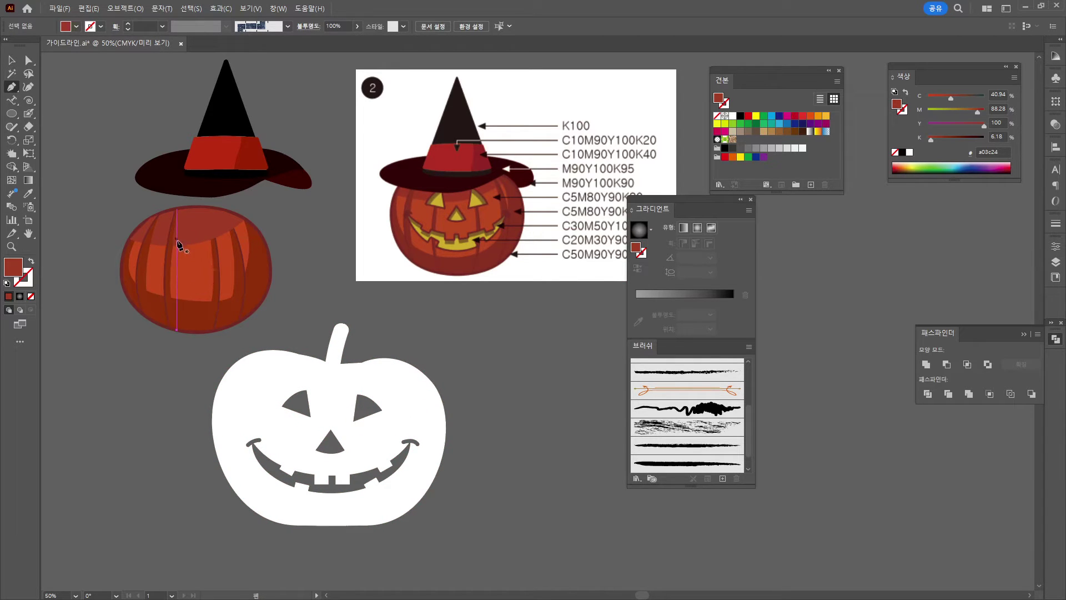
{"action": "left_click_drag", "start_coordinate": [177, 234], "coordinate": [181, 261]}
{"action": "left_click", "coordinate": [178, 256]}
{"action": "left_click", "coordinate": [176, 232]}
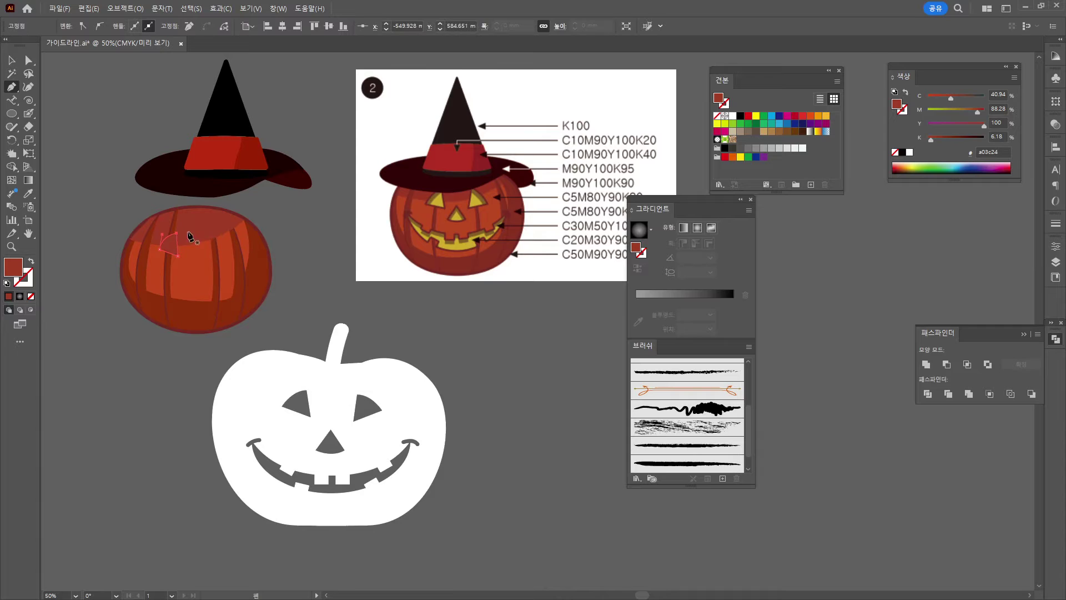
{"action": "left_click", "coordinate": [11, 60]}
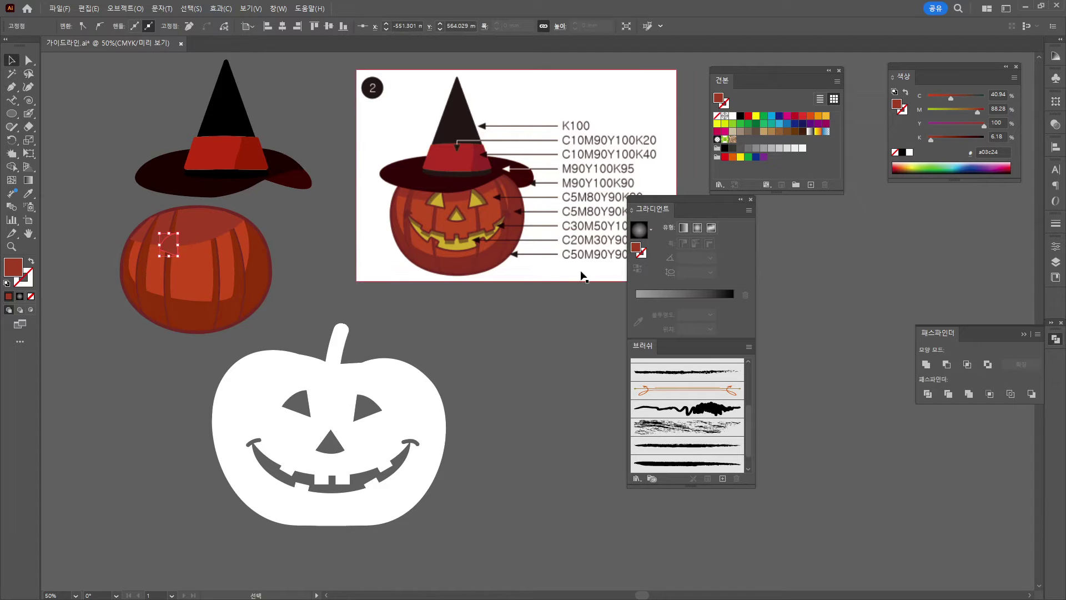
- Fill the left eye with yellow d5b329
{"action": "left_click", "coordinate": [29, 193]}
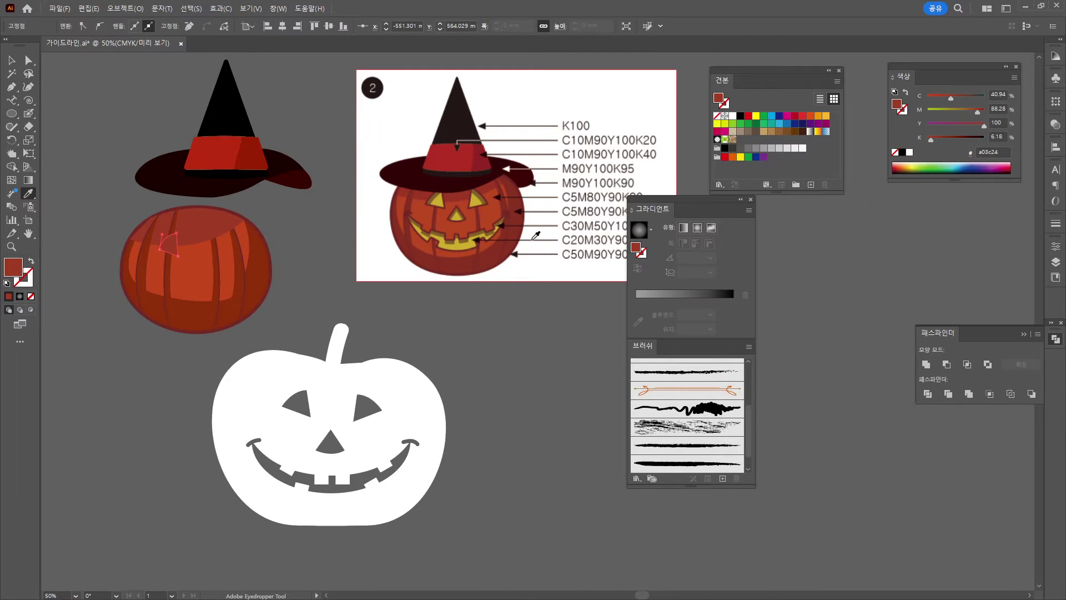
{"action": "double_click", "coordinate": [10, 269]}
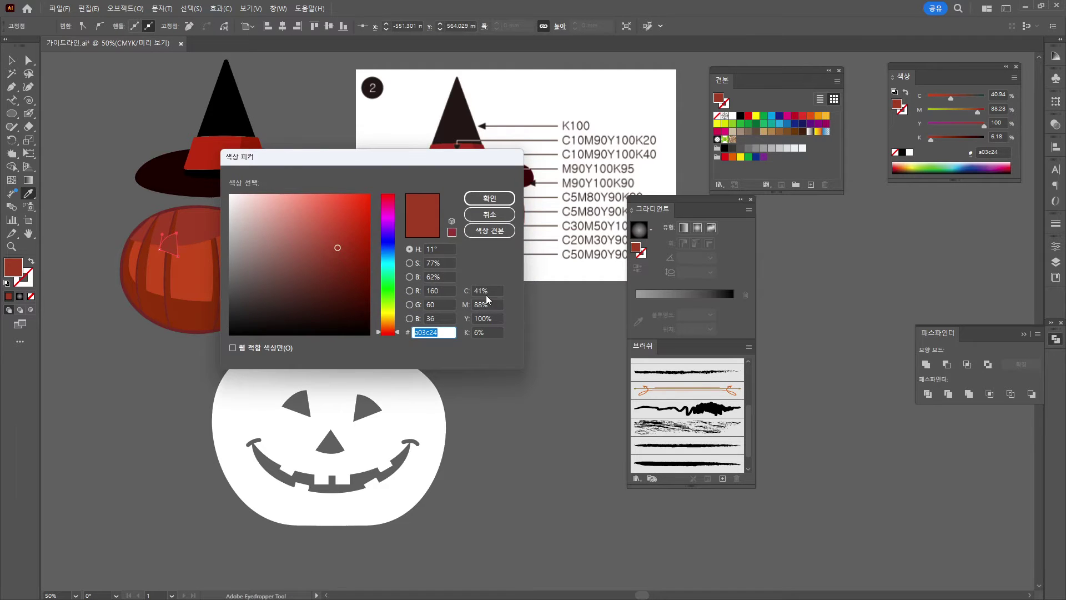
{"action": "type", "text": "d5b329"}
{"action": "key", "text": "Return"}
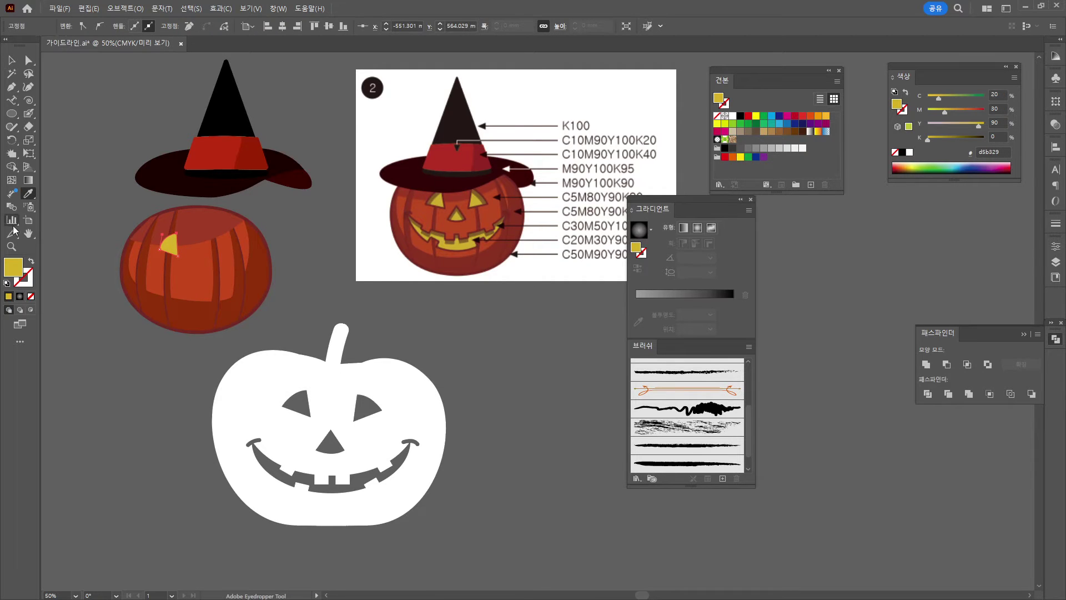
- Set the left eye's stroke colour to C50 M90 Y90 K30 and deselect the eye
{"action": "double_click", "coordinate": [28, 280]}
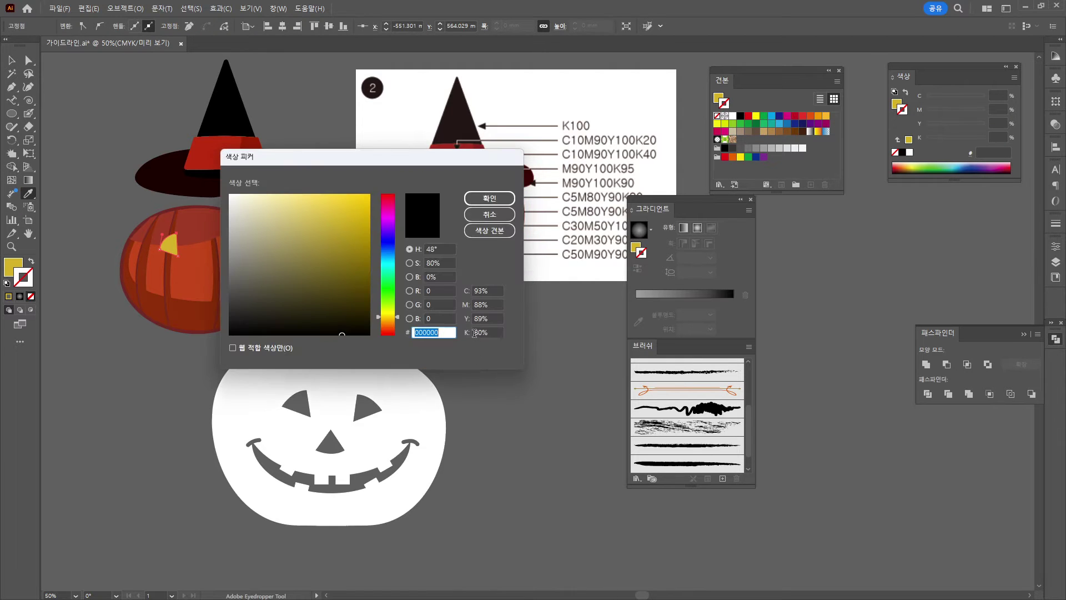
{"action": "left_click", "coordinate": [489, 291]}
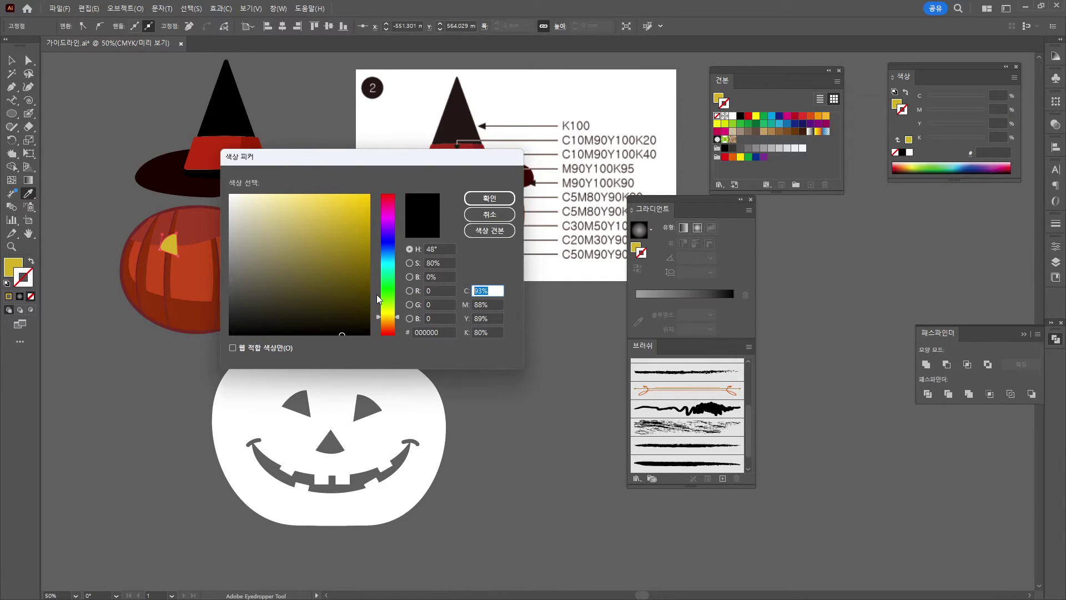
{"action": "type", "text": "50"}
{"action": "key", "text": "Tab"}
{"action": "type", "text": "90"}
{"action": "key", "text": "Tab"}
{"action": "type", "text": "90"}
{"action": "key", "text": "Tab"}
{"action": "type", "text": "30"}
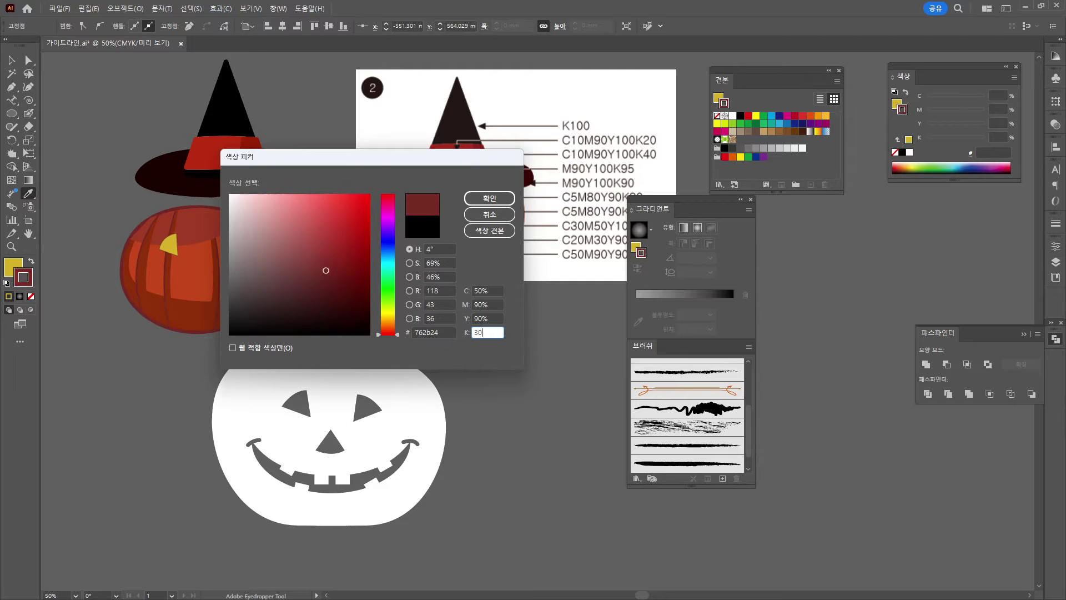
{"action": "key", "text": "Return"}
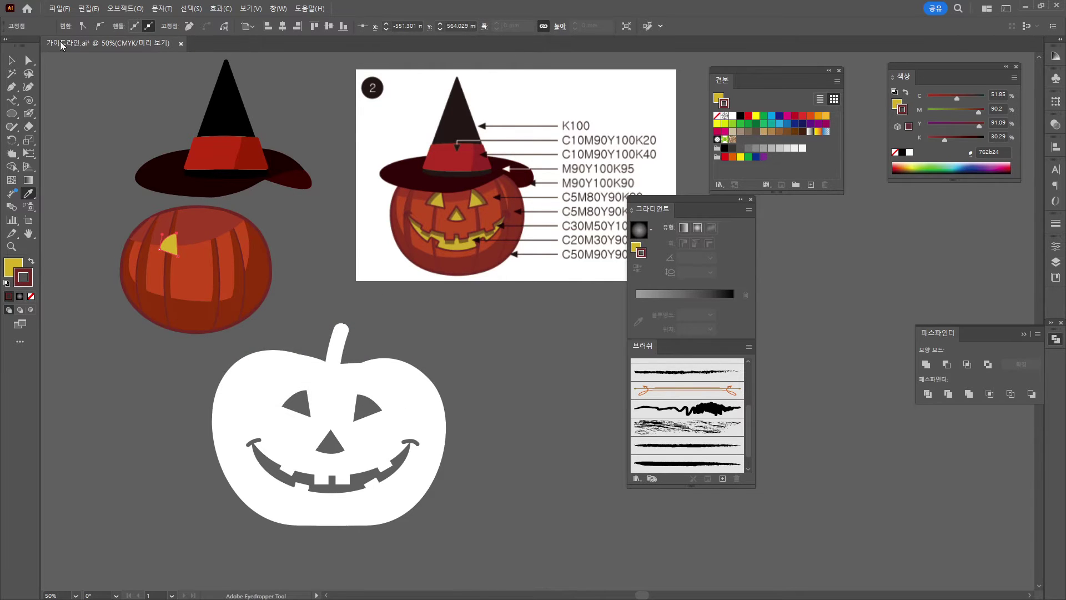
{"action": "left_click", "coordinate": [11, 60]}
{"action": "left_click", "coordinate": [123, 90]}
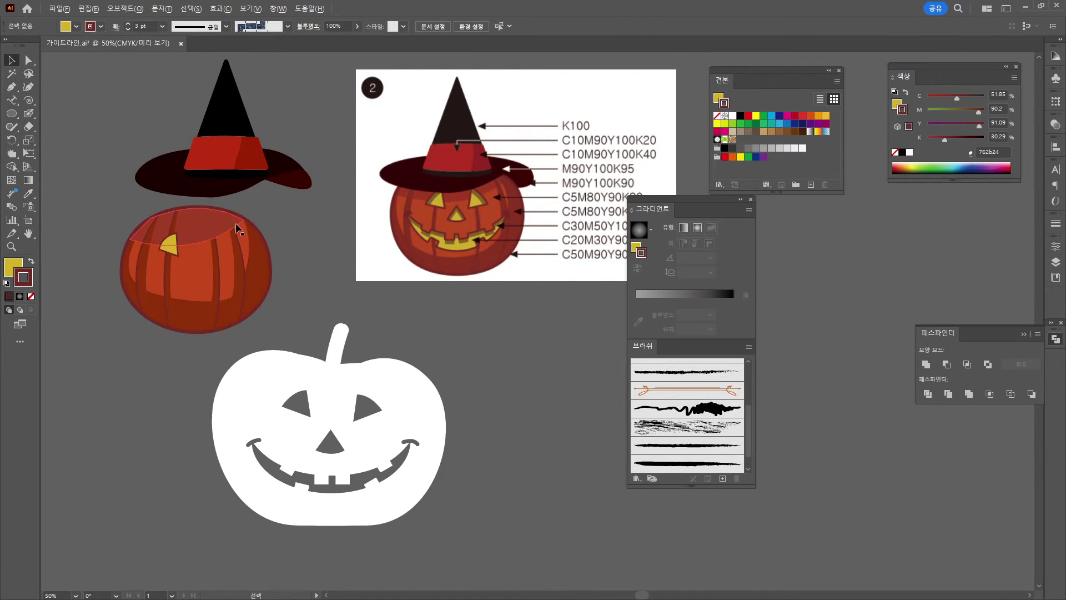
- Turn on Draw Inside mode for the left eye and choose the Blob Brush tool
{"action": "scroll", "coordinate": [238, 228], "scroll_direction": "up", "scroll_amount": 2}
{"action": "left_click", "coordinate": [105, 253]}
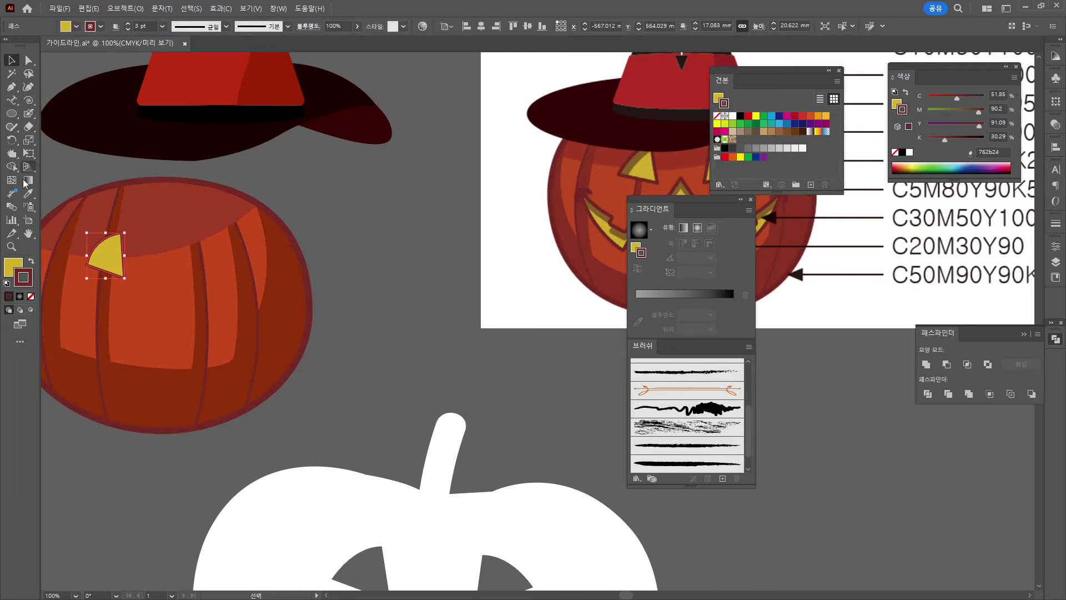
{"action": "left_click", "coordinate": [31, 312]}
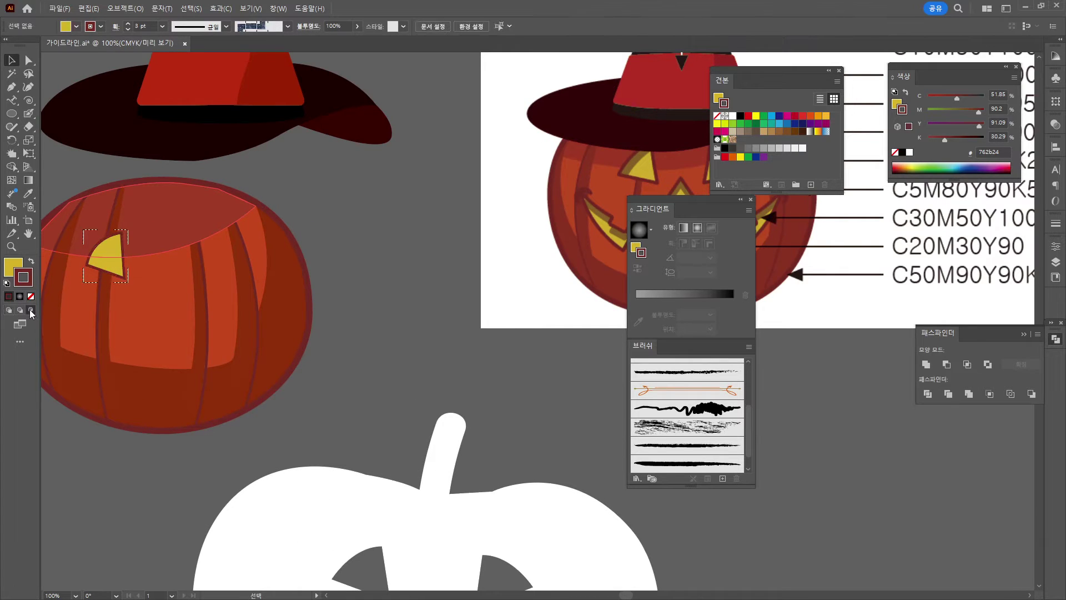
{"action": "left_click", "coordinate": [31, 114]}
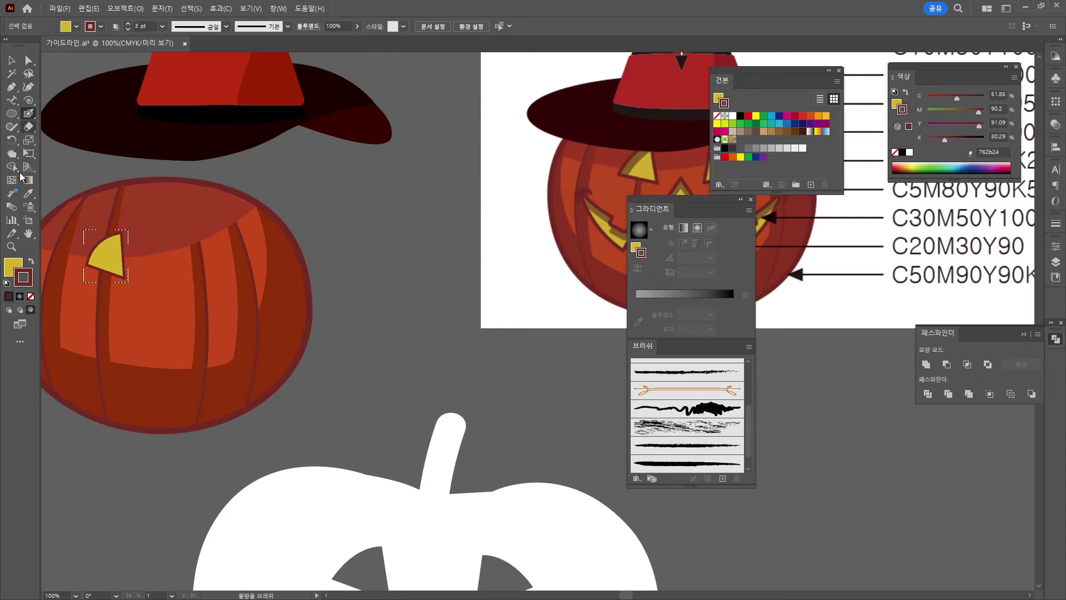
- Set the brush's fill colour to C30 M50 Y100 K40 for the eye's shadow
{"action": "double_click", "coordinate": [12, 267]}
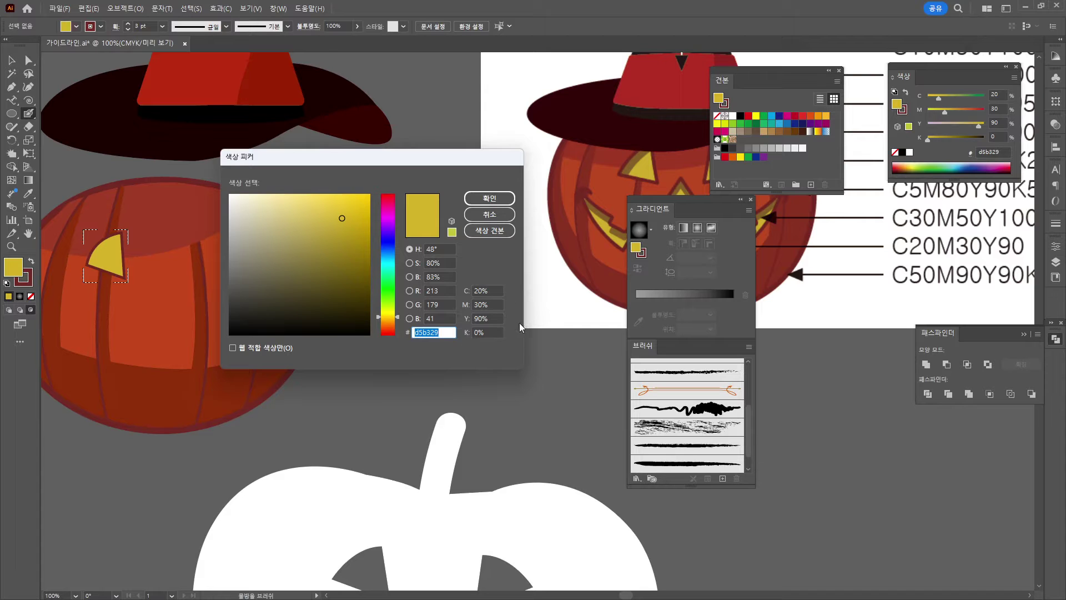
{"action": "key", "text": "Tab"}
{"action": "type", "text": "30"}
{"action": "key", "text": "Tab"}
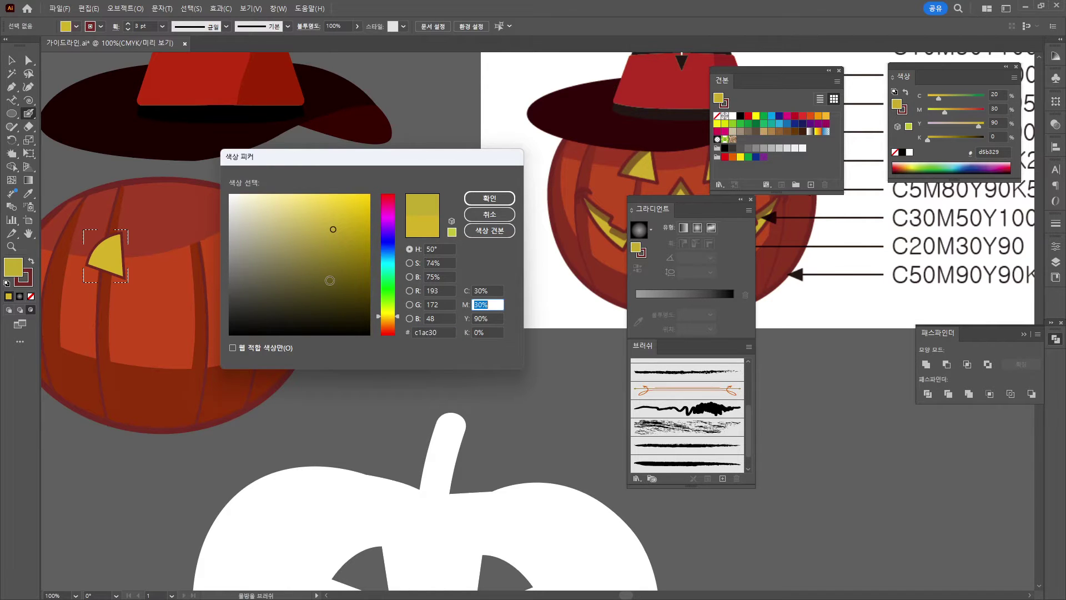
{"action": "type", "text": "50"}
{"action": "key", "text": "Tab"}
{"action": "type", "text": "100"}
{"action": "key", "text": "Tab"}
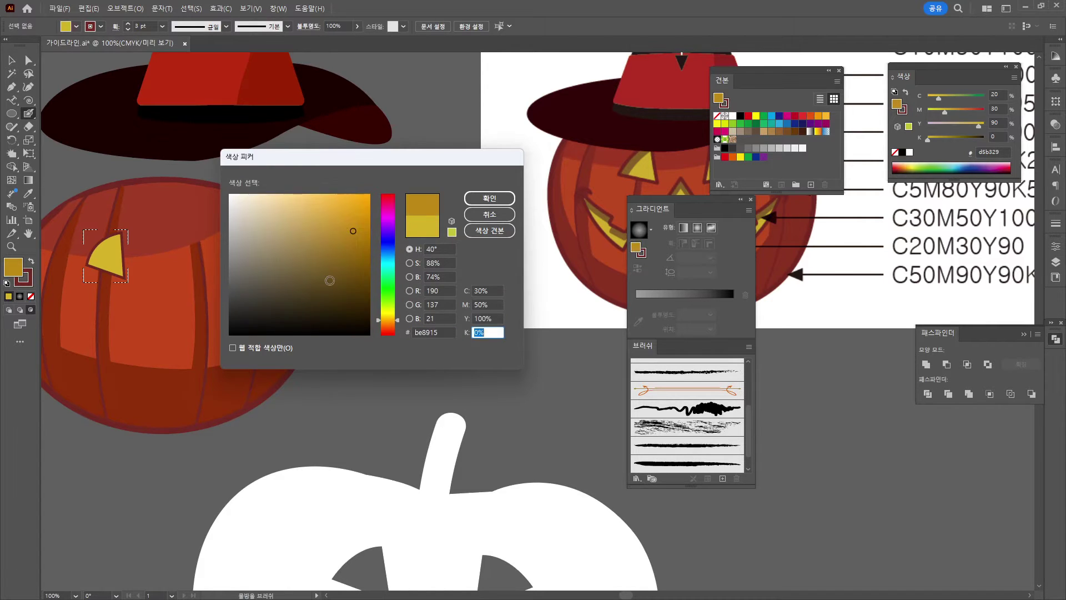
{"action": "type", "text": "40"}
{"action": "key", "text": "Return"}
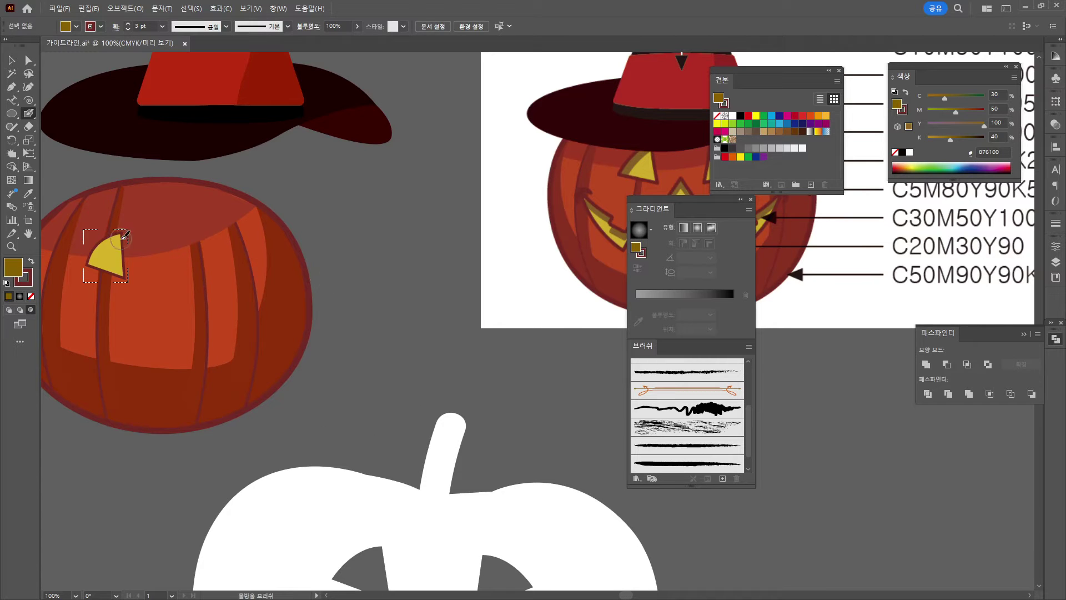
- Remove the stroke colour, paint a dark shadow inside the left eye along its curved upper edge, and return to normal drawing mode
{"action": "left_click_drag", "start_coordinate": [124, 236], "coordinate": [90, 260]}
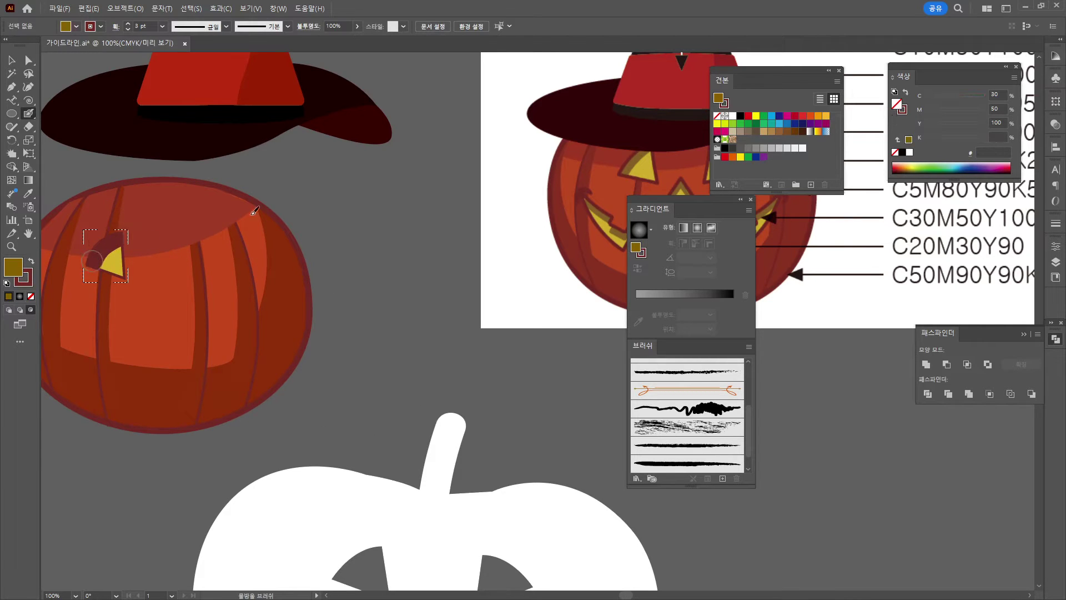
{"action": "key", "text": "ctrl+z"}
{"action": "left_click", "coordinate": [29, 282]}
{"action": "left_click", "coordinate": [31, 297]}
{"action": "left_click", "coordinate": [16, 268]}
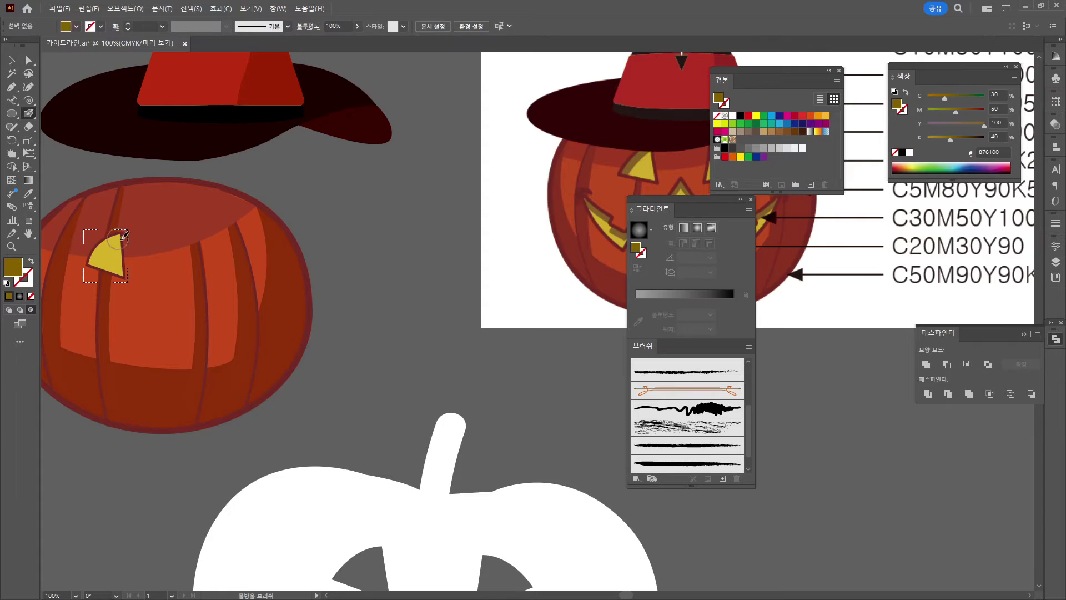
{"action": "left_click_drag", "start_coordinate": [119, 234], "coordinate": [90, 261]}
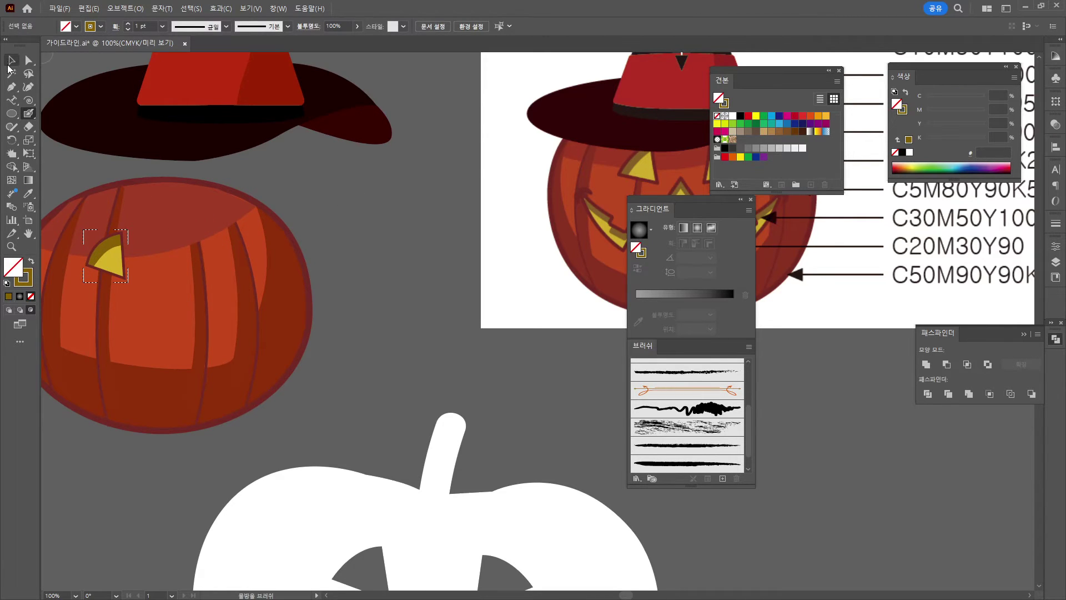
{"action": "left_click", "coordinate": [10, 61]}
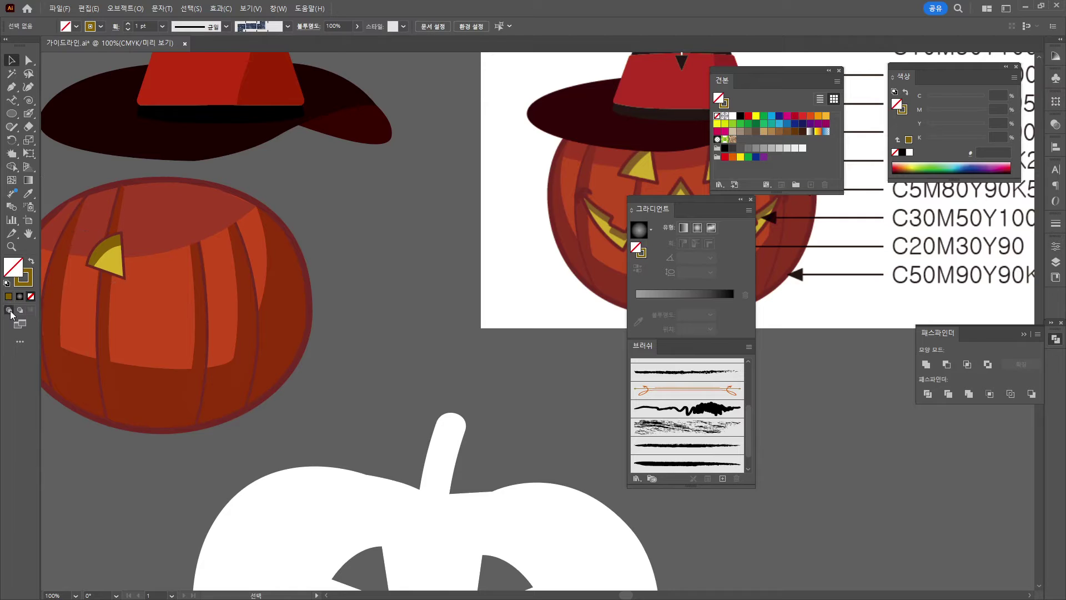
- Duplicate the shaded left eye, reflect the copy across the vertical axis and position it as the right eye
{"action": "left_click", "coordinate": [124, 271]}
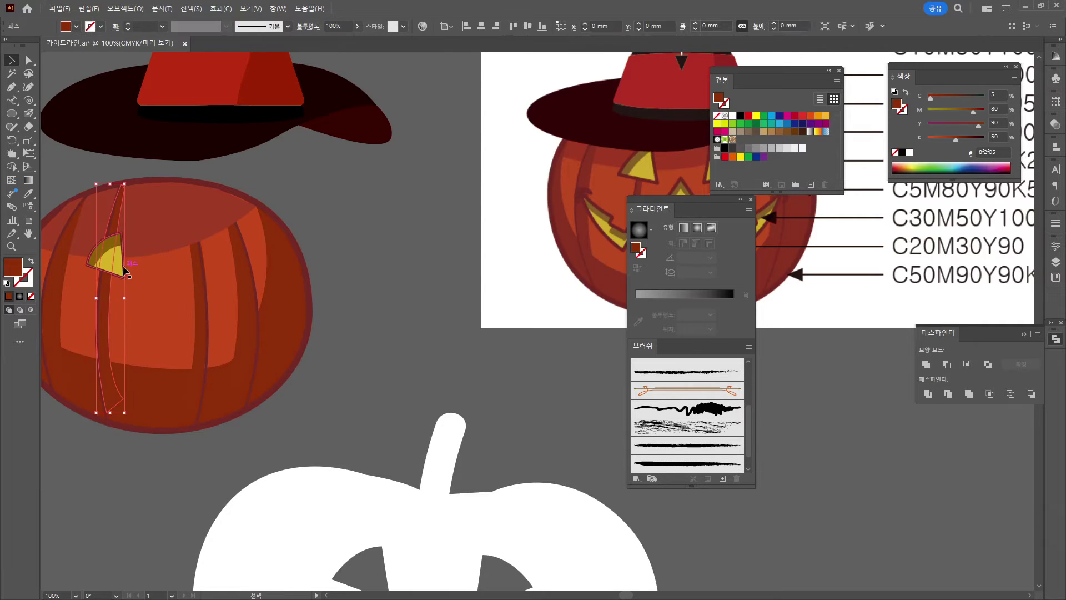
{"action": "left_click_drag", "start_coordinate": [124, 271], "coordinate": [177, 268]}
{"action": "right_click", "coordinate": [177, 267]}
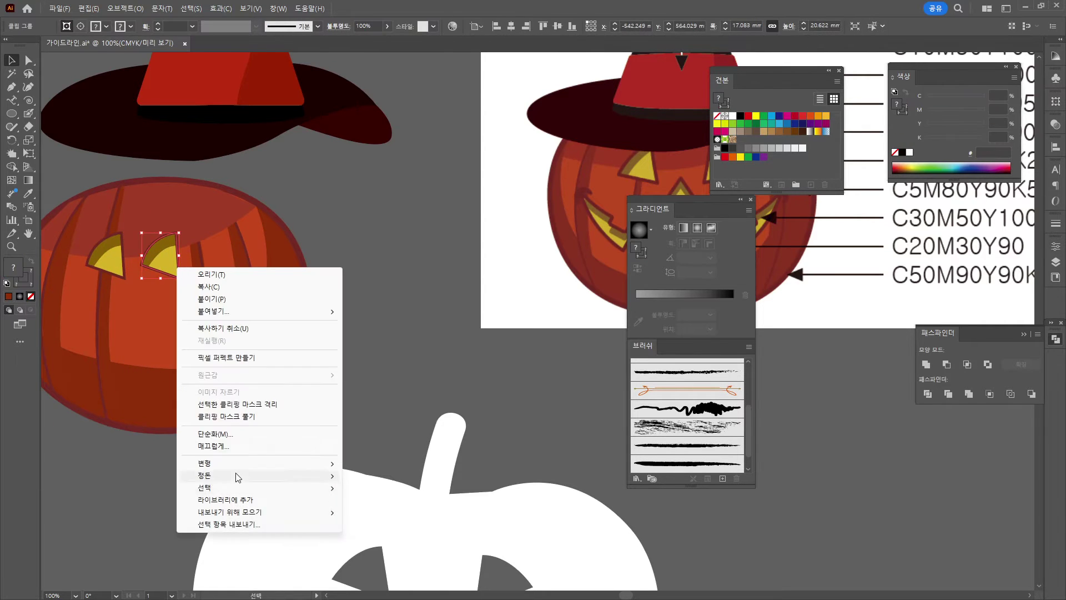
{"action": "mouse_move", "coordinate": [236, 463]}
{"action": "left_click", "coordinate": [369, 503]}
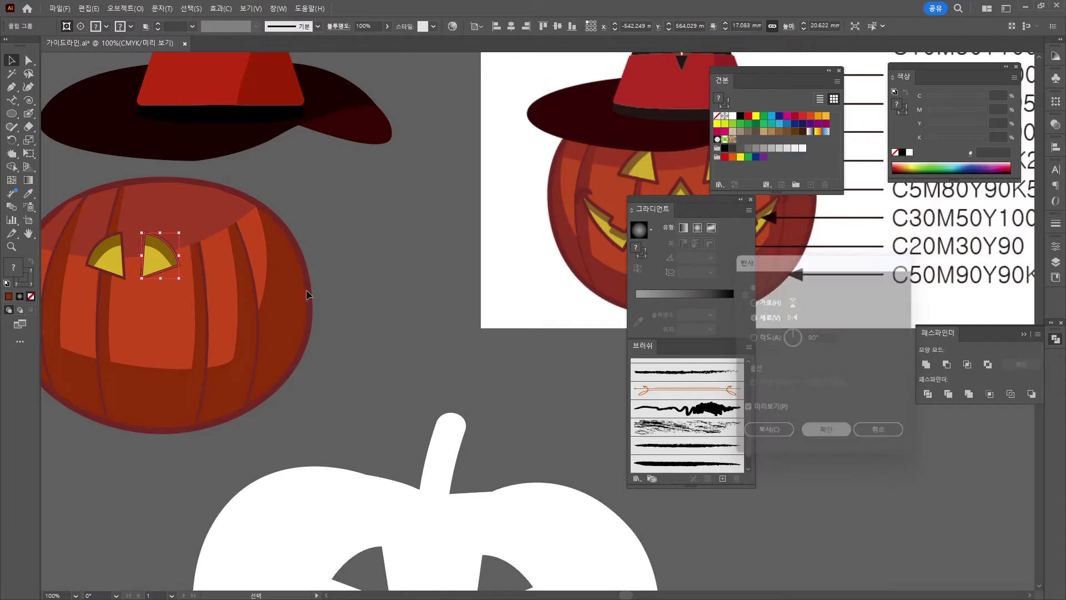
{"action": "left_click_drag", "start_coordinate": [156, 271], "coordinate": [198, 270]}
{"action": "left_click", "coordinate": [323, 277]}
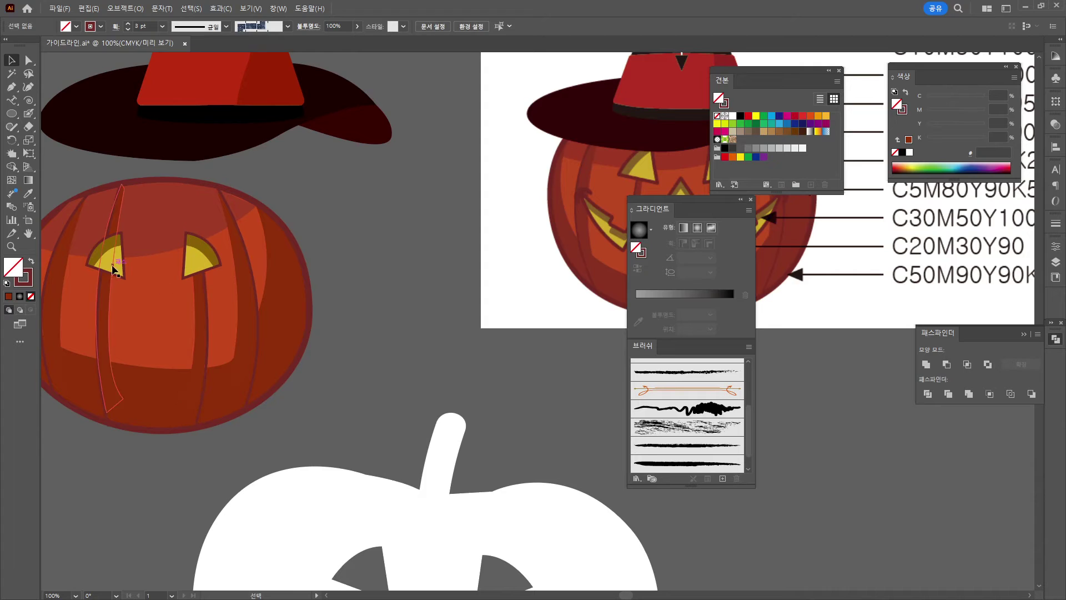
- Draw a closed triangular nose with a curved lower edge between and below the eyes using the Pen tool
{"action": "left_click", "coordinate": [12, 87]}
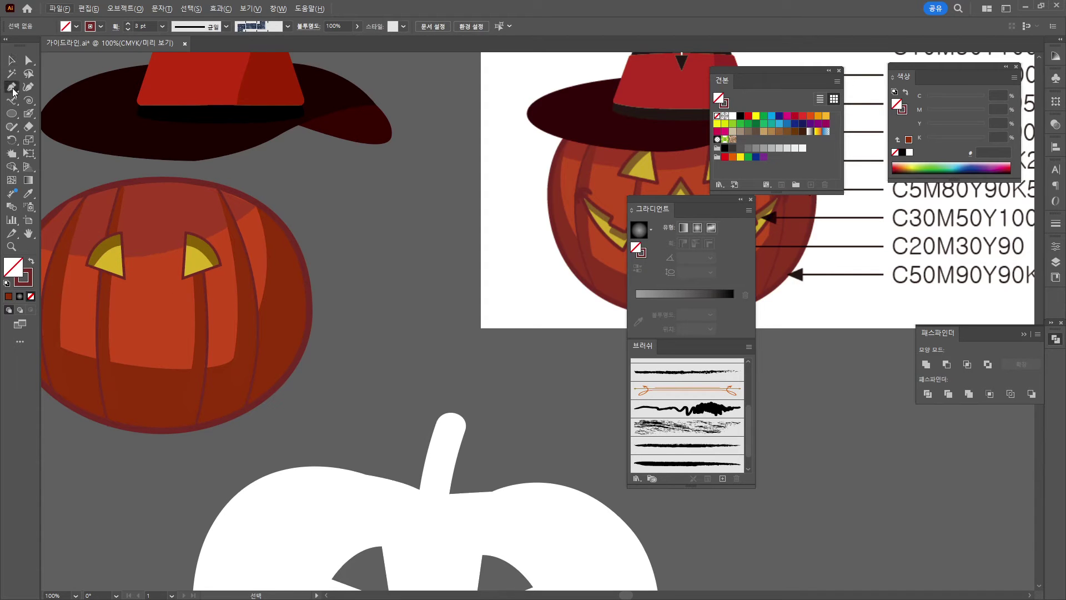
{"action": "left_click", "coordinate": [151, 288]}
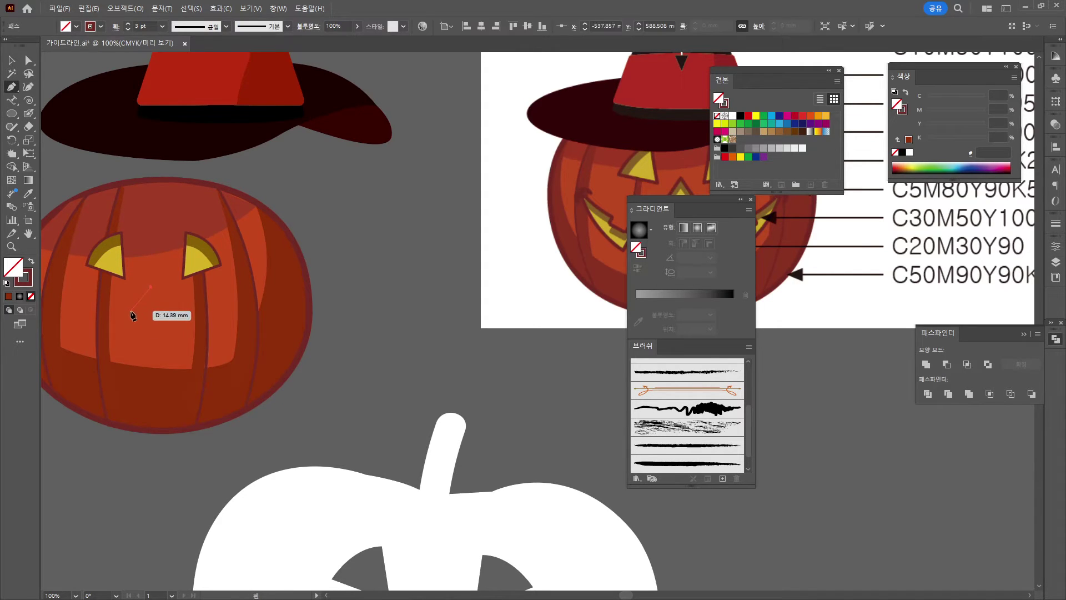
{"action": "left_click", "coordinate": [132, 311]}
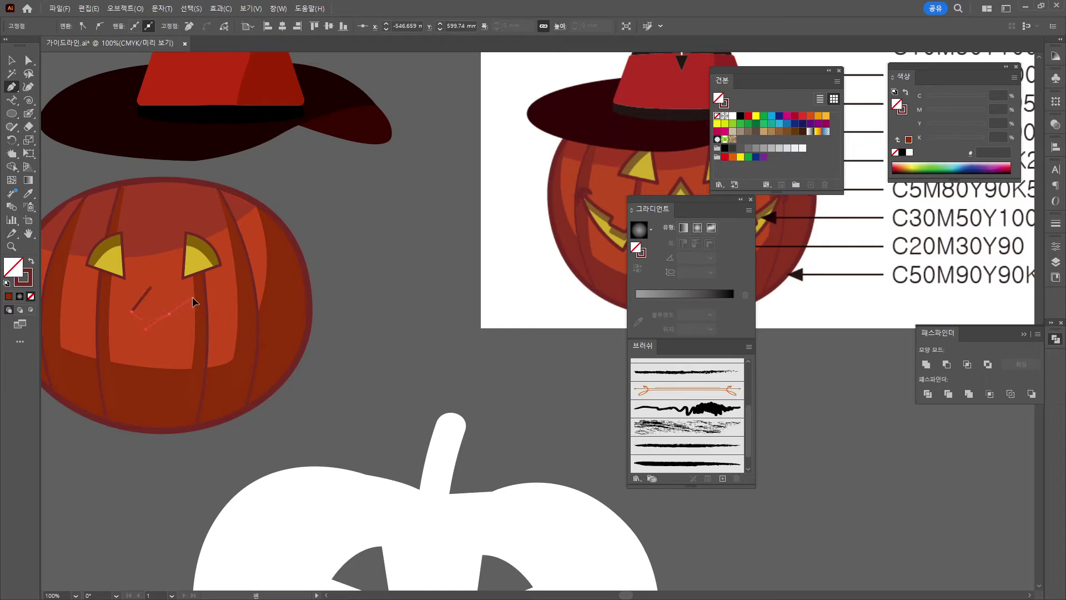
{"action": "left_click_drag", "start_coordinate": [194, 302], "coordinate": [171, 309]}
{"action": "left_click", "coordinate": [150, 288]}
{"action": "left_click", "coordinate": [12, 63]}
- Give the nose the eye's yellow fill and dark red outline using the Eyedropper
{"action": "left_click", "coordinate": [28, 193]}
{"action": "left_click", "coordinate": [123, 266]}
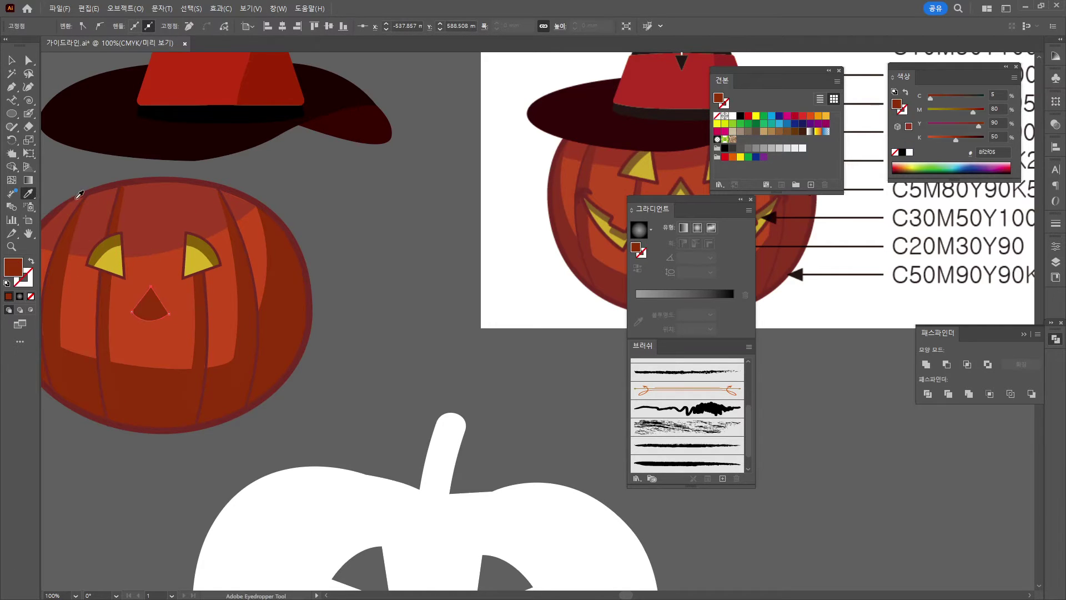
{"action": "left_click", "coordinate": [123, 266]}
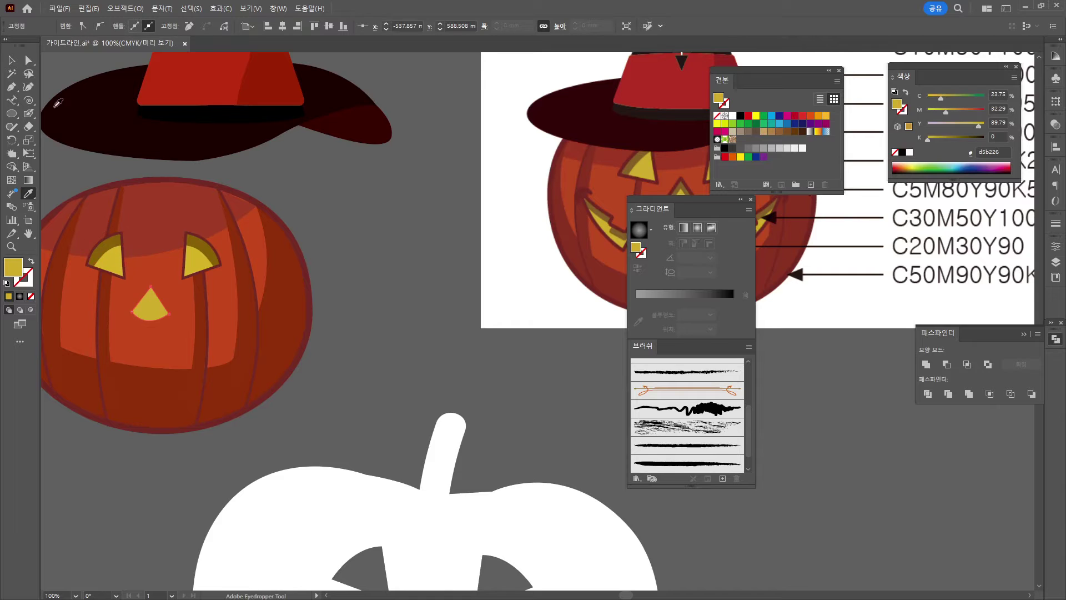
{"action": "left_click", "coordinate": [28, 284]}
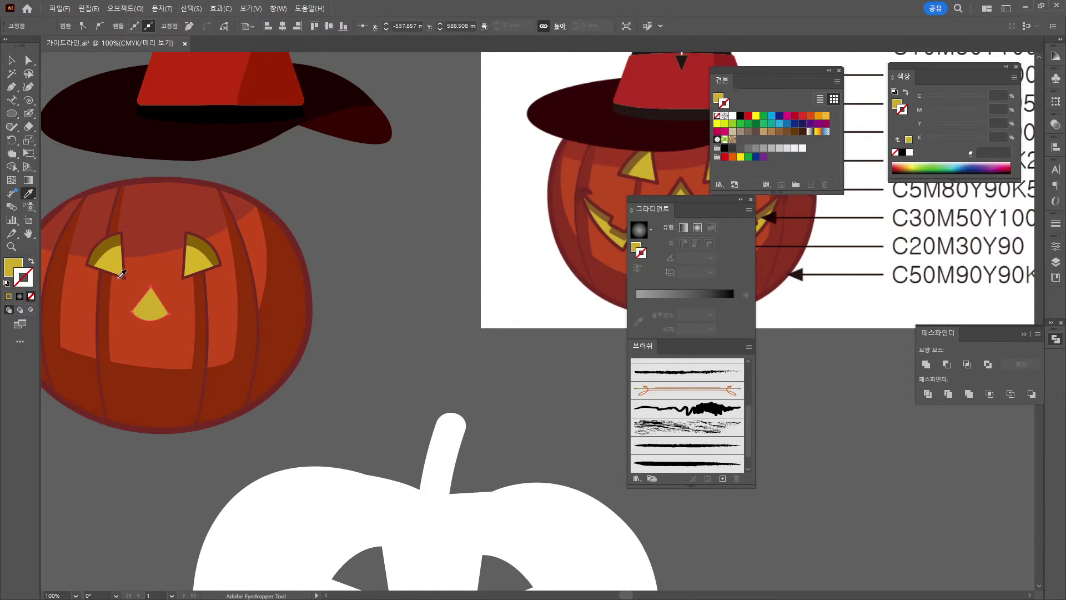
{"action": "left_click", "coordinate": [125, 276]}
{"action": "left_click", "coordinate": [12, 61]}
- Switch the nose to Draw Inside mode and pick the eye's dark shadow colour as the stroke for the Blob Brush
{"action": "scroll", "coordinate": [167, 272], "scroll_direction": "up", "scroll_amount": 1}
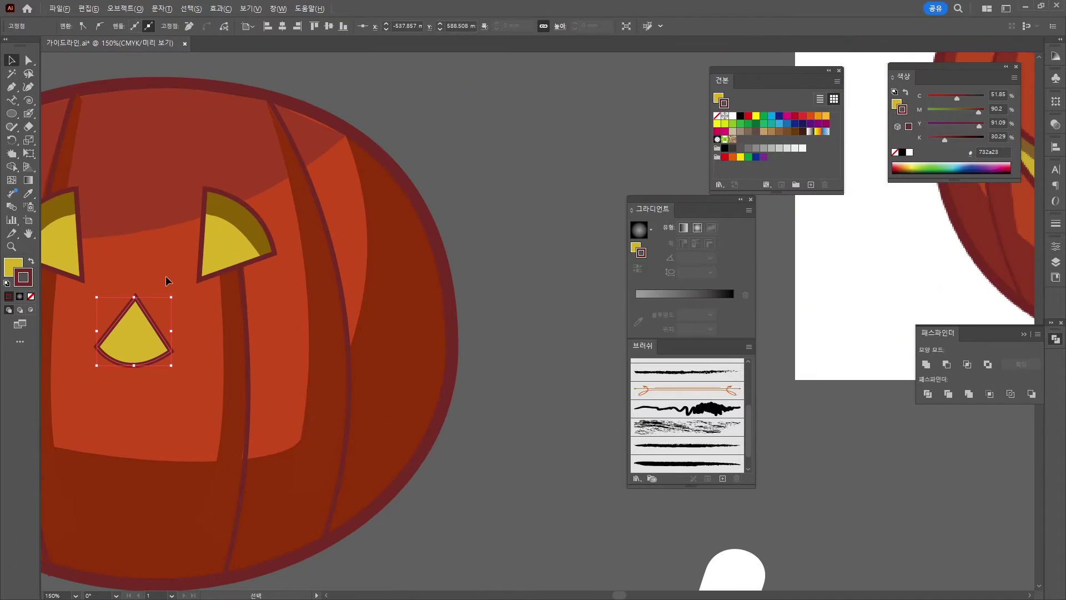
{"action": "key", "text": "ctrl+shift+a"}
{"action": "key", "text": "x"}
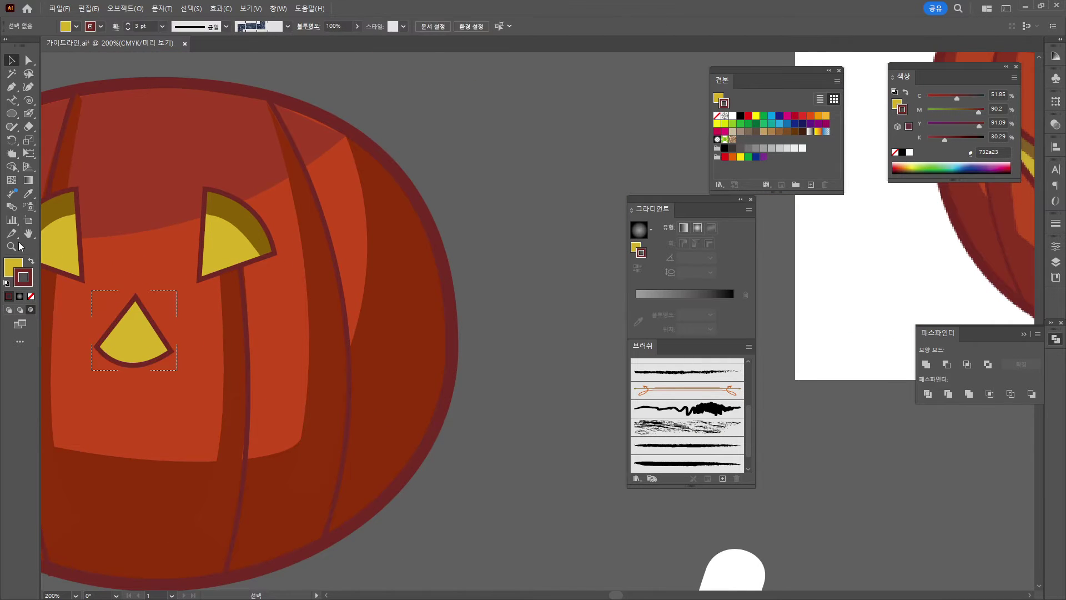
{"action": "left_click", "coordinate": [30, 297]}
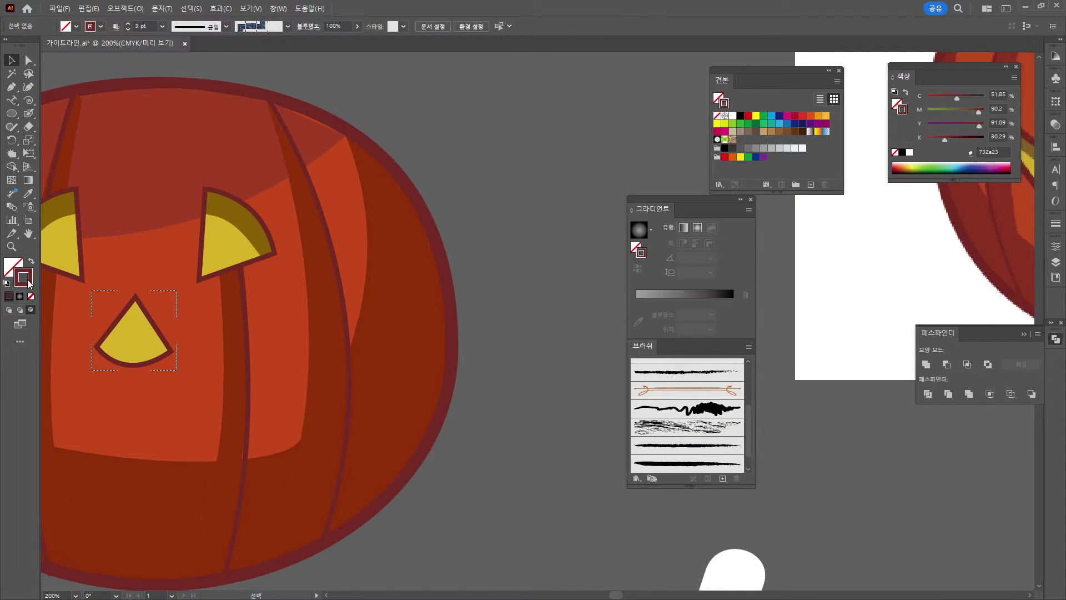
{"action": "left_click", "coordinate": [28, 193]}
{"action": "left_click", "coordinate": [60, 207]}
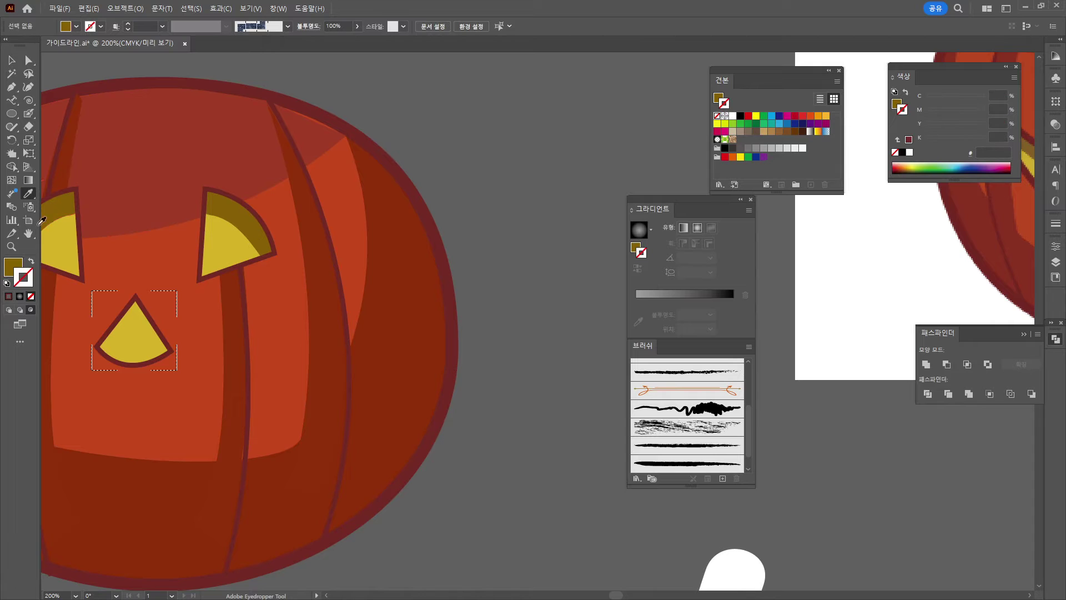
{"action": "left_click", "coordinate": [31, 261]}
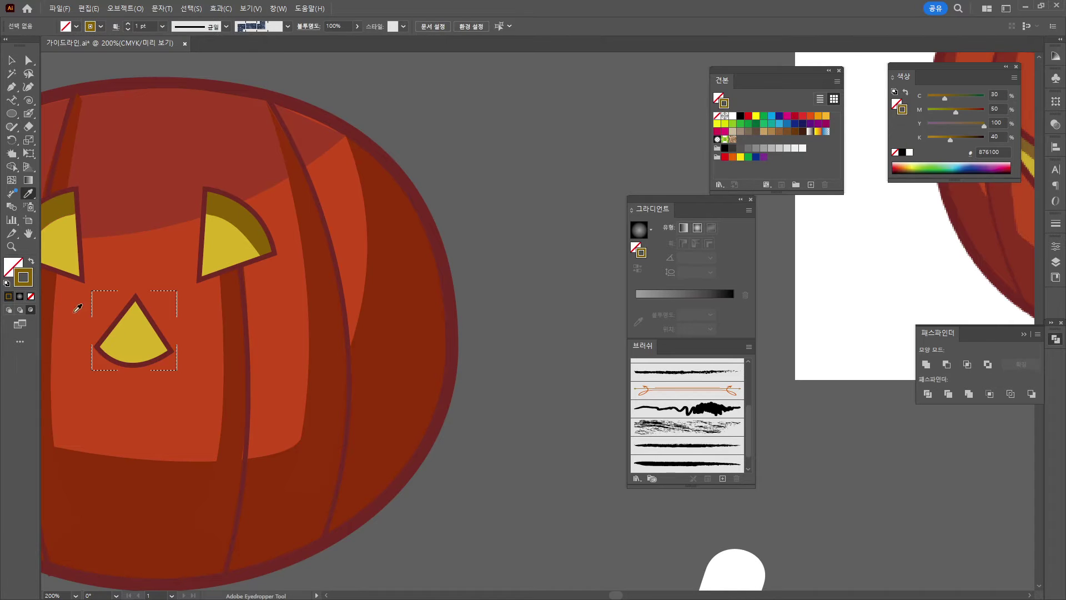
{"action": "left_click", "coordinate": [31, 116]}
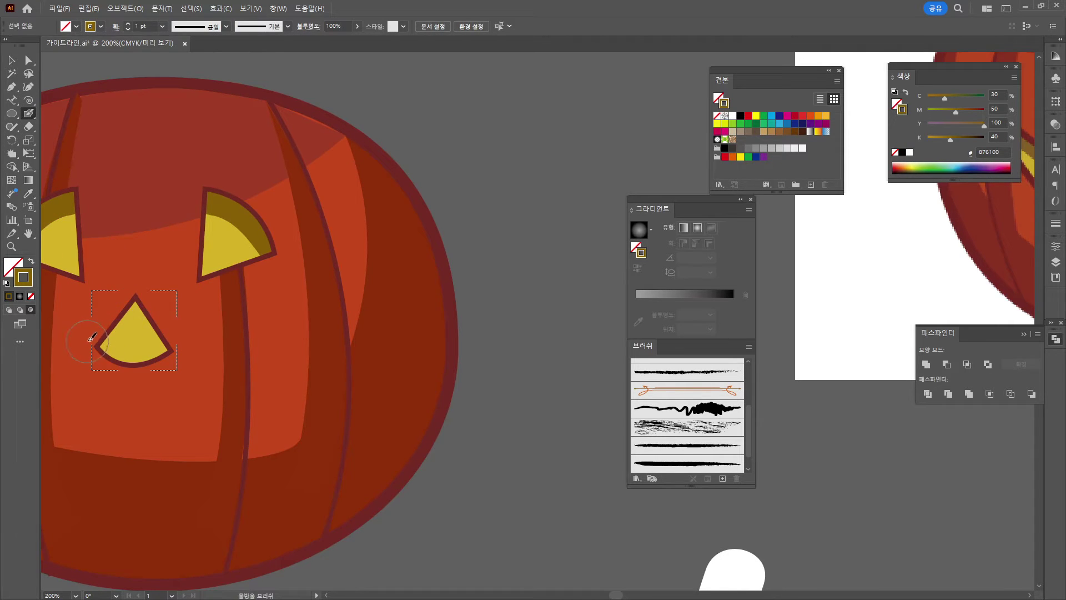
- Paint dark shadows along both slanted upper edges inside the nose, redoing the stroke on its right edge until it fits
{"action": "mouse_move", "coordinate": [92, 337]}
{"action": "left_mouse_down"}
{"action": "mouse_move", "coordinate": [133, 303]}
{"action": "mouse_move", "coordinate": [159, 318]}
{"action": "mouse_move", "coordinate": [186, 367]}
{"action": "left_mouse_up"}
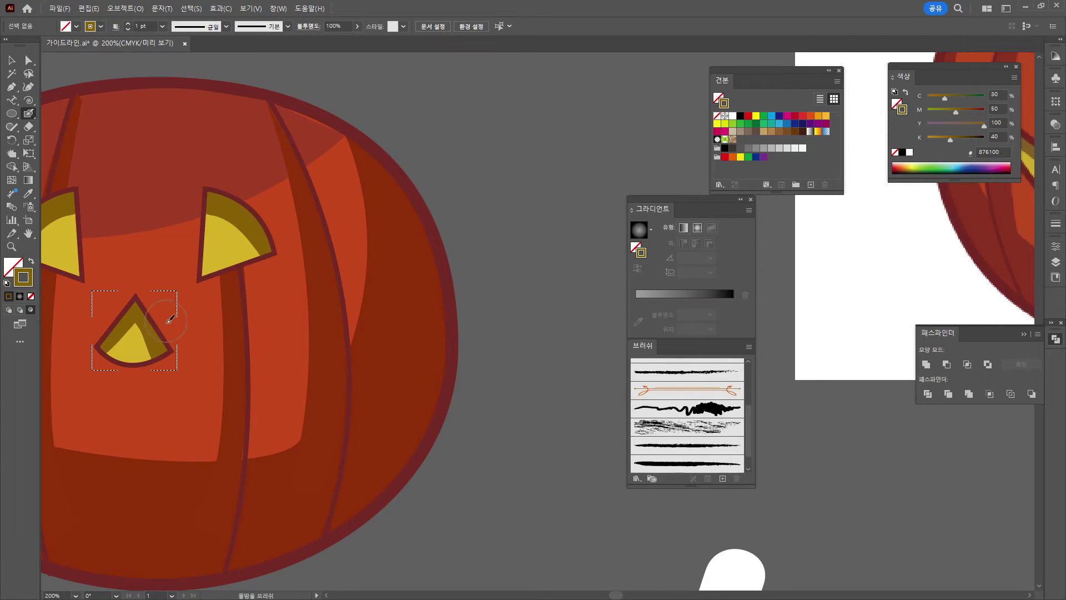
{"action": "key", "text": "ctrl+z"}
{"action": "left_click_drag", "start_coordinate": [149, 301], "coordinate": [183, 353]}
{"action": "key", "text": "ctrl+z"}
{"action": "left_click_drag", "start_coordinate": [146, 305], "coordinate": [168, 355]}
{"action": "key", "text": "ctrl+z"}
{"action": "left_click_drag", "start_coordinate": [149, 299], "coordinate": [169, 356]}
{"action": "left_click", "coordinate": [12, 60]}
{"action": "key", "text": "ctrl+1"}
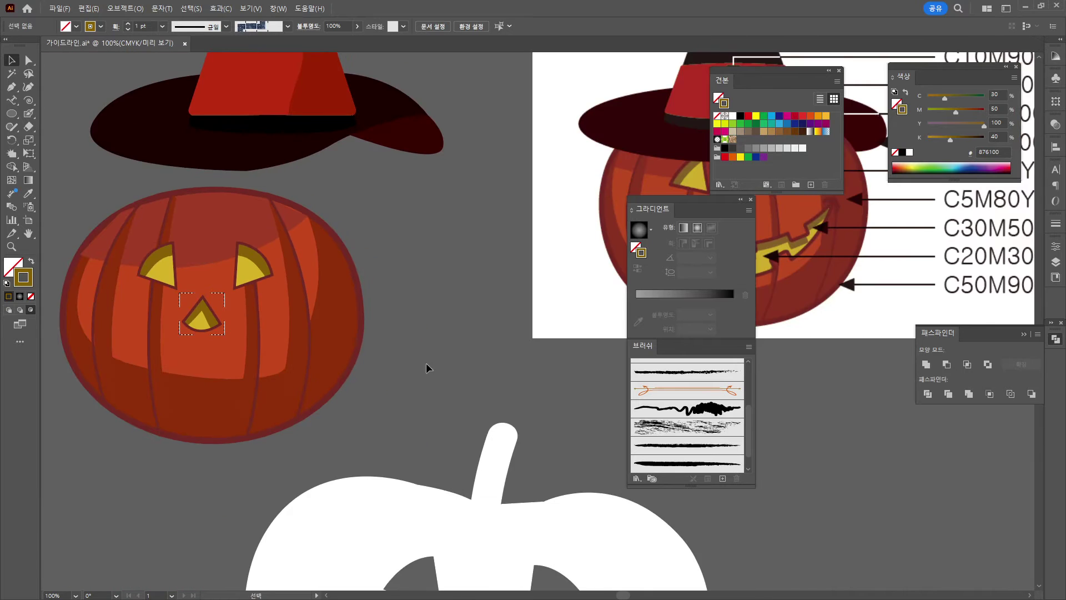
- Draw an ellipse about 168 × 115 mm and position it over the face cut-outs of the white pumpkin template
{"action": "scroll", "coordinate": [428, 367], "scroll_direction": "down", "scroll_amount": 3}
{"action": "scroll", "coordinate": [528, 500], "scroll_direction": "down", "scroll_amount": 3}
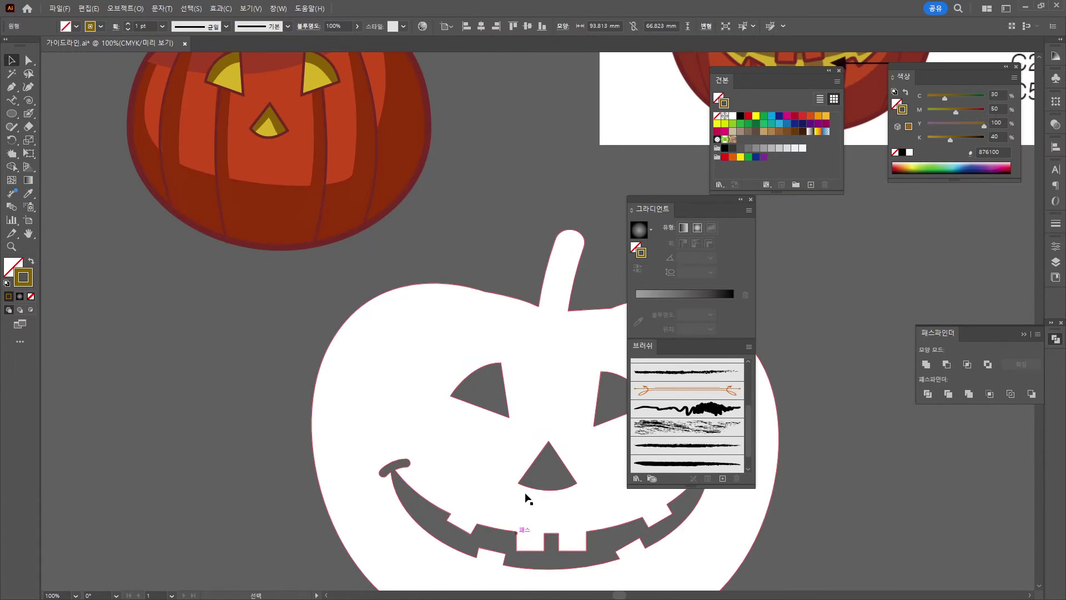
{"action": "left_click", "coordinate": [476, 436]}
{"action": "key", "text": "ctrl+minus"}
{"action": "left_click_drag", "start_coordinate": [447, 493], "coordinate": [340, 366]}
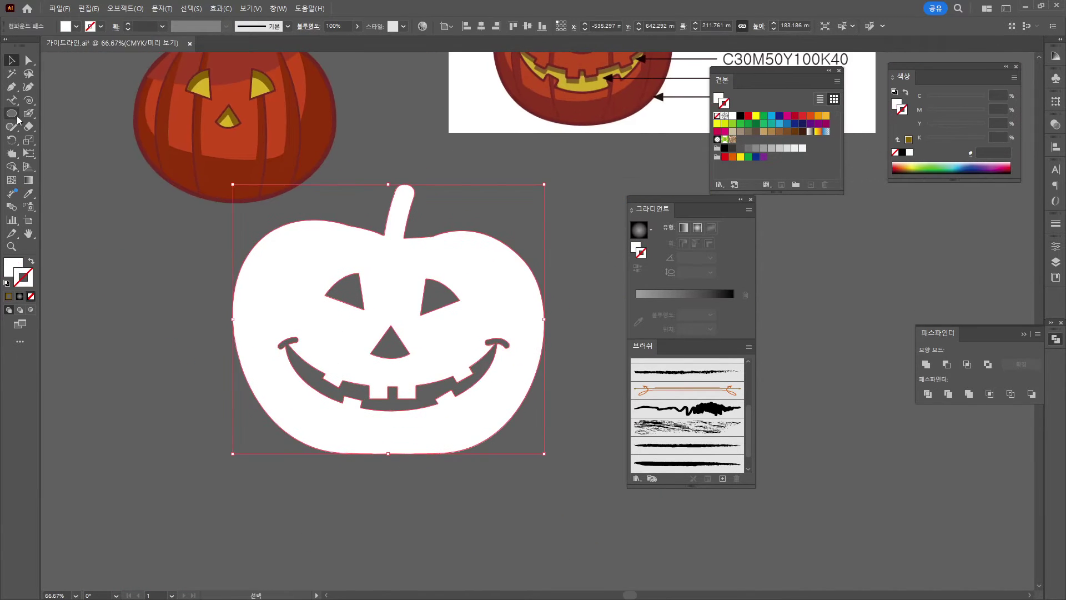
{"action": "key", "text": "l"}
{"action": "left_click_drag", "start_coordinate": [271, 326], "coordinate": [519, 494]}
{"action": "key", "text": "v"}
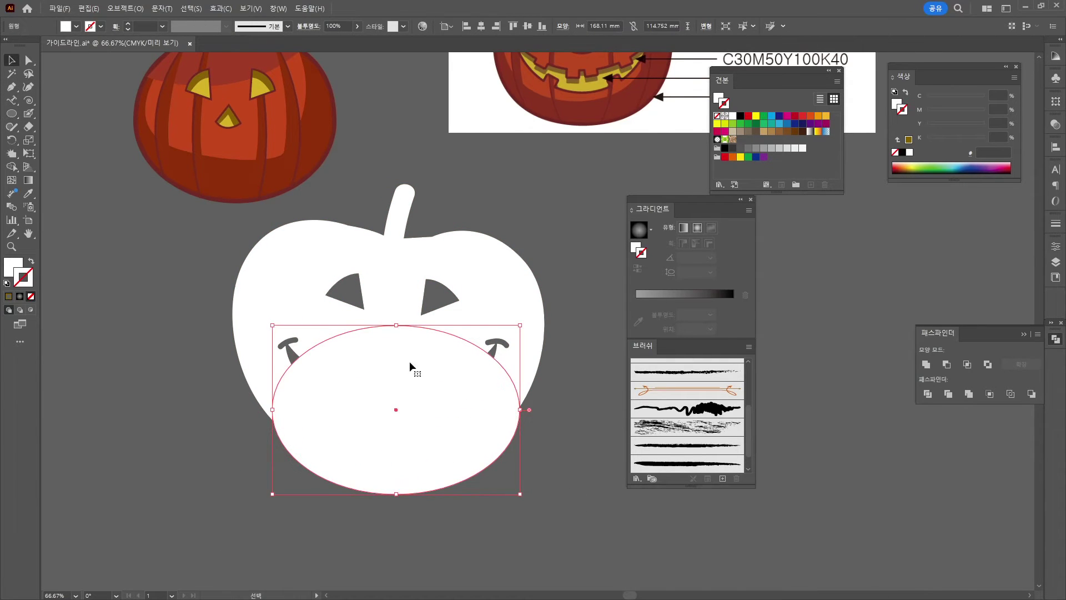
{"action": "left_click_drag", "start_coordinate": [409, 361], "coordinate": [401, 300]}
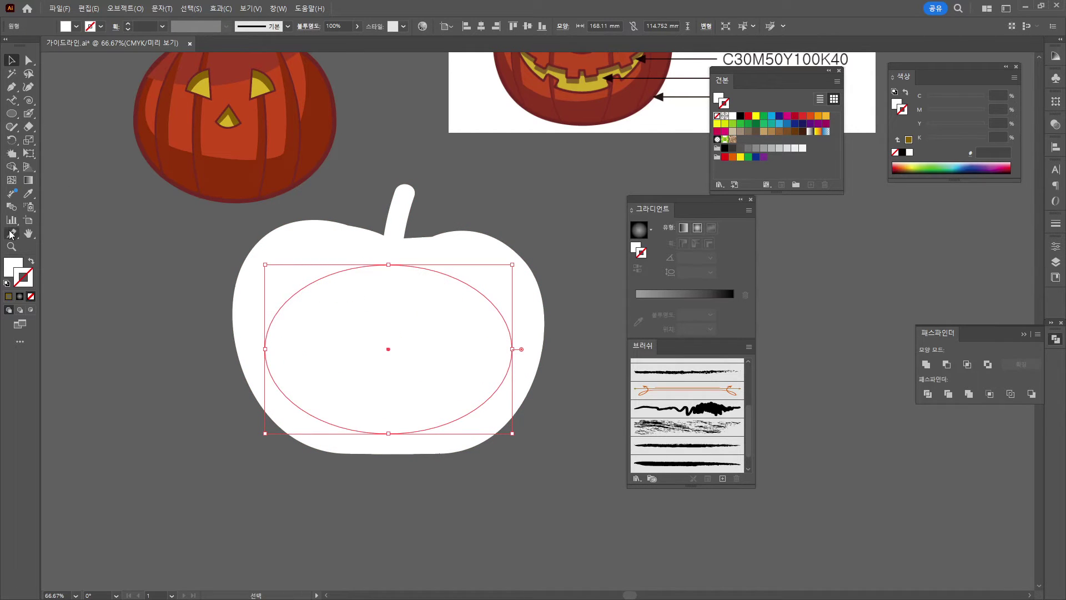
- Fill the ellipse with the eye's yellow using the Eyedropper
{"action": "left_click", "coordinate": [28, 194]}
{"action": "left_click", "coordinate": [203, 184]}
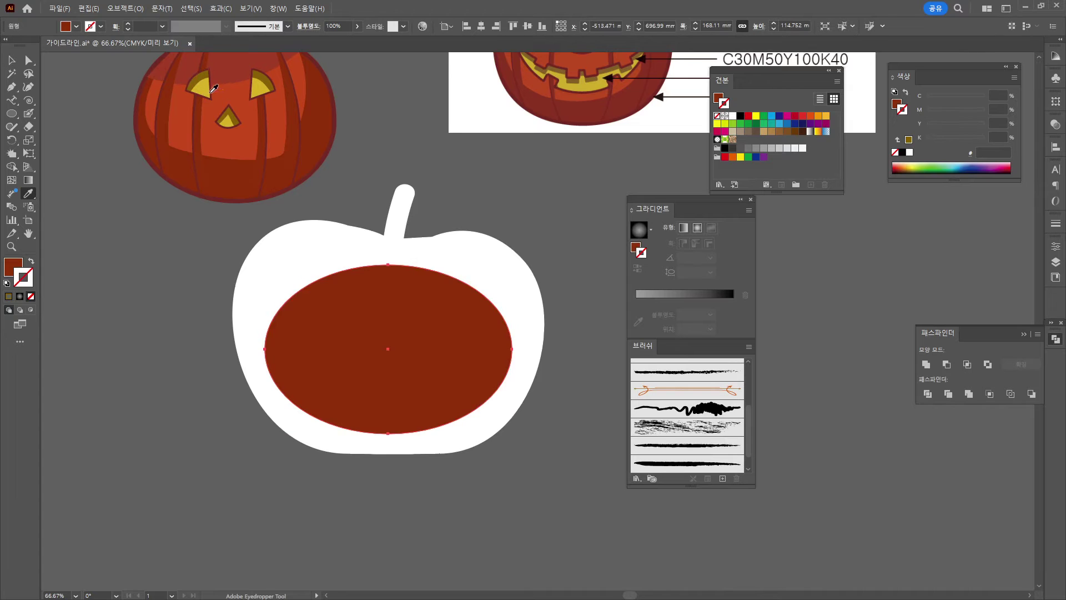
{"action": "left_click", "coordinate": [214, 91]}
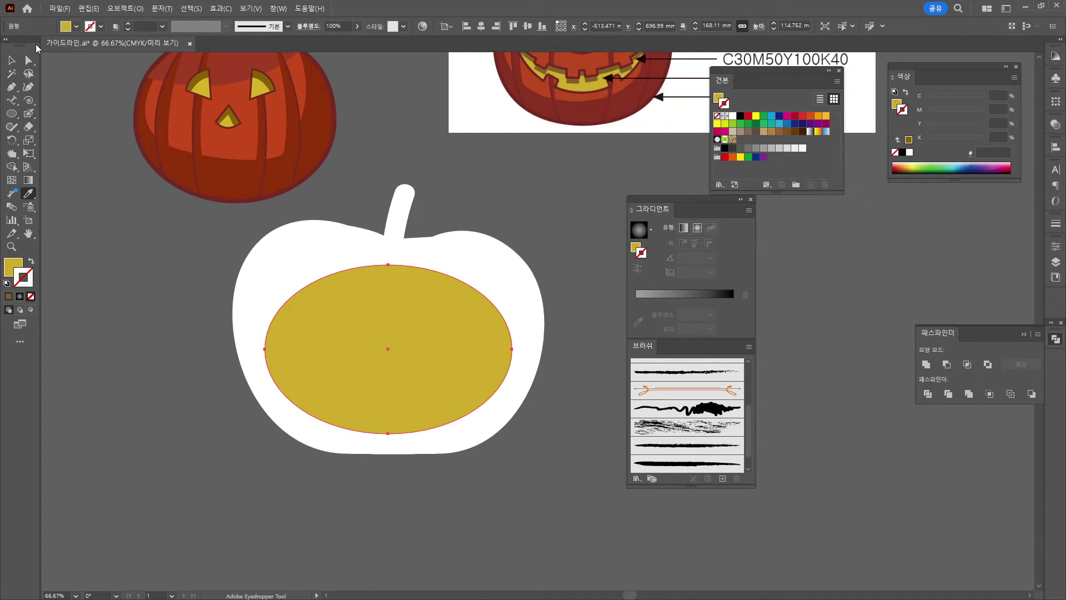
- Divide the ellipse and white pumpkin template into separate pieces with Pathfinder and ungroup the result
{"action": "key", "text": "v"}
{"action": "left_click_drag", "start_coordinate": [179, 276], "coordinate": [469, 426]}
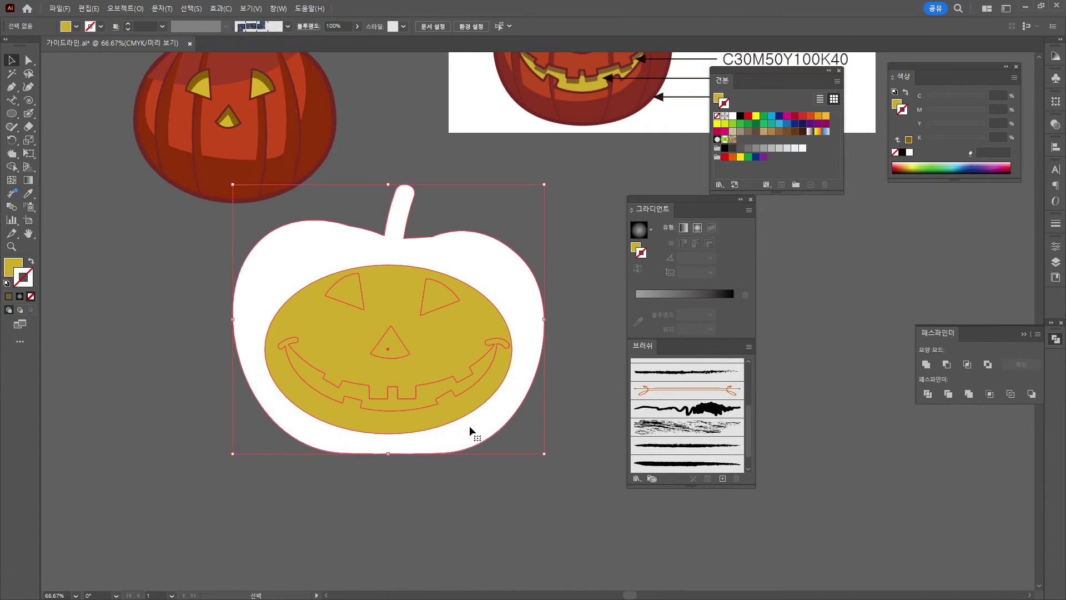
{"action": "left_click", "coordinate": [927, 394]}
{"action": "right_click", "coordinate": [353, 355]}
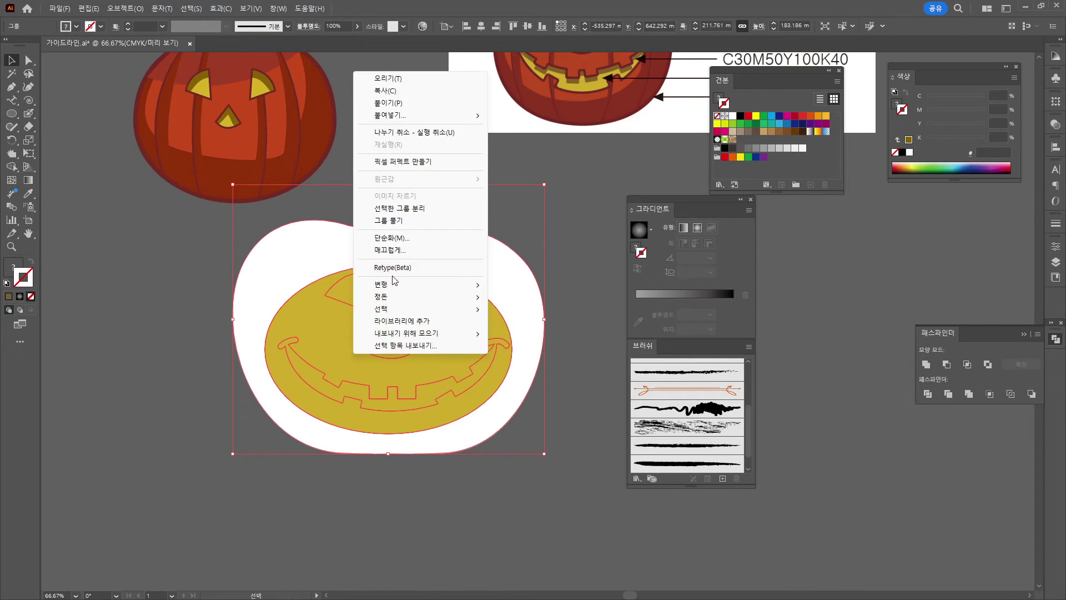
{"action": "left_click", "coordinate": [395, 221]}
- Move the yellow mouth piece out of the template into the empty area to its left
{"action": "left_click_drag", "start_coordinate": [376, 400], "coordinate": [65, 337]}
{"action": "key", "text": "space"}
{"action": "left_click_drag", "start_coordinate": [98, 366], "coordinate": [166, 369]}
{"action": "left_click_drag", "start_coordinate": [255, 419], "coordinate": [256, 420]}
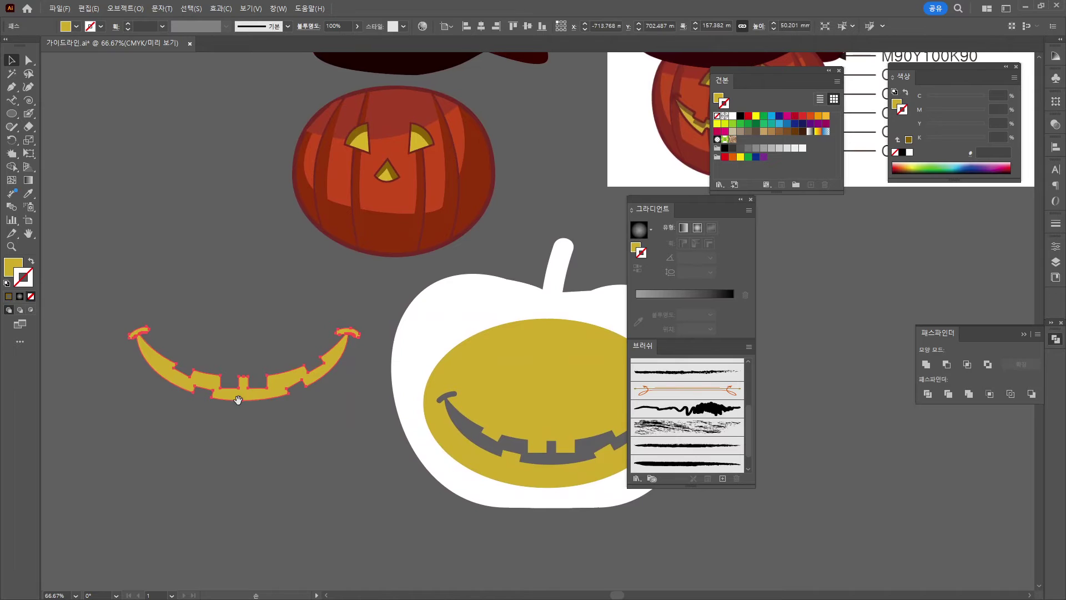
{"action": "left_click_drag", "start_coordinate": [219, 383], "coordinate": [204, 378]}
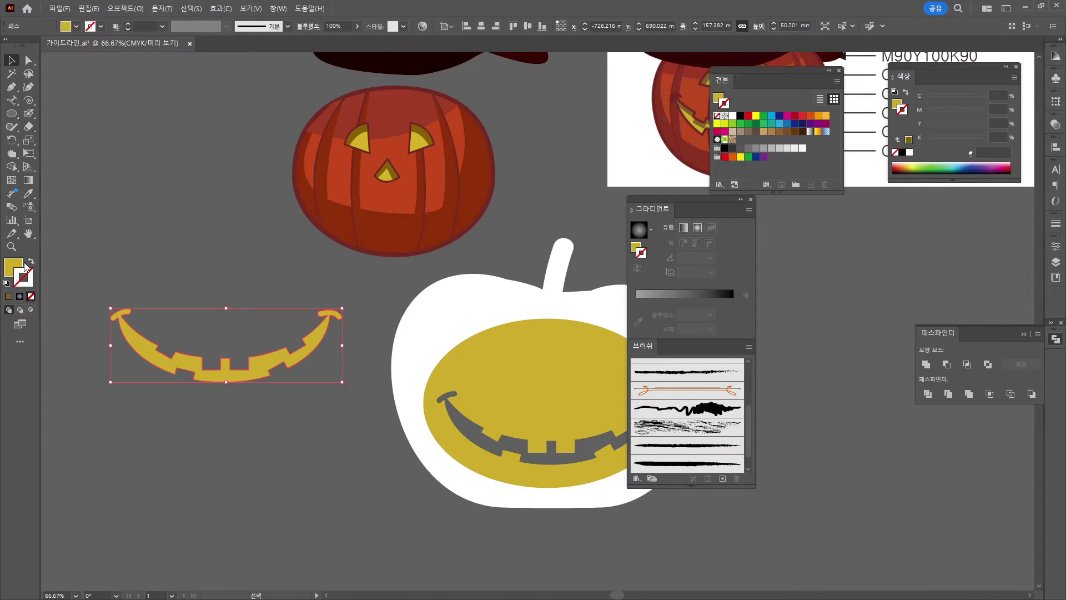
- Give the mouth the eye's yellow fill and 3 pt dark red outline using the Eyedropper
{"action": "left_click", "coordinate": [29, 194]}
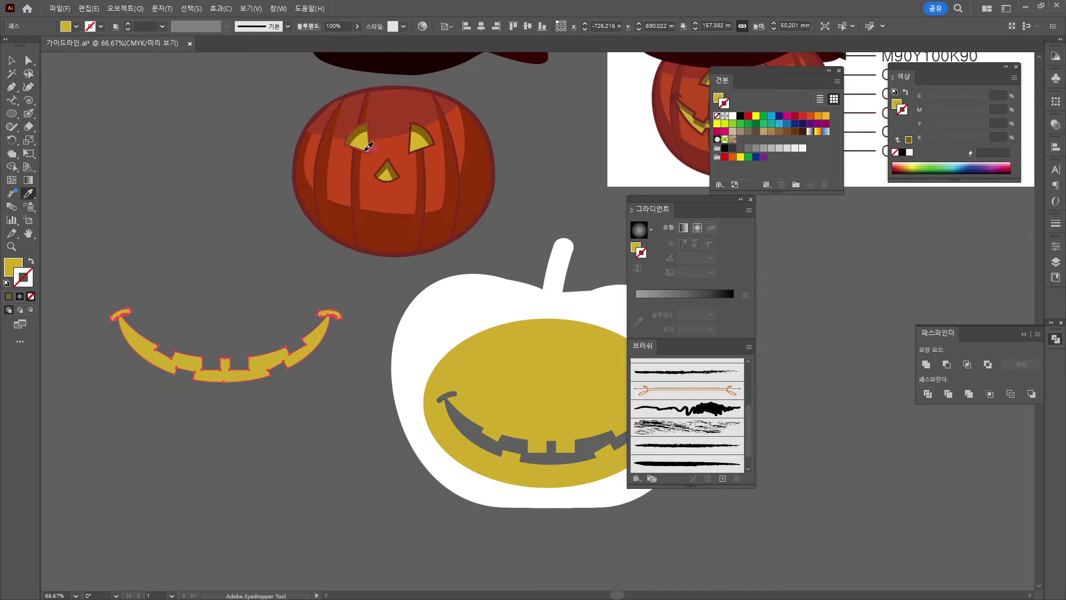
{"action": "left_click", "coordinate": [366, 150]}
{"action": "left_click", "coordinate": [12, 60]}
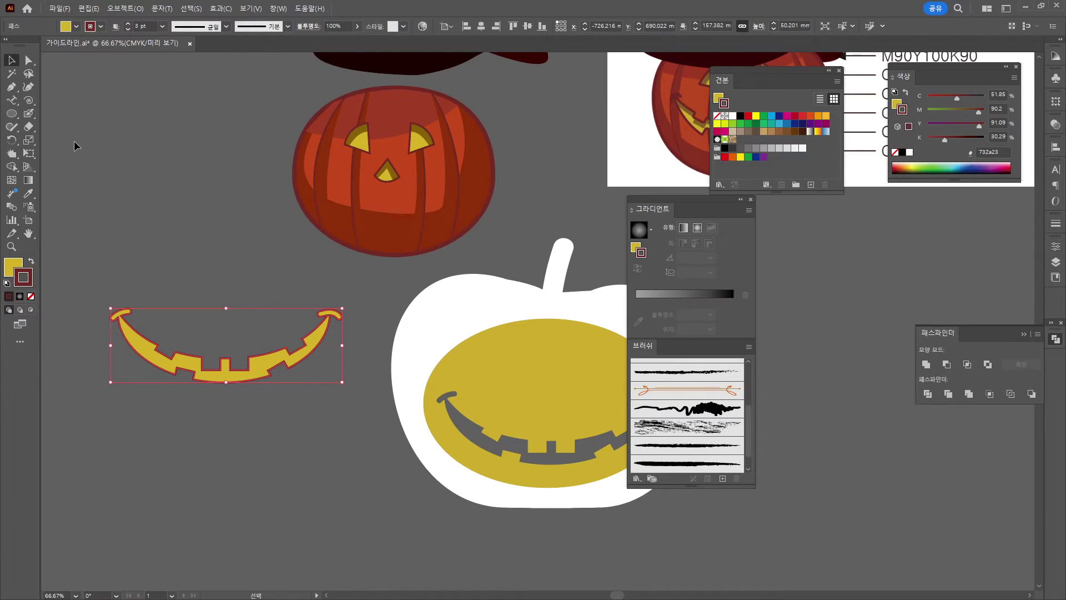
{"action": "left_click", "coordinate": [202, 270]}
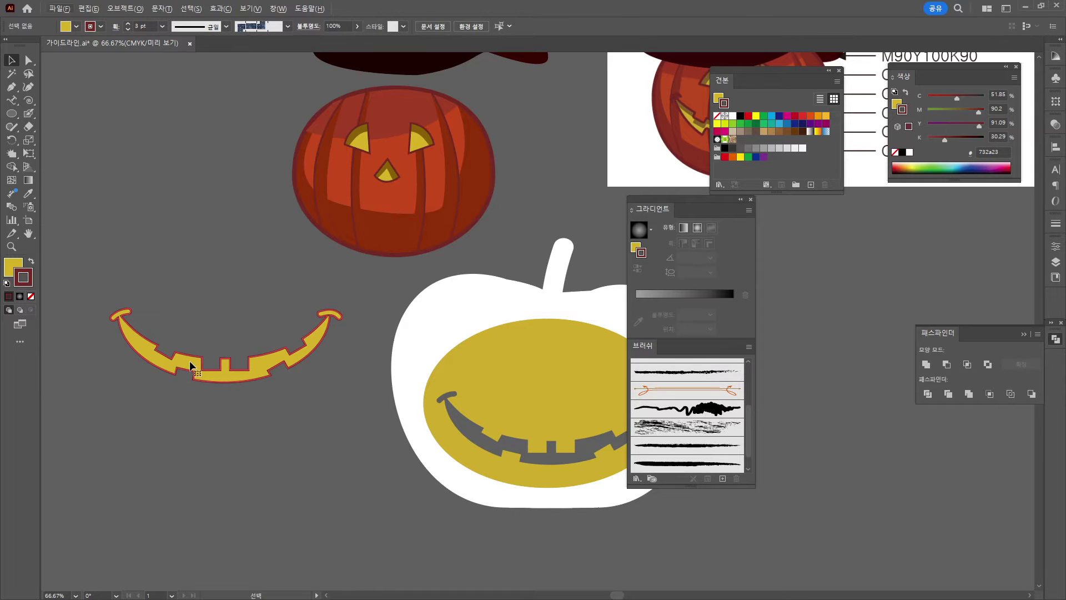
- Switch the mouth to Draw Inside mode and pick the left eye's dark shadow colour as the fill with no stroke
{"action": "left_click", "coordinate": [192, 366]}
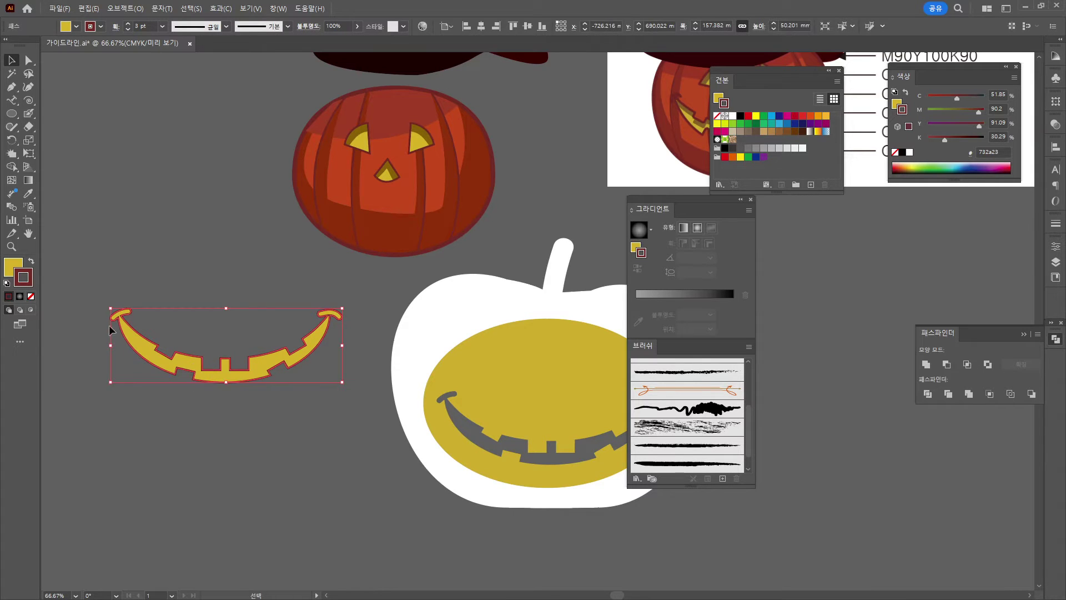
{"action": "left_click", "coordinate": [31, 311]}
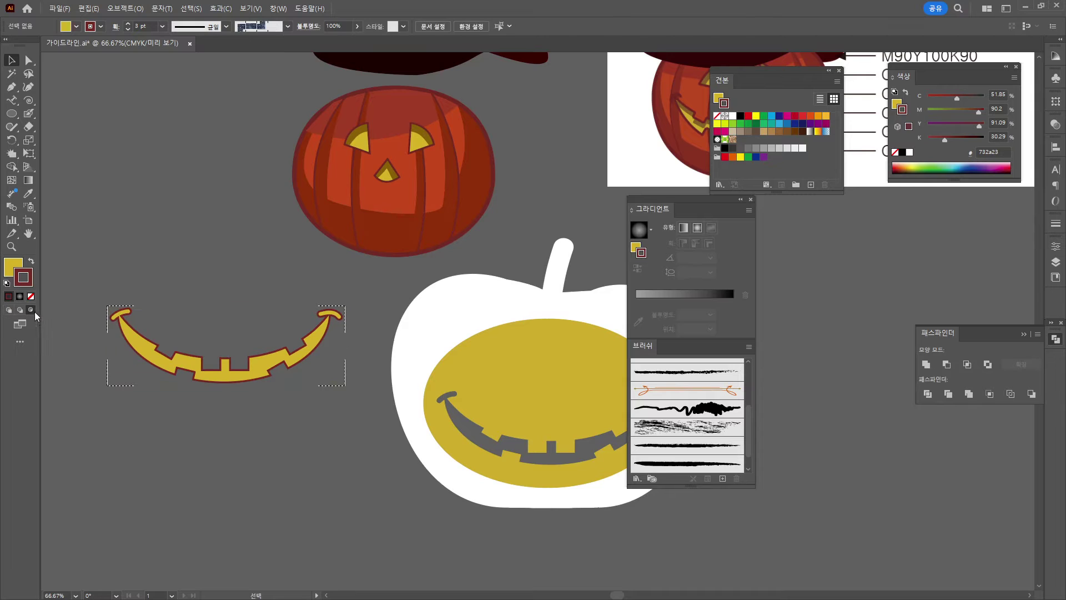
{"action": "left_click", "coordinate": [170, 375]}
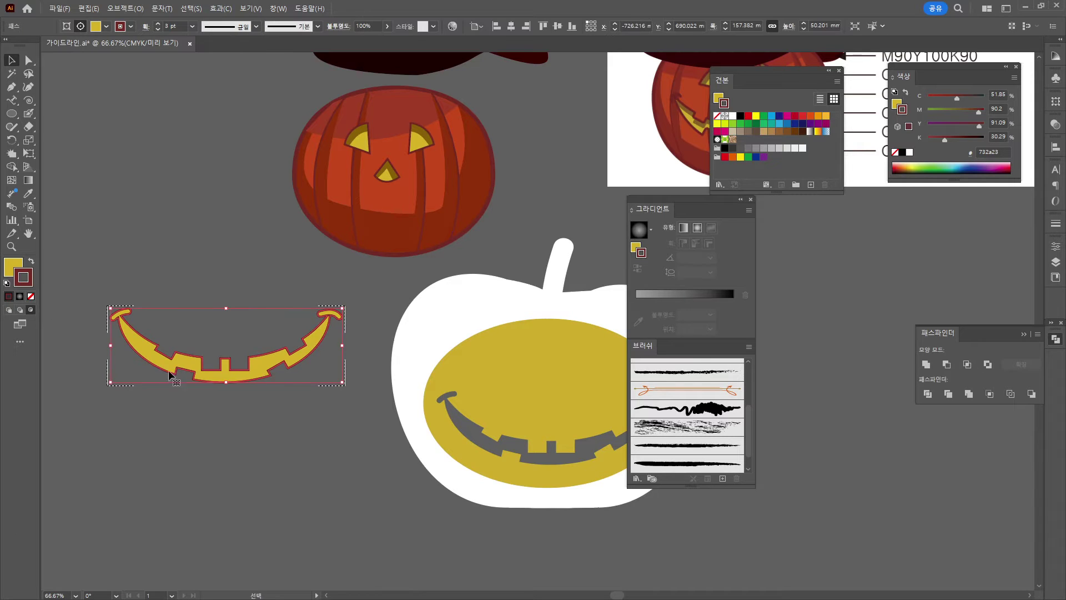
{"action": "double_click", "coordinate": [10, 272]}
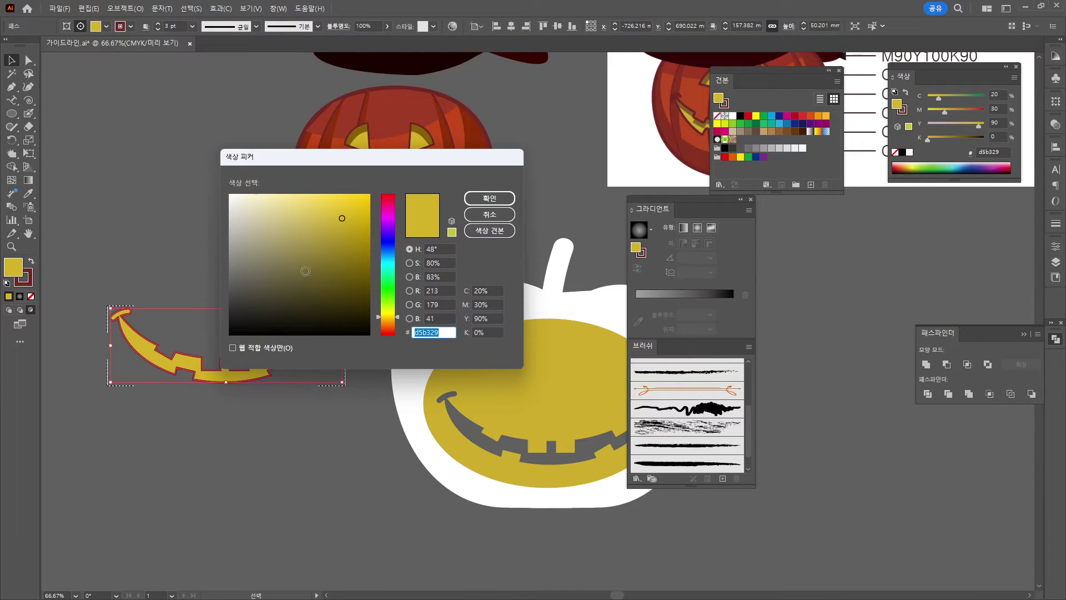
{"action": "left_click", "coordinate": [489, 214]}
{"action": "key", "text": "i"}
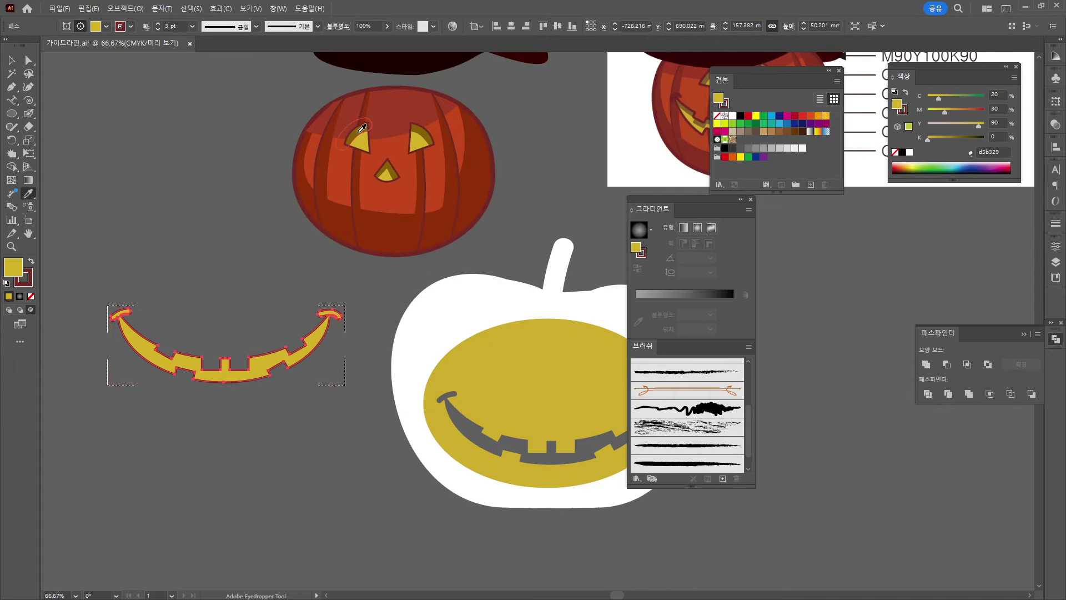
{"action": "left_click", "coordinate": [355, 131]}
{"action": "left_click", "coordinate": [11, 60]}
{"action": "left_click_drag", "start_coordinate": [158, 358], "coordinate": [160, 356]}
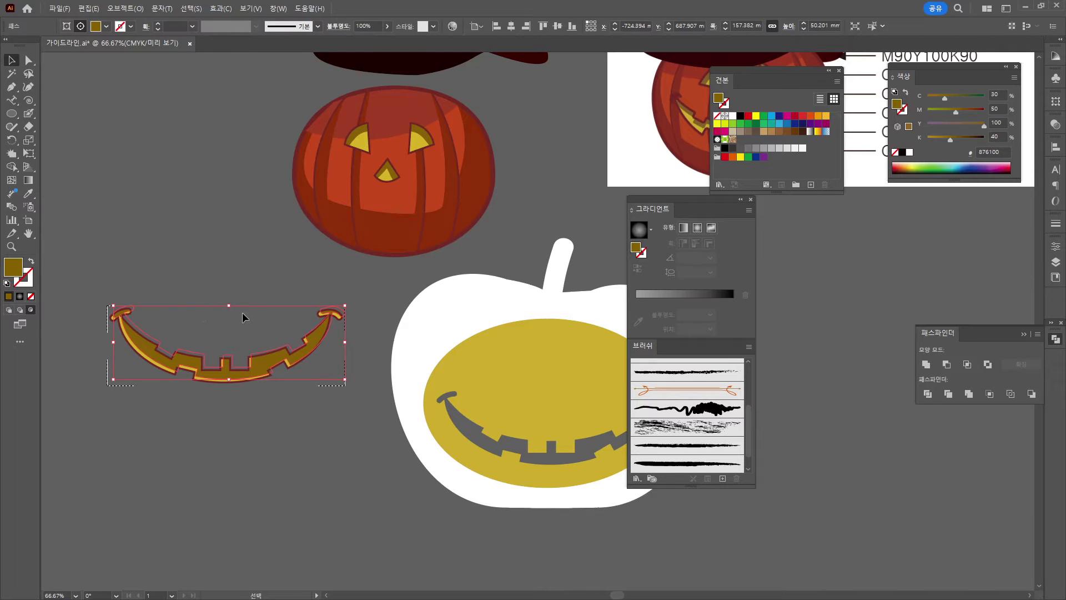
{"action": "key", "text": "Left"}
{"action": "key", "text": "Left"}
{"action": "key", "text": "Left"}
{"action": "left_click_drag", "start_coordinate": [341, 379], "coordinate": [336, 379]}
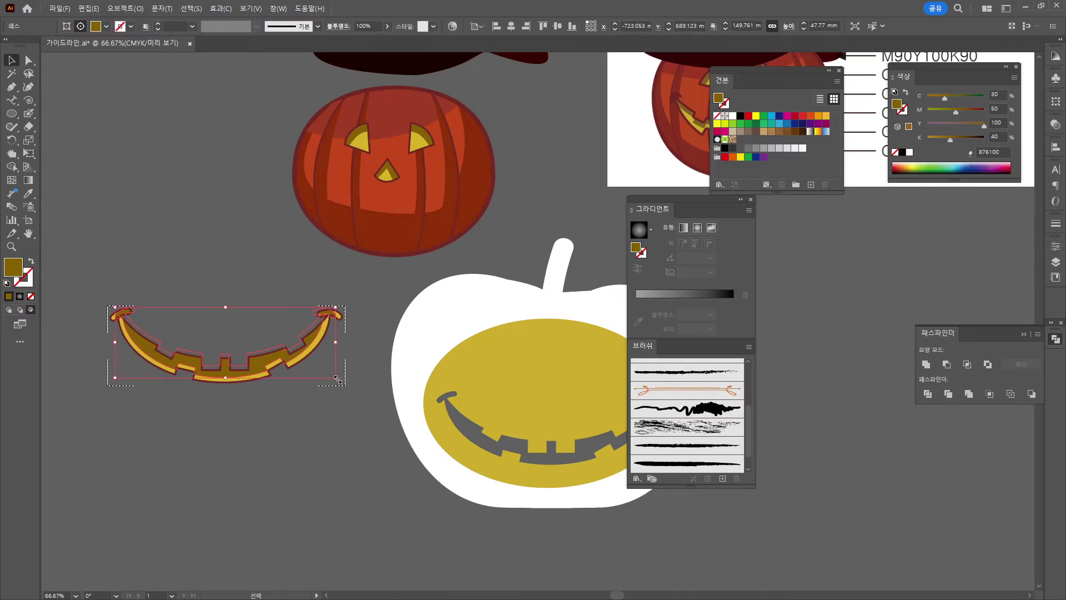
{"action": "left_click", "coordinate": [342, 383]}
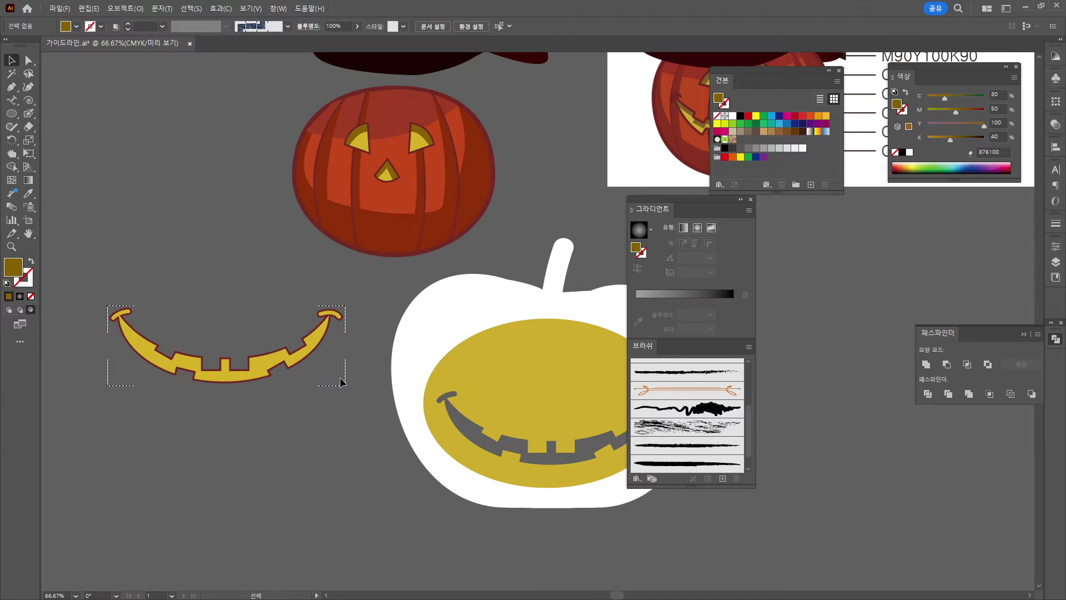
- Draw a closed dark shadow shape inside the mouth with the Pen tool, following its upper edge and teeth from corner to corner
{"action": "left_click", "coordinate": [11, 86]}
{"action": "scroll", "coordinate": [170, 379], "scroll_direction": "up", "scroll_amount": 2}
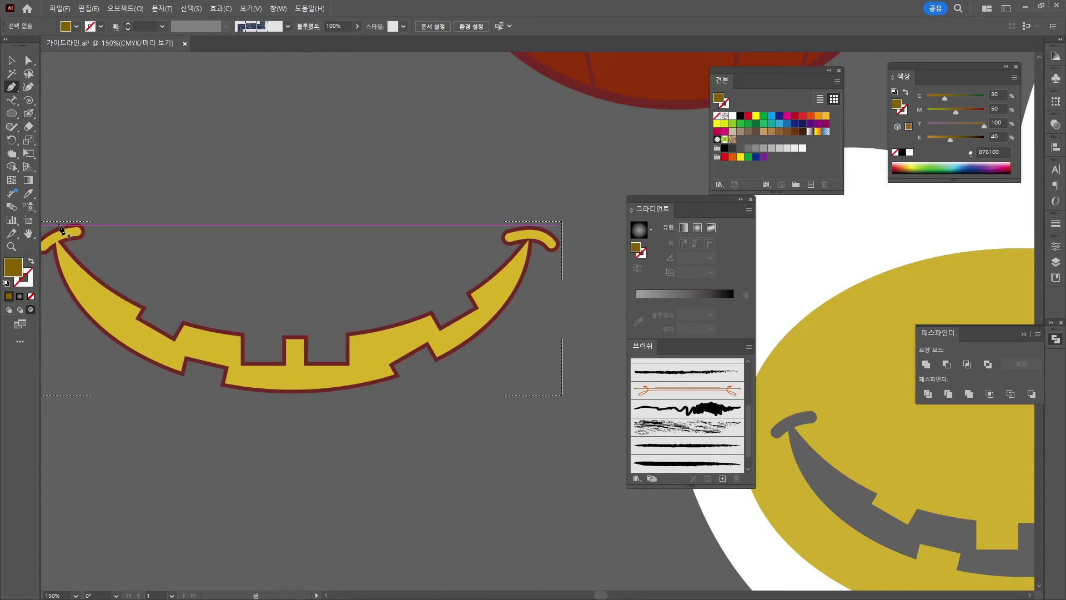
{"action": "left_click", "coordinate": [57, 225]}
{"action": "left_click", "coordinate": [123, 318]}
{"action": "left_click", "coordinate": [135, 335]}
{"action": "left_click", "coordinate": [173, 354]}
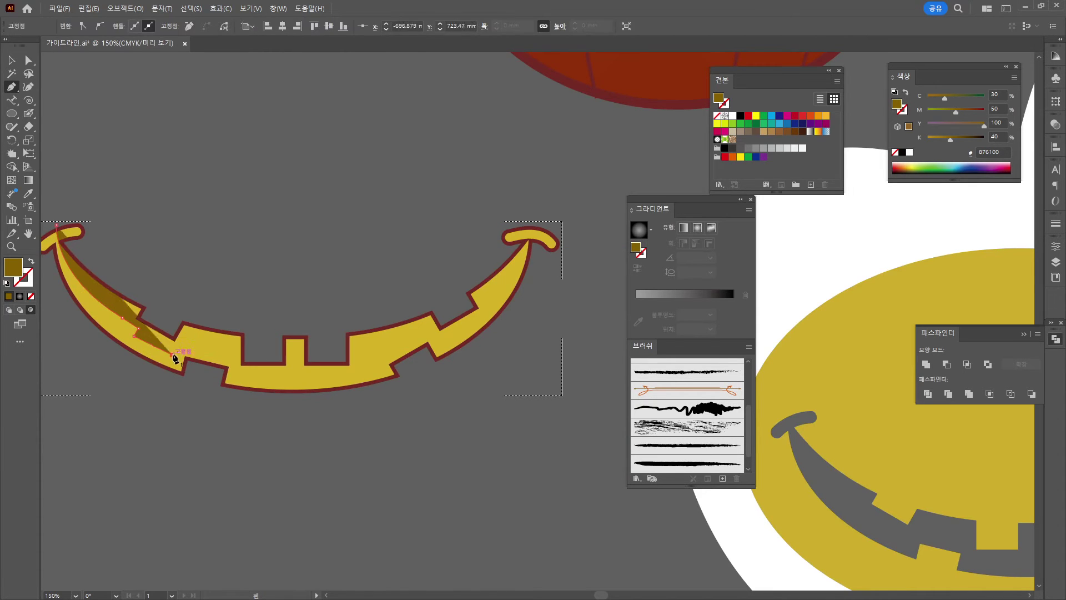
{"action": "left_click", "coordinate": [182, 332]}
{"action": "left_click", "coordinate": [226, 343]}
{"action": "left_click", "coordinate": [232, 345]}
{"action": "left_click", "coordinate": [232, 370]}
{"action": "left_click", "coordinate": [287, 370]}
{"action": "left_click", "coordinate": [287, 348]}
{"action": "left_click", "coordinate": [307, 349]}
{"action": "left_click", "coordinate": [307, 370]}
{"action": "left_click", "coordinate": [349, 342]}
{"action": "left_click", "coordinate": [436, 328]}
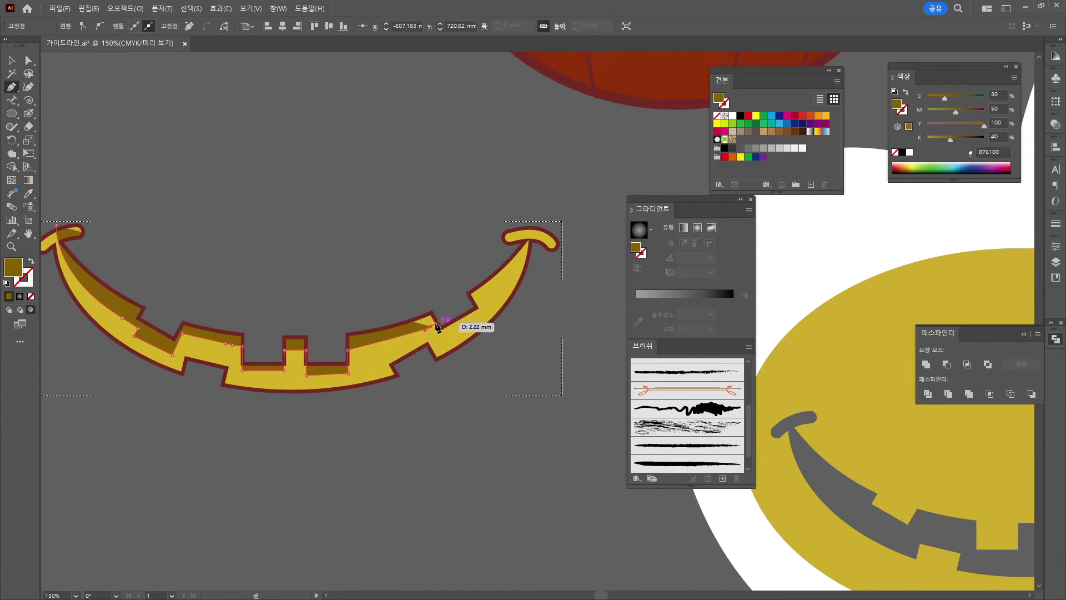
{"action": "left_click", "coordinate": [474, 305]}
{"action": "left_click", "coordinate": [536, 238]}
{"action": "left_click", "coordinate": [529, 205]}
{"action": "left_click", "coordinate": [197, 160]}
{"action": "left_click", "coordinate": [57, 227]}
{"action": "left_click", "coordinate": [11, 60]}
{"action": "left_click", "coordinate": [97, 85]}
{"action": "scroll", "coordinate": [295, 252], "scroll_direction": "down", "scroll_amount": 2}
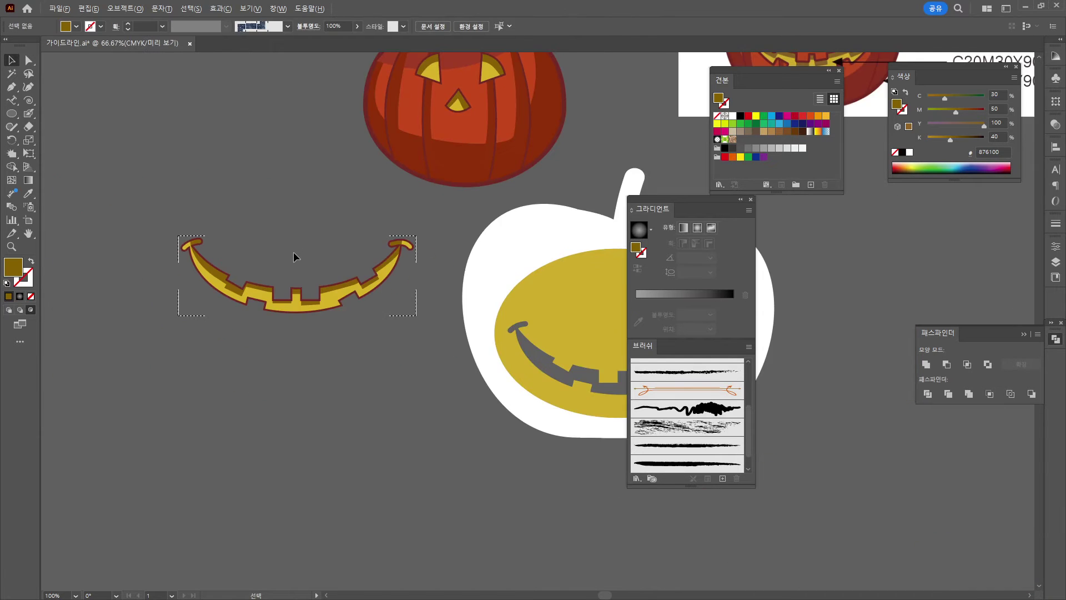
- Move the shaded mouth onto the orange pumpkin below the nose and scale it down to fit the face
{"action": "left_click_drag", "start_coordinate": [374, 305], "coordinate": [331, 447]}
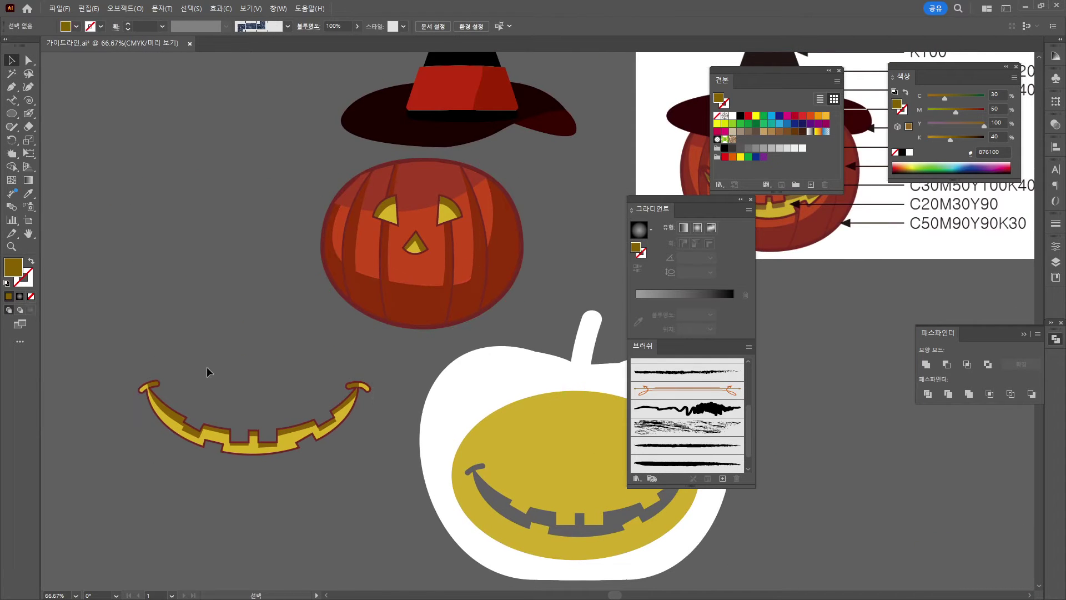
{"action": "left_click", "coordinate": [286, 448]}
{"action": "left_click", "coordinate": [291, 453]}
{"action": "left_click_drag", "start_coordinate": [179, 421], "coordinate": [355, 279]}
{"action": "left_click_drag", "start_coordinate": [547, 238], "coordinate": [512, 253]}
{"action": "left_click_drag", "start_coordinate": [491, 271], "coordinate": [481, 264]}
- Delete the leftover white pumpkin template and its yellow ellipse pieces
{"action": "left_click", "coordinate": [547, 364]}
{"action": "key", "text": "Delete"}
{"action": "left_click_drag", "start_coordinate": [530, 372], "coordinate": [276, 447]}
{"action": "left_click_drag", "start_coordinate": [185, 181], "coordinate": [170, 335]}
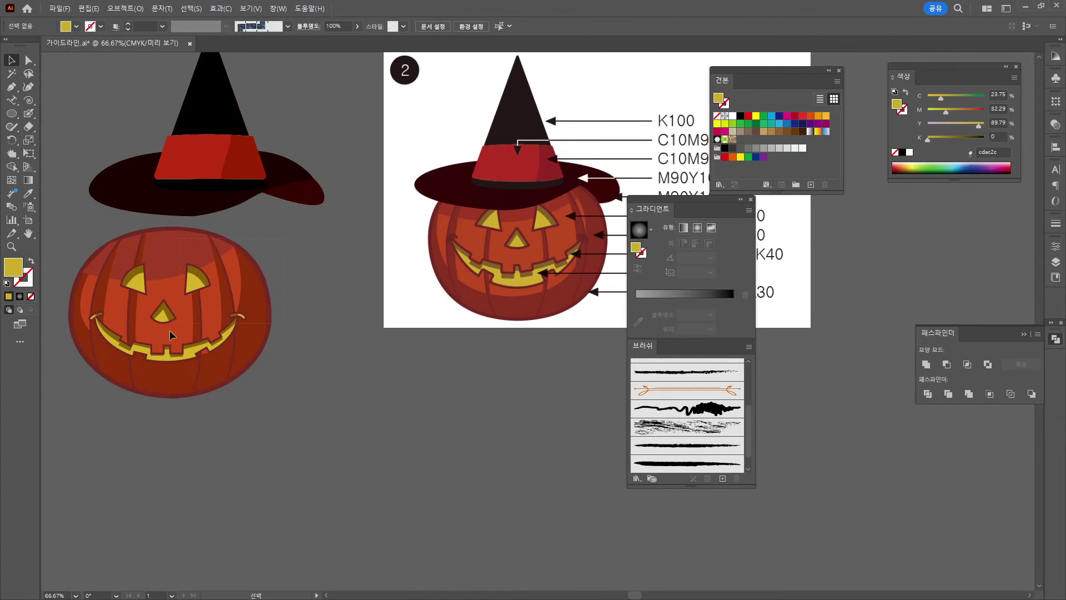
- Move the witch hat toward the pumpkin's centre line and bring it to the front of the stacking order
{"action": "left_click_drag", "start_coordinate": [78, 407], "coordinate": [78, 406]}
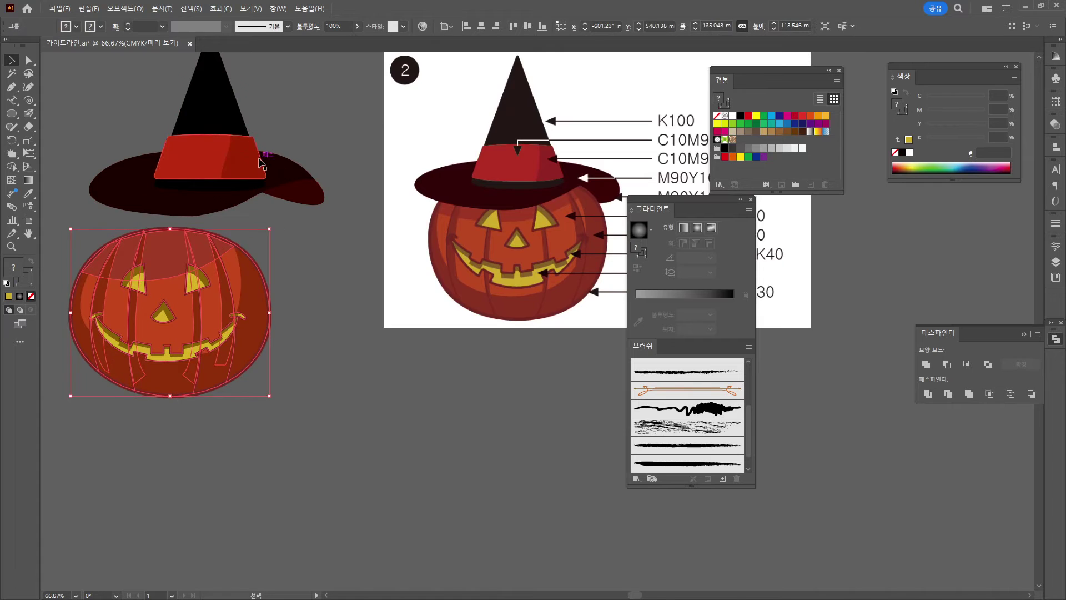
{"action": "left_click_drag", "start_coordinate": [259, 161], "coordinate": [176, 155]}
{"action": "right_click", "coordinate": [208, 211]}
{"action": "mouse_move", "coordinate": [256, 437]}
{"action": "left_click", "coordinate": [389, 437]}
- Ungroup the witch hat and lower all its pieces onto the top of the pumpkin
{"action": "right_click", "coordinate": [261, 192]}
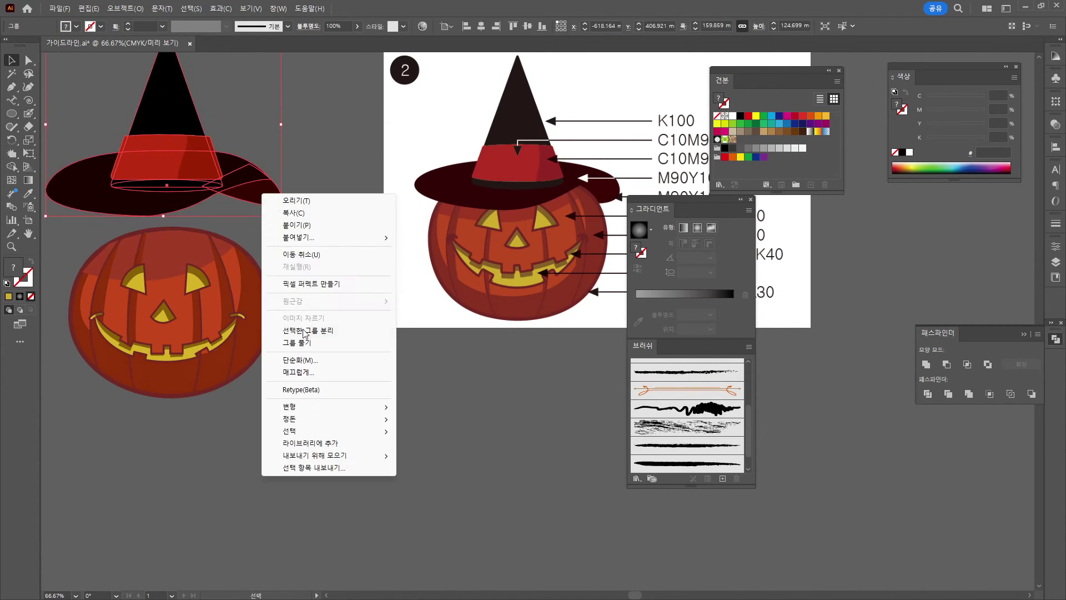
{"action": "left_click", "coordinate": [294, 343]}
{"action": "left_click", "coordinate": [307, 289]}
{"action": "left_click", "coordinate": [266, 194]}
{"action": "left_click_drag", "start_coordinate": [251, 128], "coordinate": [108, 202]}
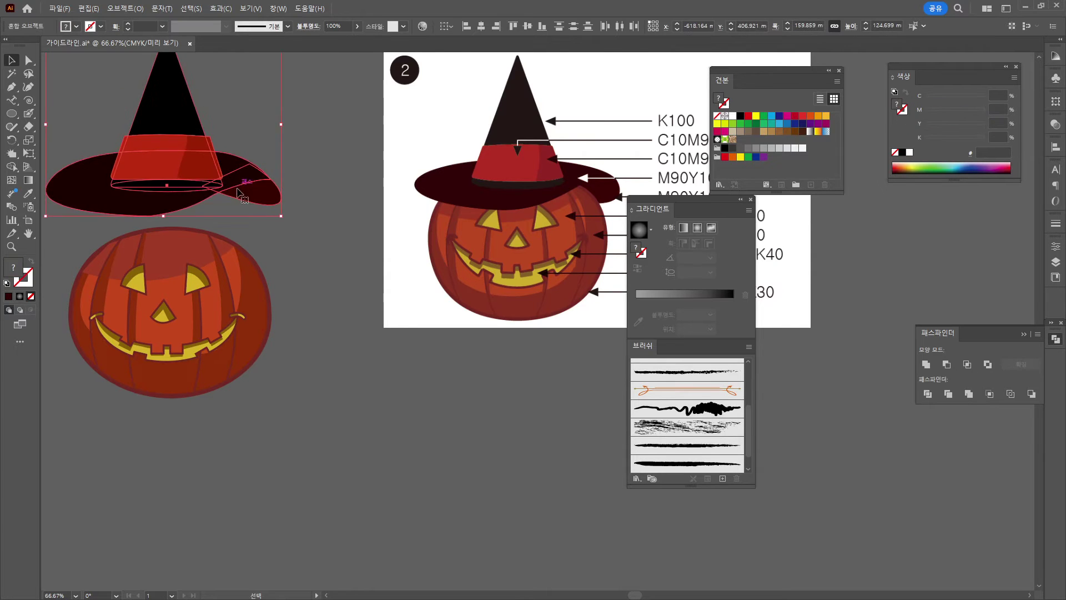
{"action": "left_click_drag", "start_coordinate": [247, 191], "coordinate": [250, 247]}
- Send the brim's curled-up end piece to the back so it sits behind the pumpkin
{"action": "left_click", "coordinate": [261, 244]}
{"action": "right_click", "coordinate": [271, 245]}
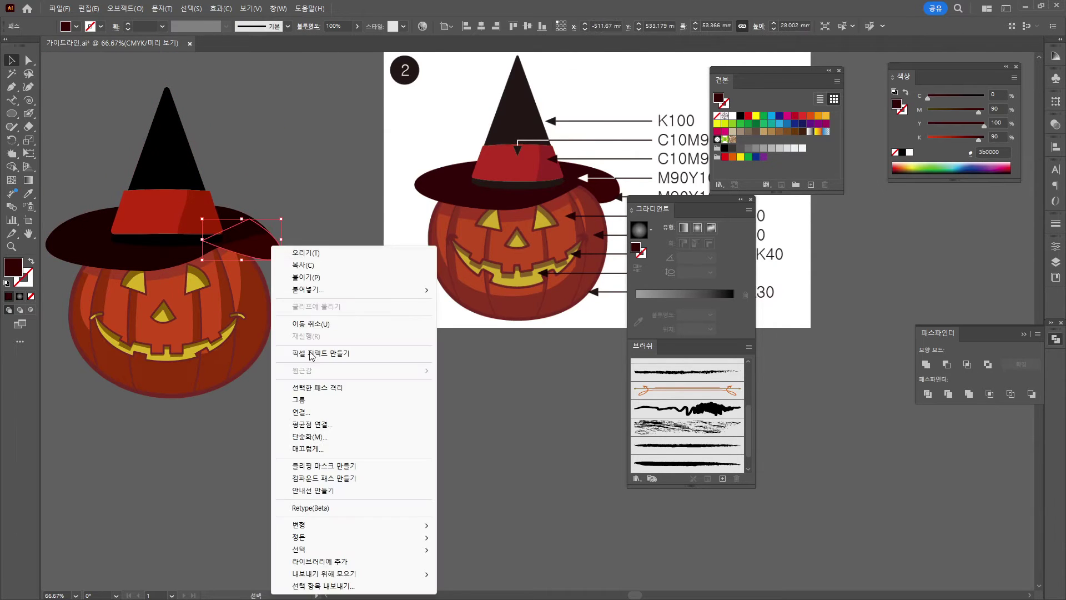
{"action": "mouse_move", "coordinate": [315, 539]}
{"action": "left_click", "coordinate": [478, 574]}
{"action": "left_click", "coordinate": [440, 498]}
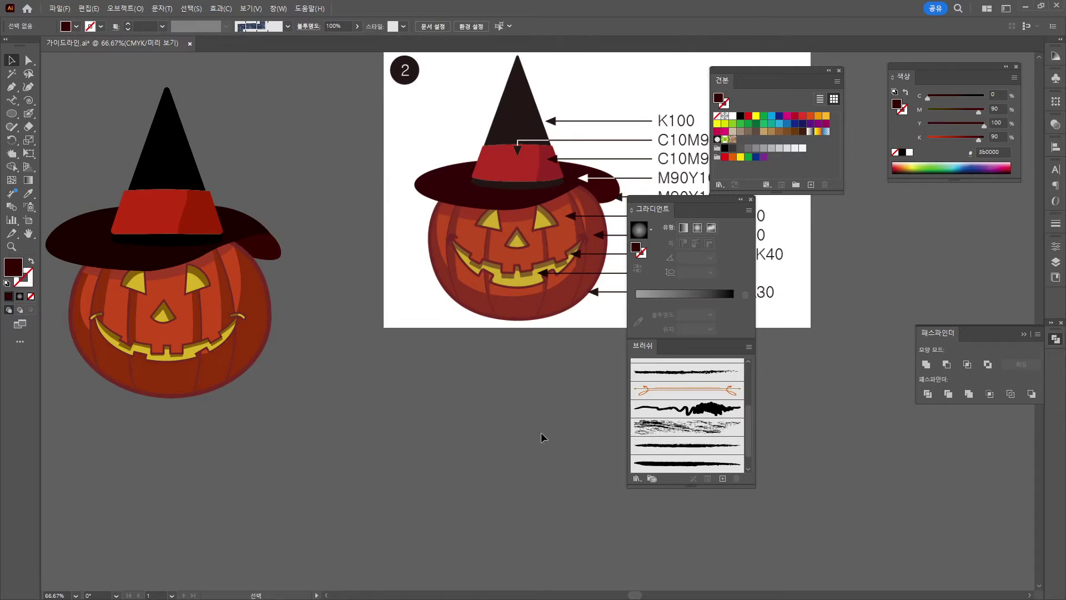
- Reposition the bat-wing reference image and move the floating Gradient and Brushes panels clear of the drawing area
{"action": "scroll", "coordinate": [543, 436], "scroll_direction": "down", "scroll_amount": 1}
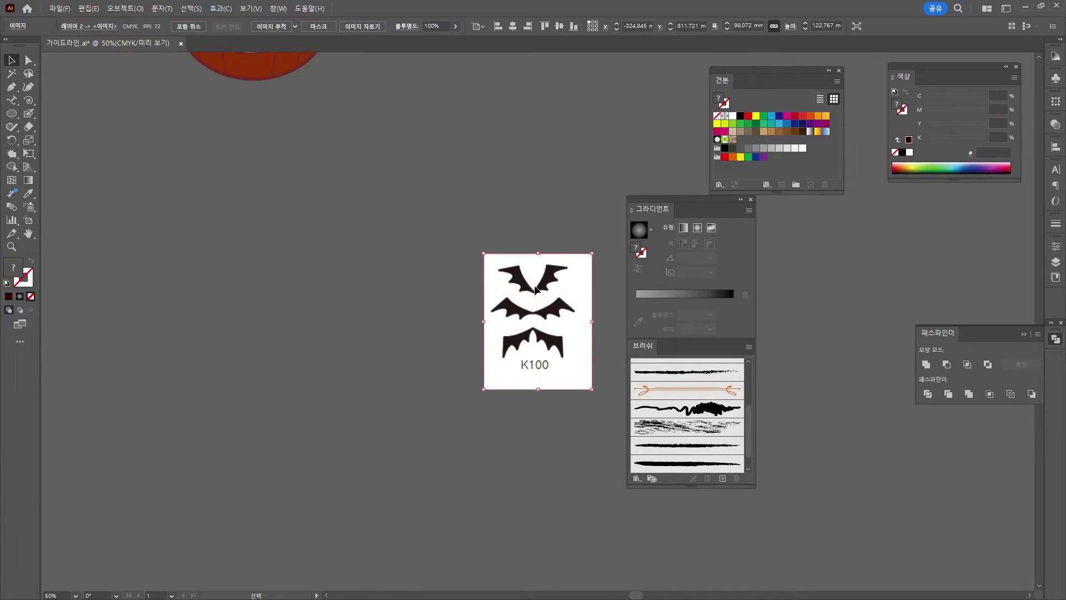
{"action": "left_click_drag", "start_coordinate": [556, 279], "coordinate": [446, 205]}
{"action": "left_click", "coordinate": [12, 87]}
{"action": "scroll", "coordinate": [316, 239], "scroll_direction": "up", "scroll_amount": 1}
{"action": "scroll", "coordinate": [193, 205], "scroll_direction": "up", "scroll_amount": 2}
{"action": "left_click_drag", "start_coordinate": [676, 205], "coordinate": [822, 256]}
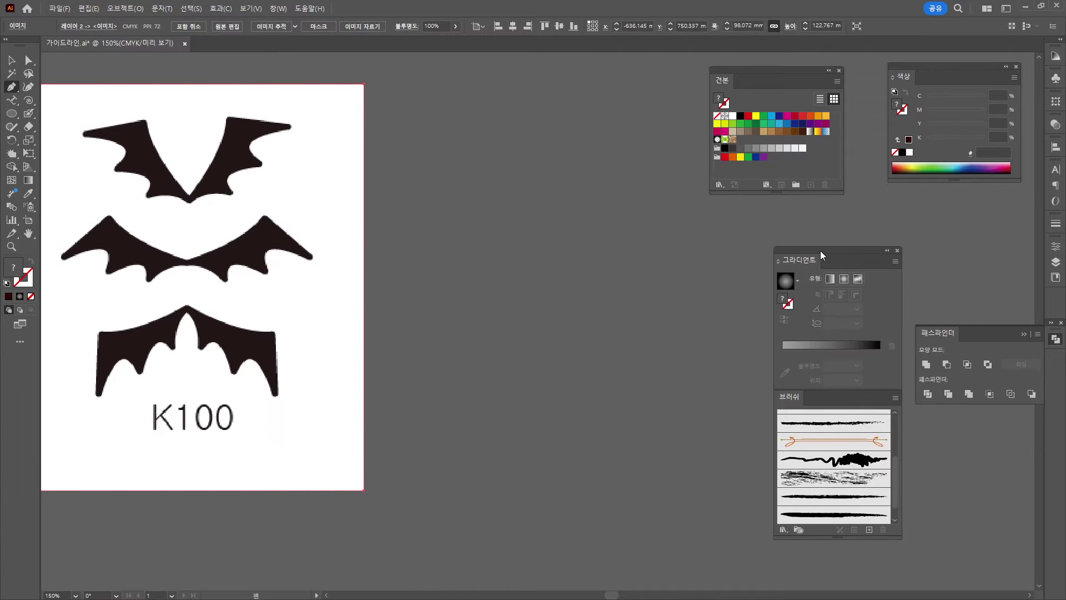
- Draw the top bat's left wing beside the reference as a closed Pen shape with a scalloped lower edge
{"action": "left_click", "coordinate": [524, 189]}
{"action": "left_click", "coordinate": [475, 100]}
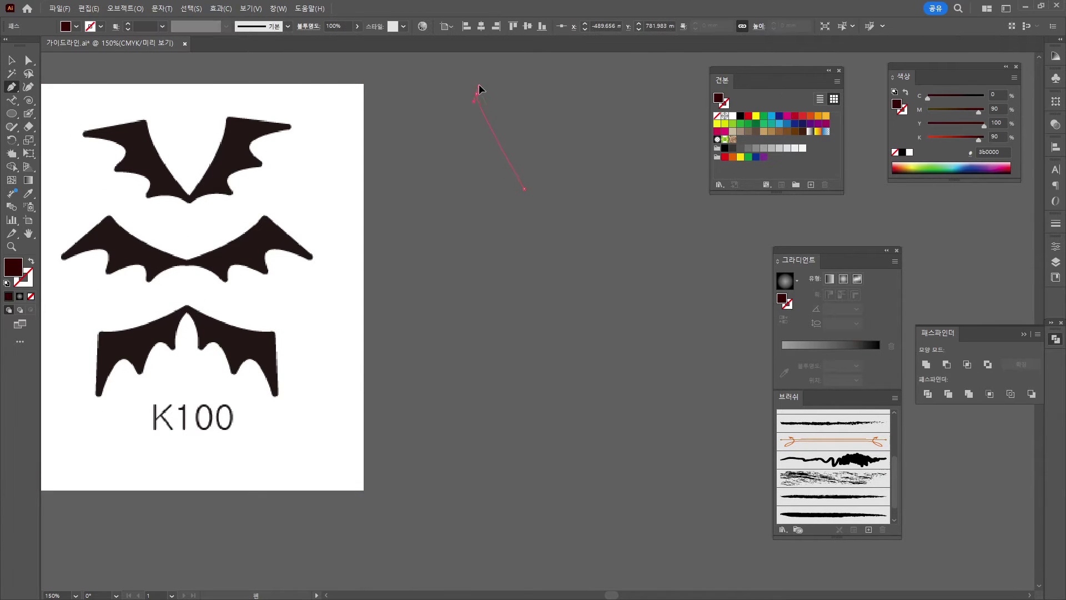
{"action": "left_click_drag", "start_coordinate": [481, 73], "coordinate": [479, 67]}
{"action": "left_click", "coordinate": [476, 94]}
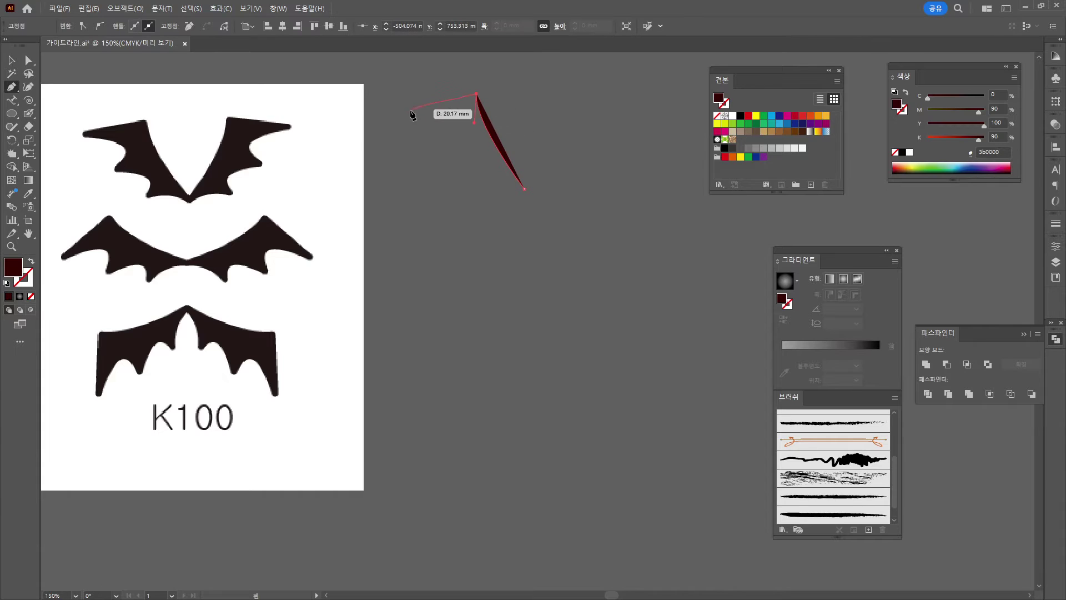
{"action": "left_click", "coordinate": [410, 112]}
{"action": "left_click_drag", "start_coordinate": [414, 120], "coordinate": [479, 160]}
{"action": "left_click", "coordinate": [445, 165]}
{"action": "left_click", "coordinate": [473, 189]}
{"action": "left_click_drag", "start_coordinate": [493, 185], "coordinate": [520, 176]}
{"action": "left_click", "coordinate": [524, 189]}
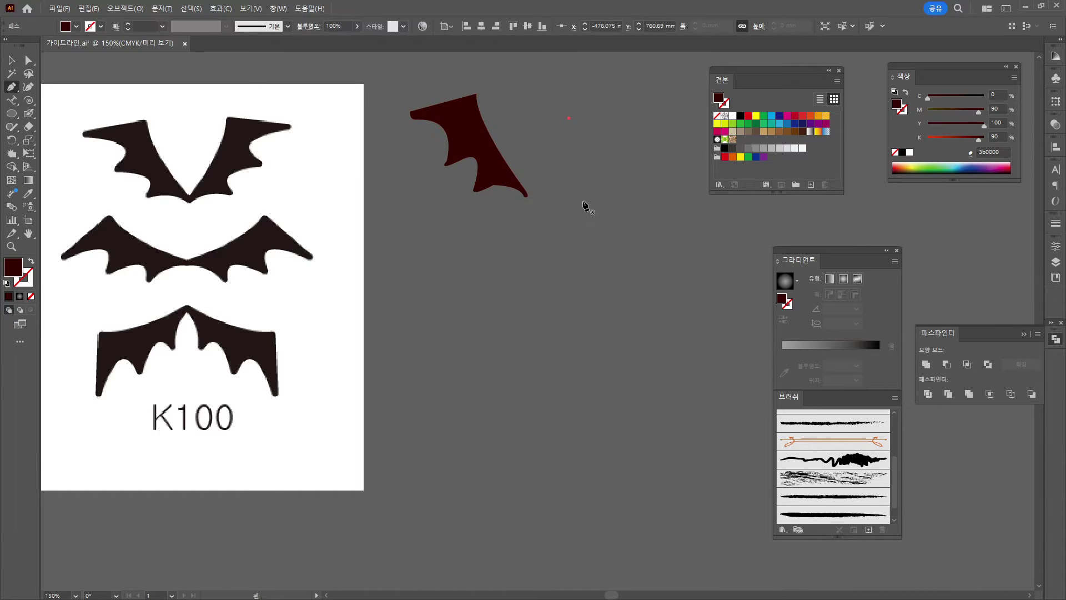
- Round the wing's corners and adjust its outer tip to match the reference
{"action": "left_click", "coordinate": [10, 60]}
{"action": "left_click", "coordinate": [440, 98]}
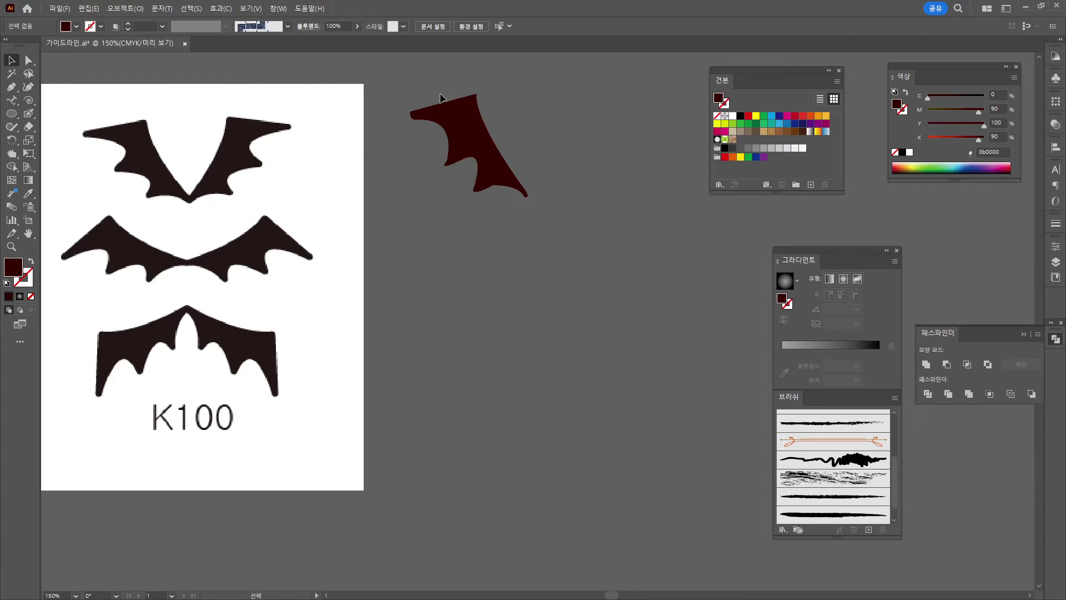
{"action": "left_click", "coordinate": [28, 60]}
{"action": "left_click", "coordinate": [475, 106]}
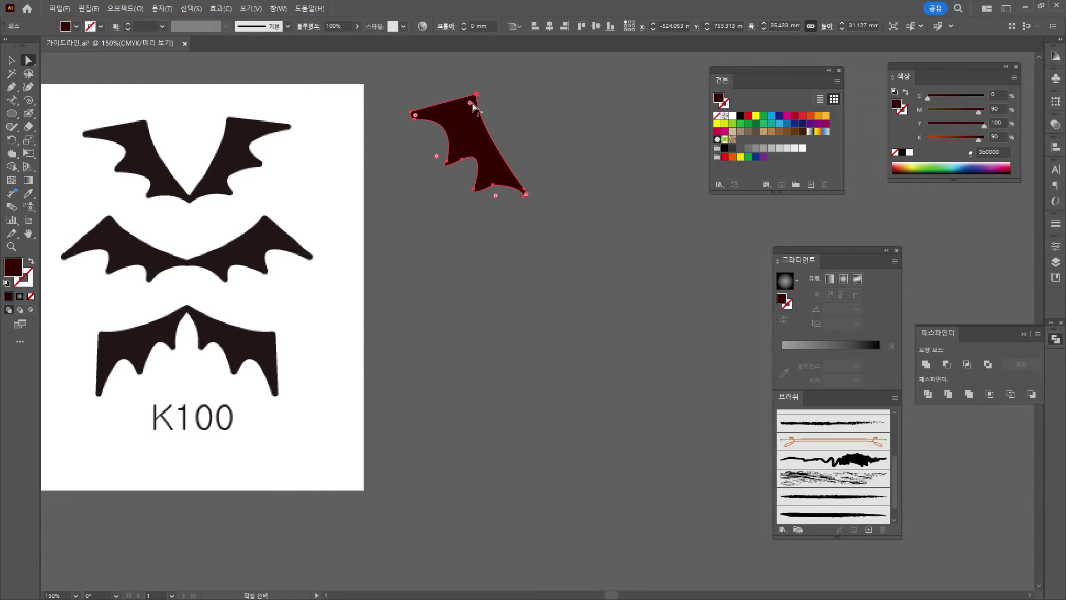
{"action": "left_click_drag", "start_coordinate": [416, 115], "coordinate": [401, 127]}
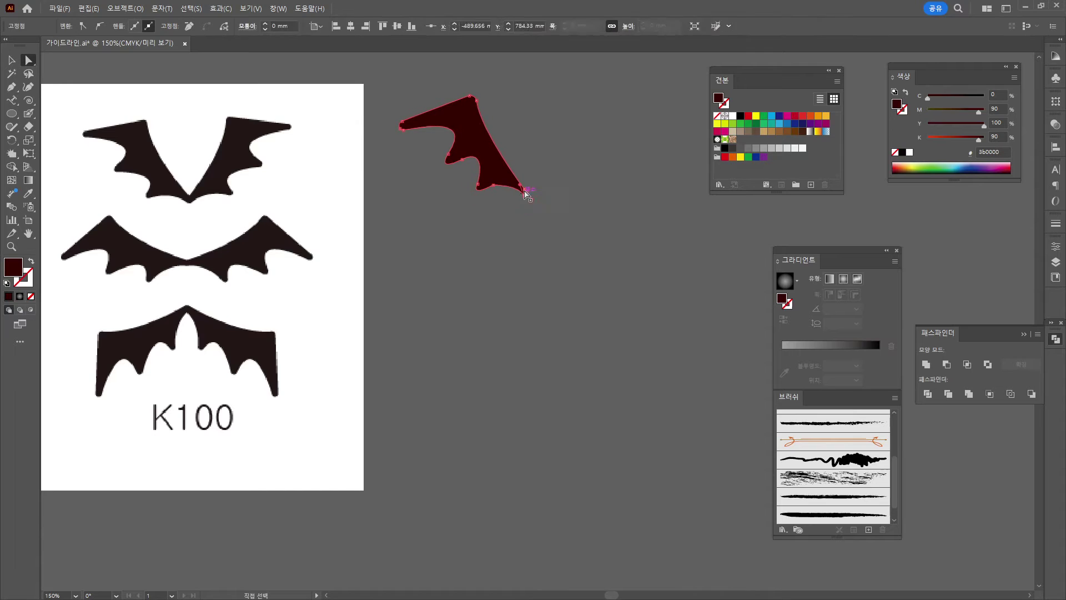
{"action": "left_click", "coordinate": [582, 133]}
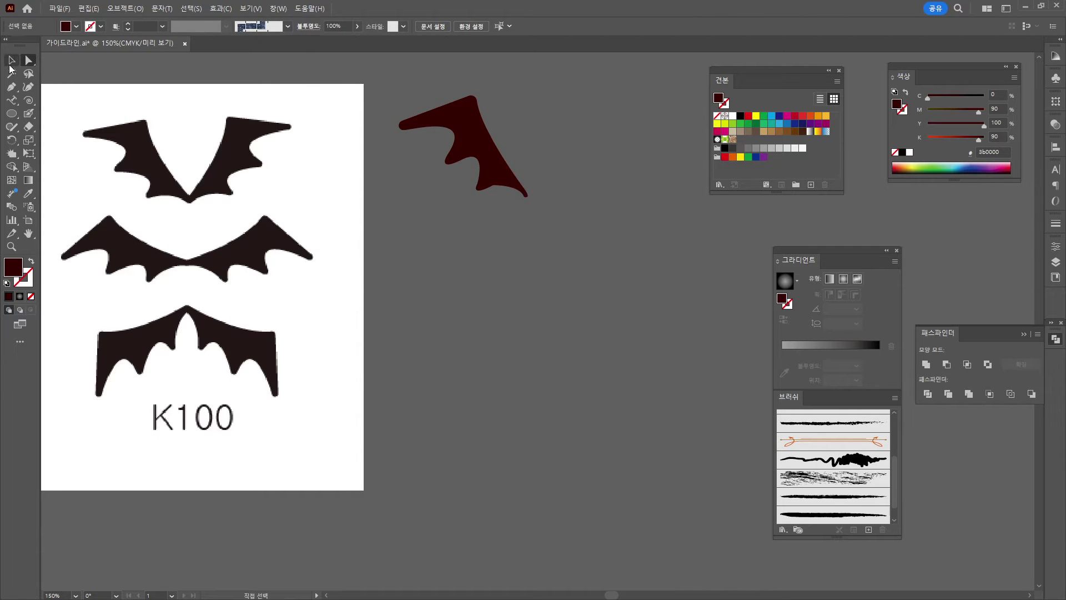
- Duplicate the wing, reflect the copy horizontally and join it to the original at the lower tip
{"action": "left_click", "coordinate": [11, 62]}
{"action": "left_click", "coordinate": [471, 155]}
{"action": "left_click_drag", "start_coordinate": [470, 155], "coordinate": [563, 154]}
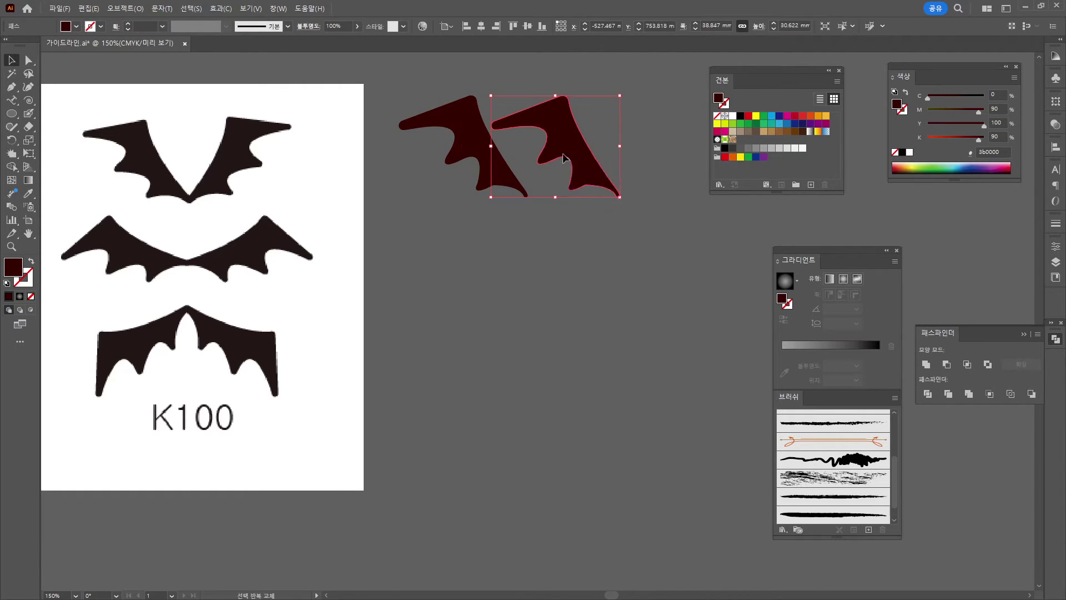
{"action": "right_click", "coordinate": [562, 154]}
{"action": "mouse_move", "coordinate": [611, 433]}
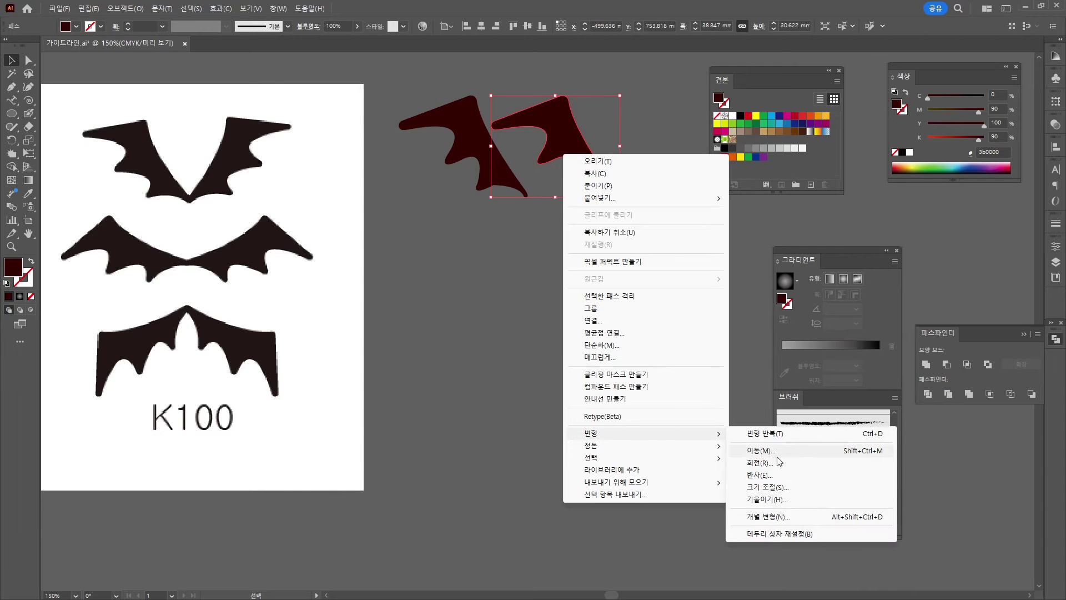
{"action": "left_click", "coordinate": [800, 476]}
{"action": "left_click", "coordinate": [828, 433]}
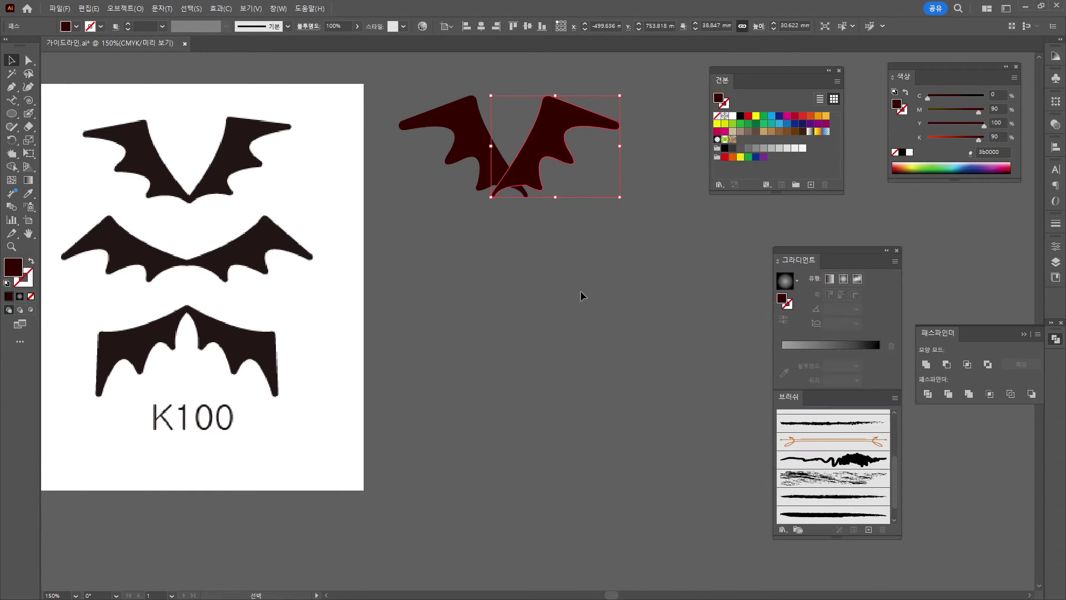
{"action": "left_click_drag", "start_coordinate": [542, 151], "coordinate": [578, 151]}
- Duplicate the finished wing pair directly below the first bat
{"action": "left_click", "coordinate": [488, 161], "text": "shift"}
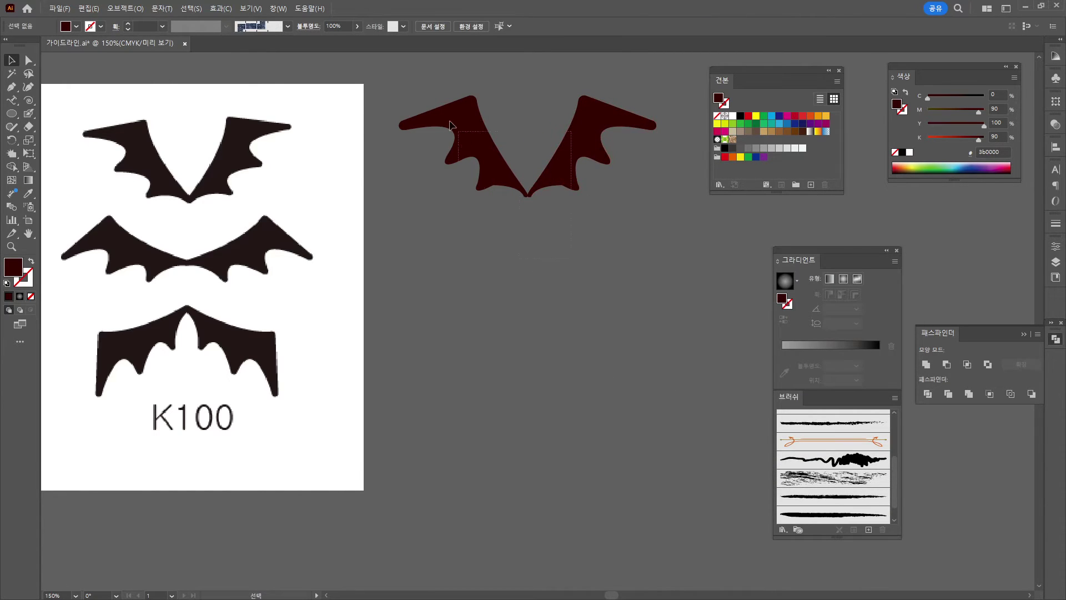
{"action": "left_click_drag", "start_coordinate": [503, 161], "coordinate": [504, 302]}
{"action": "left_click", "coordinate": [511, 300]}
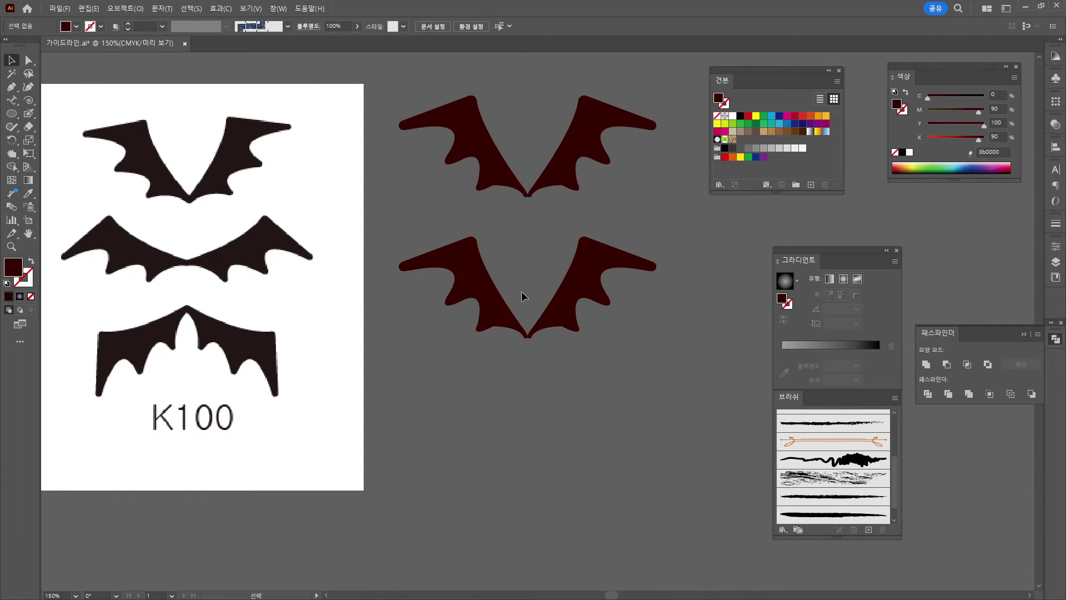
- Rotate the copied left wing into the spread pose of the second bat and delete the copied right wing
{"action": "left_click", "coordinate": [473, 296]}
{"action": "left_click_drag", "start_coordinate": [532, 234], "coordinate": [476, 227]}
{"action": "left_click_drag", "start_coordinate": [572, 261], "coordinate": [624, 237]}
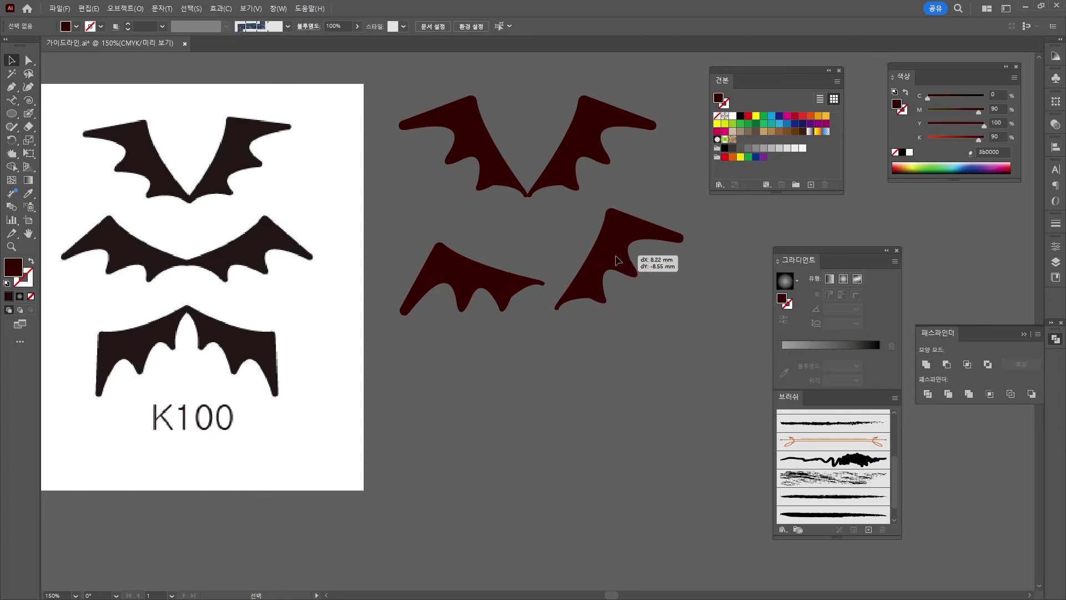
{"action": "key", "text": "Delete"}
- Duplicate the rotated wing, reflect the copy horizontally and join both wings at their inner tips
{"action": "left_click_drag", "start_coordinate": [489, 292], "coordinate": [617, 286]}
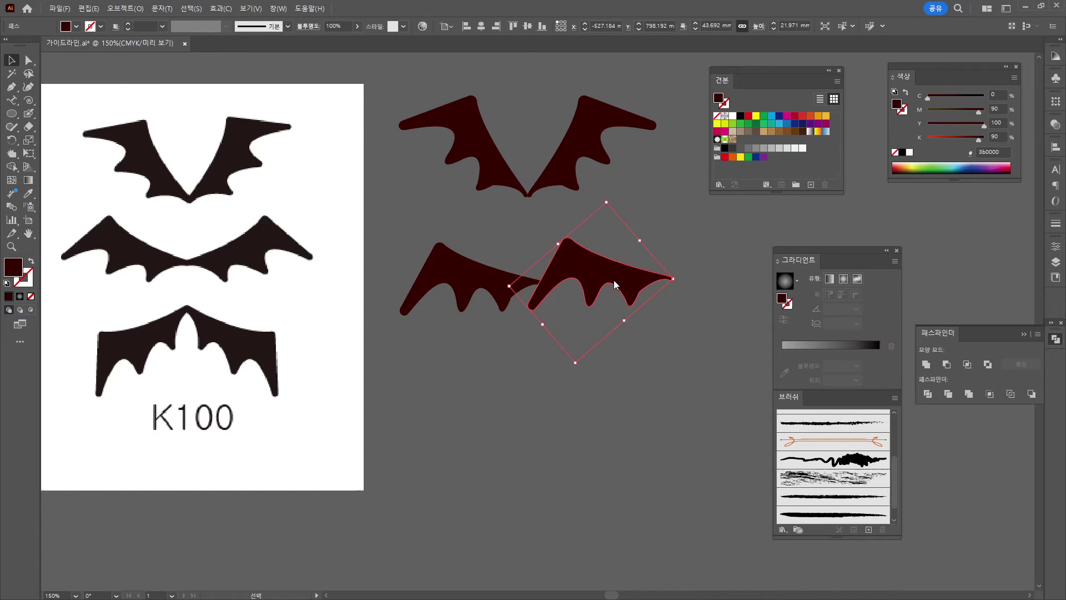
{"action": "right_click", "coordinate": [616, 285]}
{"action": "mouse_move", "coordinate": [638, 536]}
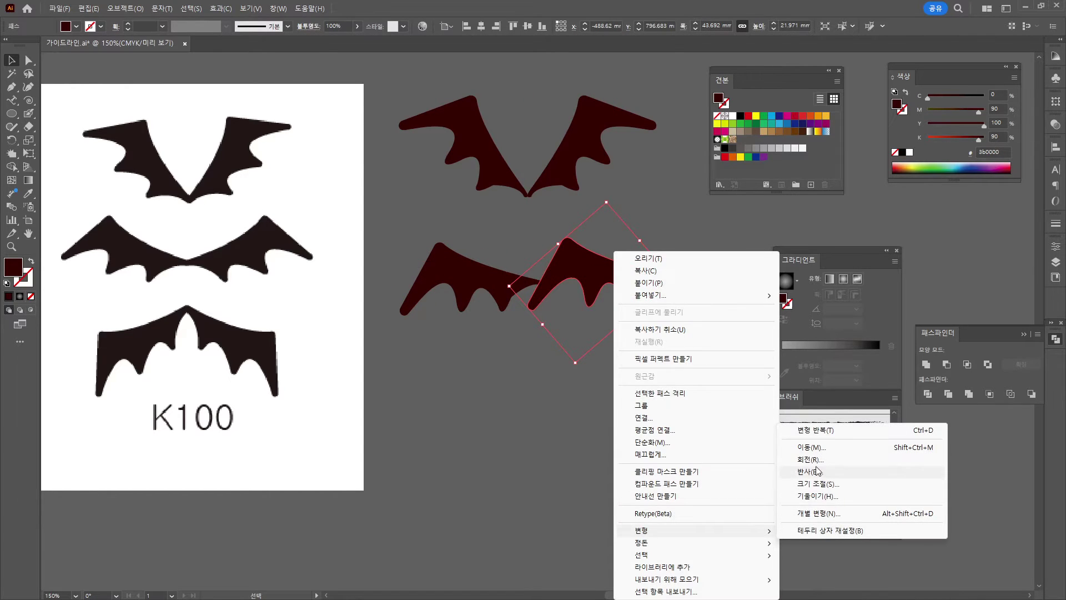
{"action": "left_click", "coordinate": [745, 471]}
{"action": "left_click_drag", "start_coordinate": [595, 276], "coordinate": [610, 281]}
- Align the top wing pair over the second one and duplicate the second pair below it
{"action": "left_click_drag", "start_coordinate": [541, 181], "coordinate": [592, 172]}
{"action": "left_click", "coordinate": [489, 158], "text": "shift"}
{"action": "left_click_drag", "start_coordinate": [500, 227], "coordinate": [591, 295]}
{"action": "left_click_drag", "start_coordinate": [591, 287], "coordinate": [590, 408]}
- Rotate the third pair's left wing downward around the point where the two wings meet
{"action": "left_click", "coordinate": [481, 397]}
{"action": "left_click", "coordinate": [11, 139]}
{"action": "left_click_drag", "start_coordinate": [439, 387], "coordinate": [543, 404]}
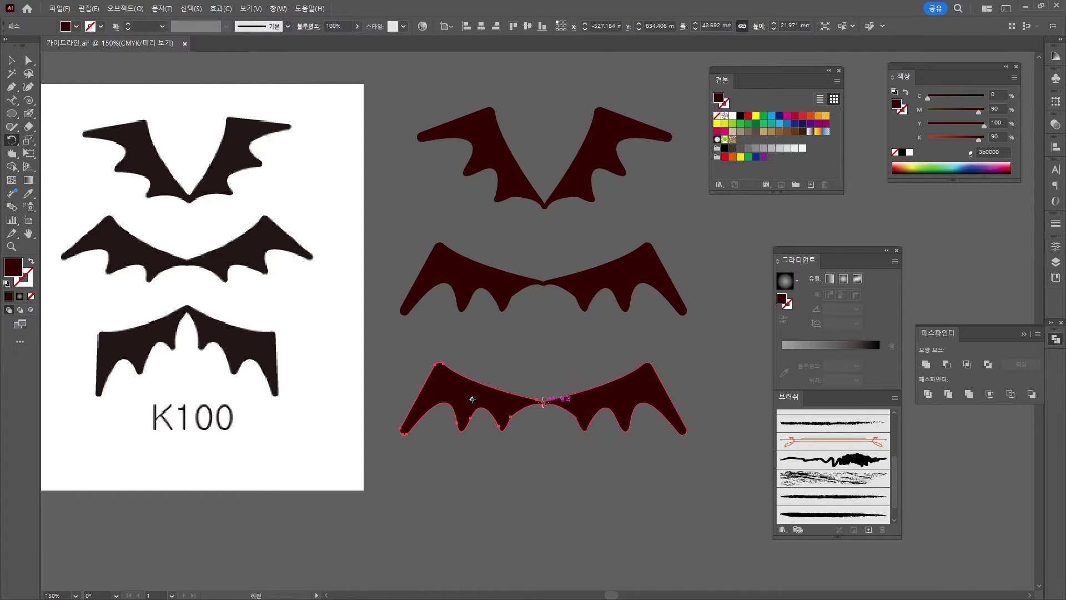
{"action": "left_click", "coordinate": [543, 401]}
{"action": "left_click_drag", "start_coordinate": [433, 408], "coordinate": [459, 454]}
- Rotate the third pair's right wing downward around the same meeting point to mirror the left wing
{"action": "left_click", "coordinate": [11, 60]}
{"action": "left_click", "coordinate": [639, 394]}
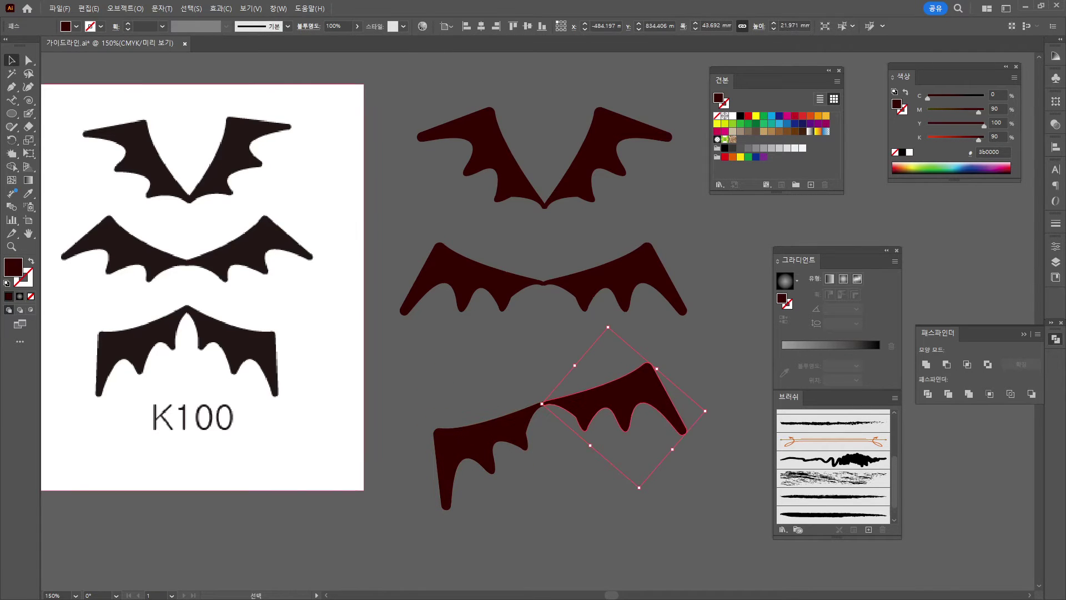
{"action": "left_click", "coordinate": [11, 139]}
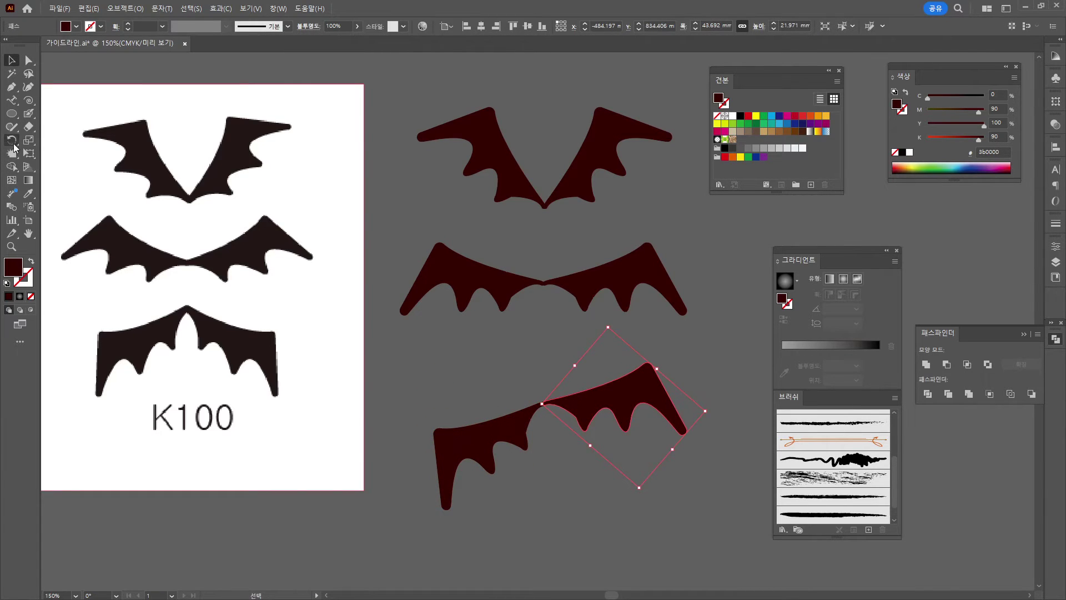
{"action": "left_click", "coordinate": [544, 404]}
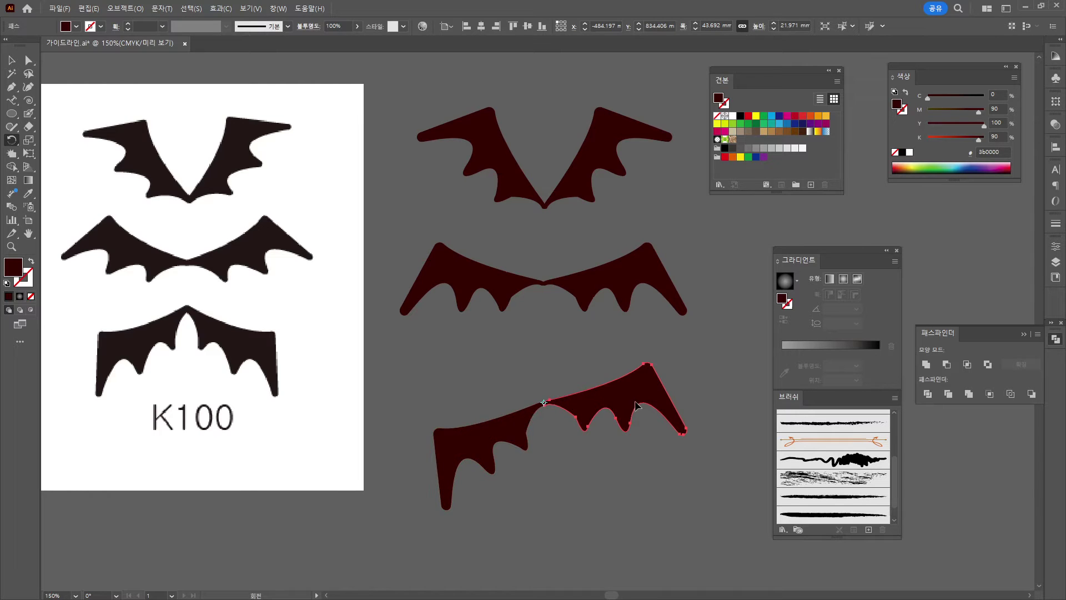
{"action": "left_click_drag", "start_coordinate": [638, 407], "coordinate": [631, 476]}
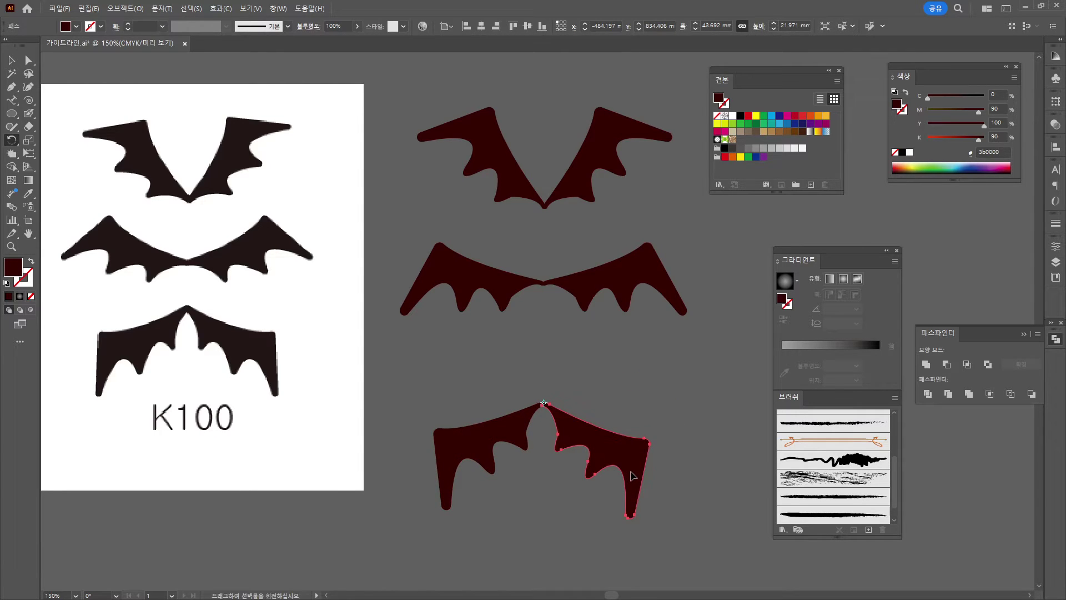
{"action": "left_click", "coordinate": [12, 60]}
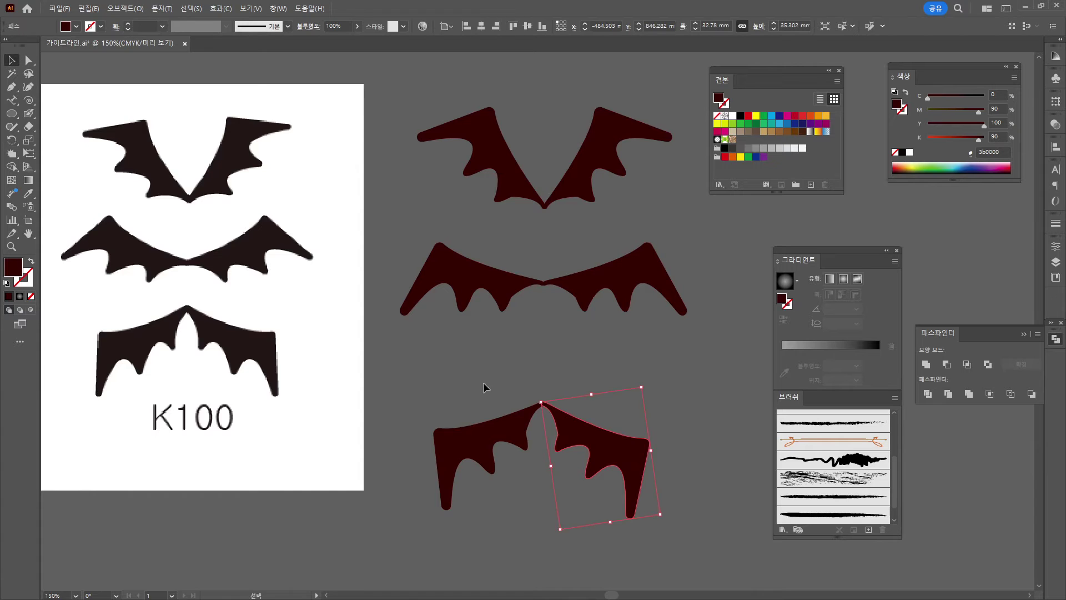
- Move the third wing pair up and the top pair down, closer to the middle bat
{"action": "left_click", "coordinate": [483, 438], "text": "shift"}
{"action": "left_click_drag", "start_coordinate": [608, 454], "coordinate": [611, 393]}
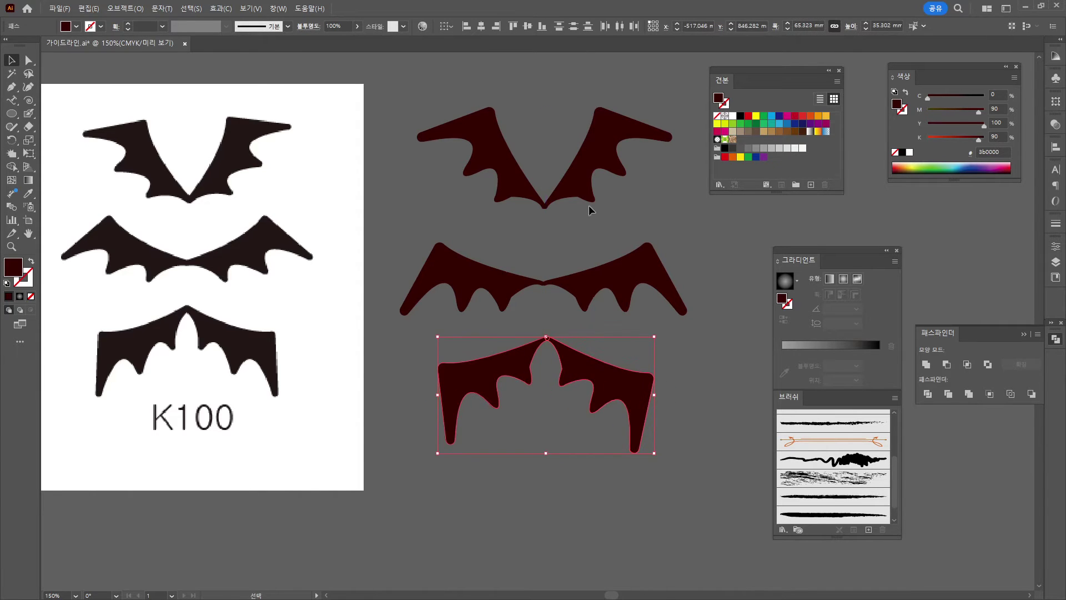
{"action": "left_click", "coordinate": [564, 238]}
{"action": "left_click_drag", "start_coordinate": [584, 176], "coordinate": [584, 191]}
{"action": "left_click", "coordinate": [477, 166]}
{"action": "left_click", "coordinate": [12, 141]}
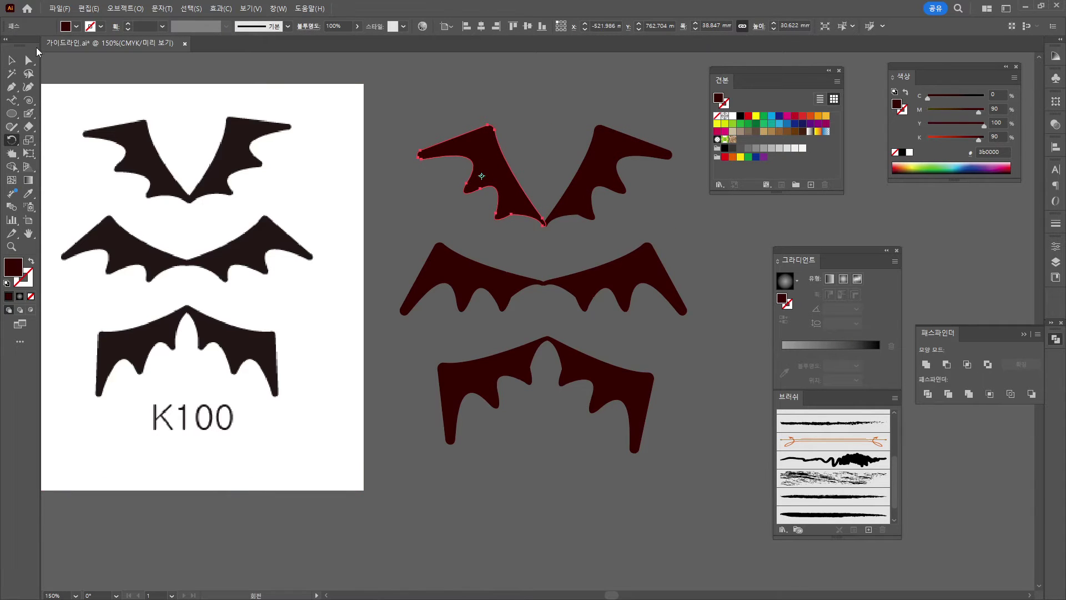
{"action": "left_click", "coordinate": [13, 63]}
{"action": "left_click", "coordinate": [569, 148]}
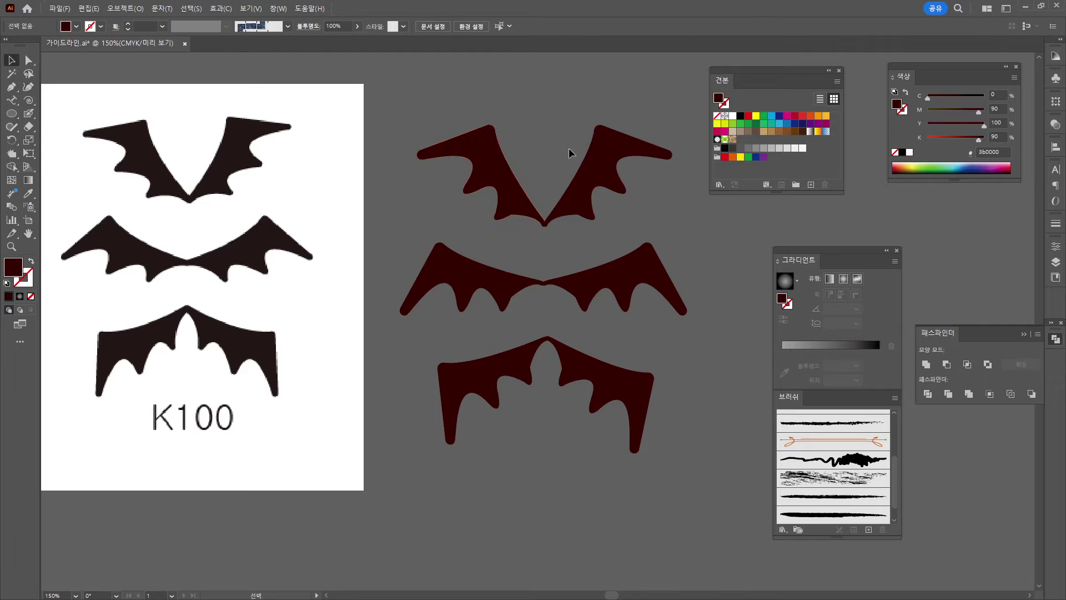
- Fill all three wing pairs with C 0, M 0, Y 0, K 100 black
{"action": "key", "text": "ctrl+a"}
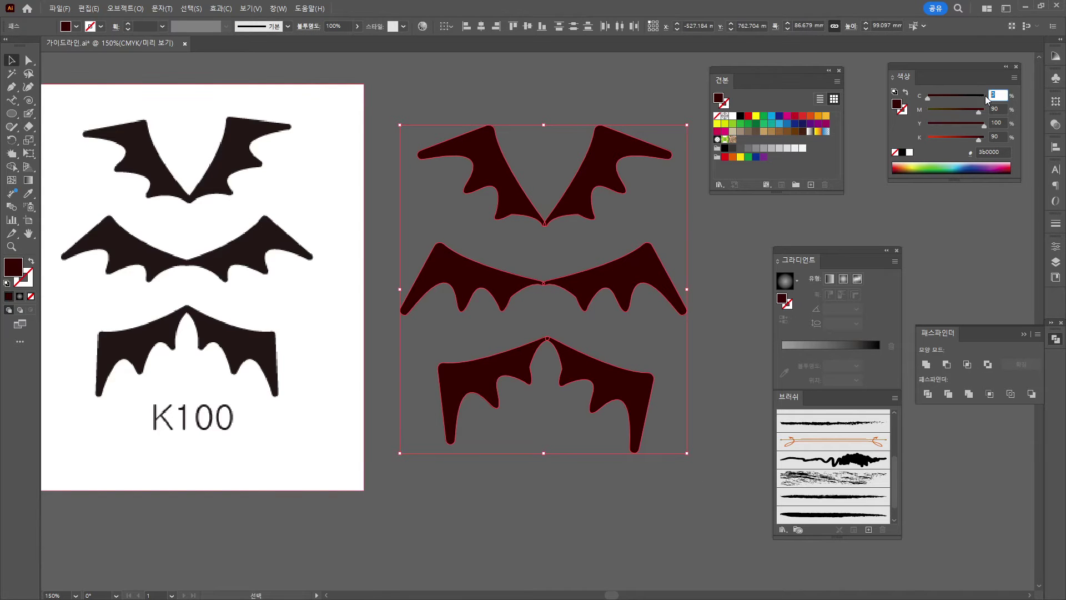
{"action": "key", "text": "Tab"}
{"action": "type", "text": "0"}
{"action": "key", "text": "Tab"}
{"action": "type", "text": "0"}
{"action": "key", "text": "Tab"}
{"action": "type", "text": "100"}
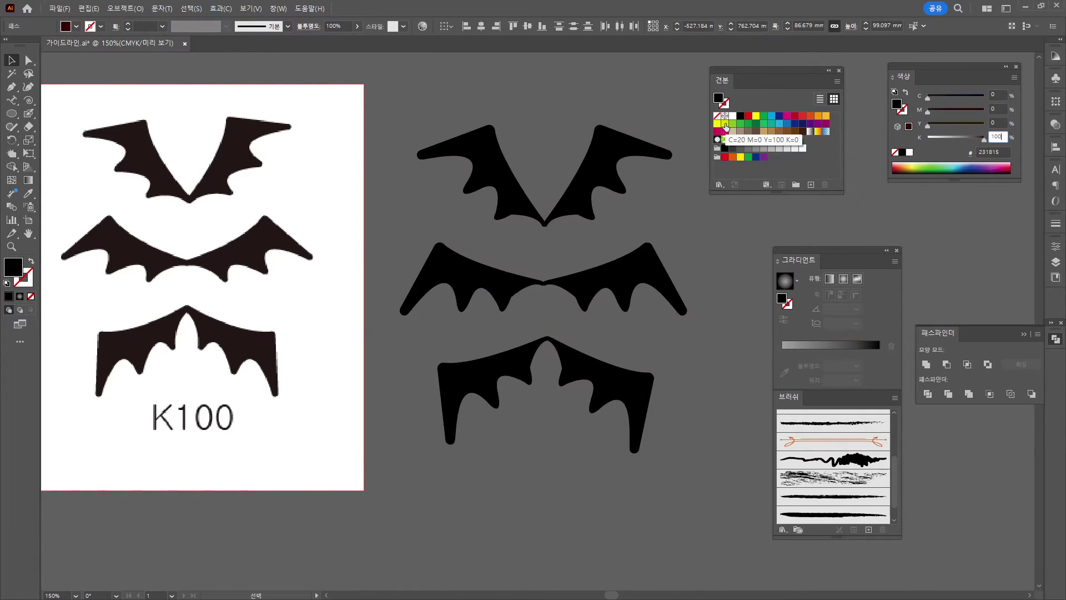
{"action": "key", "text": "Return"}
{"action": "left_click", "coordinate": [446, 506]}
{"action": "key", "text": "ctrl+1"}
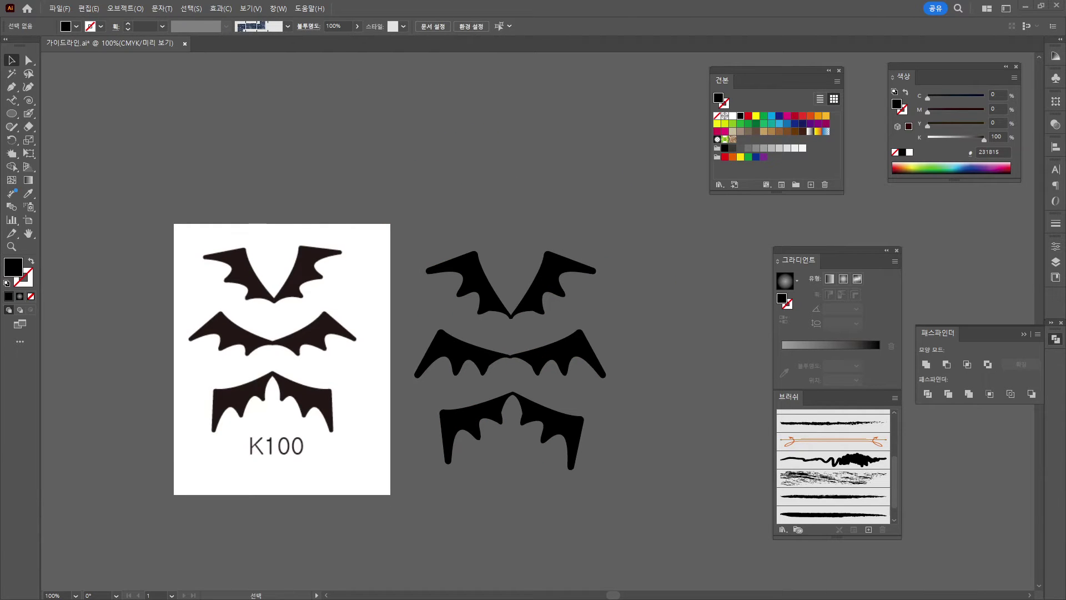
{"action": "left_click_drag", "start_coordinate": [587, 389], "coordinate": [46, 244]}
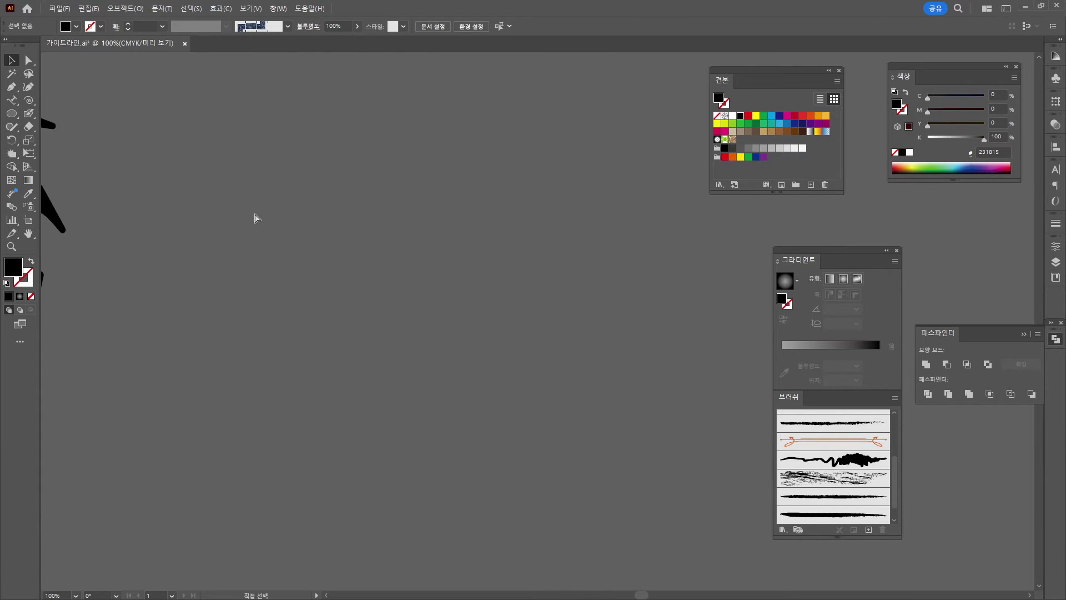
- Paste the TRICK OR TREAT reference image and place it on the empty canvas beside the bats
{"action": "key", "text": "ctrl+v"}
{"action": "left_click_drag", "start_coordinate": [489, 318], "coordinate": [324, 217]}
{"action": "left_click_drag", "start_coordinate": [637, 294], "coordinate": [362, 303]}
- Add centre-aligned text beside the reference on three lines: TRICK, OR, TREAT
{"action": "left_click_drag", "start_coordinate": [11, 100], "coordinate": [50, 101]}
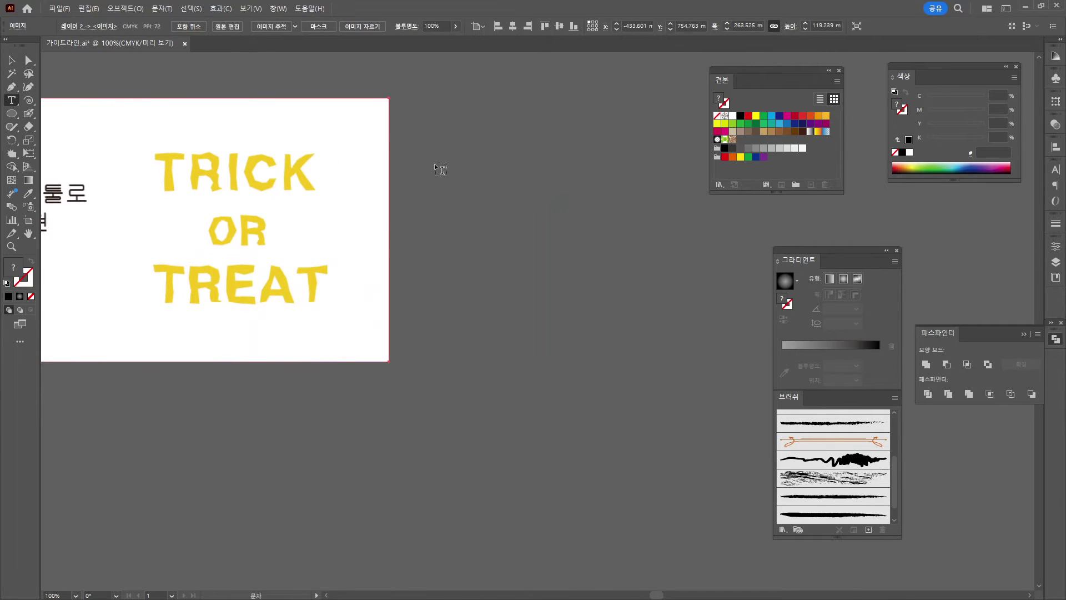
{"action": "left_click", "coordinate": [459, 158]}
{"action": "type", "text": "TRICK"}
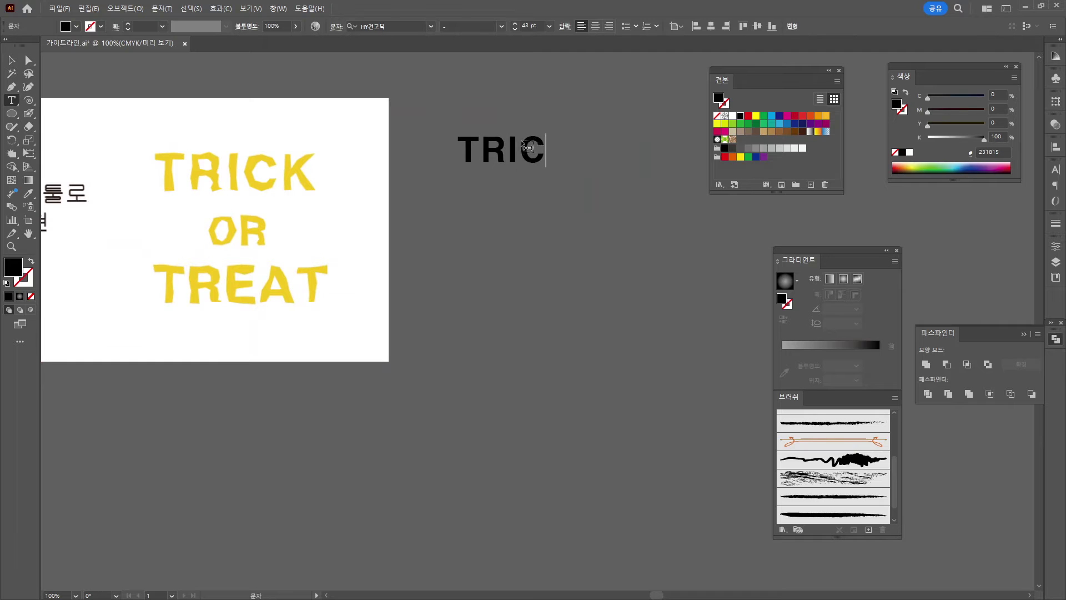
{"action": "key", "text": "Return"}
{"action": "type", "text": "OR"}
{"action": "key", "text": "Return"}
{"action": "type", "text": "TREAT"}
{"action": "key", "text": "ctrl+a"}
{"action": "key", "text": "ctrl+shift+c"}
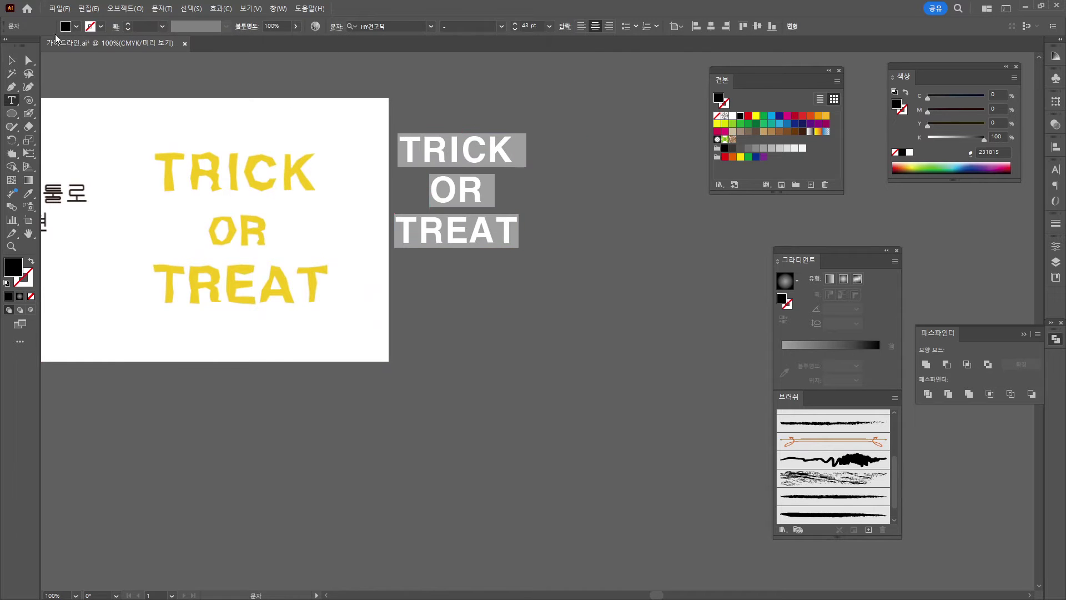
- Expand the text into outlines, then move it away from the reference and enlarge it to about 70 mm wide
{"action": "key", "text": "Escape"}
{"action": "left_click", "coordinate": [124, 8]}
{"action": "left_click", "coordinate": [139, 199]}
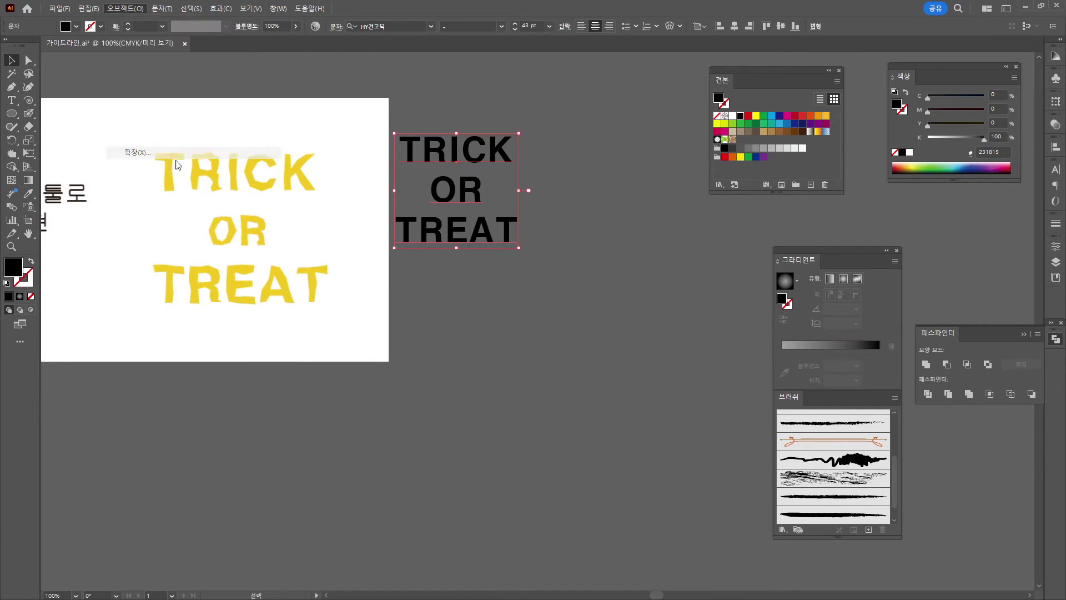
{"action": "left_click", "coordinate": [502, 364]}
{"action": "left_click_drag", "start_coordinate": [477, 199], "coordinate": [562, 215]}
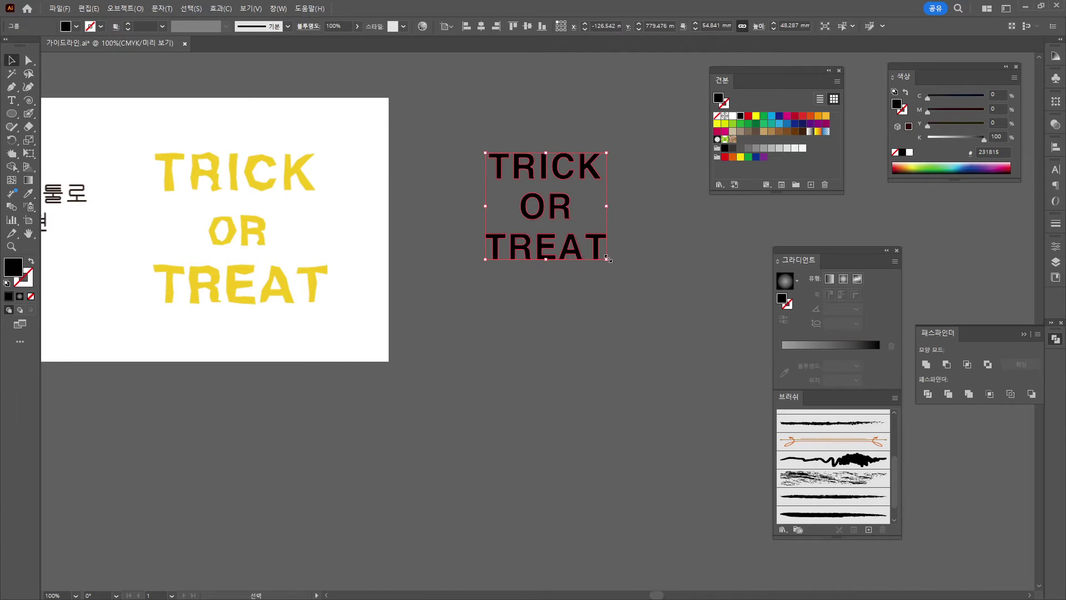
{"action": "left_click_drag", "start_coordinate": [608, 259], "coordinate": [625, 274]}
{"action": "left_click", "coordinate": [460, 107]}
- Ungroup the lettering and widen the line spacing by moving TRICK slightly up and TREAT slightly down
{"action": "left_click", "coordinate": [604, 161]}
{"action": "right_click", "coordinate": [605, 161]}
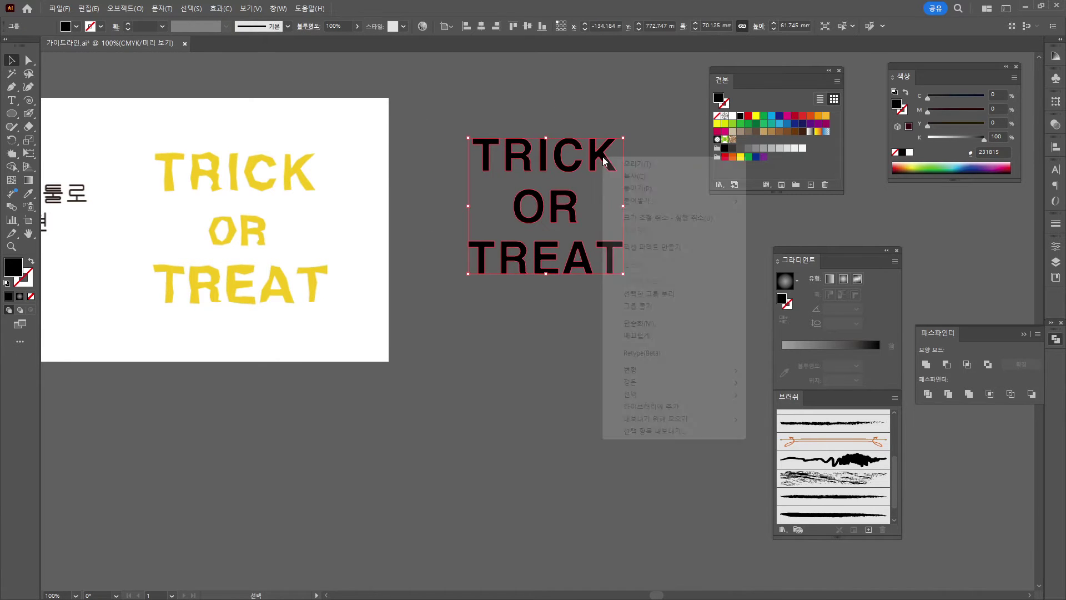
{"action": "left_click", "coordinate": [639, 306]}
{"action": "left_click", "coordinate": [616, 187]}
{"action": "left_click", "coordinate": [602, 158]}
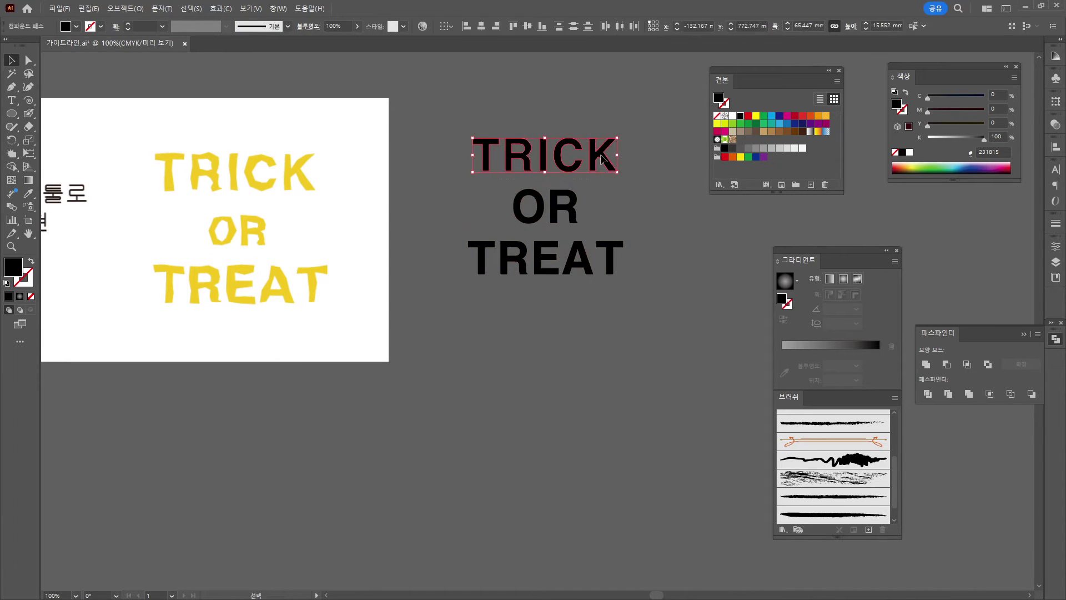
{"action": "left_click_drag", "start_coordinate": [603, 158], "coordinate": [602, 146]}
{"action": "left_click_drag", "start_coordinate": [609, 254], "coordinate": [608, 260]}
{"action": "left_click", "coordinate": [477, 371]}
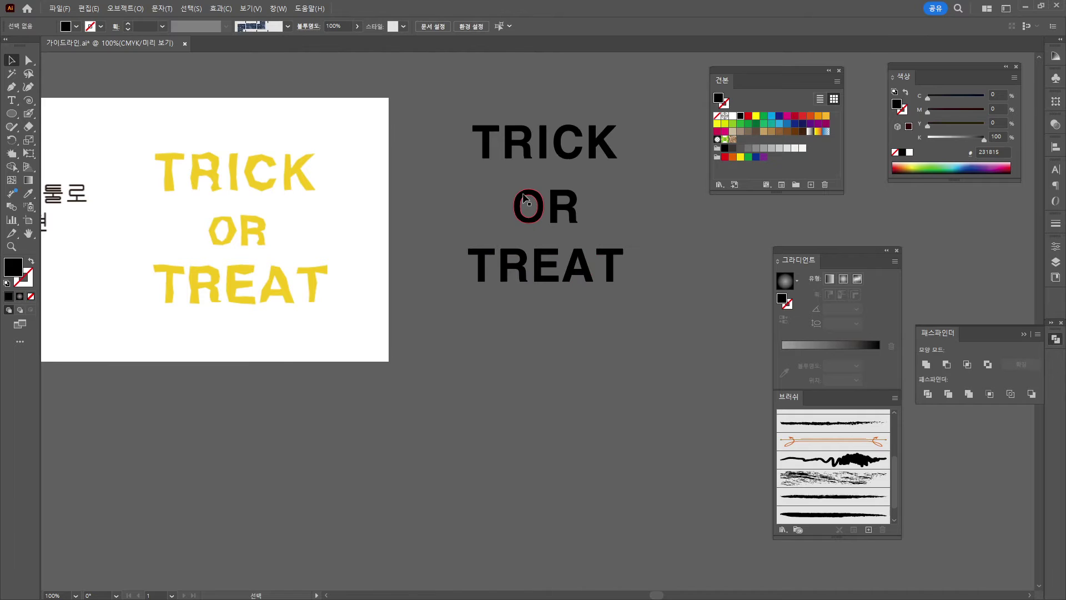
- Roughen the edges of all the outlined letters with the Crystallize tool
{"action": "left_click_drag", "start_coordinate": [456, 104], "coordinate": [486, 136]}
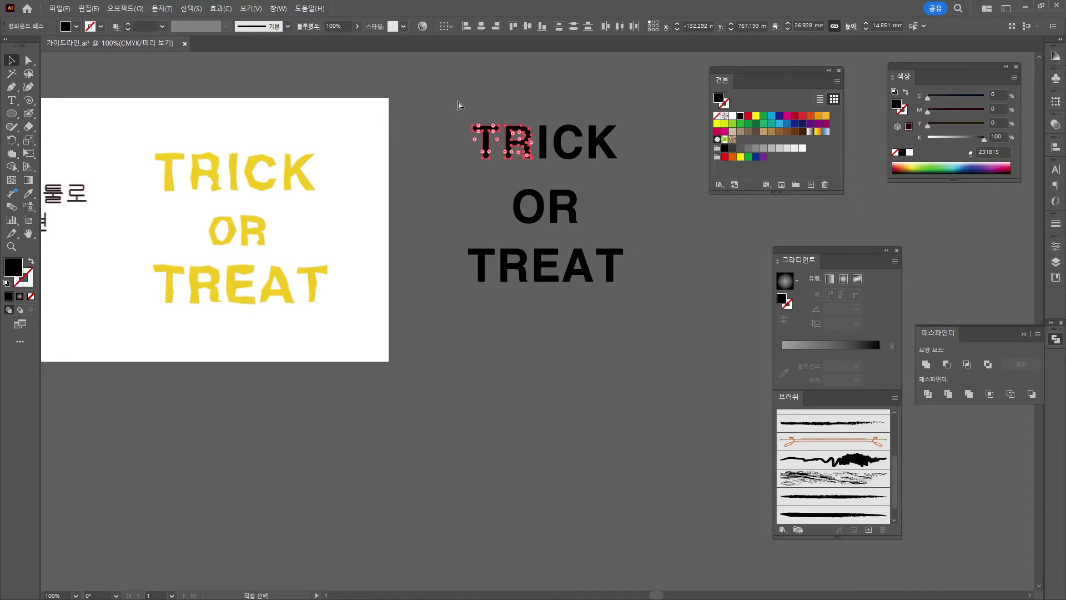
{"action": "left_click", "coordinate": [12, 155]}
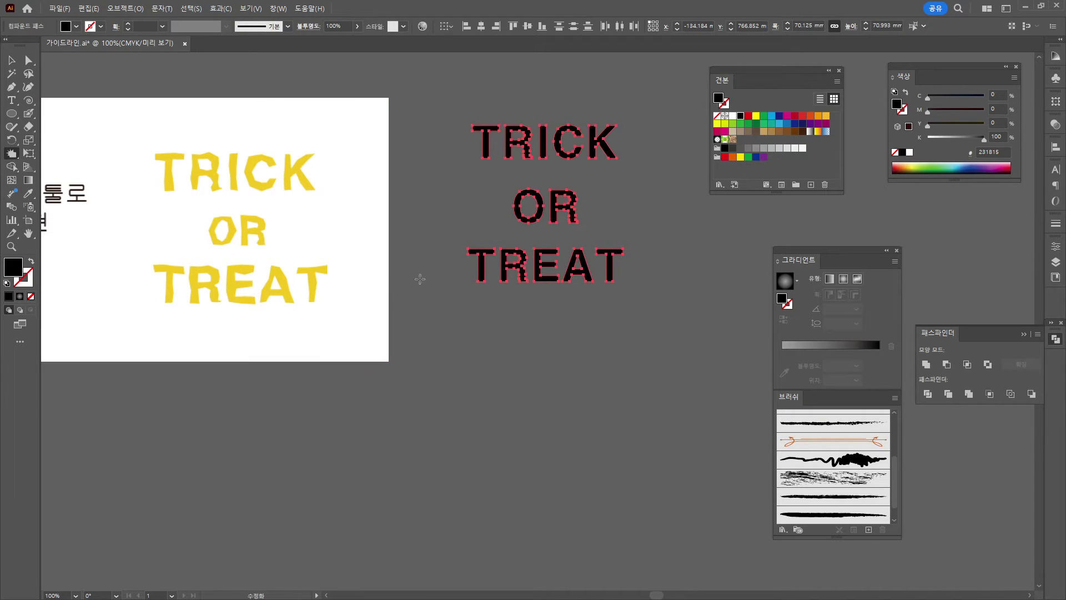
{"action": "left_click", "coordinate": [510, 270]}
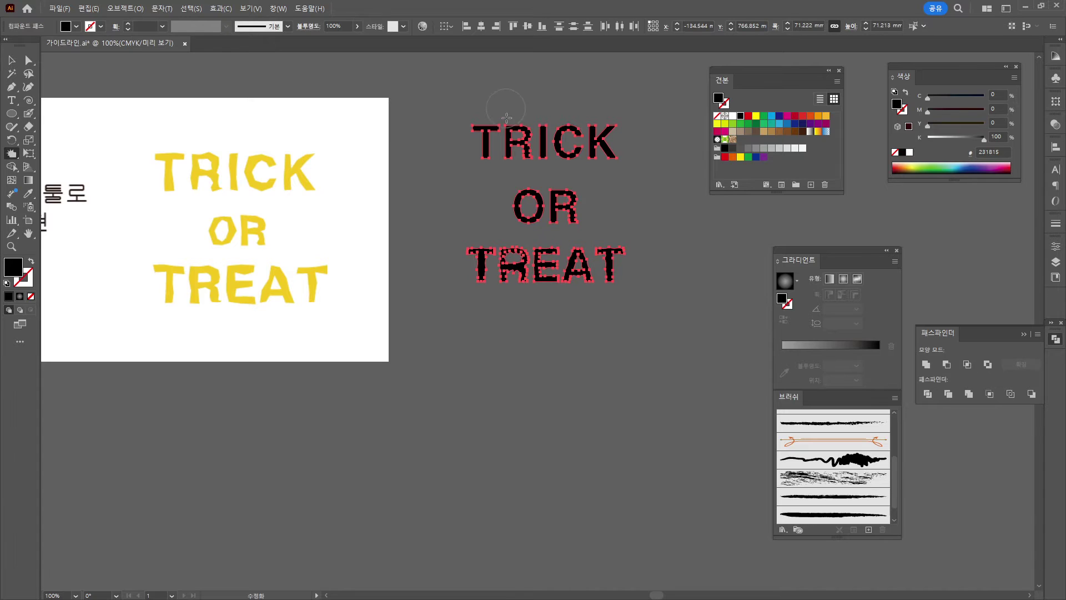
{"action": "left_click_drag", "start_coordinate": [486, 130], "coordinate": [568, 141]}
{"action": "left_click", "coordinate": [528, 206]}
{"action": "key", "text": "v"}
{"action": "left_click", "coordinate": [415, 142]}
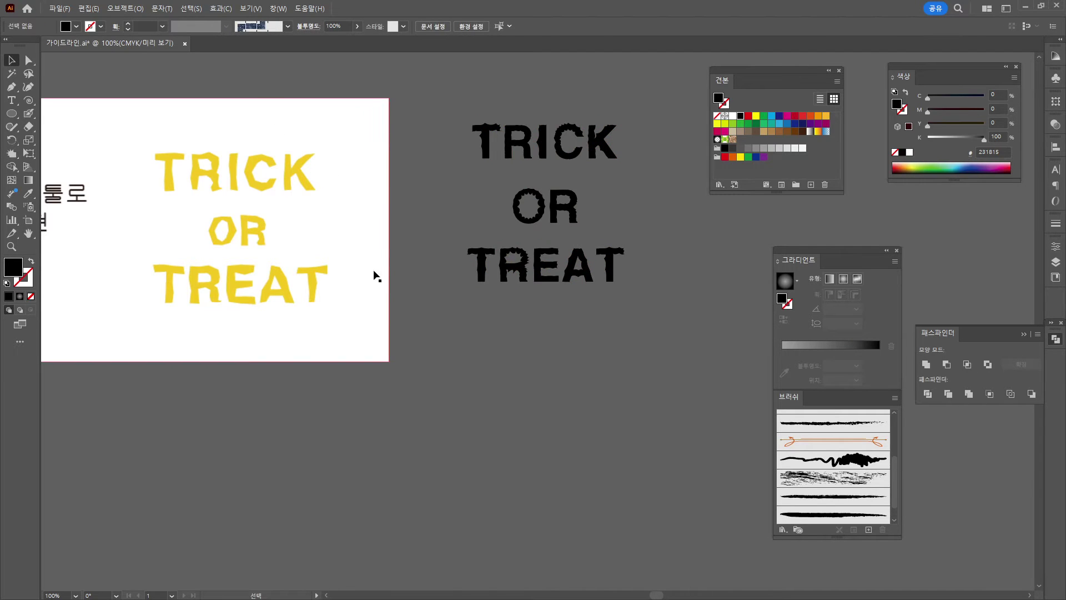
- Place a plain copy of the lettering below the first one and distort its letters with the Warp tool
{"action": "left_click_drag", "start_coordinate": [492, 207], "coordinate": [492, 433]}
{"action": "left_click", "coordinate": [13, 155]}
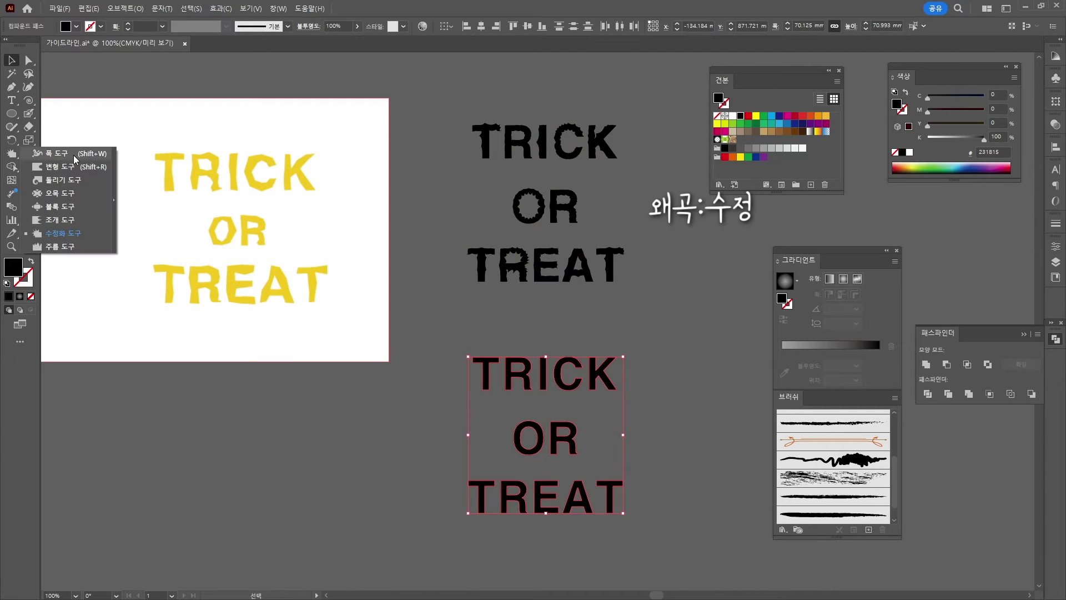
{"action": "left_click", "coordinate": [59, 166]}
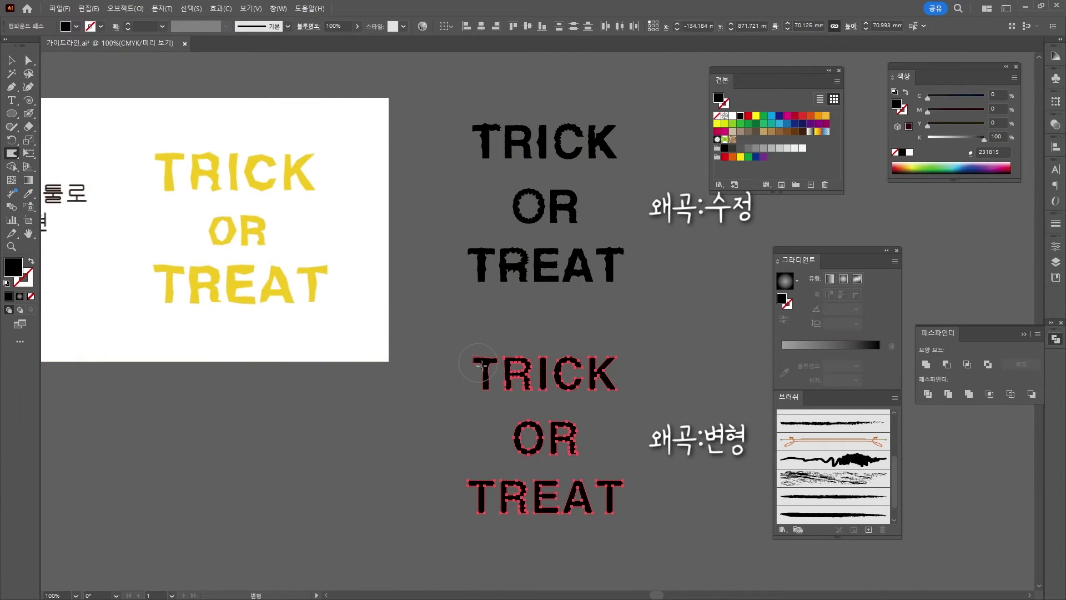
{"action": "mouse_move", "coordinate": [516, 380]}
{"action": "left_mouse_down"}
{"action": "mouse_move", "coordinate": [514, 369]}
{"action": "mouse_move", "coordinate": [615, 381]}
{"action": "left_mouse_up"}
{"action": "mouse_move", "coordinate": [541, 427]}
{"action": "left_mouse_down"}
{"action": "mouse_move", "coordinate": [528, 460]}
{"action": "mouse_move", "coordinate": [548, 432]}
{"action": "mouse_move", "coordinate": [567, 428]}
{"action": "mouse_move", "coordinate": [583, 451]}
{"action": "left_mouse_up"}
{"action": "key", "text": "ctrl+z"}
{"action": "key", "text": "ctrl+z"}
{"action": "key", "text": "ctrl+z"}
{"action": "key", "text": "ctrl+z"}
{"action": "key", "text": "ctrl+z"}
{"action": "key", "text": "v"}
{"action": "left_click", "coordinate": [585, 468]}
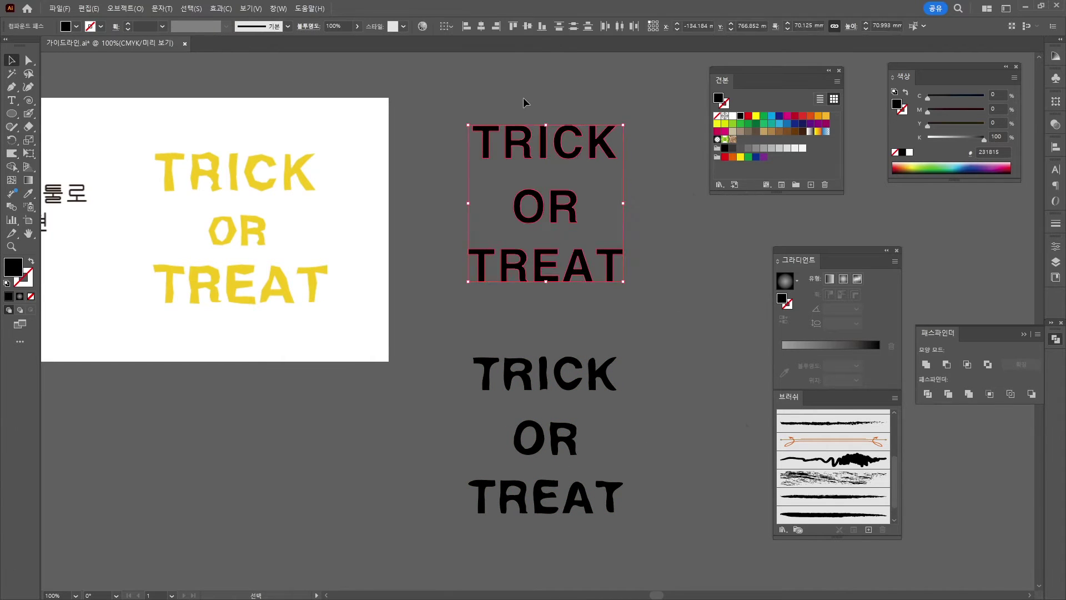
- Delete the upper plain lettering and move the warped lettering up beside the reference
{"action": "left_click", "coordinate": [472, 107]}
{"action": "left_click_drag", "start_coordinate": [462, 107], "coordinate": [647, 326]}
{"action": "key", "text": "Delete"}
{"action": "left_click", "coordinate": [547, 441]}
{"action": "left_click_drag", "start_coordinate": [547, 441], "coordinate": [519, 244]}
- Fill the warped lettering with yellow, M 20, Y 100, K 0, as specified in the reference
{"action": "left_click_drag", "start_coordinate": [153, 304], "coordinate": [371, 290]}
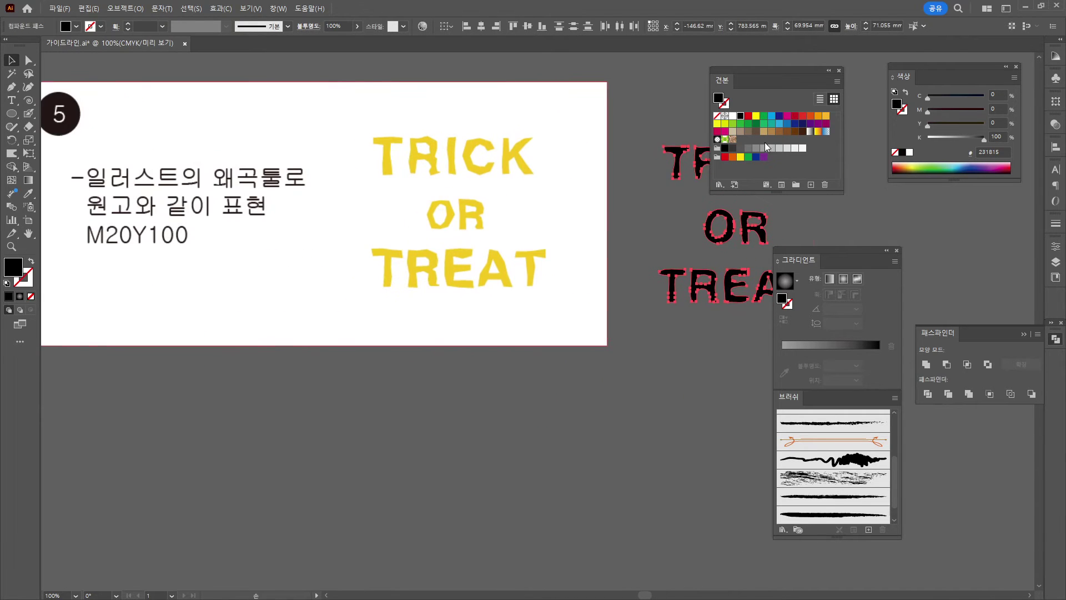
{"action": "type", "text": "21"}
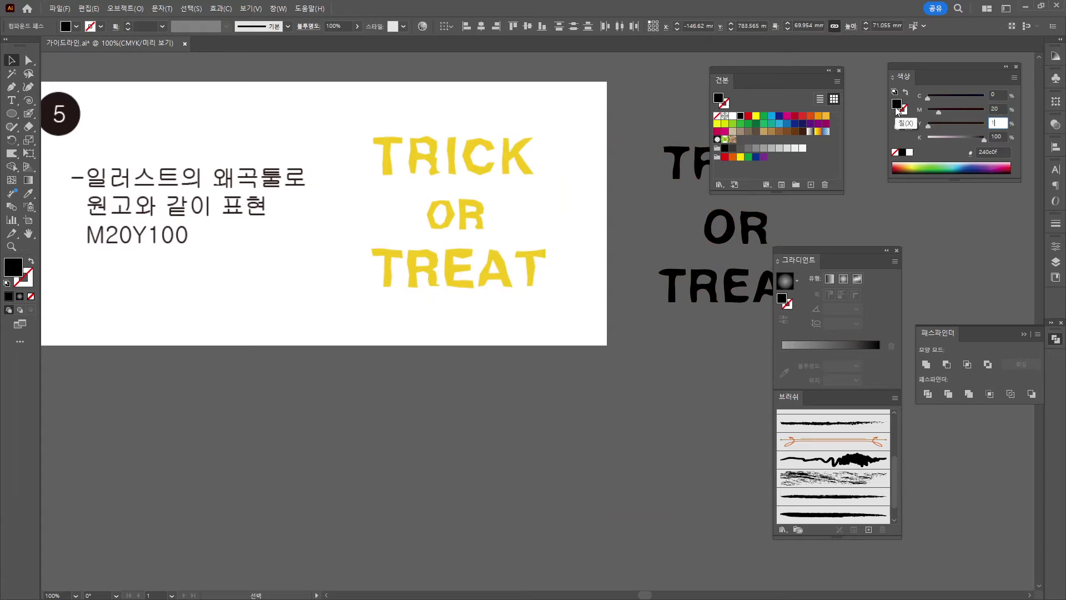
{"action": "type", "text": "00"}
{"action": "key", "text": "Tab"}
{"action": "type", "text": "0"}
{"action": "key", "text": "Return"}
{"action": "left_click", "coordinate": [505, 444]}
- Switch to the problem PDF in Adobe Acrobat, examine the specifications of items 6 to 8, and return to Illustrator
{"action": "scroll", "coordinate": [503, 444], "scroll_direction": "down", "scroll_amount": 2}
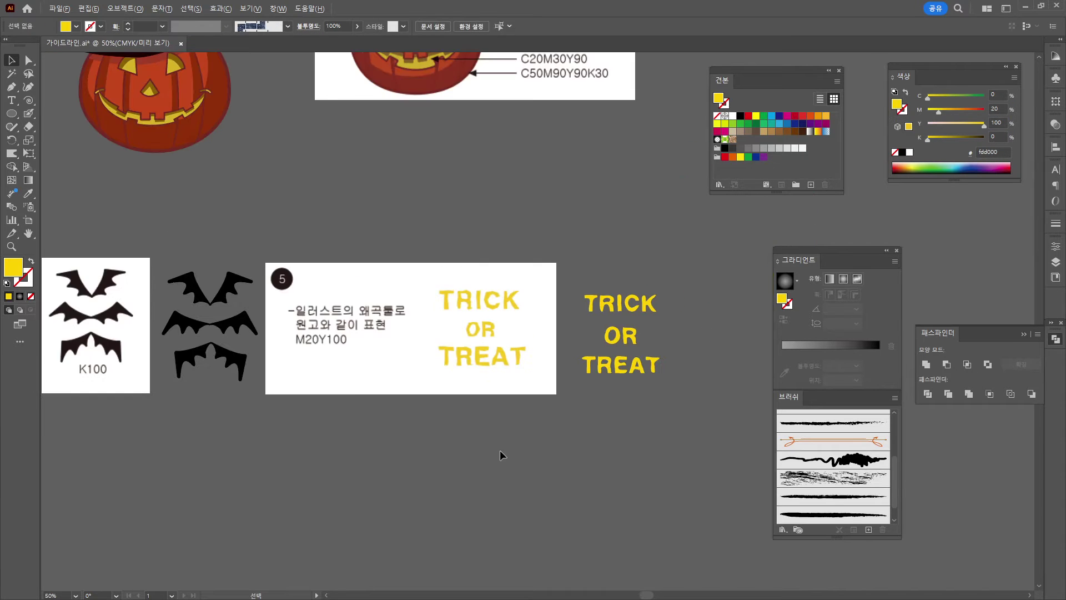
{"action": "left_click_drag", "start_coordinate": [576, 443], "coordinate": [526, 421]}
{"action": "mouse_move", "coordinate": [1065, 53]}
{"action": "left_mouse_down"}
{"action": "mouse_move", "coordinate": [680, 55]}
{"action": "mouse_move", "coordinate": [681, 0]}
{"action": "left_mouse_up"}
{"action": "scroll", "coordinate": [740, 310], "scroll_direction": "up", "scroll_amount": 2}
{"action": "right_click", "coordinate": [745, 298]}
{"action": "left_click", "coordinate": [864, 242]}
{"action": "scroll", "coordinate": [888, 434], "scroll_direction": "up", "scroll_amount": 2}
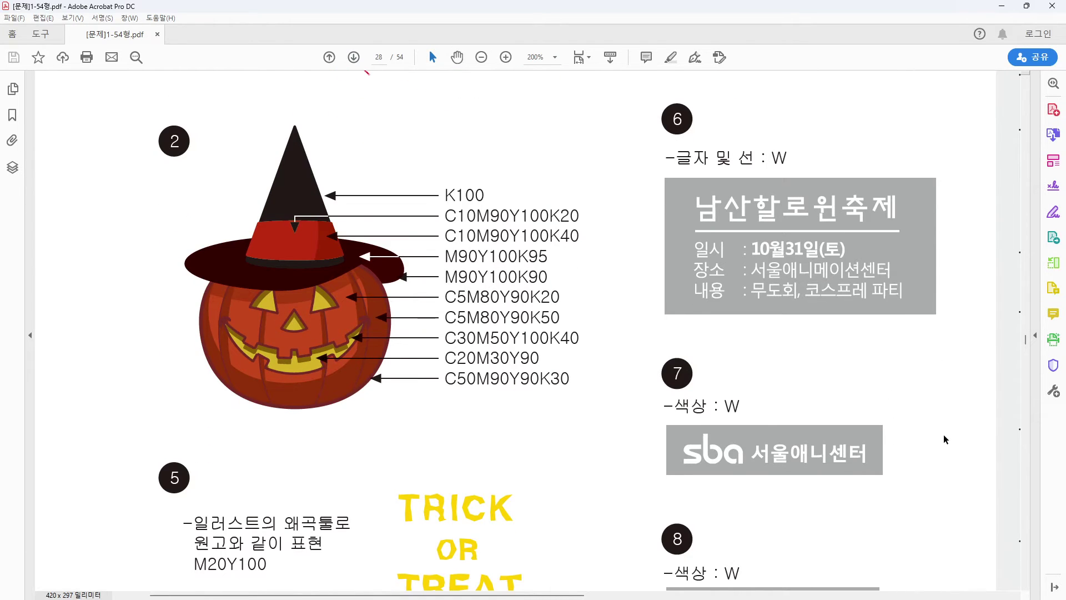
{"action": "scroll", "coordinate": [943, 435], "scroll_direction": "down", "scroll_amount": 2}
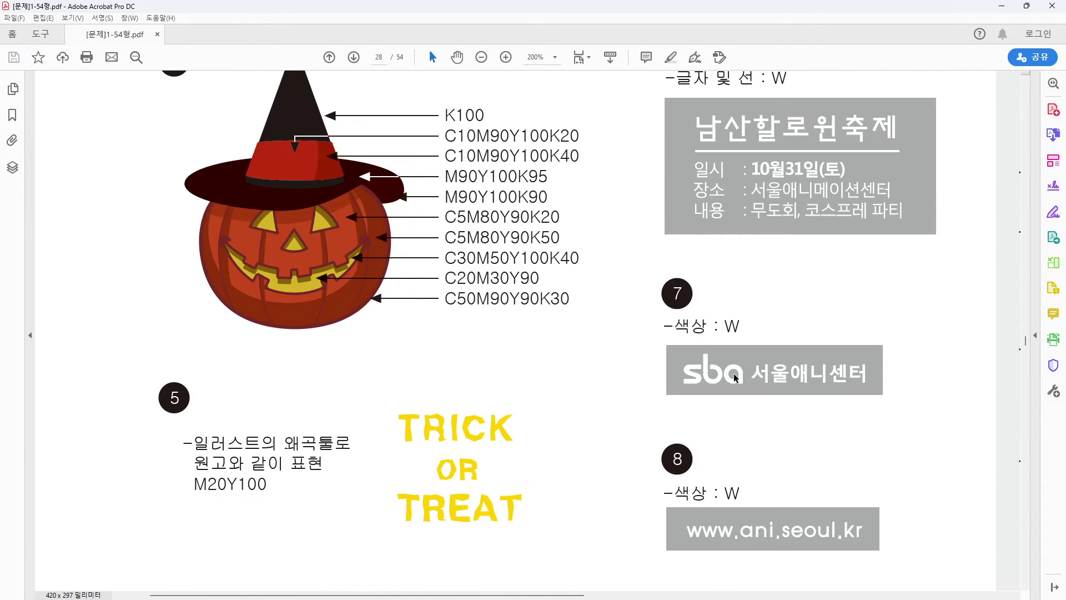
{"action": "key", "text": "alt+Tab"}
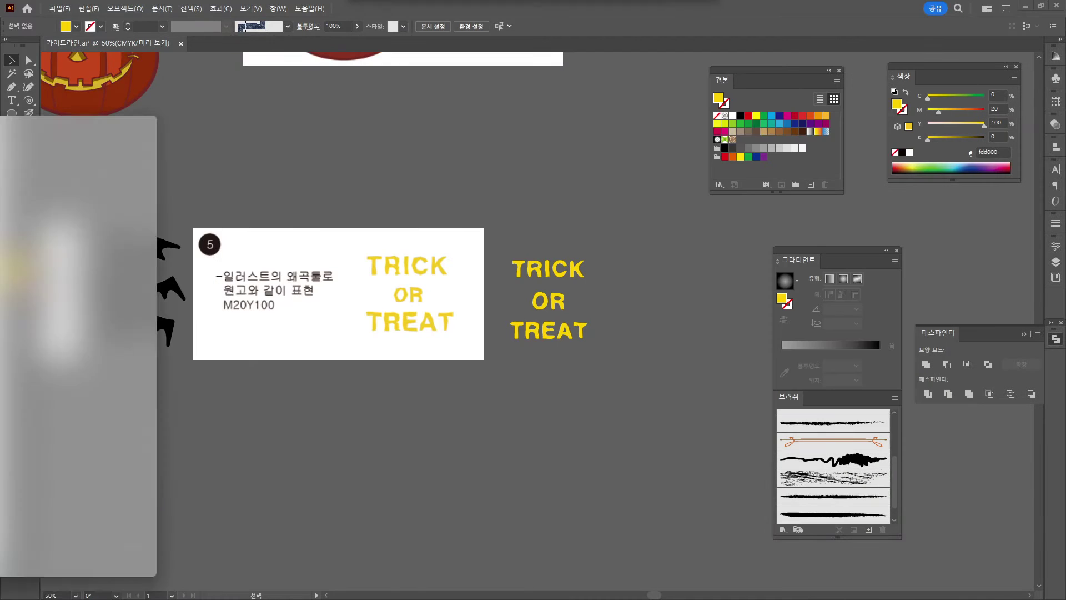
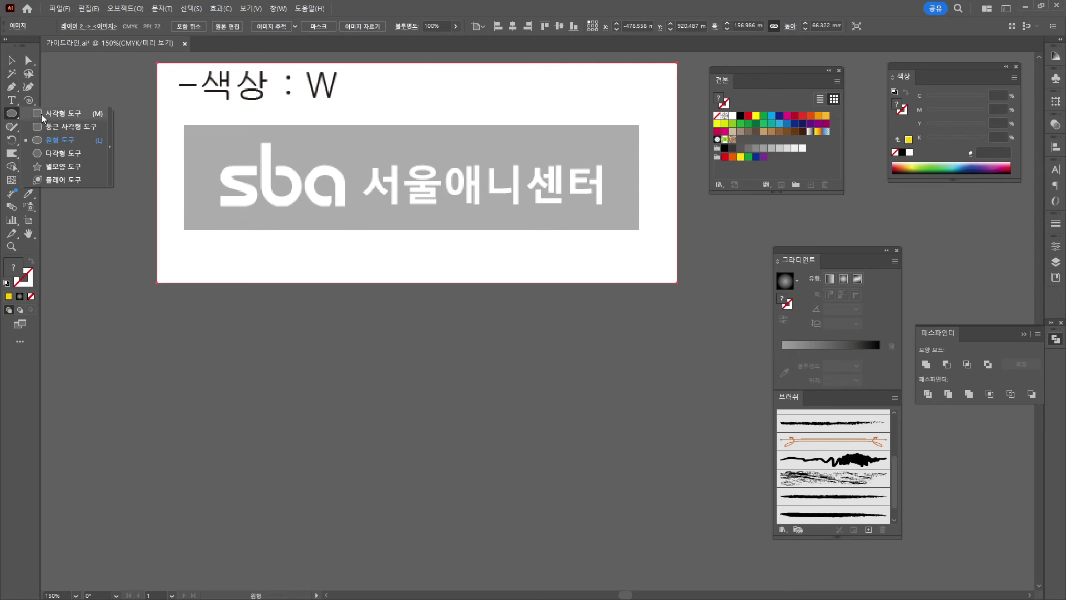
- Draw a circle about 20 mm across below the sba reference, with a yellow outline and no fill
{"action": "left_click", "coordinate": [55, 113]}
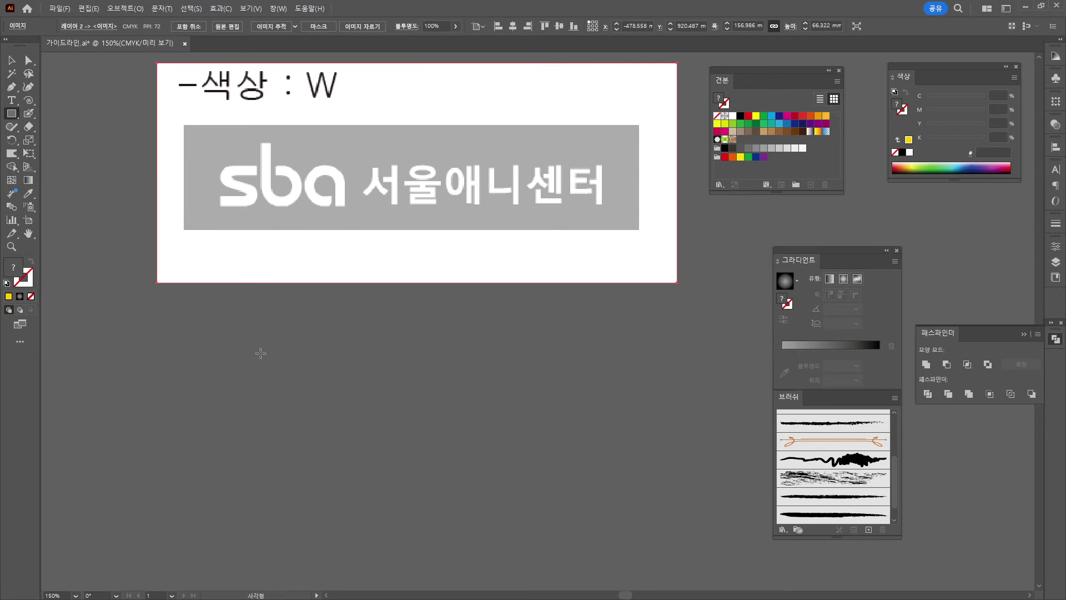
{"action": "left_click_drag", "start_coordinate": [10, 113], "coordinate": [55, 141]}
{"action": "left_click_drag", "start_coordinate": [265, 364], "coordinate": [331, 432]}
{"action": "key", "text": "shift+x"}
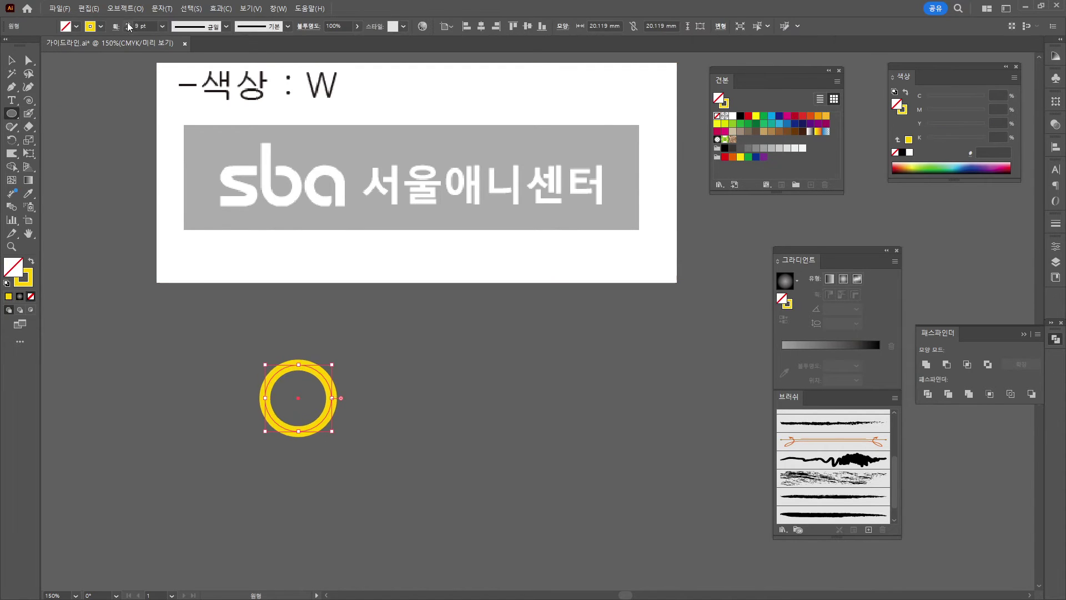
- Draw a straight vertical line at the side of the circle as the stem of the letter b
{"action": "key", "text": "v"}
{"action": "key", "text": "ctrl+shift+a"}
{"action": "left_click_drag", "start_coordinate": [29, 100], "coordinate": [74, 103]}
{"action": "mouse_move", "coordinate": [267, 328]}
{"action": "left_mouse_down"}
{"action": "mouse_move", "coordinate": [267, 388]}
{"action": "mouse_move", "coordinate": [271, 358]}
{"action": "left_mouse_up"}
{"action": "scroll", "coordinate": [251, 302], "scroll_direction": "up", "scroll_amount": 5}
{"action": "scroll", "coordinate": [238, 360], "scroll_direction": "down", "scroll_amount": 5}
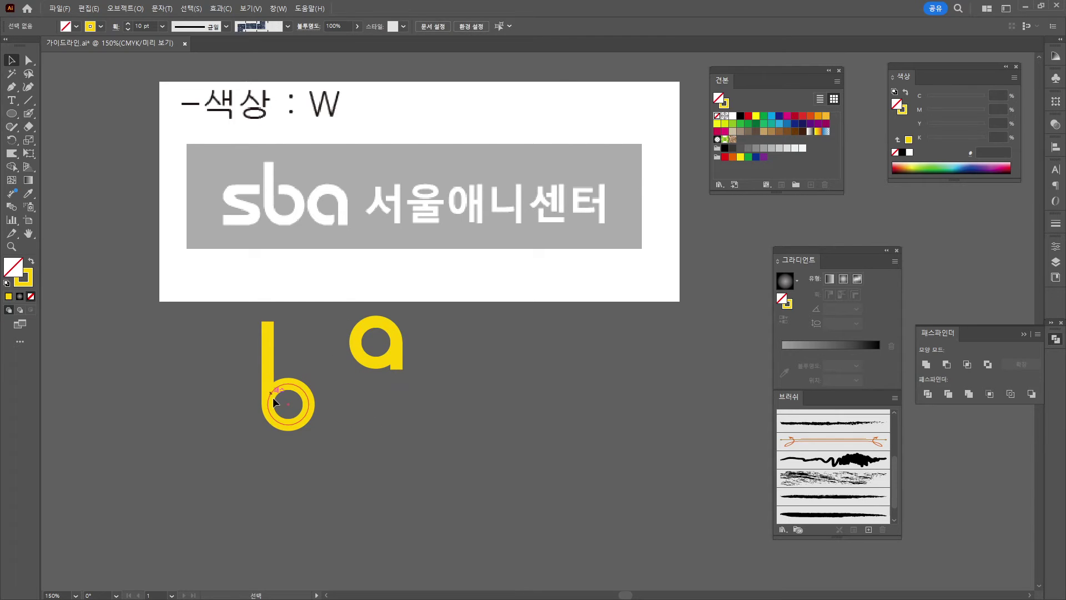
- Delete the segment between the top anchor and the upper-left anchor of the b's circle to open the bowl
{"action": "key", "text": "ctrl+shift+a"}
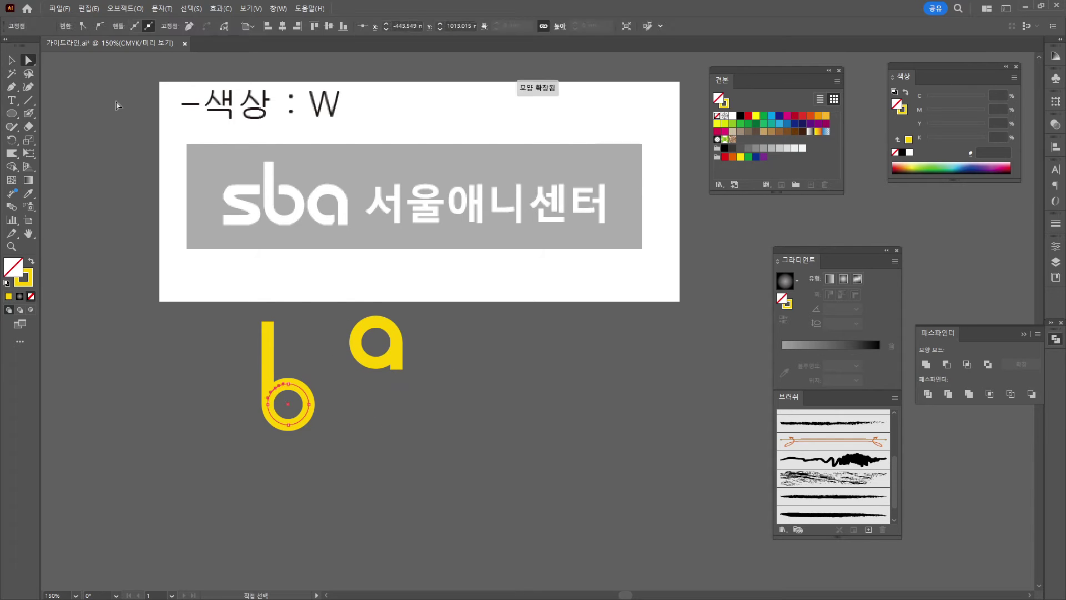
{"action": "scroll", "coordinate": [284, 395], "scroll_direction": "up", "scroll_amount": 6}
{"action": "left_click", "coordinate": [256, 318]}
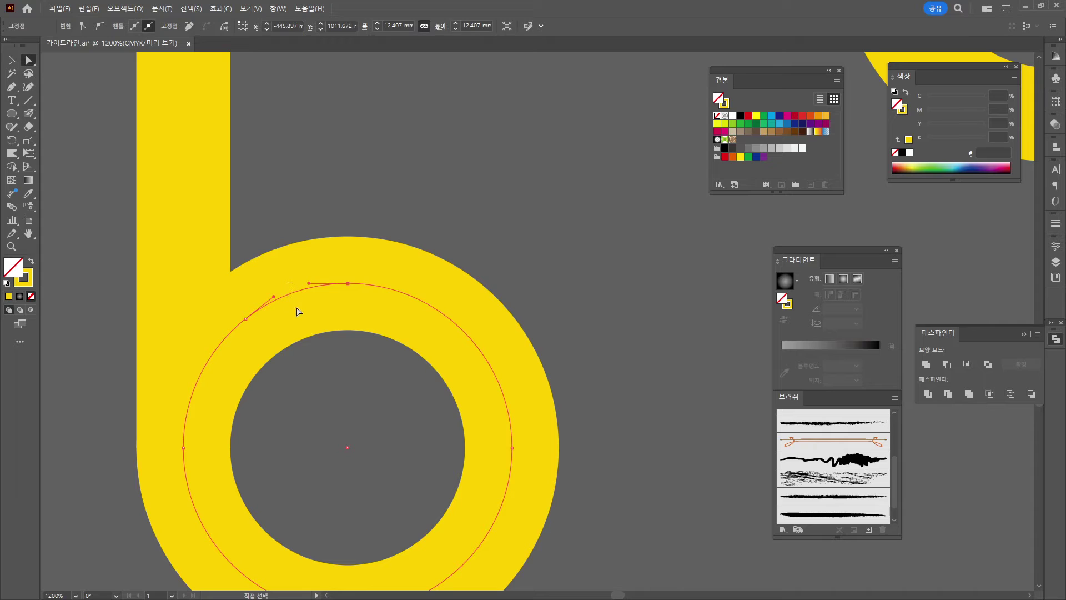
{"action": "key", "text": "Delete"}
{"action": "scroll", "coordinate": [298, 309], "scroll_direction": "down", "scroll_amount": 6}
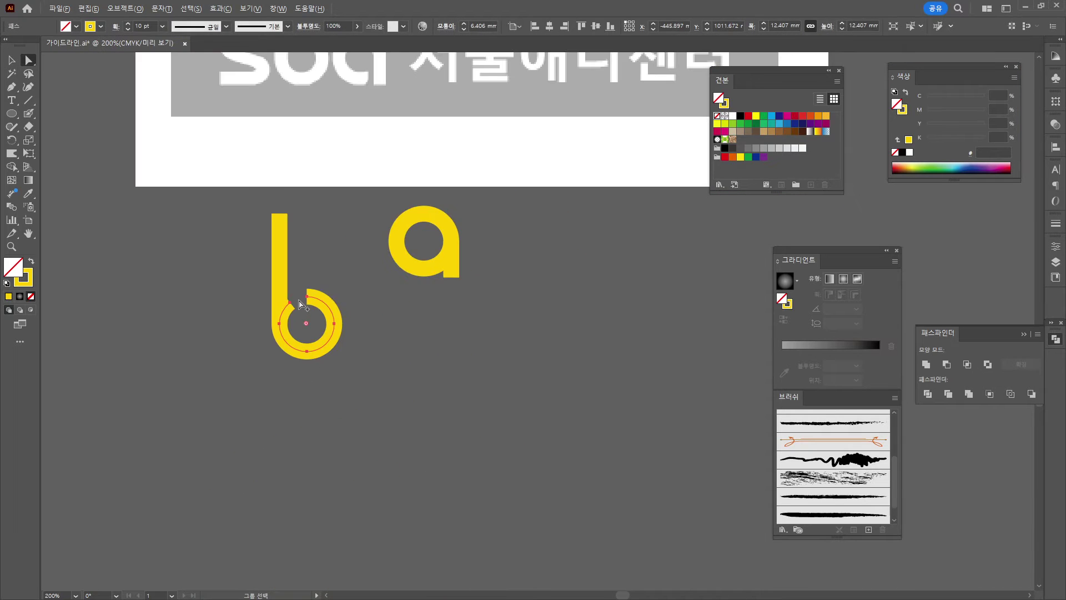
- Try to move the upper-left open end of the b's bowl outward to the right
{"action": "scroll", "coordinate": [300, 304], "scroll_direction": "up", "scroll_amount": 2}
{"action": "scroll", "coordinate": [357, 419], "scroll_direction": "up", "scroll_amount": 1}
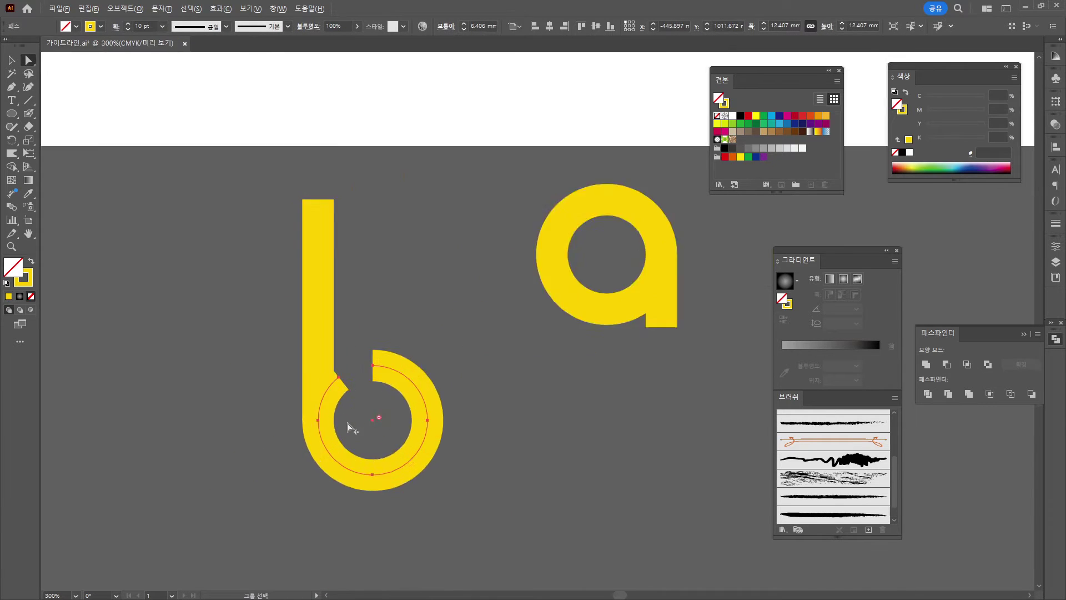
{"action": "scroll", "coordinate": [351, 426], "scroll_direction": "up", "scroll_amount": 4}
{"action": "left_click_drag", "start_coordinate": [324, 289], "coordinate": [361, 276]}
{"action": "key", "text": "ctrl+z"}
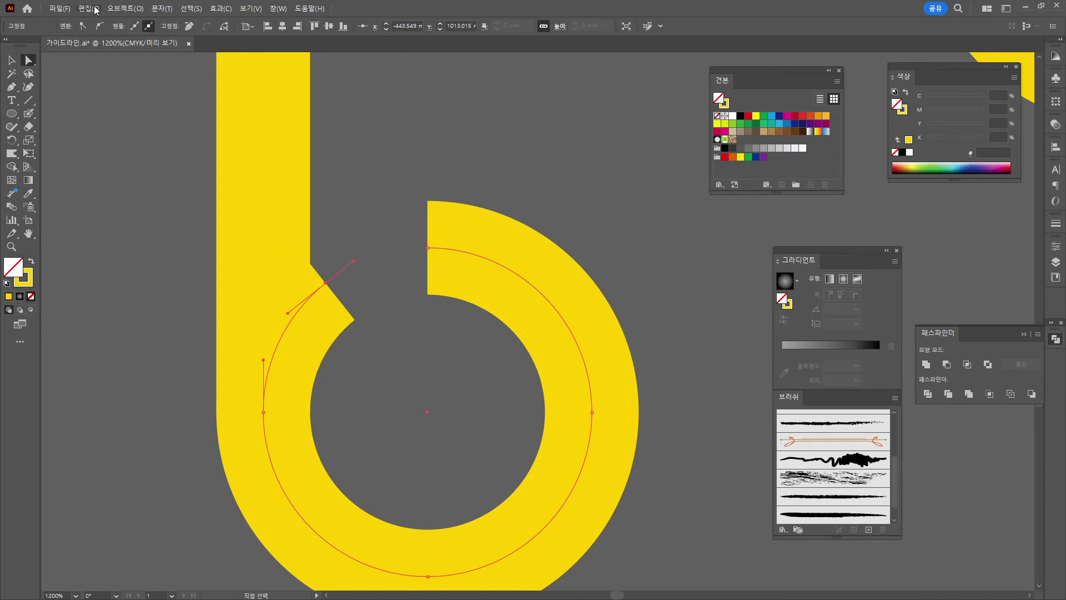
- Trim the upper-left end of the b's bowl with an added anchor point so the arc flows into the stem
{"action": "key", "text": "p"}
{"action": "left_click", "coordinate": [29, 62]}
{"action": "key", "text": "Delete"}
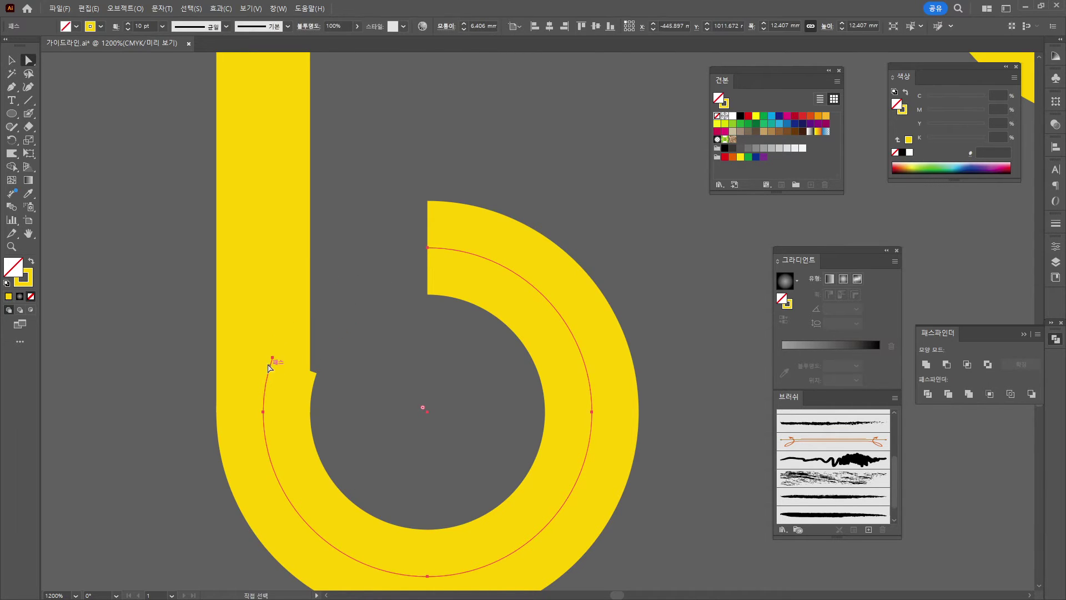
{"action": "left_click", "coordinate": [350, 310]}
- Extend the open top end of the b's bowl towards the stem and square off its upper-right curve
{"action": "scroll", "coordinate": [353, 361], "scroll_direction": "down", "scroll_amount": 3}
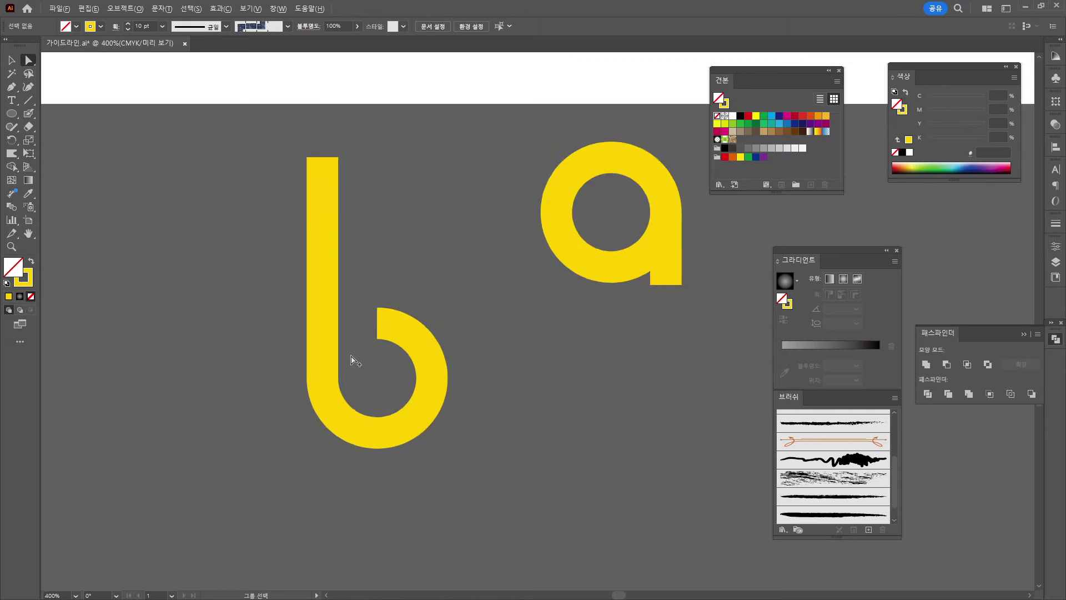
{"action": "scroll", "coordinate": [352, 360], "scroll_direction": "down", "scroll_amount": 2}
{"action": "left_click", "coordinate": [398, 393]}
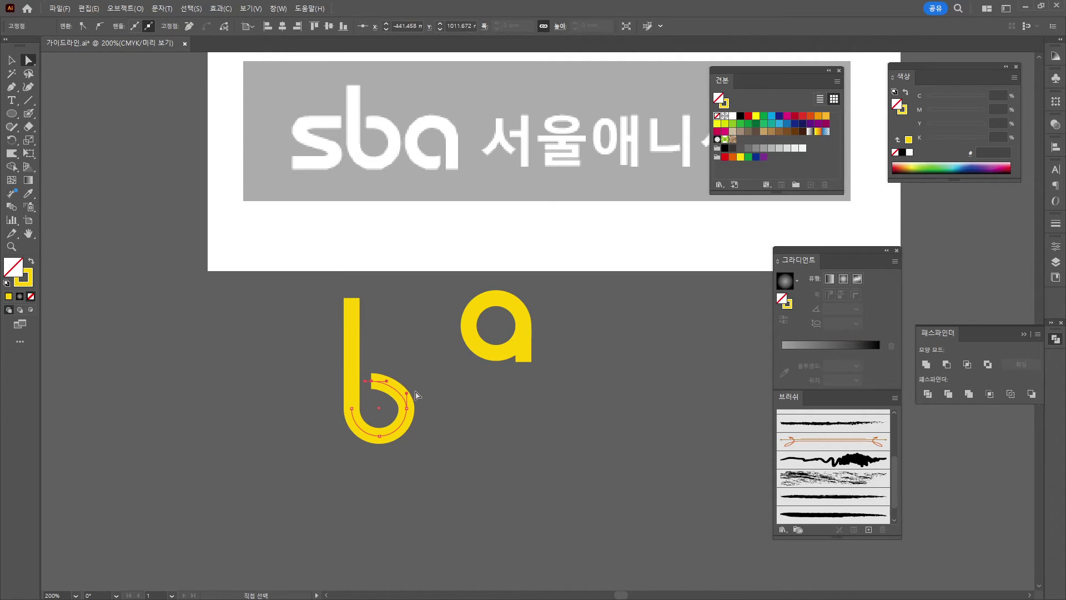
{"action": "left_click", "coordinate": [408, 394]}
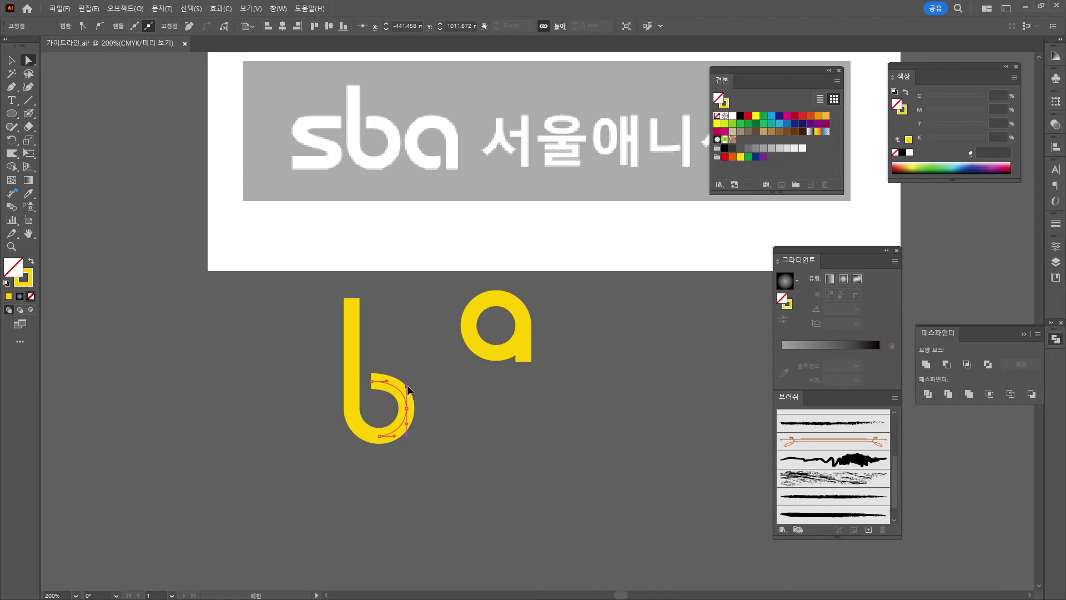
{"action": "left_click", "coordinate": [420, 358]}
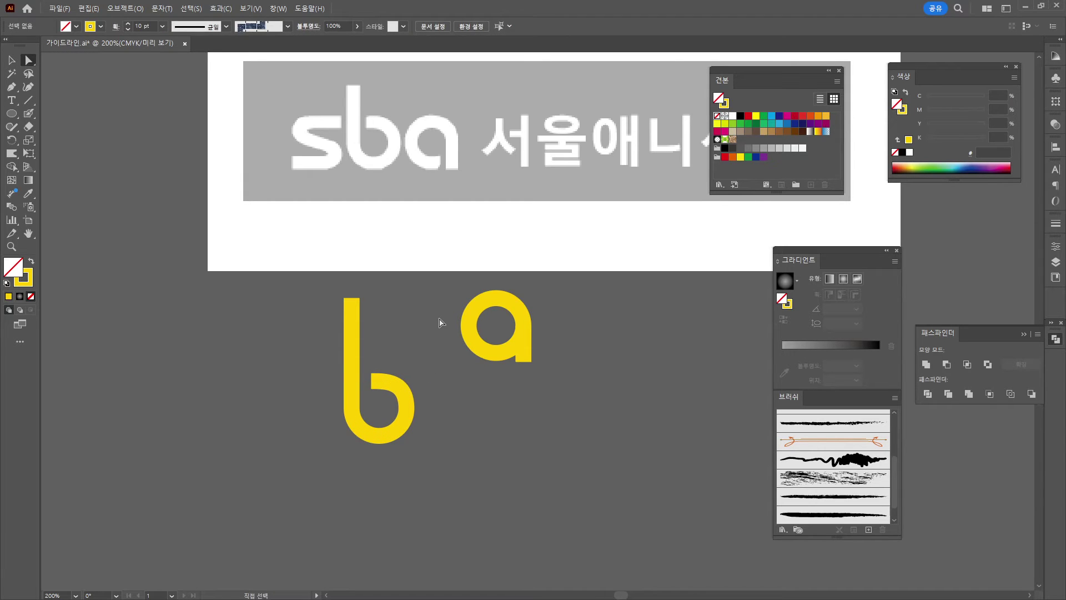
- Shorten the b's stem by lowering its top end
{"action": "left_click_drag", "start_coordinate": [352, 299], "coordinate": [354, 337]}
{"action": "left_click", "coordinate": [385, 344]}
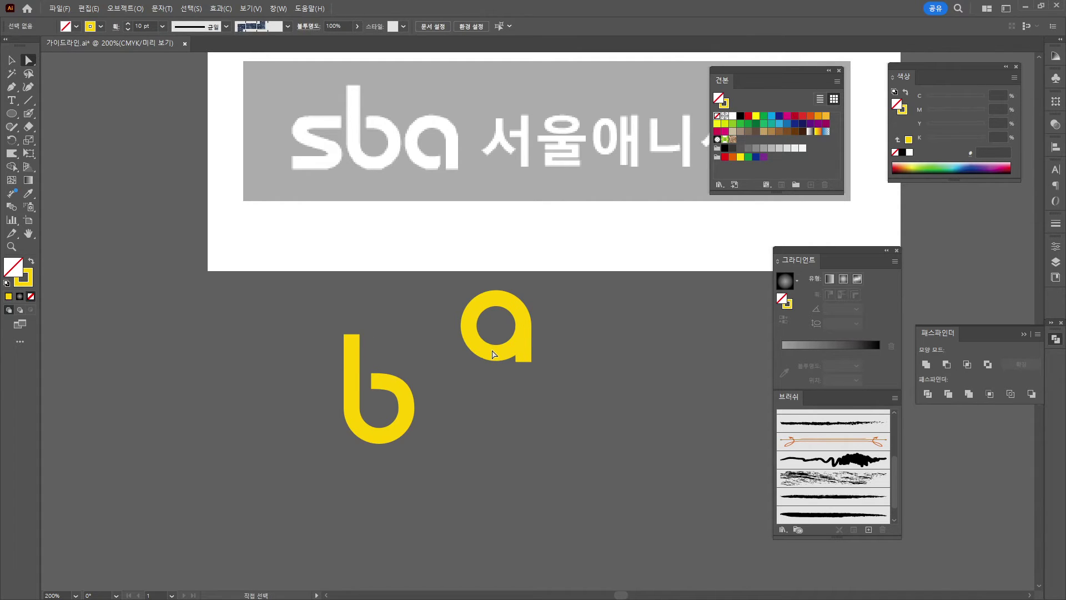
- Add an anchor point on the lower-right arc of the a's circle with the Pen tool
{"action": "left_click", "coordinate": [504, 358]}
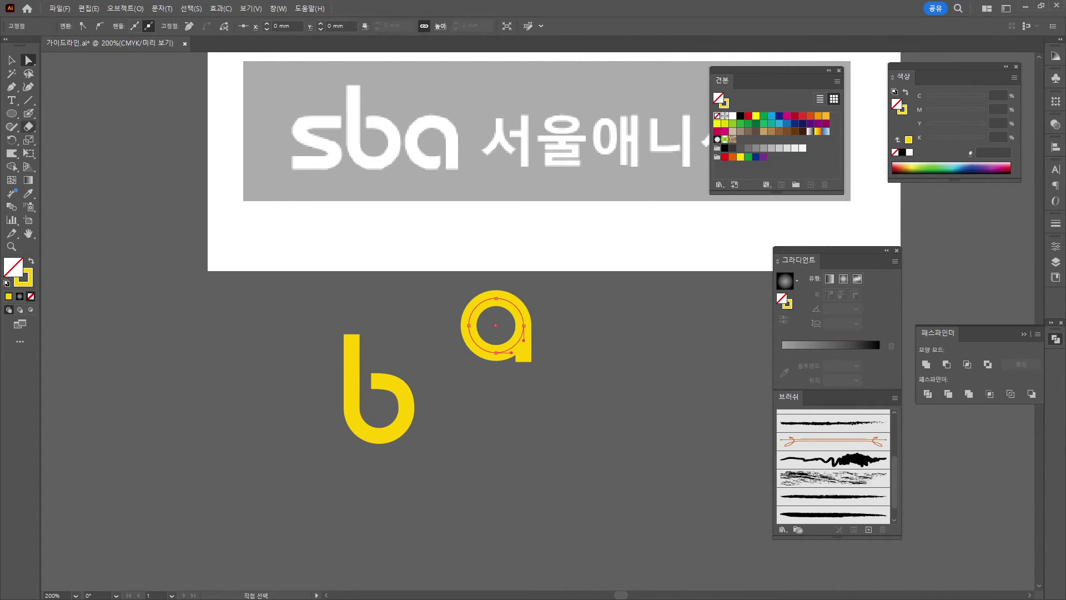
{"action": "left_click", "coordinate": [13, 88]}
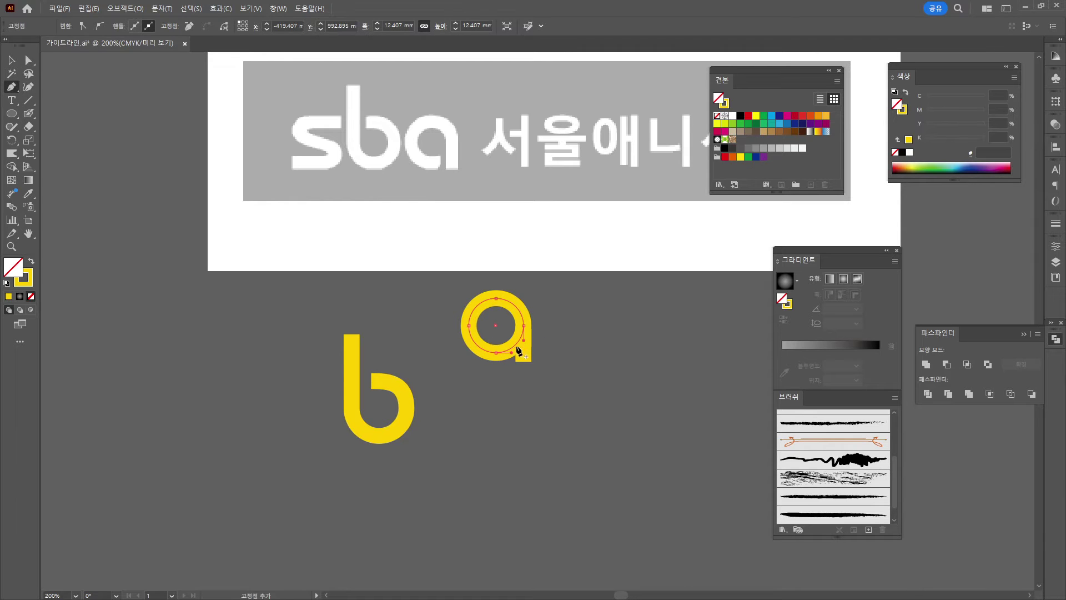
{"action": "key", "text": "ctrl+plus"}
{"action": "key", "text": "ctrl+plus"}
{"action": "key", "text": "ctrl+plus"}
{"action": "left_click", "coordinate": [451, 352]}
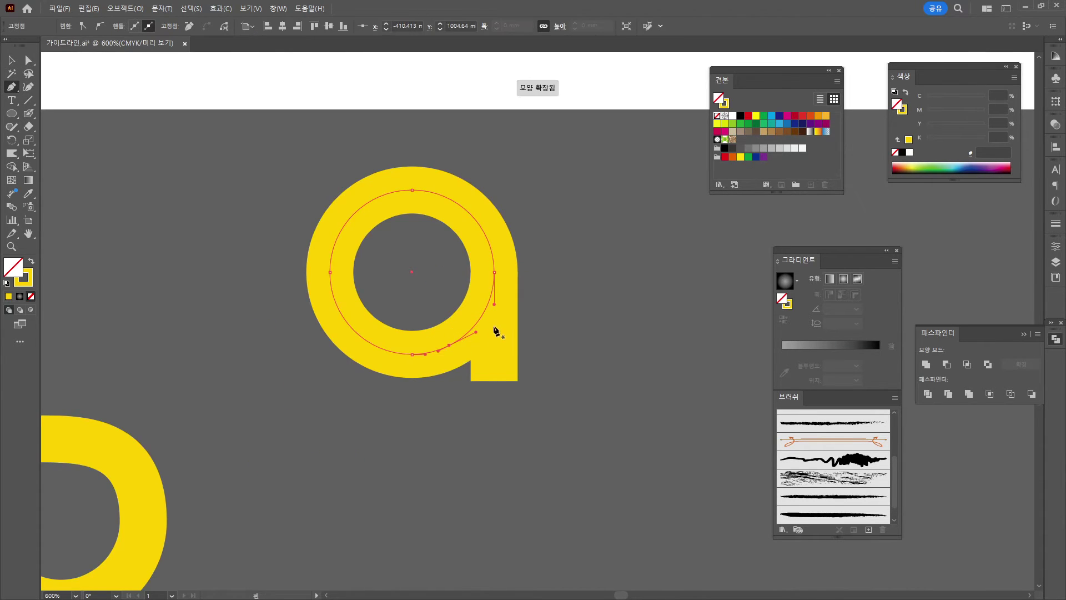
{"action": "key", "text": "ctrl+minus"}
{"action": "key", "text": "ctrl+minus"}
{"action": "key", "text": "ctrl+minus"}
{"action": "left_click", "coordinate": [464, 314]}
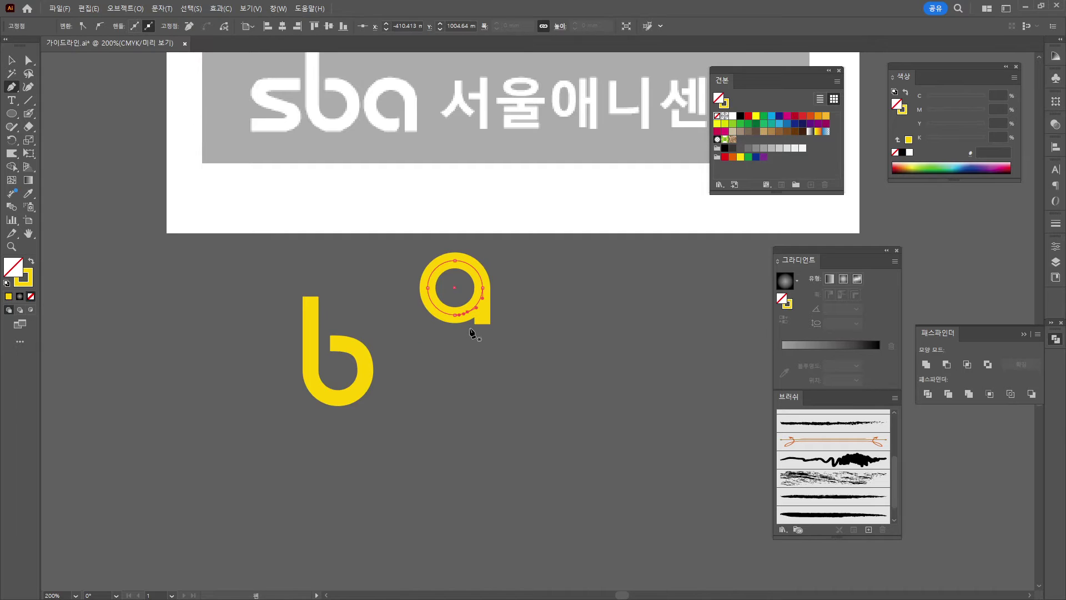
- Delete the segment between the added anchor and the right anchor of the a's circle to open the bowl
{"action": "scroll", "coordinate": [472, 335], "scroll_direction": "up", "scroll_amount": 3}
{"action": "left_click", "coordinate": [29, 60]}
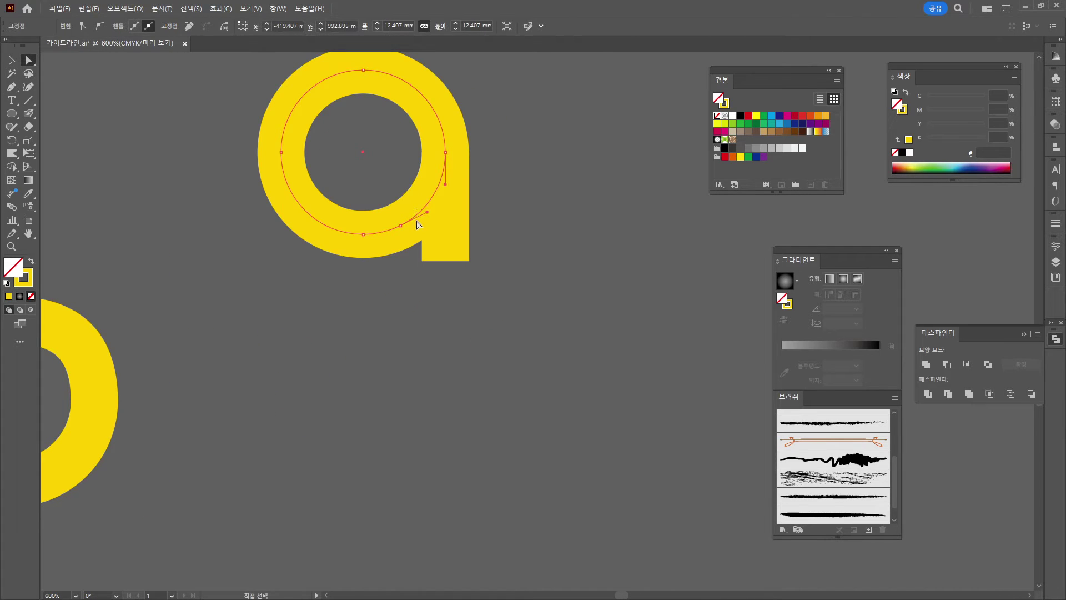
{"action": "left_click", "coordinate": [420, 226]}
{"action": "scroll", "coordinate": [422, 232], "scroll_direction": "down", "scroll_amount": 4}
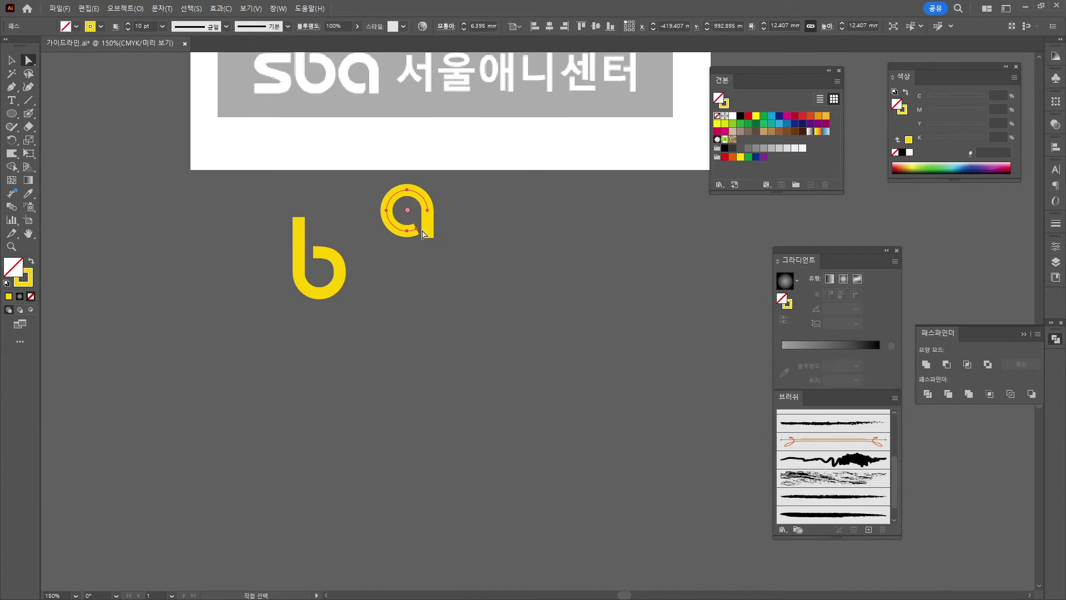
{"action": "scroll", "coordinate": [417, 248], "scroll_direction": "up", "scroll_amount": 5}
{"action": "scroll", "coordinate": [425, 248], "scroll_direction": "down", "scroll_amount": 3}
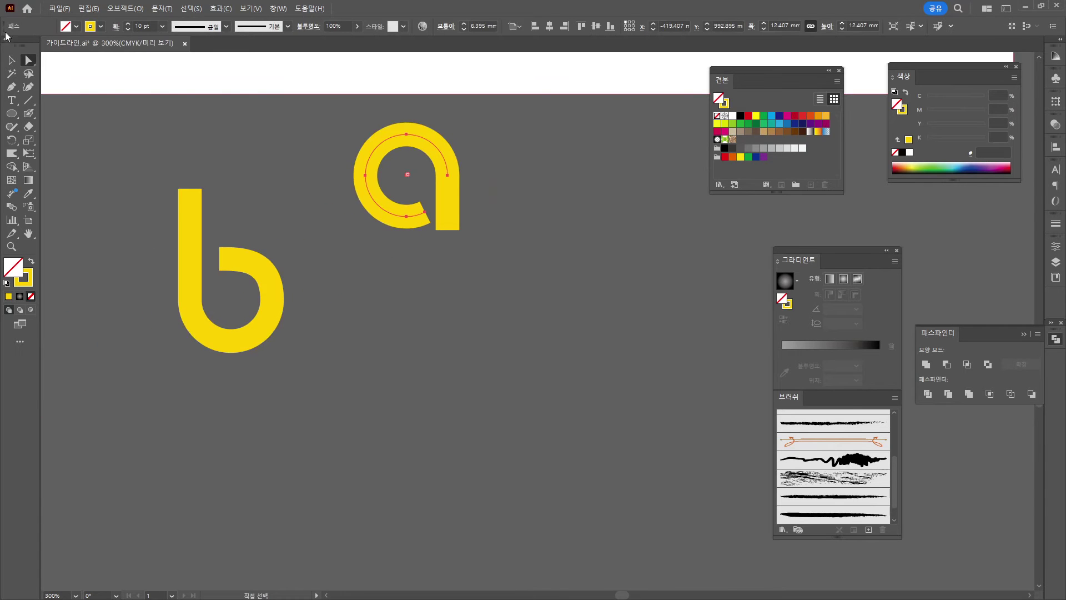
- Expand the fill and stroke of the a's bowl and stem into outlined shapes
{"action": "key", "text": "v"}
{"action": "left_click", "coordinate": [335, 152]}
{"action": "left_click", "coordinate": [459, 225]}
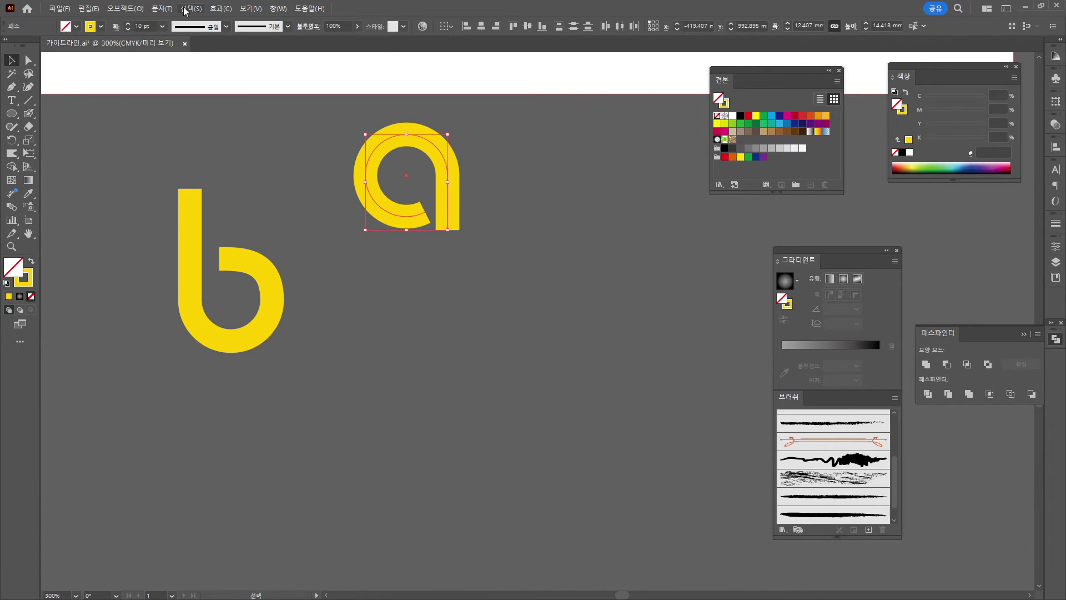
{"action": "left_click", "coordinate": [122, 9]}
{"action": "left_click", "coordinate": [145, 178]}
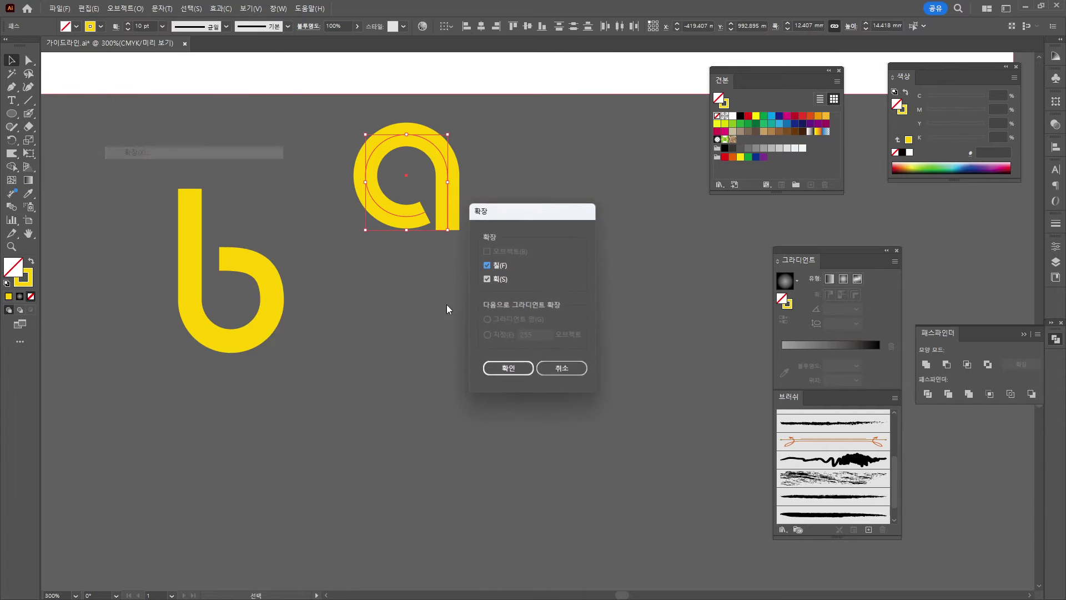
{"action": "left_click", "coordinate": [510, 370]}
- Expand the b's fill and stroke, and unite its pieces into a single shape
{"action": "left_click", "coordinate": [189, 334]}
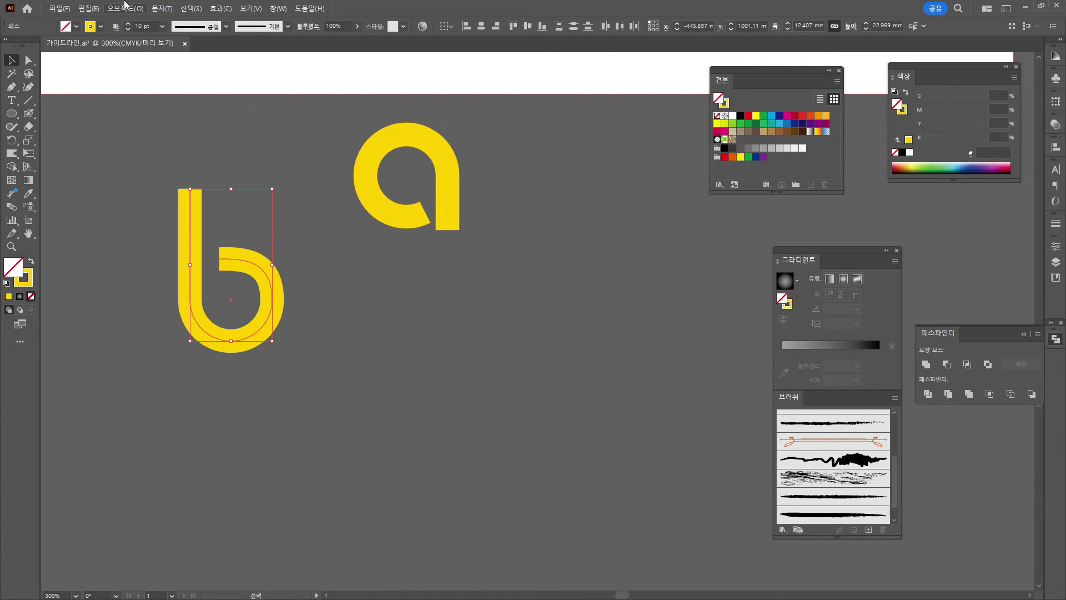
{"action": "left_click", "coordinate": [125, 9]}
{"action": "left_click", "coordinate": [156, 161]}
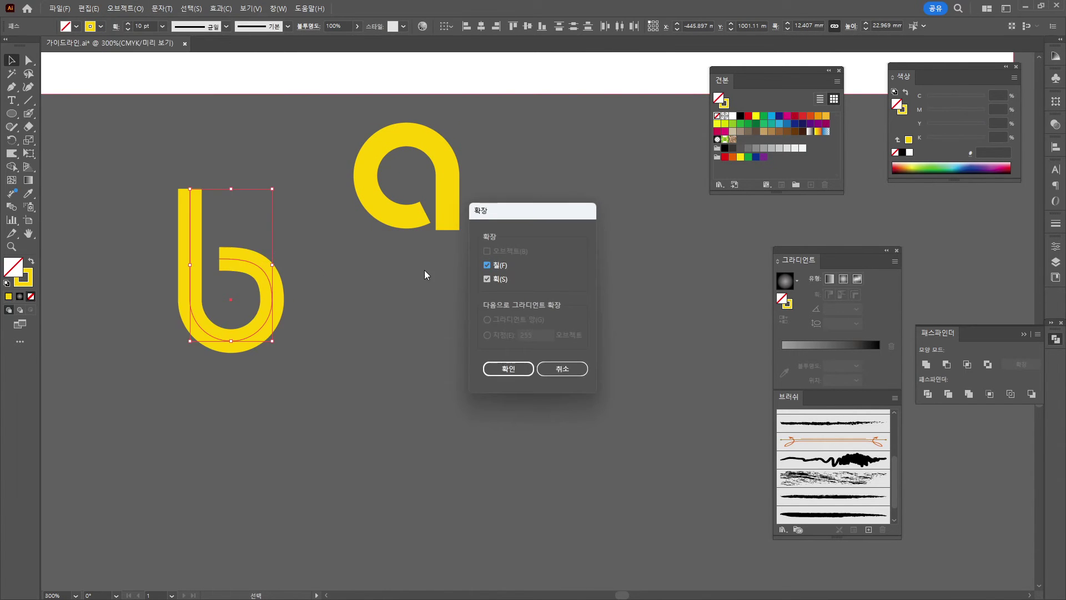
{"action": "left_click", "coordinate": [509, 368]}
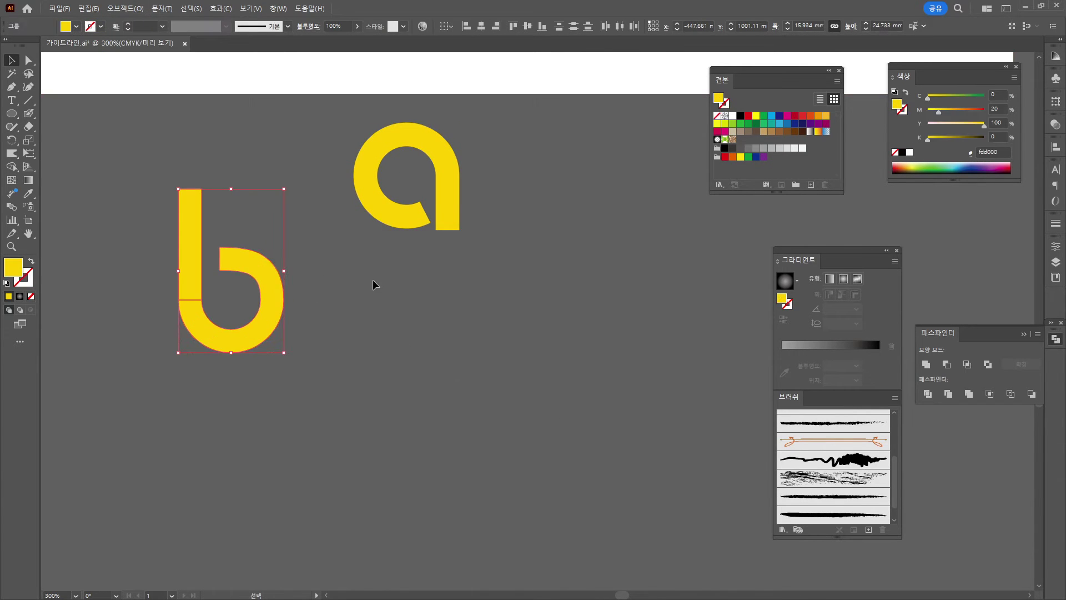
{"action": "left_click", "coordinate": [926, 364]}
- Edit the outer corner anchor at the open end of the a's bowl with the Pen tool
{"action": "left_click", "coordinate": [450, 166]}
{"action": "scroll", "coordinate": [440, 250], "scroll_direction": "up", "scroll_amount": 5}
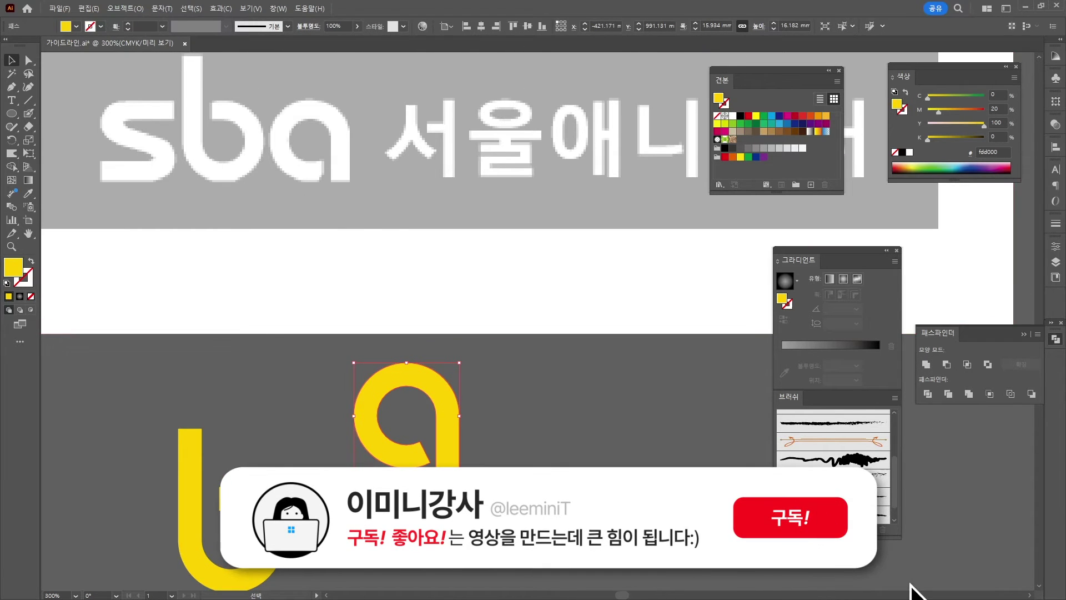
{"action": "scroll", "coordinate": [325, 158], "scroll_direction": "down", "scroll_amount": 3}
{"action": "scroll", "coordinate": [467, 185], "scroll_direction": "up", "scroll_amount": 10}
{"action": "key", "text": "a"}
{"action": "left_click", "coordinate": [13, 87]}
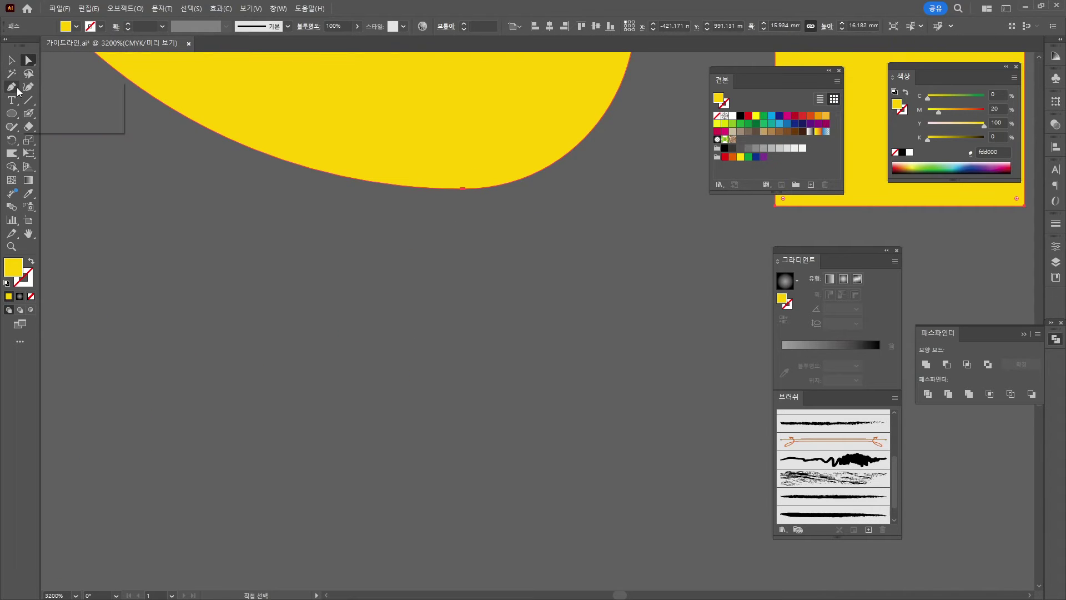
{"action": "left_click", "coordinate": [94, 116]}
{"action": "left_click", "coordinate": [464, 189]}
{"action": "scroll", "coordinate": [492, 206], "scroll_direction": "down", "scroll_amount": 4}
- Round off the open end of the a's bowl by adjusting its anchors and direction handles
{"action": "left_click", "coordinate": [28, 61]}
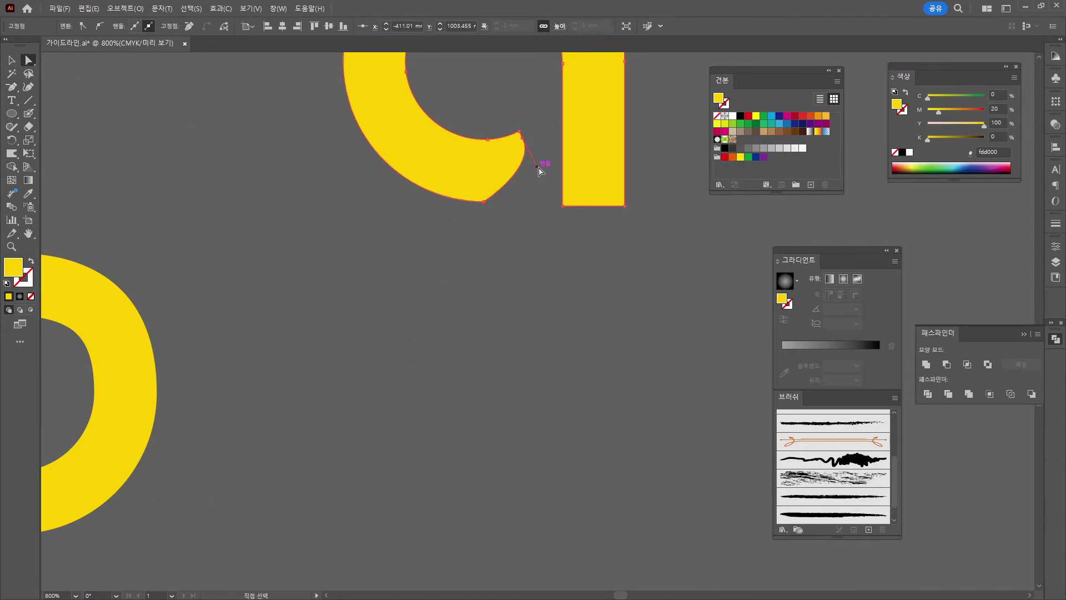
{"action": "mouse_move", "coordinate": [538, 167]}
{"action": "left_mouse_down"}
{"action": "mouse_move", "coordinate": [542, 212]}
{"action": "mouse_move", "coordinate": [536, 185]}
{"action": "left_mouse_up"}
{"action": "key", "text": "minus"}
{"action": "left_click", "coordinate": [501, 205]}
{"action": "key", "text": "Return"}
{"action": "left_click", "coordinate": [523, 139]}
{"action": "key", "text": "a"}
{"action": "key", "text": "ctrl+z"}
{"action": "left_click_drag", "start_coordinate": [523, 139], "coordinate": [528, 149]}
{"action": "left_click", "coordinate": [543, 152]}
- Move the a next to the b on the same baseline
{"action": "scroll", "coordinate": [543, 152], "scroll_direction": "down", "scroll_amount": 3}
{"action": "left_click_drag", "start_coordinate": [476, 222], "coordinate": [504, 438]}
{"action": "scroll", "coordinate": [505, 436], "scroll_direction": "down", "scroll_amount": 2}
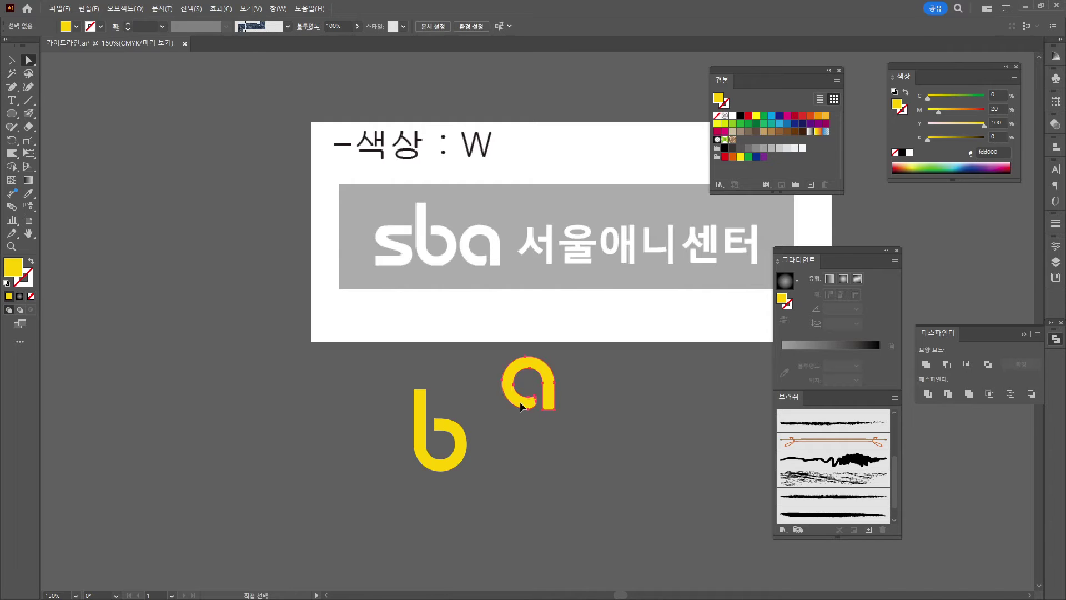
{"action": "left_click_drag", "start_coordinate": [519, 408], "coordinate": [489, 467]}
{"action": "left_click", "coordinate": [574, 518]}
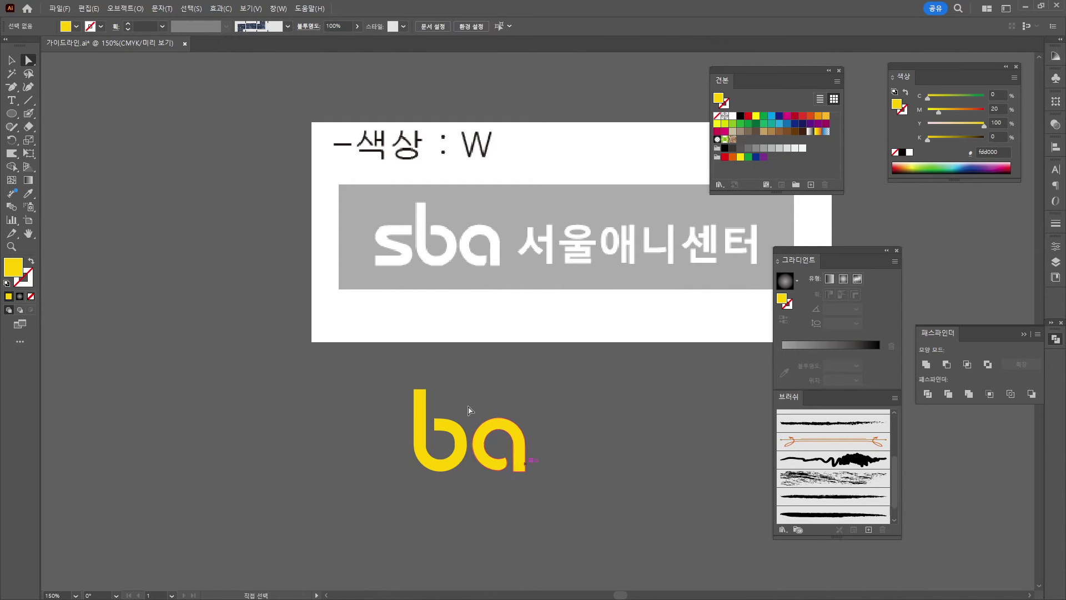
- Draw an angular s-shaped path to the left of the b with the Pen tool
{"action": "left_click_drag", "start_coordinate": [15, 93], "coordinate": [55, 88]}
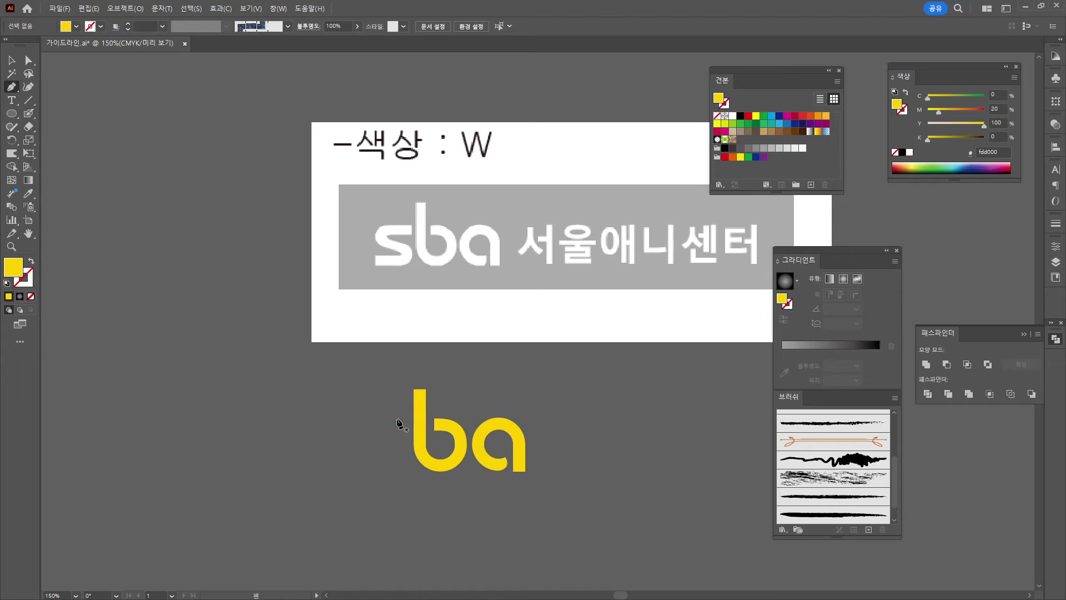
{"action": "left_click", "coordinate": [347, 417]}
{"action": "left_click", "coordinate": [346, 444]}
{"action": "left_click", "coordinate": [400, 444]}
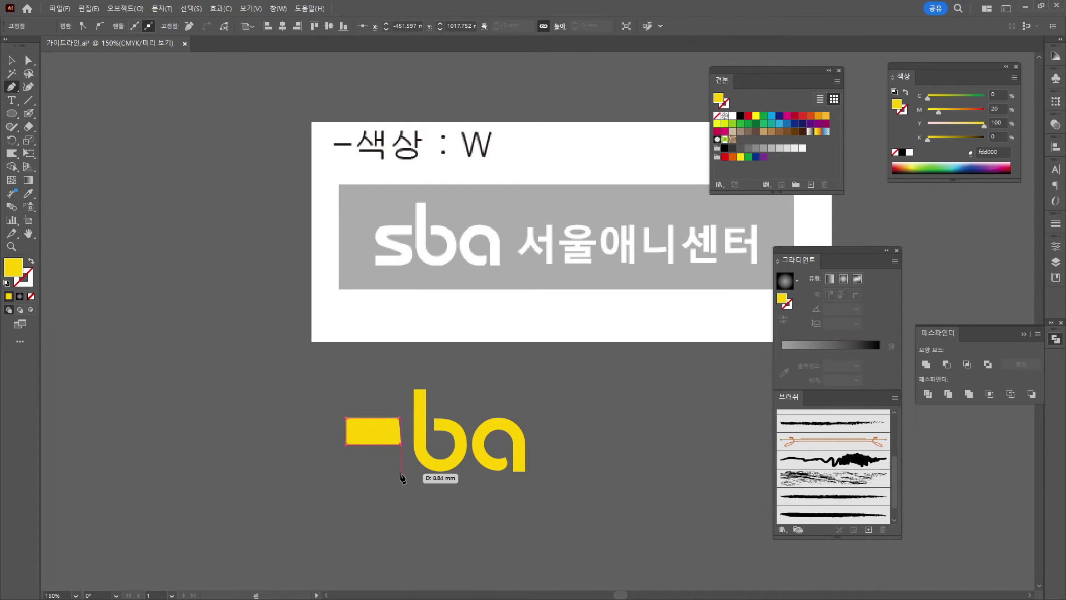
{"action": "left_click", "coordinate": [345, 469]}
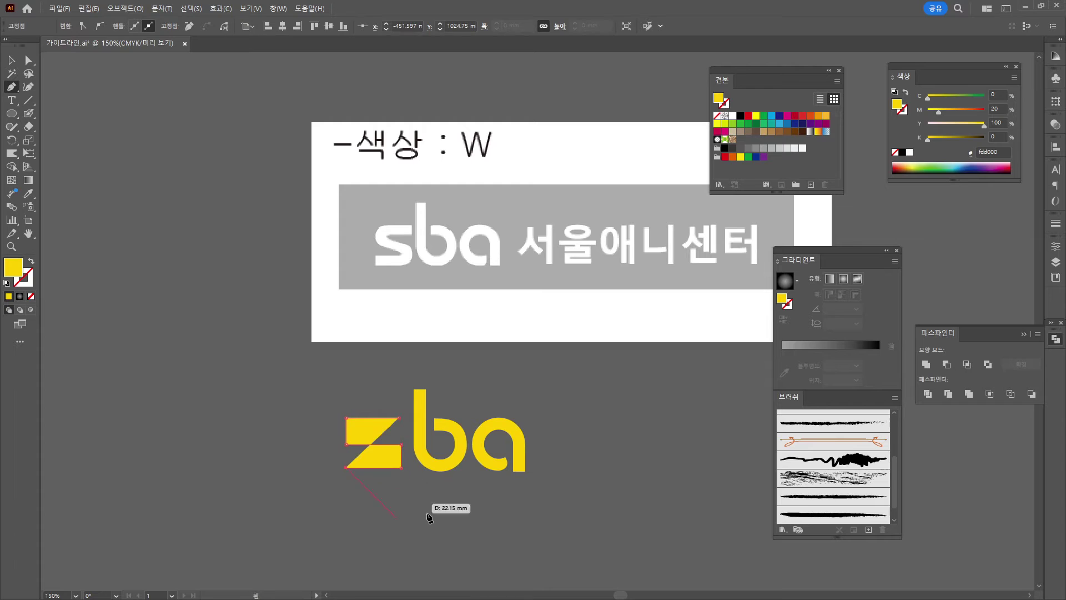
{"action": "left_click", "coordinate": [265, 393], "text": "ctrl"}
- Give the s path a 10 pt yellow stroke and no fill
{"action": "left_click", "coordinate": [373, 430]}
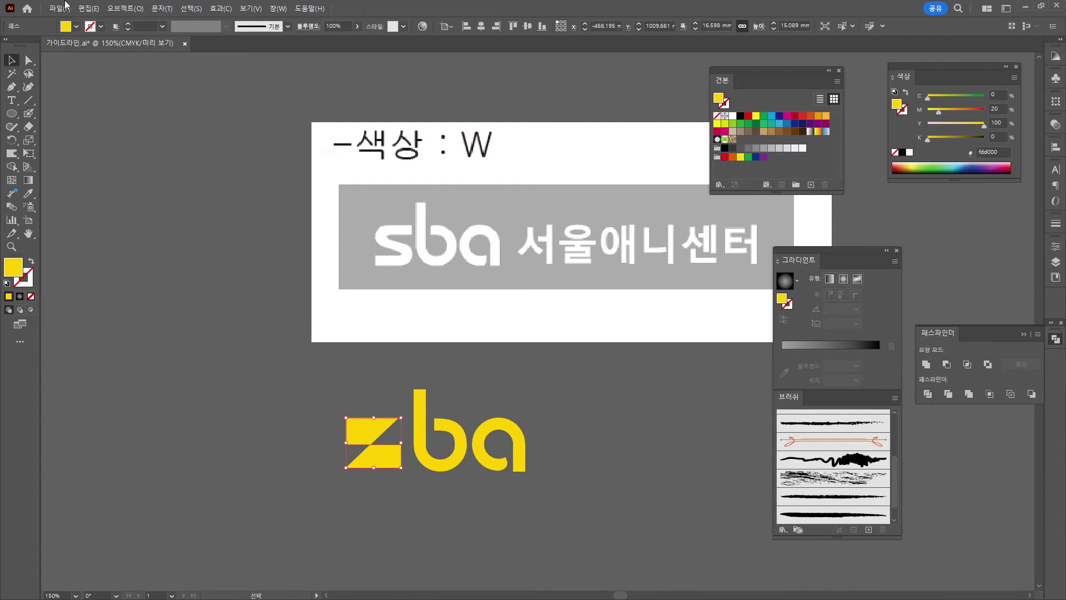
{"action": "left_click", "coordinate": [129, 23]}
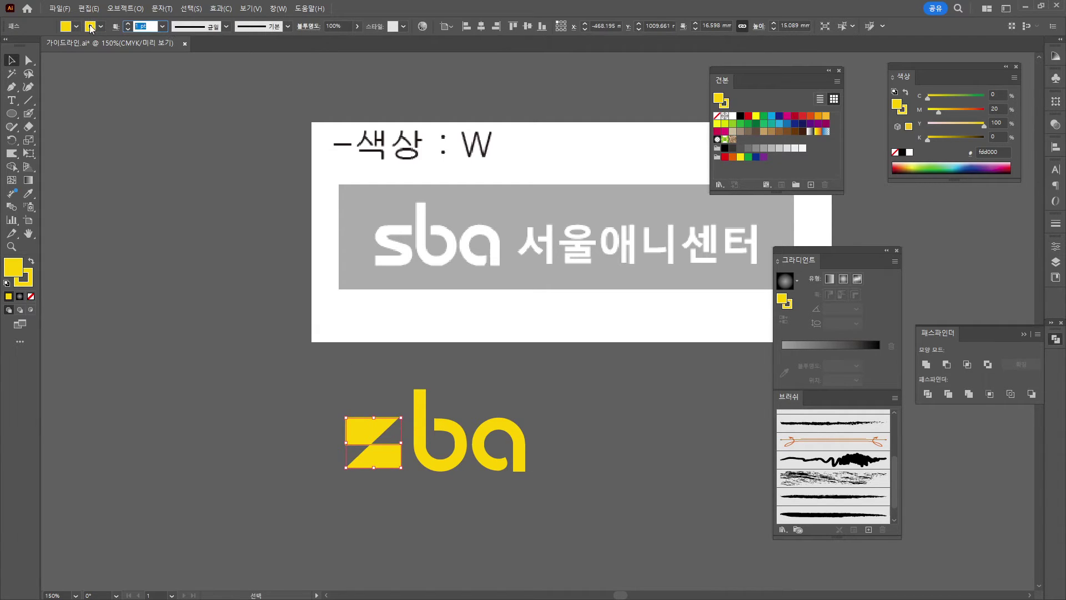
{"action": "type", "text": "10"}
{"action": "key", "text": "Return"}
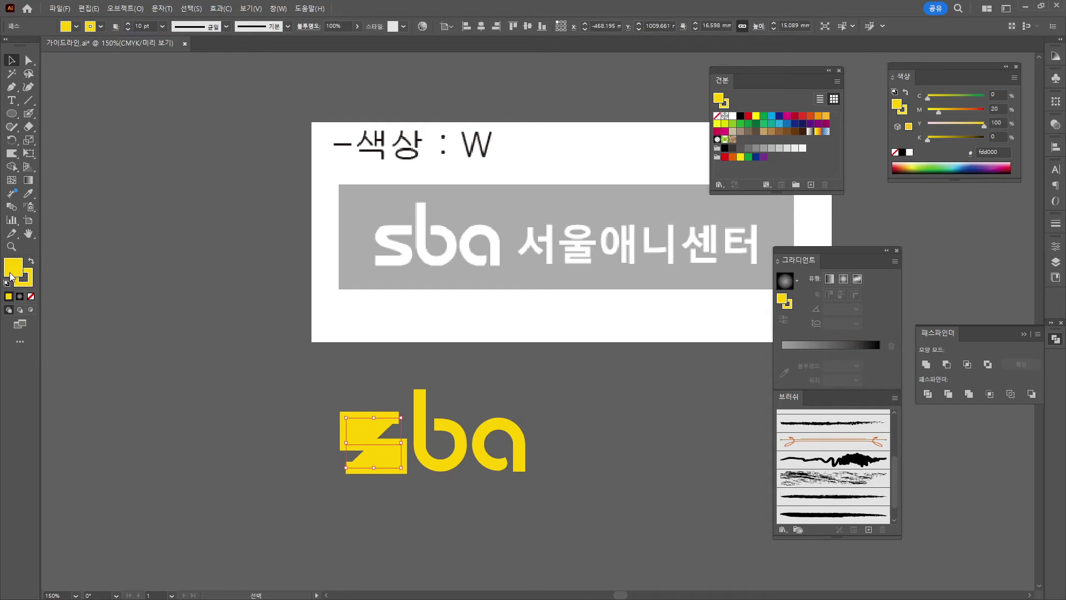
{"action": "left_click", "coordinate": [30, 296]}
{"action": "left_click", "coordinate": [465, 552]}
- Round the two left corners and the two lower-right corners of the s path
{"action": "scroll", "coordinate": [460, 532], "scroll_direction": "up", "scroll_amount": 2}
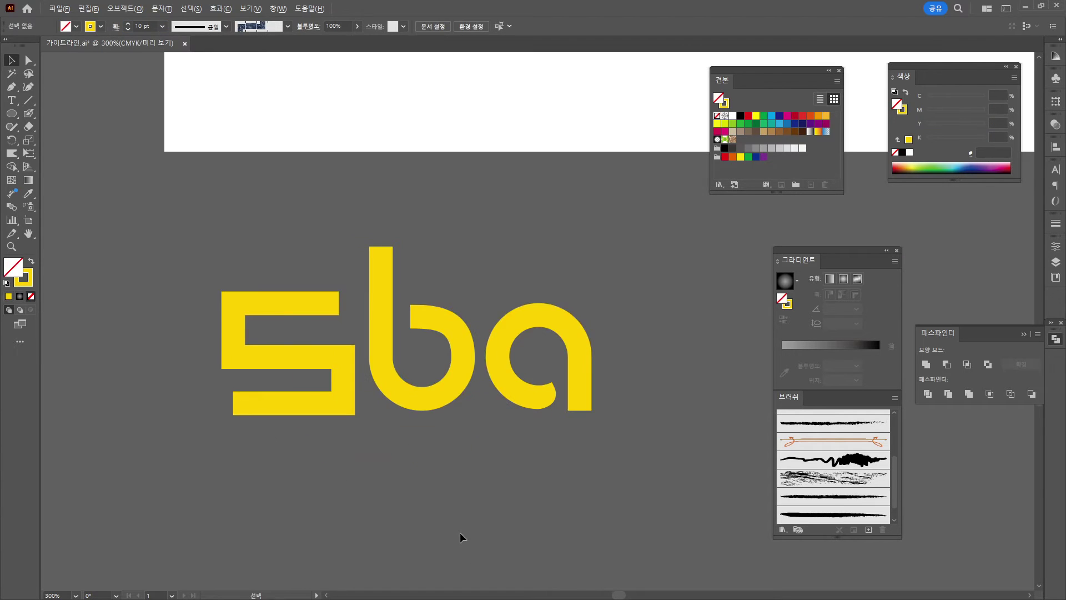
{"action": "left_click", "coordinate": [333, 307]}
{"action": "key", "text": "a"}
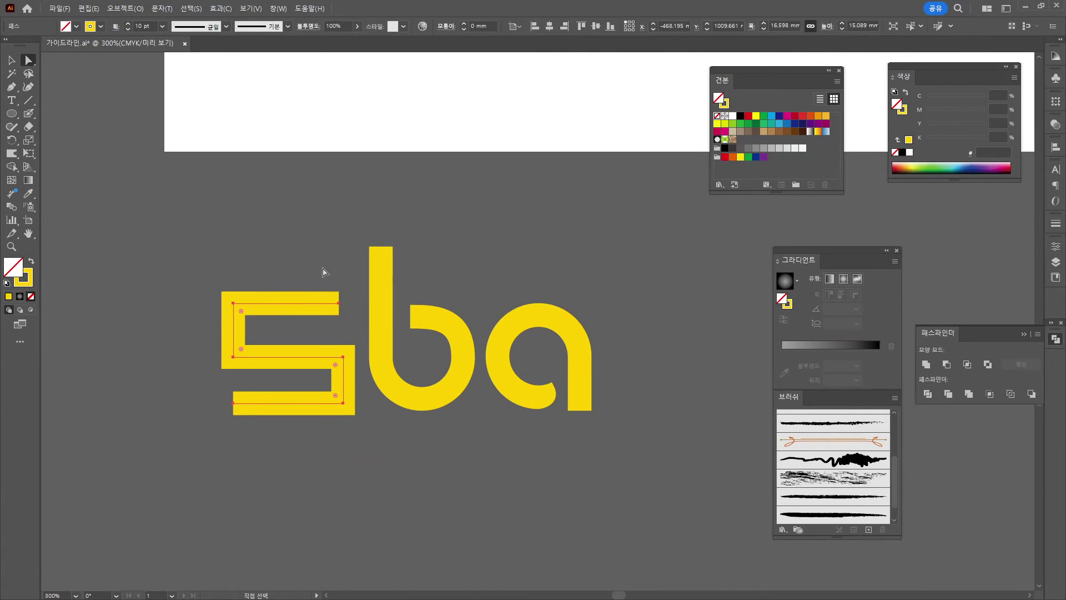
{"action": "left_click", "coordinate": [338, 304]}
{"action": "scroll", "coordinate": [333, 311], "scroll_direction": "down", "scroll_amount": 1}
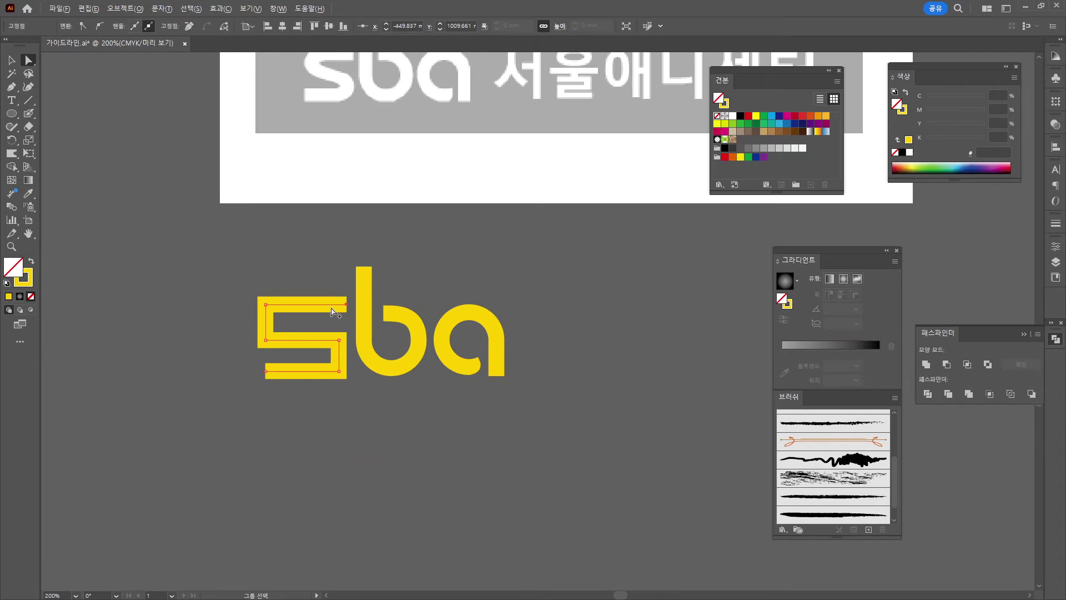
{"action": "left_click", "coordinate": [267, 305]}
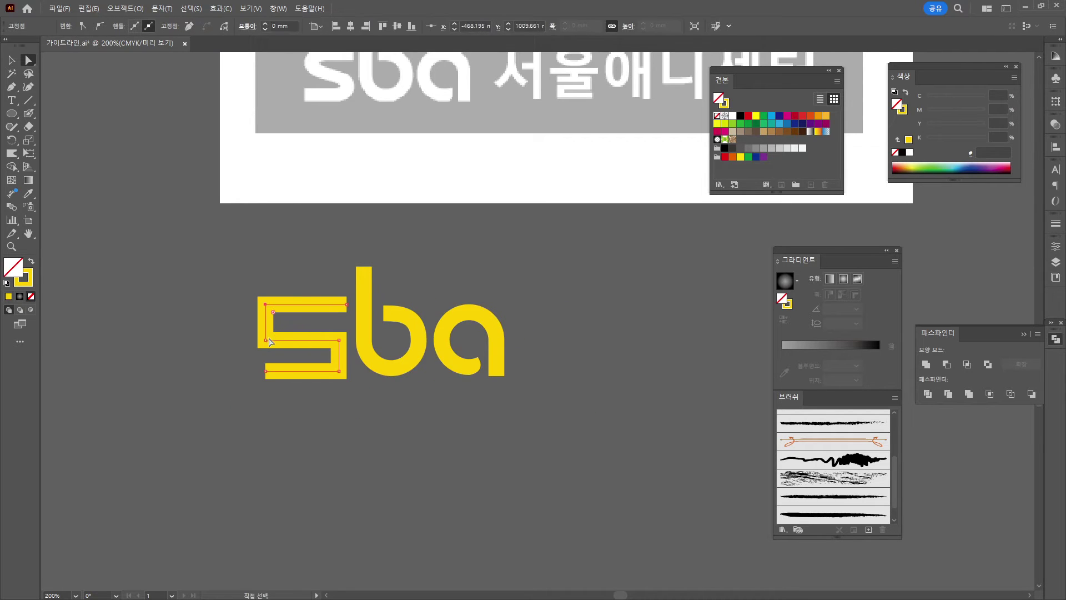
{"action": "left_click", "coordinate": [266, 340], "text": "shift"}
{"action": "left_click_drag", "start_coordinate": [283, 323], "coordinate": [298, 356]}
{"action": "left_click", "coordinate": [339, 340]}
{"action": "left_click", "coordinate": [339, 371], "text": "shift"}
- Slant the s's middle bar by raising its left anchor and lowering its right anchor
{"action": "left_click", "coordinate": [283, 340]}
{"action": "key", "text": "Up"}
{"action": "key", "text": "Up"}
{"action": "key", "text": "Up"}
{"action": "key", "text": "Up"}
{"action": "left_click", "coordinate": [324, 340]}
{"action": "key", "text": "Down"}
{"action": "left_click", "coordinate": [361, 410]}
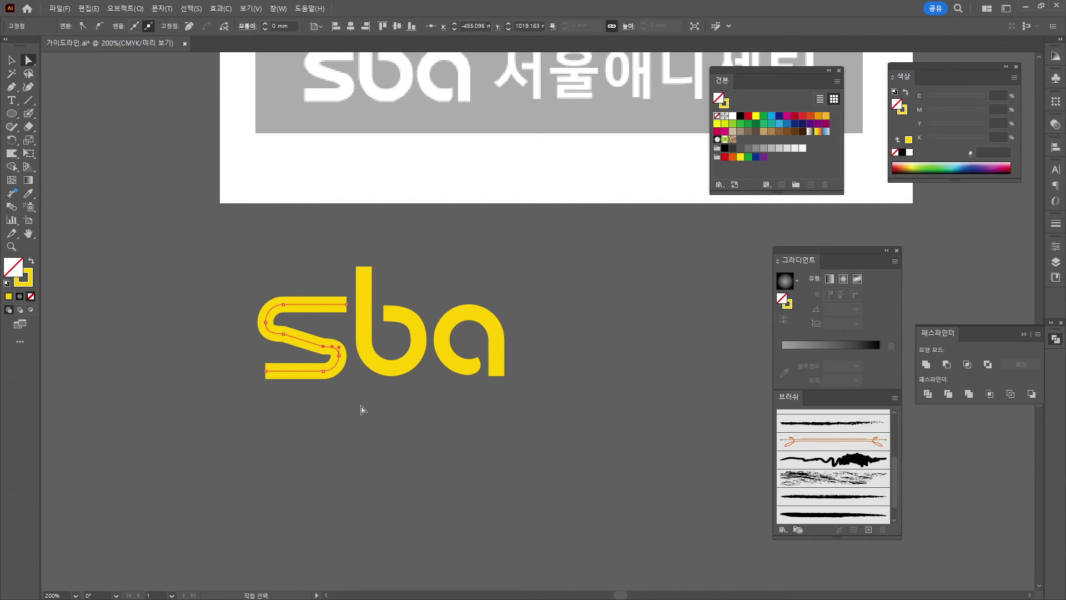
- Delete the outermost anchor points on the s's left and right curves to smooth them
{"action": "left_click", "coordinate": [284, 336]}
{"action": "left_click_drag", "start_coordinate": [11, 87], "coordinate": [56, 116]}
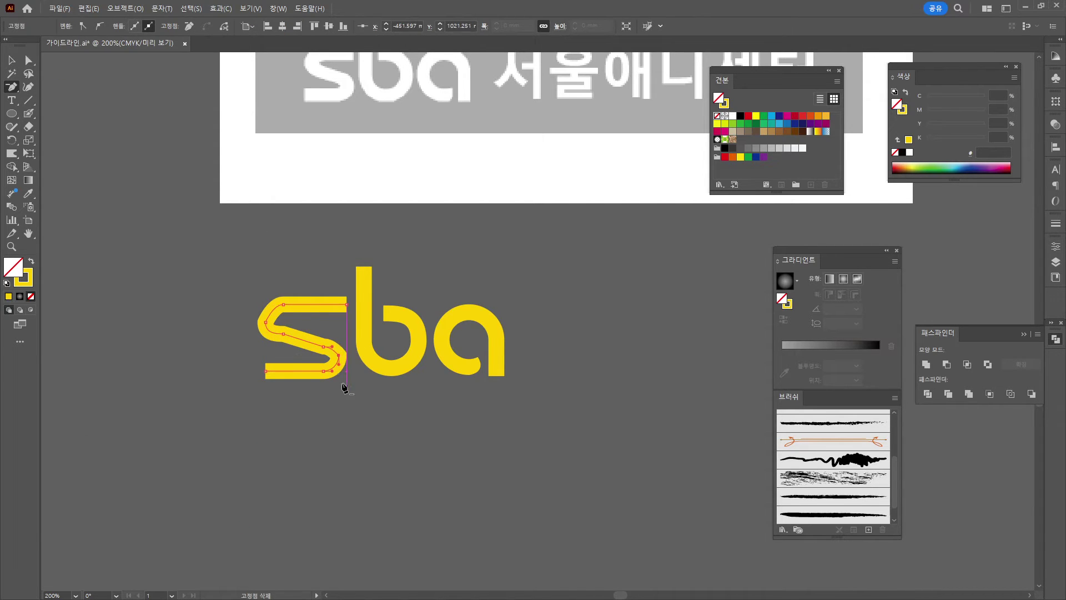
{"action": "left_click", "coordinate": [340, 360]}
{"action": "key", "text": "a"}
{"action": "left_click", "coordinate": [416, 422]}
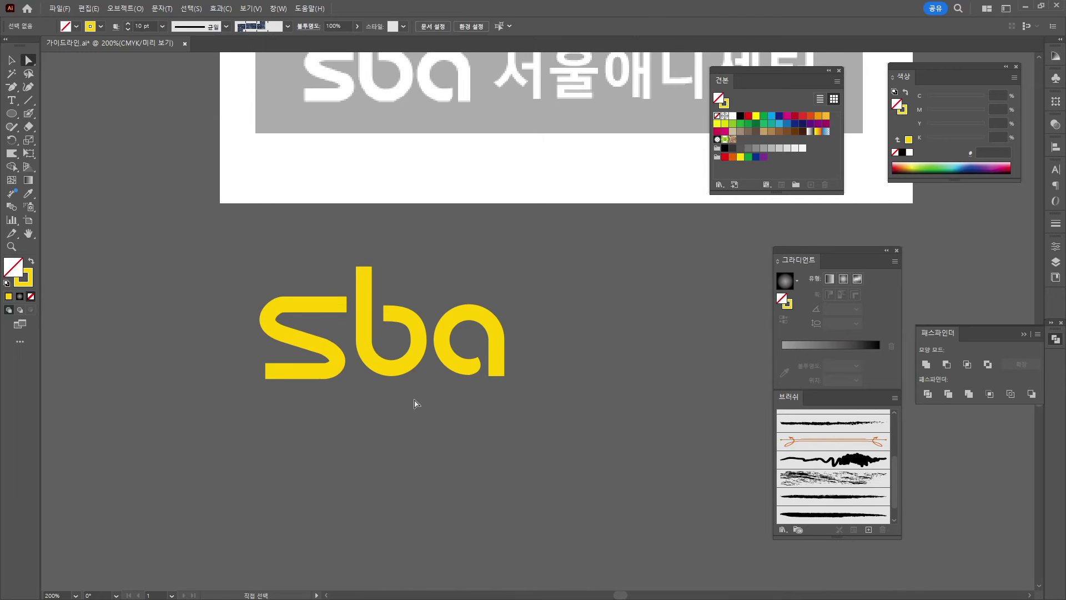
- Nudge the lower-left end of the s horizontally to adjust the length of its bottom bar
{"action": "scroll", "coordinate": [289, 378], "scroll_direction": "up", "scroll_amount": 1}
{"action": "left_click_drag", "start_coordinate": [273, 404], "coordinate": [272, 402]}
{"action": "key", "text": "Left"}
{"action": "key", "text": "Left"}
{"action": "key", "text": "Left"}
{"action": "key", "text": "Left"}
{"action": "key", "text": "Right"}
{"action": "key", "text": "Right"}
{"action": "key", "text": "Right"}
{"action": "key", "text": "Right"}
{"action": "key", "text": "Right"}
- Lower the s's top bar slightly
{"action": "left_click_drag", "start_coordinate": [252, 302], "coordinate": [352, 330]}
{"action": "key", "text": "Down"}
{"action": "key", "text": "Down"}
{"action": "key", "text": "Down"}
- Narrow the s by shifting its left-side anchors to the right
{"action": "left_click_drag", "start_coordinate": [255, 302], "coordinate": [311, 423]}
{"action": "key", "text": "Right"}
{"action": "key", "text": "Right"}
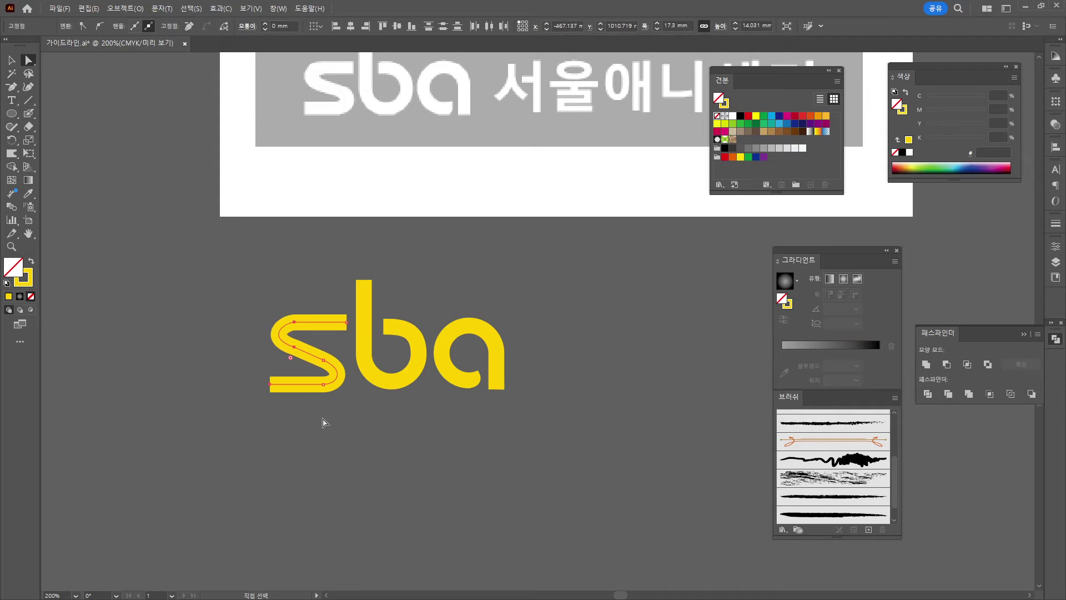
{"action": "key", "text": "Right"}
{"action": "left_click", "coordinate": [326, 411]}
- Refine the s's upper-left curve by adjusting its direction handle
{"action": "left_click", "coordinate": [290, 337]}
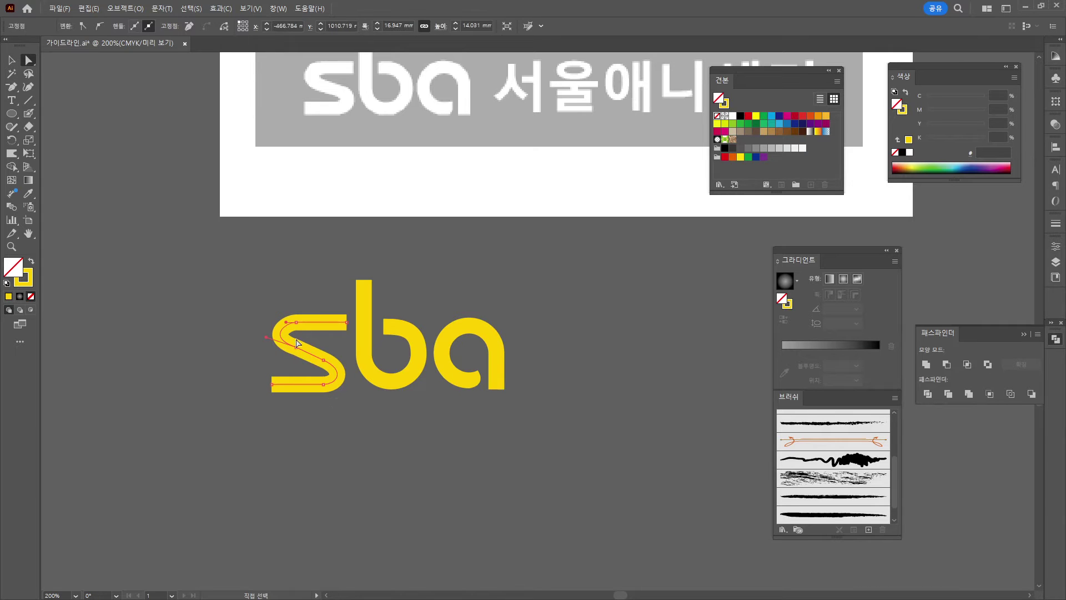
{"action": "left_click_drag", "start_coordinate": [286, 325], "coordinate": [290, 328]}
{"action": "key", "text": "ctrl+shift+a"}
{"action": "key", "text": "v"}
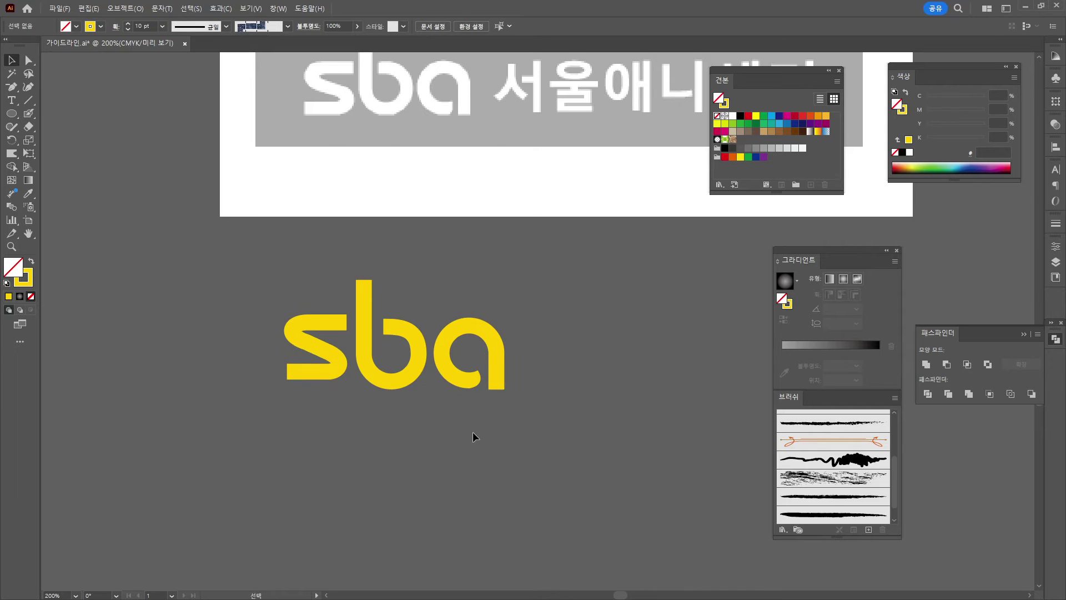
{"action": "scroll", "coordinate": [476, 430], "scroll_direction": "down", "scroll_amount": 1}
{"action": "left_click", "coordinate": [425, 390]}
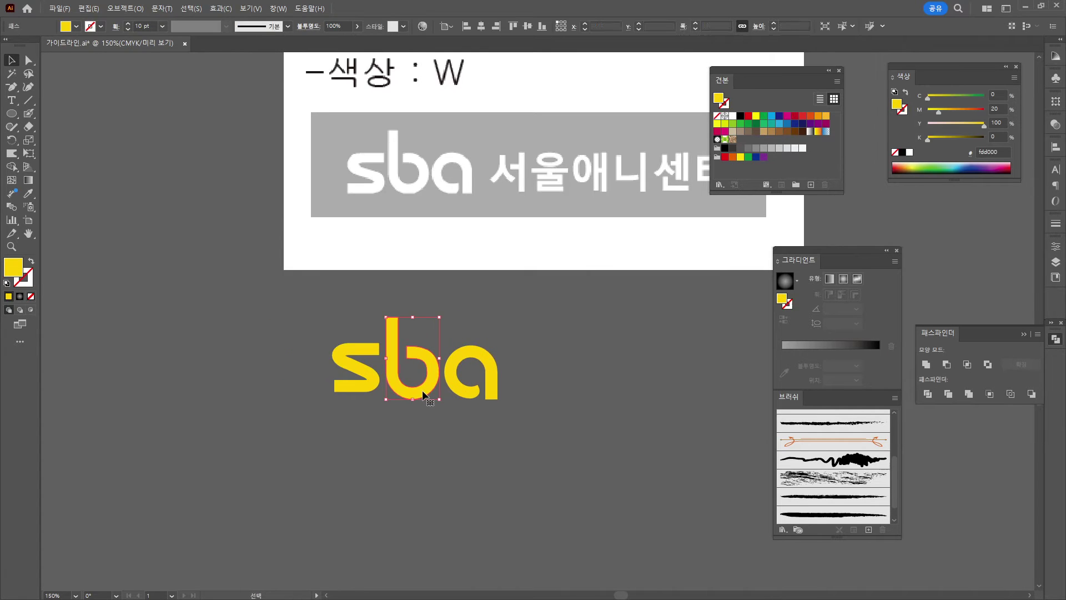
{"action": "left_click", "coordinate": [430, 410]}
{"action": "left_click", "coordinate": [460, 393]}
{"action": "left_click", "coordinate": [597, 423]}
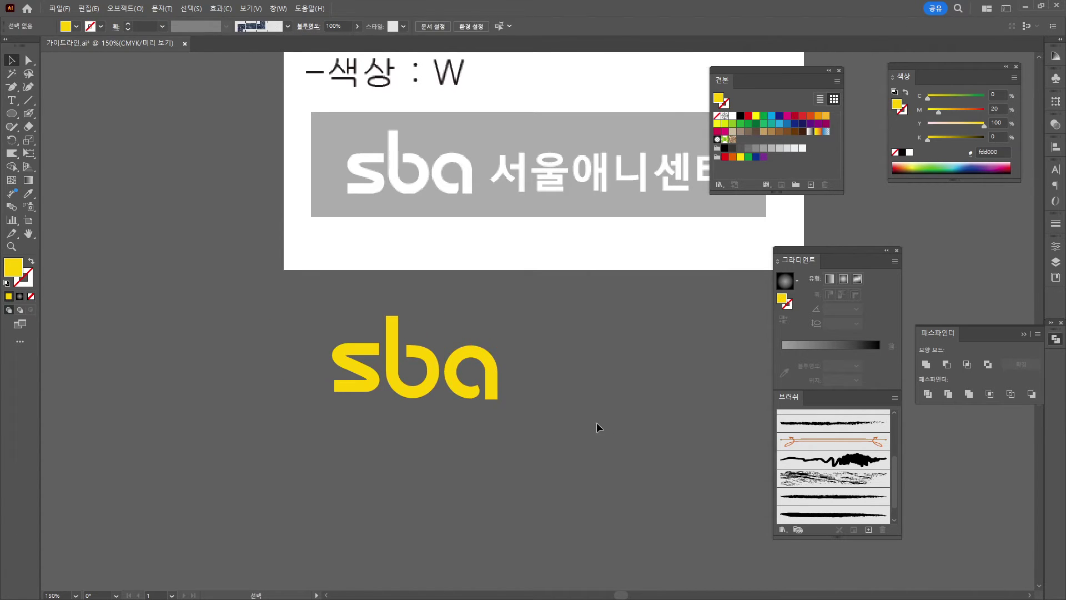
- Add the point text "서울애니센터" next to the yellow sba logo
{"action": "key", "text": "space"}
{"action": "left_click_drag", "start_coordinate": [591, 406], "coordinate": [424, 420]}
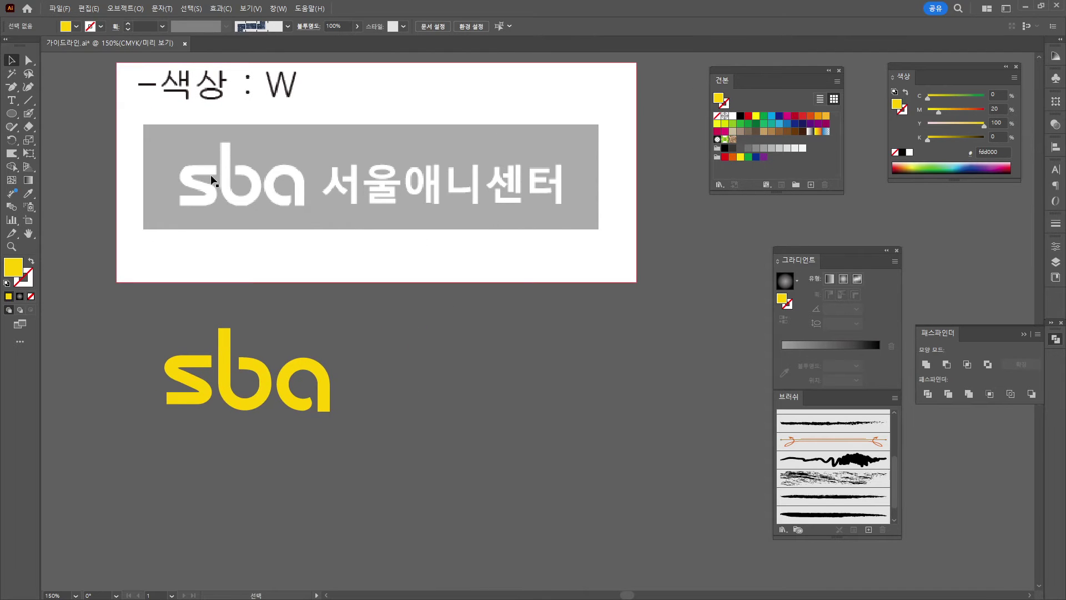
{"action": "key", "text": "t"}
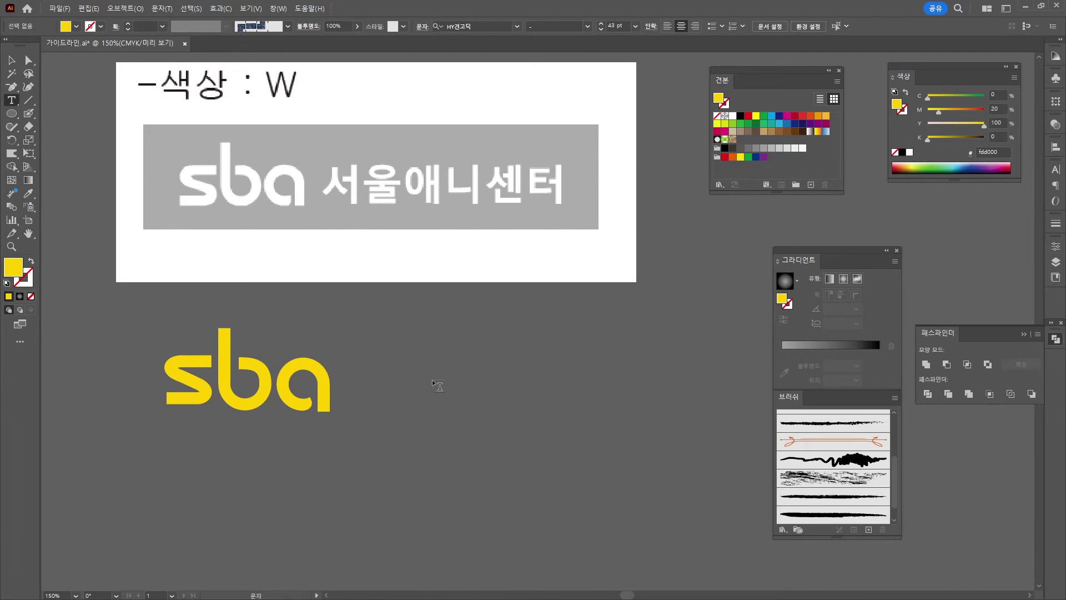
{"action": "left_click", "coordinate": [361, 367]}
{"action": "type", "text": "서울애니센터"}
- Set the 서울애니센터 text in 맑은 고딕 Bold and move it beside the a of the sba logo
{"action": "key", "text": "ctrl+a"}
{"action": "left_click", "coordinate": [431, 26]}
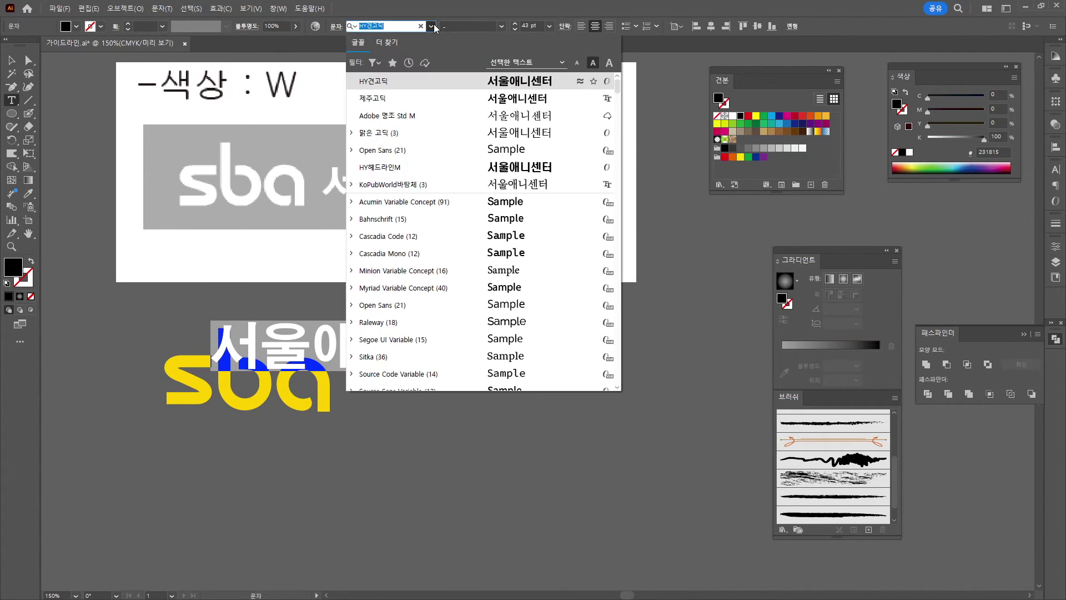
{"action": "left_click", "coordinate": [389, 133]}
{"action": "left_click", "coordinate": [500, 26]}
{"action": "left_click", "coordinate": [452, 61]}
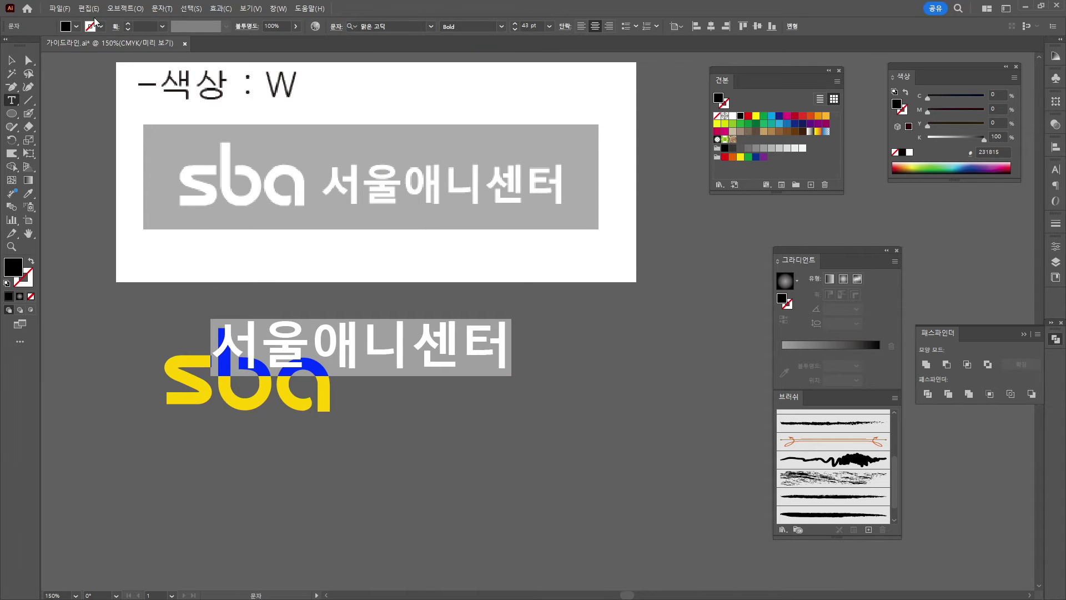
{"action": "left_click", "coordinate": [12, 59]}
{"action": "left_click_drag", "start_coordinate": [416, 355], "coordinate": [548, 394]}
- Try to fill the sba letters and the 서울애니센터 text white with no stroke, and undo it
{"action": "left_click_drag", "start_coordinate": [173, 322], "coordinate": [355, 367]}
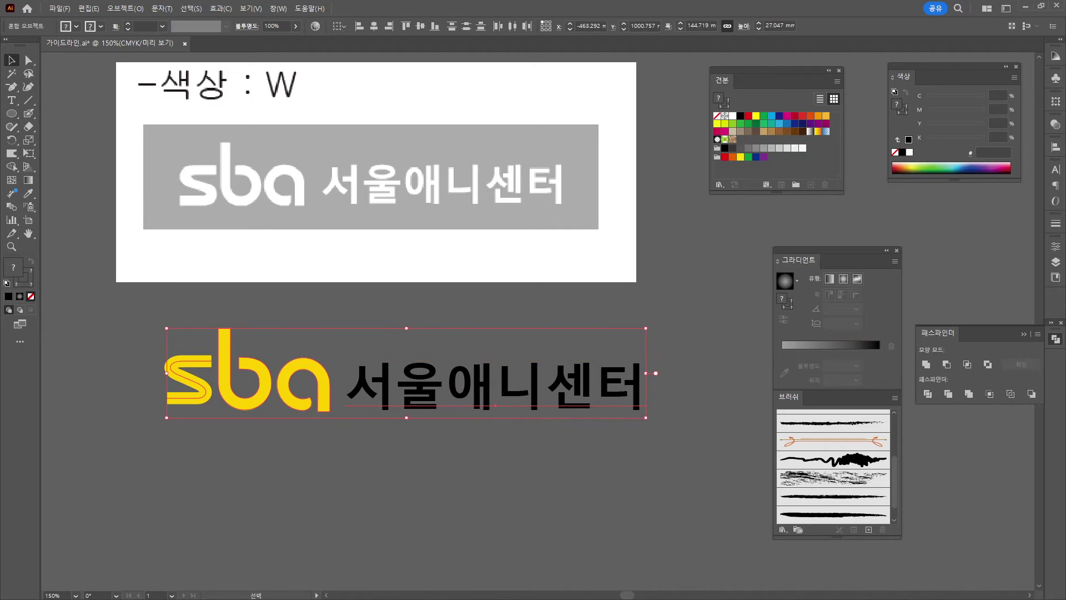
{"action": "left_click", "coordinate": [6, 283]}
{"action": "left_click", "coordinate": [131, 358]}
{"action": "scroll", "coordinate": [131, 358], "scroll_direction": "down", "scroll_amount": 2}
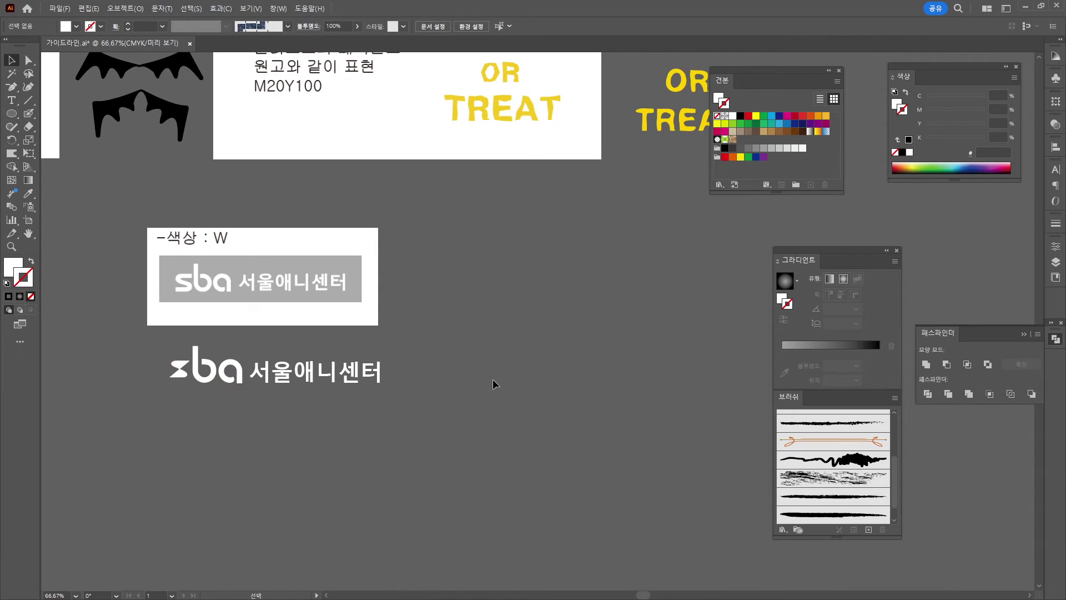
{"action": "key", "text": "ctrl+z"}
{"action": "key", "text": "ctrl+z"}
{"action": "key", "text": "ctrl+z"}
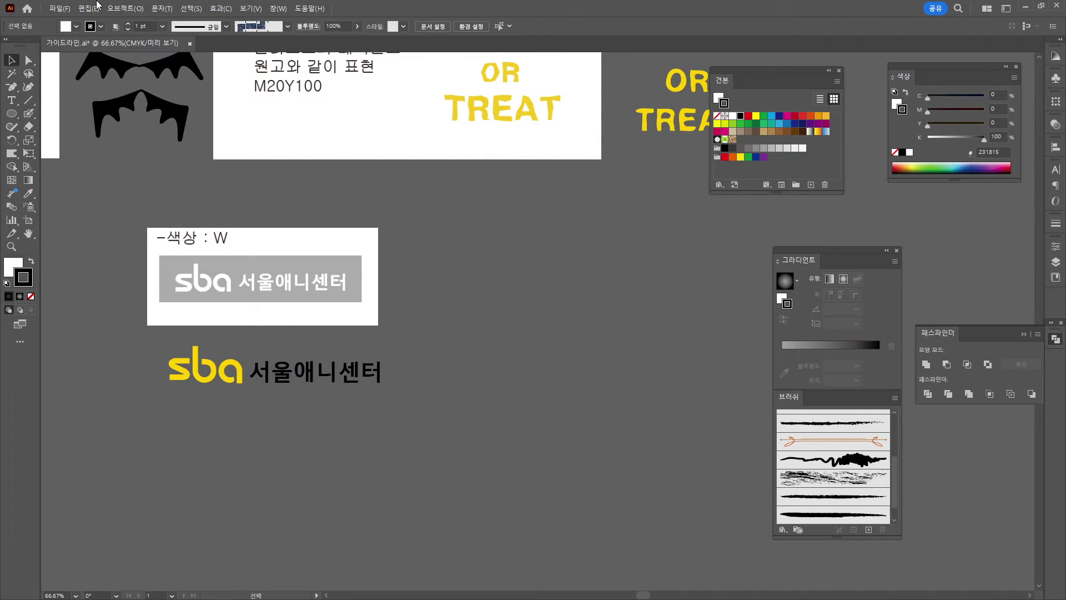
- Expand the fill and stroke of the s so that its stroked path turns into a filled outline
{"action": "left_click", "coordinate": [131, 10]}
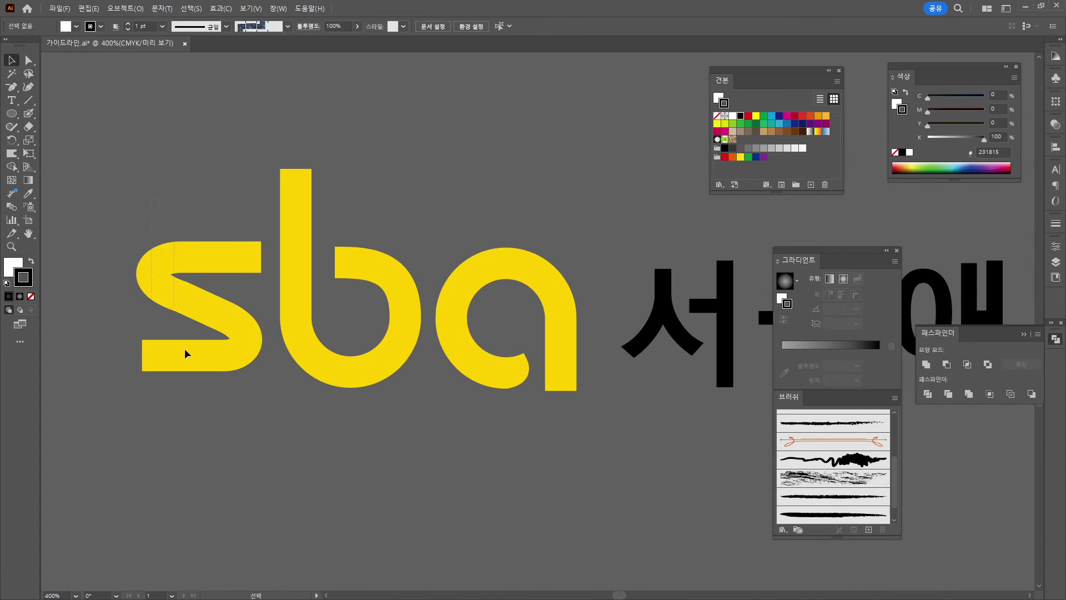
{"action": "left_click", "coordinate": [183, 352]}
{"action": "left_click", "coordinate": [125, 9]}
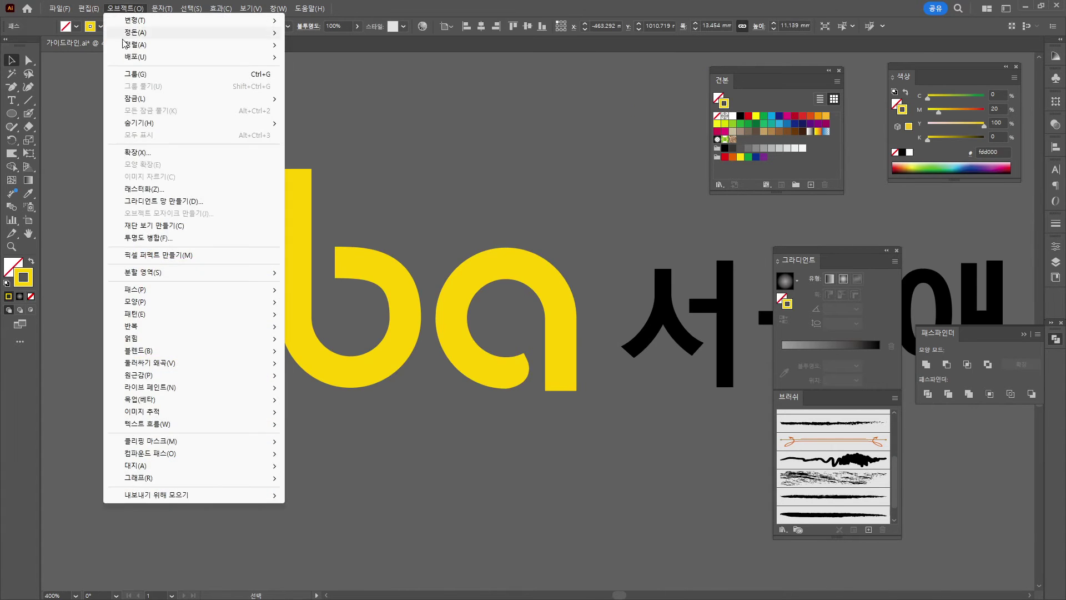
{"action": "left_click", "coordinate": [149, 156]}
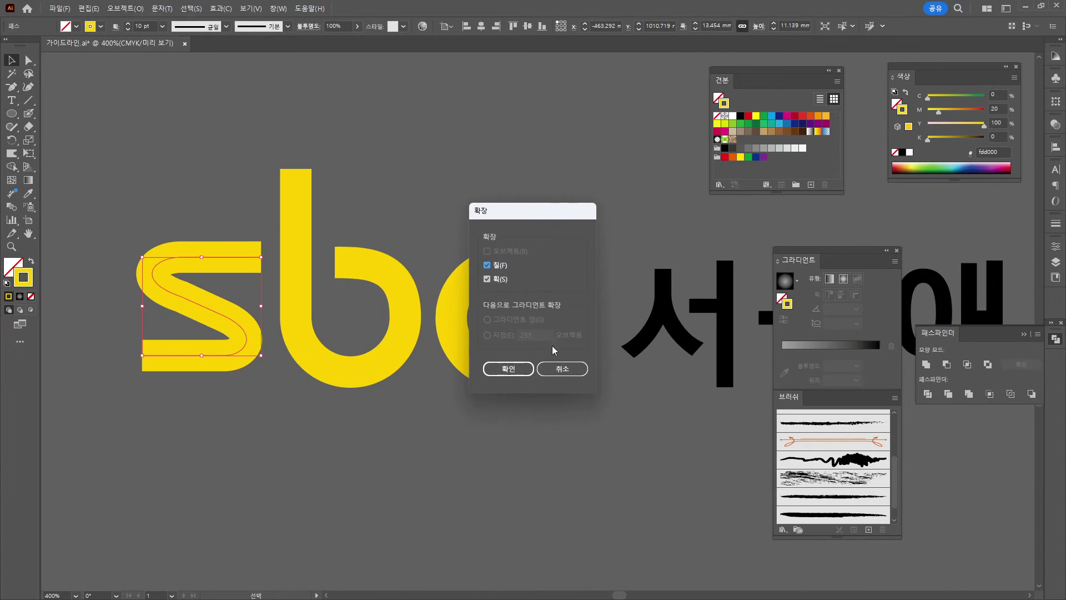
{"action": "left_click", "coordinate": [506, 371]}
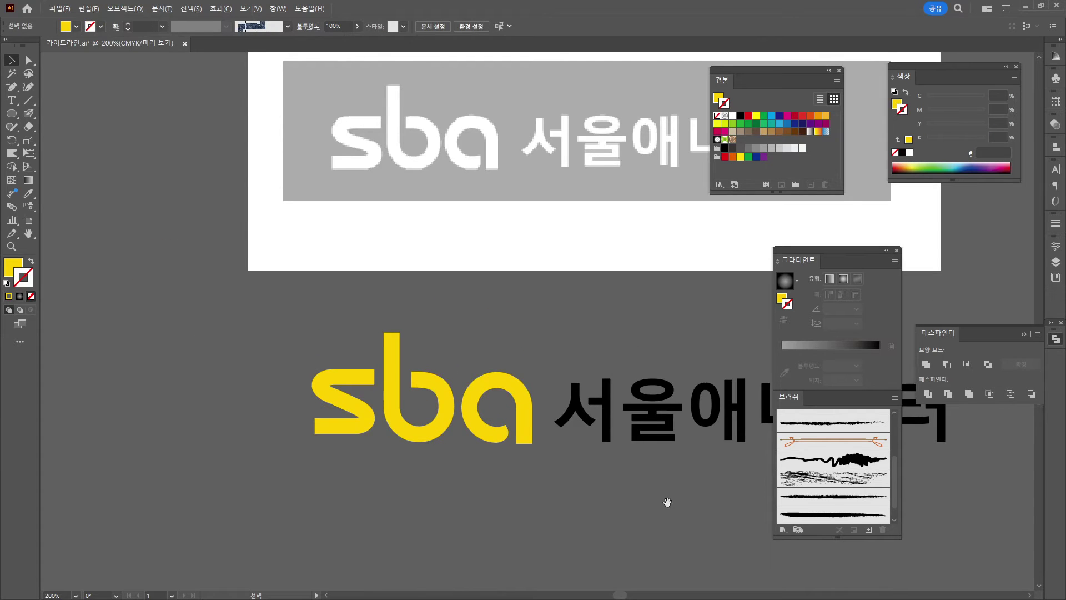
- Fill the sba letters and 서울애니센터 text white with no stroke and shift the text about 2.22 mm closer to the logo
{"action": "scroll", "coordinate": [668, 502], "scroll_direction": "down", "scroll_amount": 2}
{"action": "left_click_drag", "start_coordinate": [668, 501], "coordinate": [393, 431]}
{"action": "left_click_drag", "start_coordinate": [194, 338], "coordinate": [555, 382]}
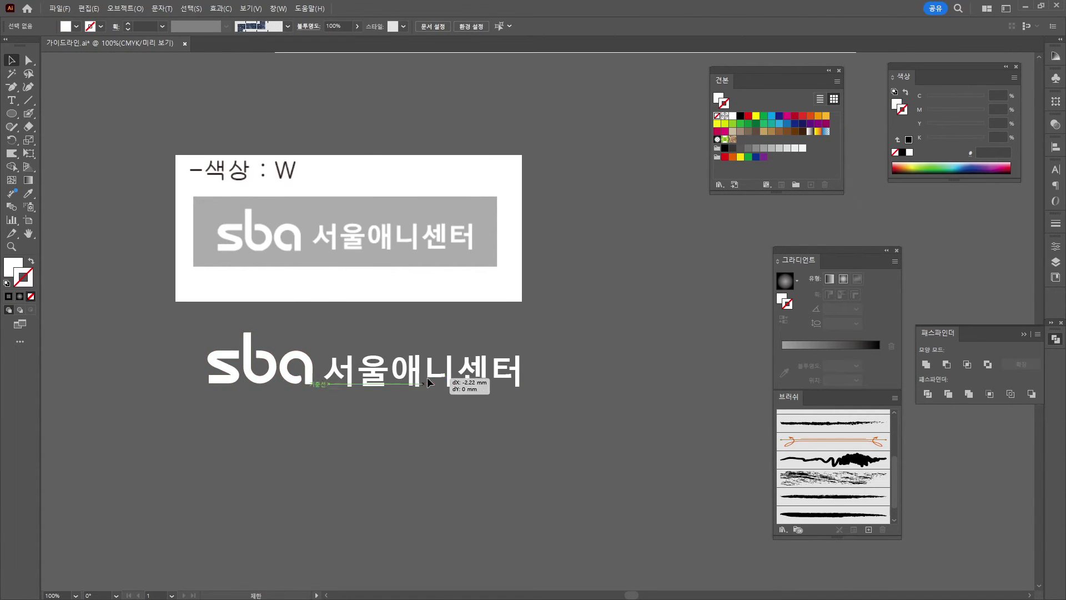
- Position the TRICK OR TREAT lettering on the poster artboard directly beneath the pumpkin
{"action": "scroll", "coordinate": [535, 432], "scroll_direction": "down", "scroll_amount": 4}
{"action": "scroll", "coordinate": [525, 447], "scroll_direction": "down", "scroll_amount": 1}
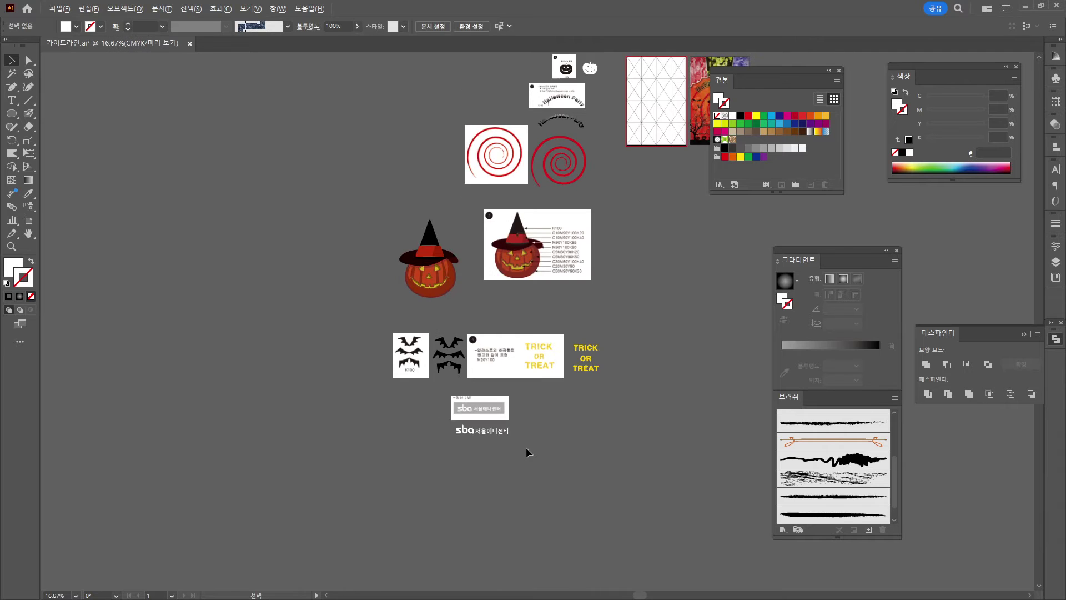
{"action": "left_click_drag", "start_coordinate": [566, 414], "coordinate": [444, 473]}
{"action": "scroll", "coordinate": [591, 149], "scroll_direction": "up", "scroll_amount": 4}
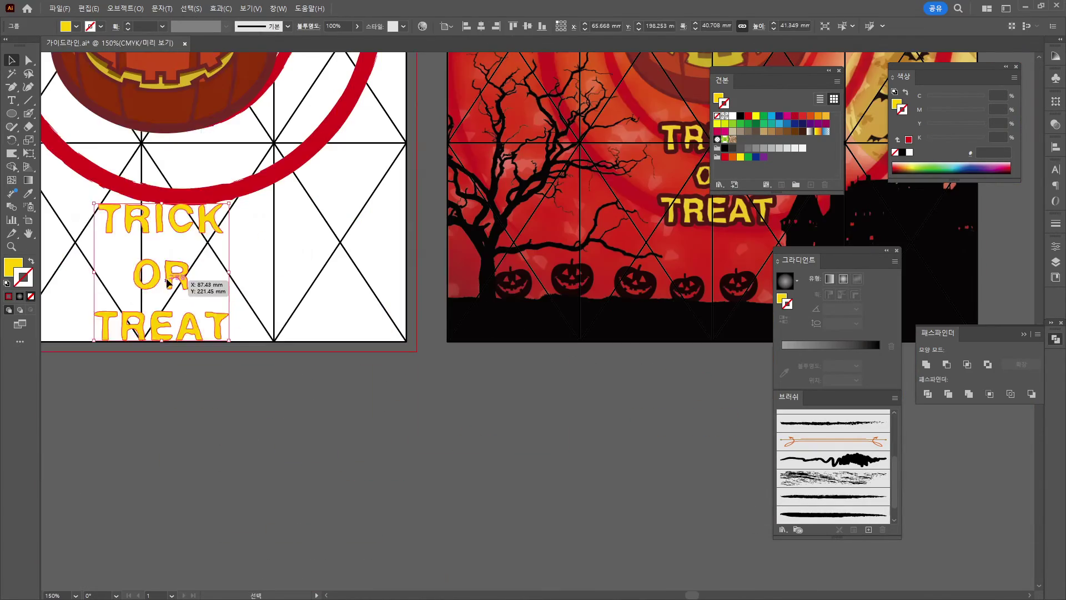
{"action": "left_click_drag", "start_coordinate": [209, 281], "coordinate": [150, 179]}
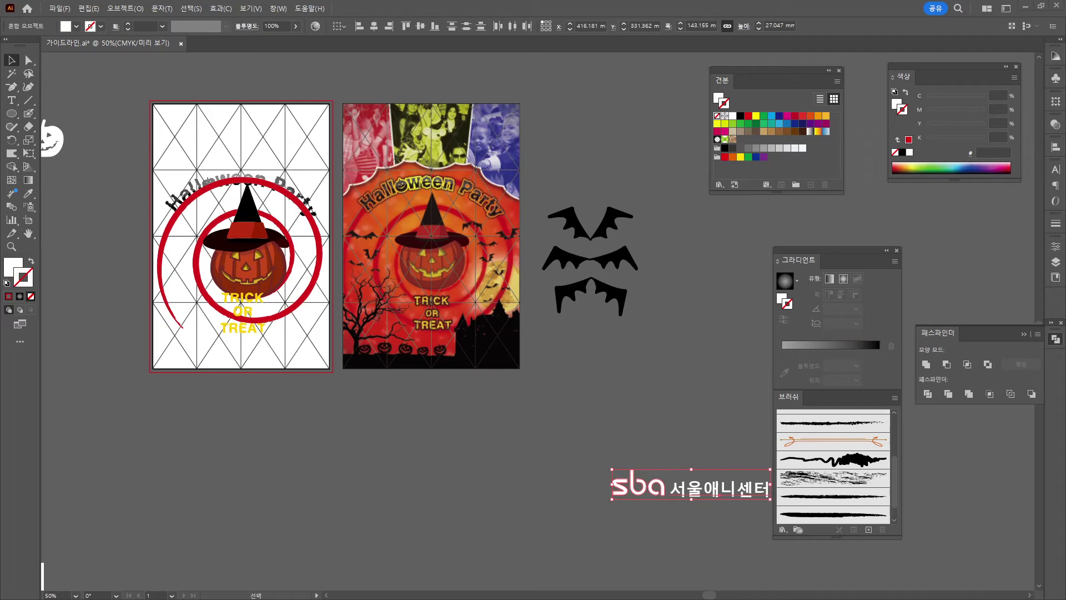
- Move the white sba 서울애니센터 logo just above the poster artboard's upper-left corner and scale it down
{"action": "left_click_drag", "start_coordinate": [747, 490], "coordinate": [288, 85]}
{"action": "left_click_drag", "start_coordinate": [312, 64], "coordinate": [203, 84]}
{"action": "left_click", "coordinate": [471, 436]}
{"action": "left_click_drag", "start_coordinate": [91, 576], "coordinate": [426, 356]}
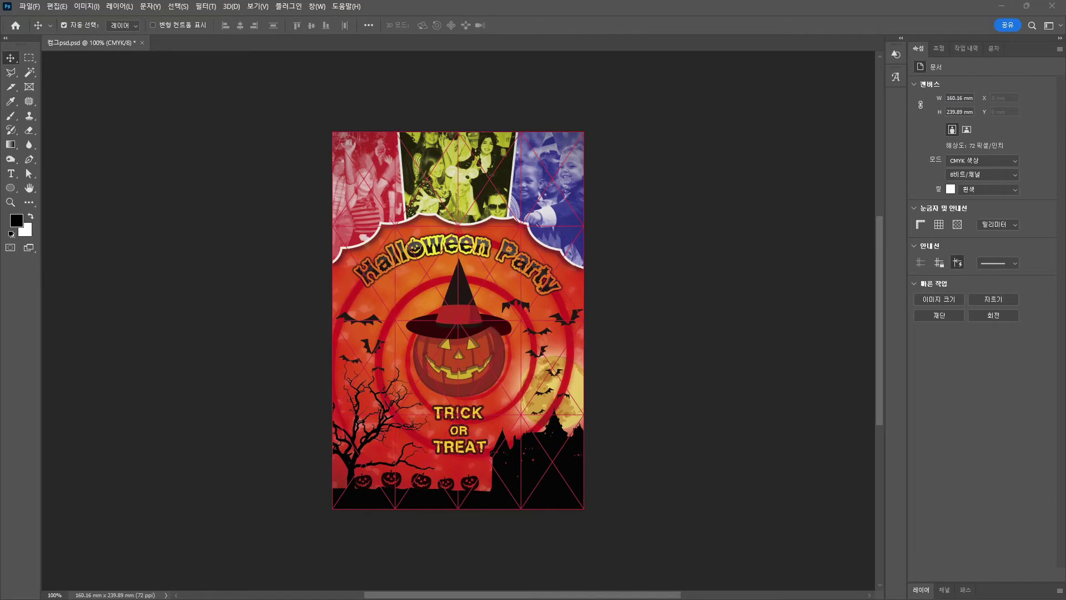
- In Photoshop, set up a new document named 28 in millimetres with a width of 166 mm
{"action": "left_click", "coordinate": [30, 6]}
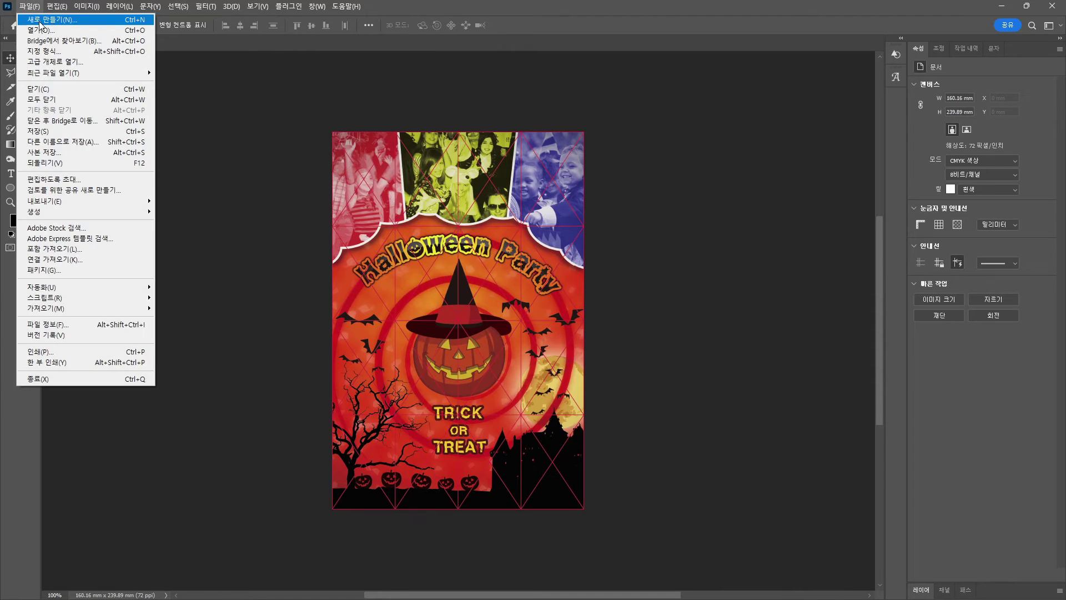
{"action": "left_click", "coordinate": [39, 22]}
{"action": "double_click", "coordinate": [592, 184]}
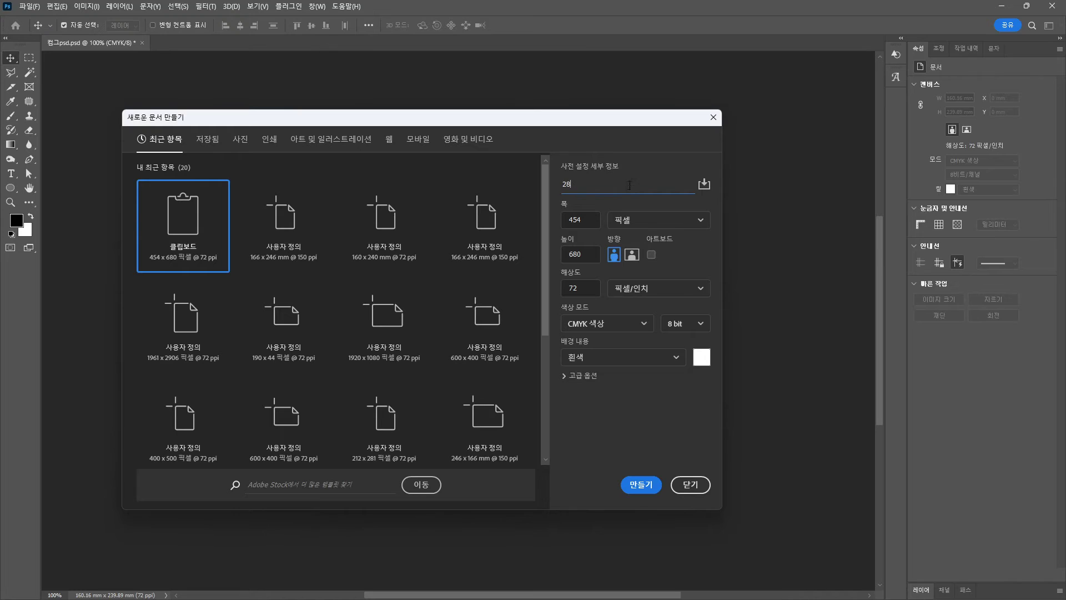
{"action": "left_click", "coordinate": [655, 220]}
{"action": "left_click", "coordinate": [642, 297]}
{"action": "left_click", "coordinate": [591, 220]}
{"action": "type", "text": "1"}
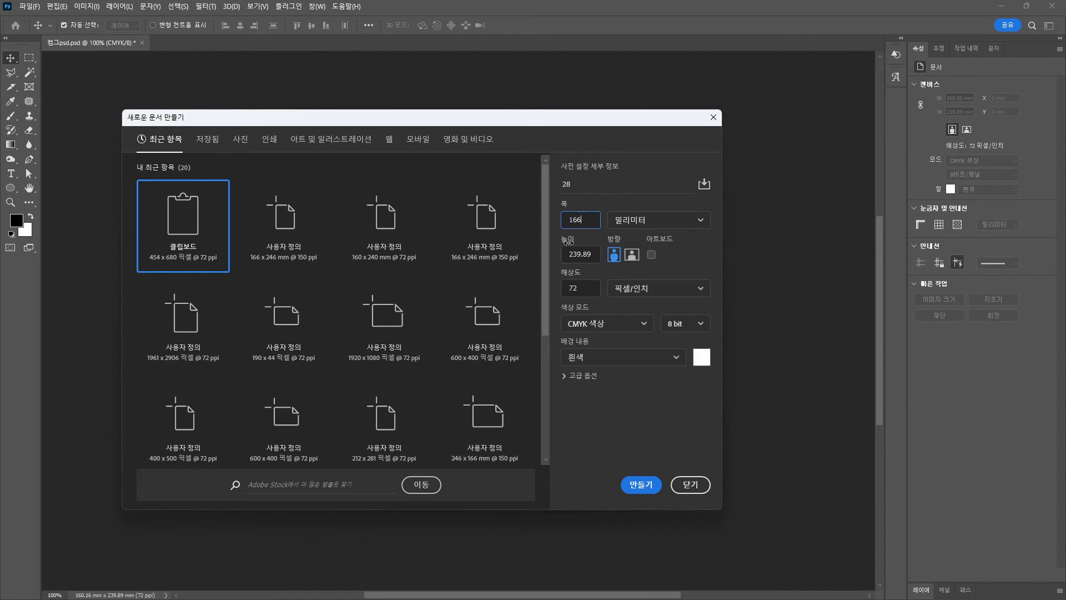
{"action": "type", "text": "66"}
- Set the height to 246 mm, resolution to 150 pixels/inch and colour mode to CMYK, and create the document
{"action": "key", "text": "Tab"}
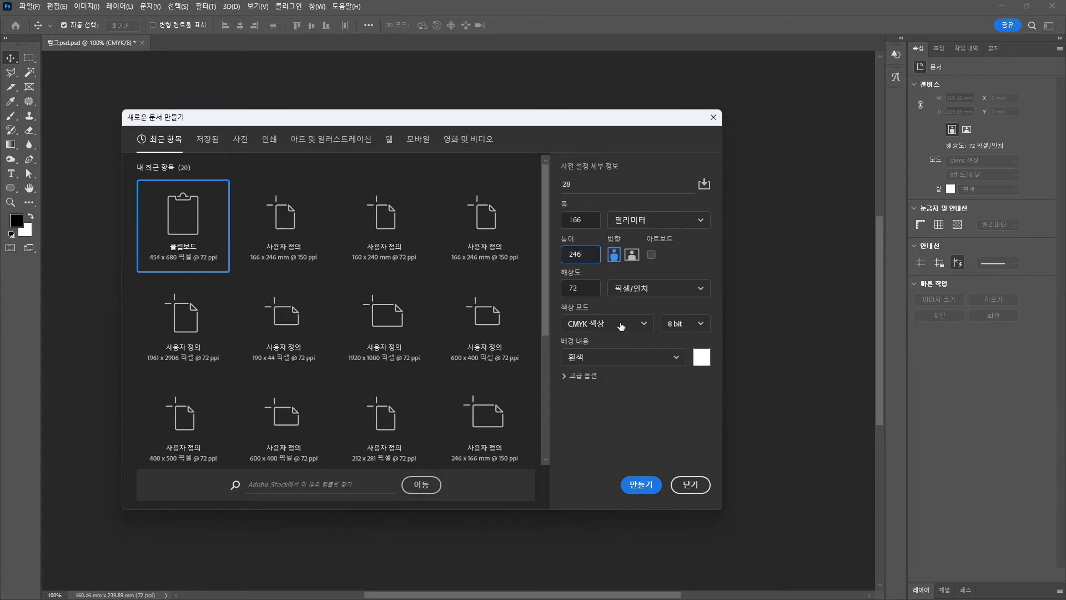
{"action": "key", "text": "Tab"}
{"action": "type", "text": "15"}
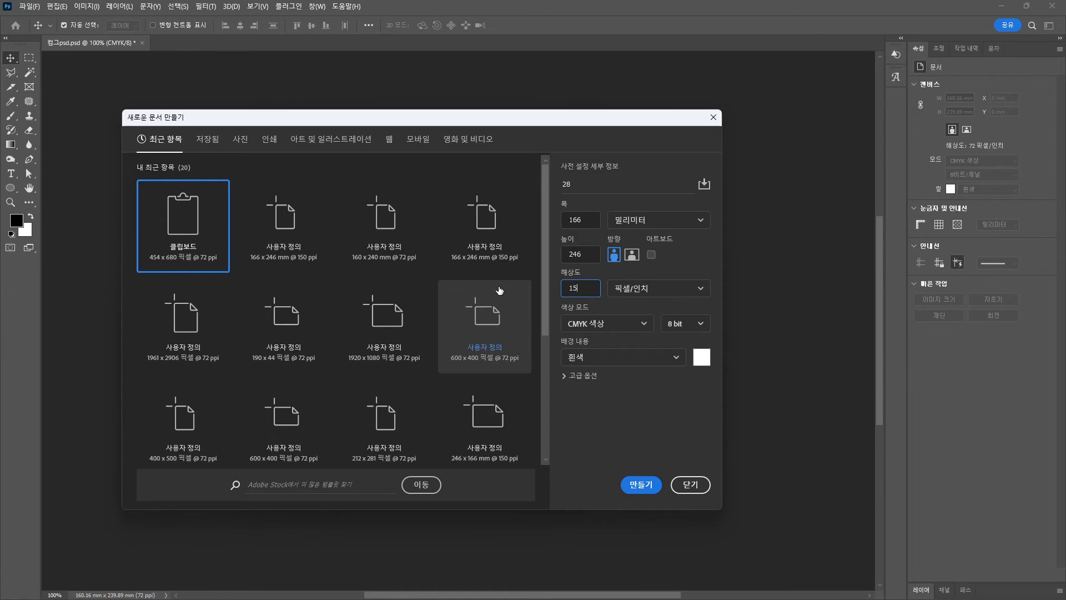
{"action": "type", "text": "0"}
{"action": "left_click", "coordinate": [592, 324]}
{"action": "left_click", "coordinate": [621, 408]}
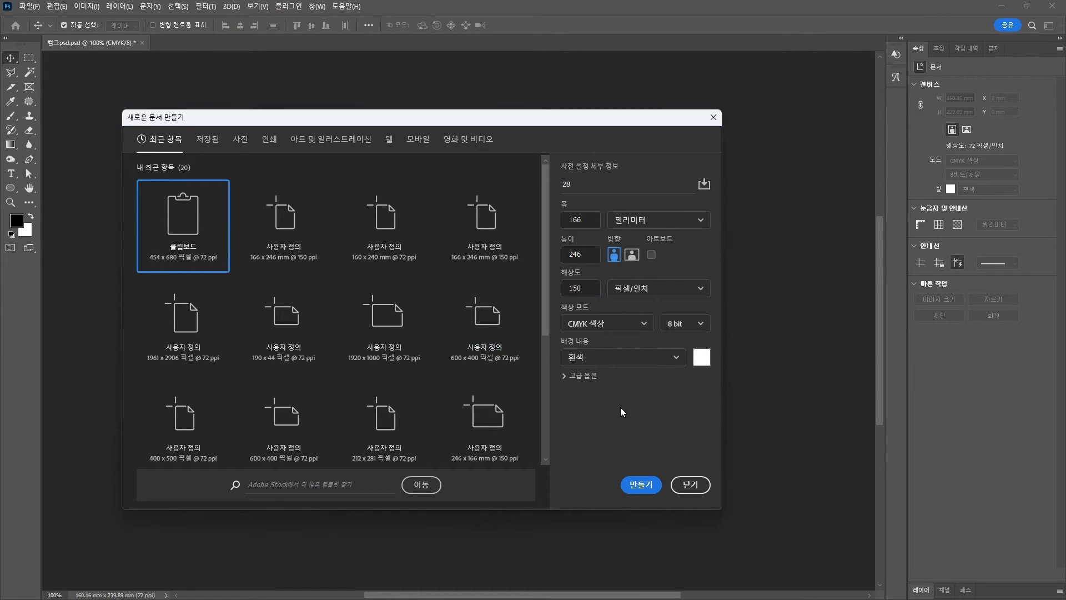
{"action": "left_click", "coordinate": [640, 486]}
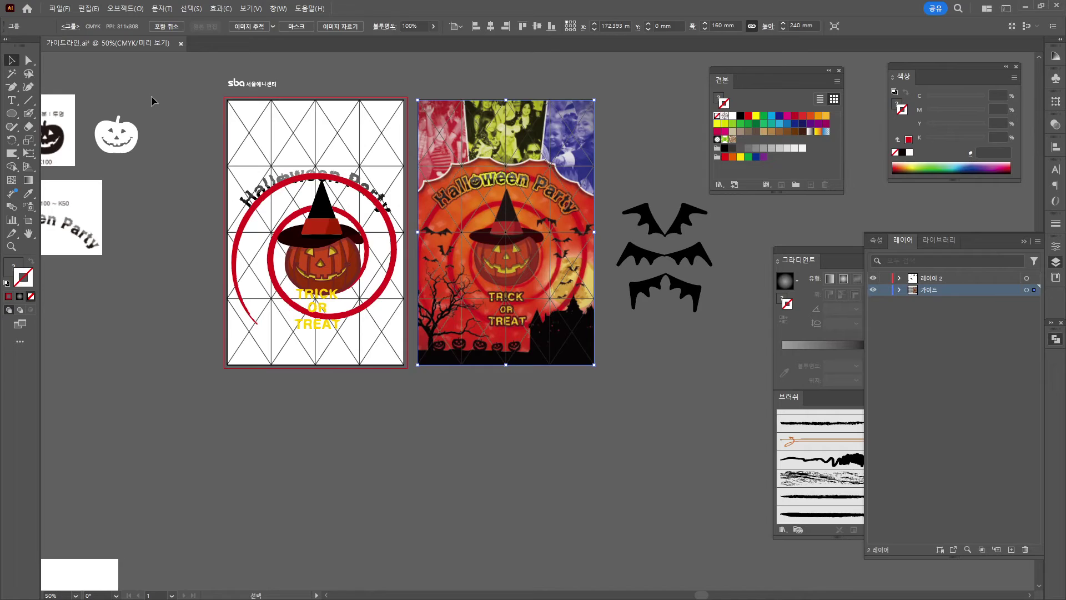
- In Illustrator, select and copy all the guide grid lines lying over the reference poster
{"action": "left_click", "coordinate": [154, 100]}
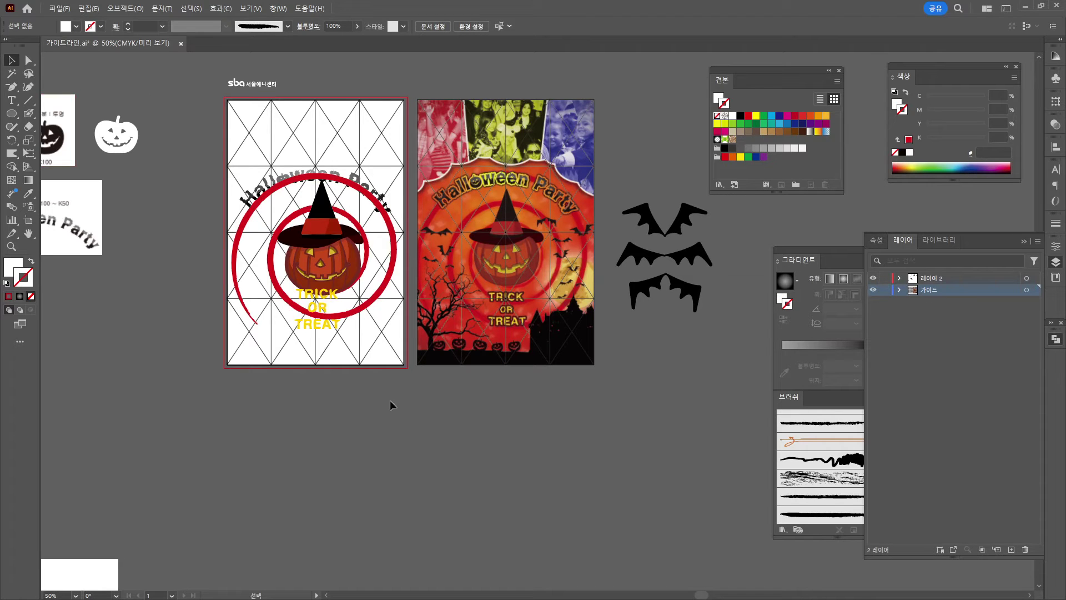
{"action": "left_click", "coordinate": [443, 138]}
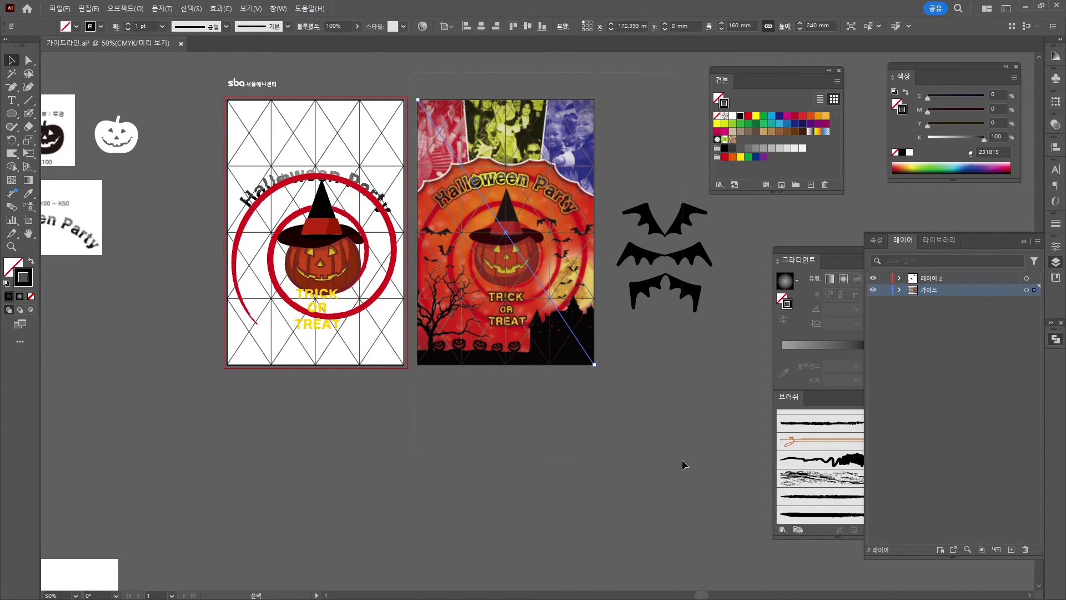
{"action": "left_click_drag", "start_coordinate": [683, 461], "coordinate": [604, 422]}
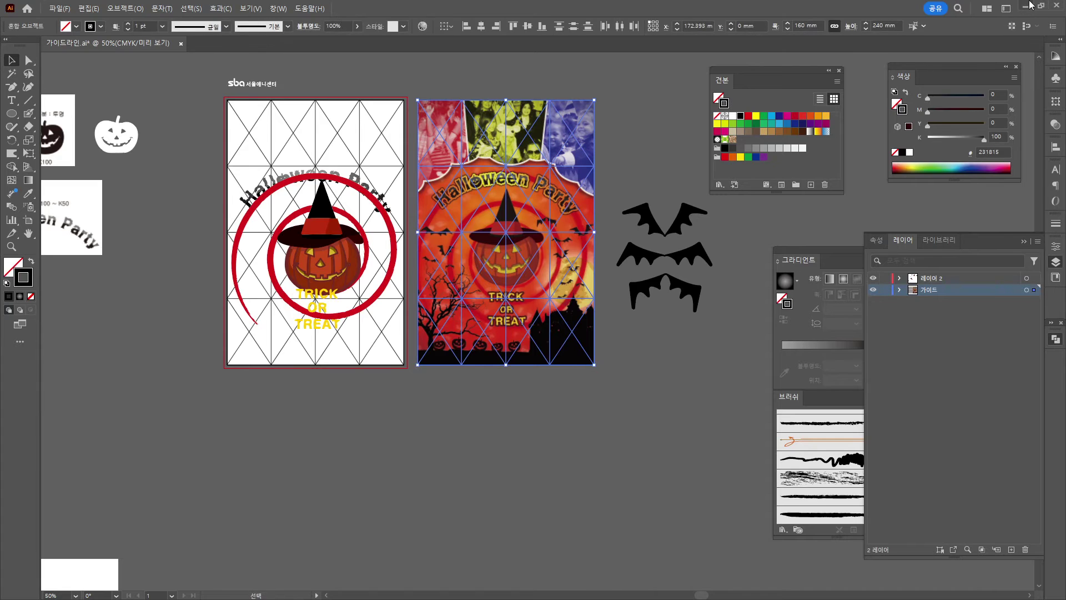
{"action": "left_click", "coordinate": [1025, 6]}
- Paste the grid into Photoshop document 28 as a Smart Object and position it at X 3 mm and Y 3 mm
{"action": "key", "text": "ctrl+v"}
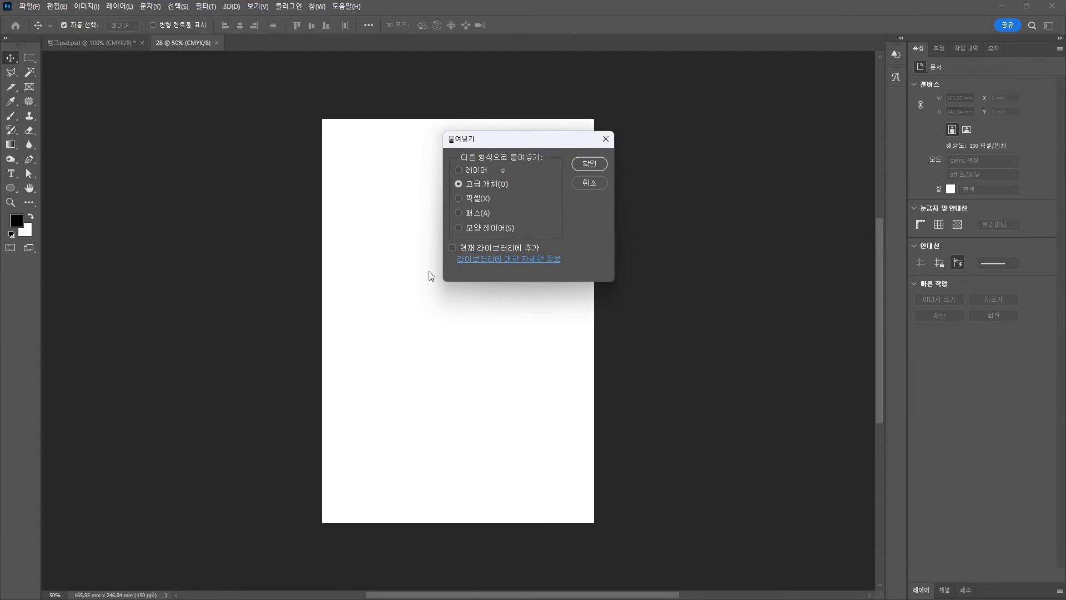
{"action": "left_click", "coordinate": [591, 164]}
{"action": "key", "text": "Return"}
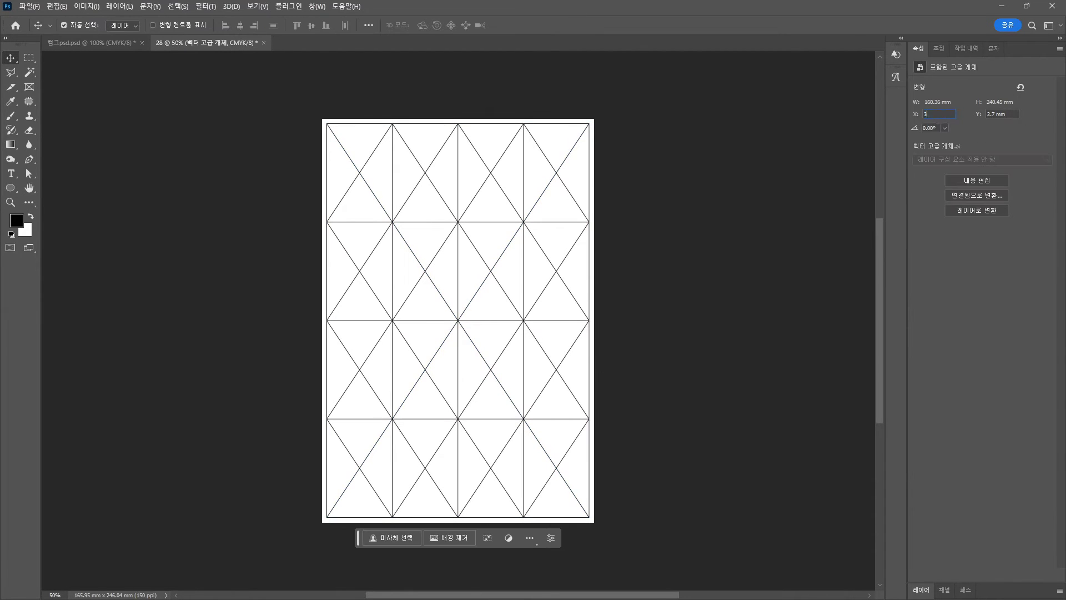
{"action": "type", "text": "3"}
{"action": "key", "text": "Tab"}
{"action": "type", "text": "3"}
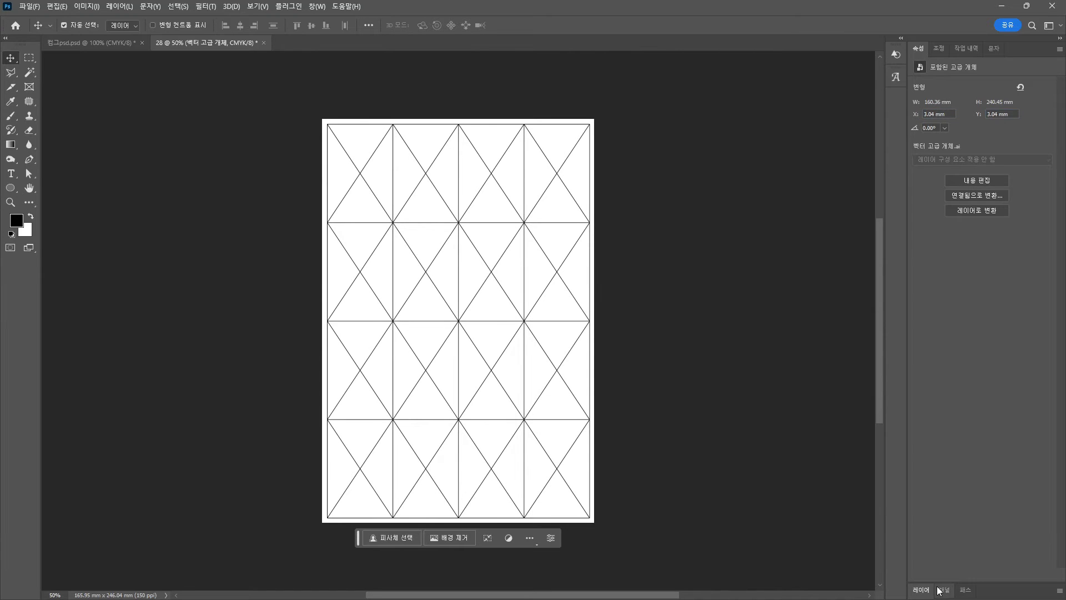
- Rename the pasted grid layer to 가이드
{"action": "left_click", "coordinate": [922, 589]}
{"action": "left_click", "coordinate": [959, 429]}
{"action": "double_click", "coordinate": [965, 355]}
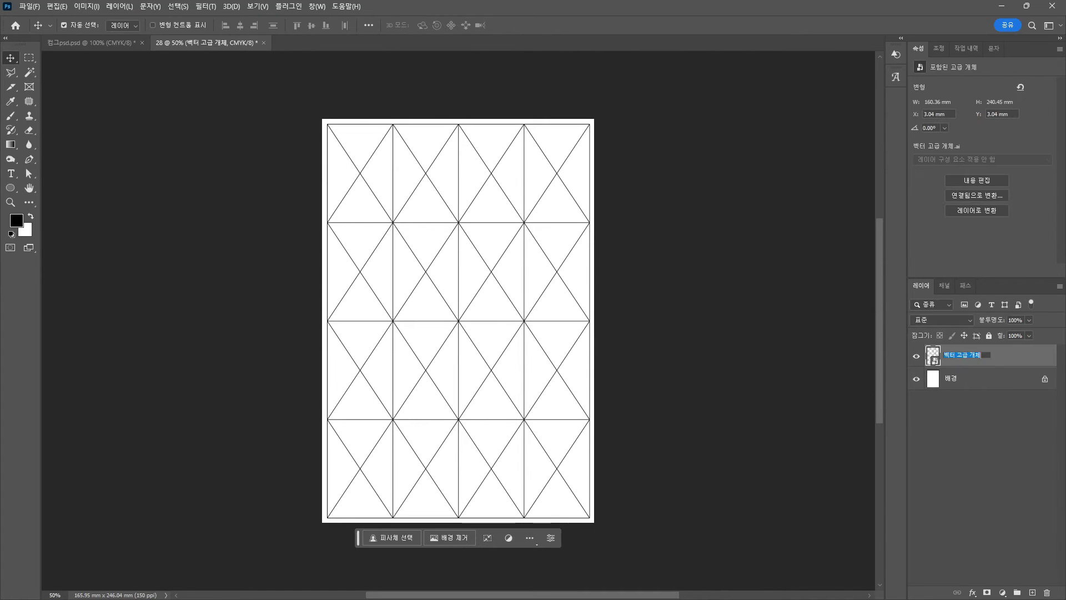
{"action": "key", "text": "BackSpace"}
{"action": "type", "text": "가이드"}
{"action": "key", "text": "Return"}
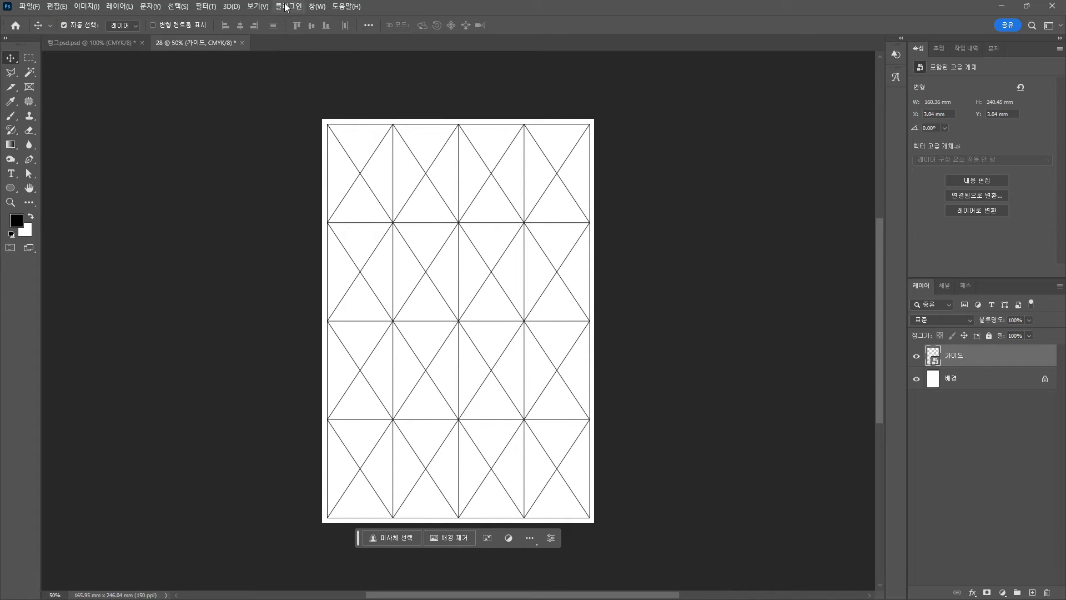
- Arrange document 28 and the reference poster document side by side in two vertical windows
{"action": "left_click", "coordinate": [316, 6]}
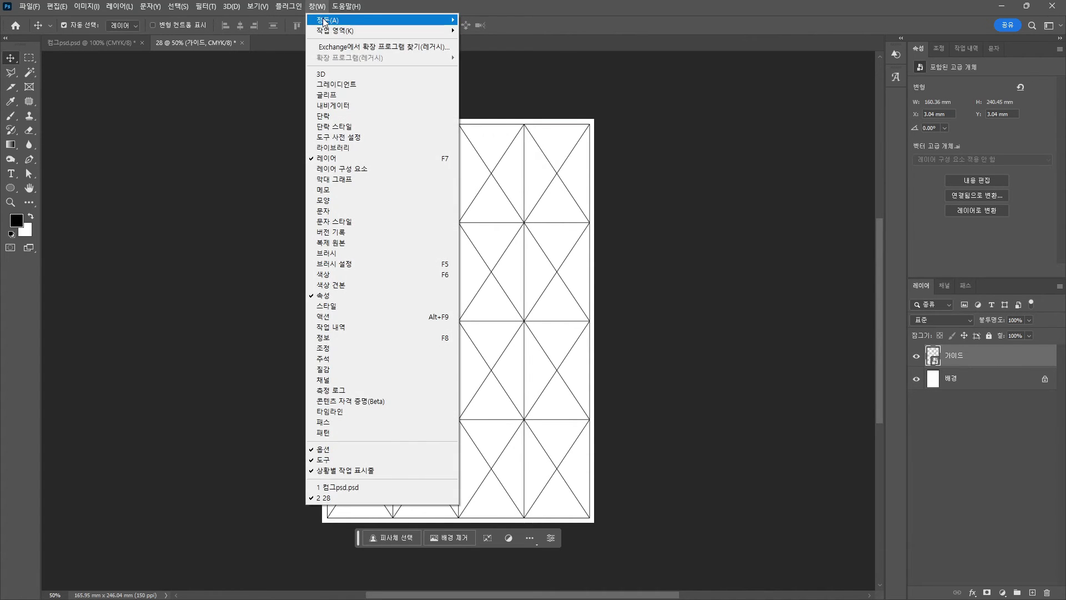
{"action": "mouse_move", "coordinate": [325, 22]}
{"action": "left_click", "coordinate": [489, 51]}
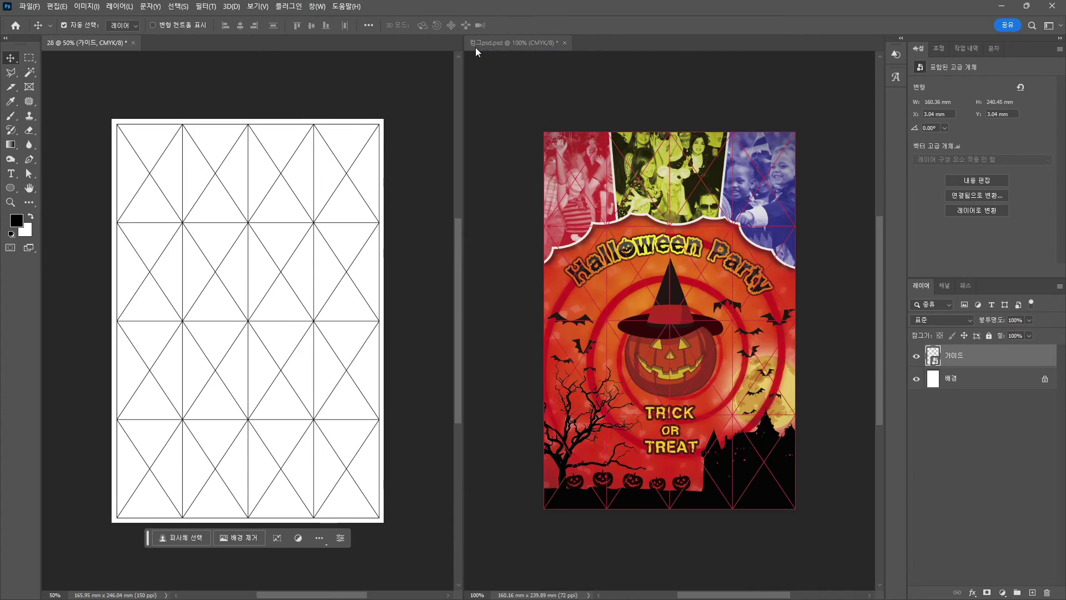
- Copy the red spiral from Illustrator and paste it into Photoshop document 28 as a Smart Object
{"action": "left_click", "coordinate": [335, 155]}
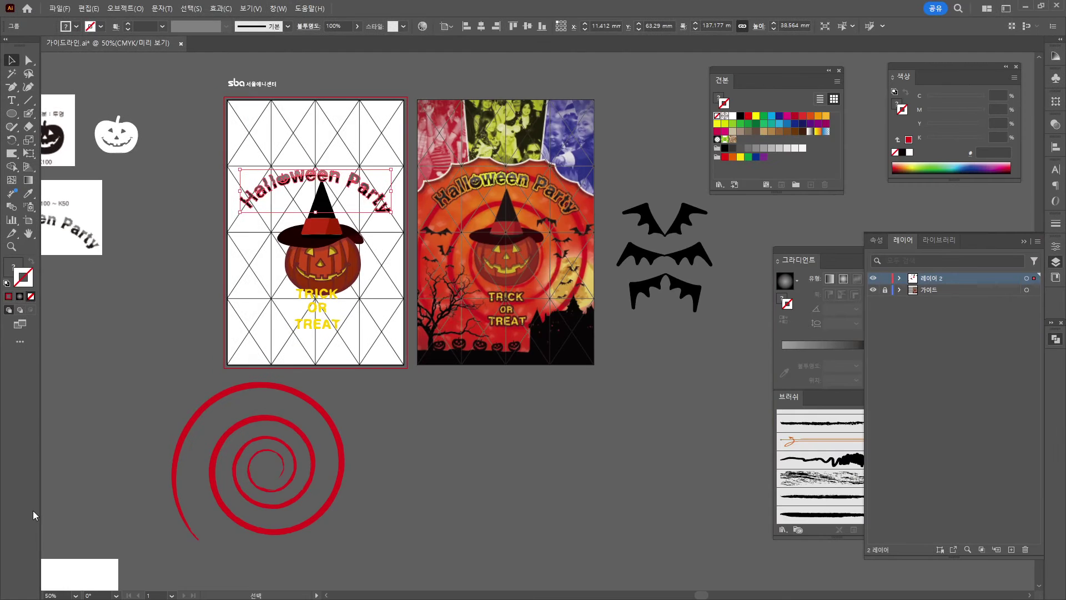
{"action": "left_click", "coordinate": [334, 431]}
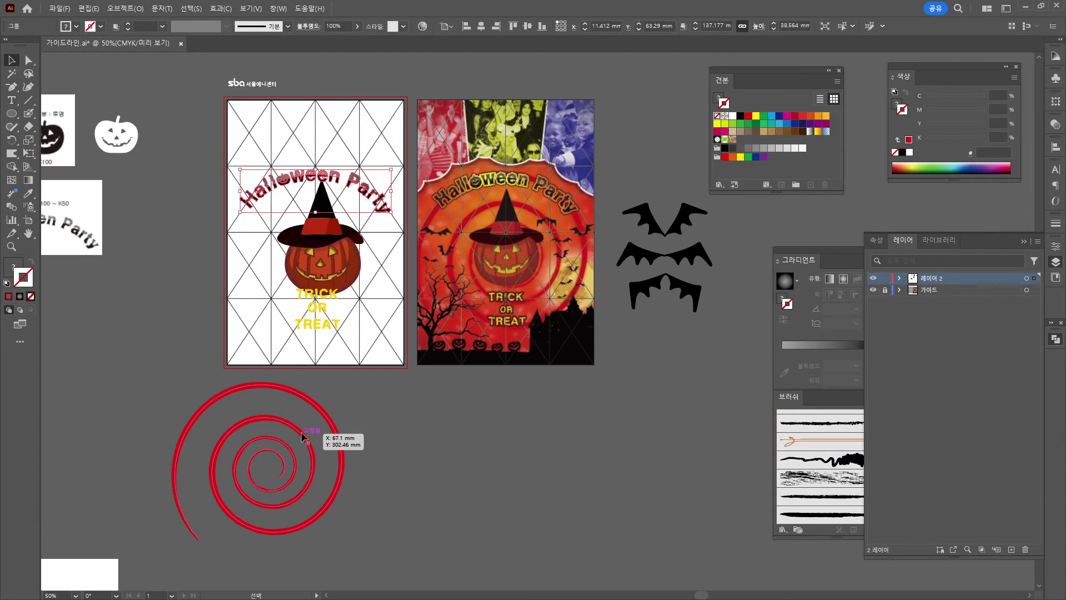
{"action": "left_click", "coordinate": [1026, 8]}
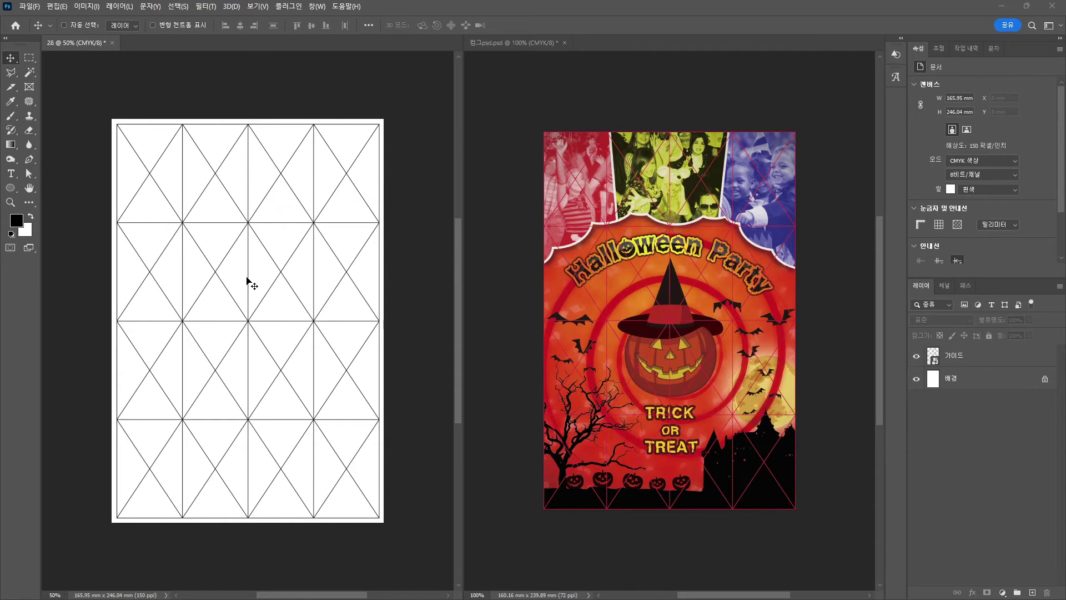
{"action": "key", "text": "ctrl+v"}
{"action": "left_click", "coordinate": [589, 164]}
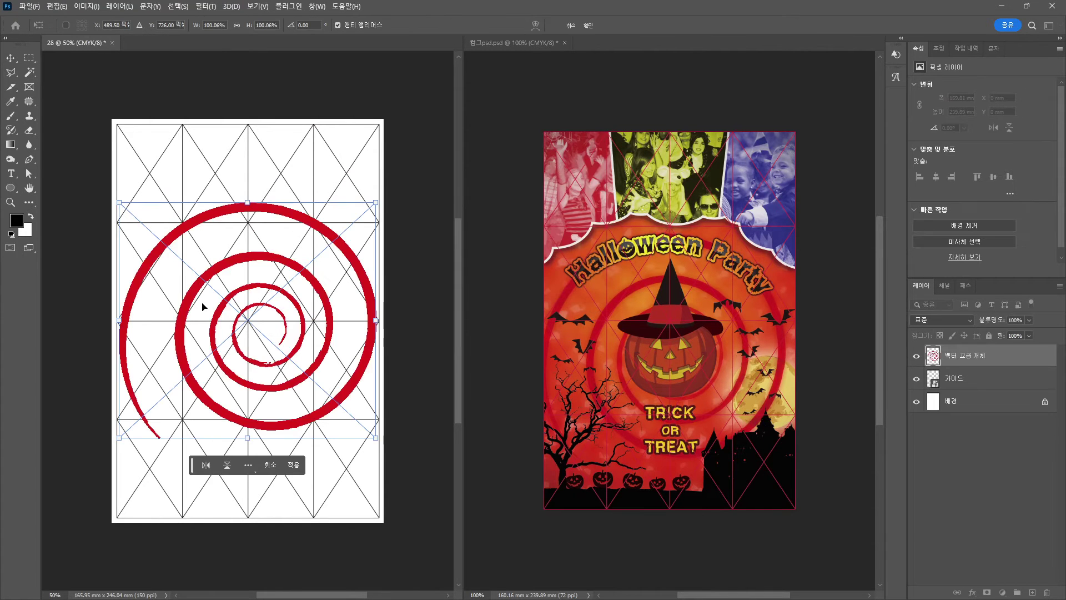
- Enlarge the pasted spiral to about 105.85% so it spans the page width and move it slightly downward
{"action": "left_click_drag", "start_coordinate": [120, 438], "coordinate": [115, 446]}
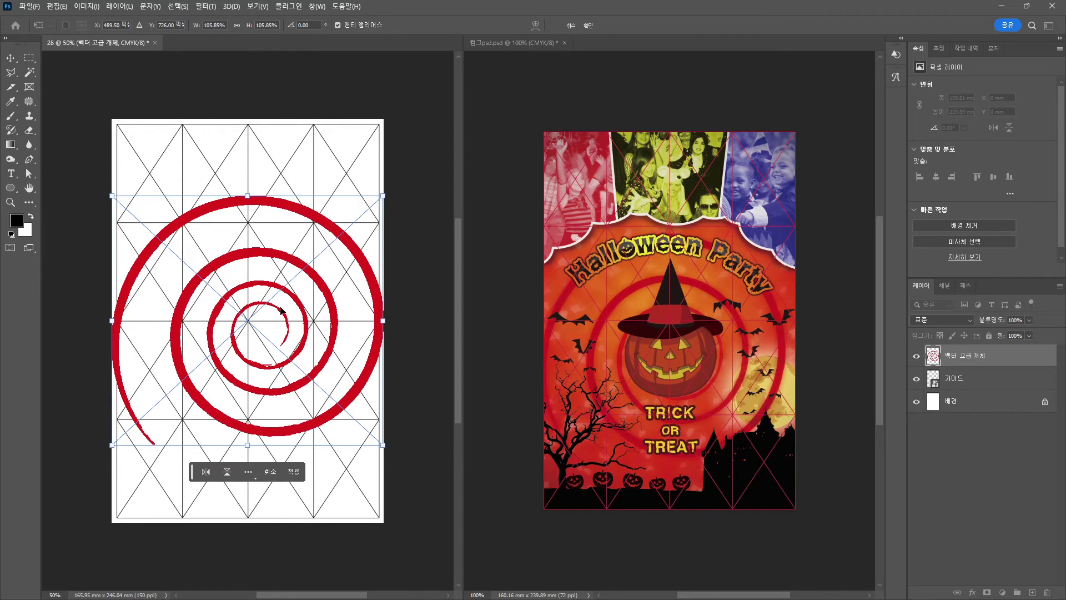
{"action": "left_click_drag", "start_coordinate": [284, 293], "coordinate": [281, 325]}
{"action": "key", "text": "Return"}
- Paste the TRICK OR TREAT lettering as a Smart Object over the spiral's lower part and adjust the small bat copy near the page's edge
{"action": "key", "text": "ctrl+v"}
{"action": "left_click", "coordinate": [589, 164]}
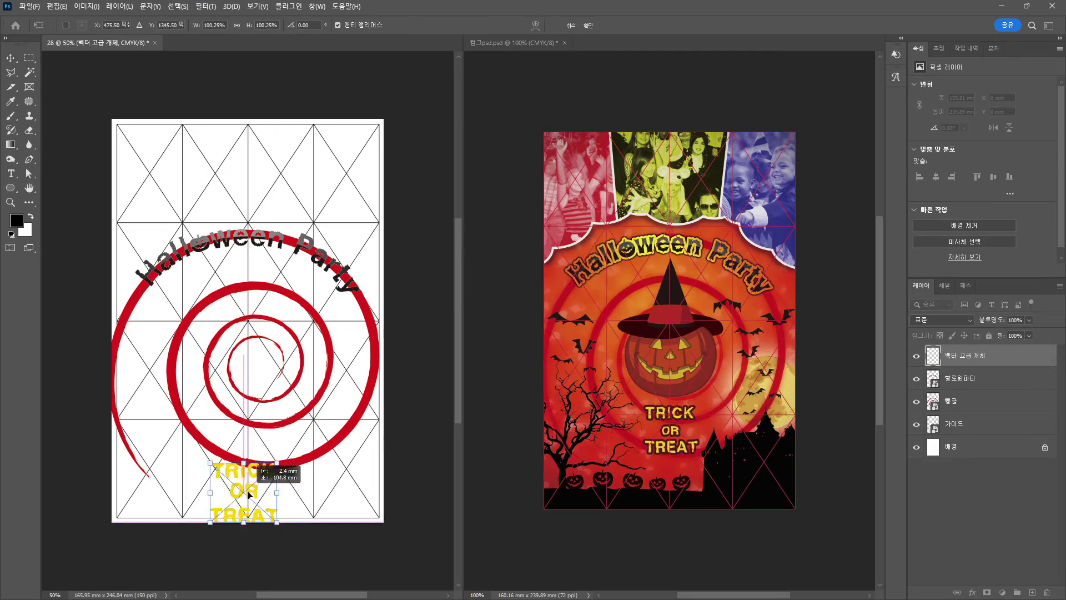
{"action": "left_click_drag", "start_coordinate": [262, 456], "coordinate": [262, 420]}
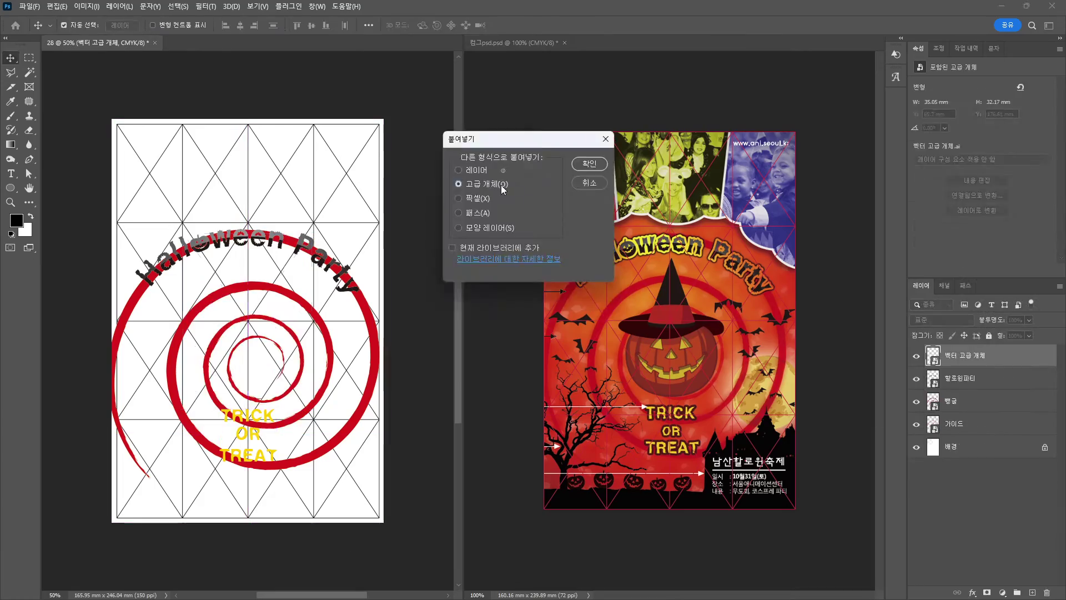
{"action": "key", "text": "Return"}
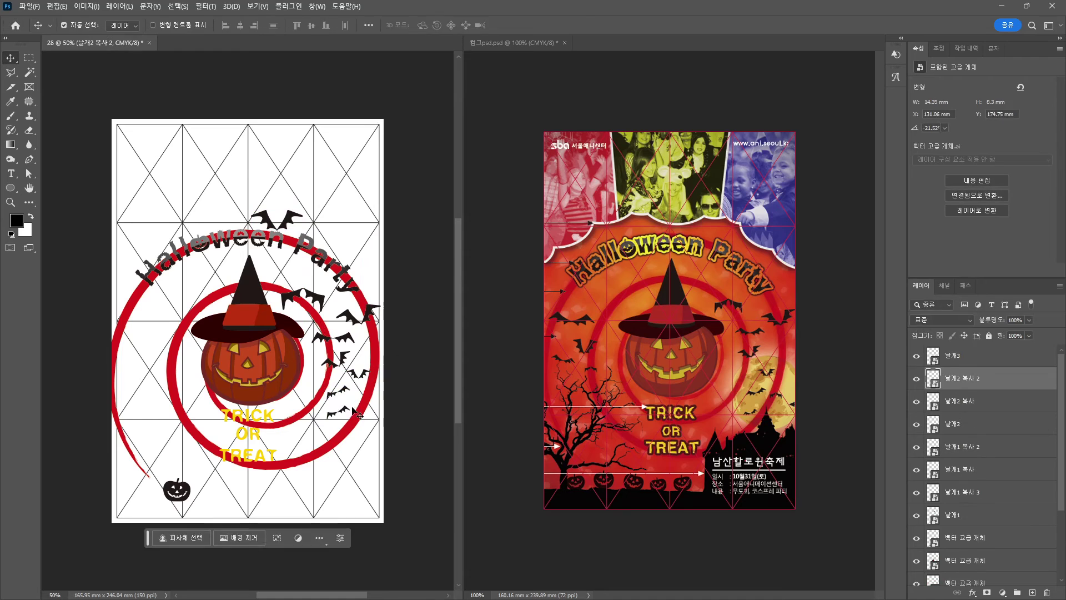
{"action": "left_click_drag", "start_coordinate": [373, 413], "coordinate": [369, 407]}
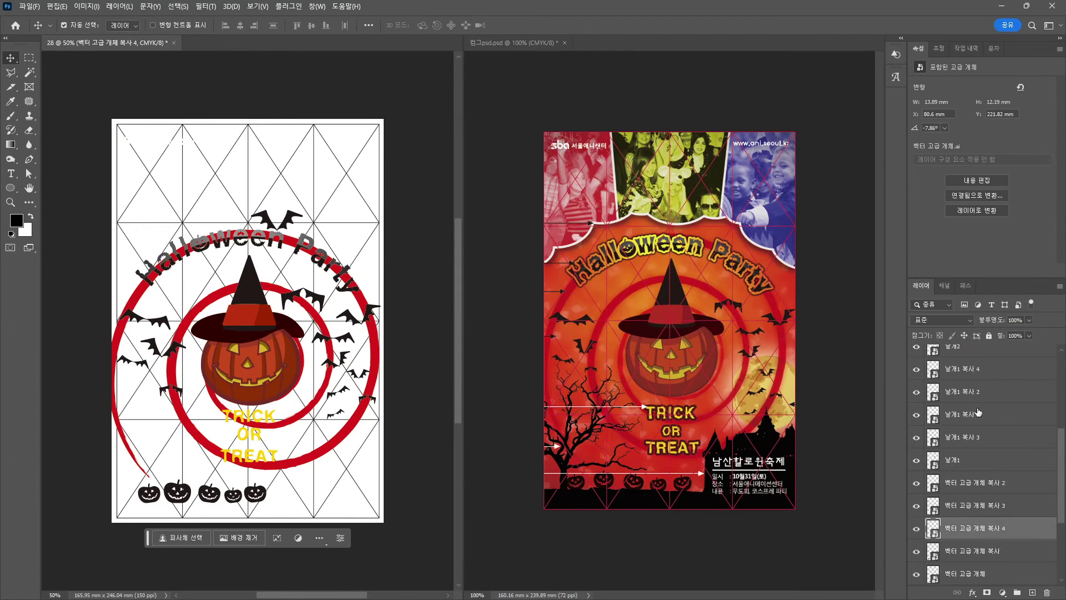
- Examine the exam PDF's instruction for the cloud shape beneath the photos and return to Photoshop
{"action": "scroll", "coordinate": [980, 411], "scroll_direction": "up", "scroll_amount": 3}
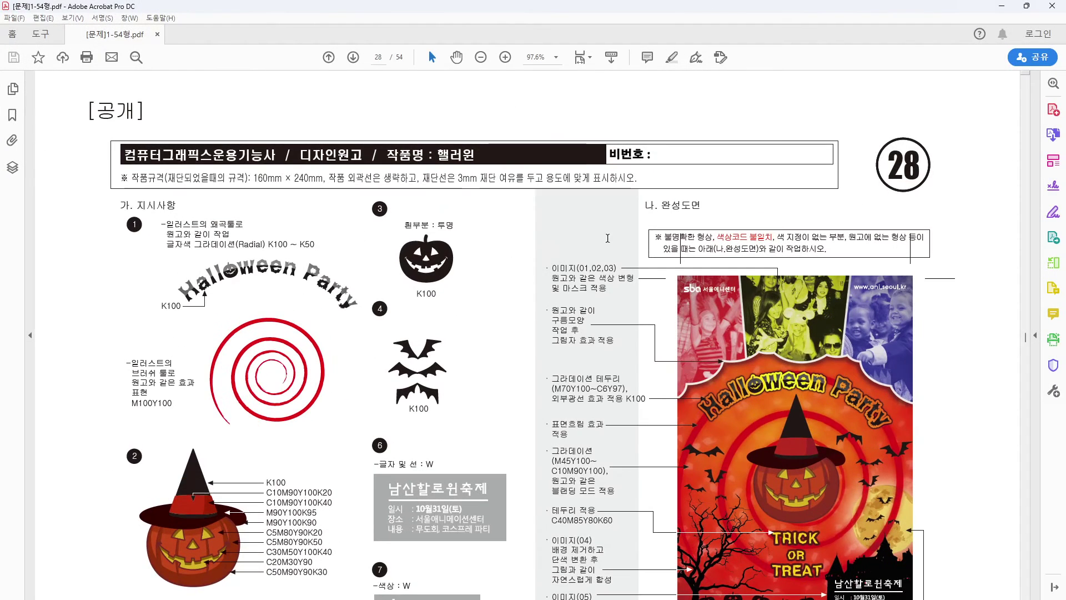
{"action": "scroll", "coordinate": [607, 238], "scroll_direction": "down", "scroll_amount": 3}
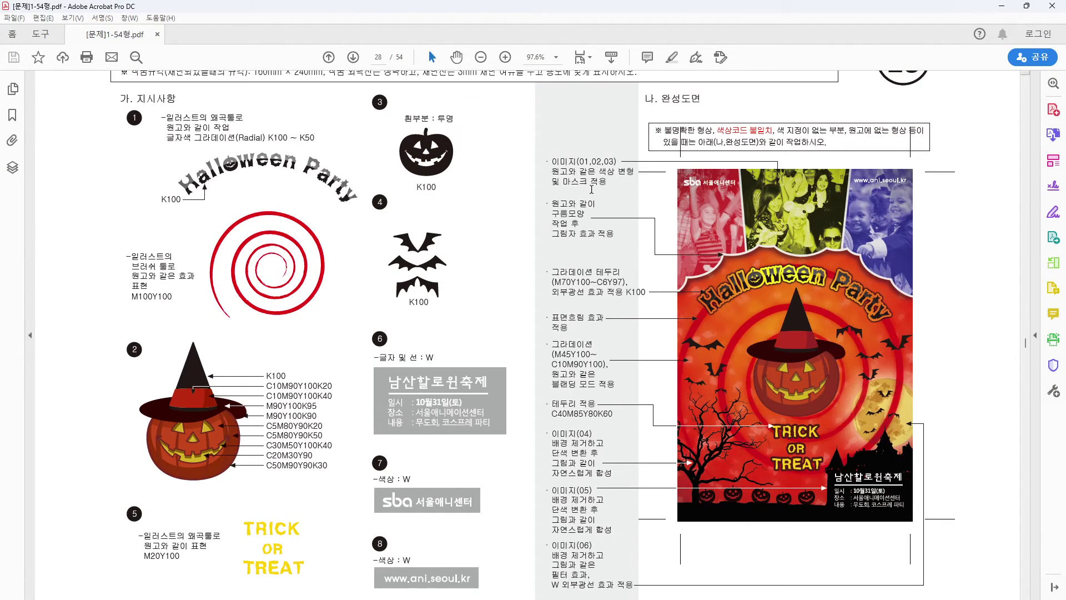
{"action": "mouse_move", "coordinate": [552, 204]}
{"action": "left_mouse_down"}
{"action": "mouse_move", "coordinate": [594, 206]}
{"action": "mouse_move", "coordinate": [583, 226]}
{"action": "mouse_move", "coordinate": [619, 234]}
{"action": "left_mouse_up"}
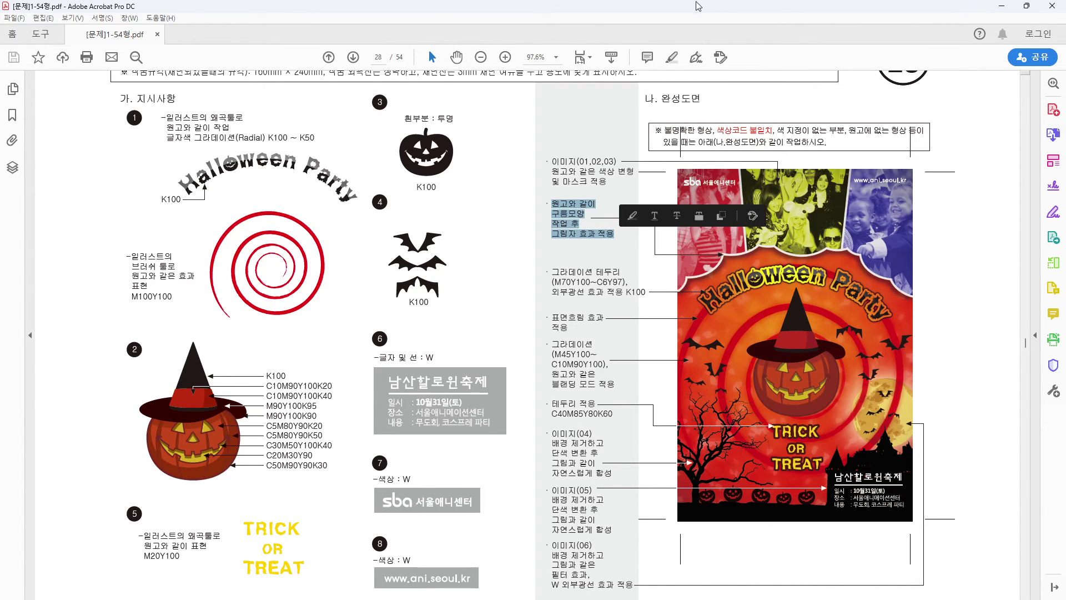
{"action": "key", "text": "alt+Tab"}
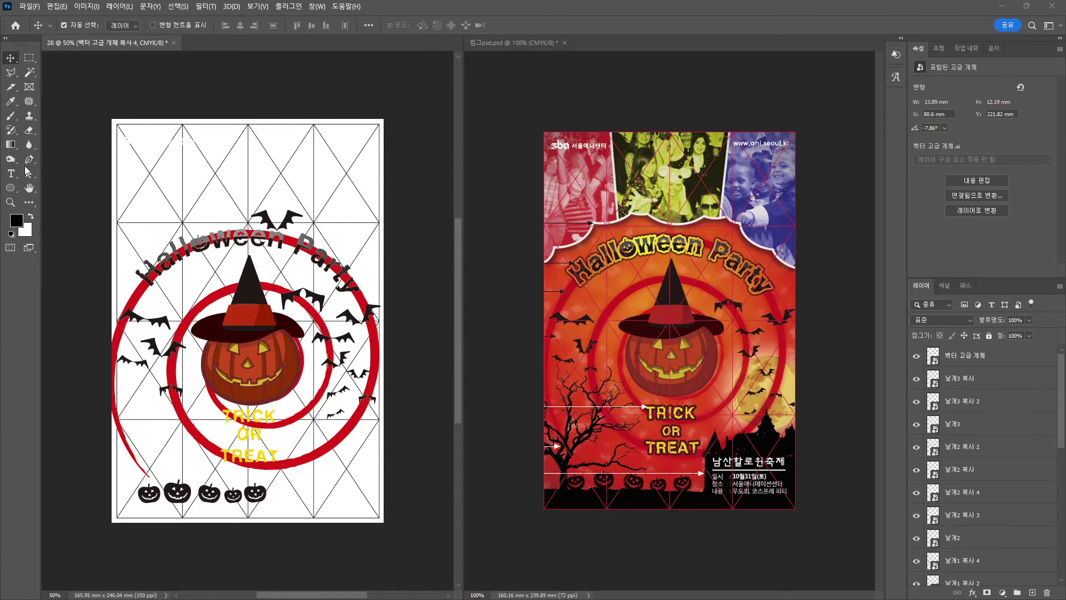
- Draw a black rectangle about 168 × 53 mm across the page top and combine a circle about 29 mm wide with it at its lower-left corner
{"action": "left_click_drag", "start_coordinate": [15, 186], "coordinate": [56, 189]}
{"action": "left_click_drag", "start_coordinate": [110, 118], "coordinate": [385, 204]}
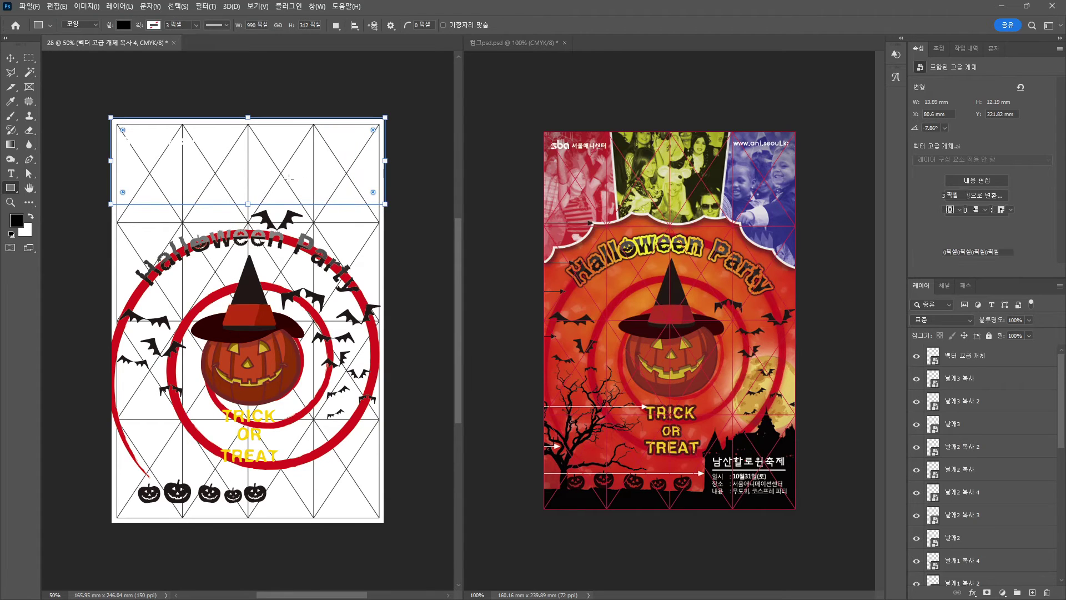
{"action": "left_click_drag", "start_coordinate": [14, 187], "coordinate": [15, 187]}
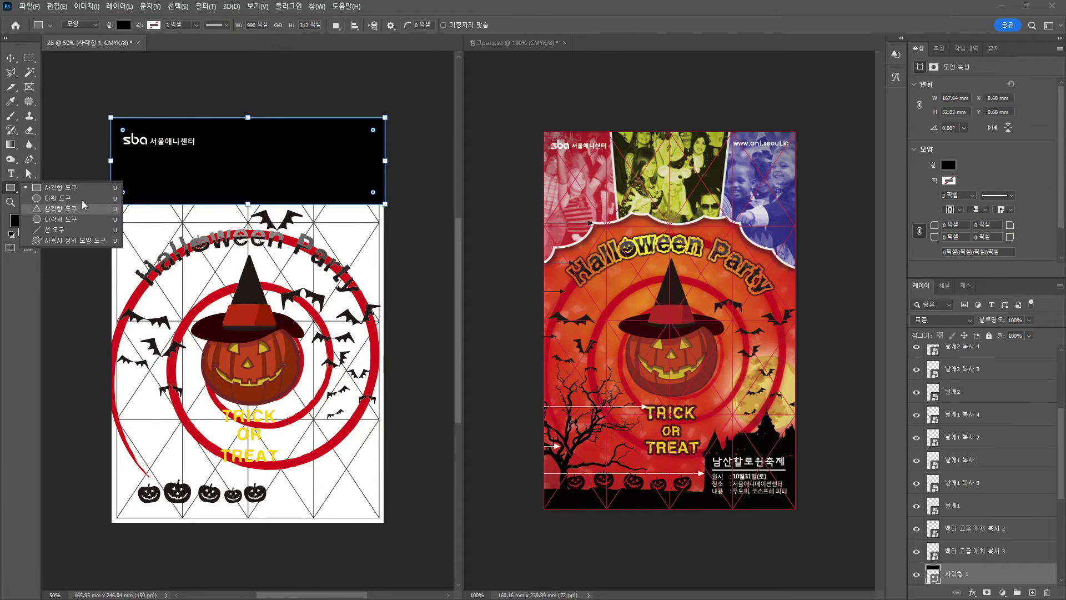
{"action": "left_click", "coordinate": [56, 198]}
{"action": "left_click", "coordinate": [336, 25]}
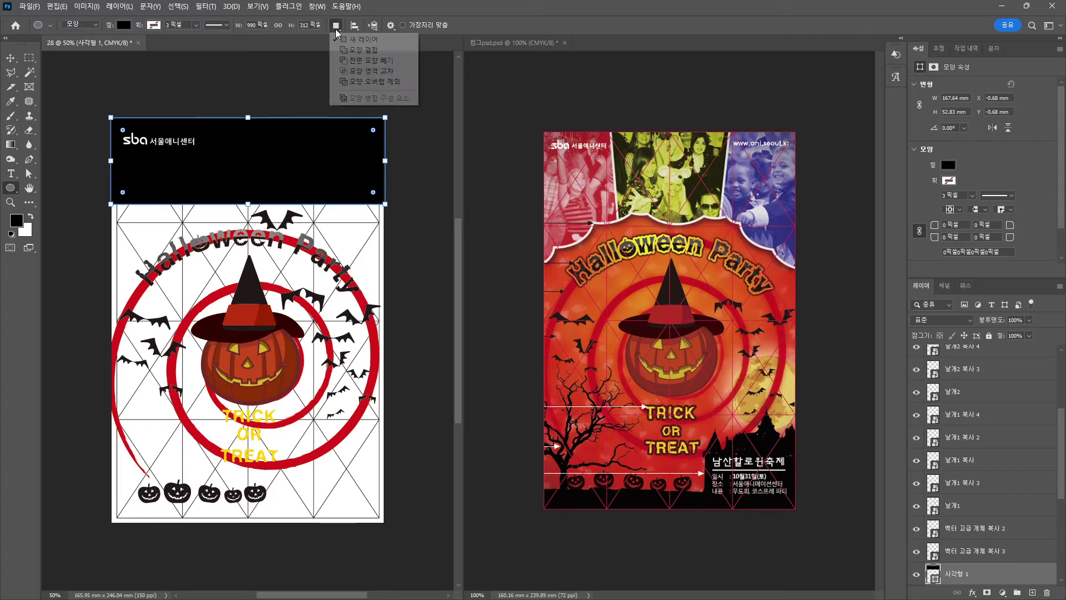
{"action": "left_click", "coordinate": [369, 50]}
{"action": "left_click_drag", "start_coordinate": [87, 189], "coordinate": [136, 238]}
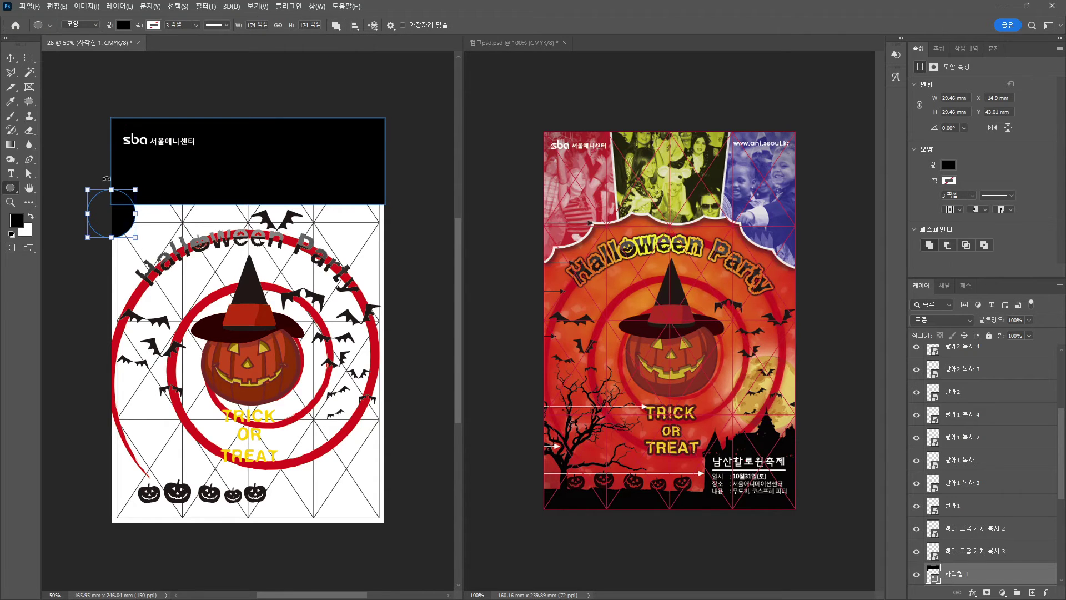
- Duplicate the circle along the rectangle's lower edge in varying sizes, up to about 33.5 mm wide, to form a cloud border
{"action": "left_click", "coordinate": [29, 173]}
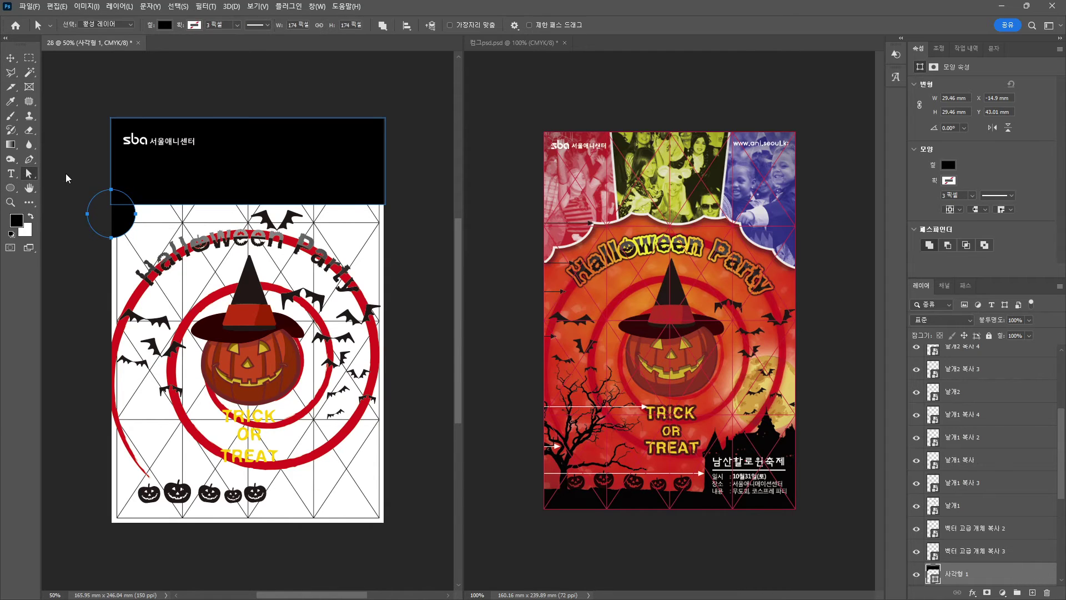
{"action": "key", "text": "shift+a"}
{"action": "left_click_drag", "start_coordinate": [109, 222], "coordinate": [374, 223]}
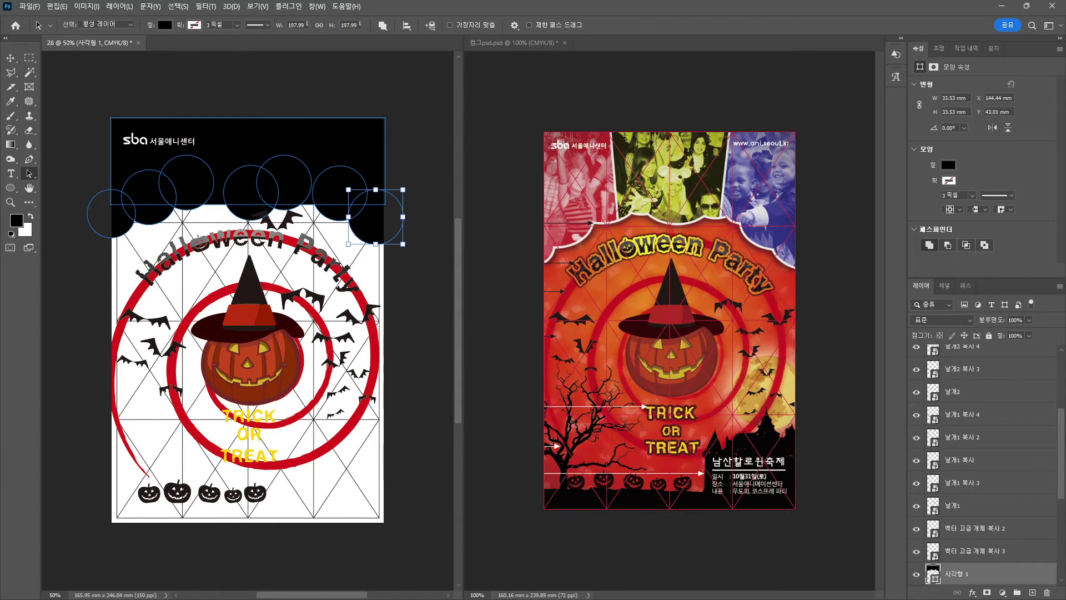
- Add a circle about 19 mm wide in the gap between the cloud's third and fourth circles and merge its layer with the cloud shape
{"action": "left_click", "coordinate": [10, 188]}
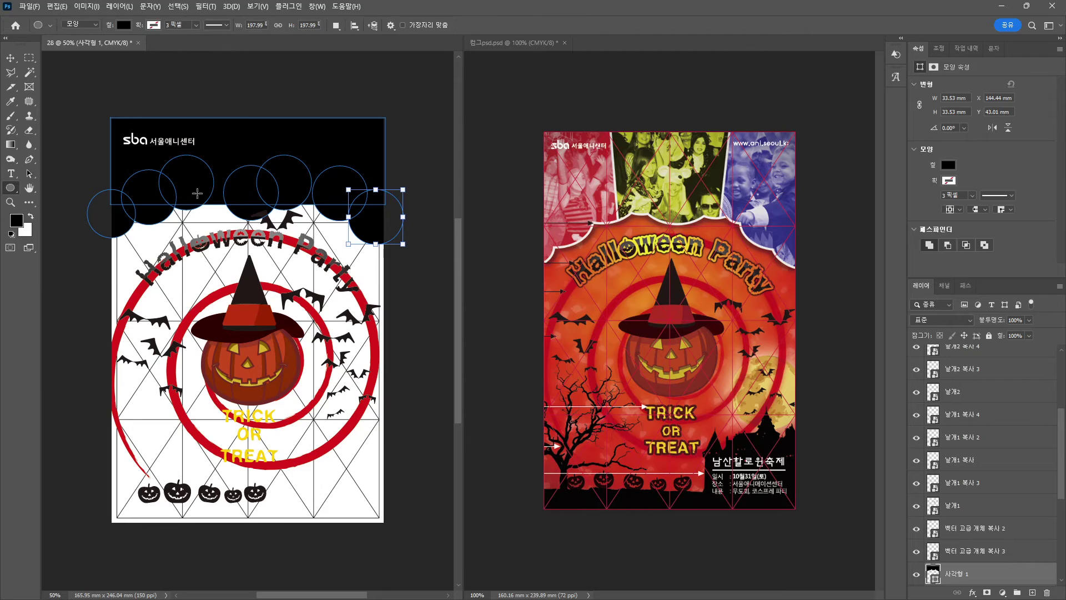
{"action": "left_click_drag", "start_coordinate": [198, 190], "coordinate": [215, 204]}
{"action": "left_click", "coordinate": [29, 173]}
{"action": "left_click", "coordinate": [77, 174]}
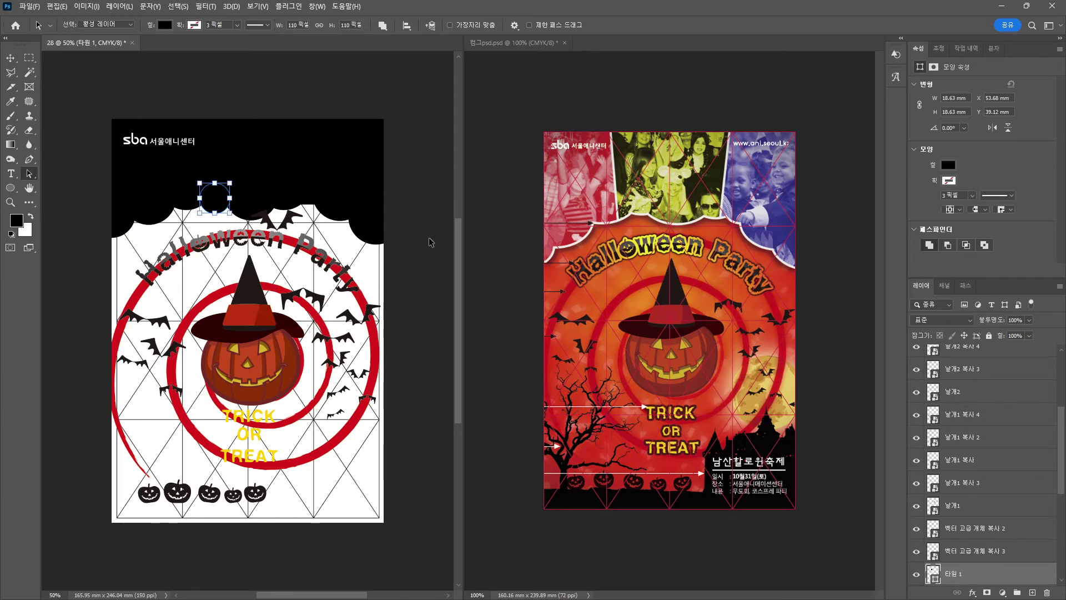
{"action": "scroll", "coordinate": [1026, 573], "scroll_direction": "down", "scroll_amount": 4}
{"action": "left_click", "coordinate": [962, 508], "text": "shift"}
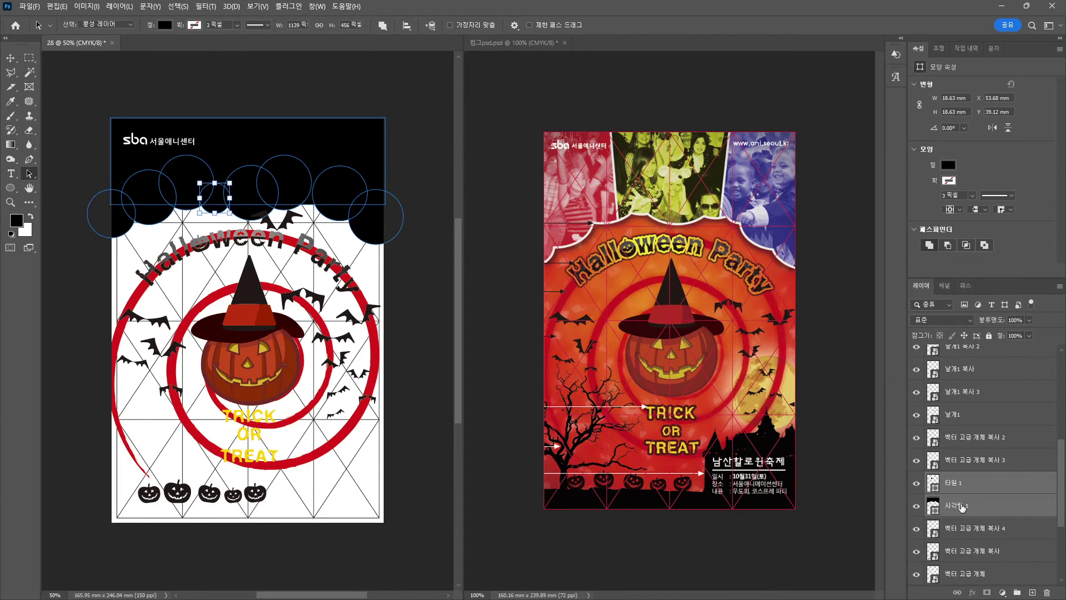
{"action": "key", "text": "ctrl+e"}
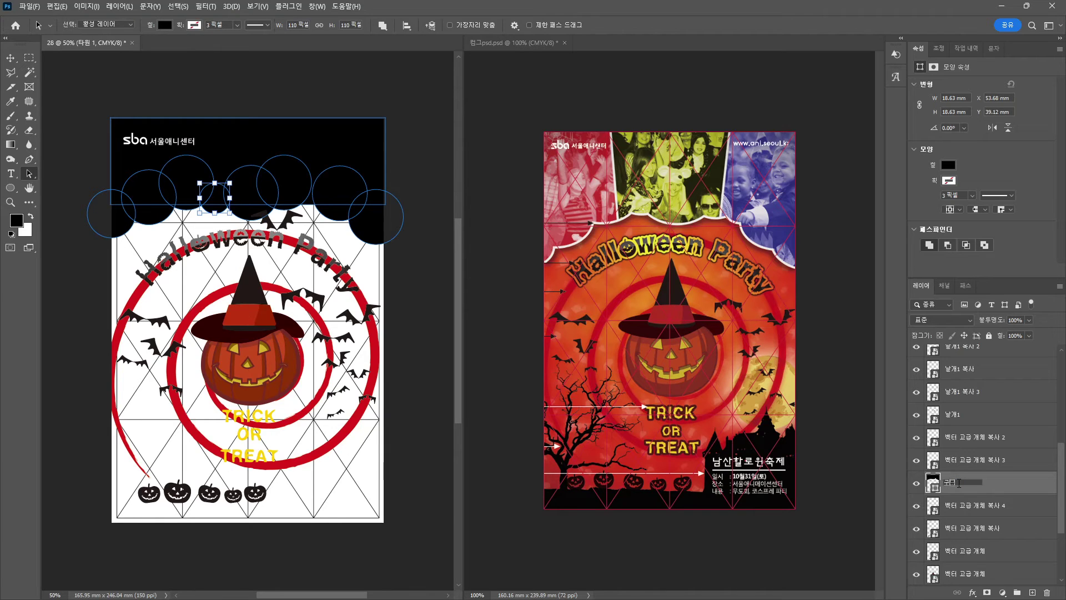
- Rename the merged cloud shape layer to 구름모양
{"action": "left_click", "coordinate": [959, 483]}
{"action": "type", "text": "구름모양"}
{"action": "key", "text": "Return"}
- Apply a drop shadow at 78% opacity to the 구름모양 layer
{"action": "left_click", "coordinate": [10, 63]}
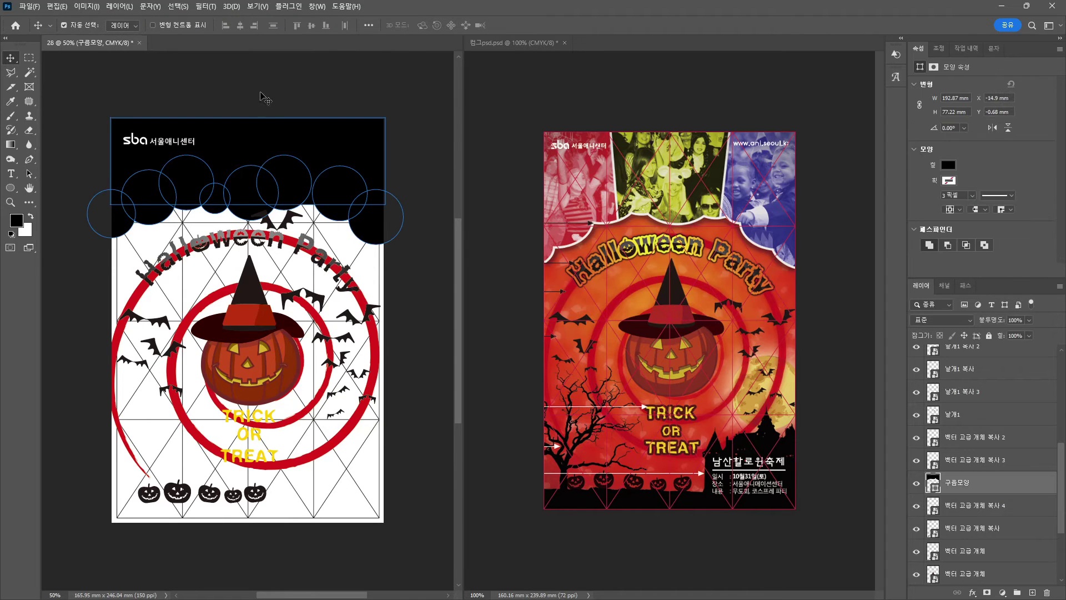
{"action": "left_click", "coordinate": [973, 593]}
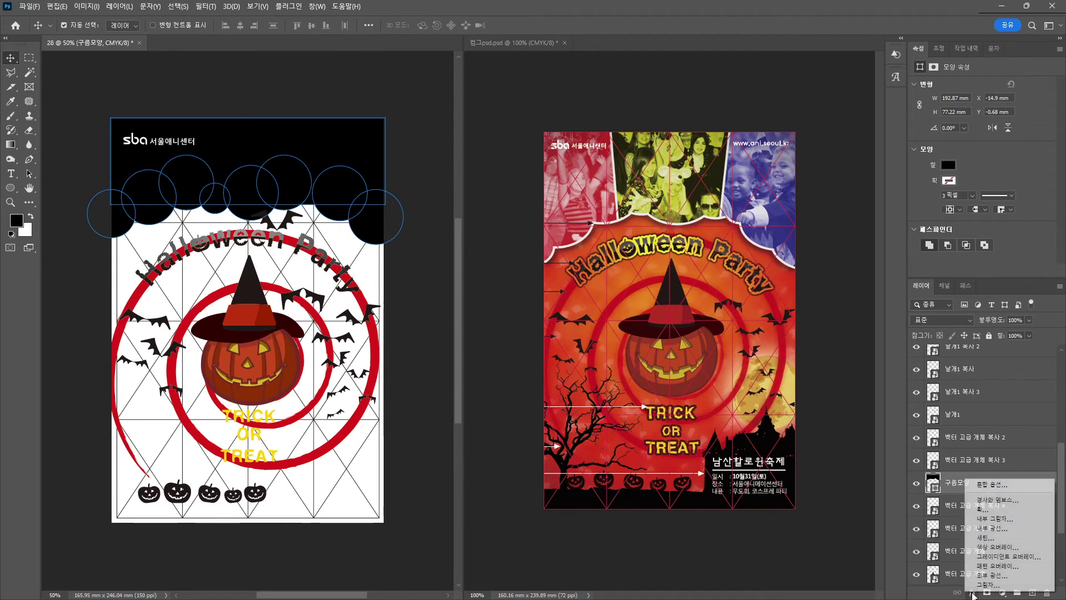
{"action": "left_click", "coordinate": [991, 586]}
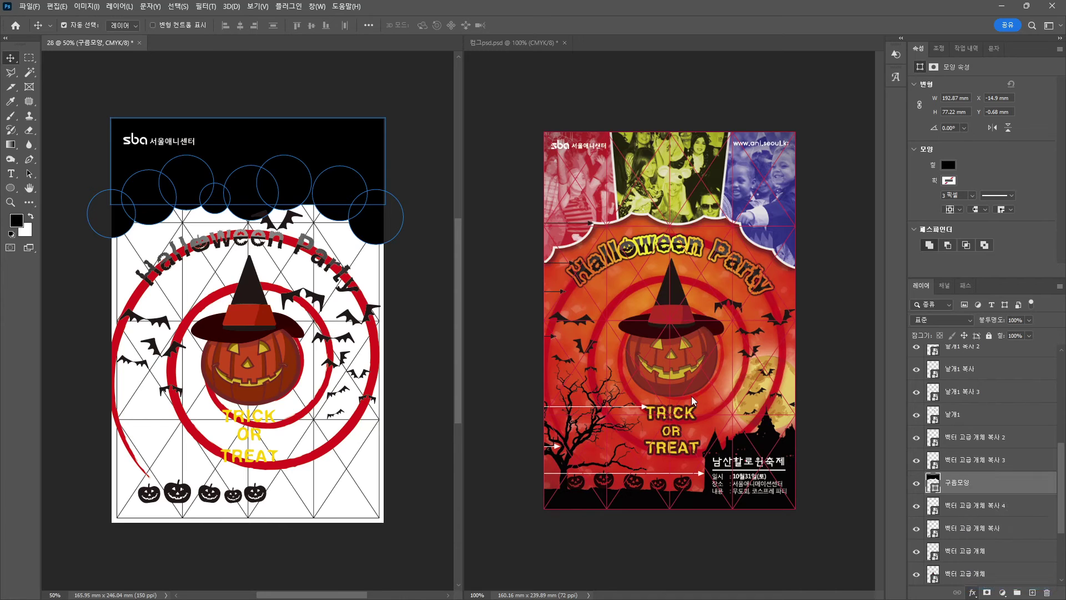
{"action": "left_click_drag", "start_coordinate": [561, 107], "coordinate": [460, 307]}
{"action": "left_click_drag", "start_coordinate": [438, 380], "coordinate": [443, 378]}
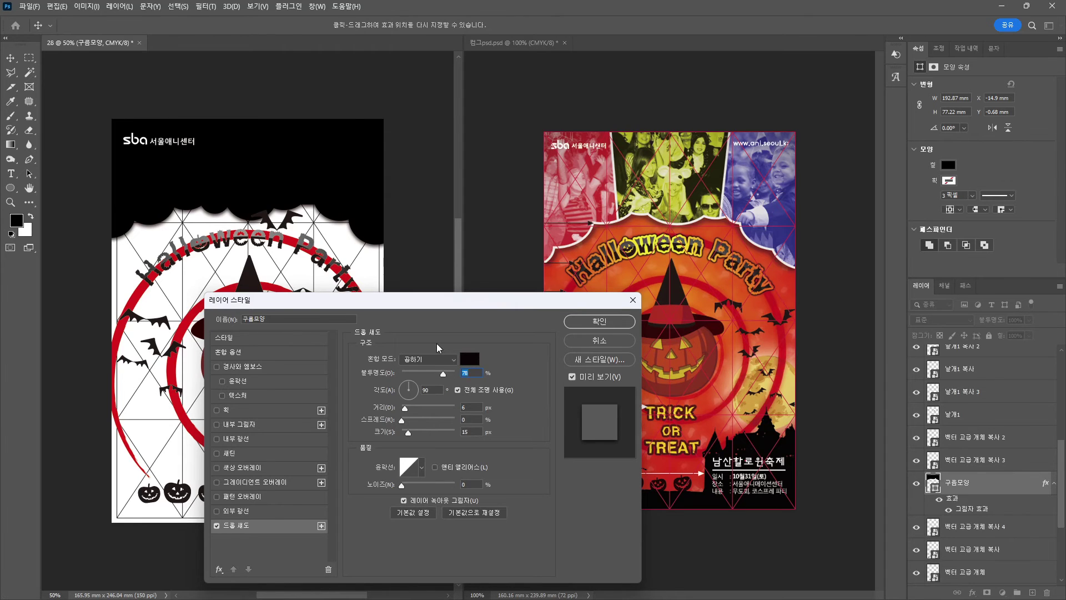
{"action": "key", "text": "Return"}
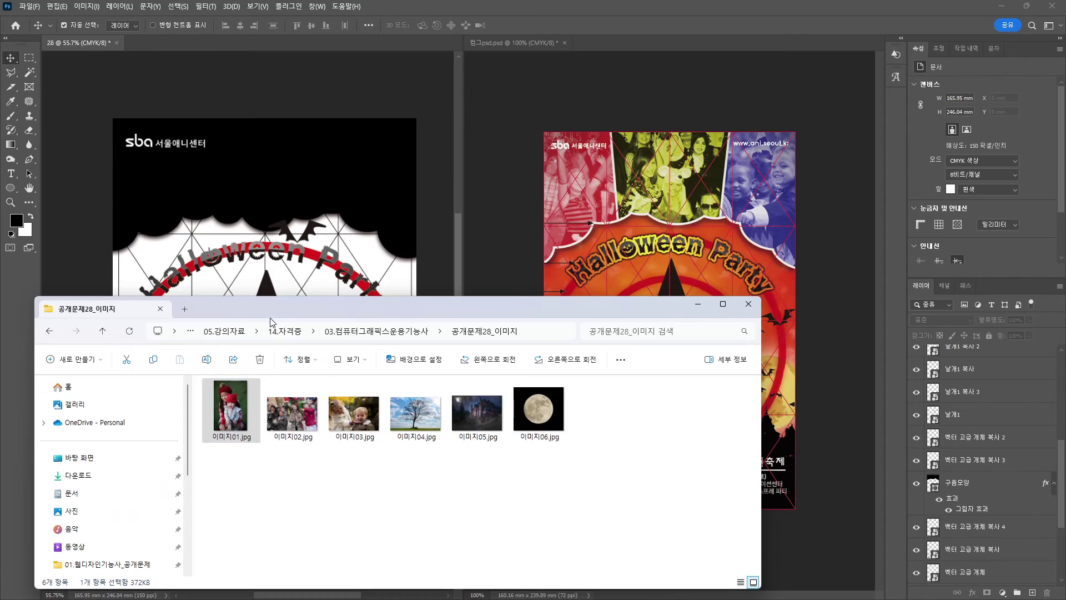
- Place 이미지01.jpg from the image folder into document 28, directly above the 구름모양 layer
{"action": "left_click_drag", "start_coordinate": [230, 408], "coordinate": [214, 428]}
{"action": "left_click", "coordinate": [976, 481]}
{"action": "left_click", "coordinate": [973, 487]}
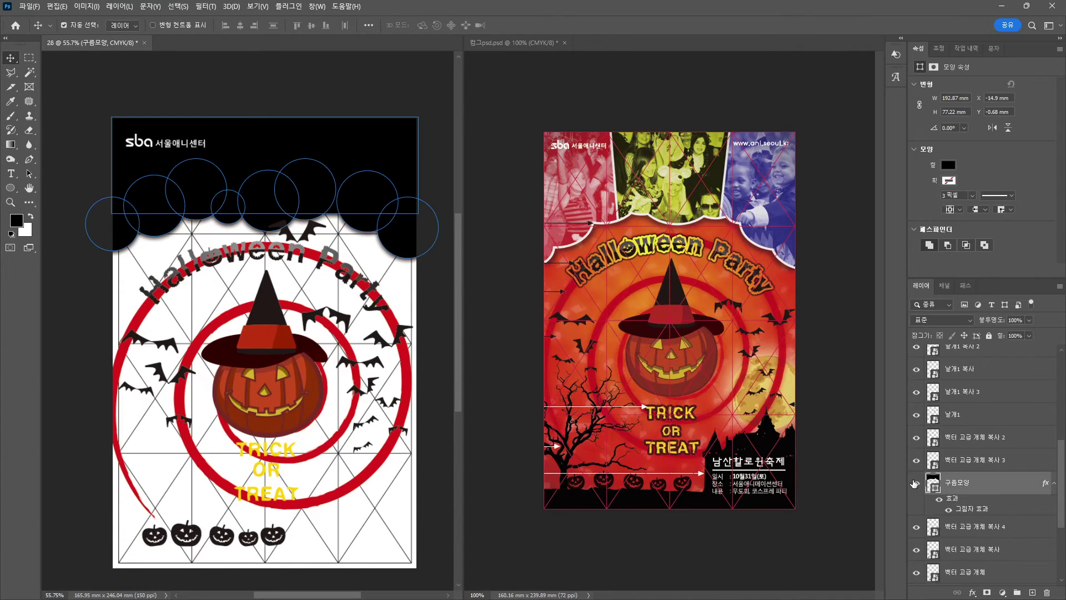
{"action": "key", "text": "alt+Tab"}
{"action": "left_click_drag", "start_coordinate": [226, 404], "coordinate": [161, 204]}
- Scale 이미지01 to about 13.87%, rotate it about -6.89°, and position it over the page's upper-left corner
{"action": "left_click_drag", "start_coordinate": [314, 352], "coordinate": [278, 311]}
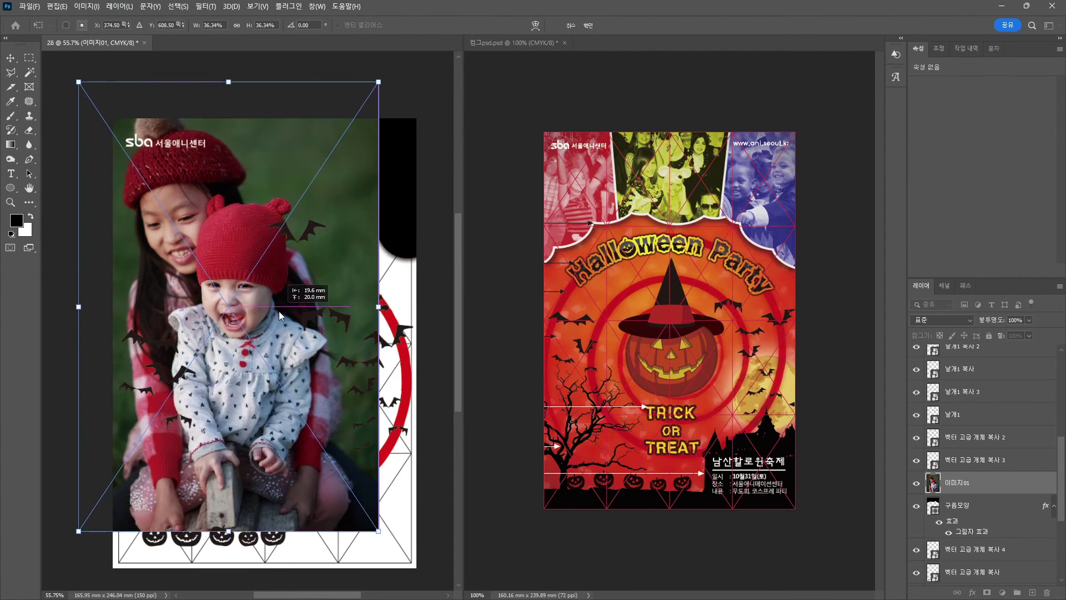
{"action": "left_click_drag", "start_coordinate": [382, 81], "coordinate": [325, 204]}
{"action": "left_click_drag", "start_coordinate": [222, 261], "coordinate": [150, 150]}
{"action": "left_click_drag", "start_coordinate": [234, 73], "coordinate": [215, 85]}
{"action": "left_click_drag", "start_coordinate": [174, 197], "coordinate": [176, 190]}
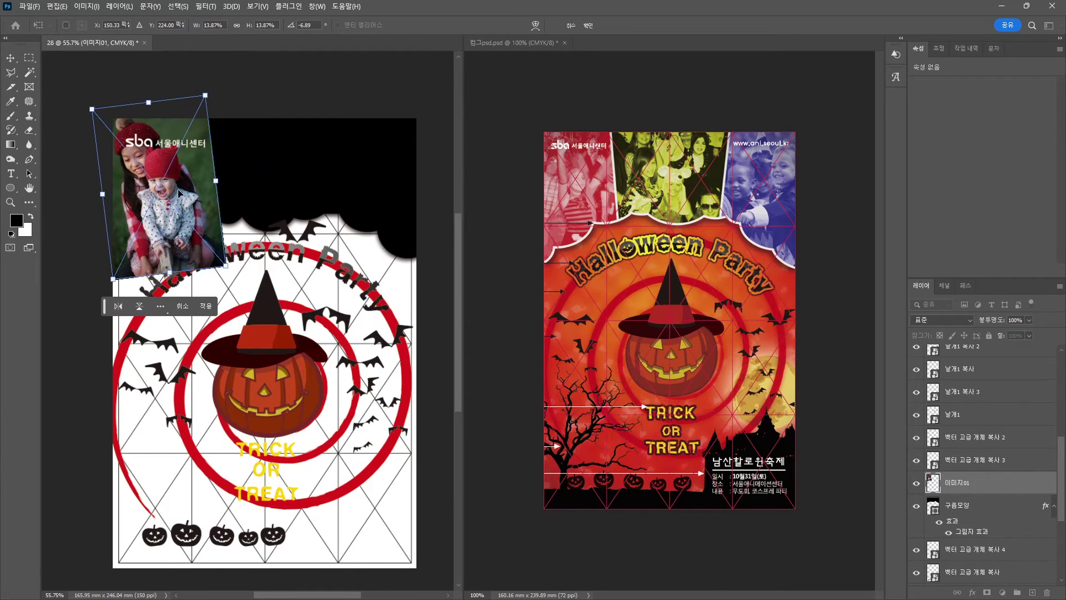
{"action": "key", "text": "Return"}
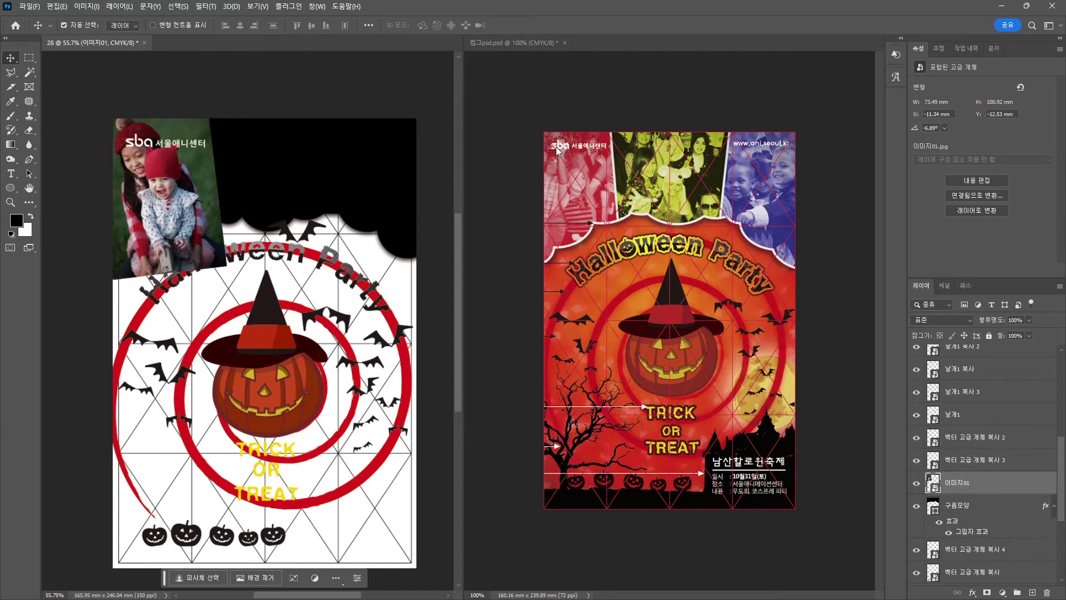
- Colorize 이미지01 red using Hue/Saturation, raising the saturation and adjusting the lightness
{"action": "left_click", "coordinate": [87, 6]}
{"action": "mouse_move", "coordinate": [176, 38]}
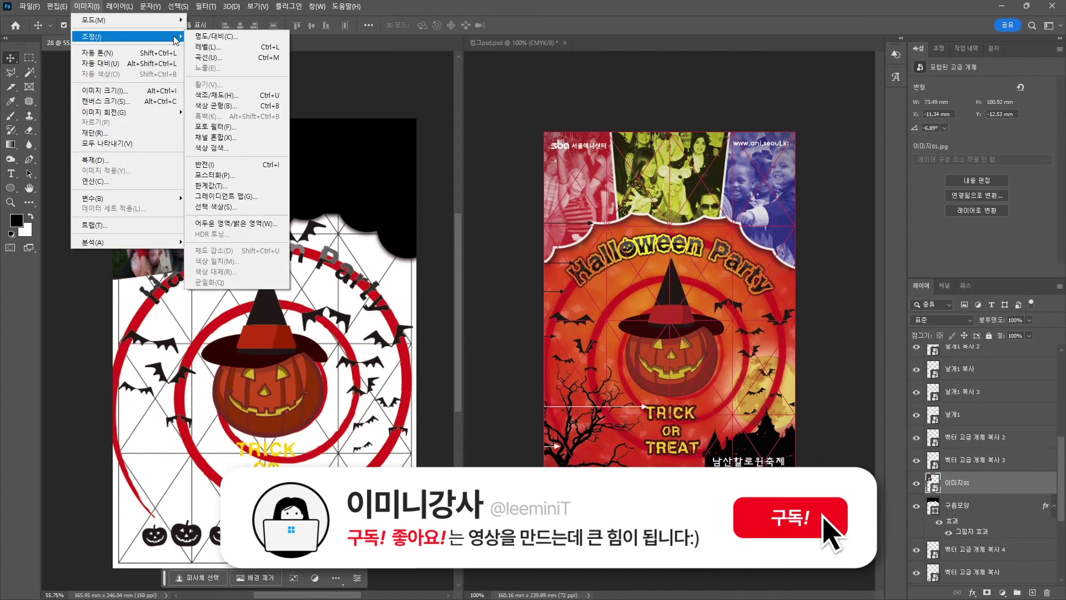
{"action": "left_click", "coordinate": [217, 95]}
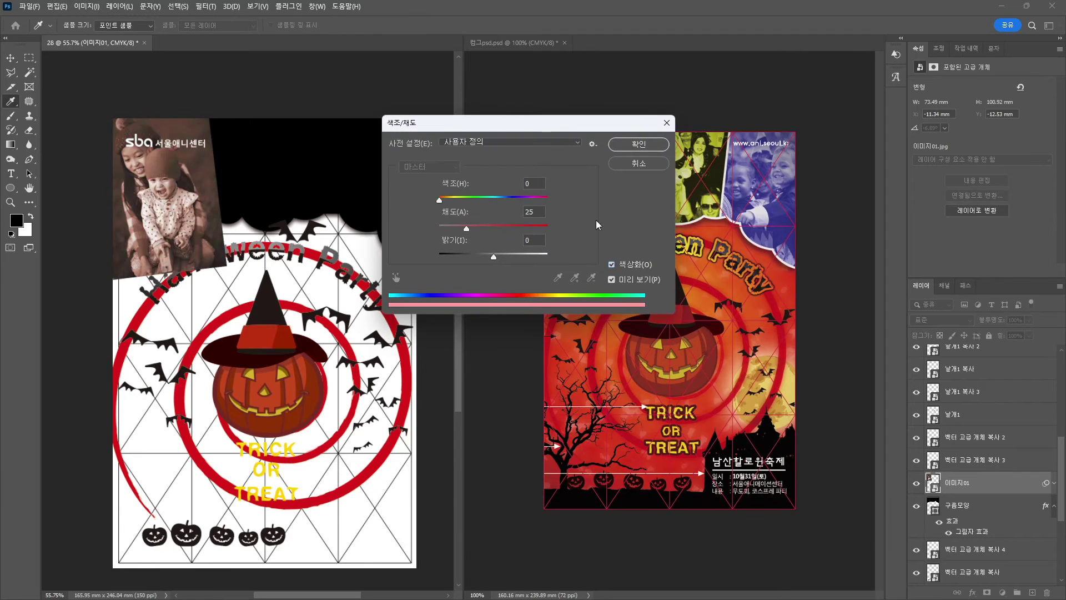
{"action": "left_click_drag", "start_coordinate": [507, 121], "coordinate": [348, 190]}
{"action": "left_click_drag", "start_coordinate": [306, 320], "coordinate": [367, 316]}
{"action": "mouse_move", "coordinate": [351, 343]}
{"action": "left_mouse_down"}
{"action": "mouse_move", "coordinate": [365, 344]}
{"action": "mouse_move", "coordinate": [352, 348]}
{"action": "left_mouse_up"}
{"action": "left_click", "coordinate": [479, 231]}
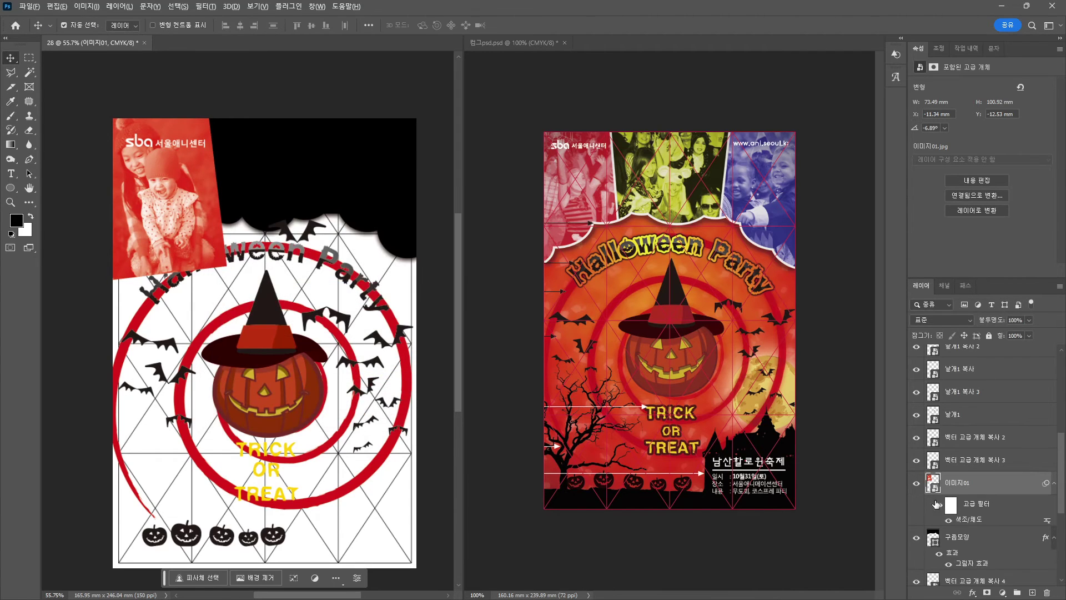
- Clip 이미지01 to the 구름모양 layer, then nudge it toward the page's left edge and rotate it to about -1.91°
{"action": "left_click", "coordinate": [939, 521], "text": "alt"}
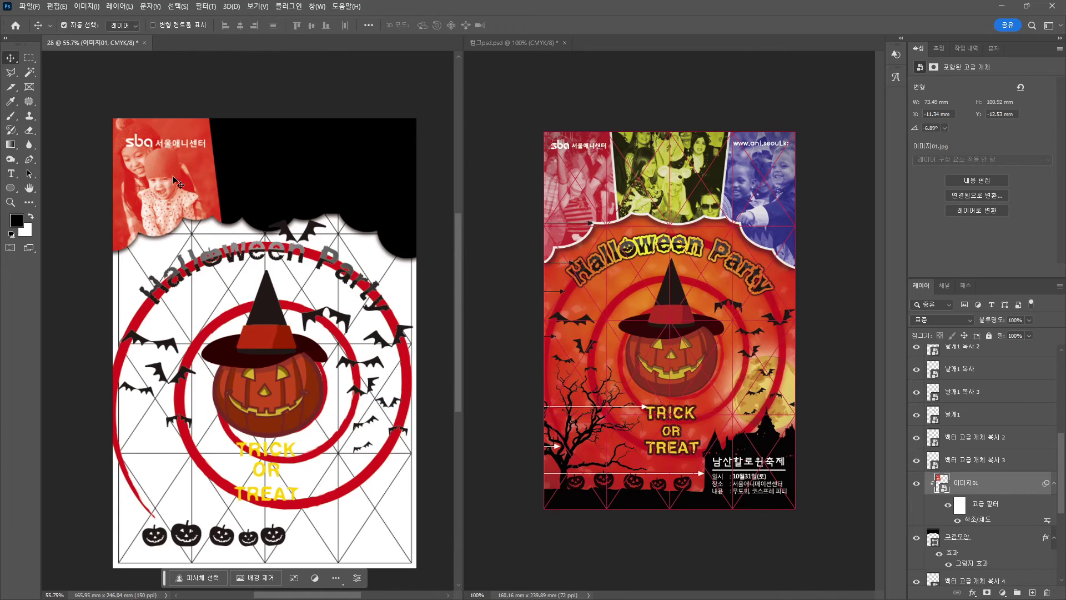
{"action": "left_click_drag", "start_coordinate": [175, 178], "coordinate": [169, 178]}
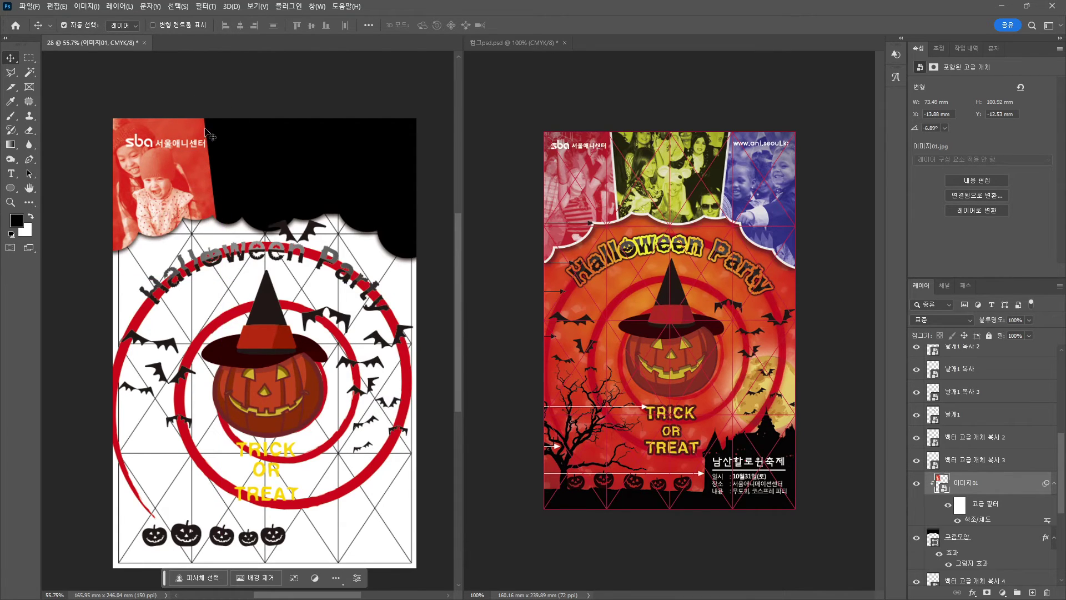
{"action": "key", "text": "ctrl+t"}
{"action": "left_click", "coordinate": [531, 233]}
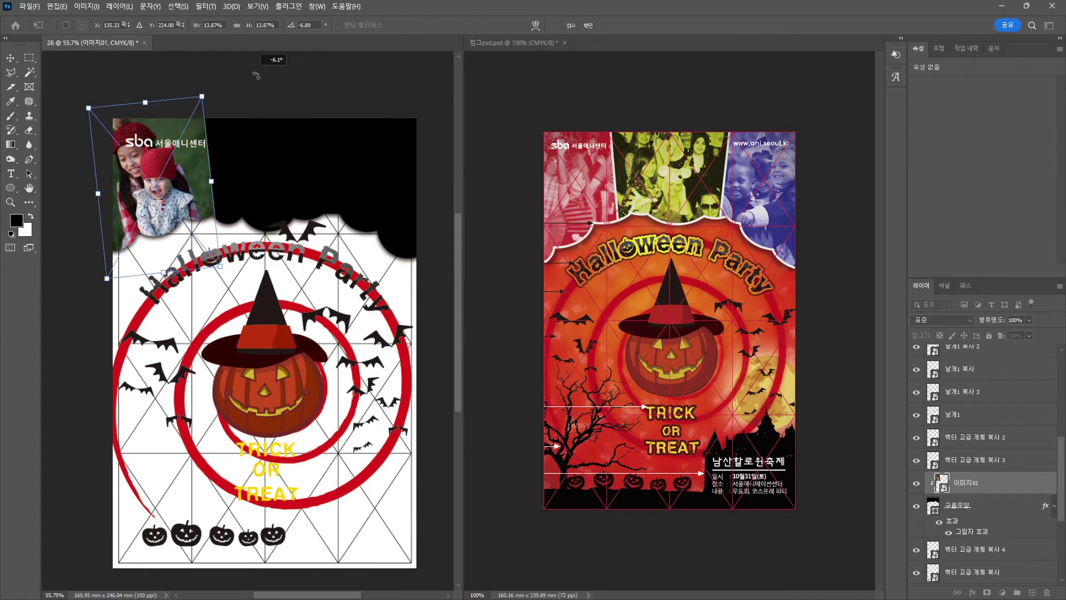
{"action": "left_click_drag", "start_coordinate": [268, 64], "coordinate": [263, 73]}
{"action": "key", "text": "Return"}
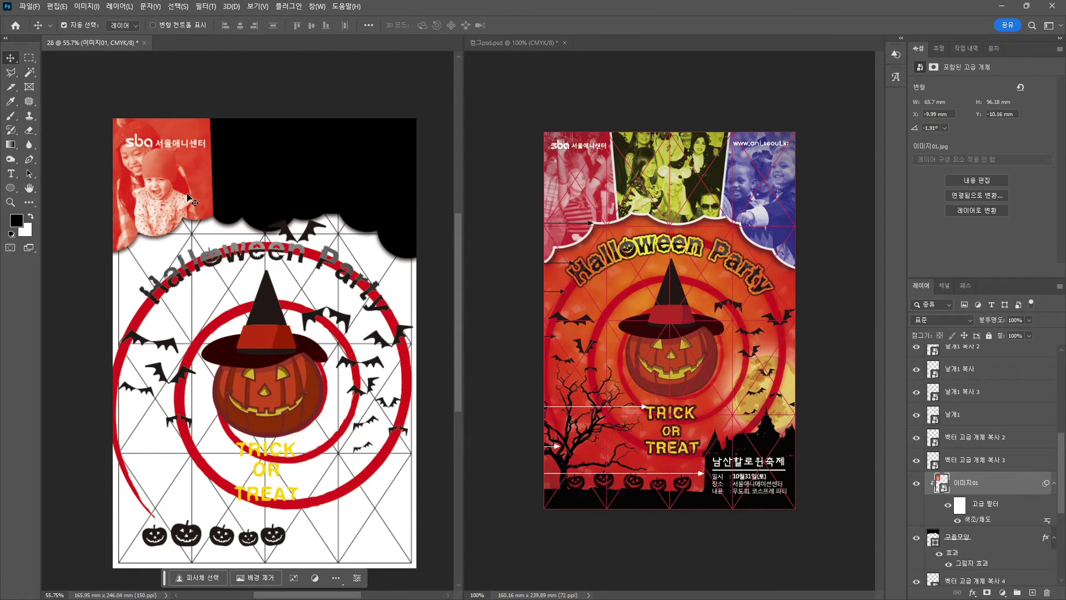
- Place 이미지02.jpg from the image folder into document 28, directly above the 구름모양 layer
{"action": "left_click", "coordinate": [264, 185]}
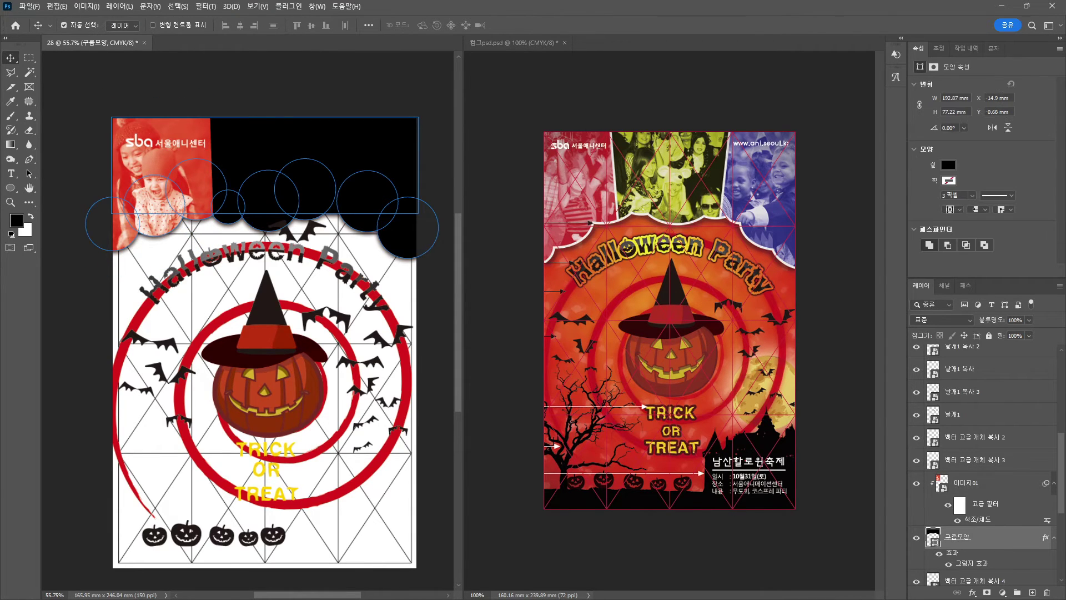
{"action": "key", "text": "alt+Tab"}
{"action": "left_click", "coordinate": [293, 411]}
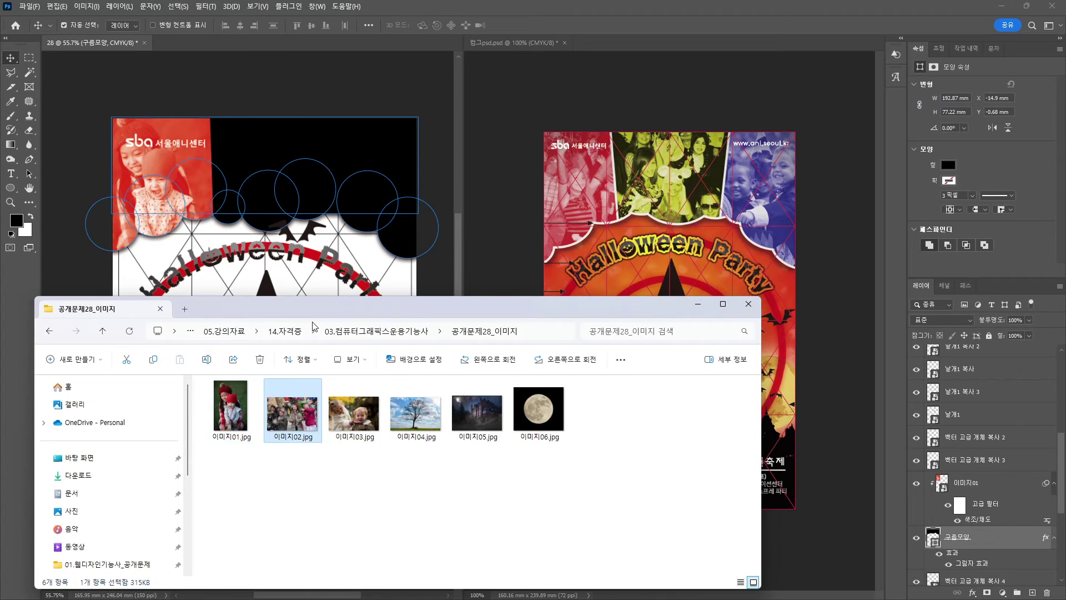
{"action": "left_click_drag", "start_coordinate": [293, 411], "coordinate": [267, 165]}
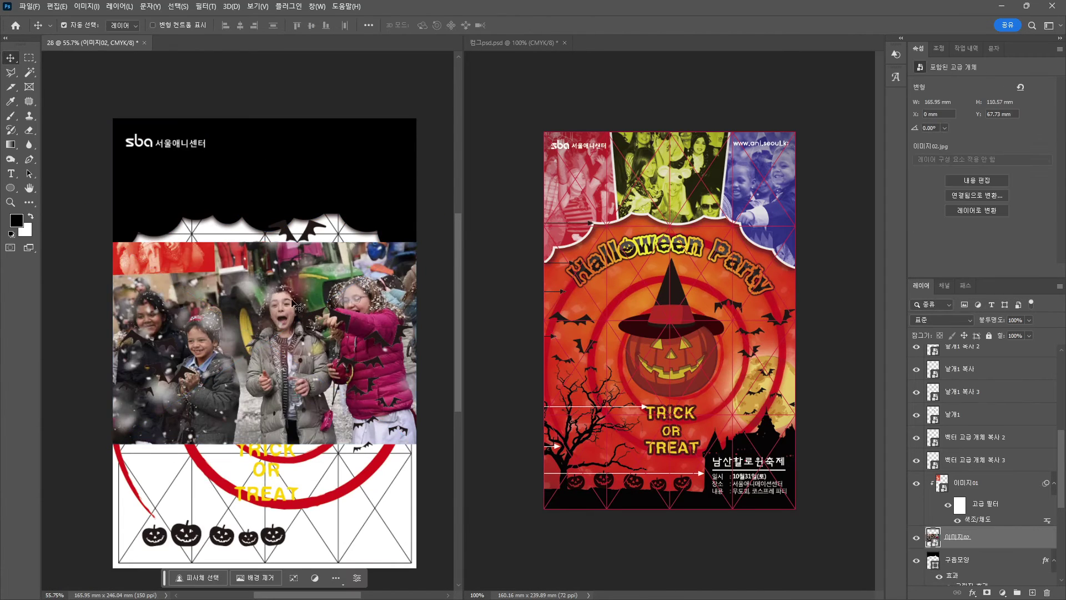
- Clip 이미지02 to the 구름모양 layer and position it at about X -4.74 mm, Y -14.73 mm
{"action": "left_click_drag", "start_coordinate": [319, 298], "coordinate": [322, 200]}
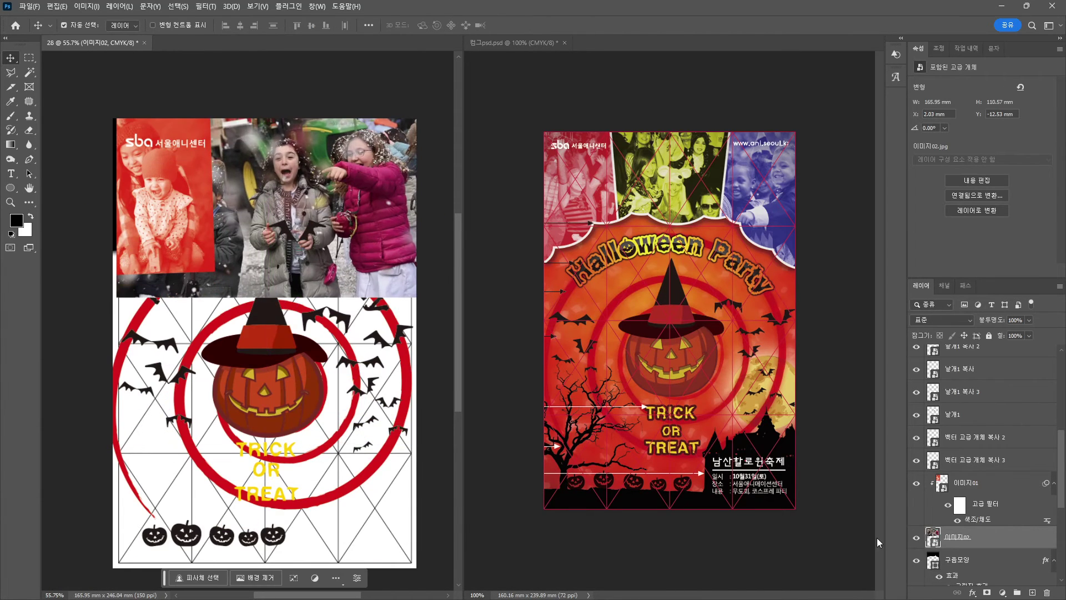
{"action": "left_click", "coordinate": [943, 547], "text": "alt"}
{"action": "left_click_drag", "start_coordinate": [278, 190], "coordinate": [262, 163]}
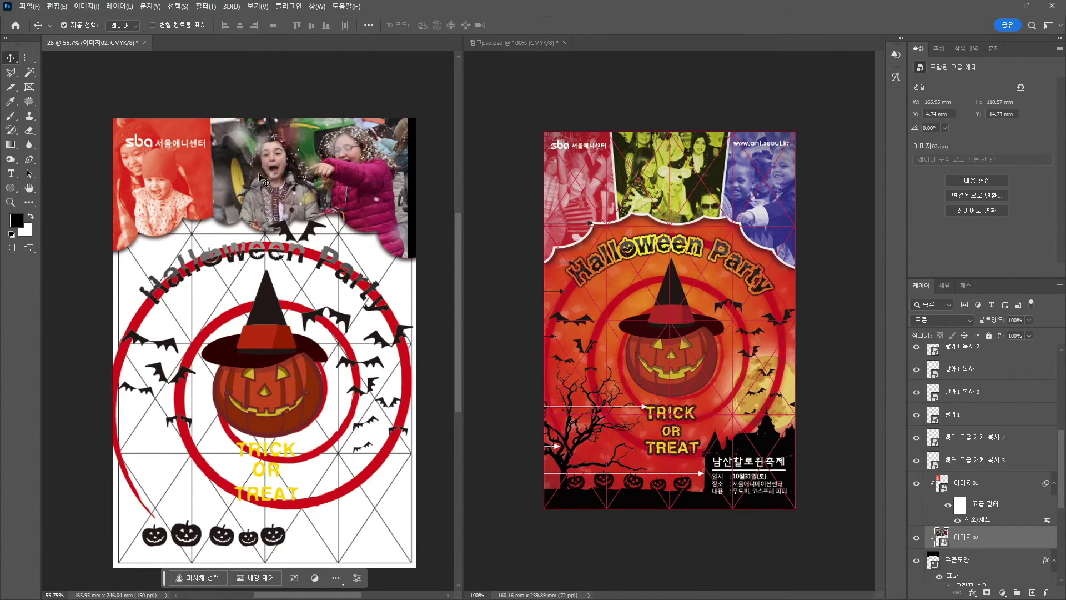
- Open the Hue/Saturation adjustment for 이미지02
{"action": "left_click", "coordinate": [87, 6]}
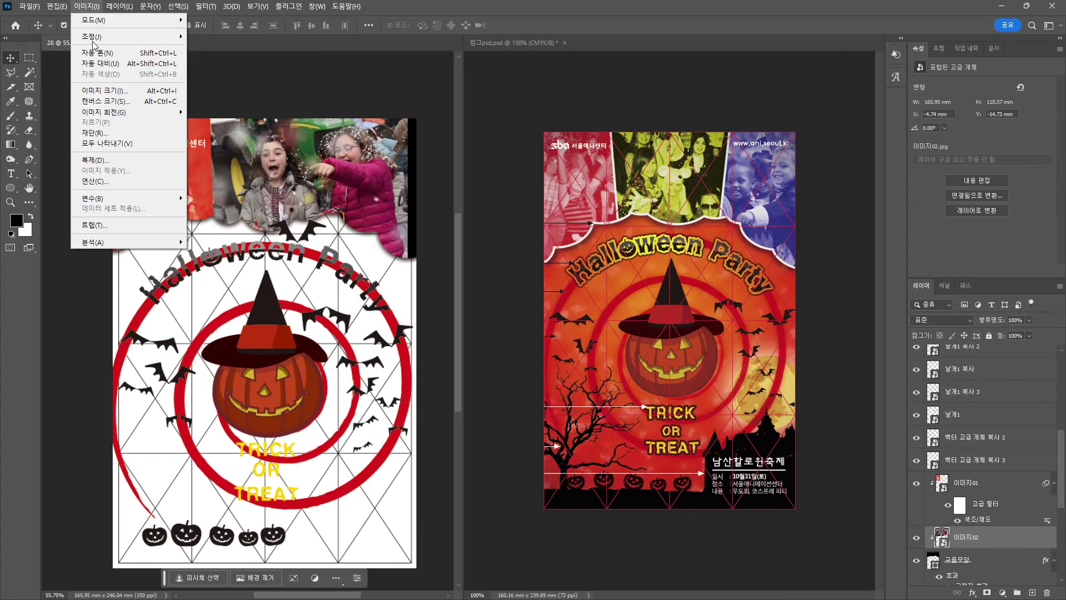
{"action": "mouse_move", "coordinate": [128, 36]}
{"action": "left_click", "coordinate": [228, 95]}
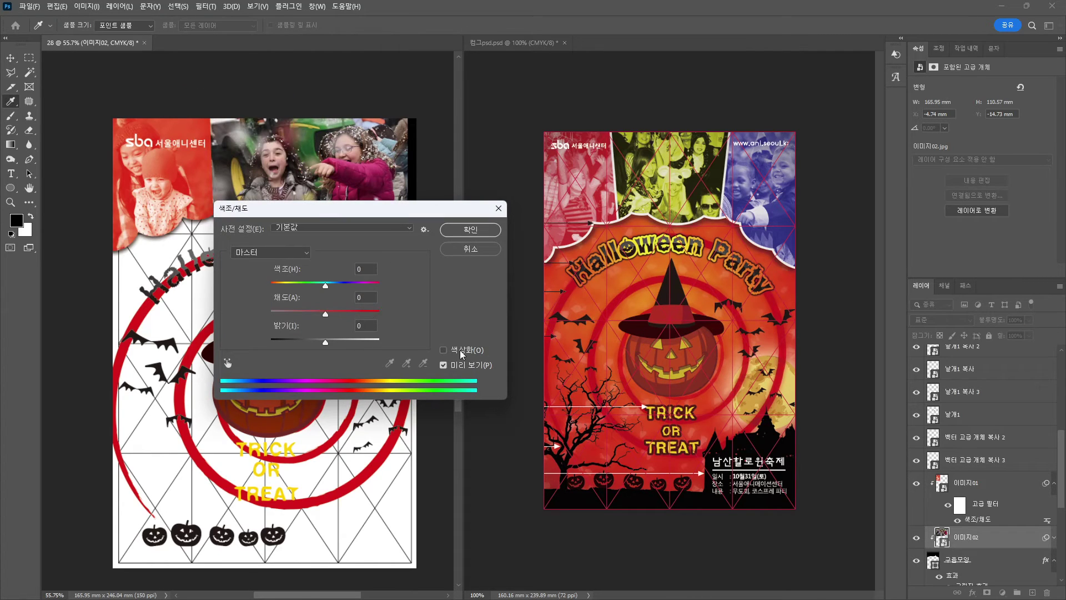
- Colorize the 이미지02 photo with Hue/Saturation, using hue 64 and saturation 43
{"action": "left_click", "coordinate": [460, 350]}
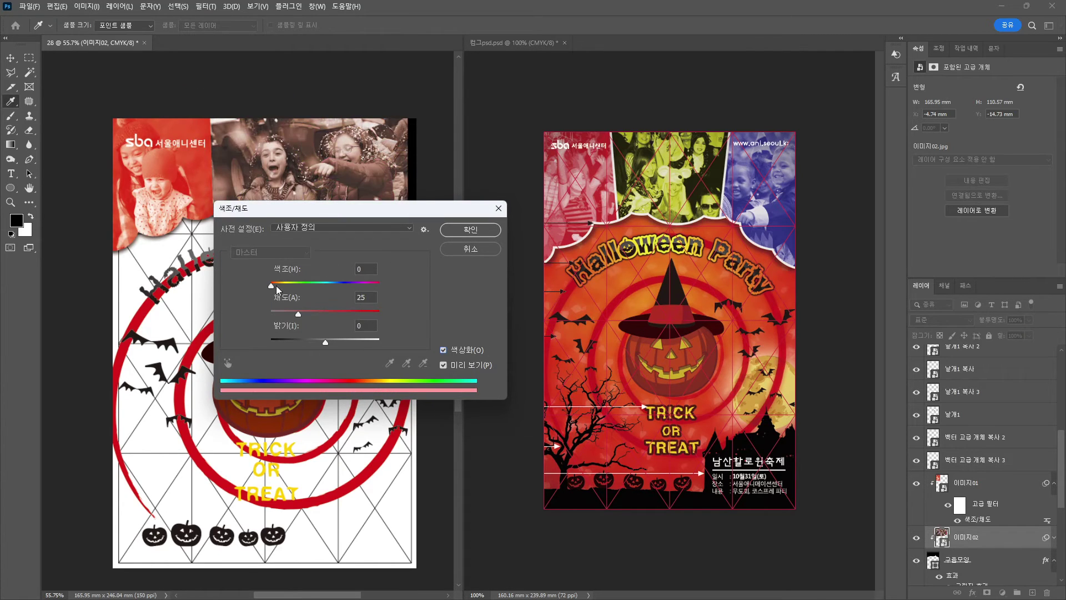
{"action": "left_click_drag", "start_coordinate": [276, 289], "coordinate": [318, 315]}
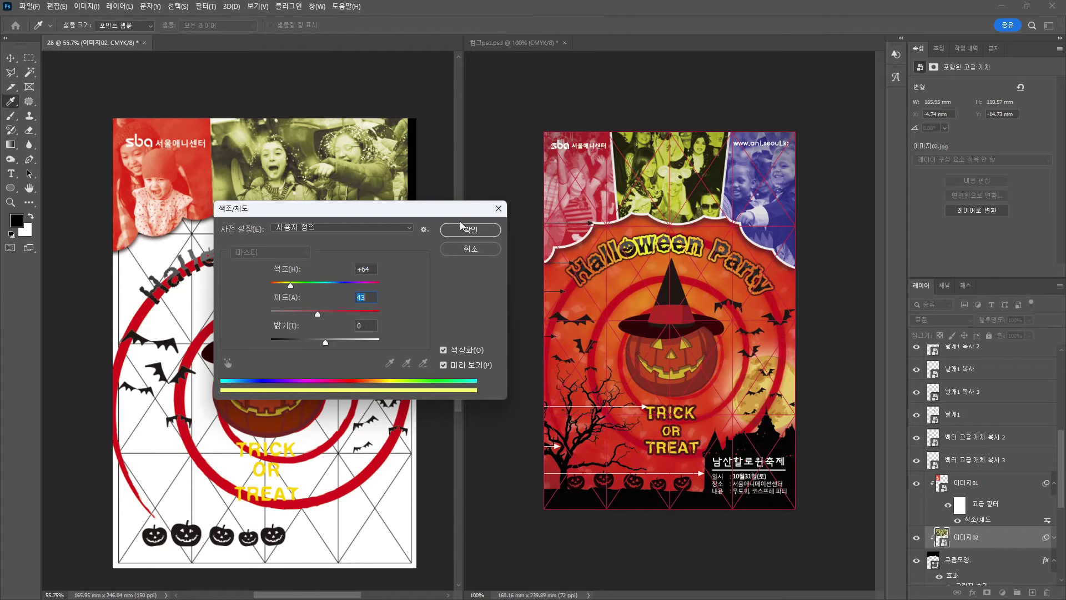
{"action": "left_click", "coordinate": [469, 232]}
- Scale the 이미지02 photo down to about 112 × 75 mm and shift it right, beside the red photo
{"action": "key", "text": "ctrl+t"}
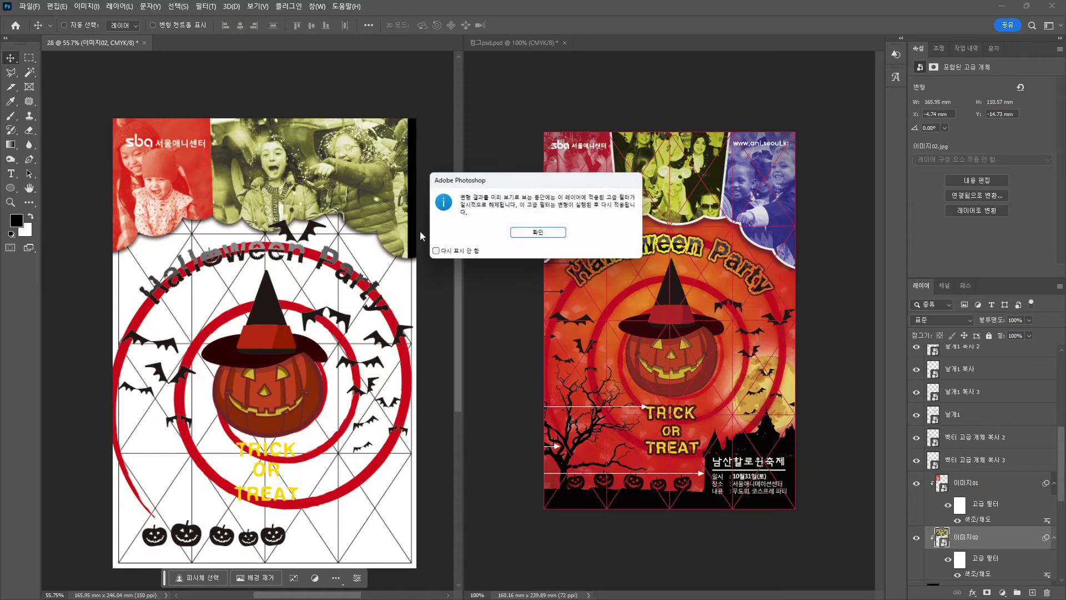
{"action": "key", "text": "Return"}
{"action": "left_click_drag", "start_coordinate": [407, 91], "coordinate": [358, 123]}
{"action": "left_click_drag", "start_coordinate": [278, 184], "coordinate": [326, 185]}
{"action": "key", "text": "Return"}
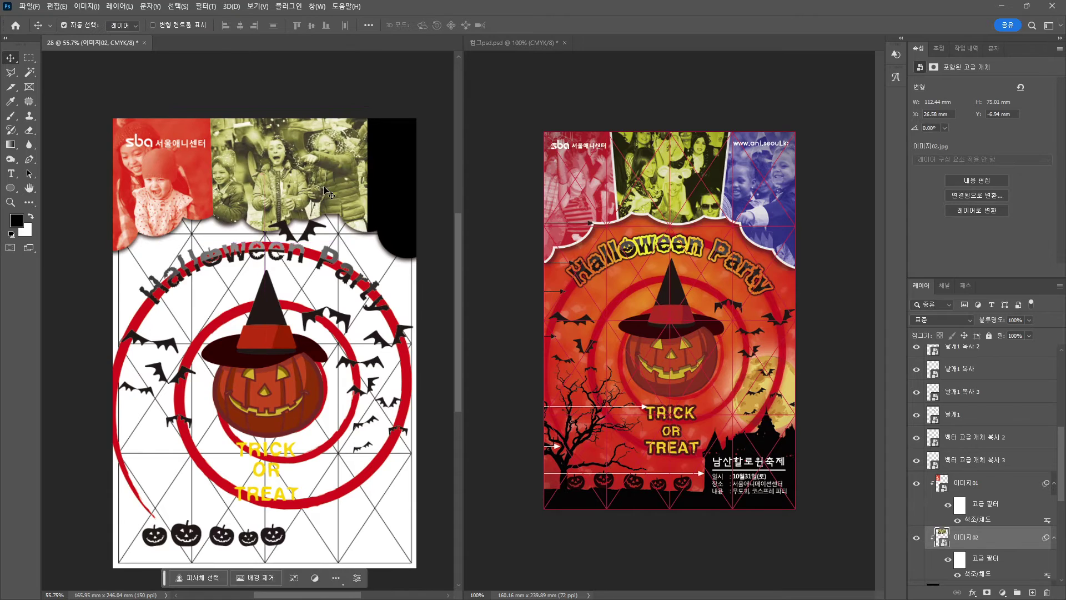
- Place 이미지03.jpg over the poster's upper-right area and clip it to the cloud shape
{"action": "key", "text": "alt+Tab"}
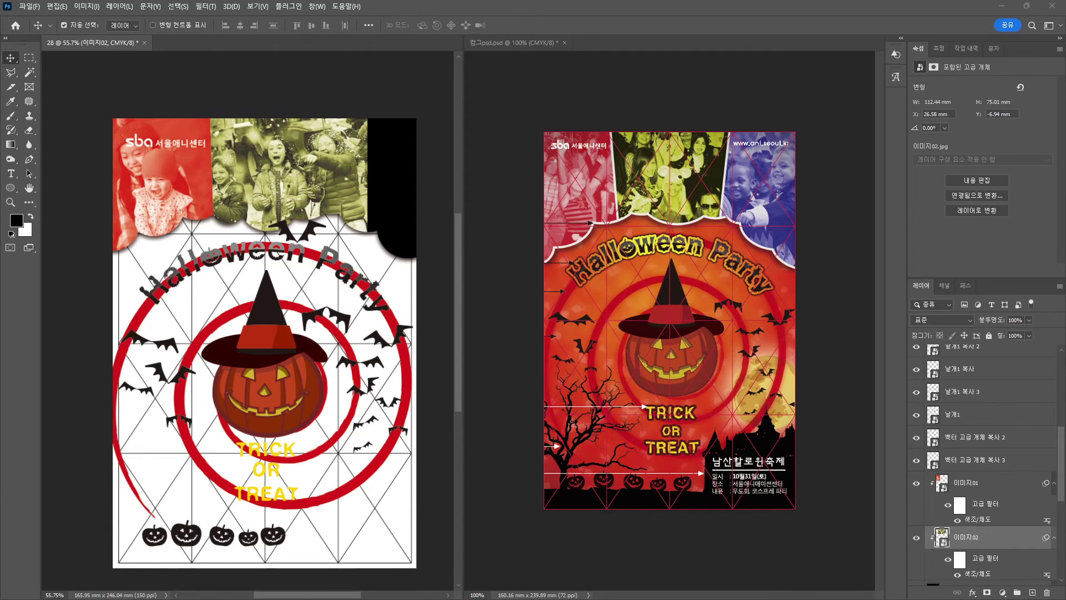
{"action": "left_click_drag", "start_coordinate": [354, 417], "coordinate": [390, 176]}
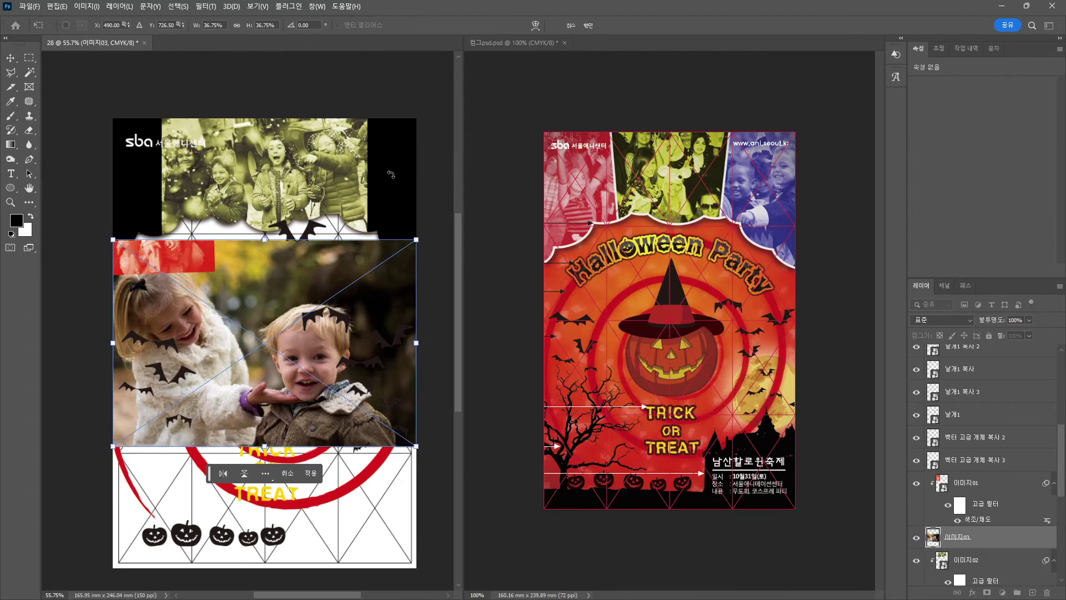
{"action": "key", "text": "Return"}
{"action": "left_click_drag", "start_coordinate": [251, 371], "coordinate": [354, 232]}
{"action": "scroll", "coordinate": [977, 489], "scroll_direction": "down", "scroll_amount": 1}
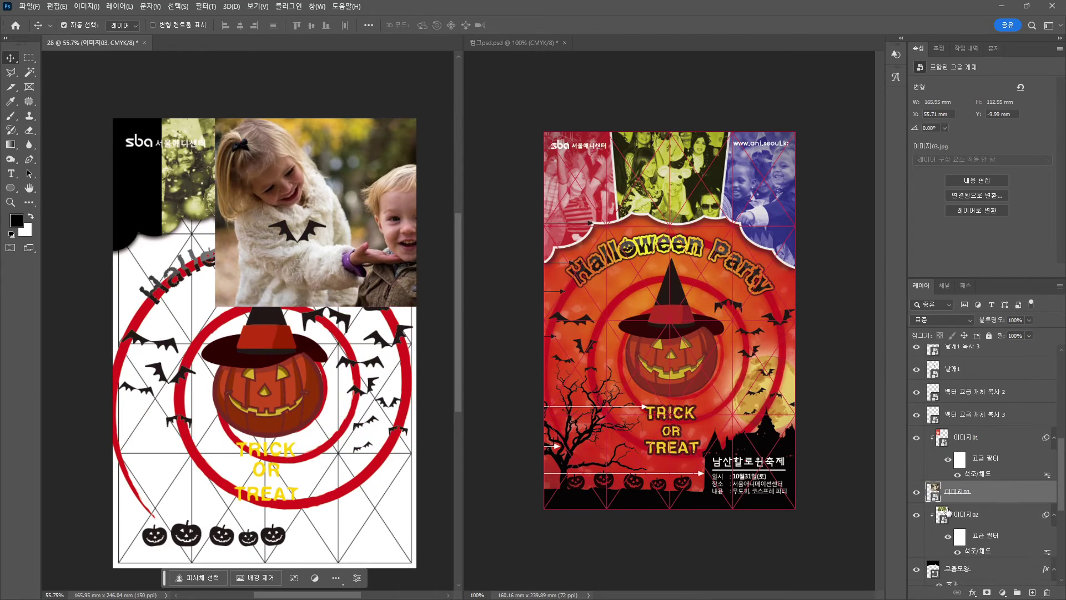
{"action": "left_click", "coordinate": [954, 488], "text": "alt"}
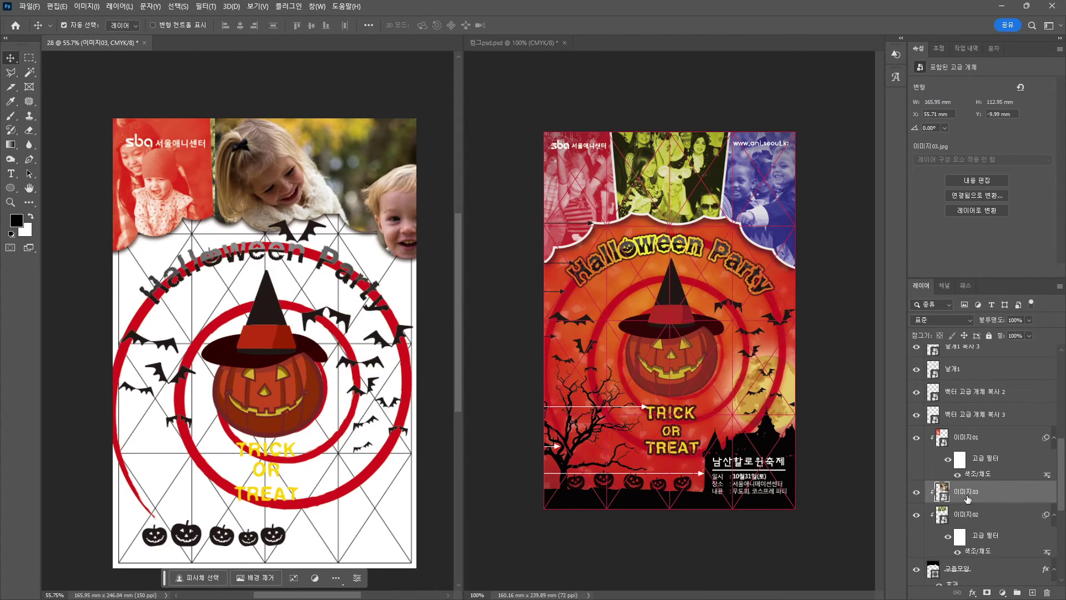
- Scale 이미지03 to about 25.15% and position it so both children show in the cloud's right part
{"action": "key", "text": "ctrl+t"}
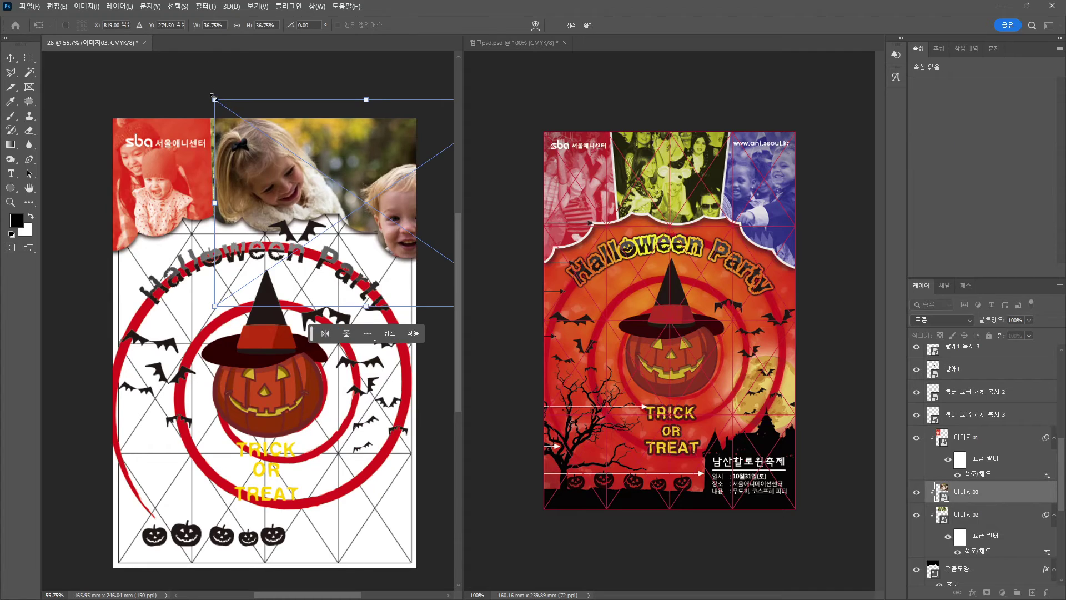
{"action": "left_click_drag", "start_coordinate": [213, 98], "coordinate": [338, 184]}
{"action": "left_click_drag", "start_coordinate": [444, 229], "coordinate": [414, 162]}
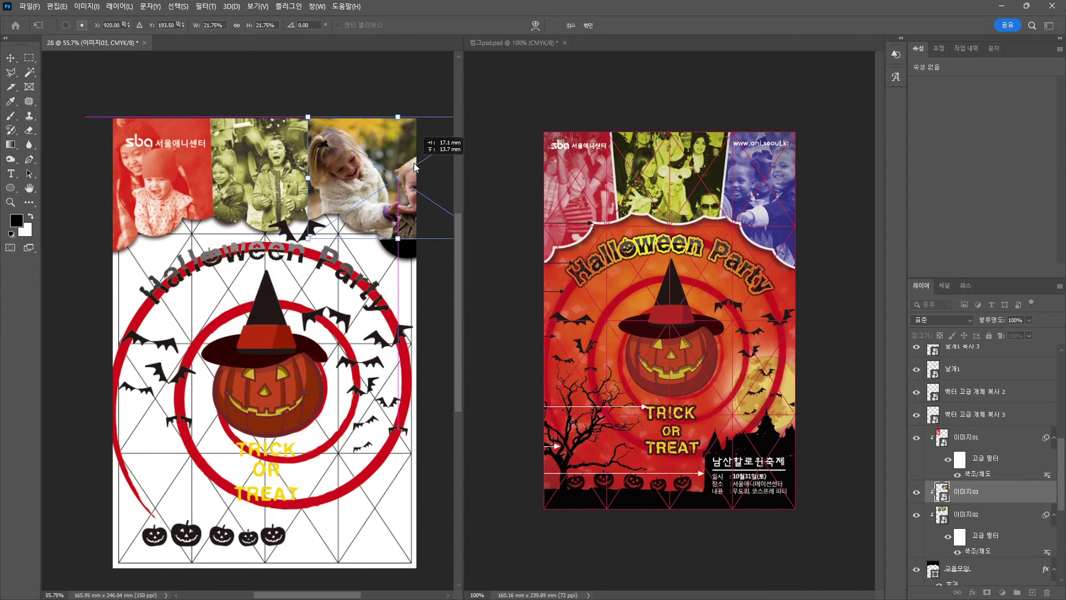
{"action": "left_click_drag", "start_coordinate": [318, 240], "coordinate": [335, 236]}
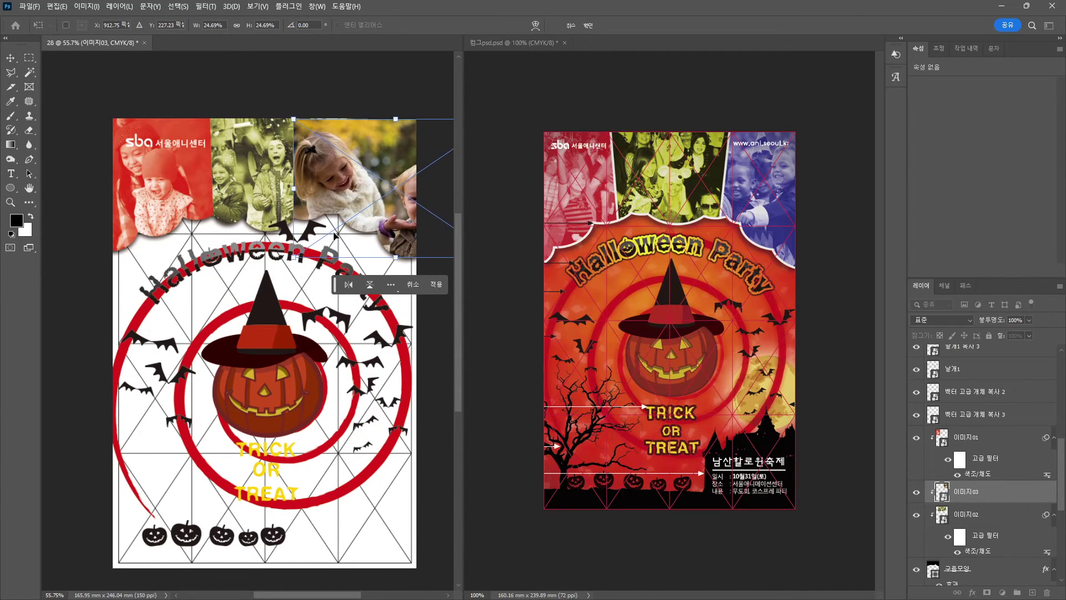
{"action": "left_click_drag", "start_coordinate": [404, 191], "coordinate": [382, 187]}
{"action": "left_click_drag", "start_coordinate": [273, 256], "coordinate": [271, 258]}
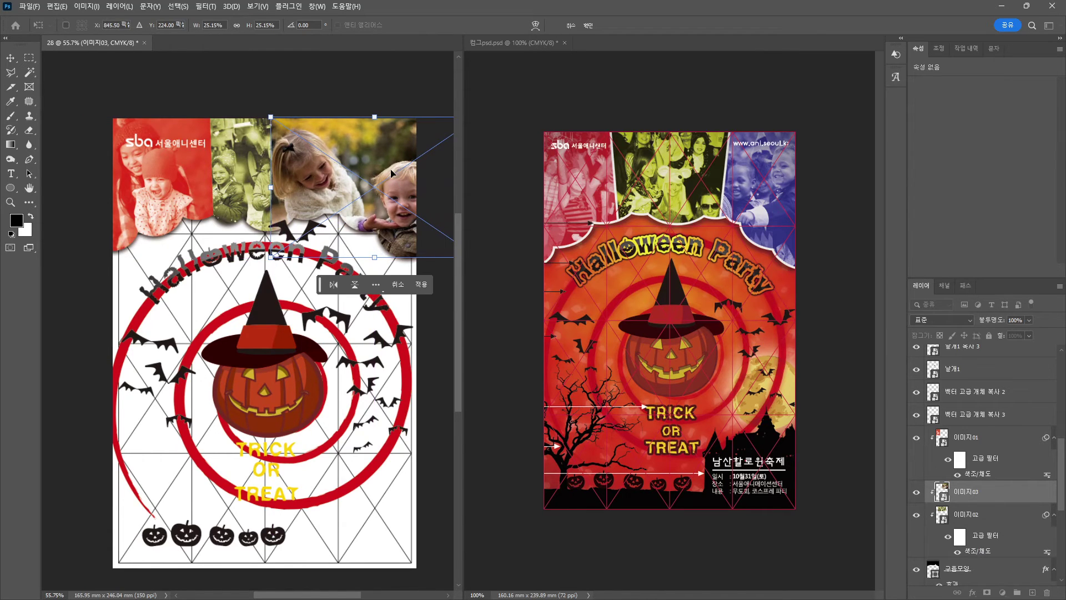
{"action": "key", "text": "Return"}
- Colorize the 이미지03 photo blue with Hue/Saturation, using hue 226 and saturation 37
{"action": "left_click", "coordinate": [87, 6]}
{"action": "mouse_move", "coordinate": [128, 37]}
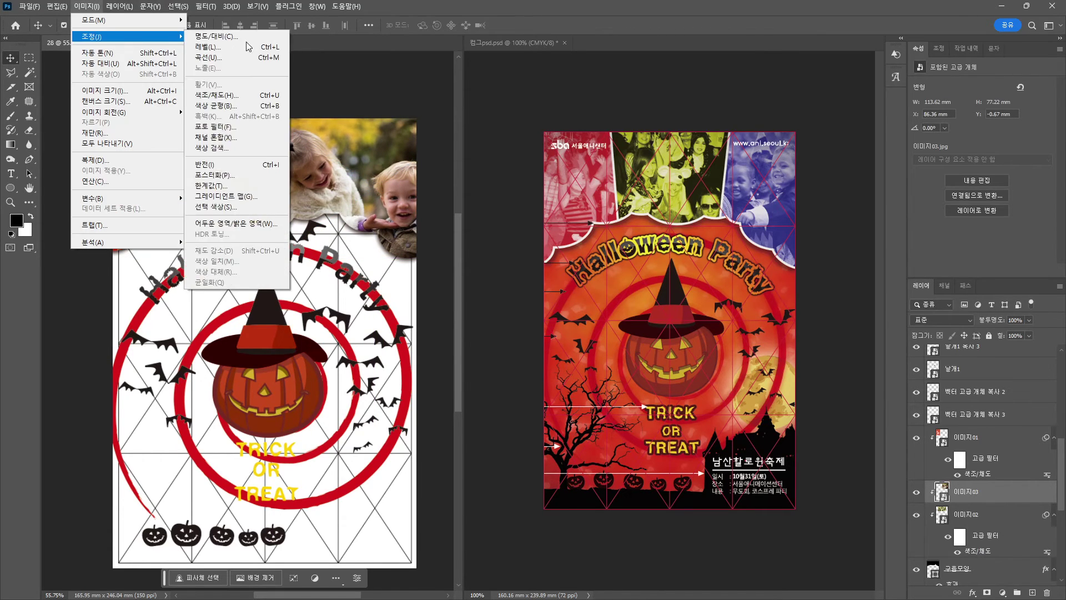
{"action": "left_click", "coordinate": [247, 95]}
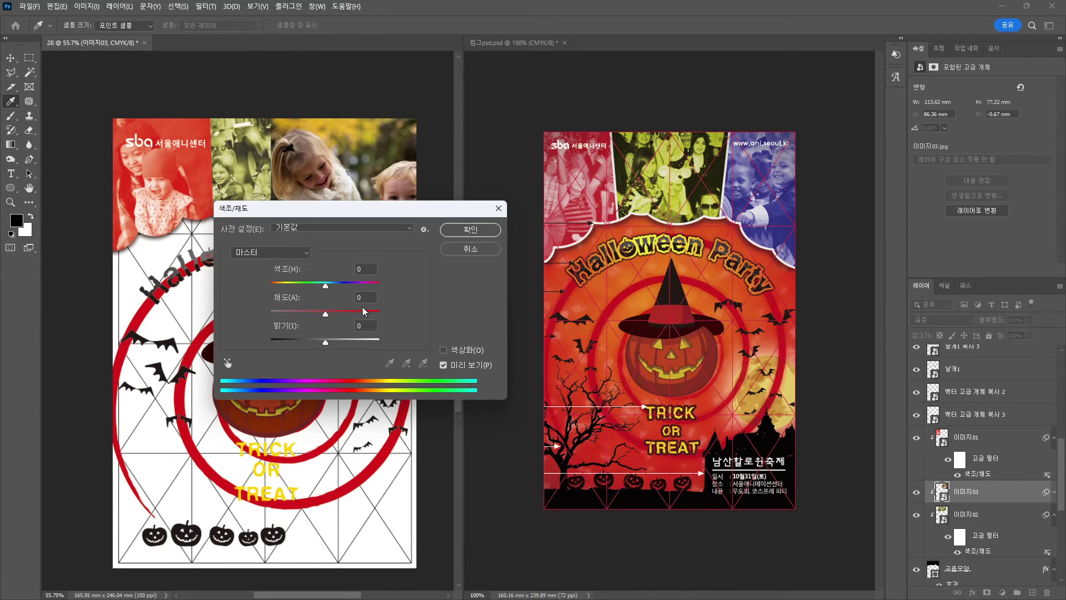
{"action": "left_click", "coordinate": [465, 350]}
{"action": "mouse_move", "coordinate": [331, 286]}
{"action": "left_mouse_down"}
{"action": "mouse_move", "coordinate": [347, 297]}
{"action": "mouse_move", "coordinate": [311, 315]}
{"action": "mouse_move", "coordinate": [340, 285]}
{"action": "left_mouse_up"}
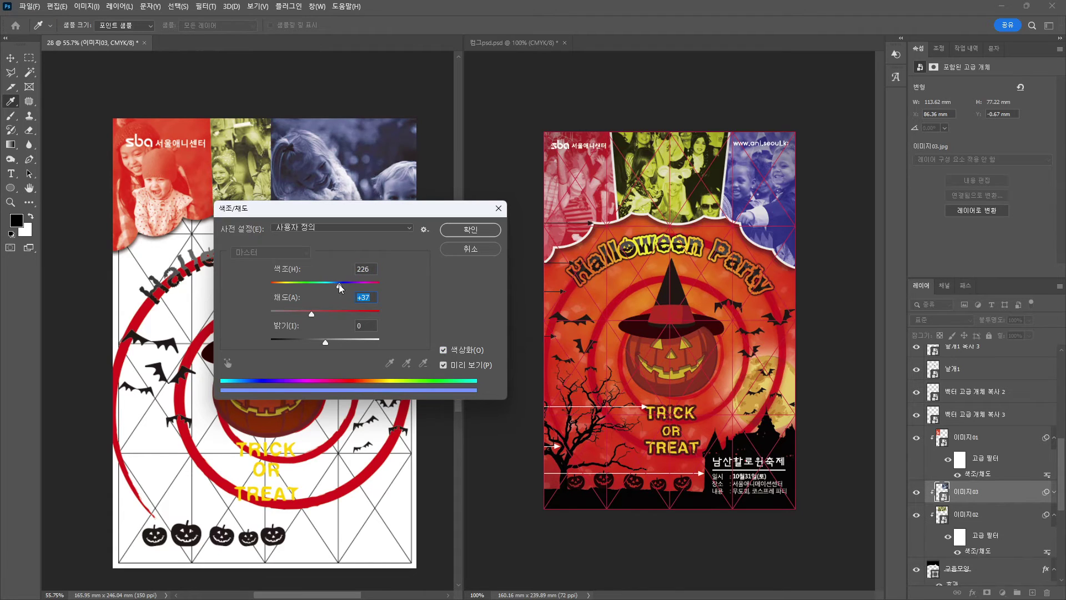
{"action": "key", "text": "Return"}
{"action": "key", "text": "v"}
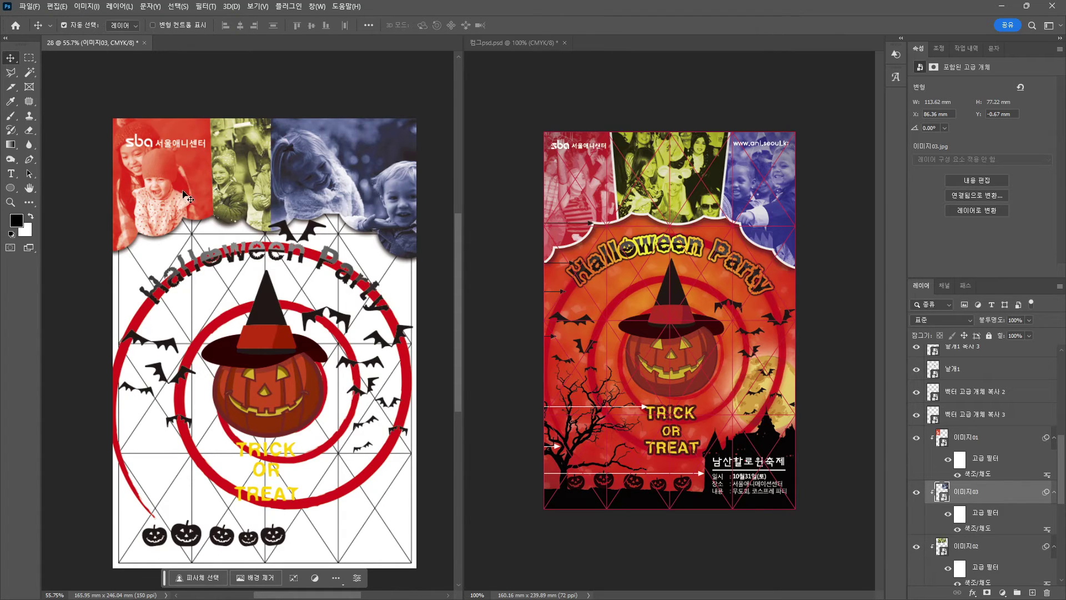
- Add a 10 px white Stroke layer style to the 이미지01 photo
{"action": "left_click", "coordinate": [995, 437]}
{"action": "left_click", "coordinate": [973, 593]}
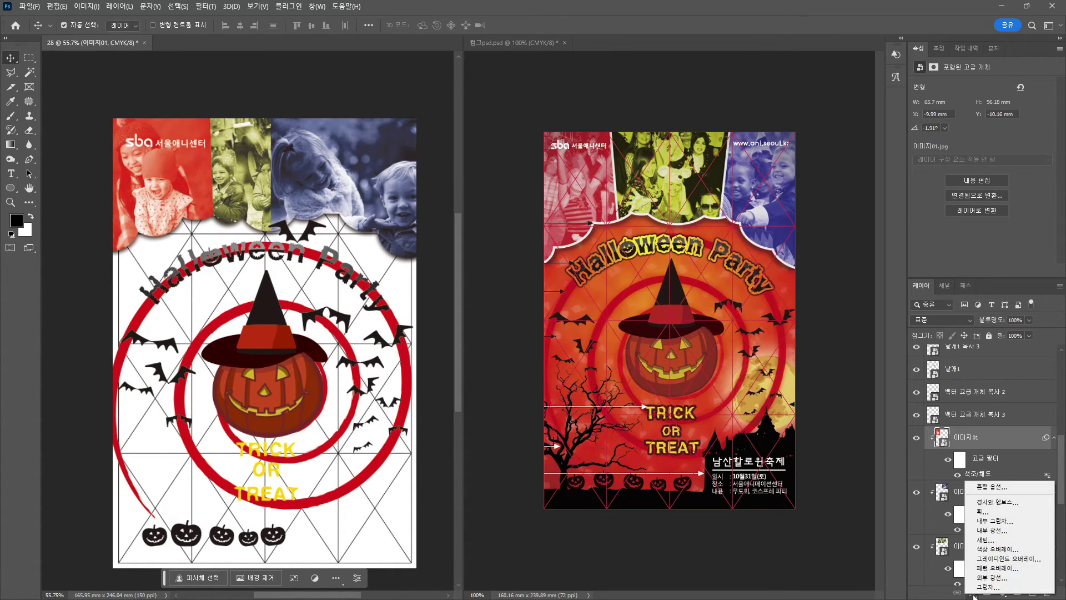
{"action": "left_click", "coordinate": [983, 511]}
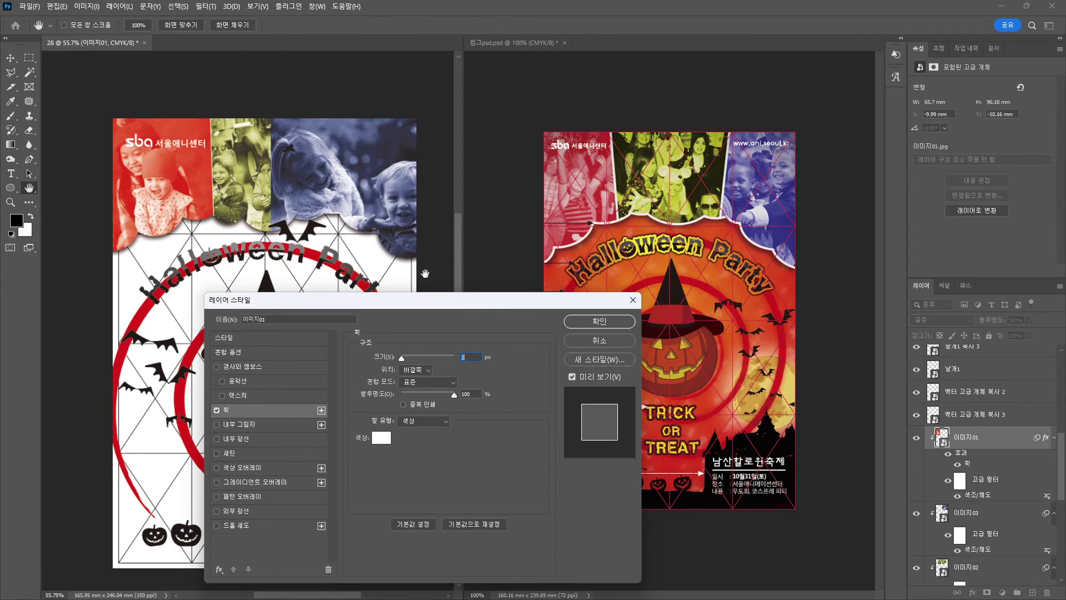
{"action": "left_click_drag", "start_coordinate": [402, 358], "coordinate": [408, 358]}
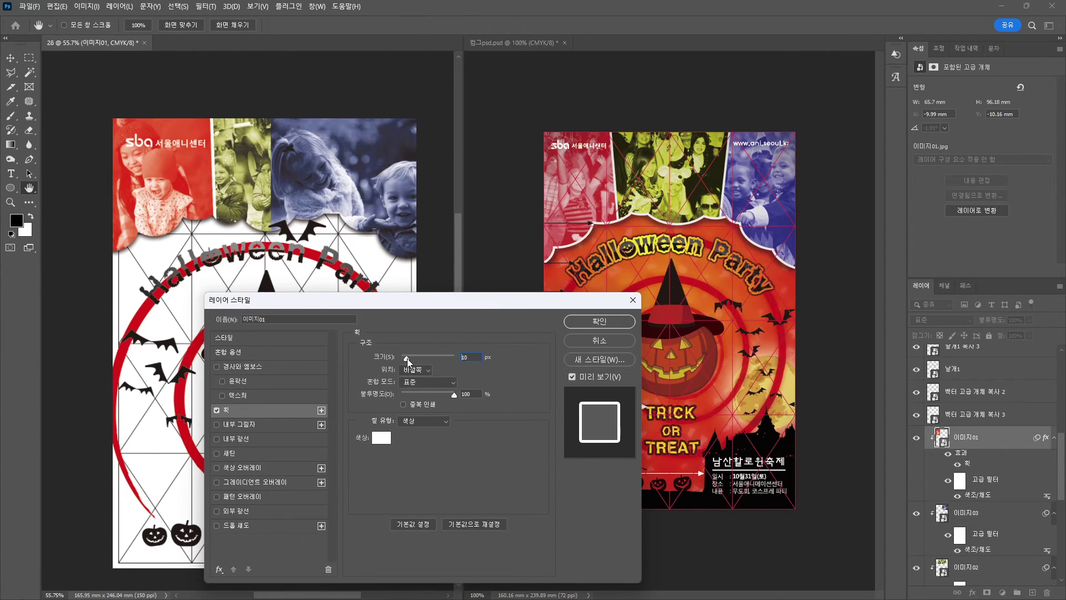
{"action": "left_click", "coordinate": [599, 321]}
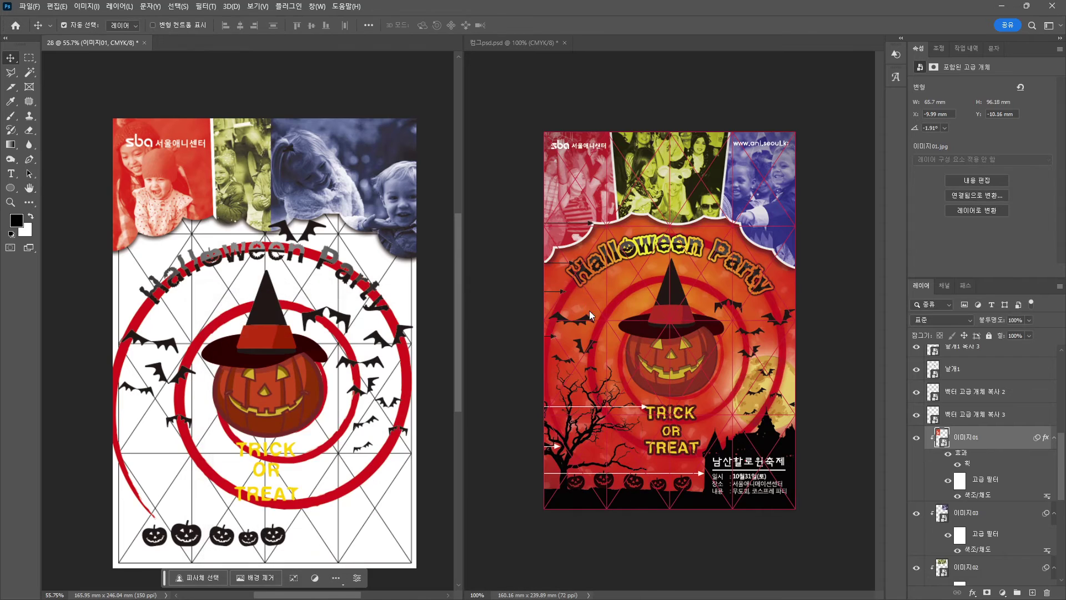
- Rasterize the 이미지01 smart object layer
{"action": "left_click", "coordinate": [225, 150]}
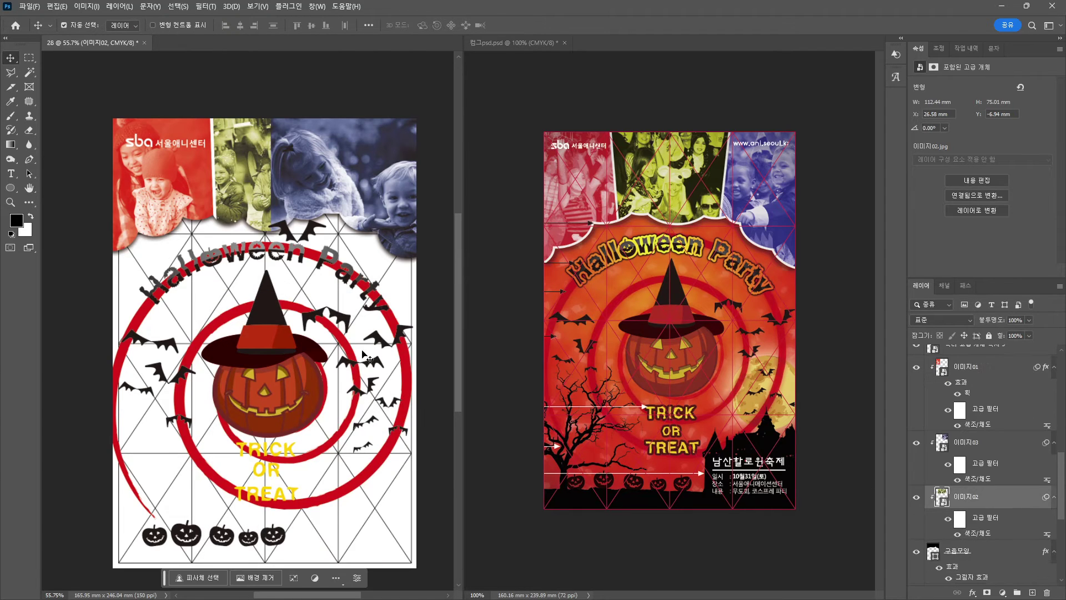
{"action": "left_click", "coordinate": [177, 187]}
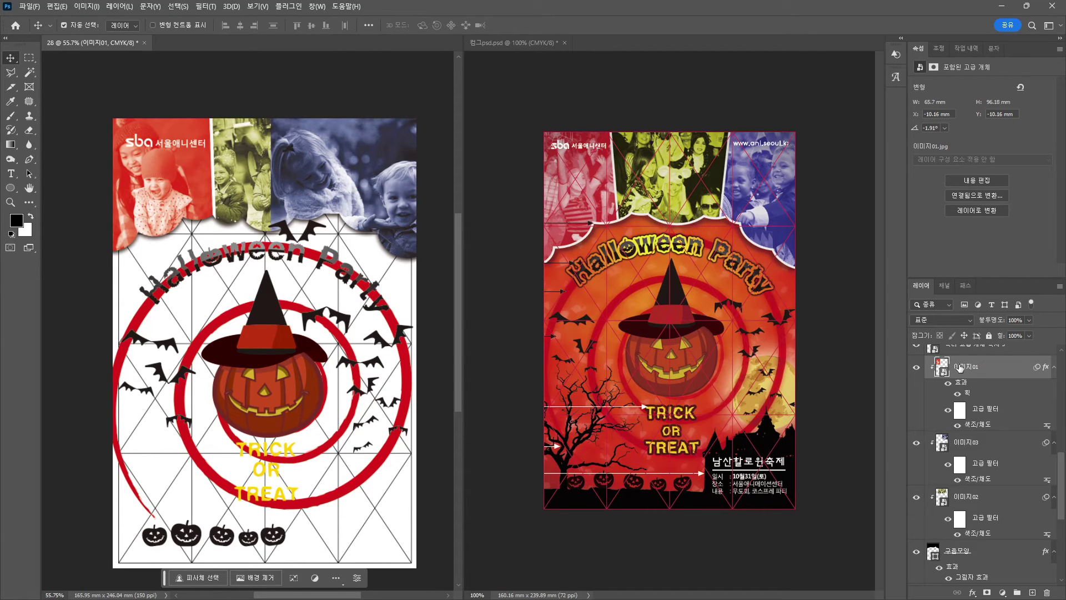
{"action": "right_click", "coordinate": [960, 369]}
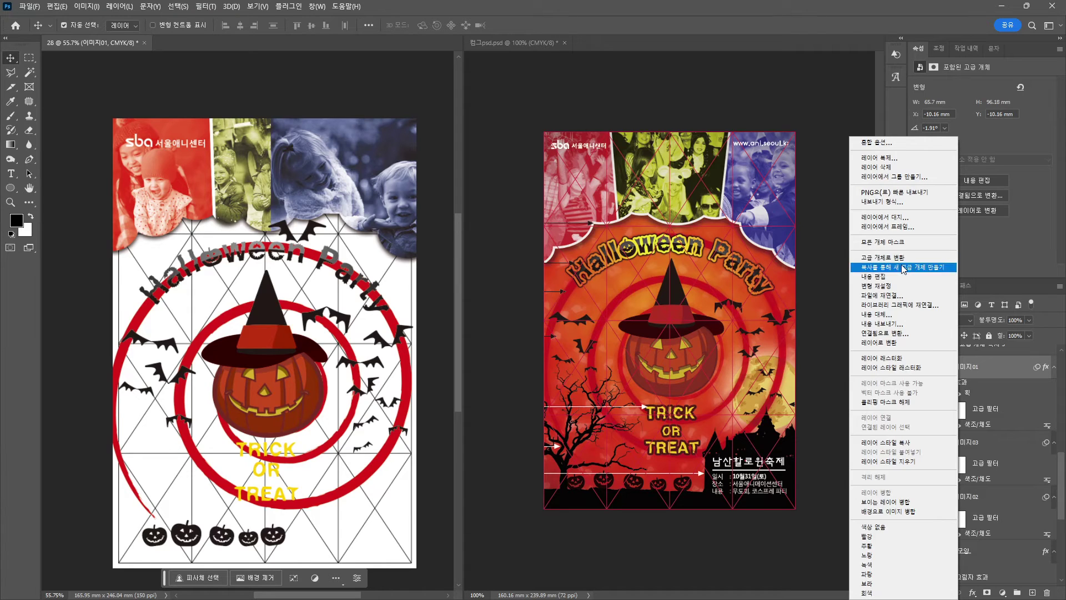
{"action": "left_click", "coordinate": [893, 358]}
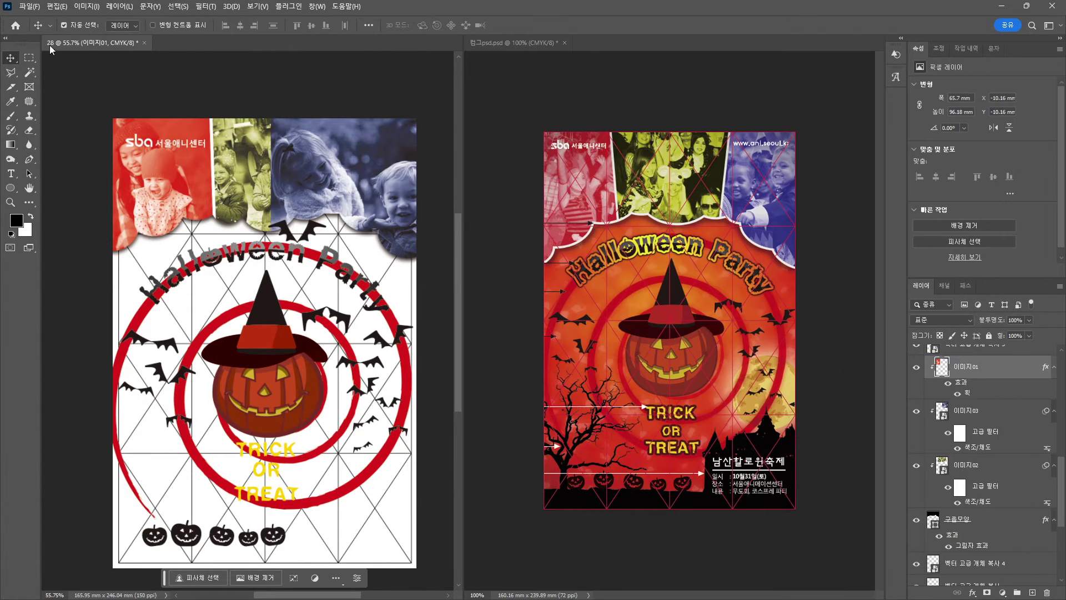
- Cut the right edge of the 이미지01 photo to a slant with a Polygonal Lasso selection, and deselect
{"action": "key", "text": "m"}
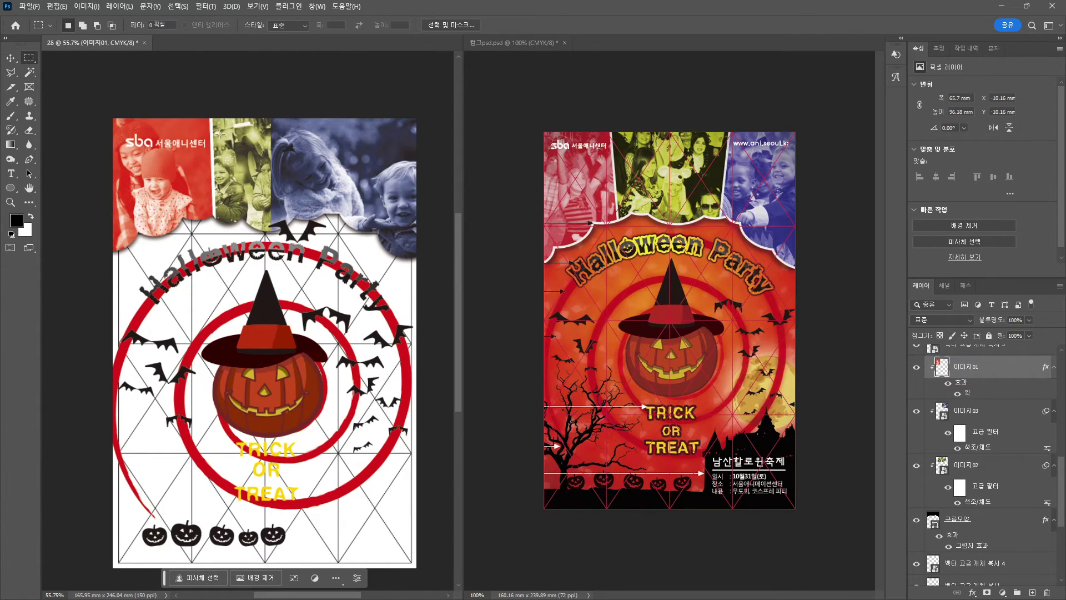
{"action": "right_click", "coordinate": [11, 72]}
{"action": "left_click", "coordinate": [50, 84]}
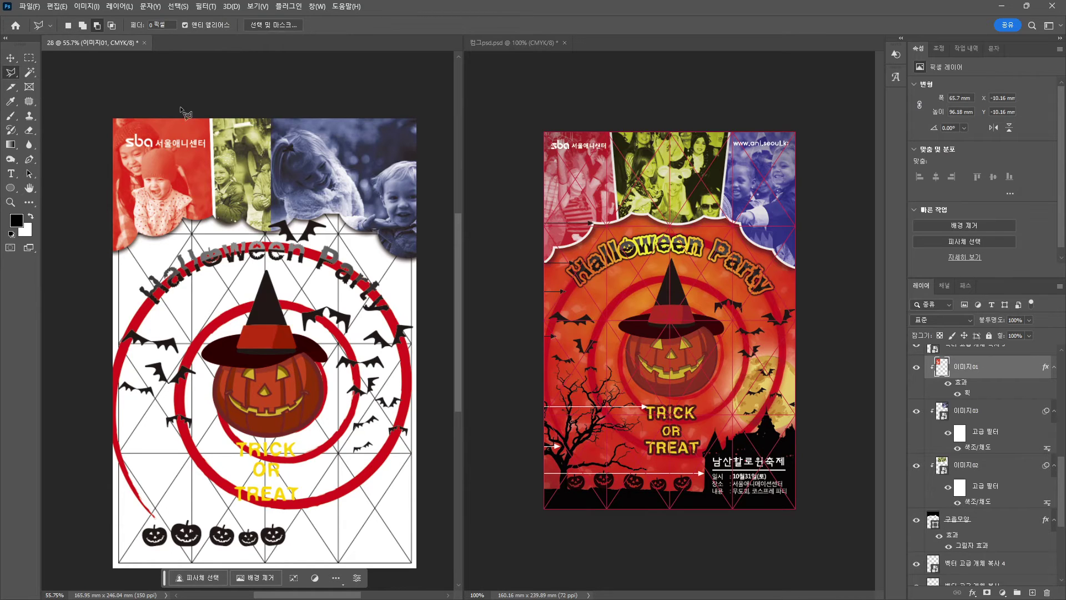
{"action": "left_click", "coordinate": [199, 111]}
{"action": "left_click", "coordinate": [213, 232]}
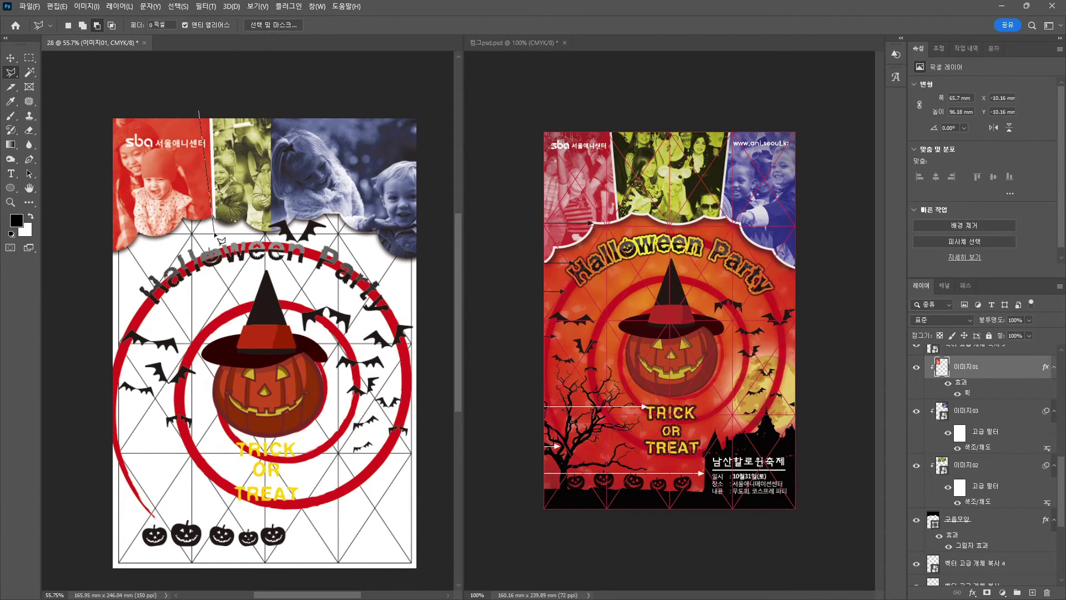
{"action": "left_click", "coordinate": [245, 231]}
{"action": "left_click", "coordinate": [199, 112]}
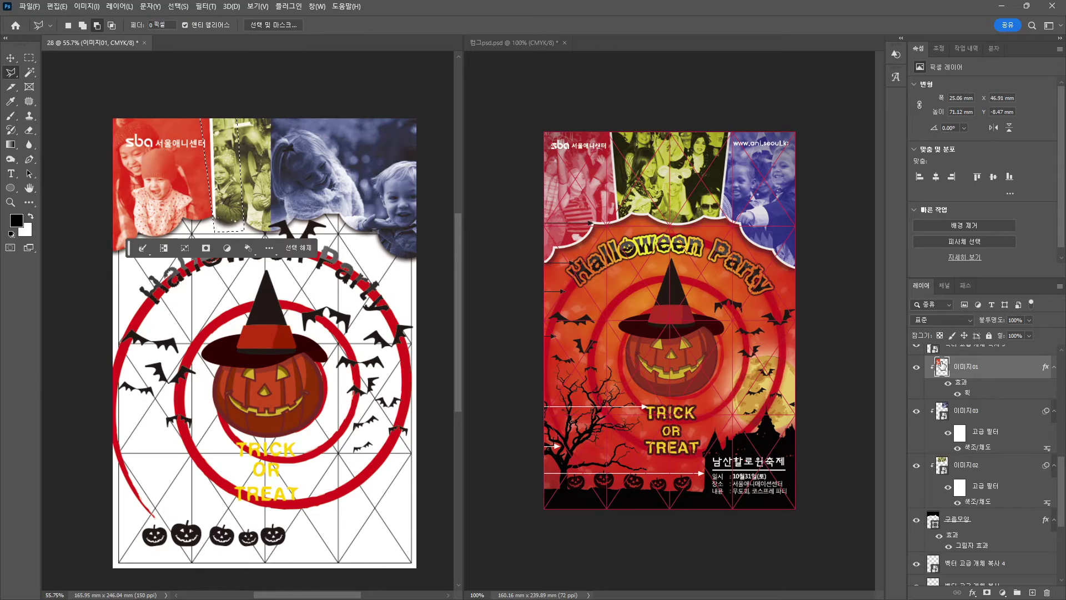
{"action": "key", "text": "ctrl+d"}
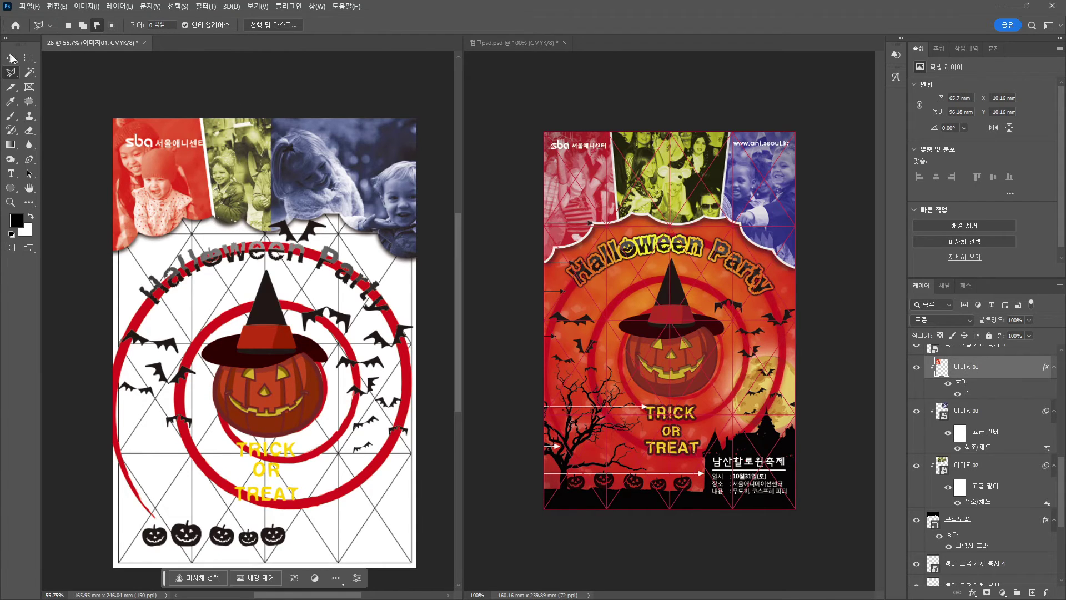
- Move the blue 이미지03 photo to the right and shift 이미지02 slightly left against the red photo
{"action": "left_click", "coordinate": [10, 58]}
{"action": "mouse_move", "coordinate": [292, 163]}
{"action": "left_mouse_down"}
{"action": "mouse_move", "coordinate": [367, 162]}
{"action": "mouse_move", "coordinate": [306, 158]}
{"action": "left_mouse_up"}
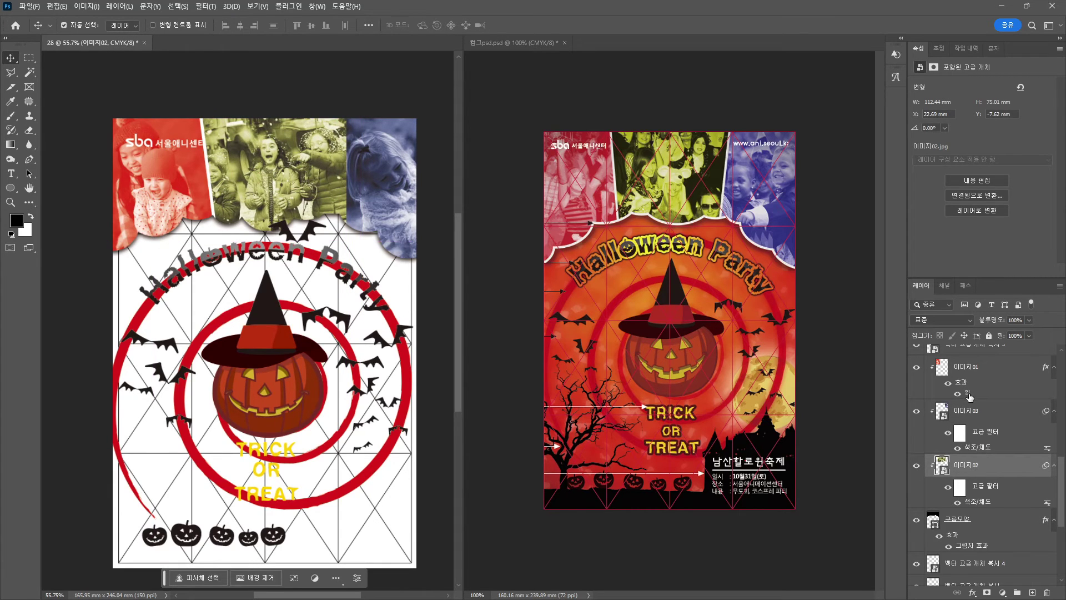
- Copy the stroke effect from 이미지01 to 이미지02 and rasterize the 이미지02 layer
{"action": "left_click_drag", "start_coordinate": [969, 396], "coordinate": [969, 474]}
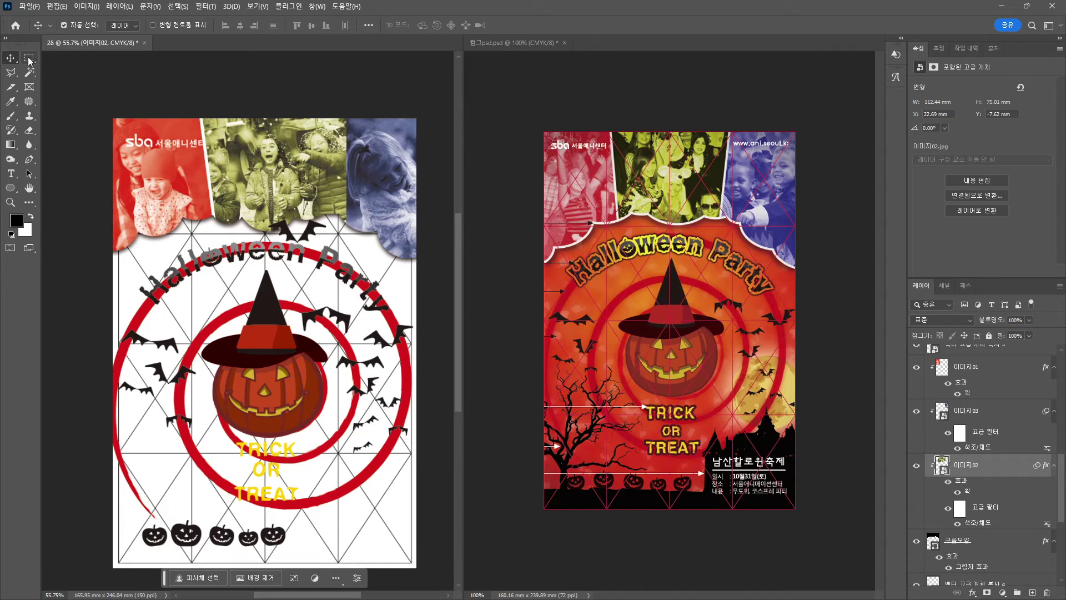
{"action": "right_click", "coordinate": [985, 470]}
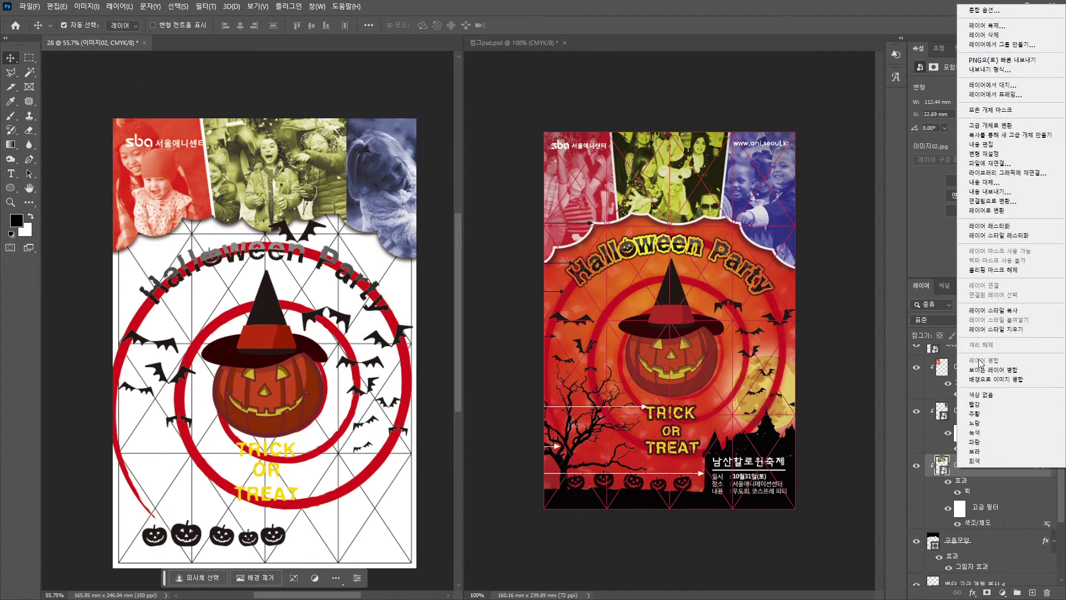
{"action": "left_click", "coordinate": [986, 227]}
- Select a slanted strip along the right edge of the 이미지02 photo with the Polygonal Lasso and delete it
{"action": "key", "text": "l"}
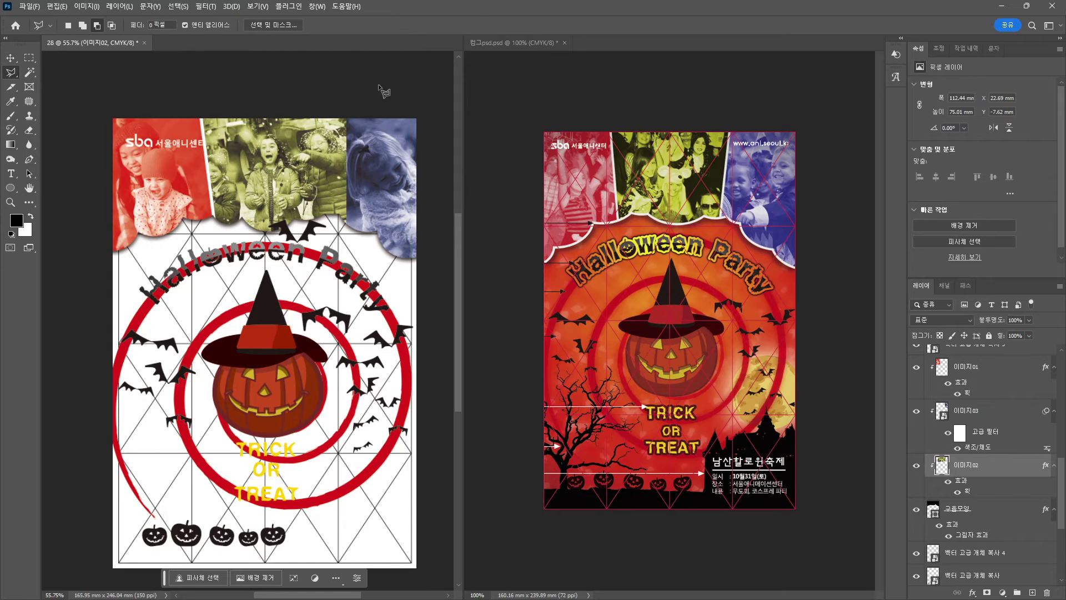
{"action": "left_click", "coordinate": [331, 111]}
{"action": "left_click", "coordinate": [324, 246]}
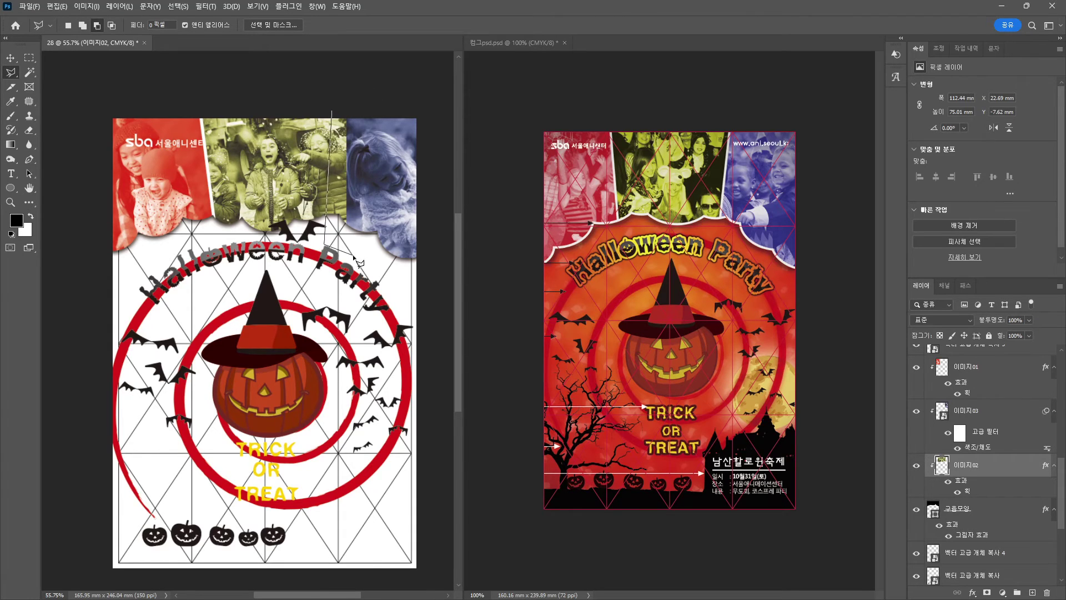
{"action": "left_click", "coordinate": [356, 256]}
{"action": "left_click", "coordinate": [385, 106]}
{"action": "left_click", "coordinate": [333, 113]}
{"action": "key", "text": "Delete"}
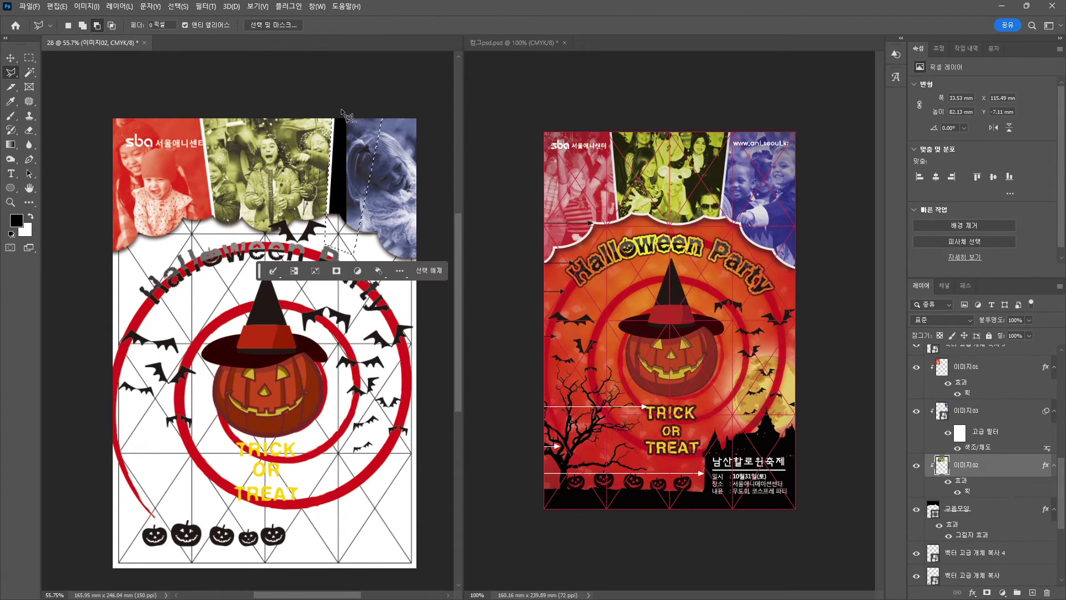
- Deselect, place the 이미지03 layer below 이미지02, and shift the blue photo so the boy fills the header's right section
{"action": "key", "text": "ctrl+d"}
{"action": "left_click", "coordinate": [12, 59]}
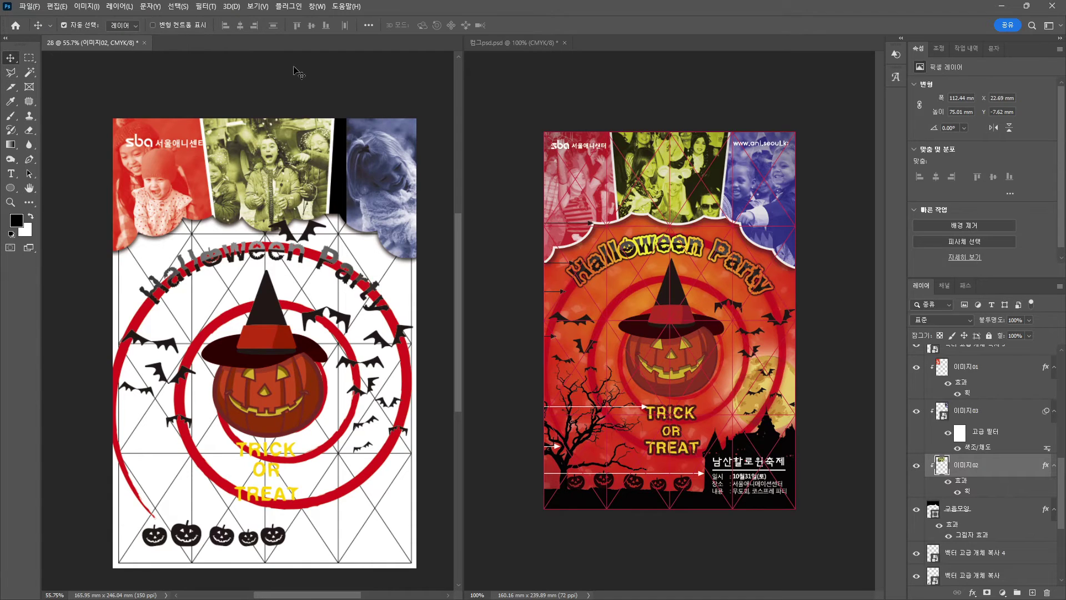
{"action": "left_click_drag", "start_coordinate": [404, 190], "coordinate": [390, 180]}
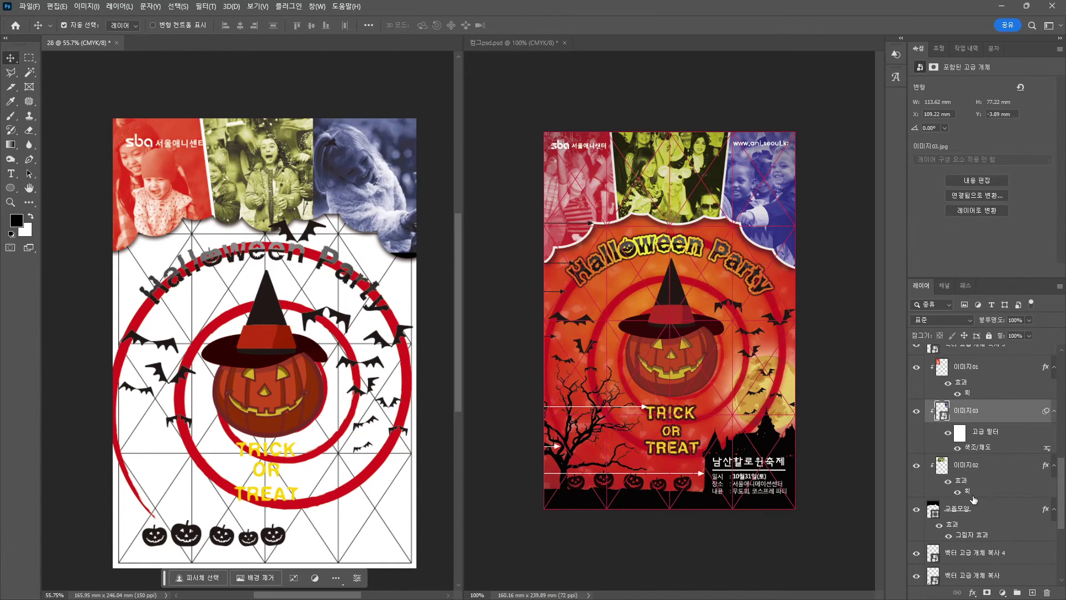
{"action": "key", "text": "ctrl+bracketleft"}
{"action": "left_click_drag", "start_coordinate": [423, 254], "coordinate": [331, 241]}
{"action": "left_click", "coordinate": [376, 95]}
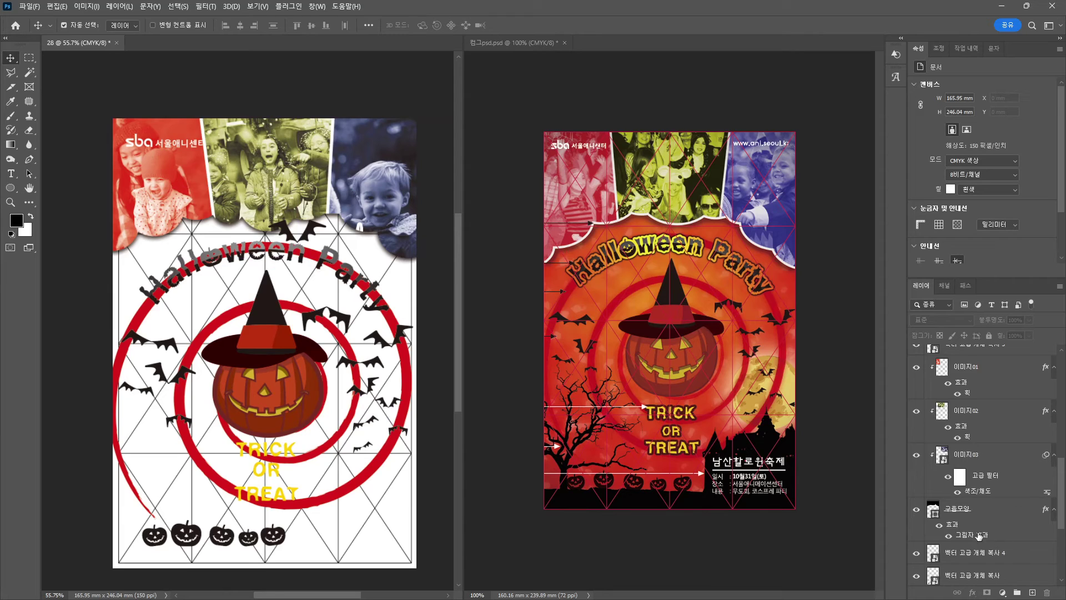
- Copy the stroke effect from 이미지02 to the 구름모양 shape and set its drop shadow distance to 20 px
{"action": "left_click_drag", "start_coordinate": [973, 439], "coordinate": [972, 521]}
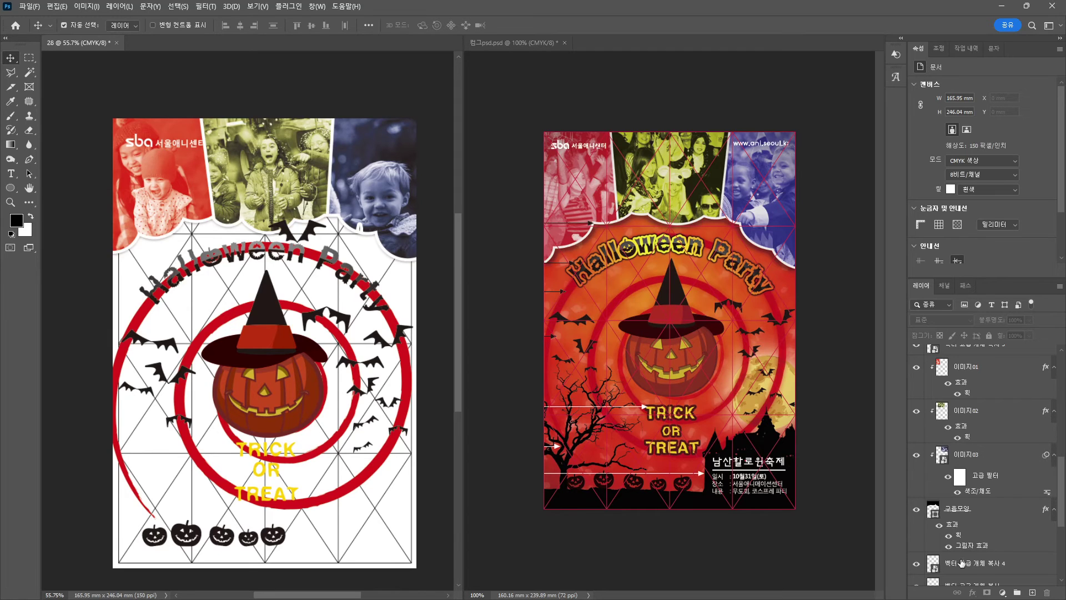
{"action": "left_click", "coordinate": [969, 512]}
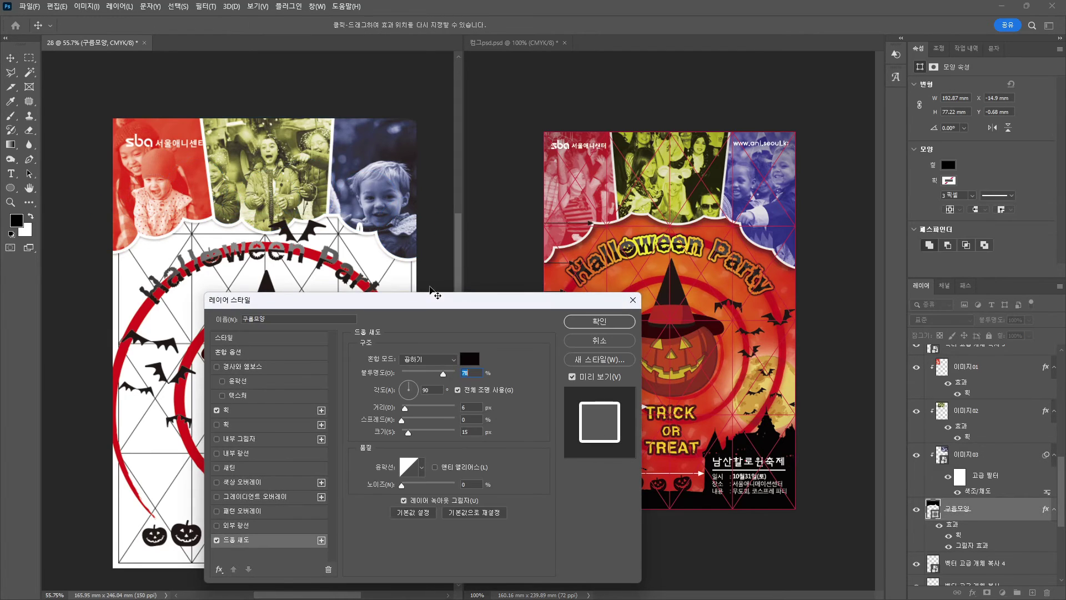
{"action": "left_click_drag", "start_coordinate": [407, 412], "coordinate": [415, 414]}
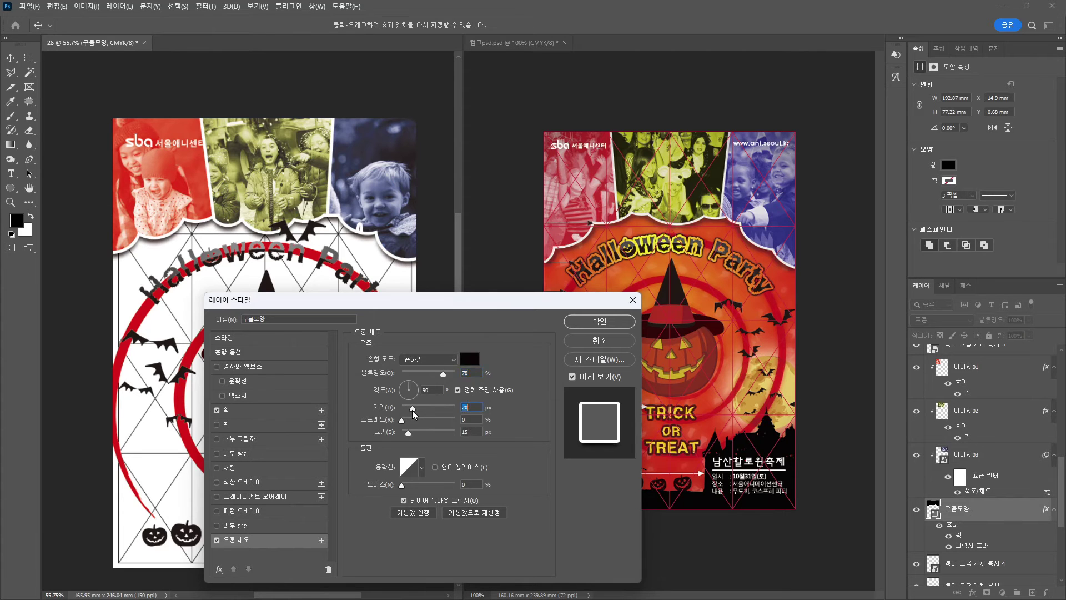
{"action": "key", "text": "Return"}
{"action": "left_click", "coordinate": [355, 61]}
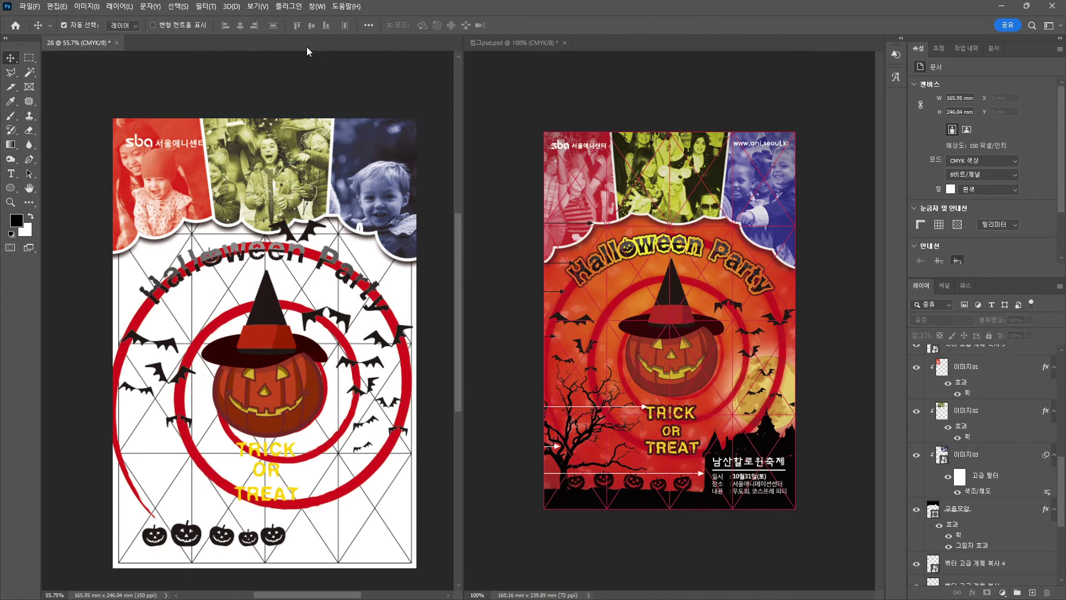
- Bring the 가이드 layer to the top of the stack and scale the sba logo down to about 81%
{"action": "left_click_drag", "start_coordinate": [926, 422], "coordinate": [955, 356]}
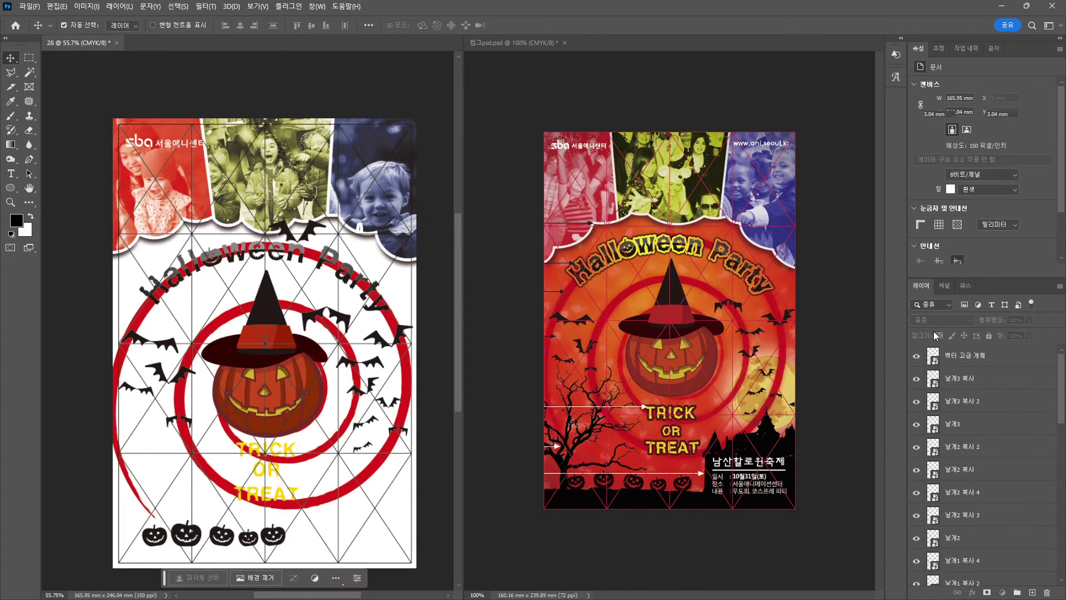
{"action": "left_click", "coordinate": [146, 147]}
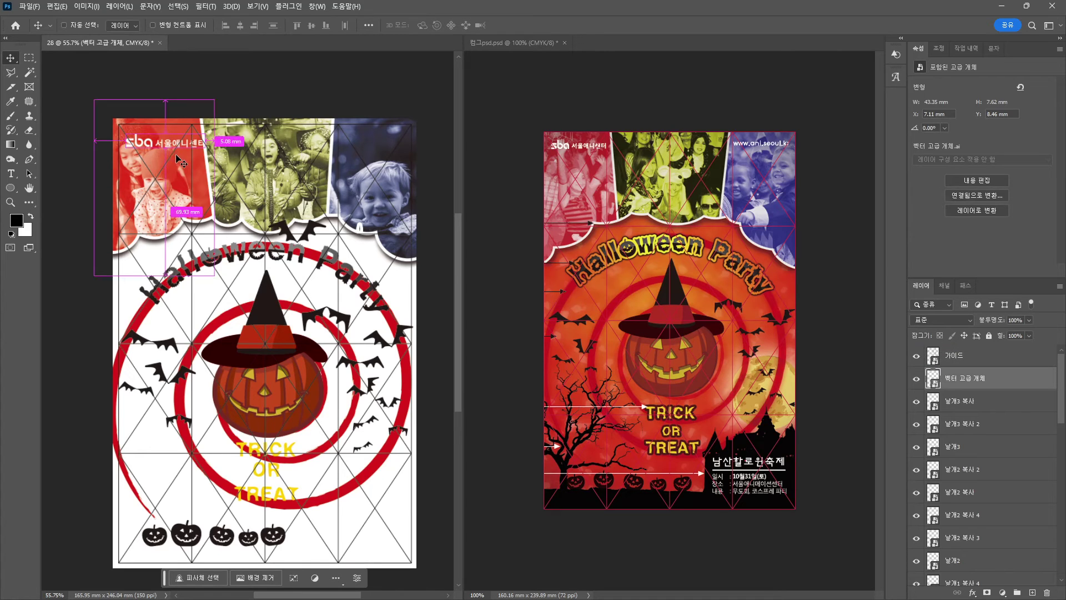
{"action": "key", "text": "ctrl+t"}
{"action": "left_click_drag", "start_coordinate": [209, 150], "coordinate": [194, 152]}
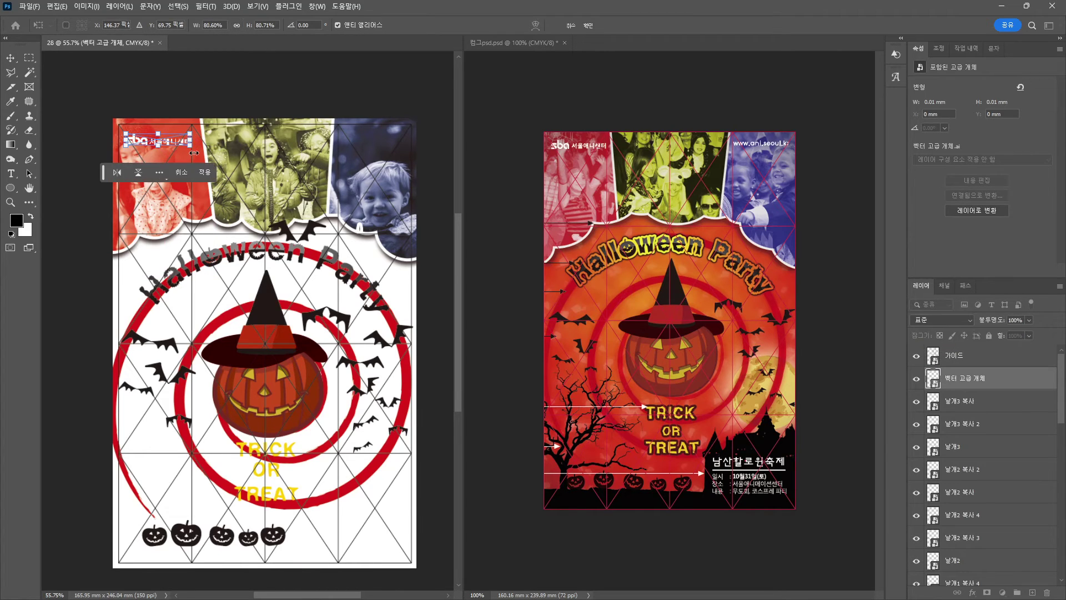
{"action": "key", "text": "Return"}
{"action": "left_click", "coordinate": [201, 97]}
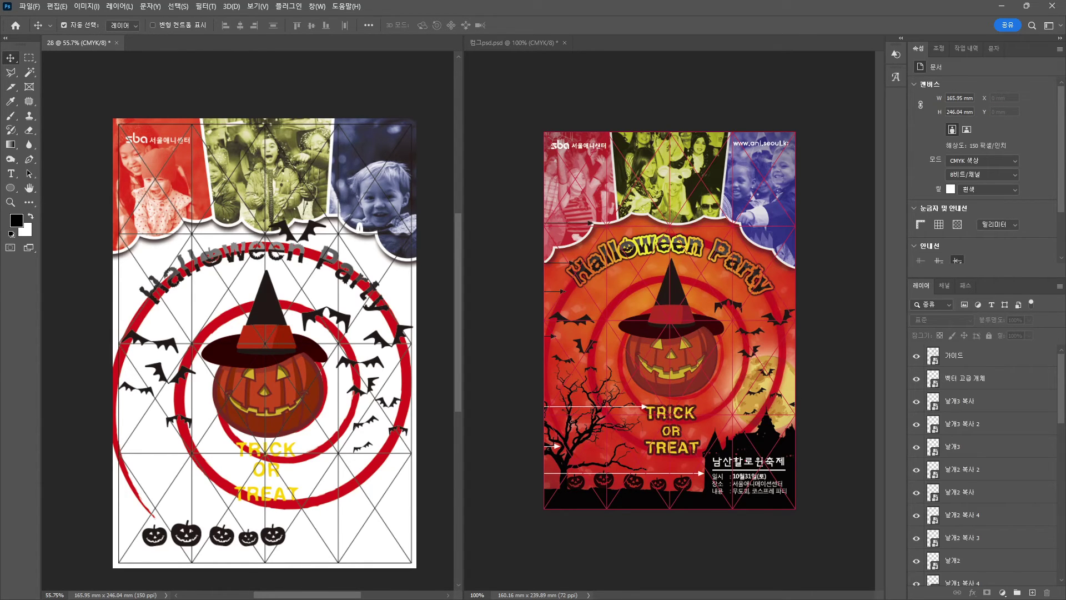
- Add a stroke effect with a gradient fill type to the 할로윈파티 title layer
{"action": "left_click", "coordinate": [303, 255]}
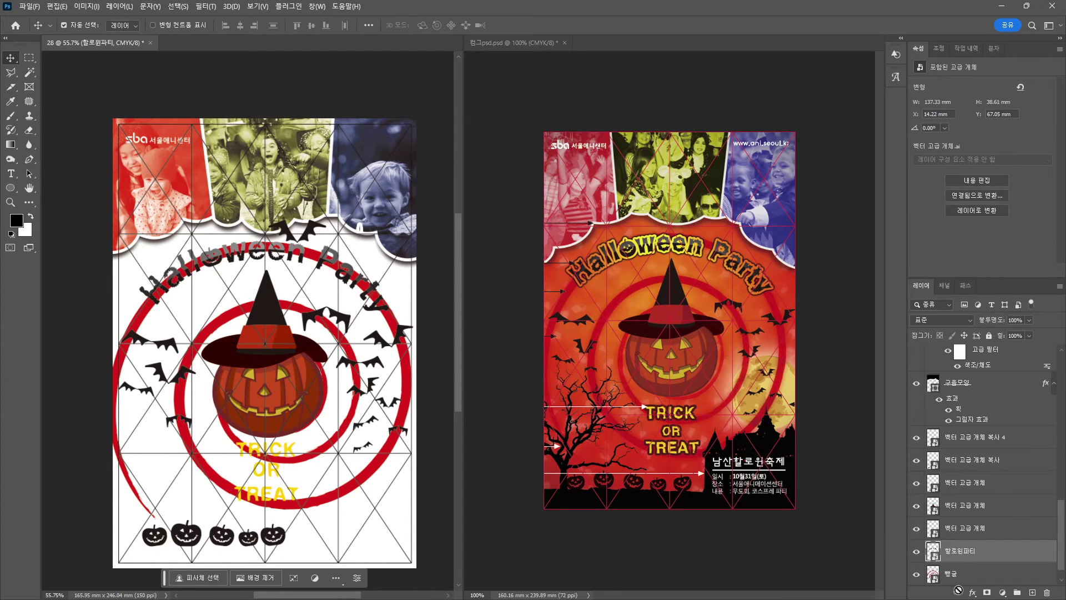
{"action": "left_click", "coordinate": [972, 593]}
{"action": "left_click", "coordinate": [999, 516]}
{"action": "left_click_drag", "start_coordinate": [368, 308], "coordinate": [359, 143]}
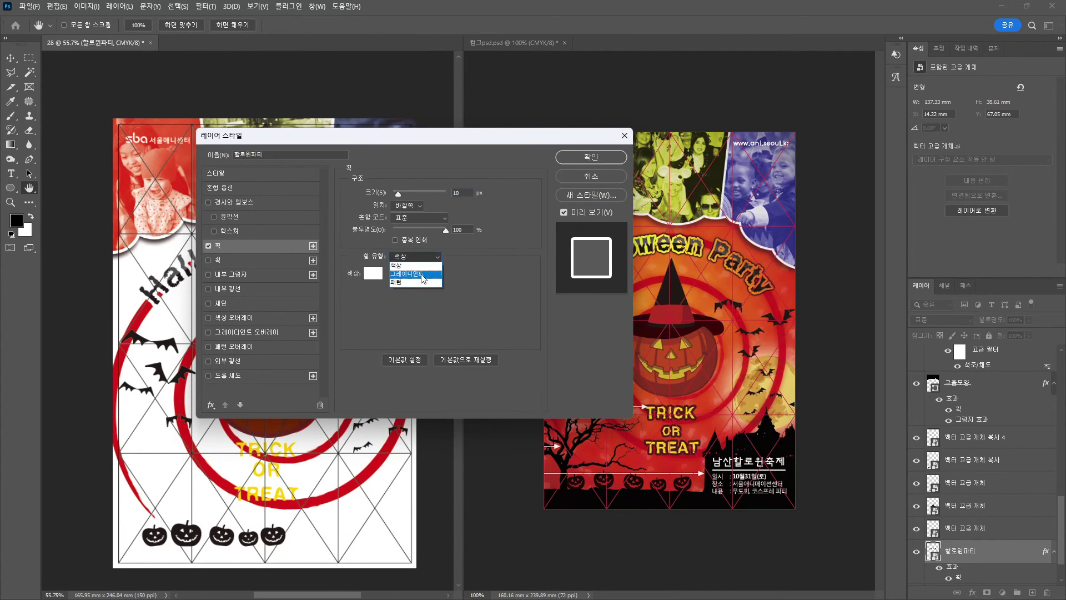
{"action": "left_click", "coordinate": [407, 273]}
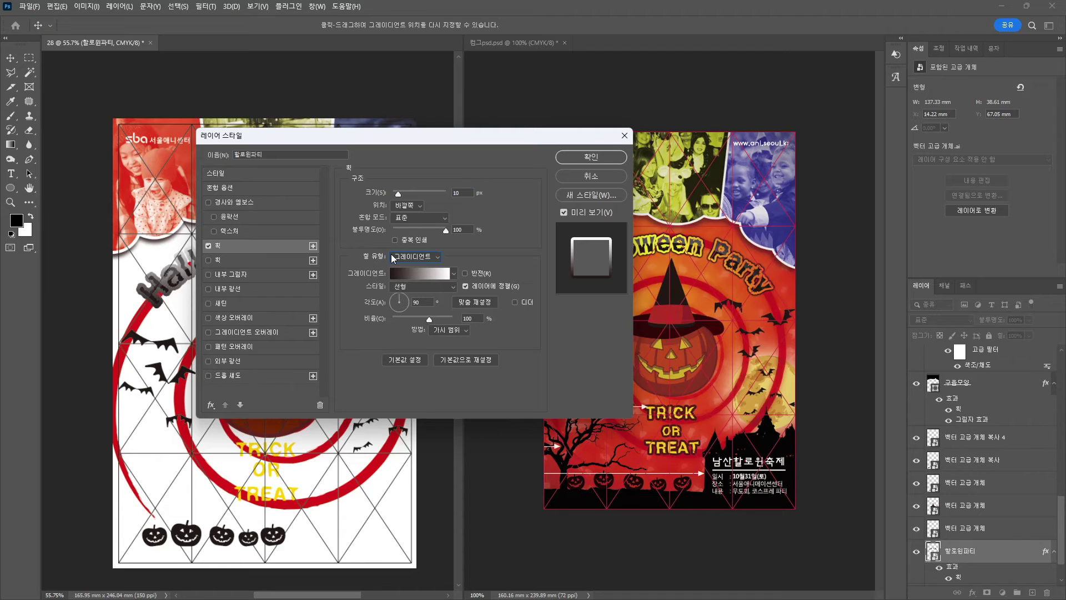
- Set the stroke gradient's left colour stop to orange with M 70, Y 100 and K 0
{"action": "left_click", "coordinate": [401, 270]}
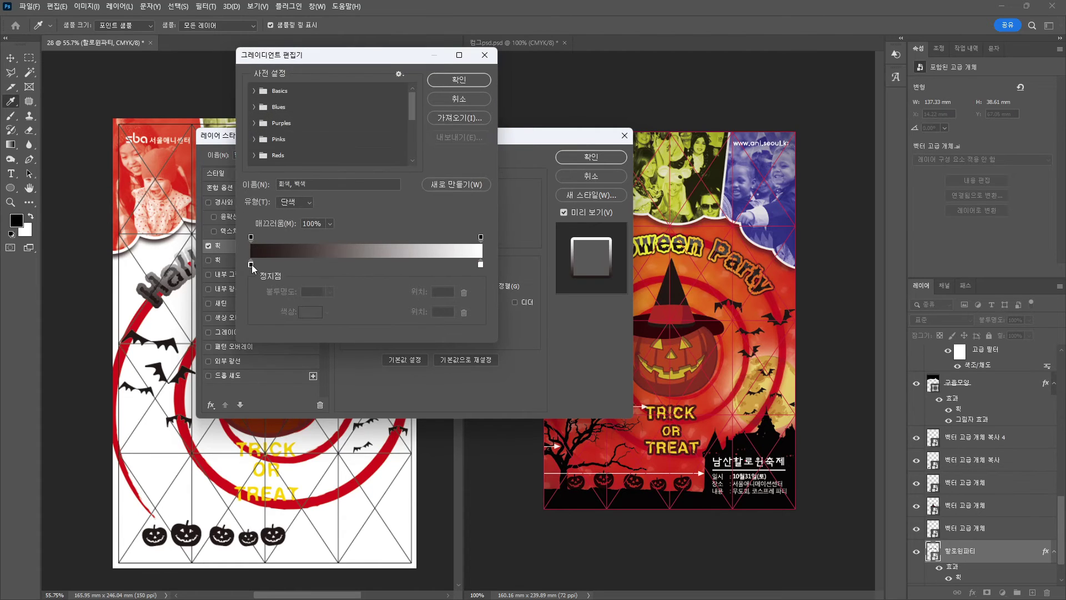
{"action": "left_click", "coordinate": [251, 265]}
{"action": "left_click", "coordinate": [310, 312]}
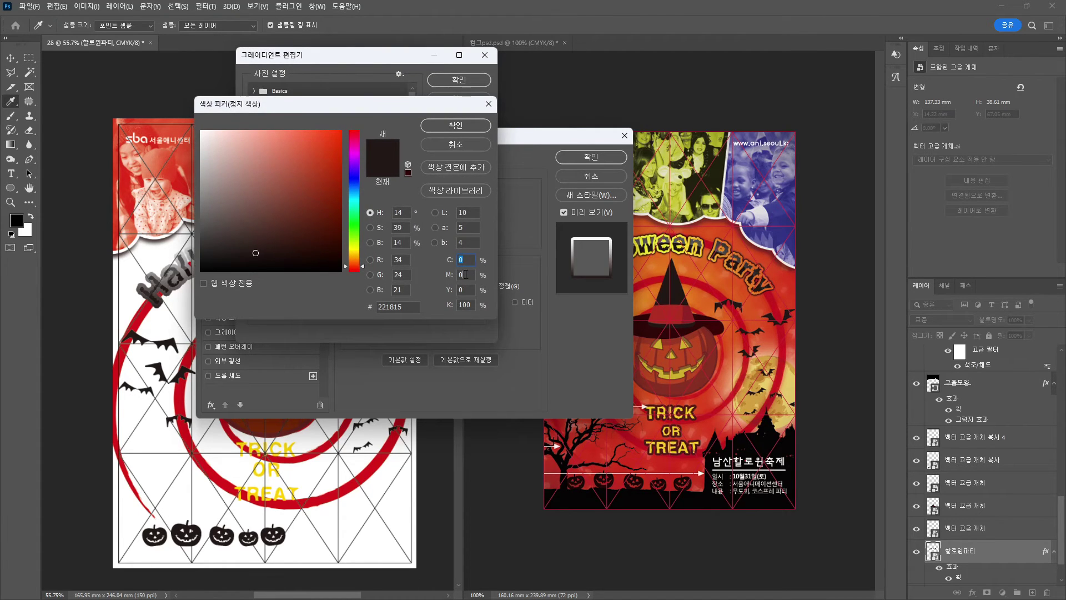
{"action": "type", "text": "70"}
{"action": "key", "text": "Tab"}
{"action": "type", "text": "100"}
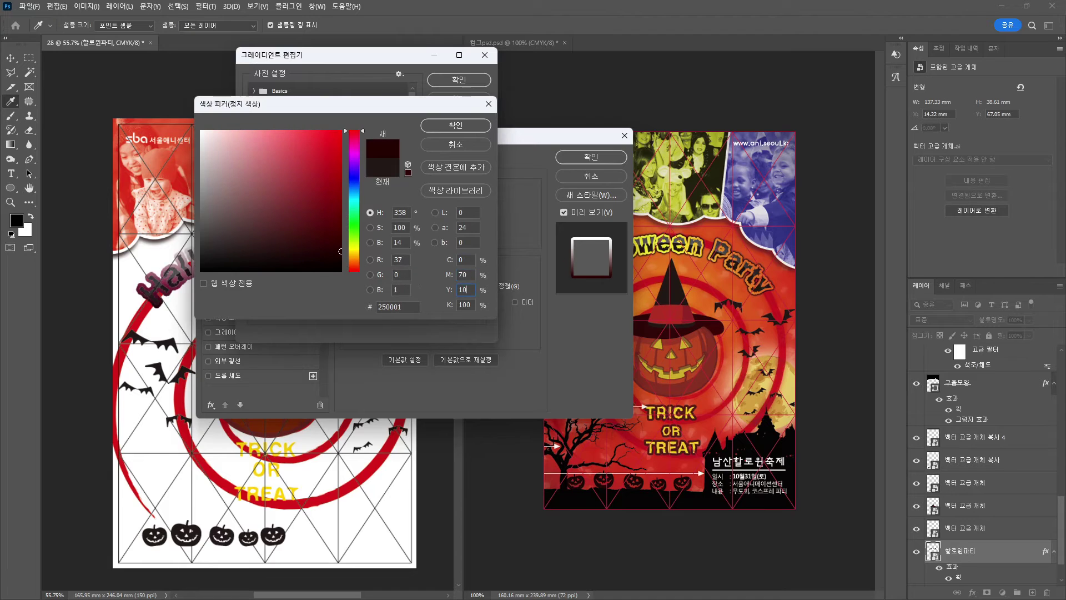
{"action": "key", "text": "Tab"}
{"action": "type", "text": "0"}
{"action": "key", "text": "Return"}
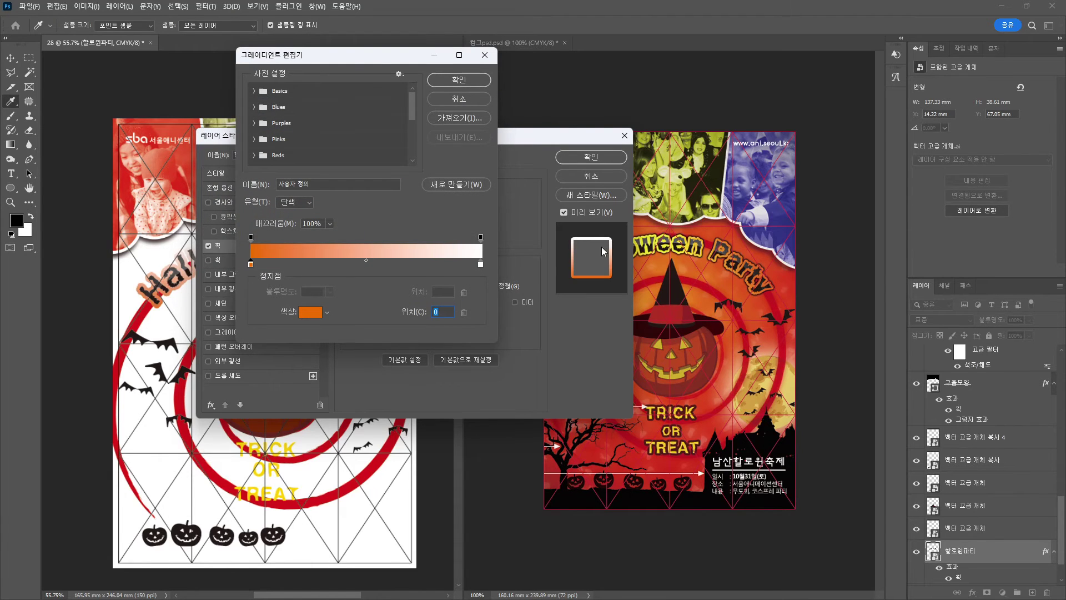
- Set the stroke gradient's right colour stop to yellow (C 6, M 0, Y 97, K 0) and accept the gradient
{"action": "left_click", "coordinate": [481, 264]}
{"action": "left_click", "coordinate": [309, 312]}
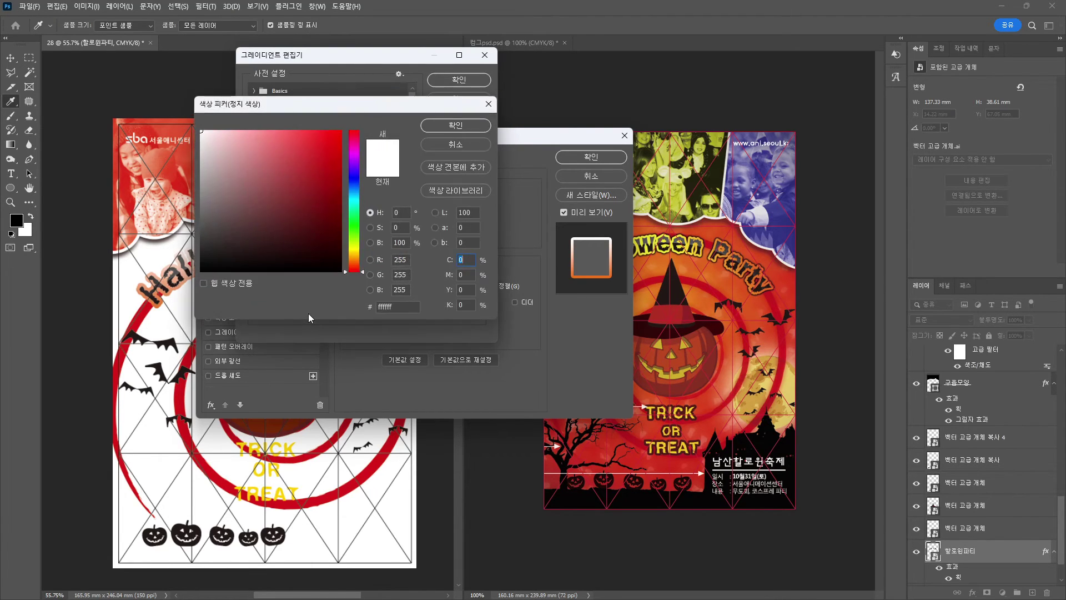
{"action": "type", "text": "100"}
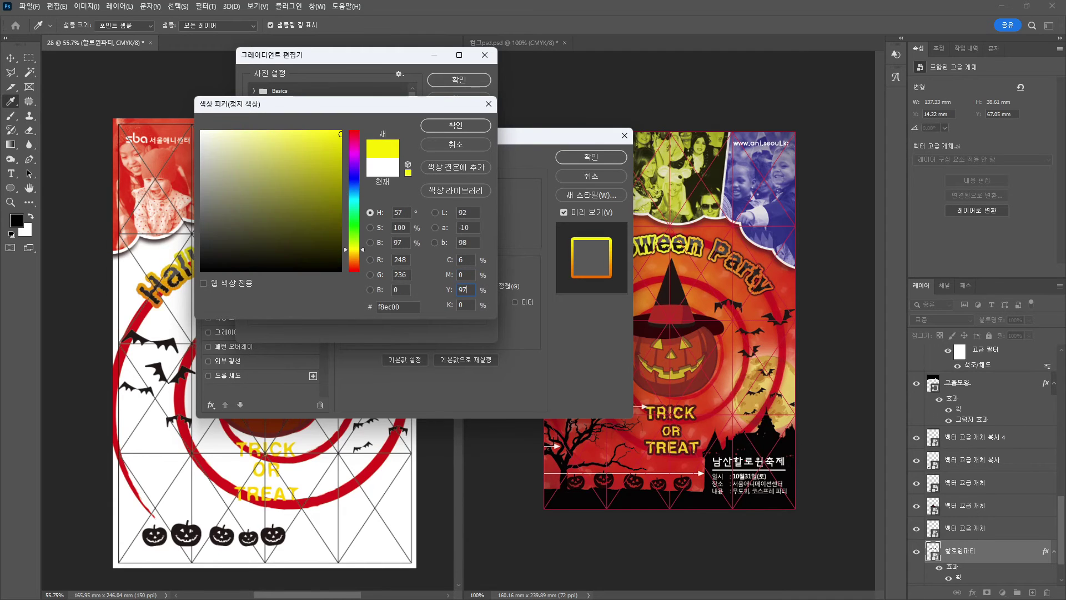
{"action": "key", "text": "Return"}
{"action": "left_click", "coordinate": [490, 62]}
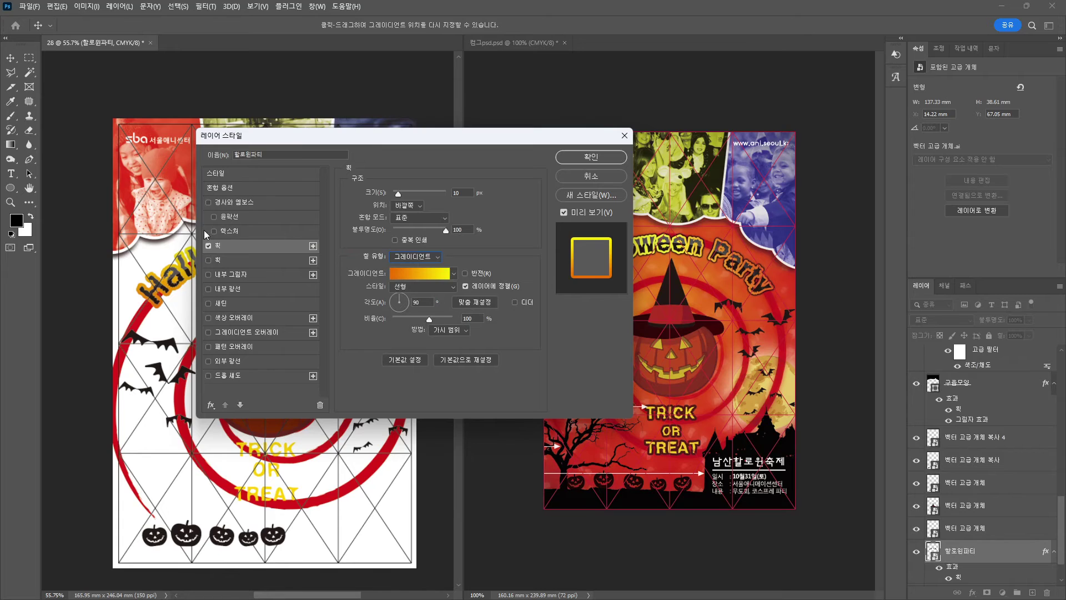
- Change the title's stroke gradient to the radial style (방사형), set its scale to 150%, and reverse it
{"action": "left_click_drag", "start_coordinate": [358, 138], "coordinate": [578, 185]}
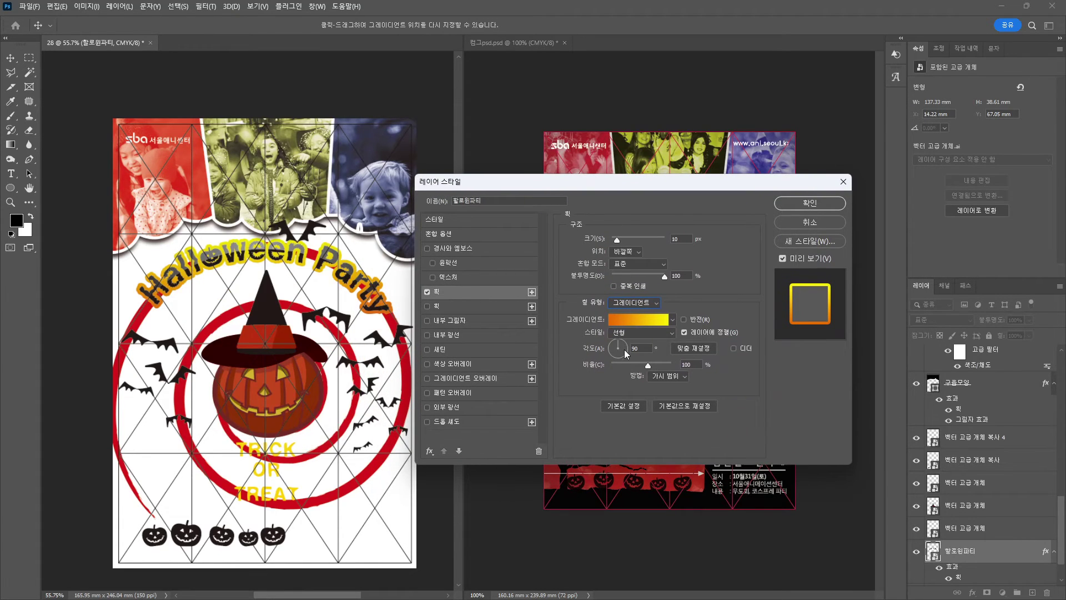
{"action": "left_click_drag", "start_coordinate": [644, 365], "coordinate": [635, 365]}
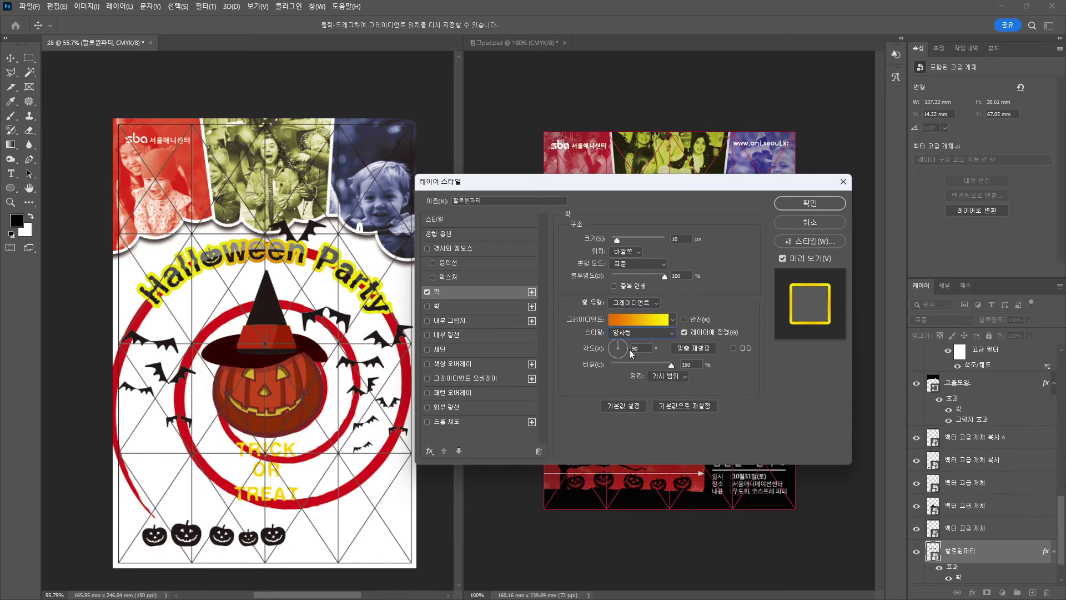
{"action": "left_click", "coordinate": [701, 320]}
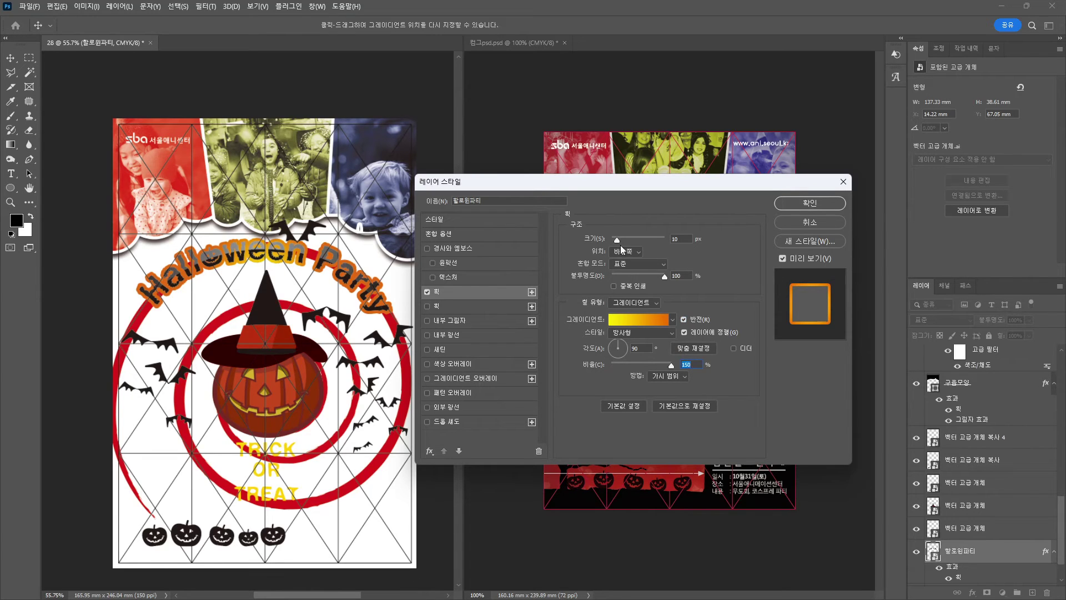
- Shift the stroke gradient's colour midpoint toward the orange stop to a location of 5% and accept the gradient
{"action": "left_click", "coordinate": [644, 321]}
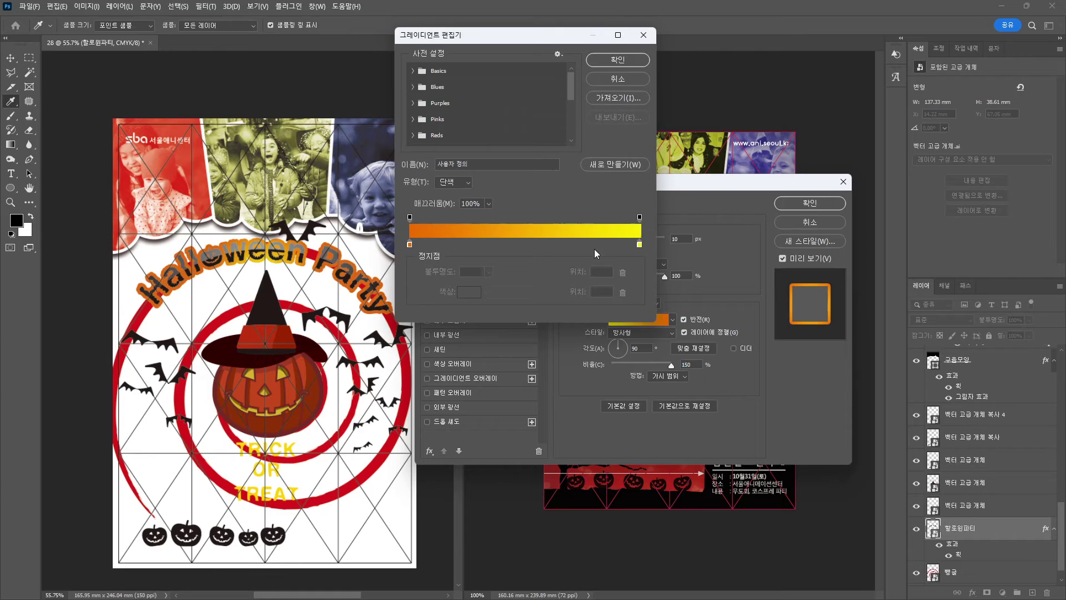
{"action": "left_click", "coordinate": [638, 245]}
{"action": "left_click_drag", "start_coordinate": [522, 243], "coordinate": [477, 295]}
{"action": "left_click", "coordinate": [639, 245]}
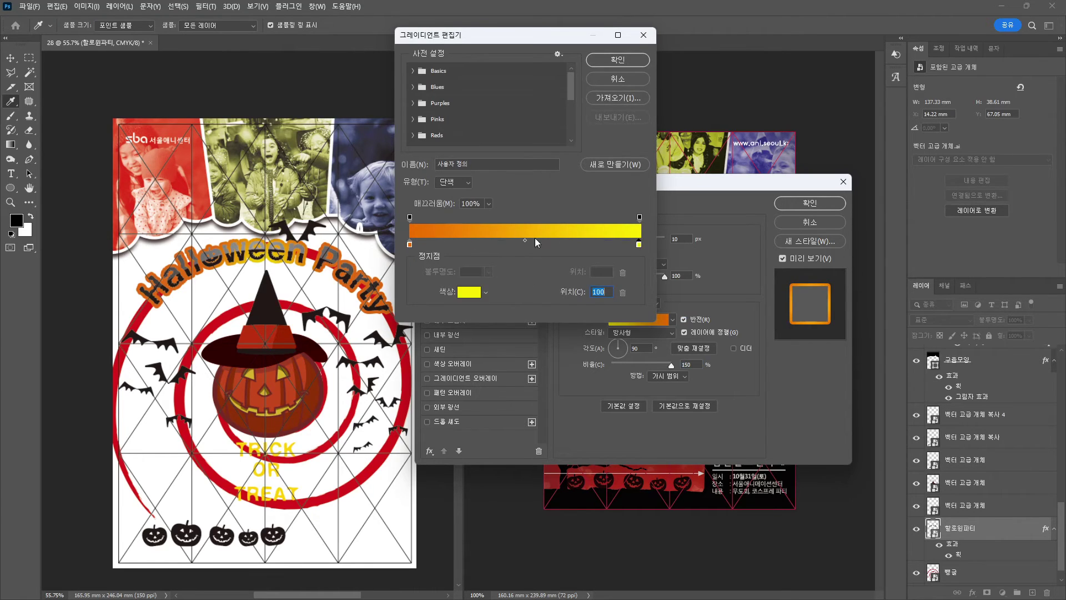
{"action": "left_click_drag", "start_coordinate": [527, 243], "coordinate": [472, 245]}
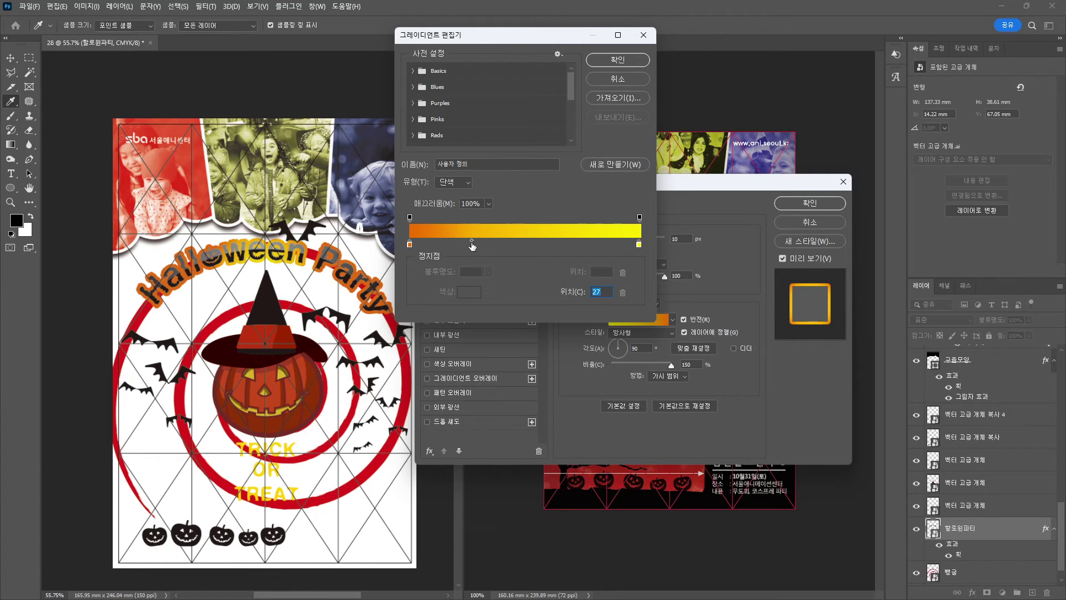
{"action": "left_click", "coordinate": [639, 245]}
{"action": "left_click_drag", "start_coordinate": [472, 241], "coordinate": [441, 241]}
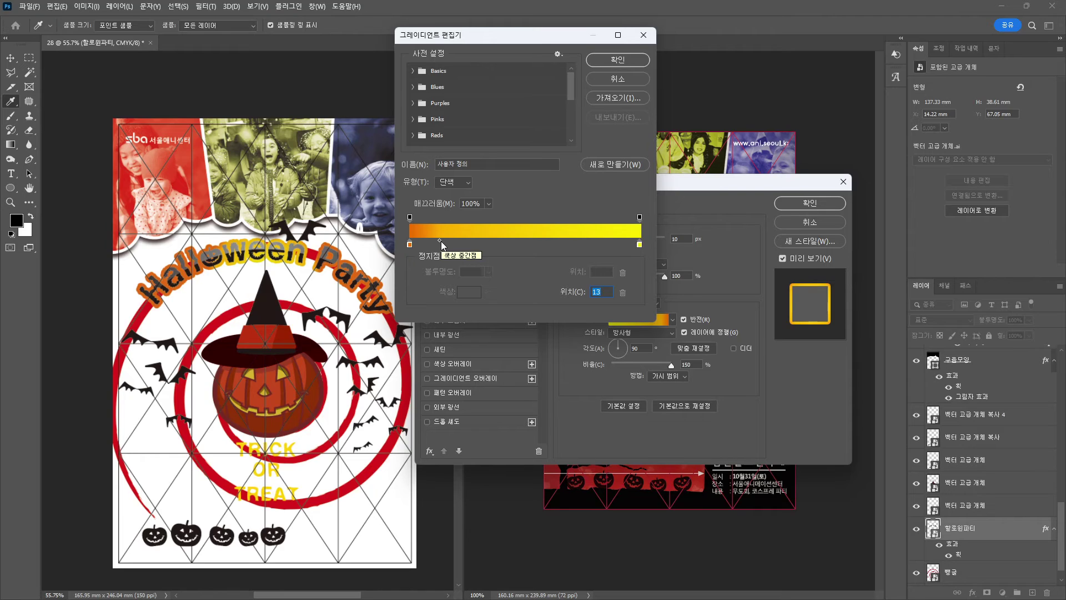
{"action": "left_click_drag", "start_coordinate": [441, 241], "coordinate": [422, 242]}
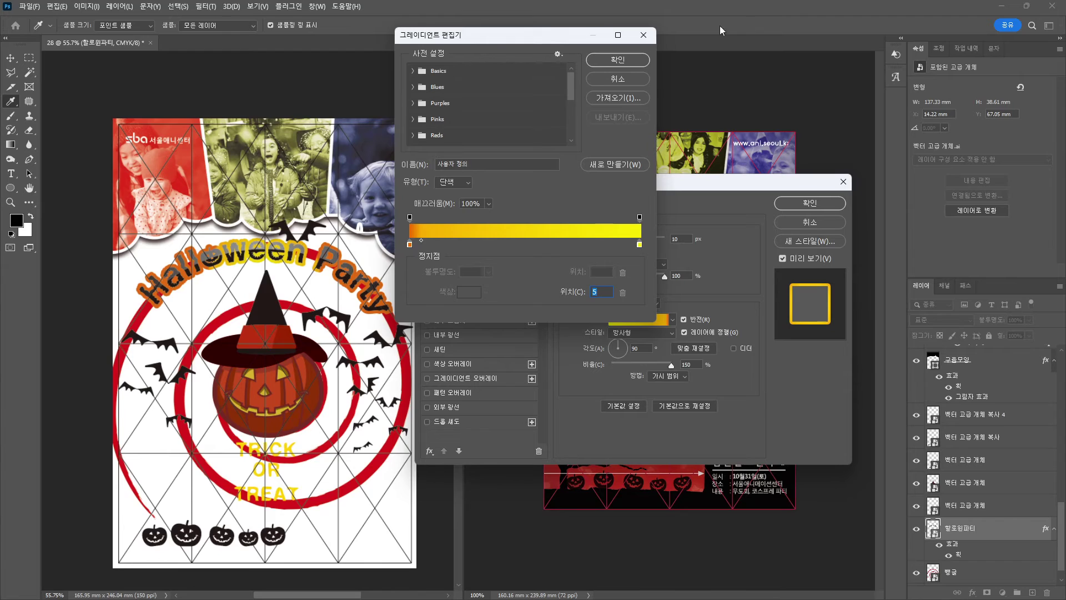
{"action": "left_click", "coordinate": [603, 65]}
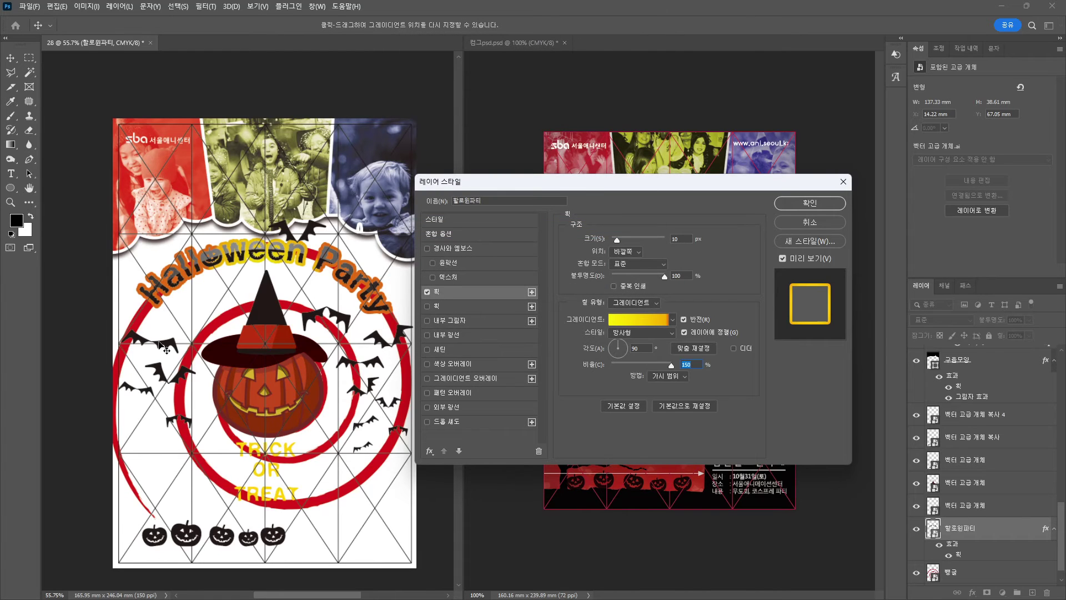
- Add an outer glow to the 할로윈파티 title and set its colour to black
{"action": "left_click", "coordinate": [456, 409]}
{"action": "left_click", "coordinate": [595, 278]}
{"action": "left_click", "coordinate": [203, 270]}
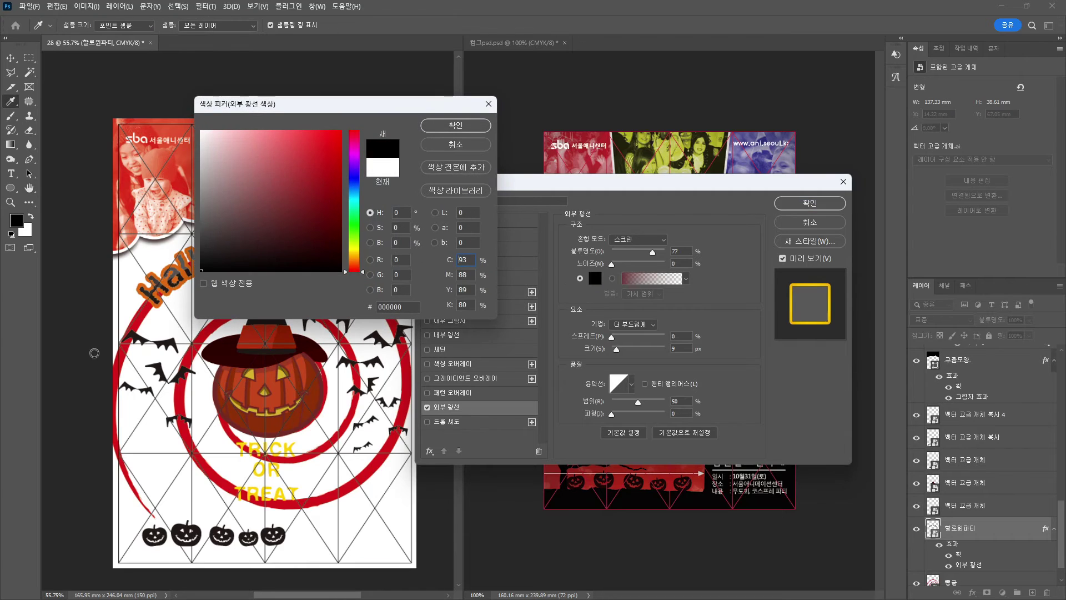
{"action": "left_click", "coordinate": [454, 127]}
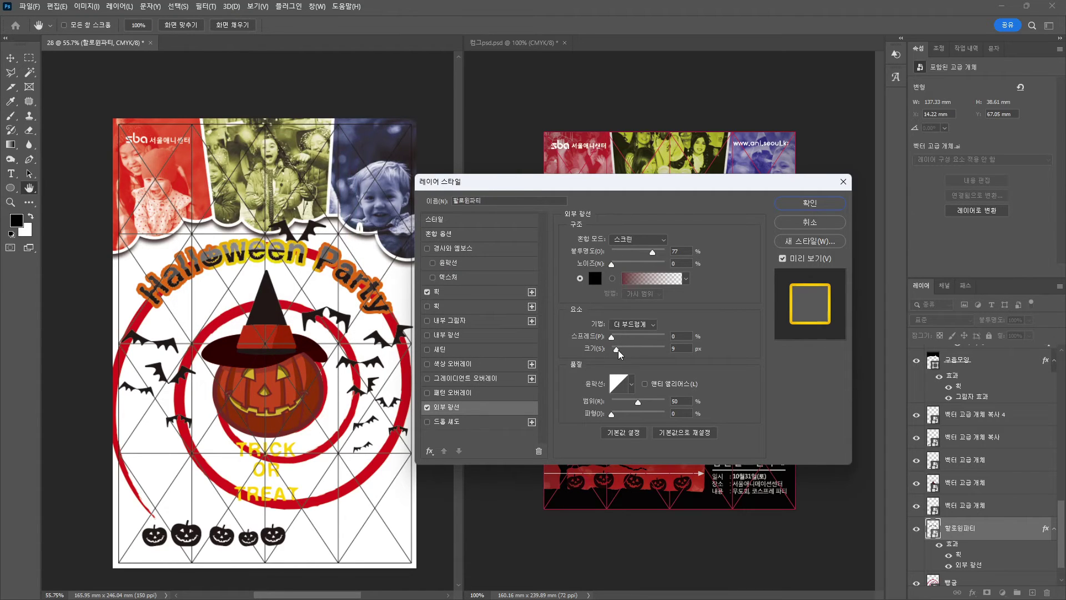
- Set the title's outer glow to normal blend mode (표준), 100% opacity, 51% spread and 21 px size, and apply the effects
{"action": "left_click", "coordinate": [635, 349]}
{"action": "left_click", "coordinate": [640, 240]}
{"action": "left_click", "coordinate": [631, 245]}
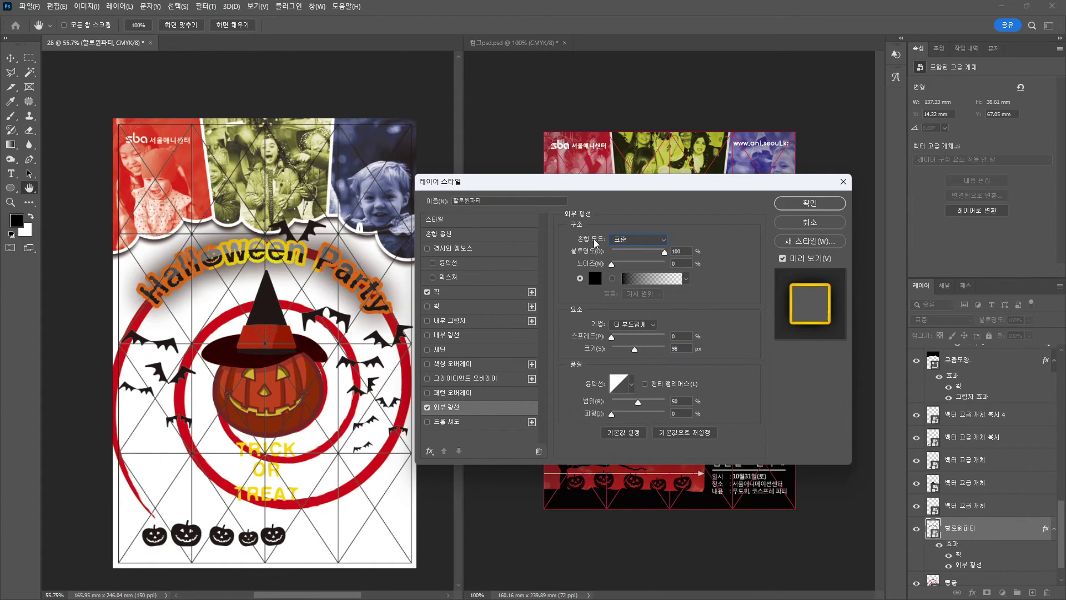
{"action": "mouse_move", "coordinate": [636, 350]}
{"action": "left_mouse_down"}
{"action": "mouse_move", "coordinate": [621, 357]}
{"action": "mouse_move", "coordinate": [618, 336]}
{"action": "mouse_move", "coordinate": [614, 350]}
{"action": "mouse_move", "coordinate": [638, 336]}
{"action": "left_mouse_up"}
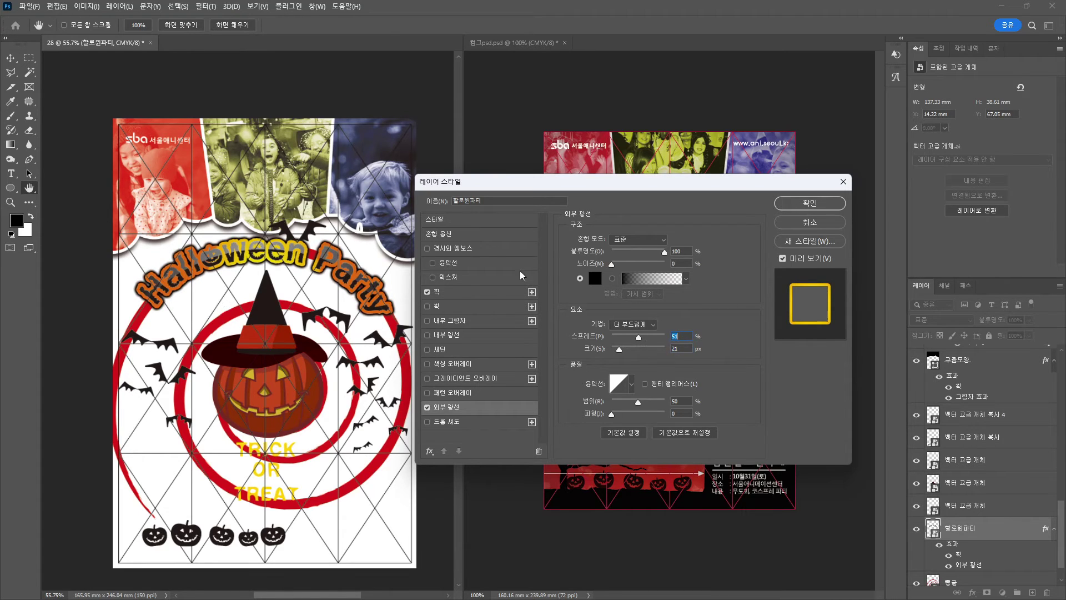
{"action": "left_click", "coordinate": [834, 202]}
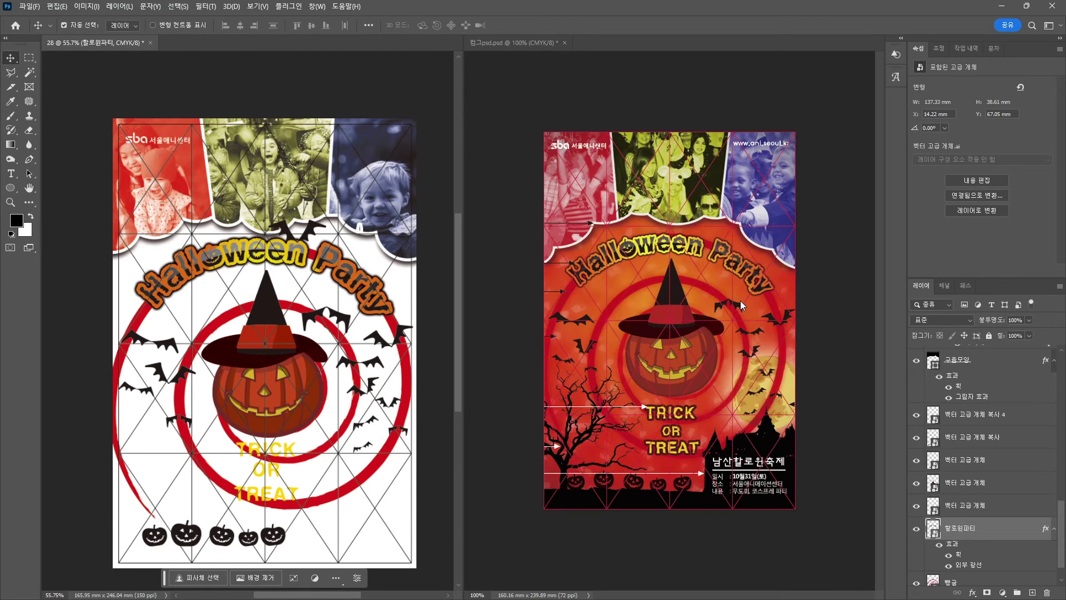
- Apply a Surface Blur (표면 흐림 효과) to the red spiral layer with a radius of 8 pixels and a raised threshold
{"action": "key", "text": "alt+bracketleft"}
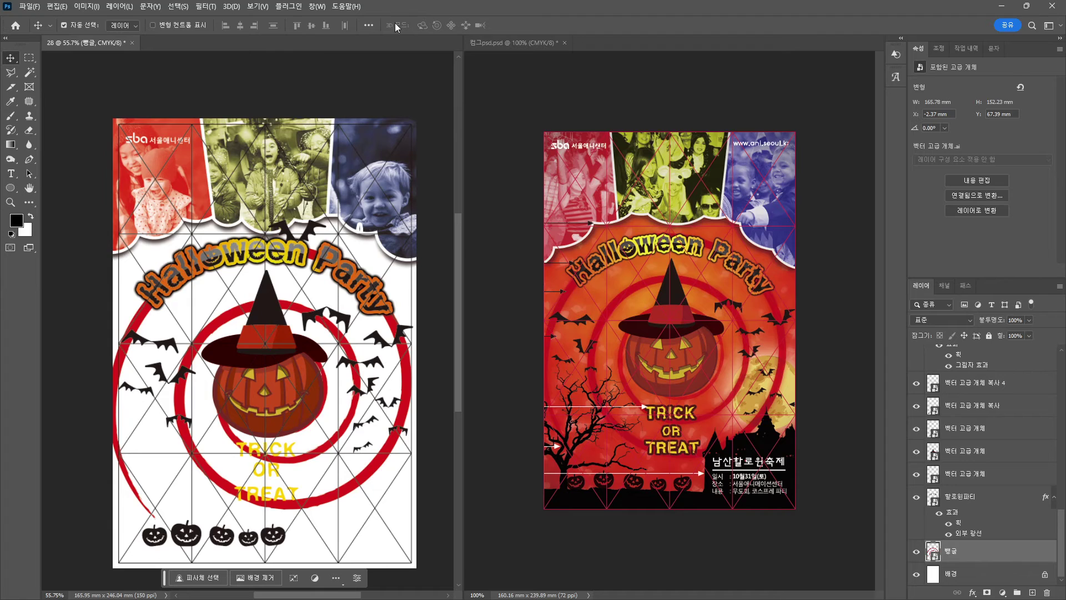
{"action": "left_click", "coordinate": [205, 7]}
{"action": "mouse_move", "coordinate": [228, 225]}
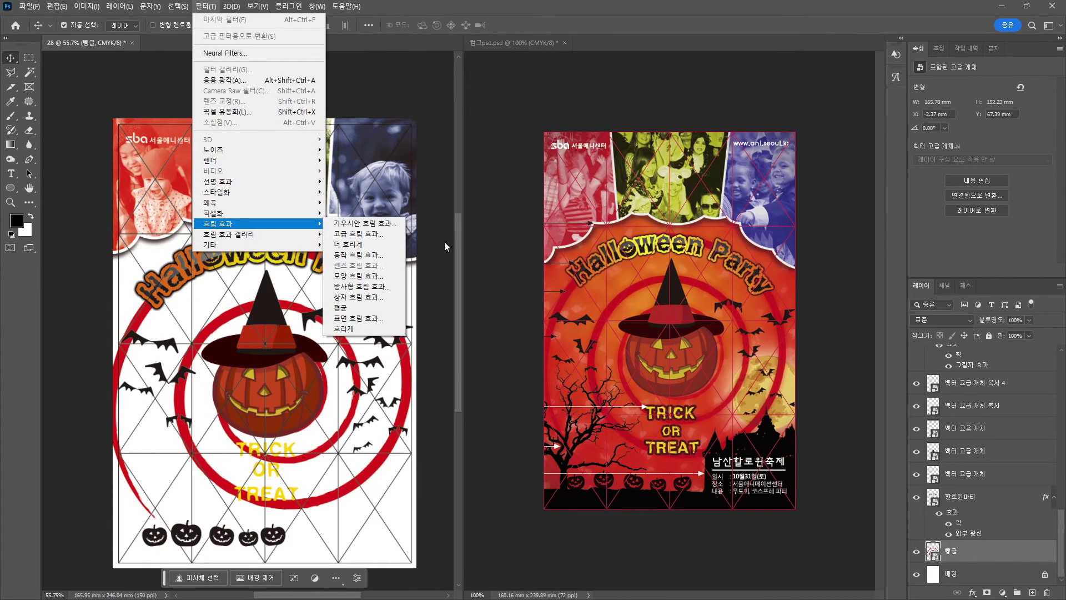
{"action": "left_click", "coordinate": [389, 318]}
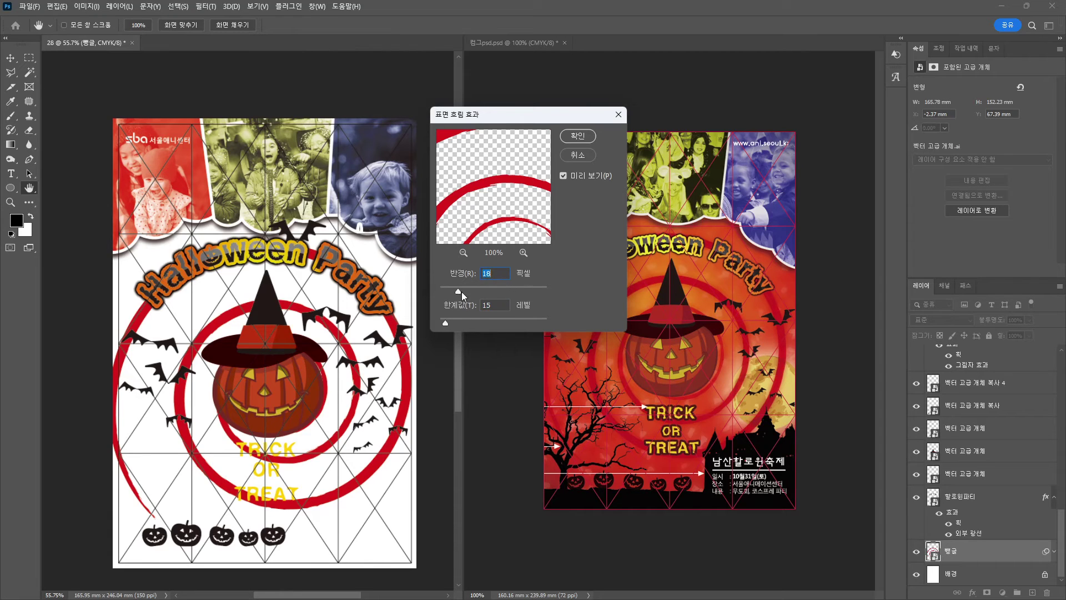
{"action": "left_click_drag", "start_coordinate": [487, 320], "coordinate": [508, 318]}
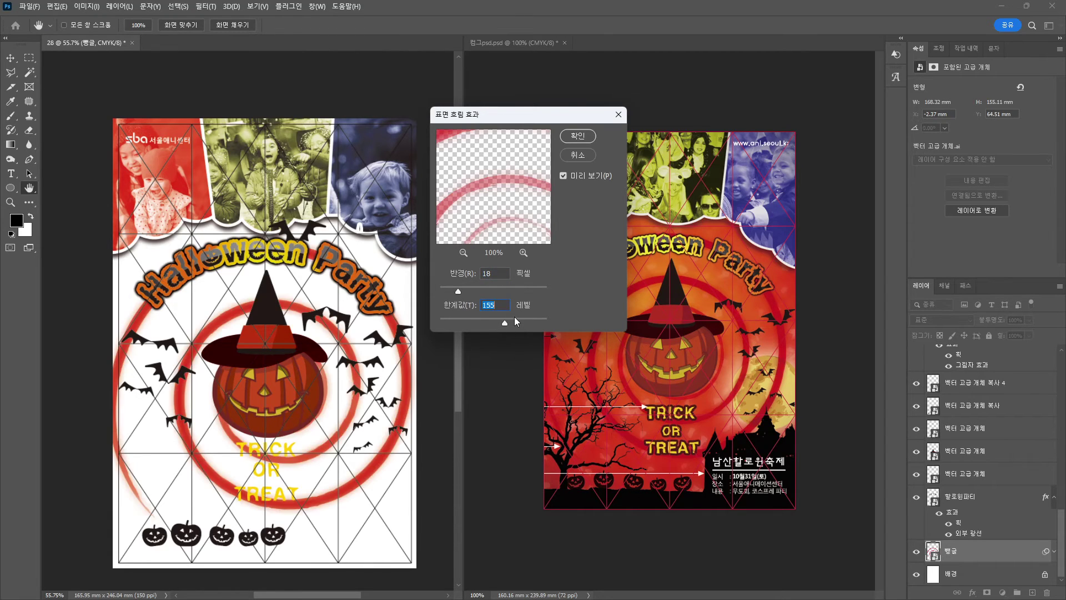
{"action": "left_click", "coordinate": [499, 286]}
{"action": "left_click", "coordinate": [463, 287]}
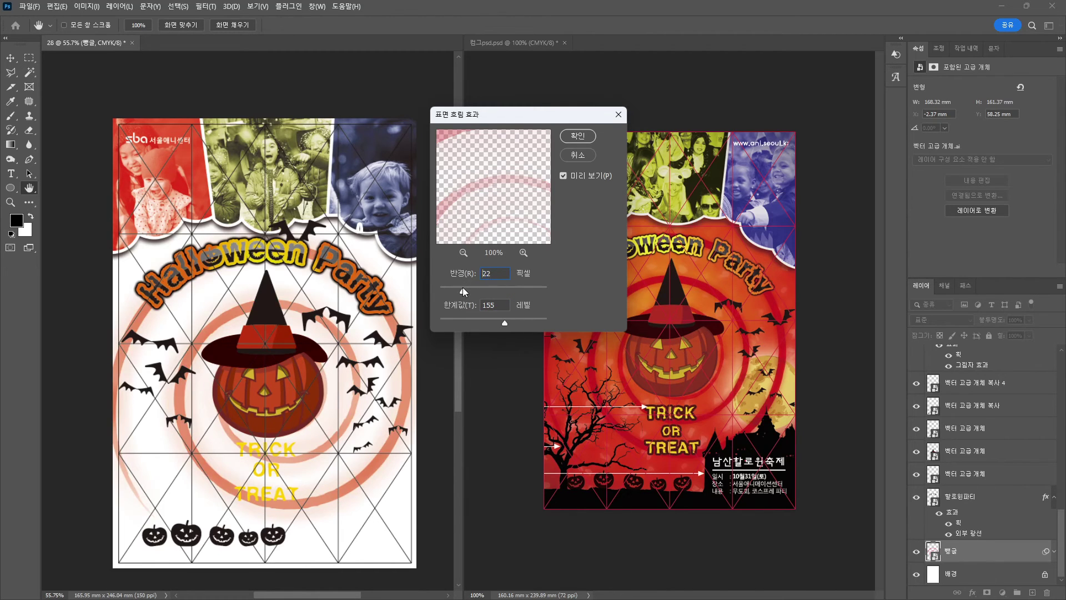
{"action": "left_click", "coordinate": [449, 287]}
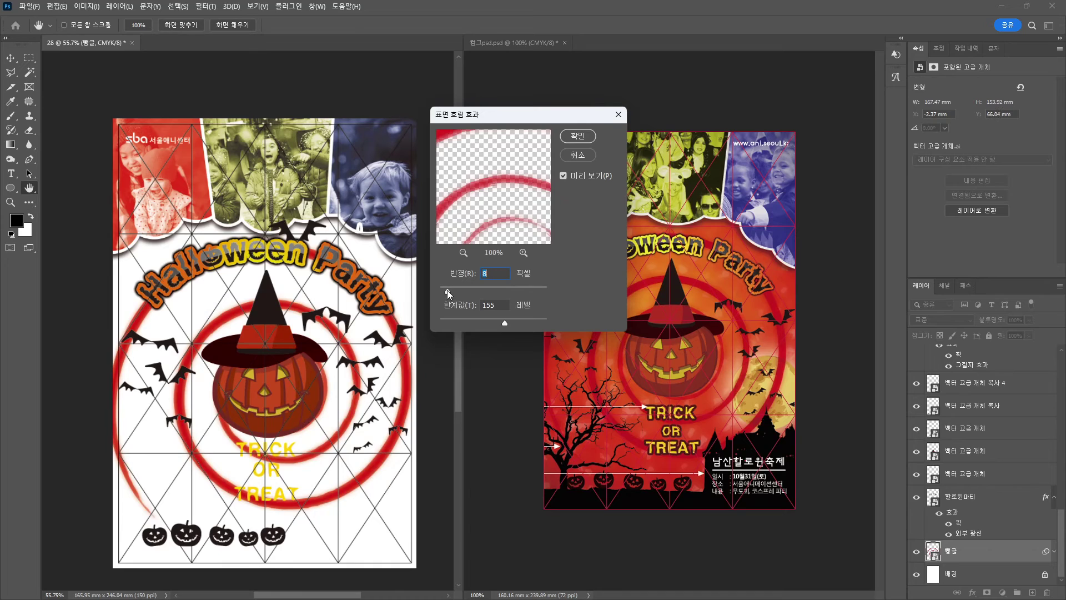
{"action": "left_click", "coordinate": [475, 320]}
{"action": "left_click_drag", "start_coordinate": [476, 320], "coordinate": [508, 322]}
{"action": "left_click", "coordinate": [592, 141]}
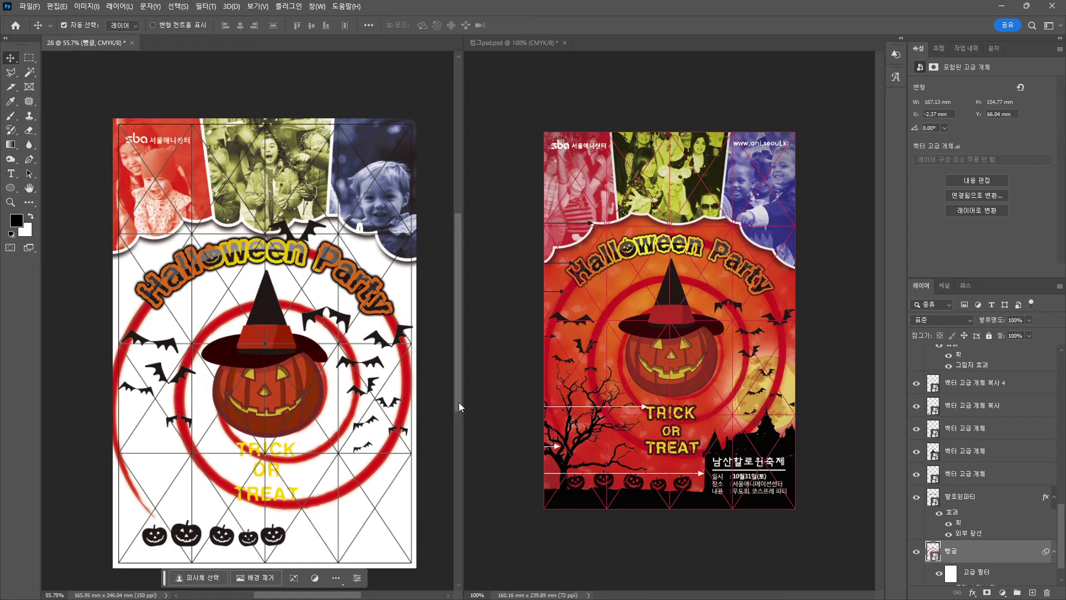
- Start a black-to-white gradient with the Gradient tool and set its start colour to C0 M45 Y100 K0
{"action": "left_click", "coordinate": [11, 144]}
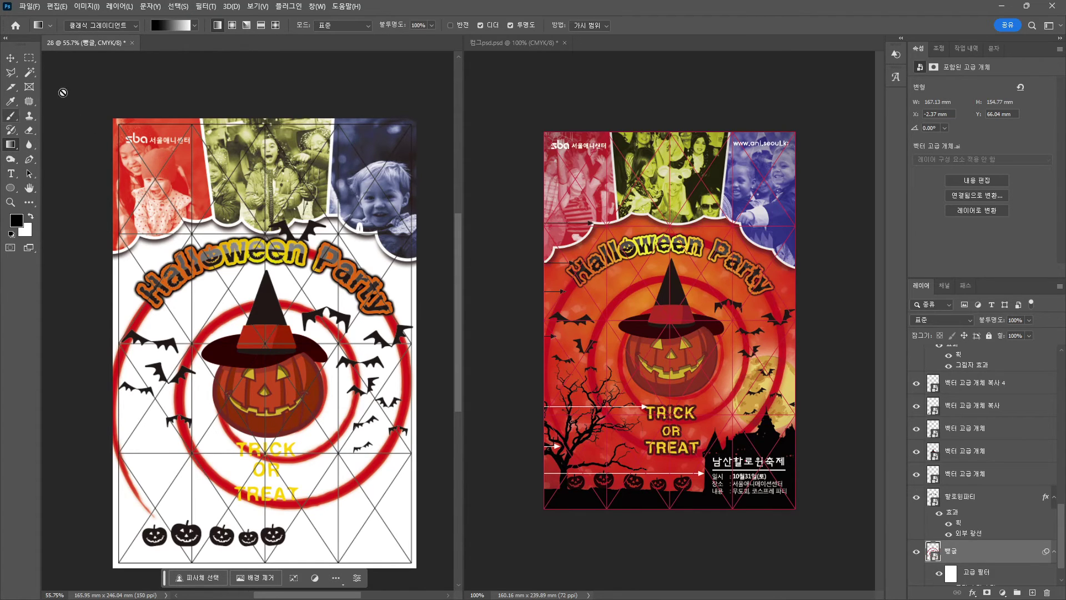
{"action": "left_click", "coordinate": [172, 24]}
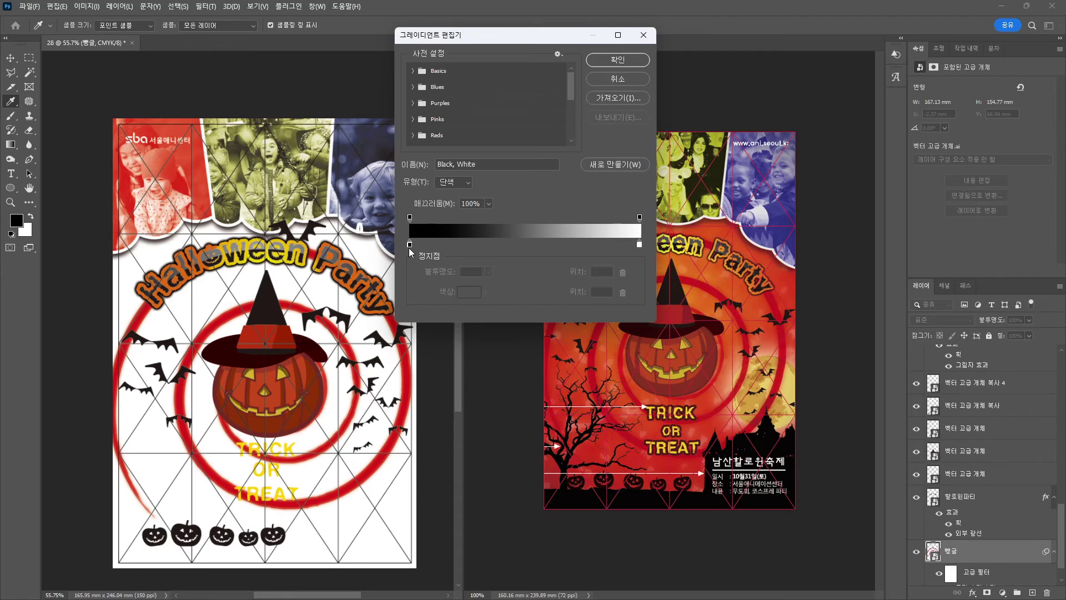
{"action": "left_click", "coordinate": [467, 289]}
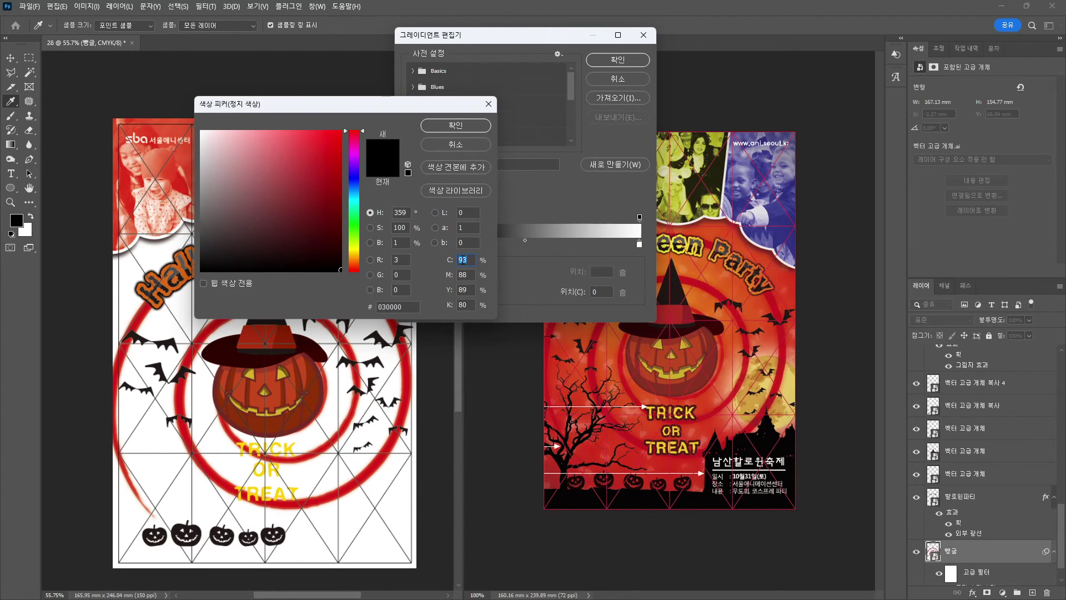
{"action": "key", "text": "Tab"}
{"action": "type", "text": "45100"}
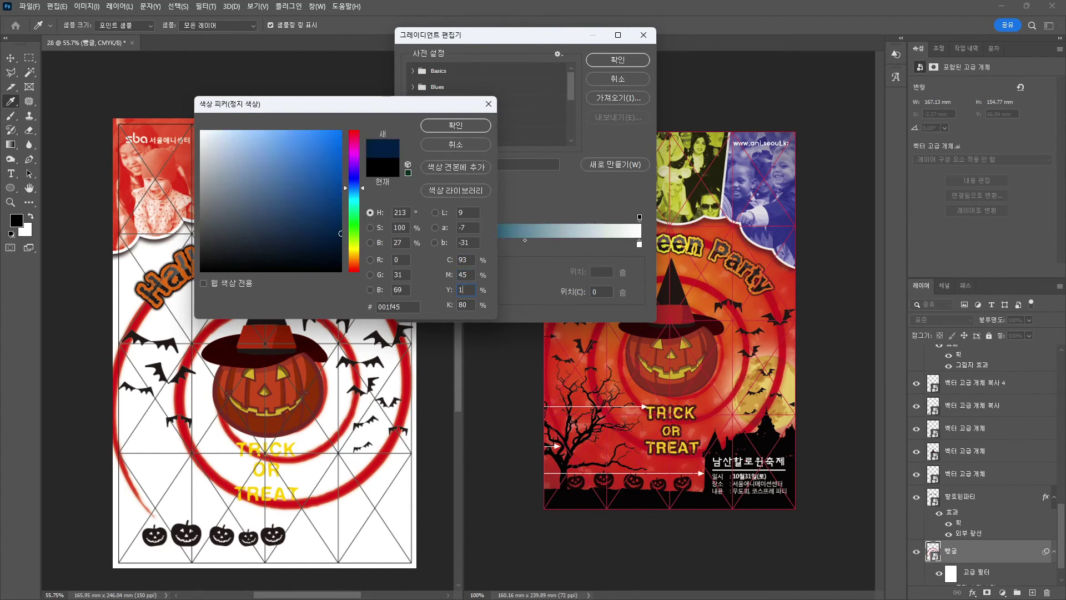
{"action": "left_click", "coordinate": [466, 260]}
{"action": "type", "text": "0"}
{"action": "key", "text": "Tab"}
{"action": "key", "text": "Tab"}
{"action": "key", "text": "Tab"}
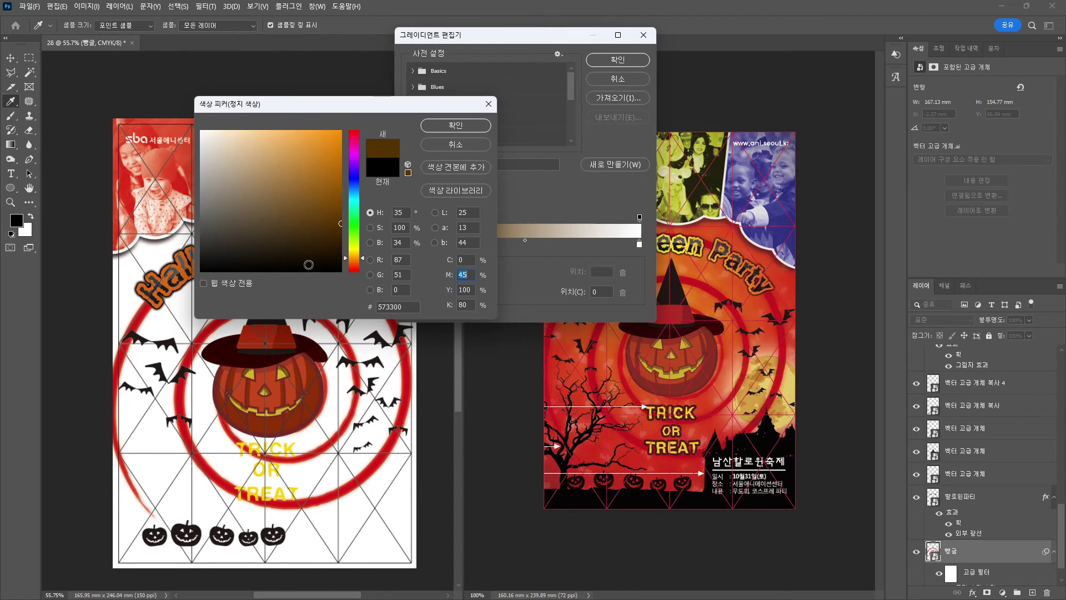
{"action": "type", "text": "0"}
{"action": "key", "text": "Return"}
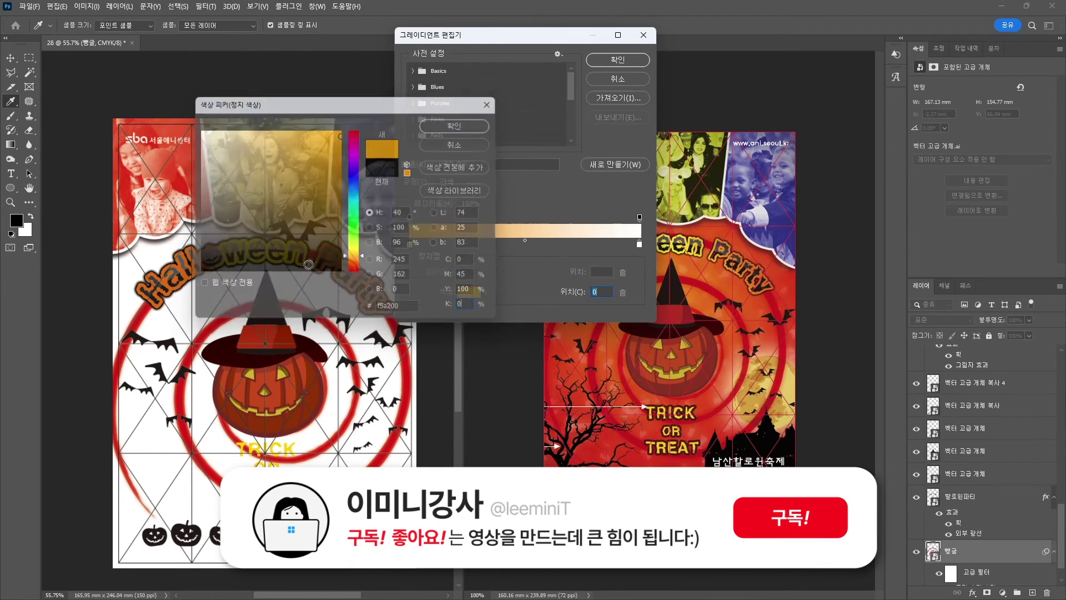
- Set the gradient's end colour to C10 M90 Y100 K0 and accept the gradient
{"action": "left_click", "coordinate": [639, 243]}
{"action": "left_click", "coordinate": [472, 292]}
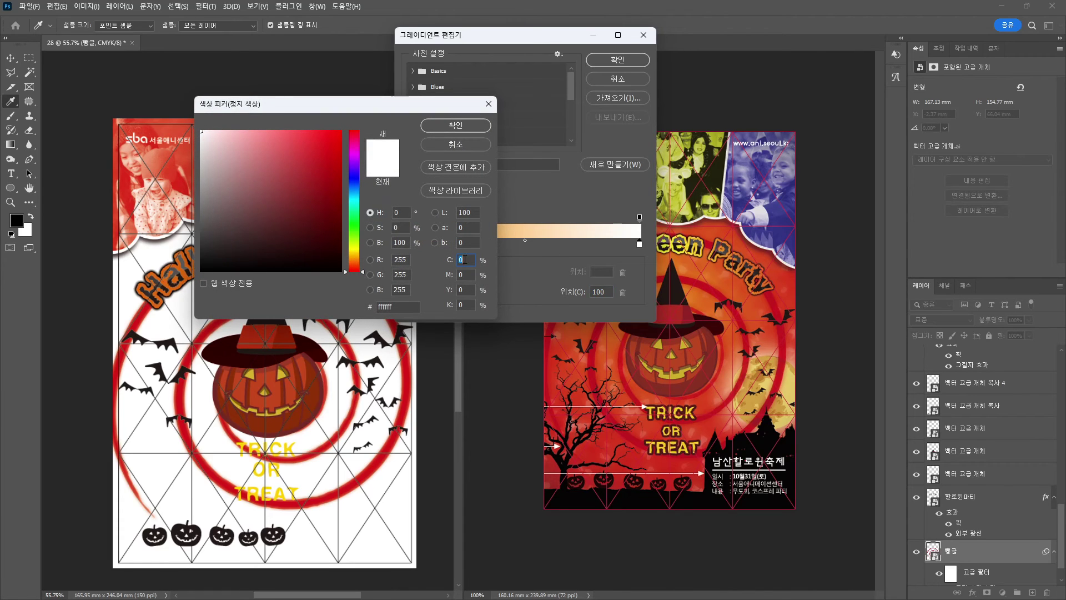
{"action": "type", "text": "1090"}
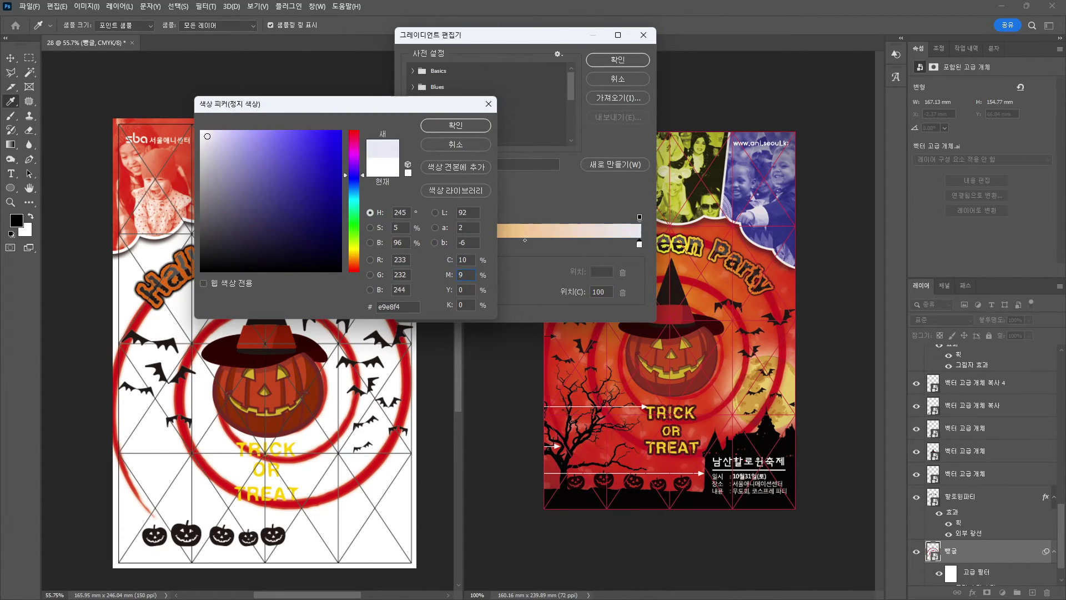
{"action": "key", "text": "Tab"}
{"action": "type", "text": "100"}
{"action": "key", "text": "Return"}
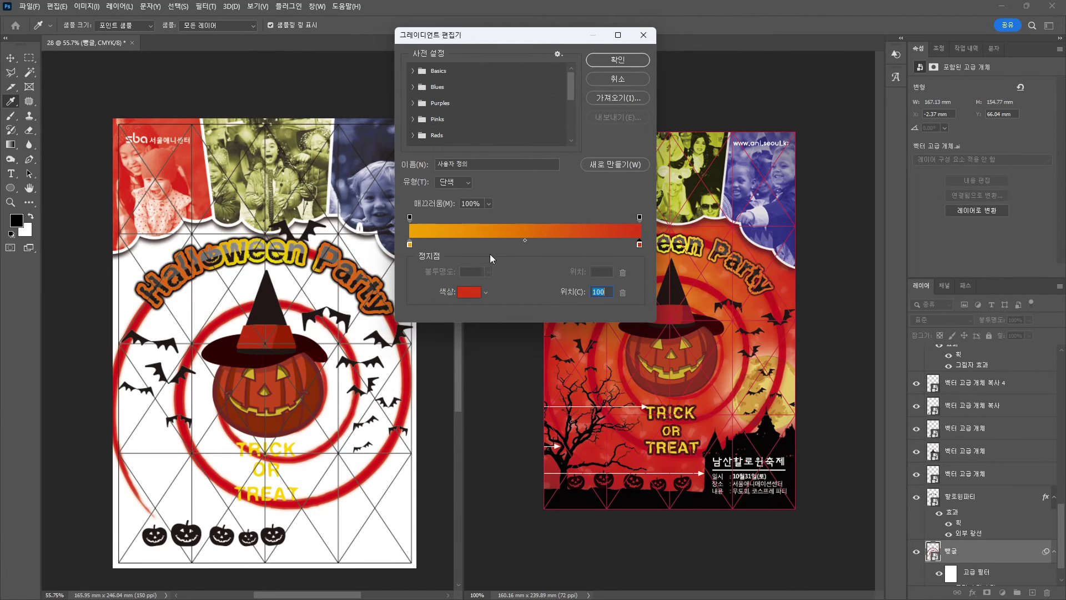
{"action": "left_click", "coordinate": [617, 60]}
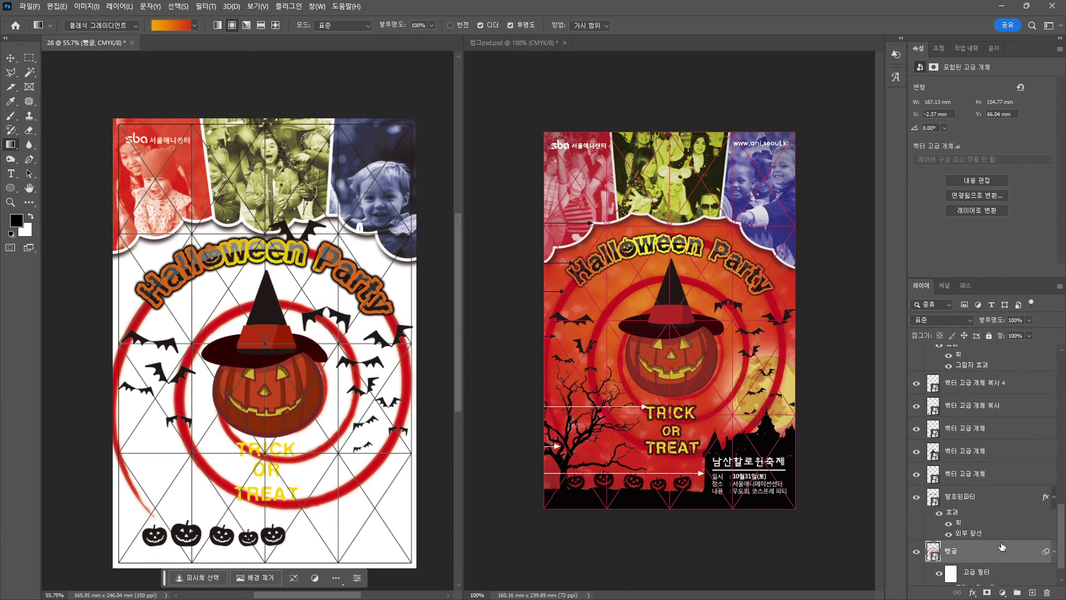
- Fill the background layer (배경) with the radial orange-to-red gradient, redrawing it outward from the pumpkin until red reaches the poster's edges
{"action": "scroll", "coordinate": [1002, 547], "scroll_direction": "down", "scroll_amount": 1}
{"action": "left_click", "coordinate": [989, 574]}
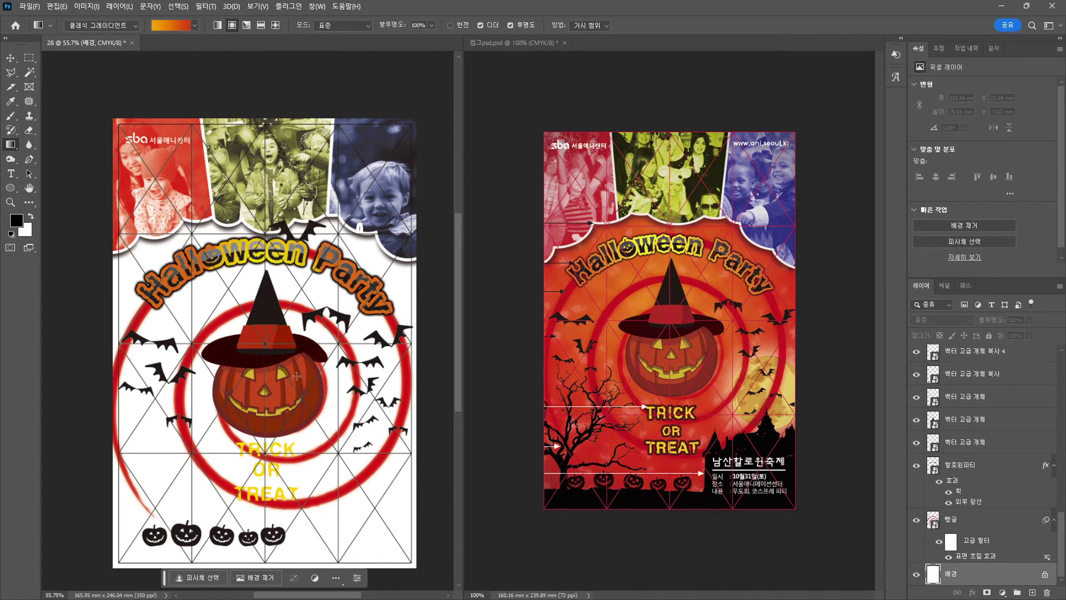
{"action": "left_click_drag", "start_coordinate": [272, 377], "coordinate": [268, 63]}
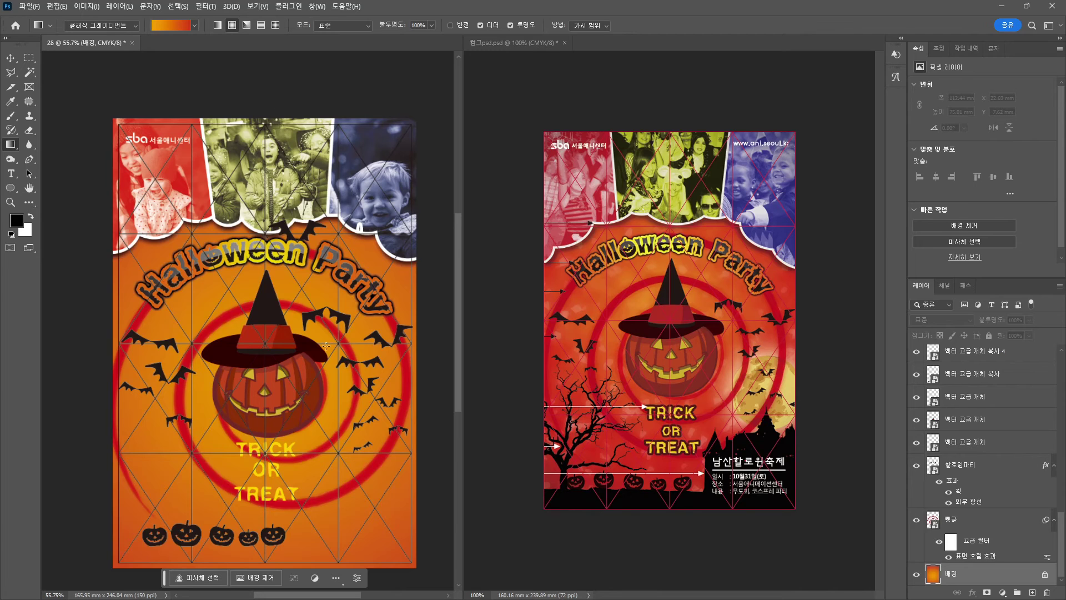
{"action": "left_click_drag", "start_coordinate": [276, 380], "coordinate": [278, 148]}
{"action": "left_click_drag", "start_coordinate": [245, 380], "coordinate": [267, 270]}
{"action": "left_click_drag", "start_coordinate": [148, 549], "coordinate": [157, 547]}
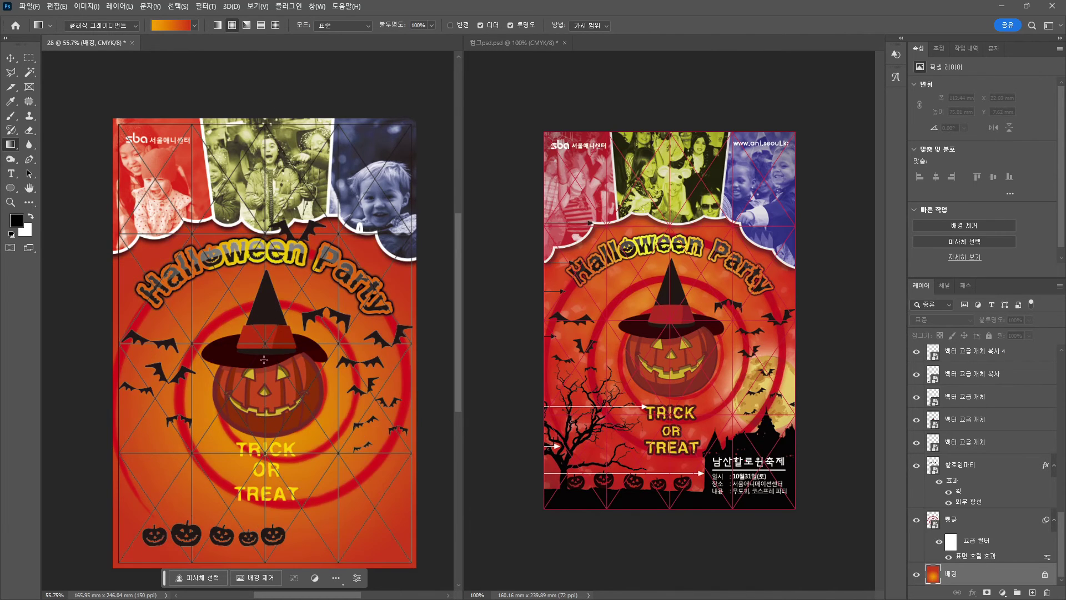
{"action": "left_click_drag", "start_coordinate": [264, 359], "coordinate": [166, 509]}
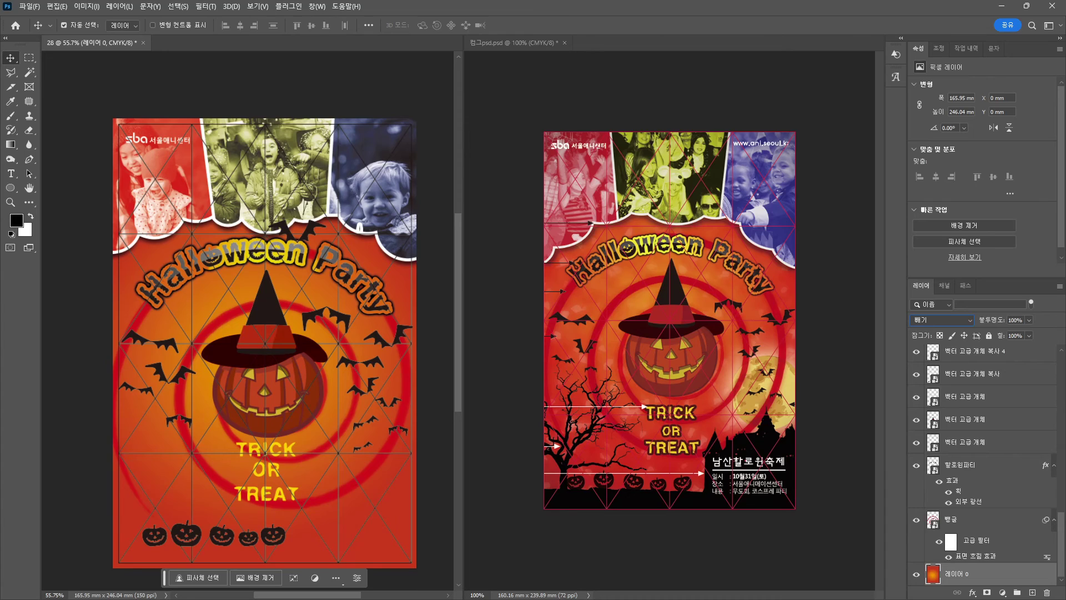
- Switch to the PDF brief in Adobe Acrobat and review the gradient and blending mode instructions for design 28
{"action": "key", "text": "alt+Tab"}
{"action": "scroll", "coordinate": [705, 439], "scroll_direction": "down", "scroll_amount": 1}
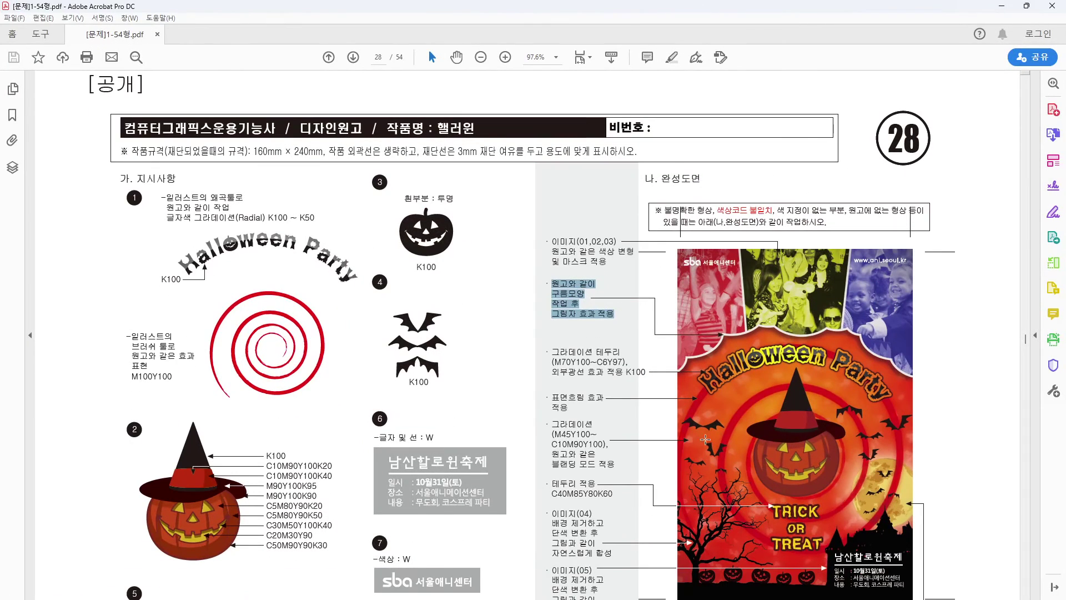
{"action": "scroll", "coordinate": [716, 461], "scroll_direction": "down", "scroll_amount": 4}
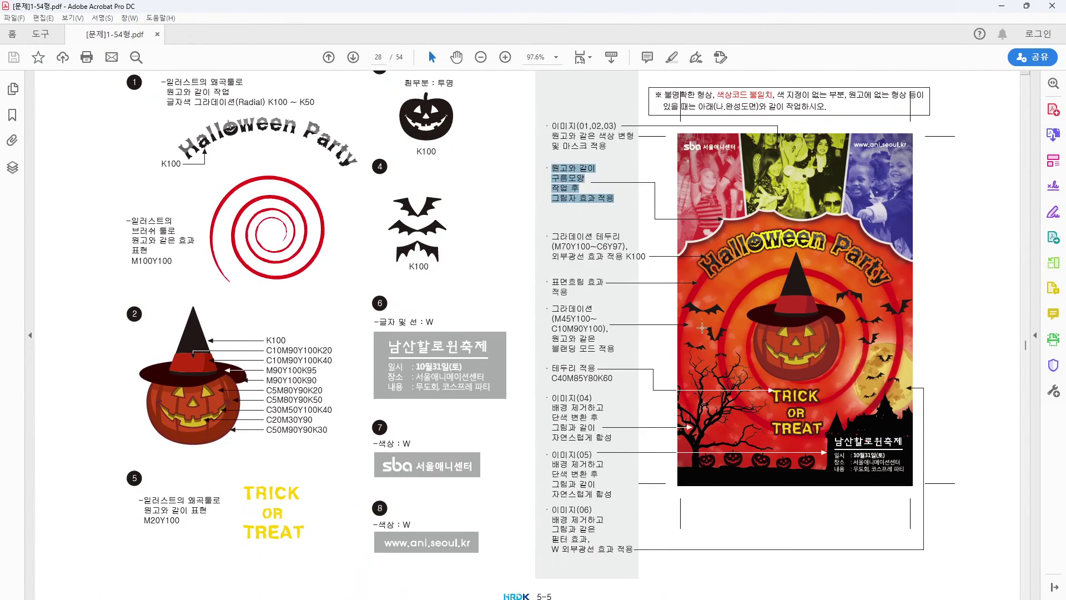
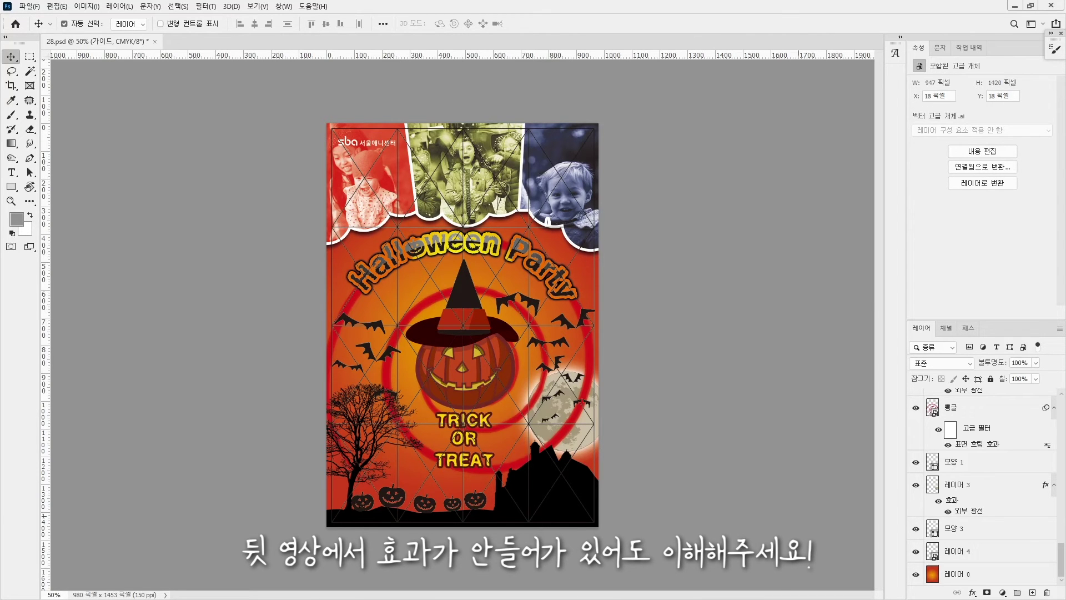
- In Photoshop, duplicate the gradient layer 레이어 0 and move the copy above all other layers
{"action": "left_click", "coordinate": [1017, 576]}
{"action": "key", "text": "ctrl+j"}
{"action": "left_click_drag", "start_coordinate": [997, 578], "coordinate": [1013, 392]}
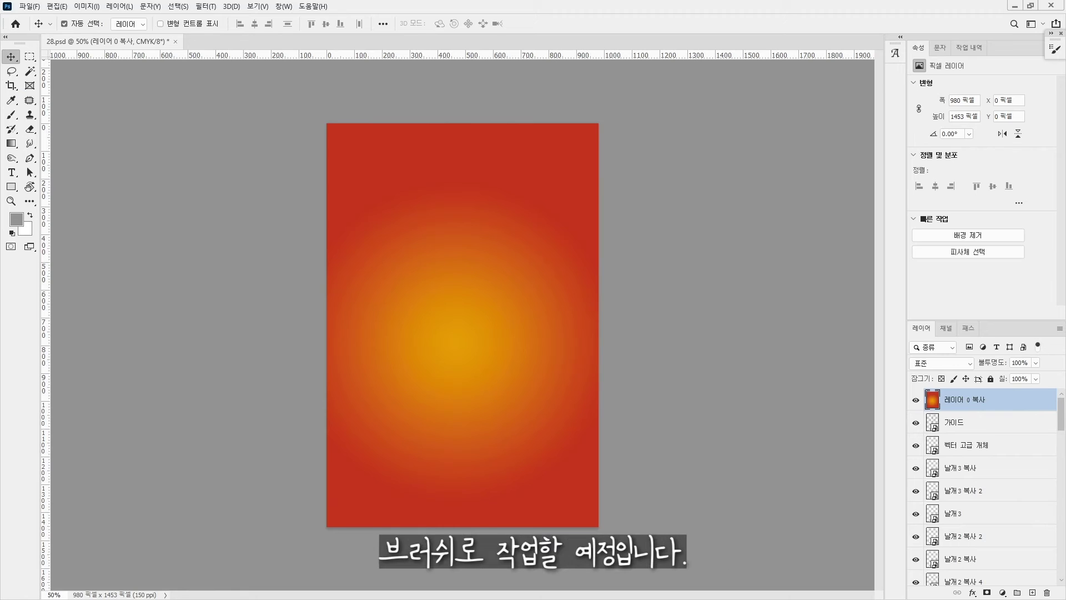
- Change the foreground colour to a light peach based on the orange sampled from the gradient
{"action": "left_click", "coordinate": [13, 115]}
{"action": "left_click", "coordinate": [17, 101]}
{"action": "left_click", "coordinate": [400, 269]}
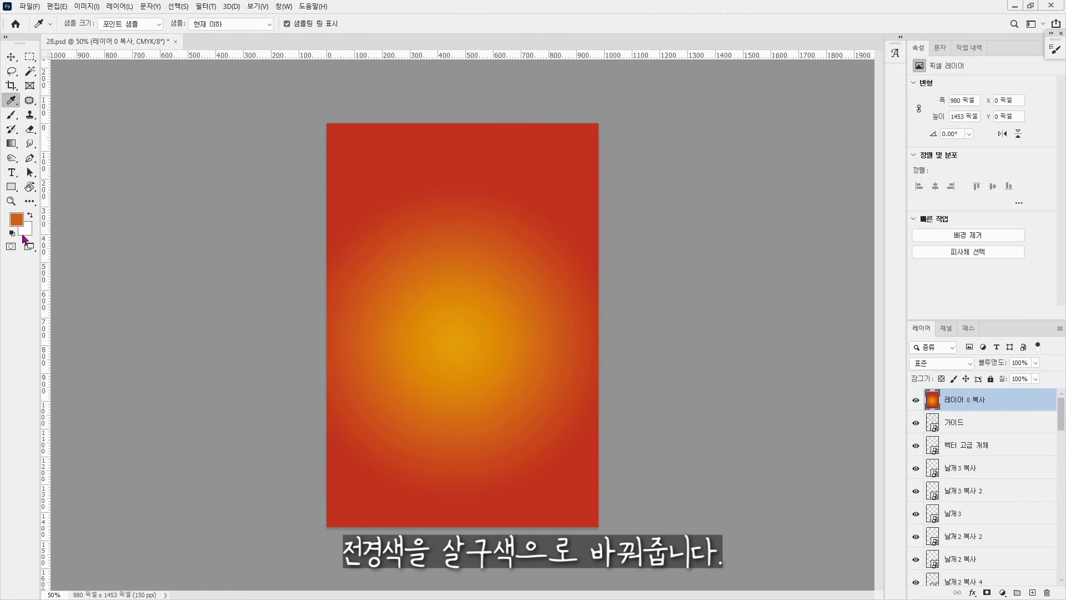
{"action": "left_click", "coordinate": [17, 220]}
{"action": "left_click", "coordinate": [707, 307]}
{"action": "left_click", "coordinate": [905, 302]}
- Dab scattered soft brush spots at 30% opacity around the edges of the gradient copy
{"action": "type", "text": "b"}
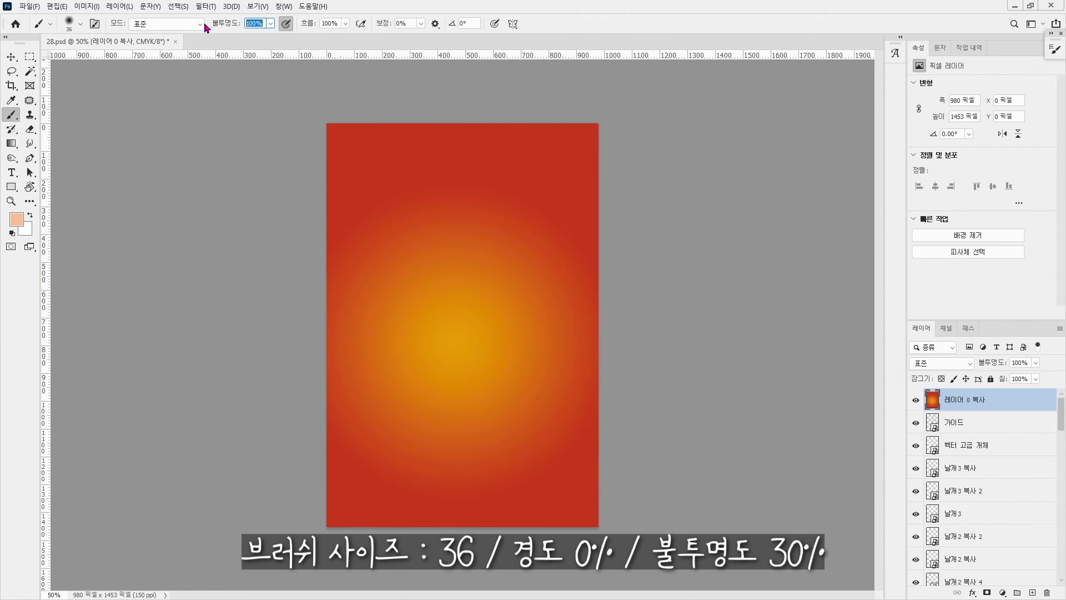
{"action": "type", "text": "30"}
{"action": "key", "text": "Return"}
{"action": "left_click", "coordinate": [366, 238]}
{"action": "left_click", "coordinate": [360, 434]}
{"action": "left_click", "coordinate": [581, 436]}
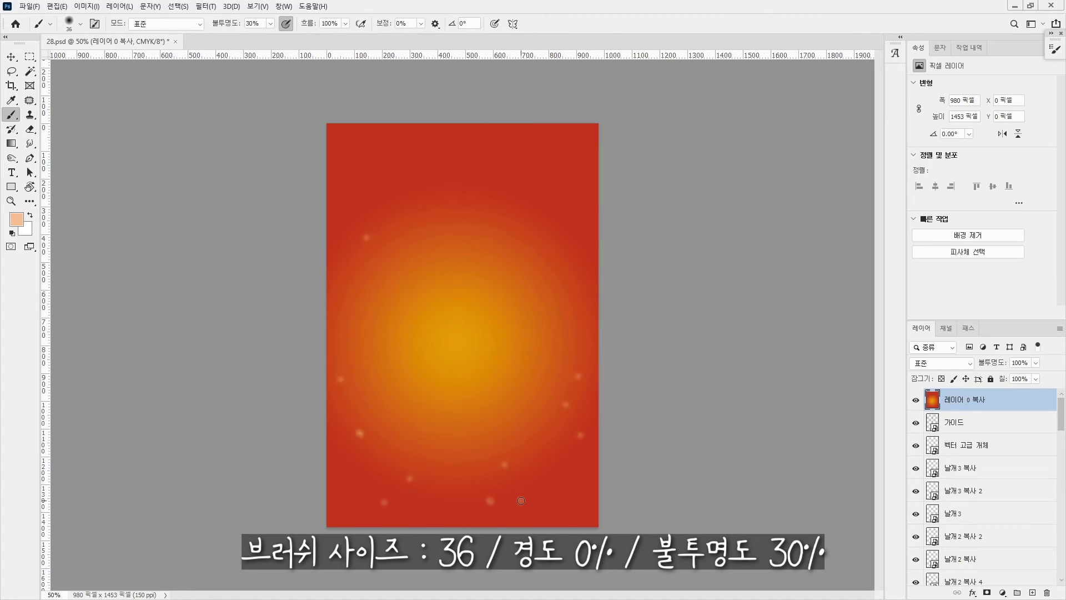
{"action": "left_click", "coordinate": [359, 398]}
{"action": "left_click", "coordinate": [579, 299]}
{"action": "left_click", "coordinate": [499, 251]}
- Raise the brush opacity to 50% and scatter more peach dots all over the gradient copy
{"action": "left_click", "coordinate": [270, 24]}
{"action": "left_click_drag", "start_coordinate": [270, 37], "coordinate": [279, 37]}
{"action": "left_click", "coordinate": [588, 263]}
{"action": "left_click", "coordinate": [585, 465]}
{"action": "left_click", "coordinate": [544, 502]}
{"action": "left_click", "coordinate": [414, 493]}
{"action": "left_click", "coordinate": [442, 221]}
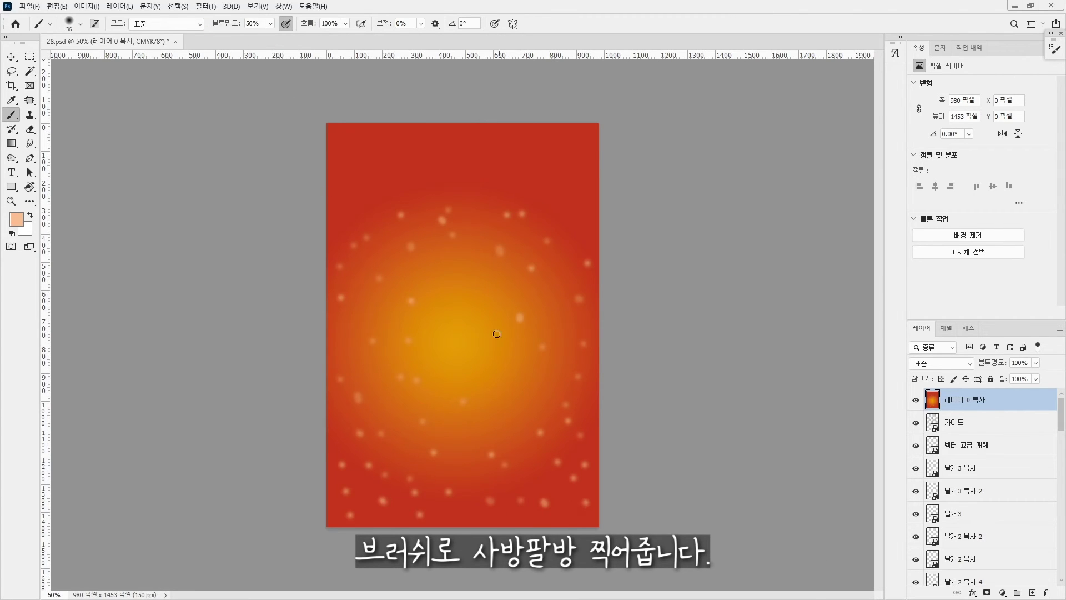
{"action": "left_click", "coordinate": [490, 339]}
{"action": "left_click", "coordinate": [379, 313]}
- Apply the Crystallize filter (수정화) to the dotted gradient copy, with the filter preview zoomed out to 25%
{"action": "left_click", "coordinate": [204, 7]}
{"action": "mouse_move", "coordinate": [245, 194]}
{"action": "left_click", "coordinate": [350, 205]}
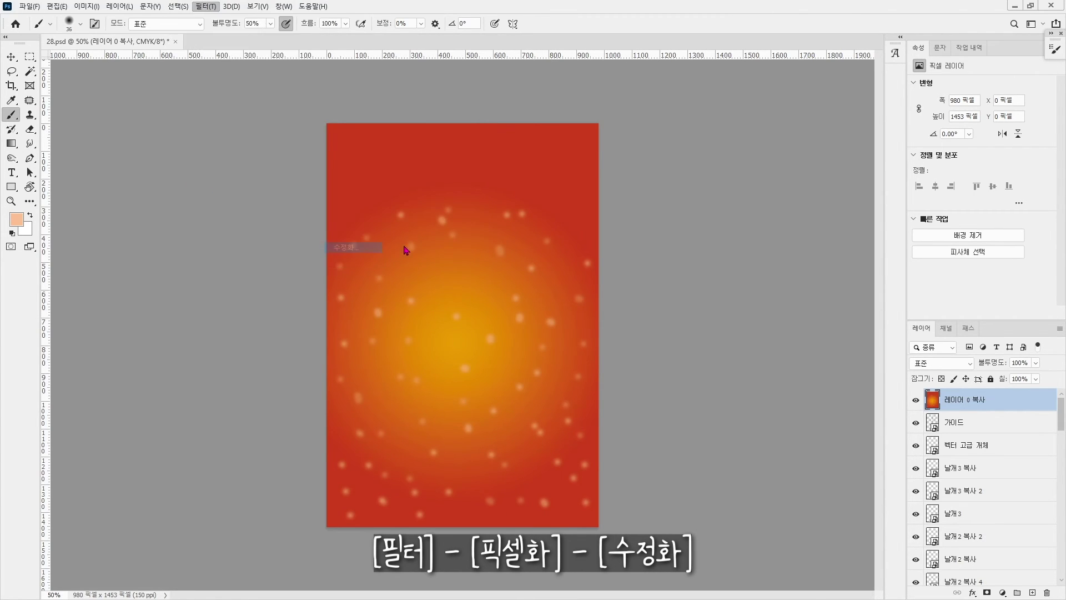
{"action": "left_click", "coordinate": [617, 260]}
{"action": "left_click", "coordinate": [617, 259]}
{"action": "left_click", "coordinate": [617, 259]}
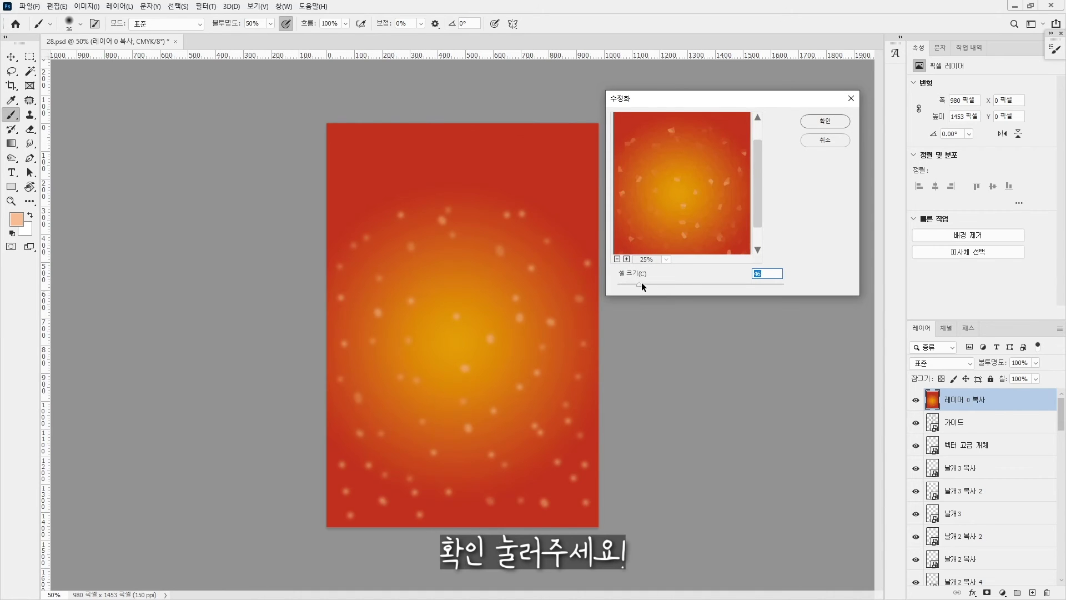
- Move the crystallized copy directly above 레이어 0 and set its blend mode to Lighter Color (밝은 색상)
{"action": "left_click_drag", "start_coordinate": [968, 402], "coordinate": [992, 593]}
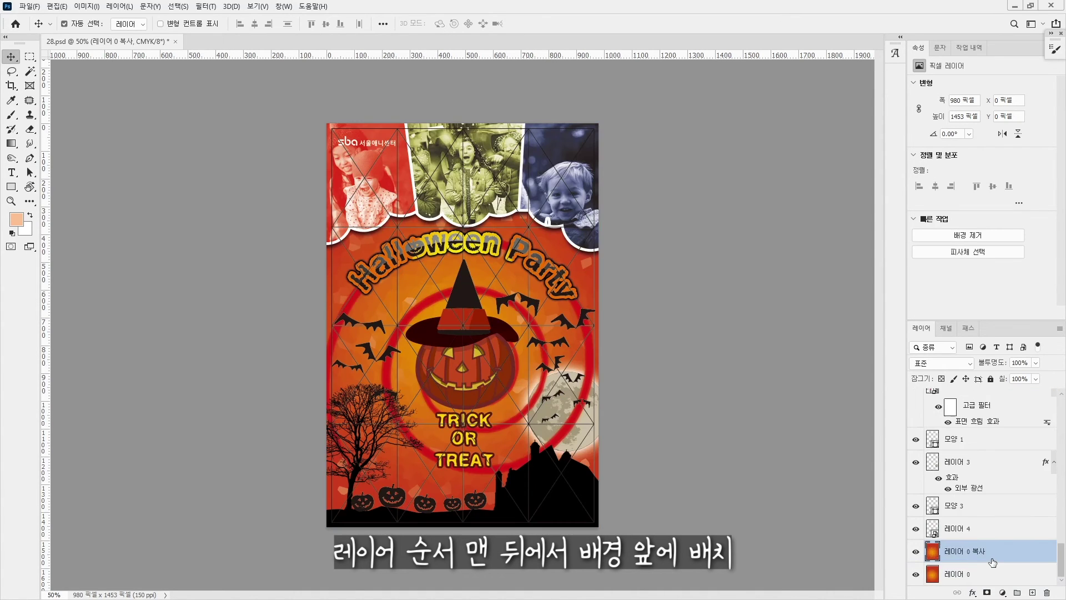
{"action": "left_click", "coordinate": [942, 363]}
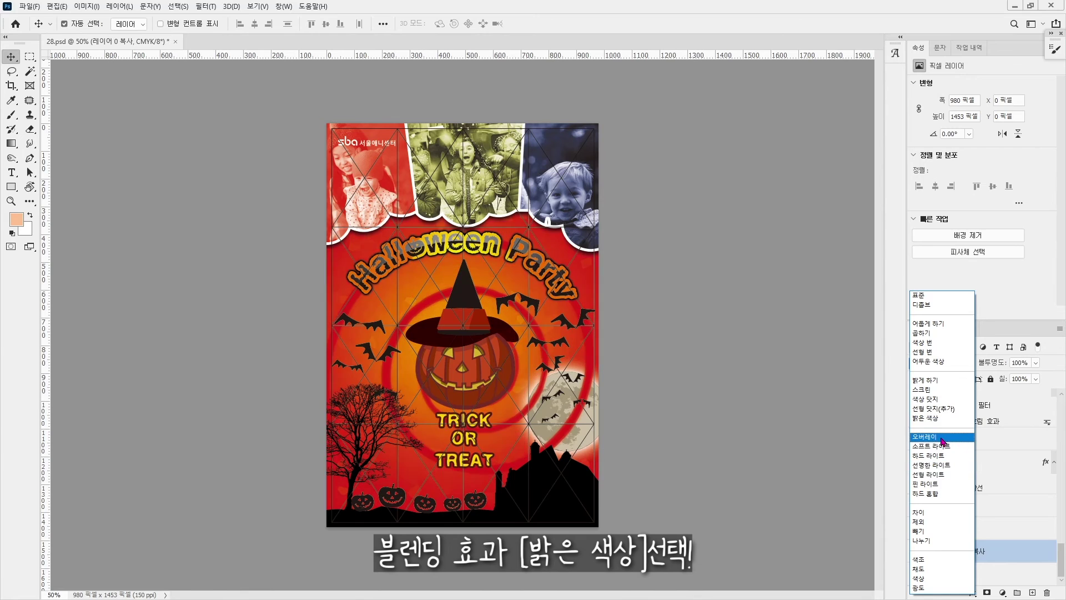
{"action": "left_click", "coordinate": [926, 418]}
{"action": "left_click", "coordinate": [239, 170]}
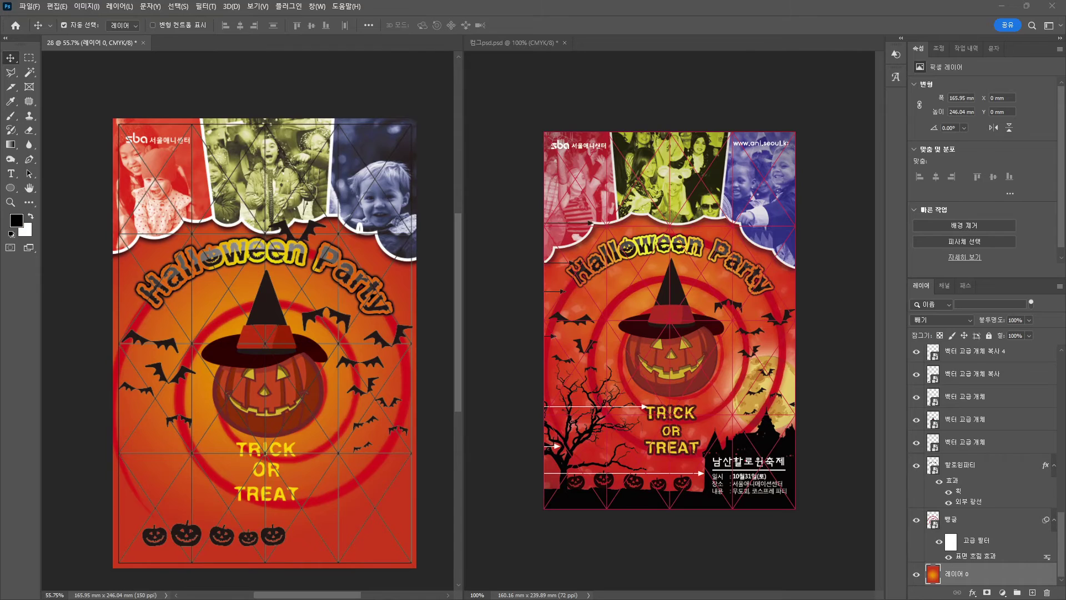
- Add a Stroke (획) layer effect with a solid colour fill to the TRICK OR TREAT lettering
{"action": "left_click", "coordinate": [260, 495]}
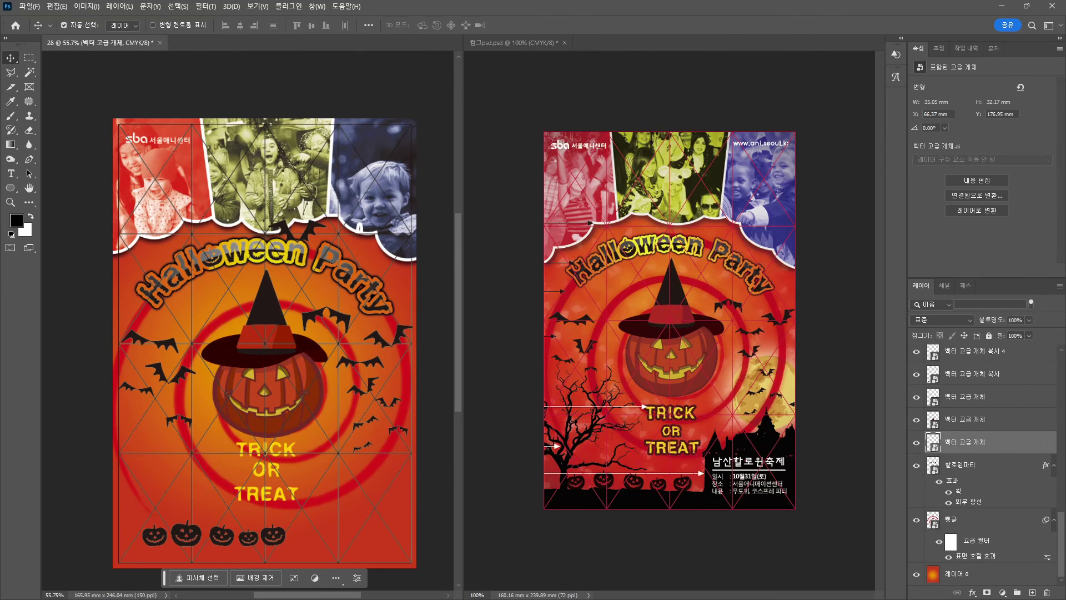
{"action": "left_click", "coordinate": [973, 593]}
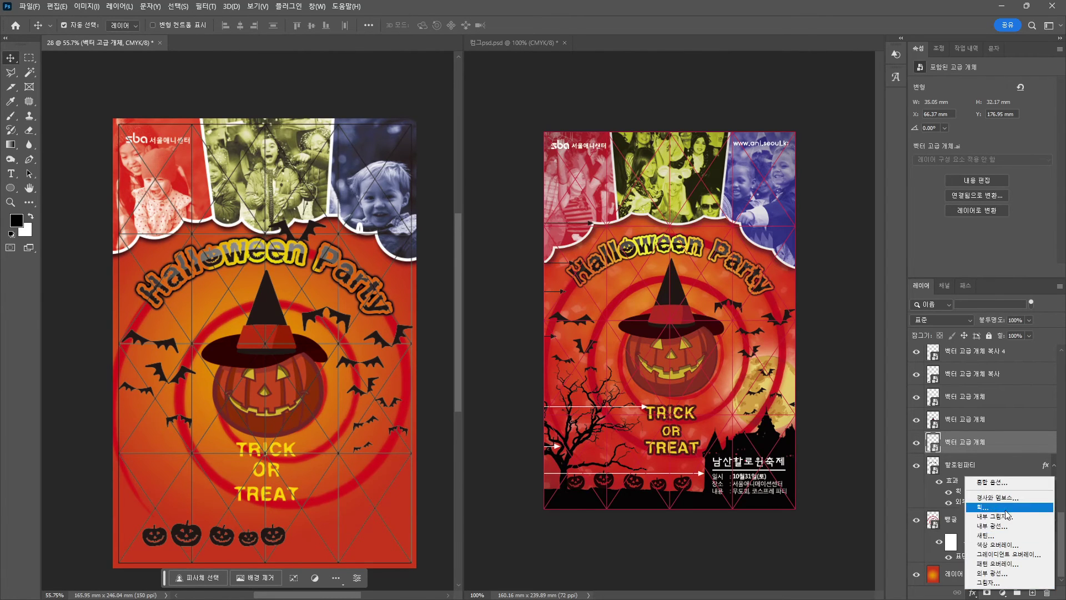
{"action": "key", "text": "Escape"}
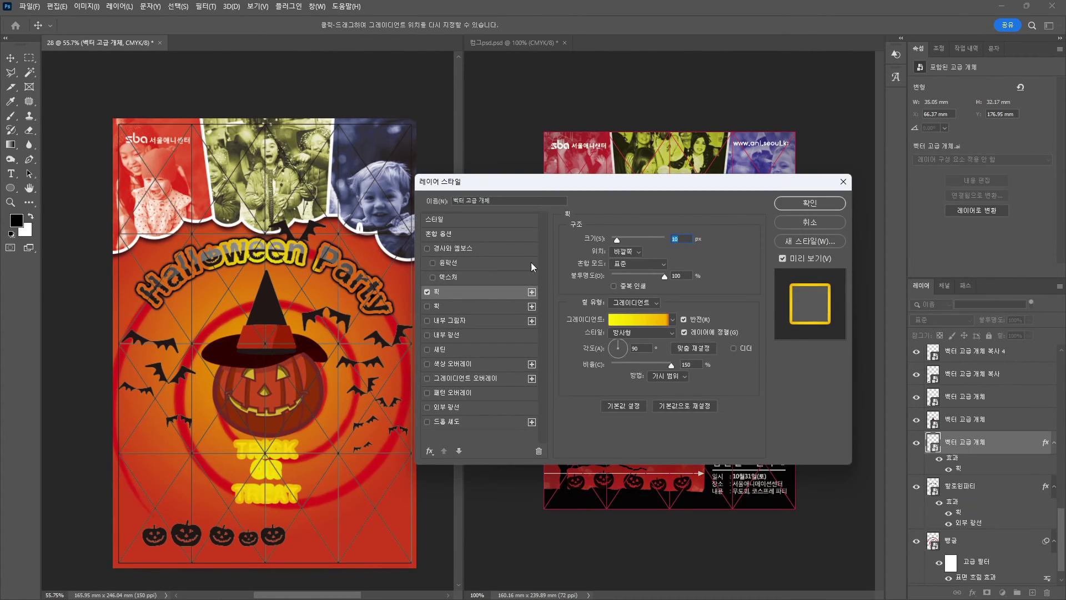
{"action": "left_click", "coordinate": [633, 303]}
{"action": "left_click", "coordinate": [615, 312]}
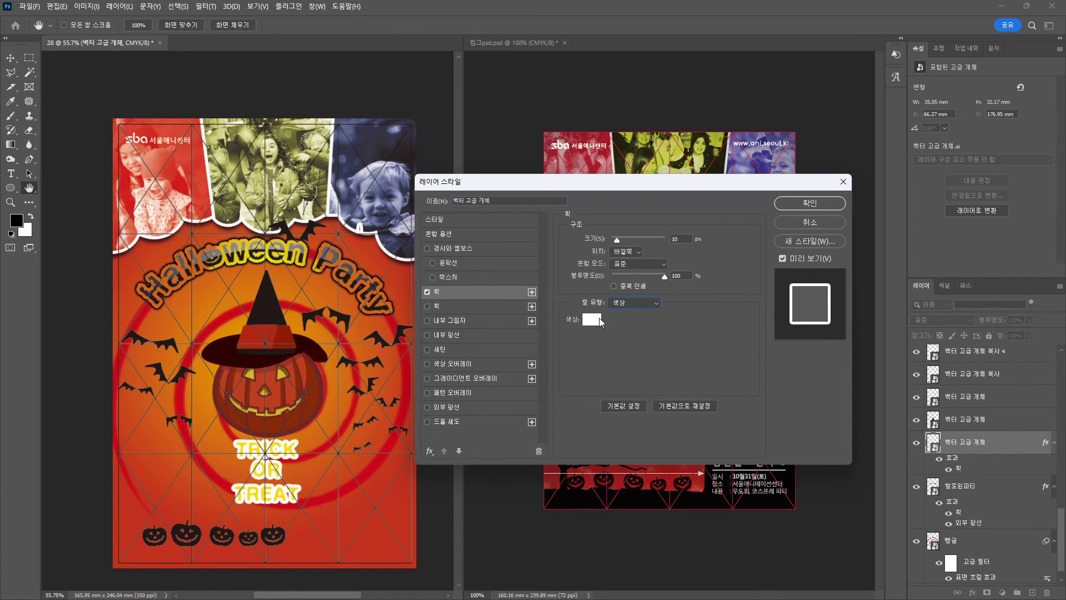
- Set the lettering's stroke colour to C 40, M 85, Y 80, K 60, fine-tune the stroke size and apply the layer style
{"action": "left_click", "coordinate": [592, 320]}
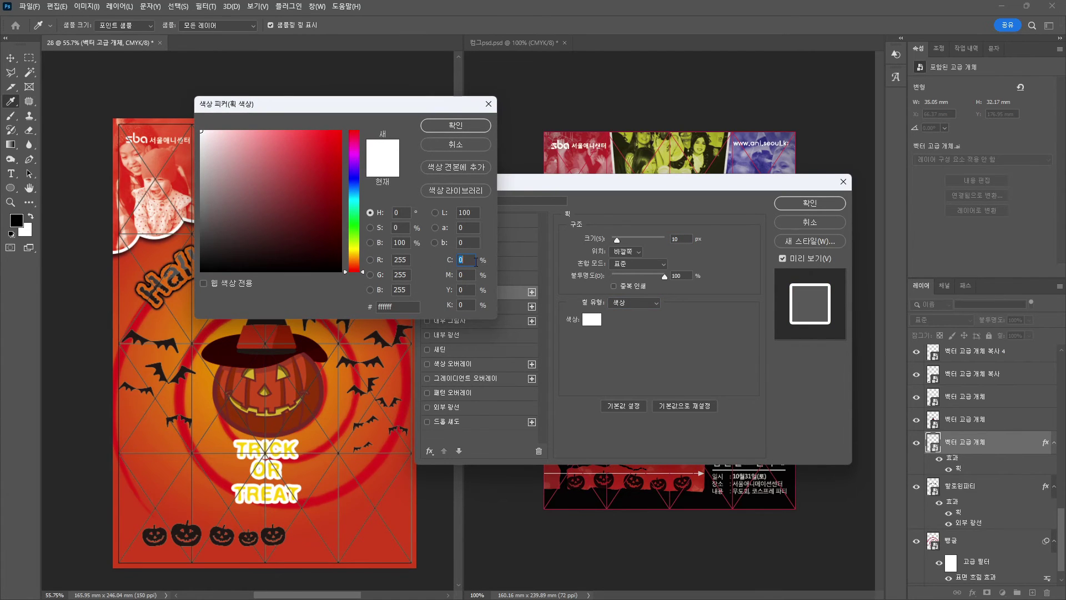
{"action": "type", "text": "40"}
{"action": "key", "text": "Tab"}
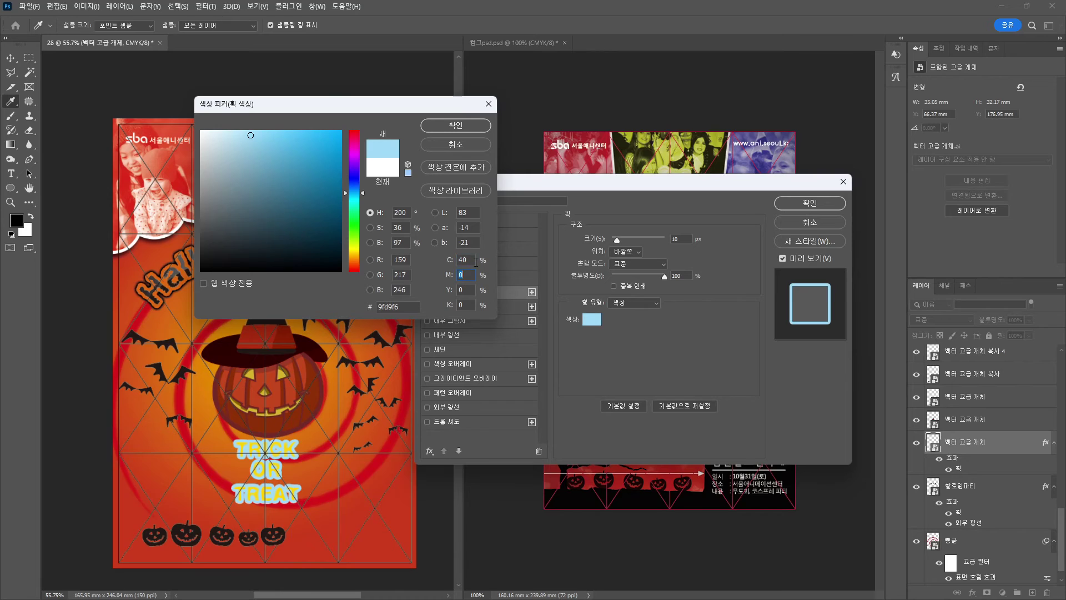
{"action": "type", "text": "85"}
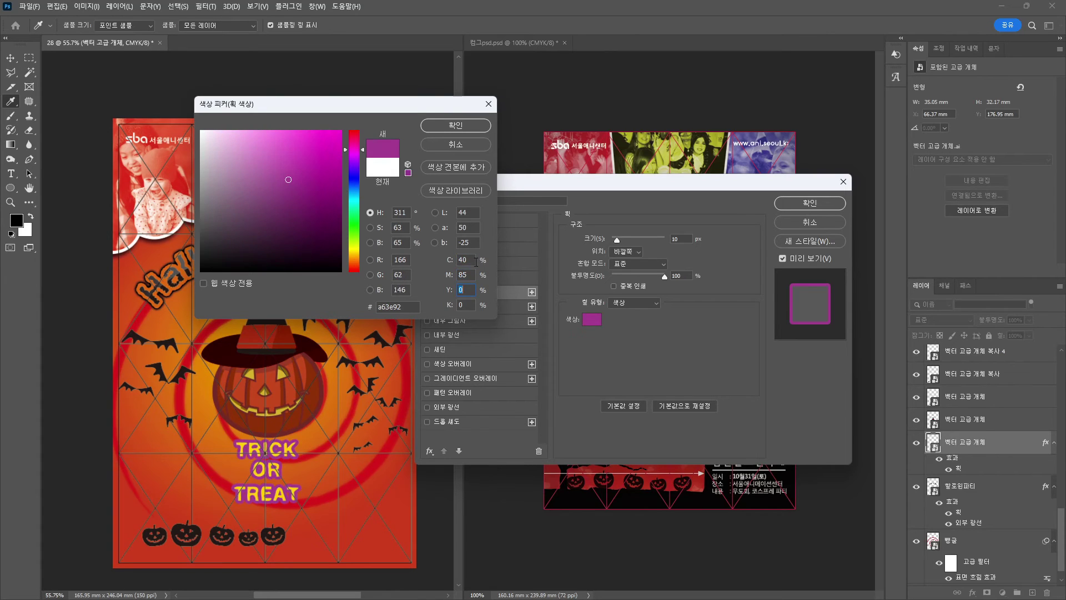
{"action": "type", "text": "80"}
{"action": "key", "text": "Tab"}
{"action": "type", "text": "60"}
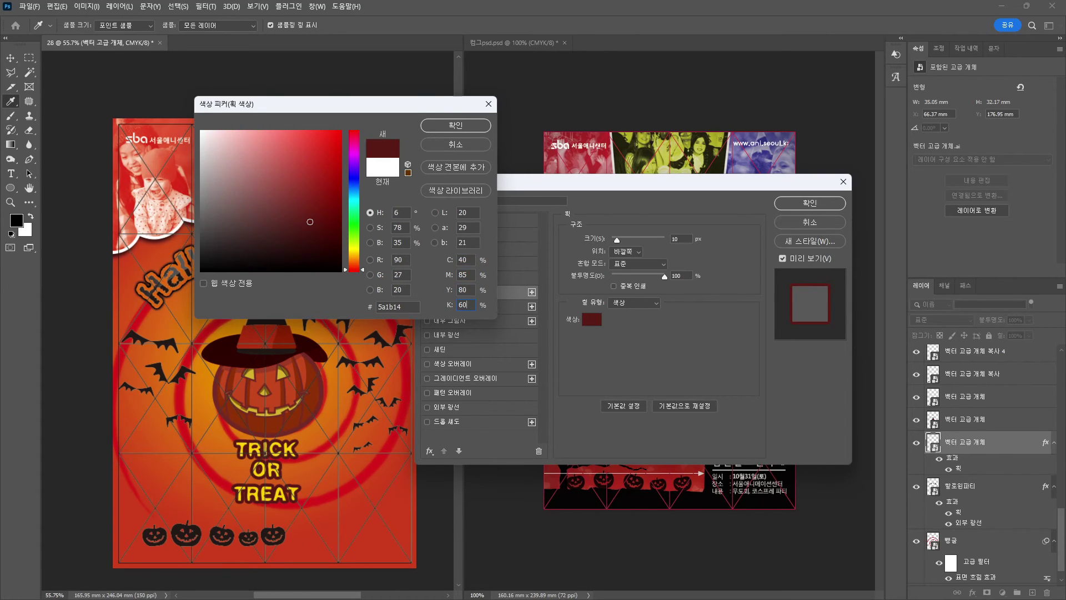
{"action": "key", "text": "Return"}
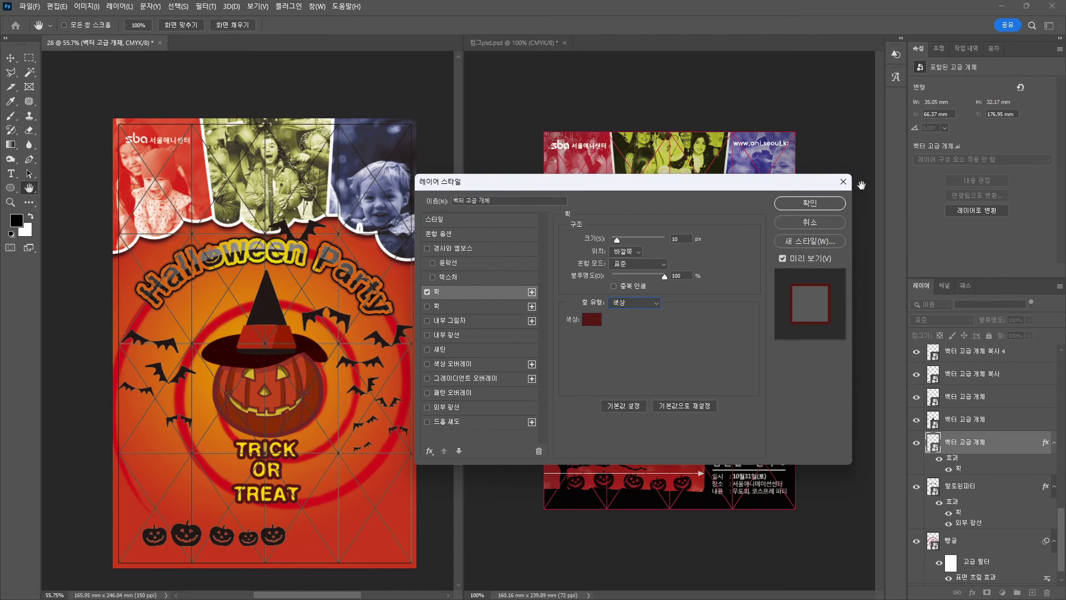
{"action": "left_click_drag", "start_coordinate": [617, 240], "coordinate": [616, 241]}
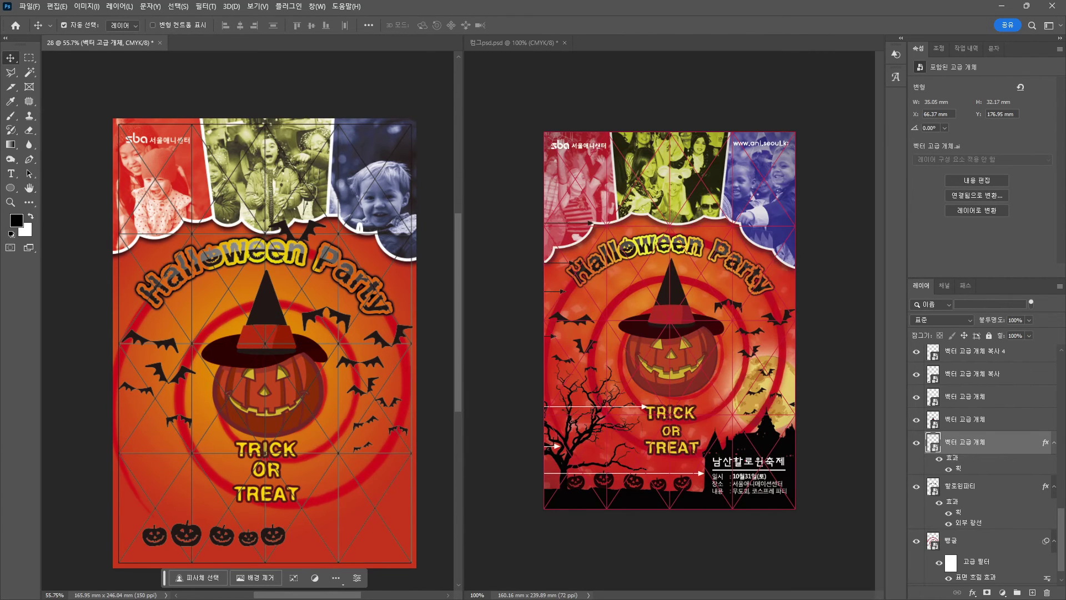
- Open the tree photo 이미지04.jpg as a separate document beside the poster
{"action": "key", "text": "alt+Tab"}
{"action": "left_click_drag", "start_coordinate": [414, 409], "coordinate": [477, 14]}
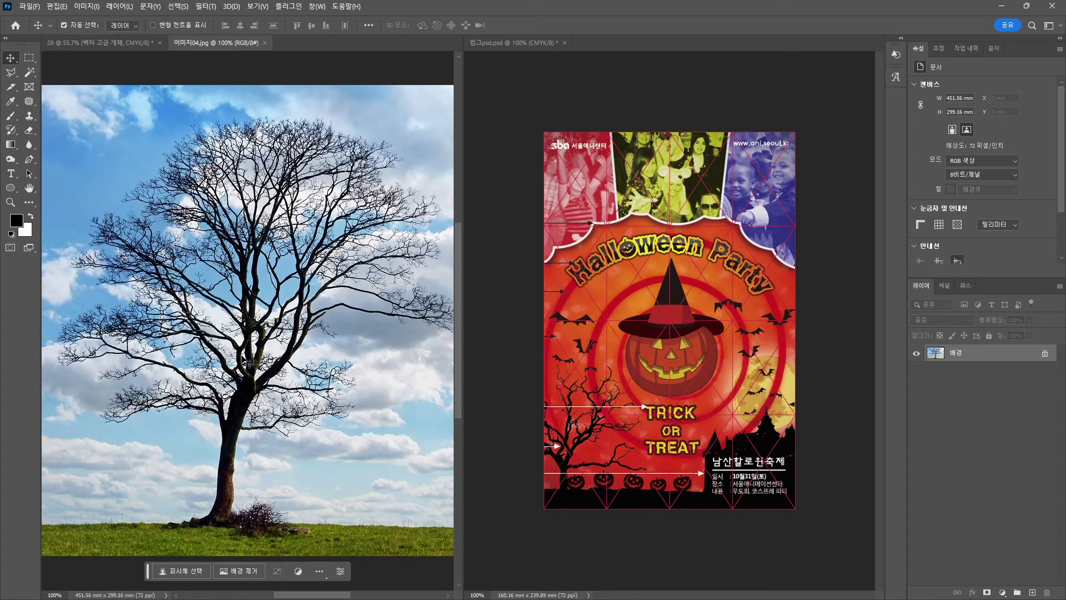
{"action": "scroll", "coordinate": [248, 364], "scroll_direction": "down", "scroll_amount": 3}
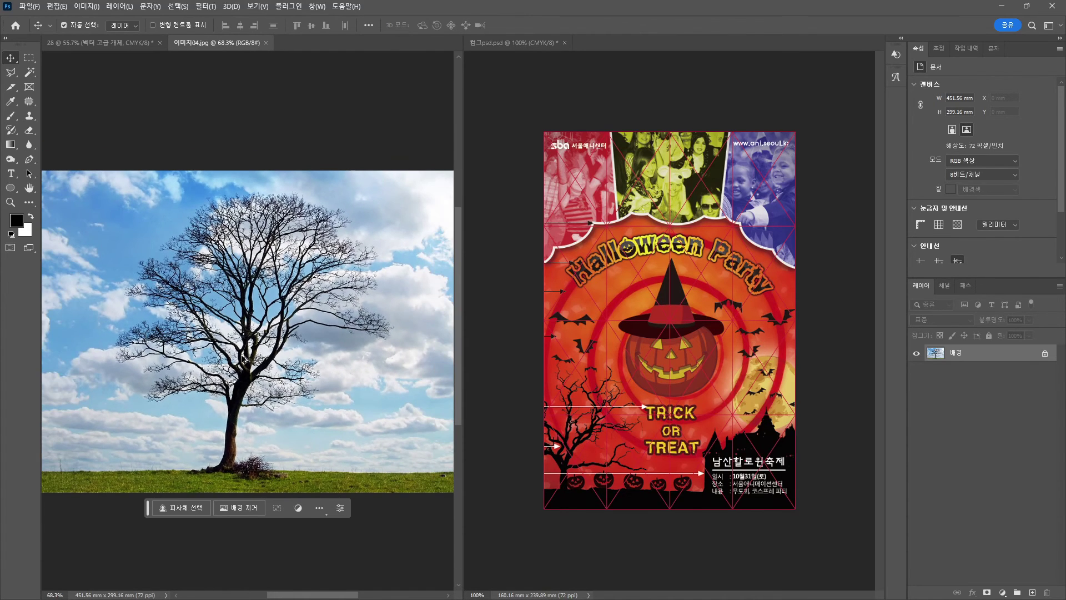
{"action": "left_click", "coordinate": [31, 73]}
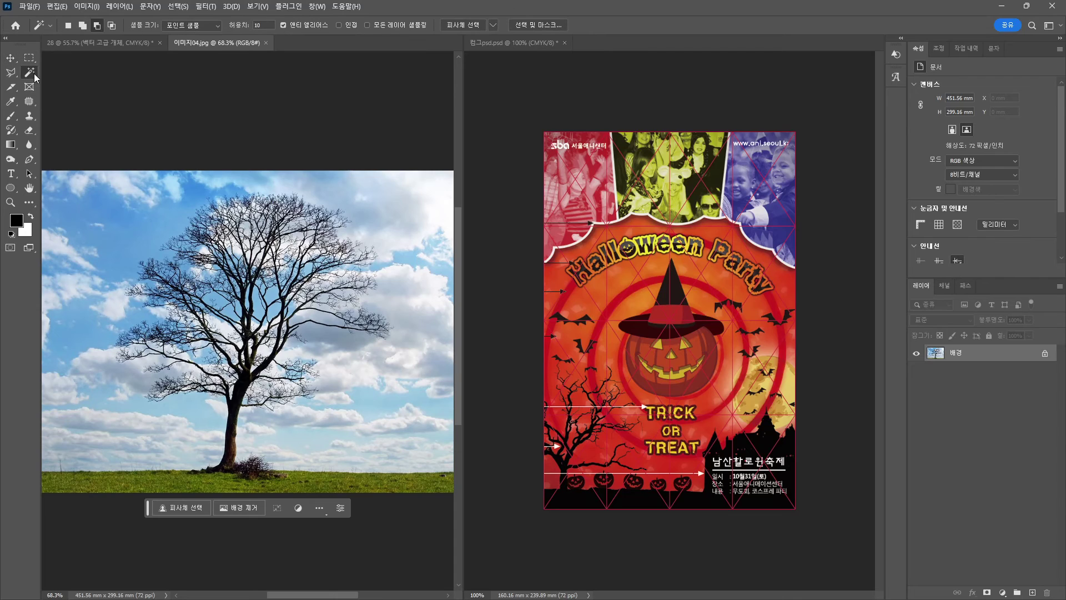
{"action": "right_click", "coordinate": [34, 74]}
{"action": "left_click", "coordinate": [69, 72]}
{"action": "left_click_drag", "start_coordinate": [113, 177], "coordinate": [412, 478]}
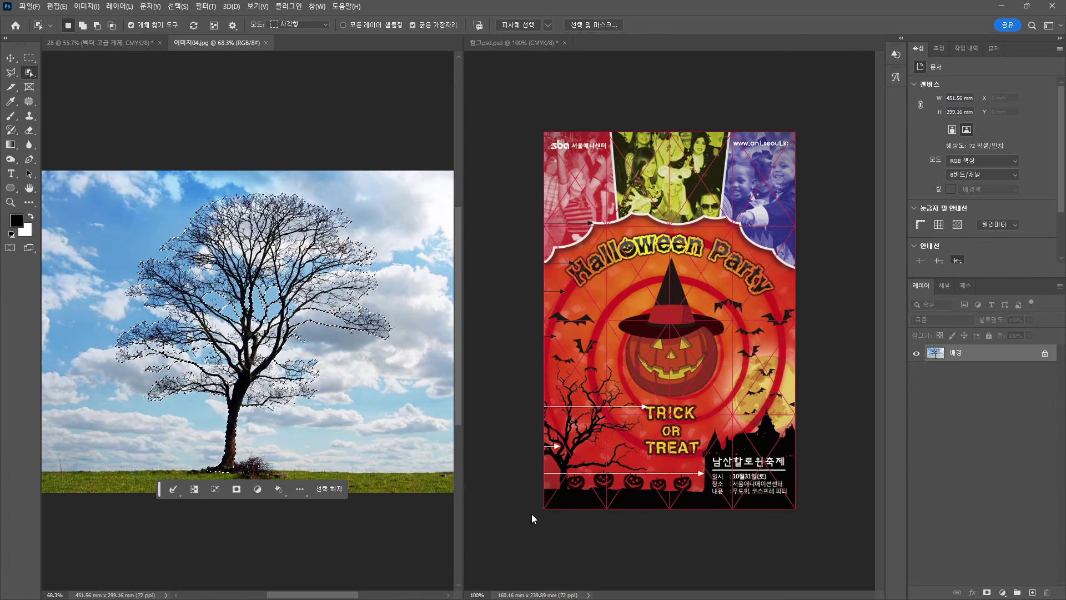
{"action": "key", "text": "ctrl+d"}
- Select the dark tree in the photo with the Magic Wand at a tolerance of 80
{"action": "right_click", "coordinate": [29, 72]}
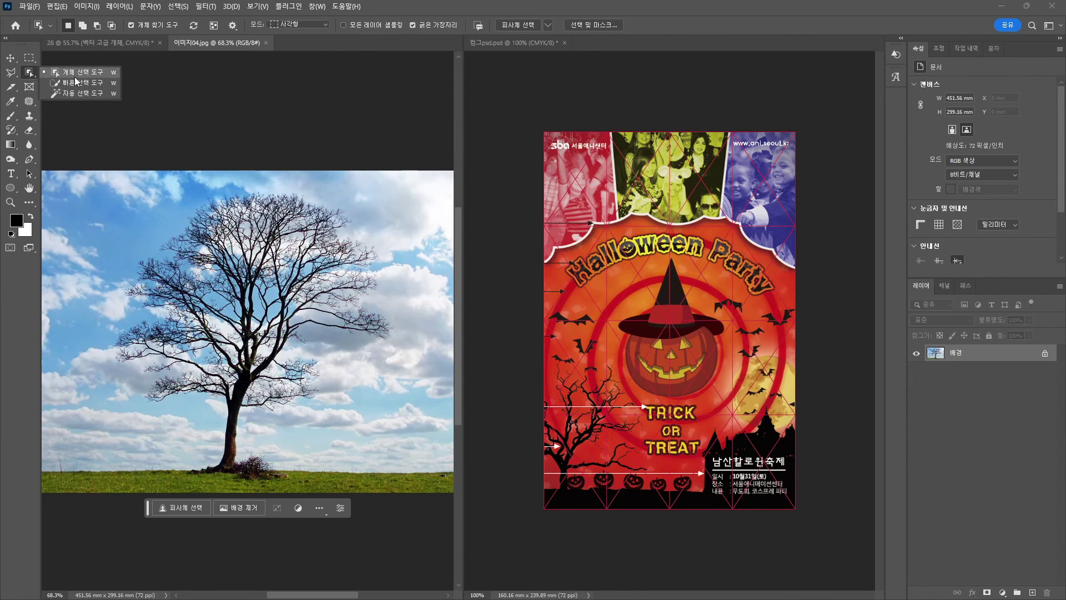
{"action": "left_click", "coordinate": [80, 94]}
{"action": "left_click", "coordinate": [233, 430]}
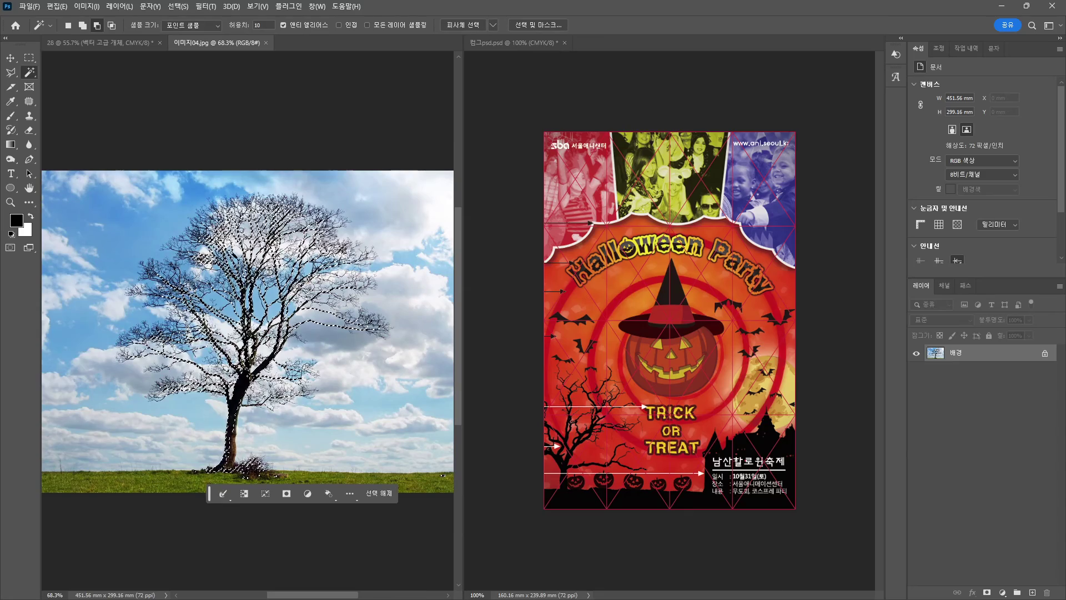
{"action": "double_click", "coordinate": [266, 23]}
{"action": "type", "text": "30"}
{"action": "key", "text": "ctrl+d"}
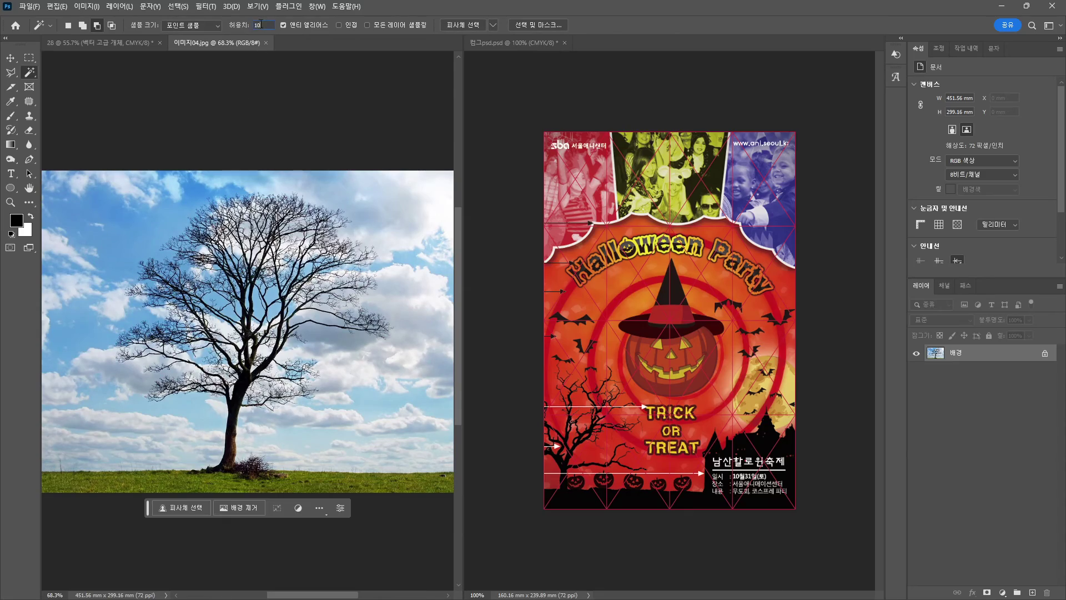
{"action": "left_click", "coordinate": [234, 444]}
{"action": "double_click", "coordinate": [267, 24]}
{"action": "type", "text": "80"}
{"action": "key", "text": "ctrl+d"}
{"action": "left_click", "coordinate": [333, 428]}
{"action": "key", "text": "ctrl+minus"}
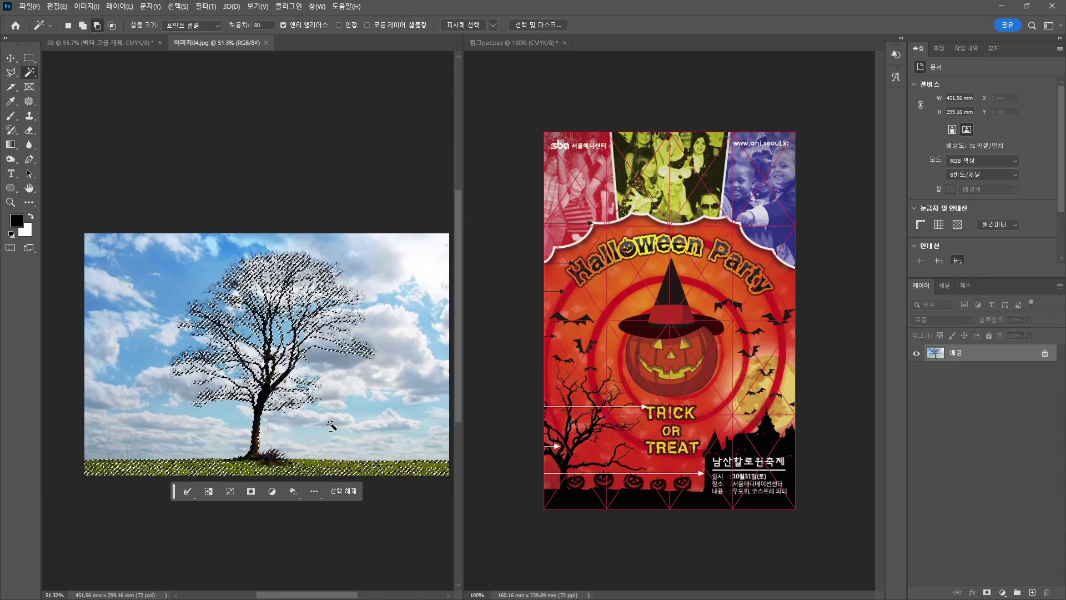
- Copy the selected tree into poster document 28 and move it towards the poster's lower-left corner
{"action": "left_click", "coordinate": [99, 43]}
{"action": "key", "text": "v"}
{"action": "key", "text": "ctrl+v"}
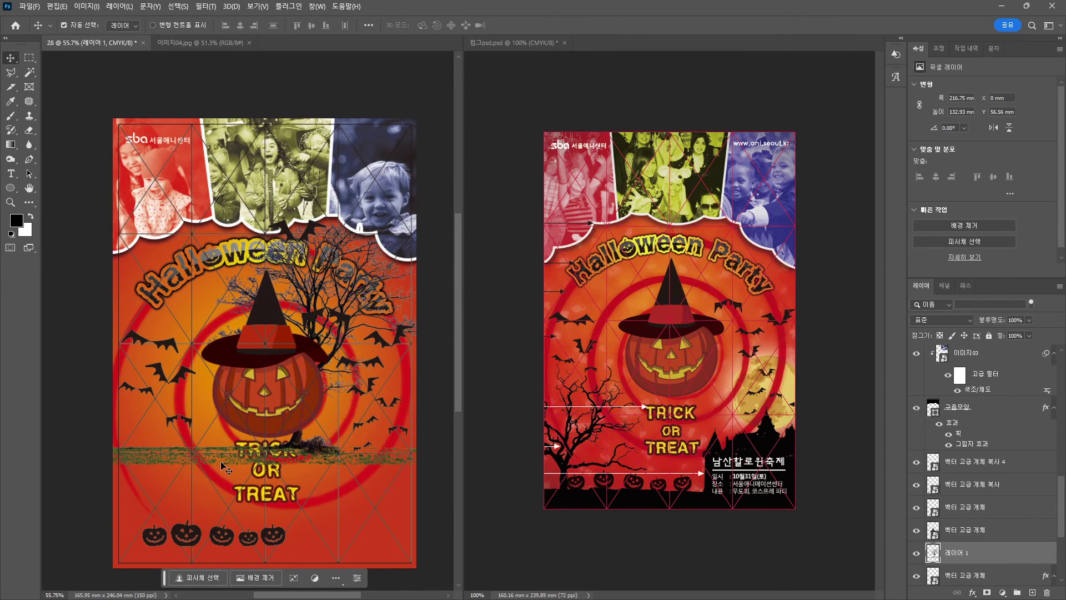
{"action": "left_click_drag", "start_coordinate": [322, 311], "coordinate": [199, 428]}
- Scale the tree to about 64% and fit it into the poster's lower-left corner
{"action": "key", "text": "ctrl+t"}
{"action": "left_click_drag", "start_coordinate": [383, 335], "coordinate": [275, 379]}
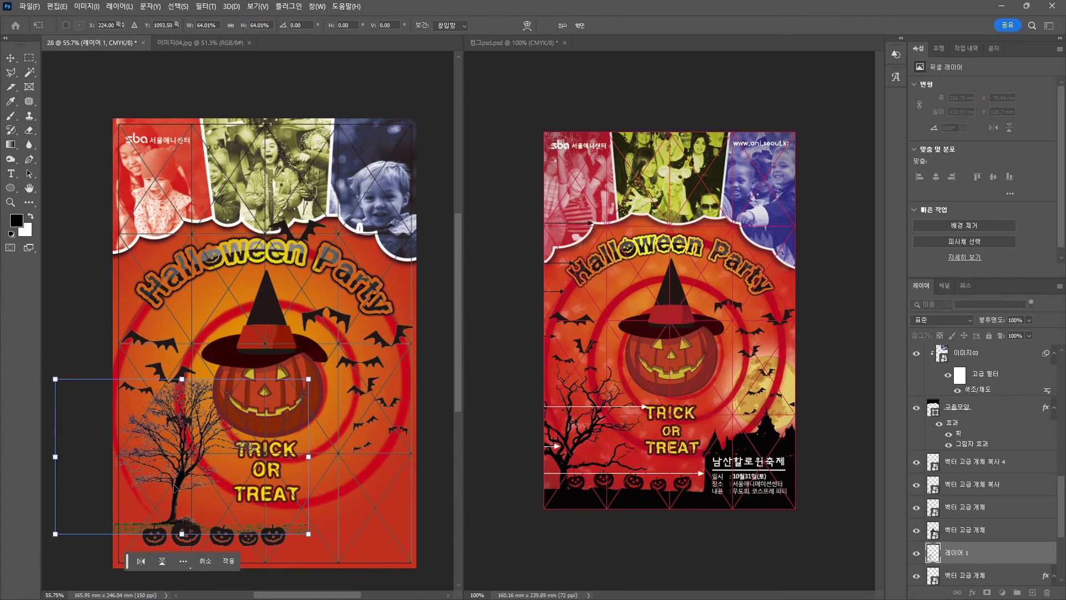
{"action": "left_click_drag", "start_coordinate": [148, 487], "coordinate": [139, 513]}
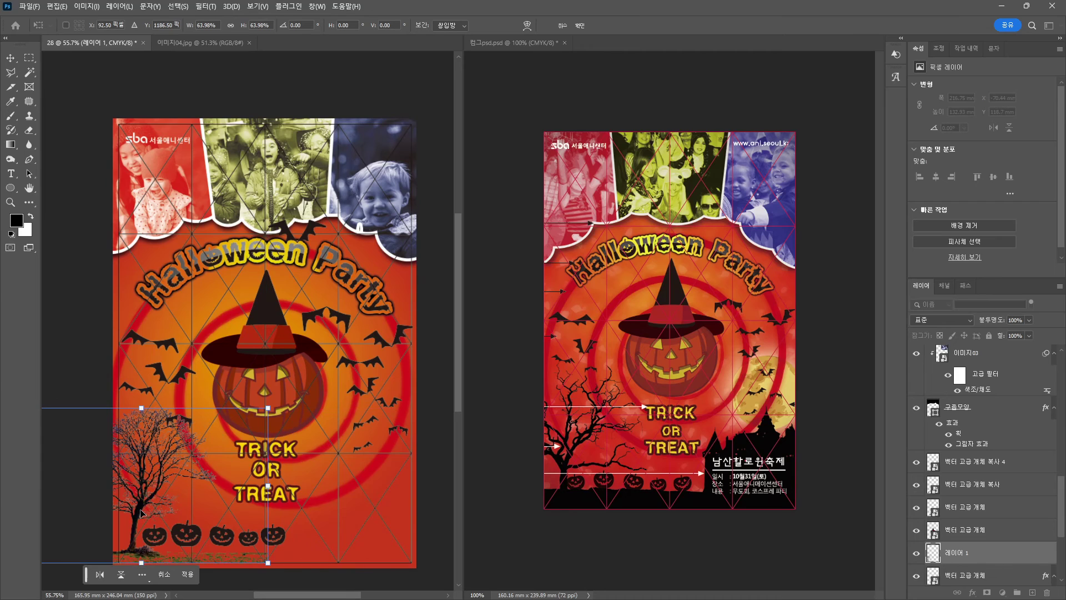
{"action": "key", "text": "Return"}
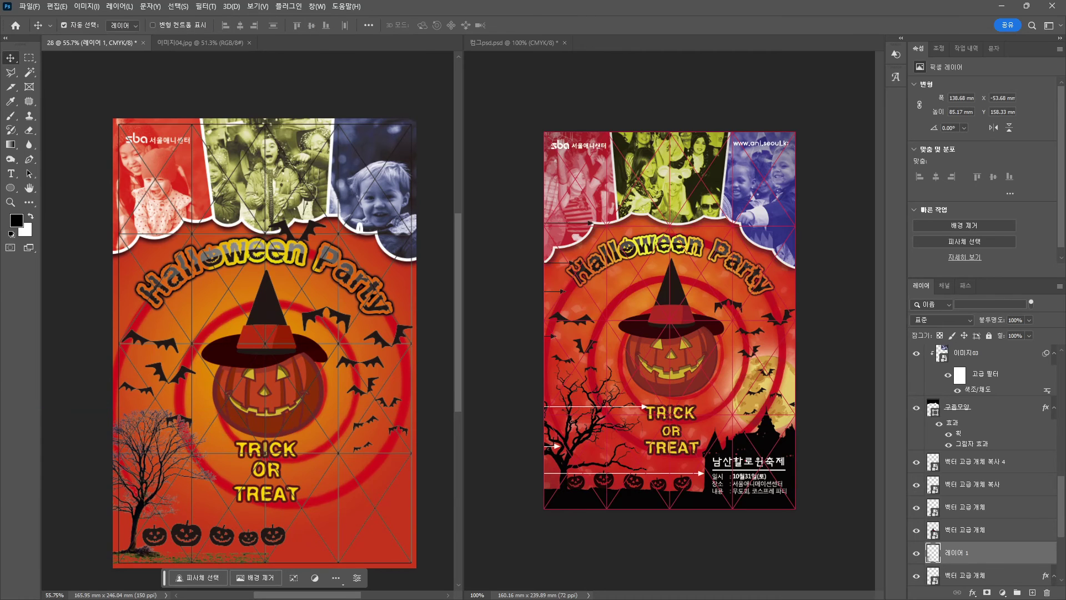
- Turn the tree into a silhouette with a black (000000) Color Overlay (색상 오버레이) at 100% opacity
{"action": "left_click", "coordinate": [972, 593]}
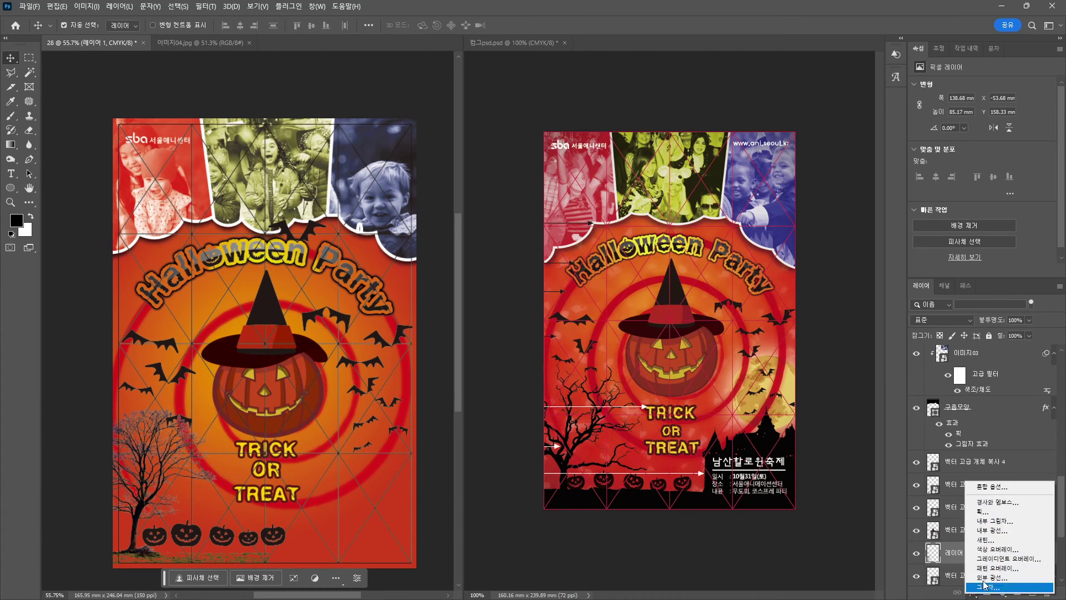
{"action": "left_click", "coordinate": [1001, 550]}
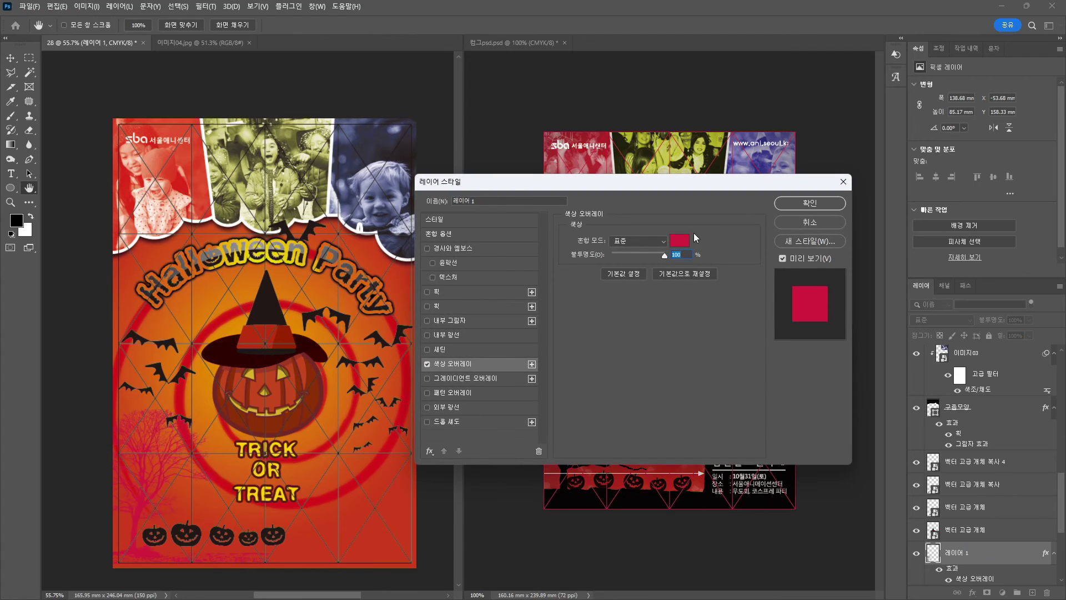
{"action": "left_click", "coordinate": [682, 239]}
{"action": "left_click", "coordinate": [159, 292]}
{"action": "left_click", "coordinate": [201, 272]}
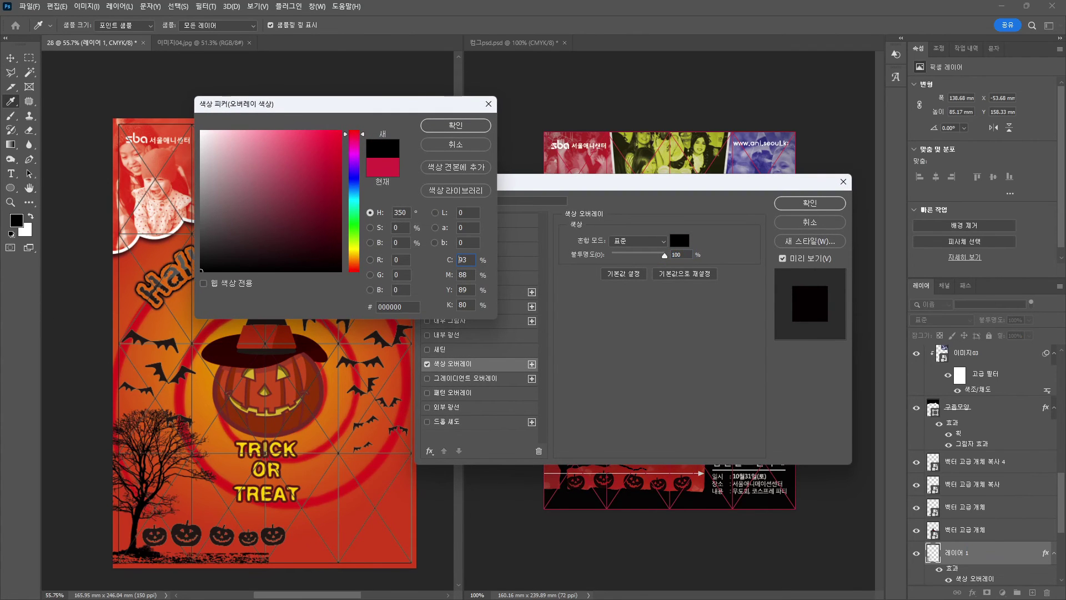
{"action": "key", "text": "Return"}
{"action": "key", "text": "Return"}
{"action": "key", "text": "v"}
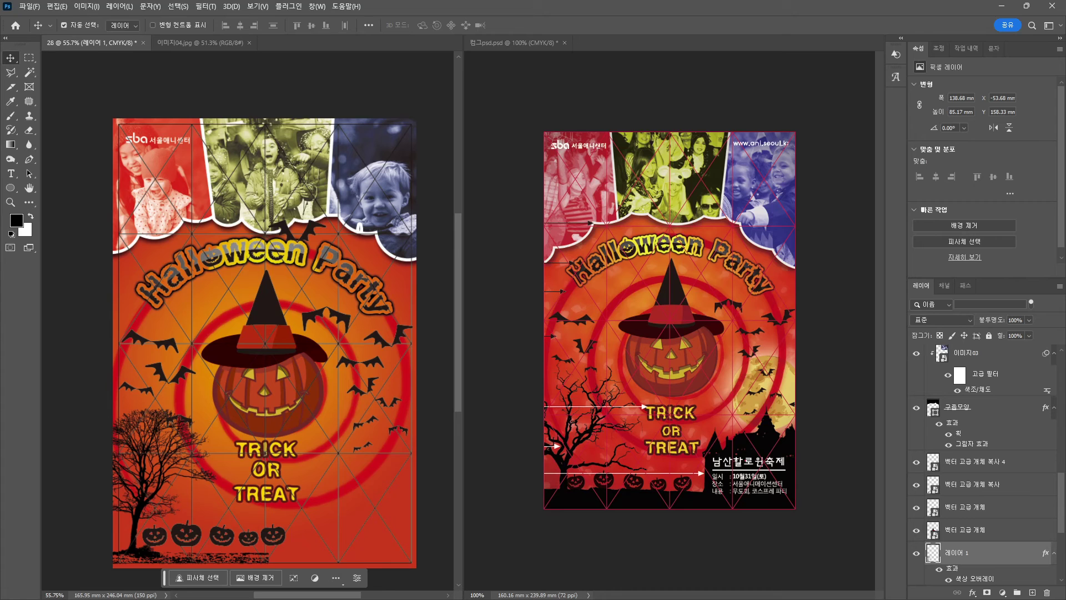
- Open the castle photo 이미지05.jpg and select the castle with the Object Selection tool
{"action": "key", "text": "alt+Tab"}
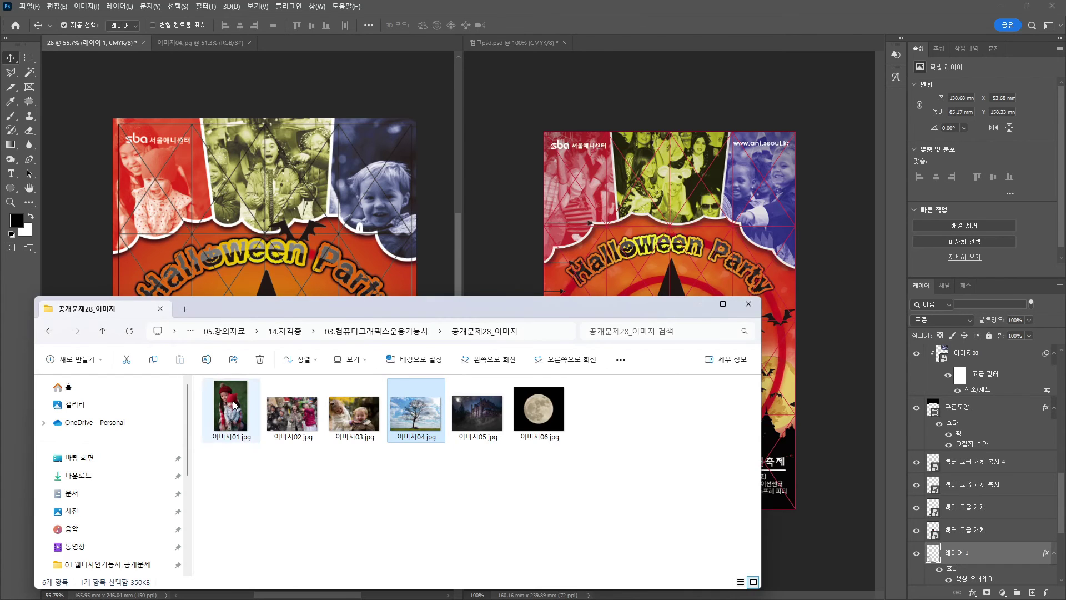
{"action": "key", "text": "Return"}
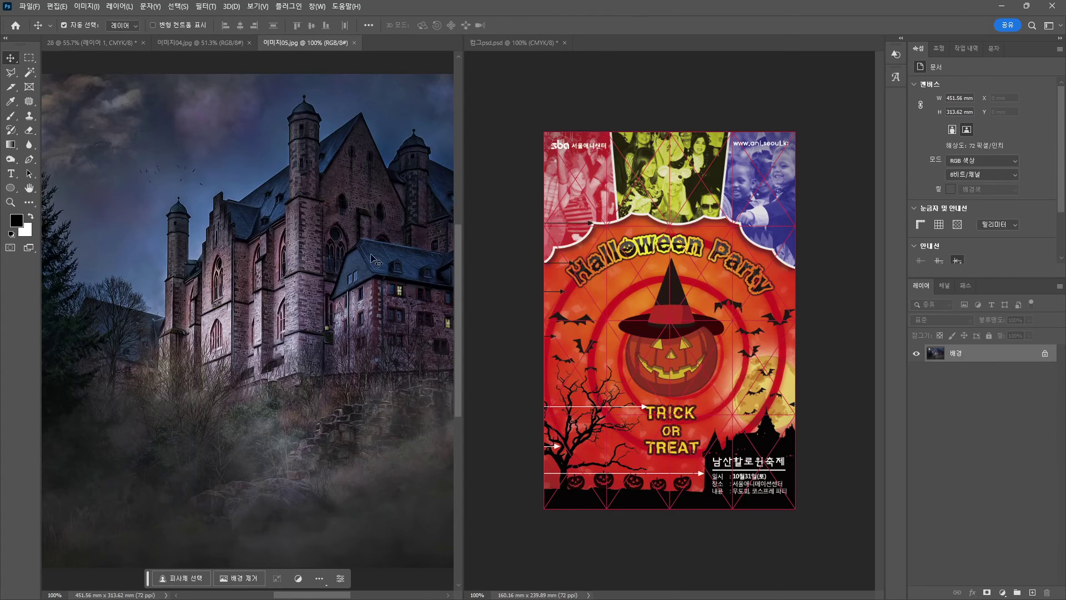
{"action": "scroll", "coordinate": [242, 289], "scroll_direction": "down", "scroll_amount": 3}
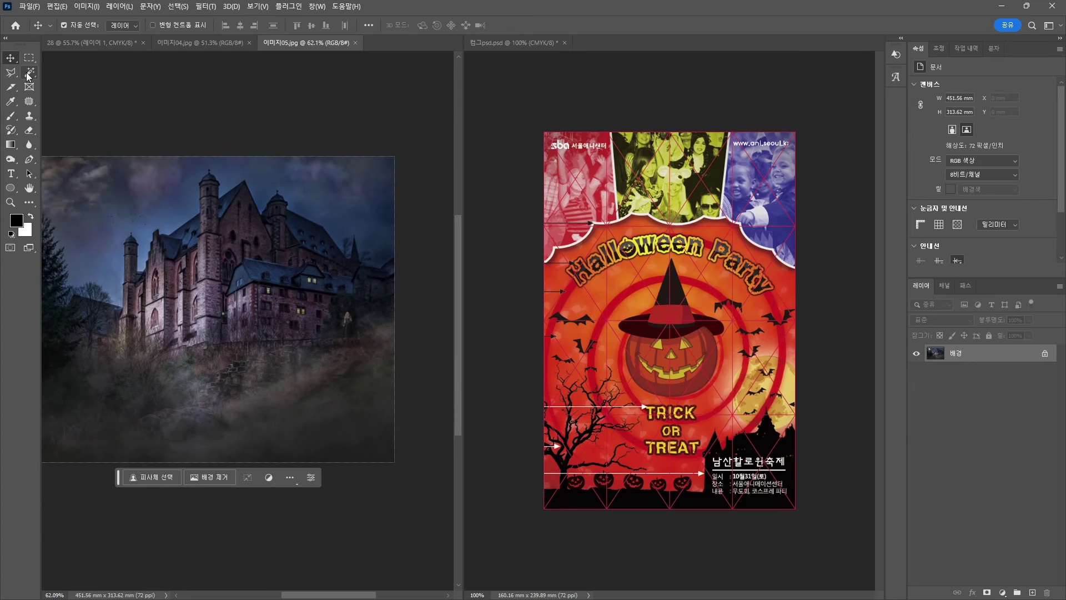
{"action": "right_click", "coordinate": [28, 76]}
{"action": "left_click", "coordinate": [61, 73]}
{"action": "left_click_drag", "start_coordinate": [101, 161], "coordinate": [384, 406]}
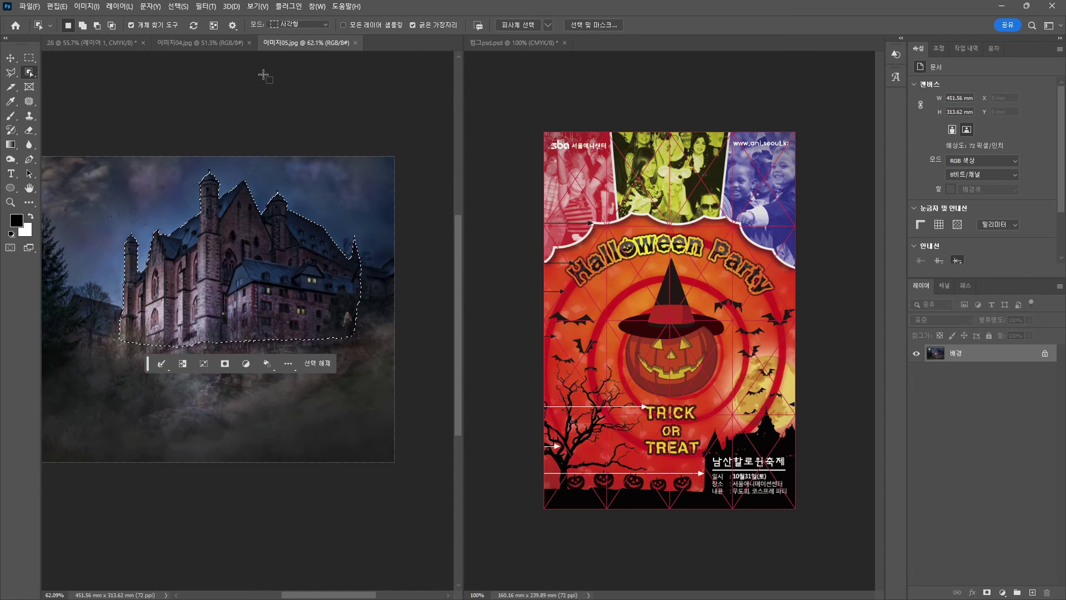
- Bring the selected castle into poster document 28 and move it down towards the lower-right corner
{"action": "left_click", "coordinate": [11, 58]}
{"action": "left_click_drag", "start_coordinate": [302, 256], "coordinate": [322, 341]}
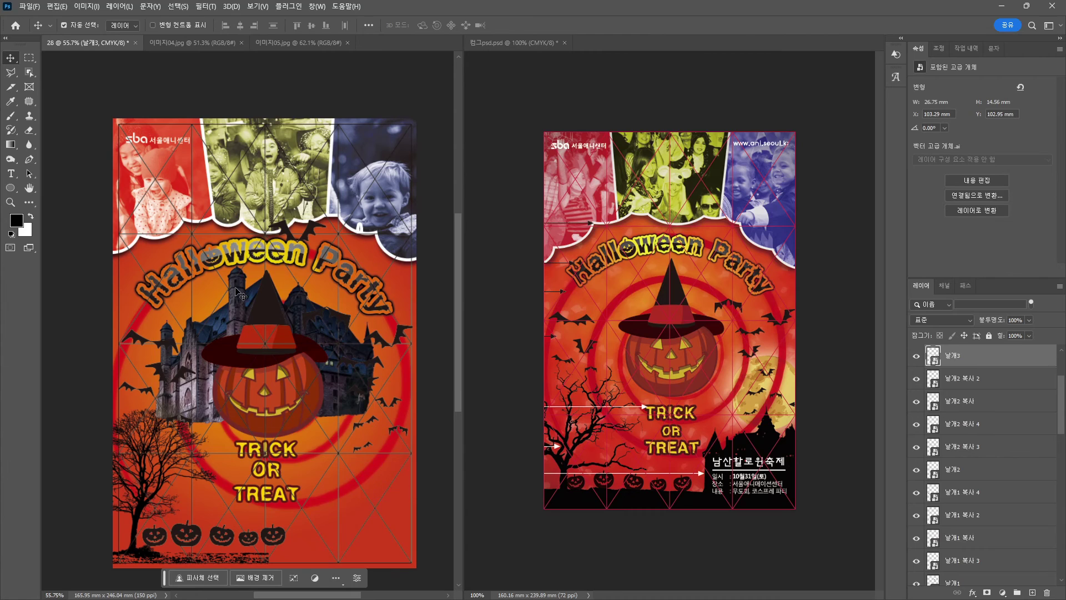
{"action": "left_click_drag", "start_coordinate": [233, 275], "coordinate": [291, 439]}
- Scale the castle to about 66% and place it in the poster's lower-right corner
{"action": "key", "text": "ctrl+t"}
{"action": "left_click_drag", "start_coordinate": [210, 412], "coordinate": [283, 470]}
{"action": "left_click_drag", "start_coordinate": [381, 527], "coordinate": [376, 519]}
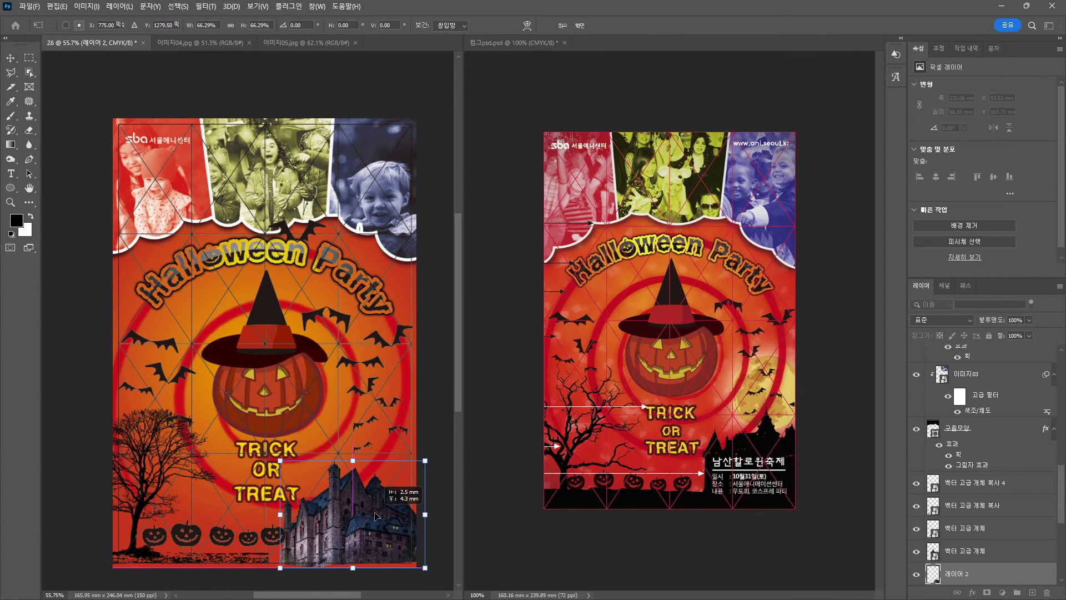
{"action": "key", "text": "Return"}
- Copy the black Color Overlay effect from the tree layer 레이어 1 to the castle layer 레이어 2
{"action": "scroll", "coordinate": [1014, 535], "scroll_direction": "down", "scroll_amount": 3}
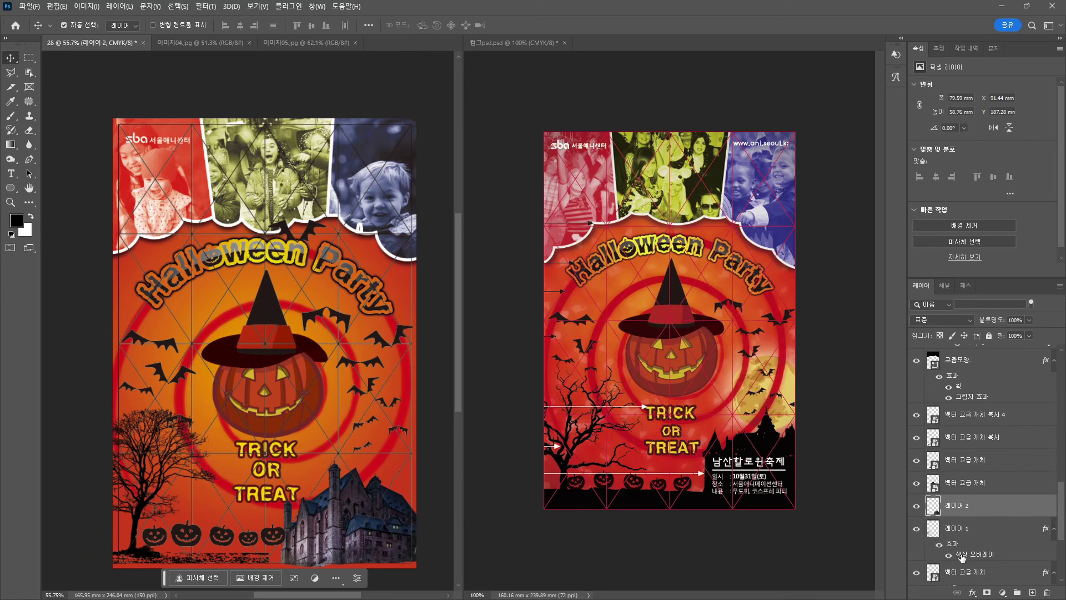
{"action": "left_click_drag", "start_coordinate": [963, 557], "coordinate": [971, 505]}
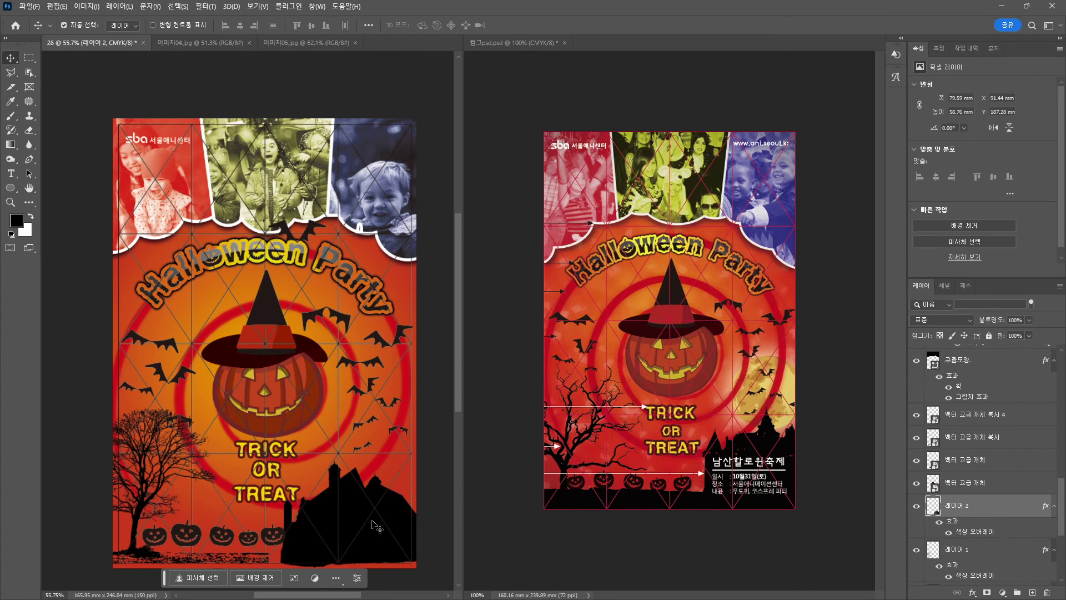
- Scale the castle silhouette down to about 86.6% and place it in the poster's lower-right corner
{"action": "left_click_drag", "start_coordinate": [372, 522], "coordinate": [370, 523]}
{"action": "key", "text": "ctrl+t"}
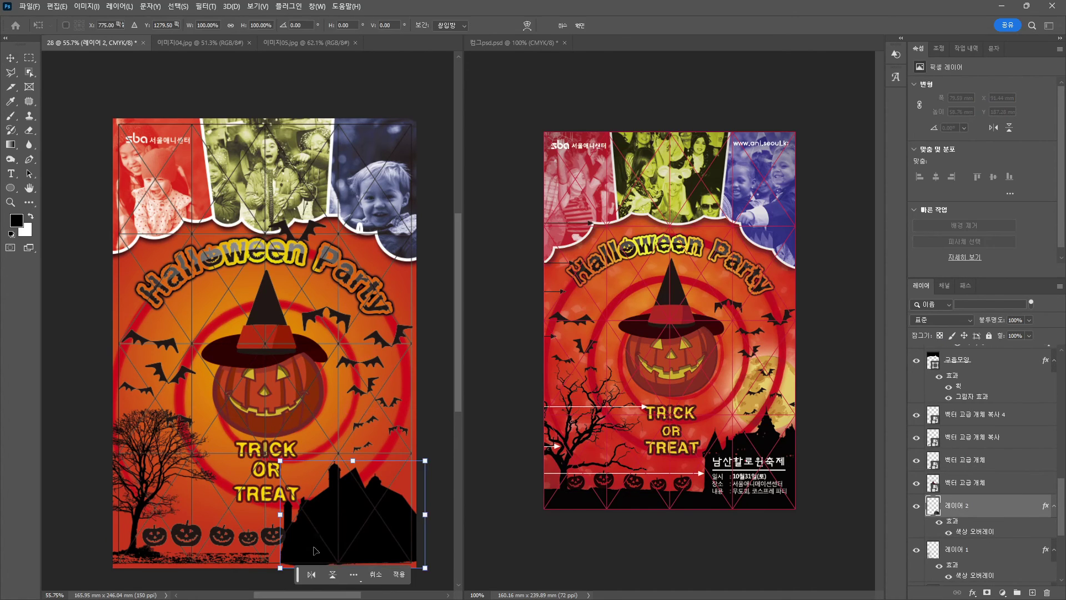
{"action": "left_click_drag", "start_coordinate": [280, 458], "coordinate": [300, 476]}
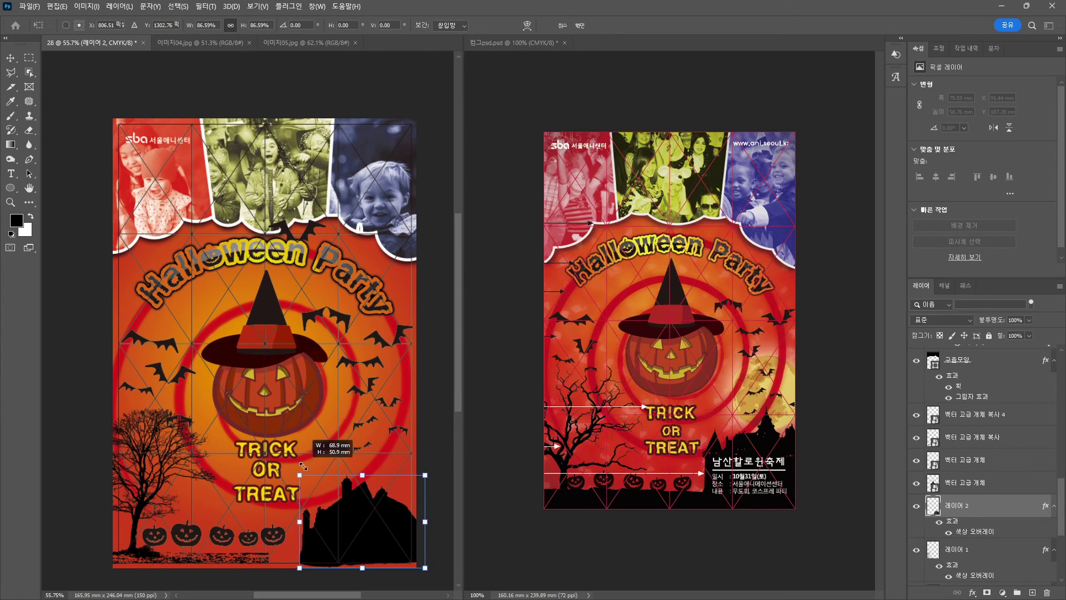
{"action": "left_click_drag", "start_coordinate": [365, 553], "coordinate": [364, 547]}
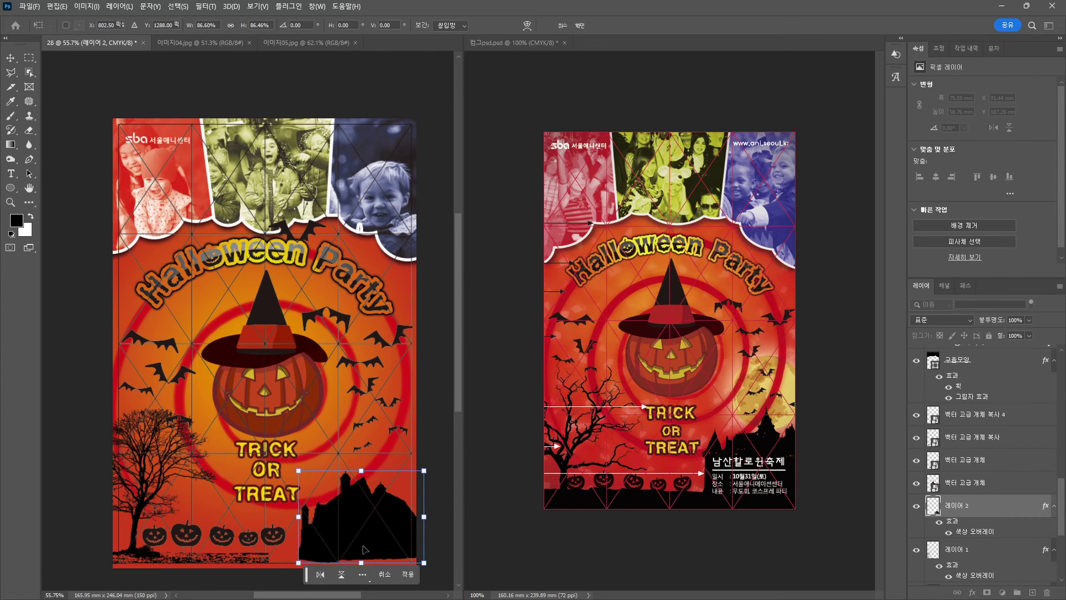
{"action": "key", "text": "Return"}
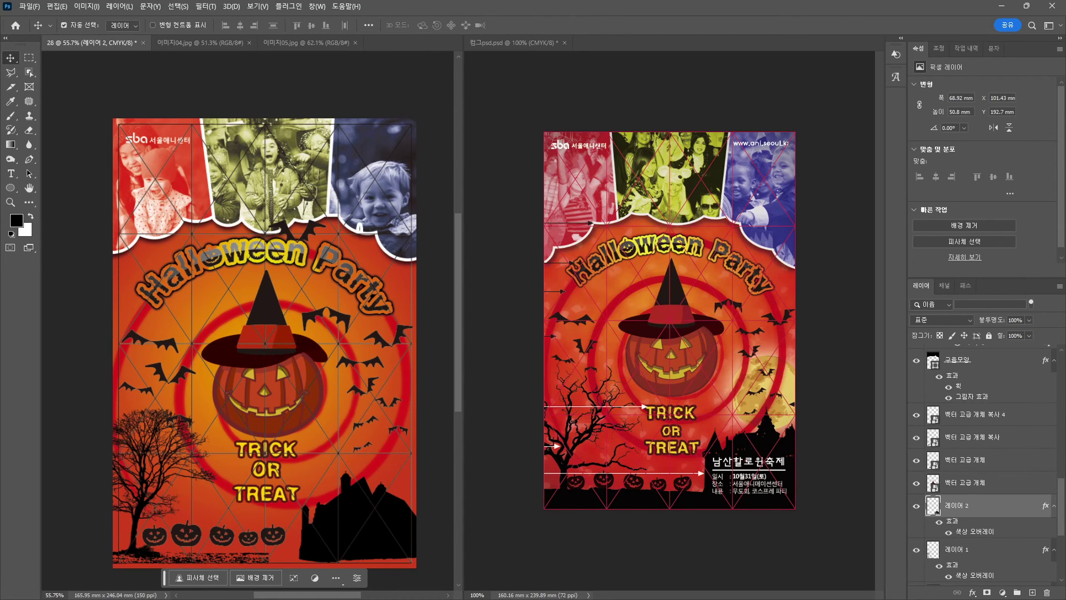
- Open the moon photo 이미지06.jpg and select the moon with the Object Selection tool
{"action": "key", "text": "alt+Tab"}
{"action": "left_click_drag", "start_coordinate": [537, 438], "coordinate": [397, 22]}
{"action": "left_click", "coordinate": [28, 71]}
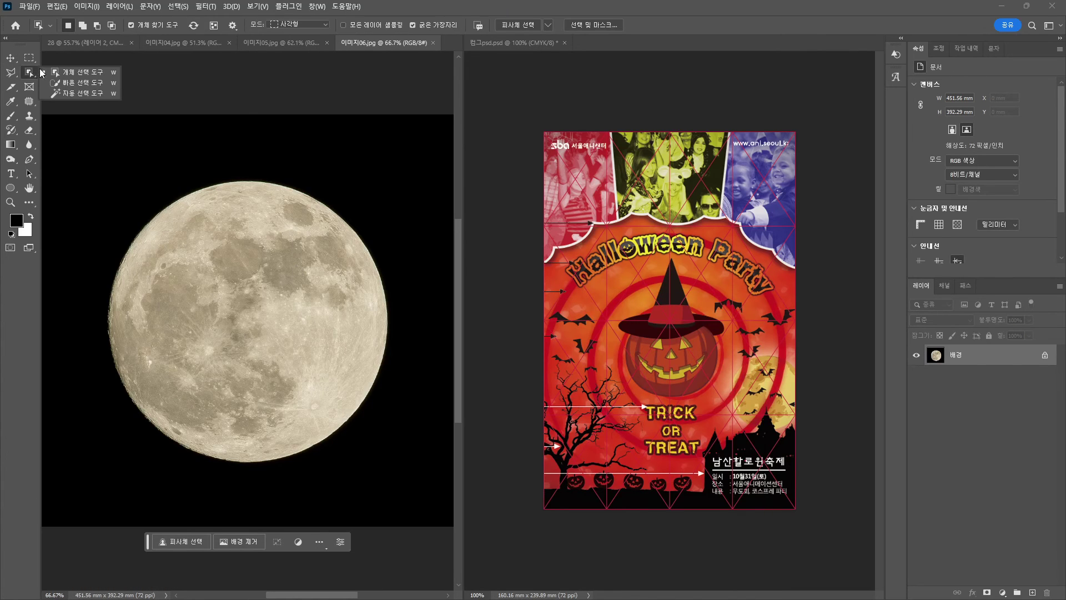
{"action": "left_click_drag", "start_coordinate": [90, 148], "coordinate": [415, 509]}
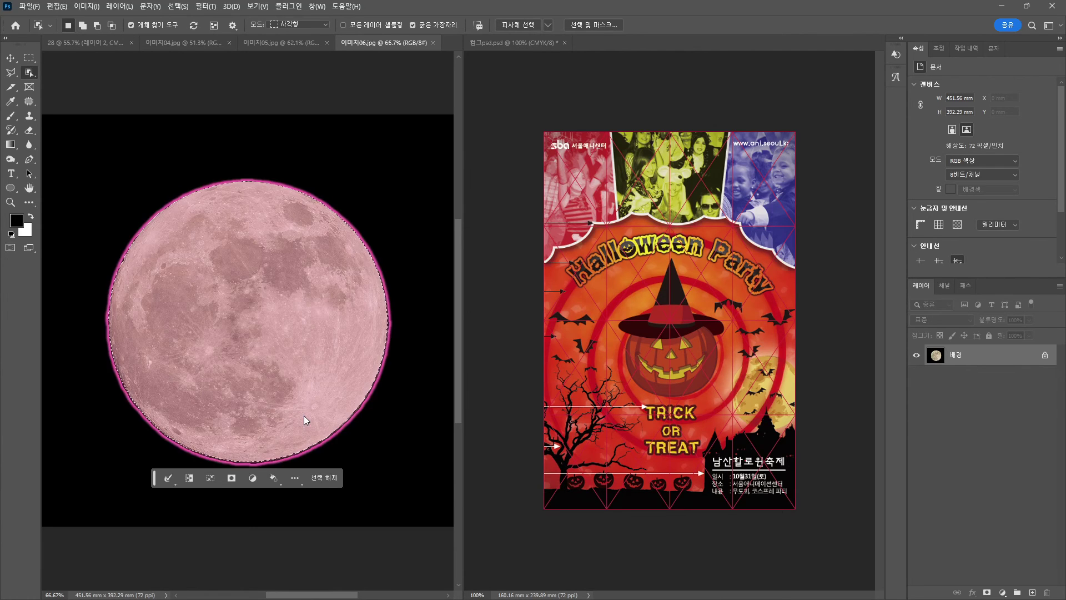
- Bring the selected moon into poster document 28, scale it to about 47 mm and place it above the castle
{"action": "left_click", "coordinate": [10, 57]}
{"action": "left_click_drag", "start_coordinate": [160, 67], "coordinate": [367, 471]}
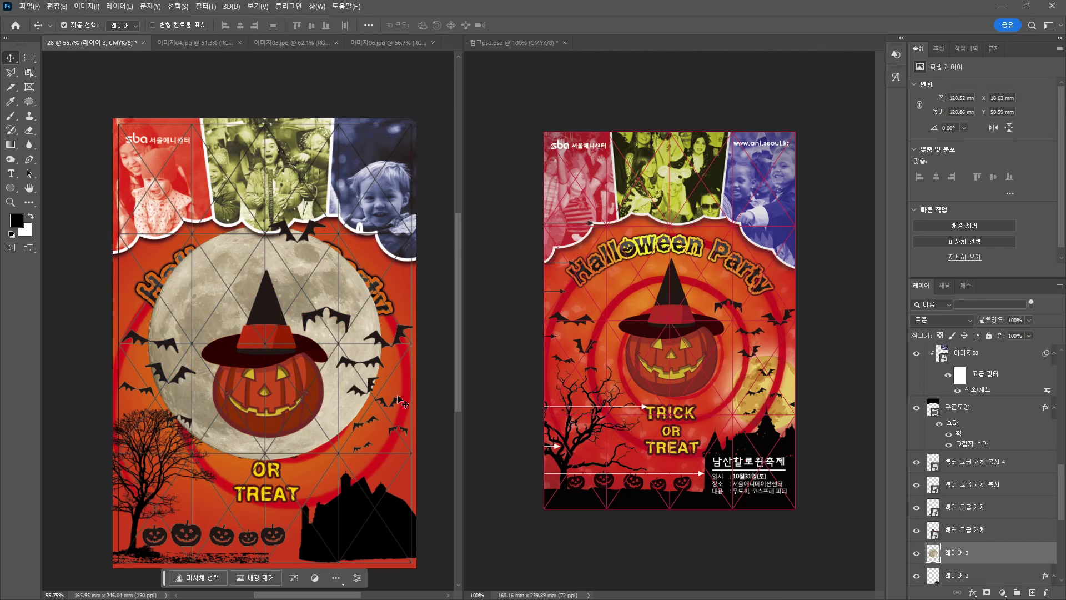
{"action": "key", "text": "ctrl+t"}
{"action": "left_click_drag", "start_coordinate": [144, 226], "coordinate": [319, 358]}
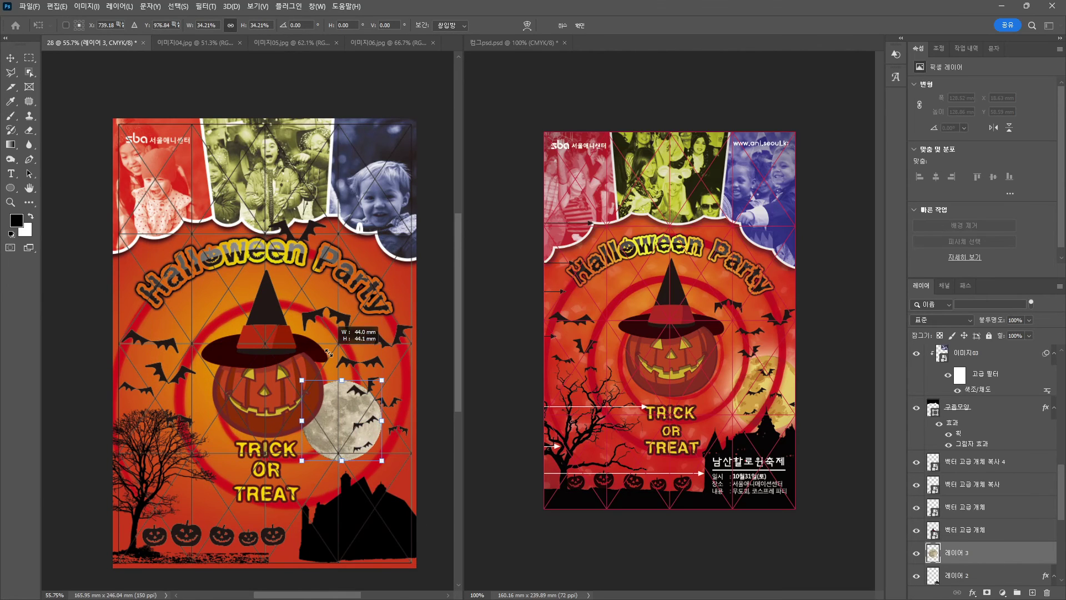
{"action": "left_click_drag", "start_coordinate": [333, 424], "coordinate": [363, 447]}
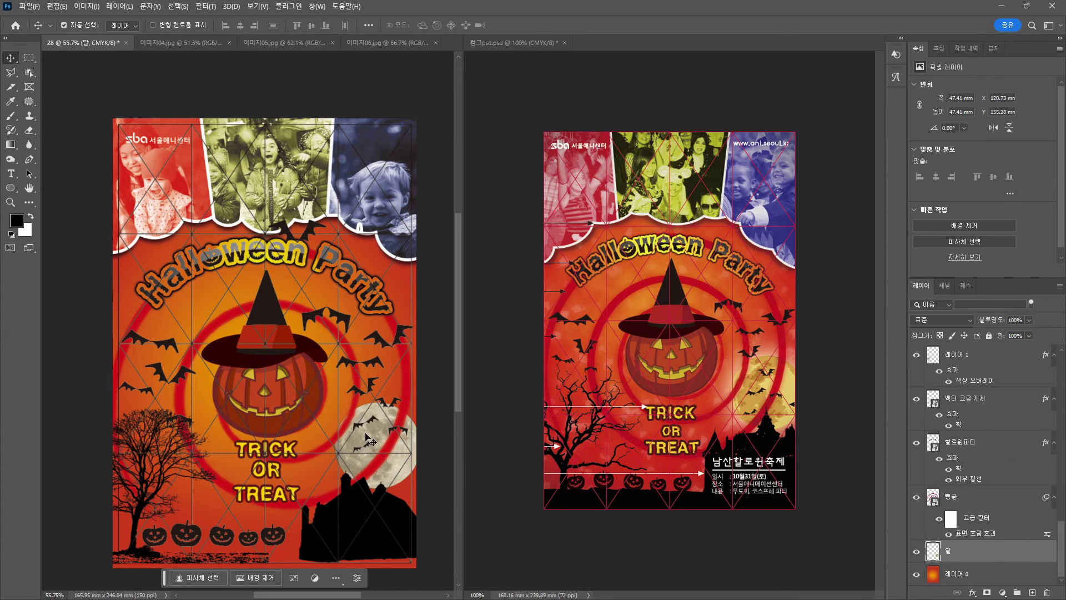
- Increase the contrast of the moon layer 달 with Levels, using input values of about 58, 0.60 and 208
{"action": "left_click", "coordinate": [205, 6]}
{"action": "mouse_move", "coordinate": [84, 8]}
{"action": "mouse_move", "coordinate": [92, 38]}
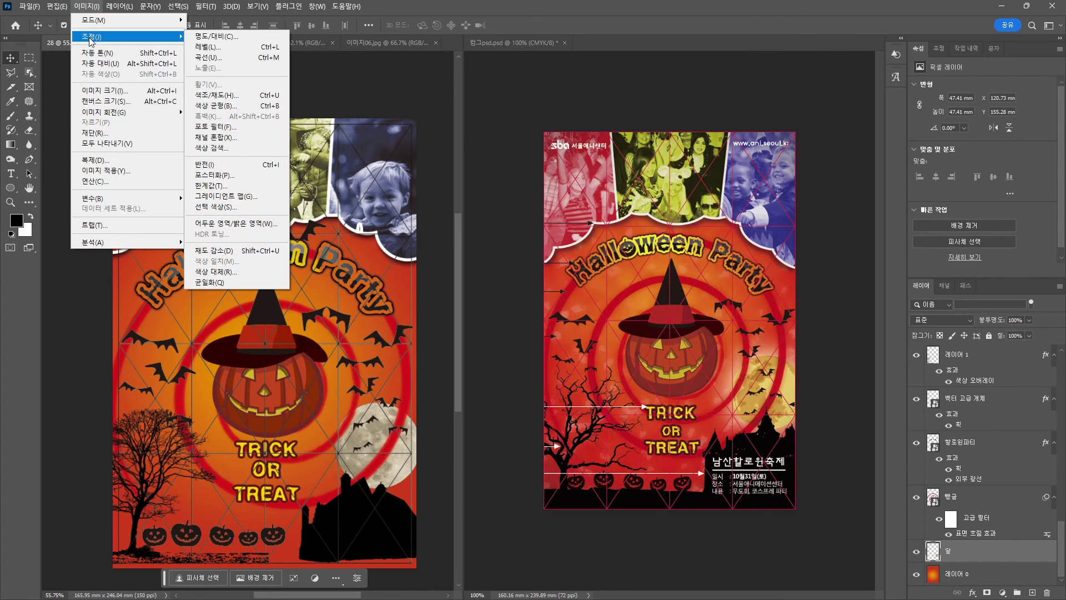
{"action": "left_click", "coordinate": [221, 47]}
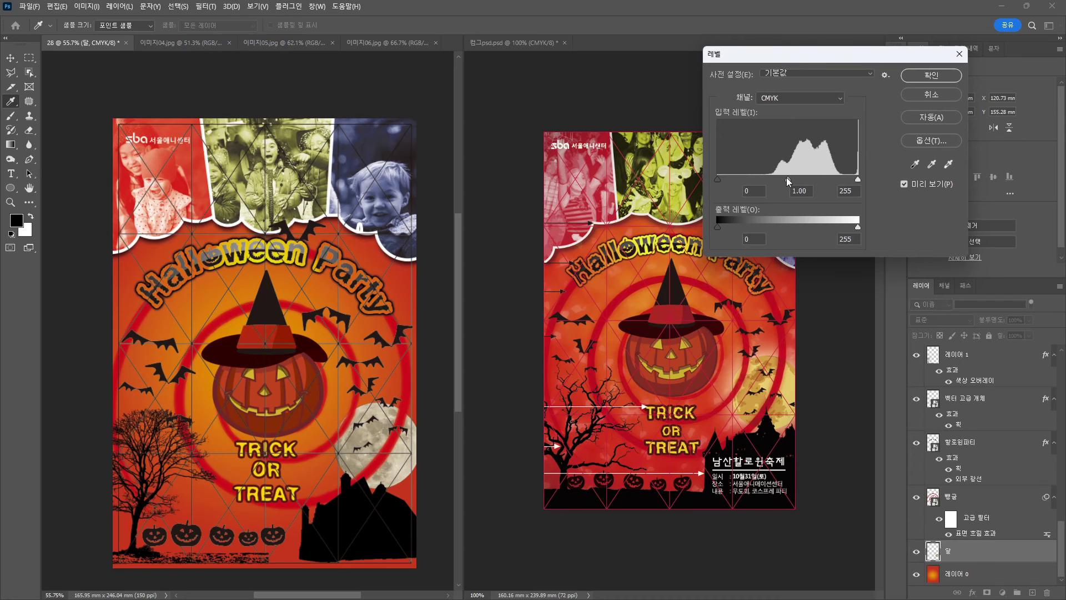
{"action": "left_click_drag", "start_coordinate": [721, 175], "coordinate": [752, 176]}
{"action": "left_click_drag", "start_coordinate": [858, 178], "coordinate": [805, 180]}
{"action": "left_click", "coordinate": [832, 178]}
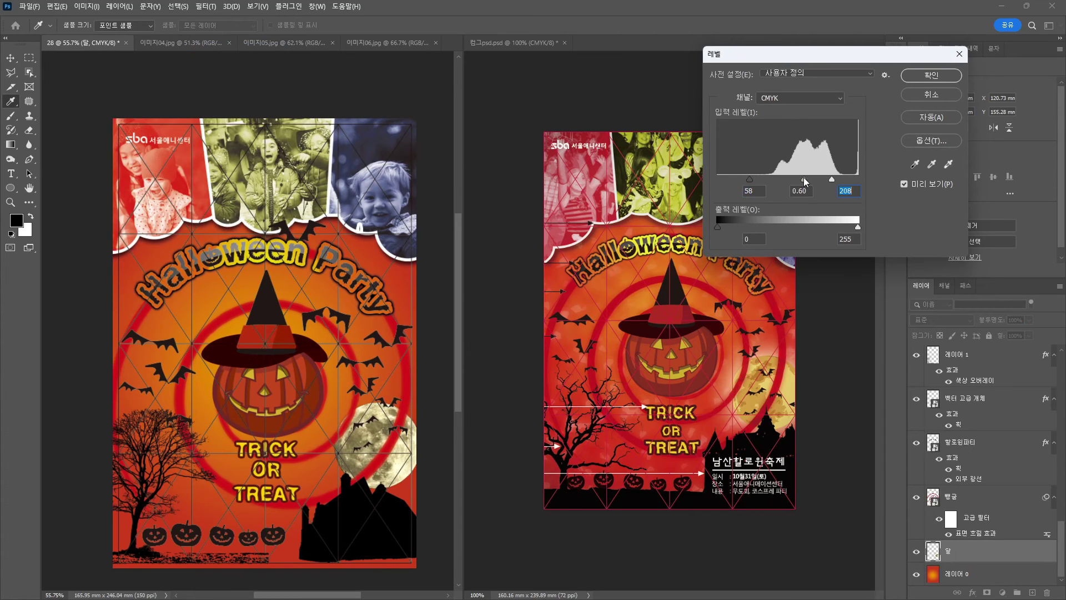
{"action": "key", "text": "Return"}
{"action": "key", "text": "v"}
- Delete the moon layer 달 from the poster
{"action": "left_click", "coordinate": [206, 6]}
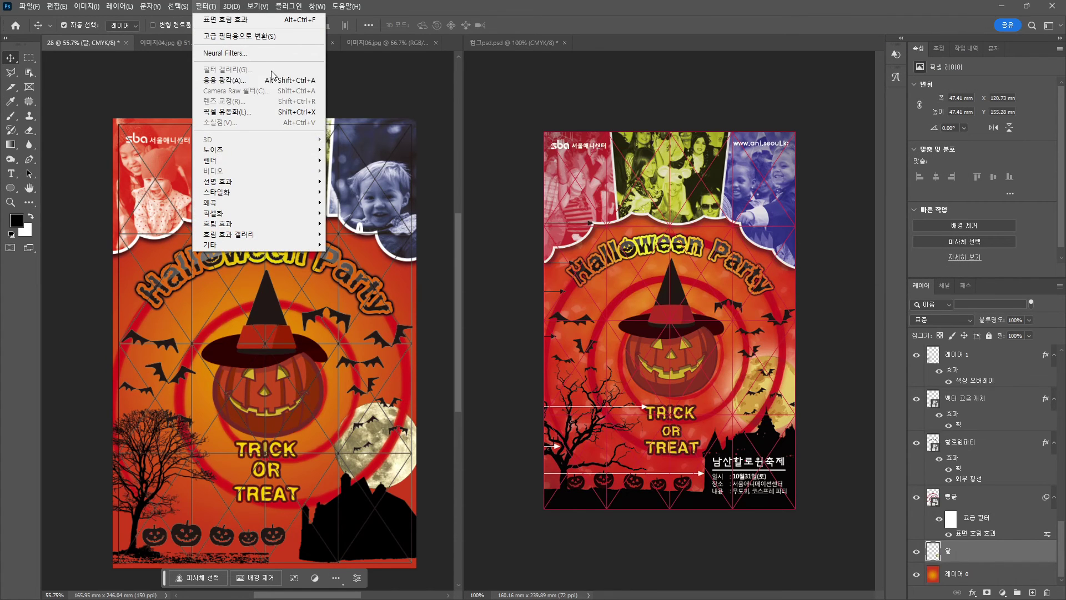
{"action": "left_click", "coordinate": [421, 310]}
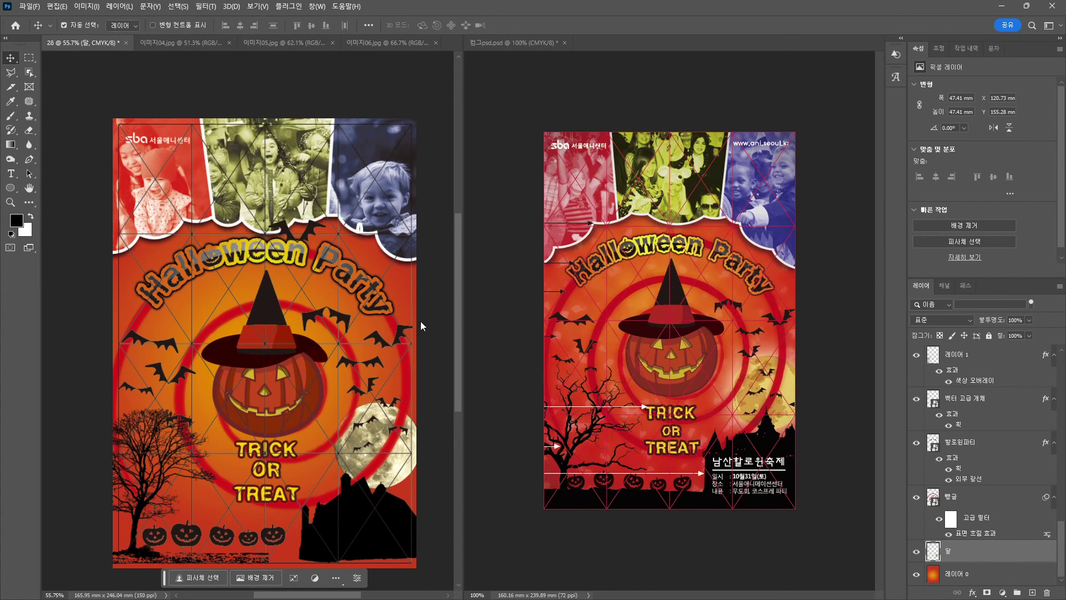
{"action": "left_click_drag", "start_coordinate": [398, 470], "coordinate": [395, 474]}
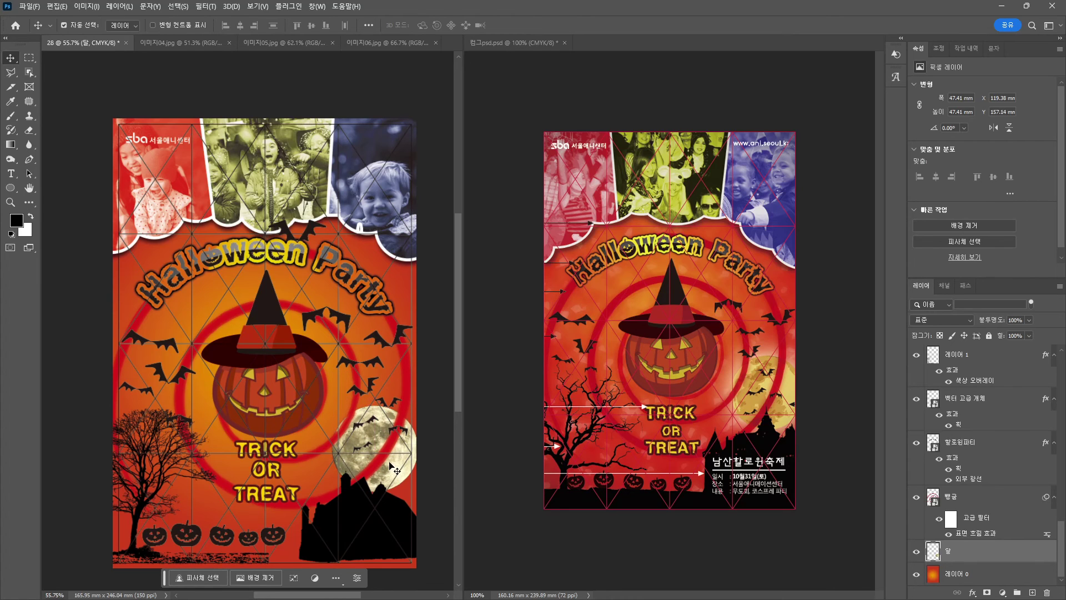
{"action": "left_click", "coordinate": [394, 468]}
- Return to 이미지06.jpg and open the Filter Gallery for the selected moon
{"action": "left_click", "coordinate": [403, 43]}
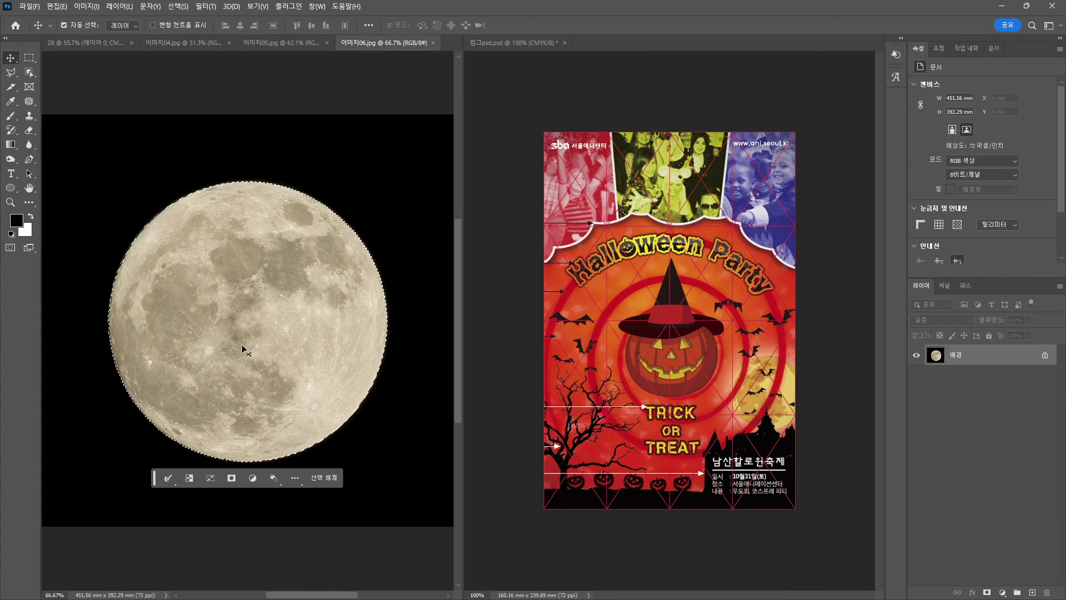
{"action": "left_click", "coordinate": [205, 6]}
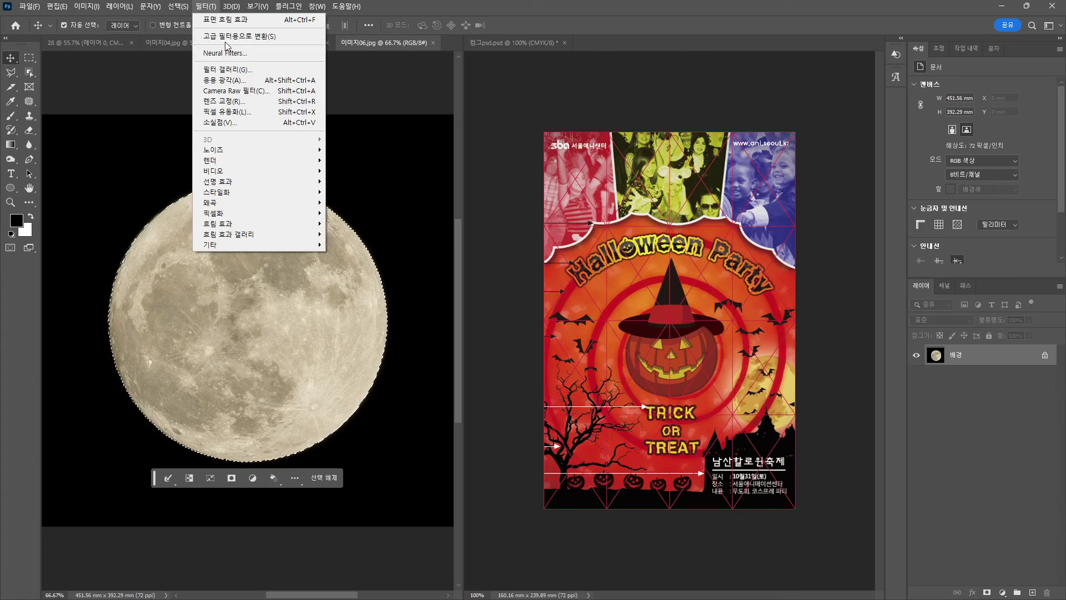
{"action": "left_click", "coordinate": [229, 72]}
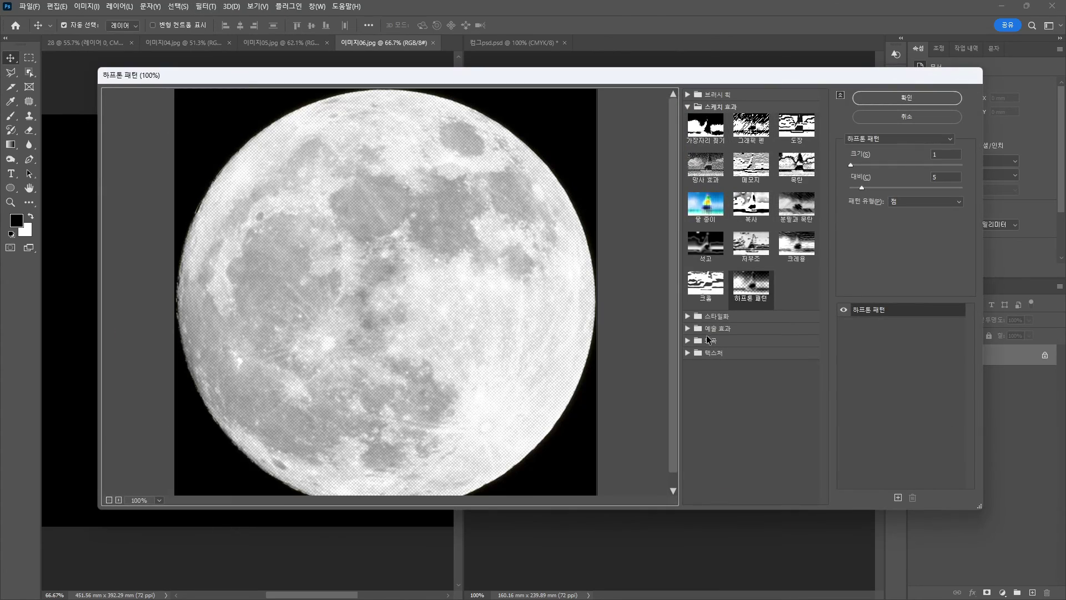
- Preview the Texture filters and the Distort filter Ocean Ripple (바다 물결) on the moon
{"action": "left_click", "coordinate": [688, 352]}
{"action": "left_click", "coordinate": [706, 372]}
{"action": "left_click", "coordinate": [797, 372]}
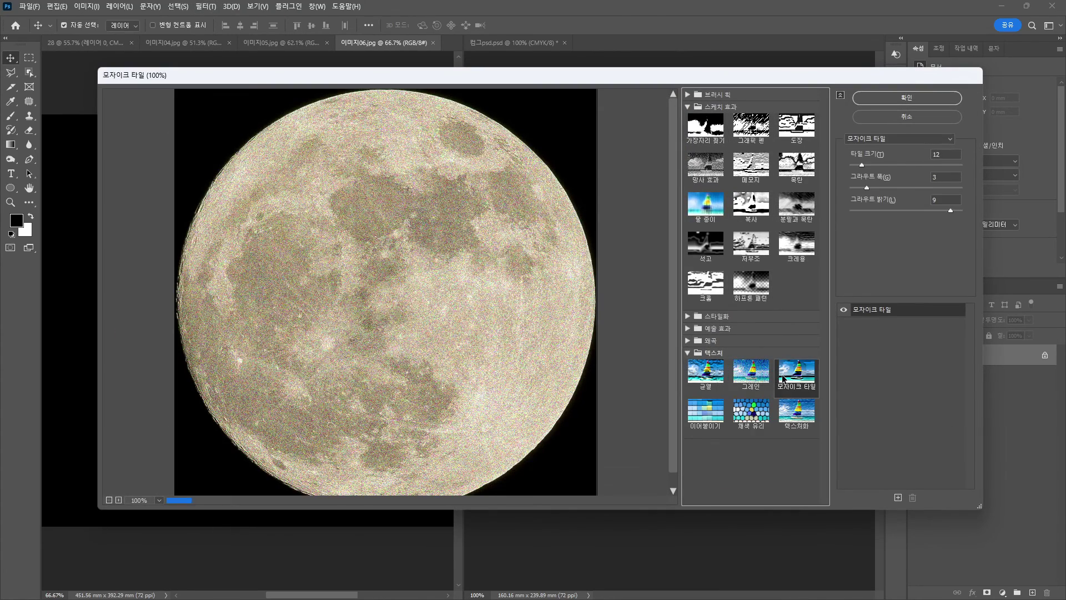
{"action": "left_click", "coordinate": [796, 411]}
{"action": "left_click", "coordinate": [755, 412]}
{"action": "left_click", "coordinate": [705, 411]}
{"action": "left_click", "coordinate": [751, 371]}
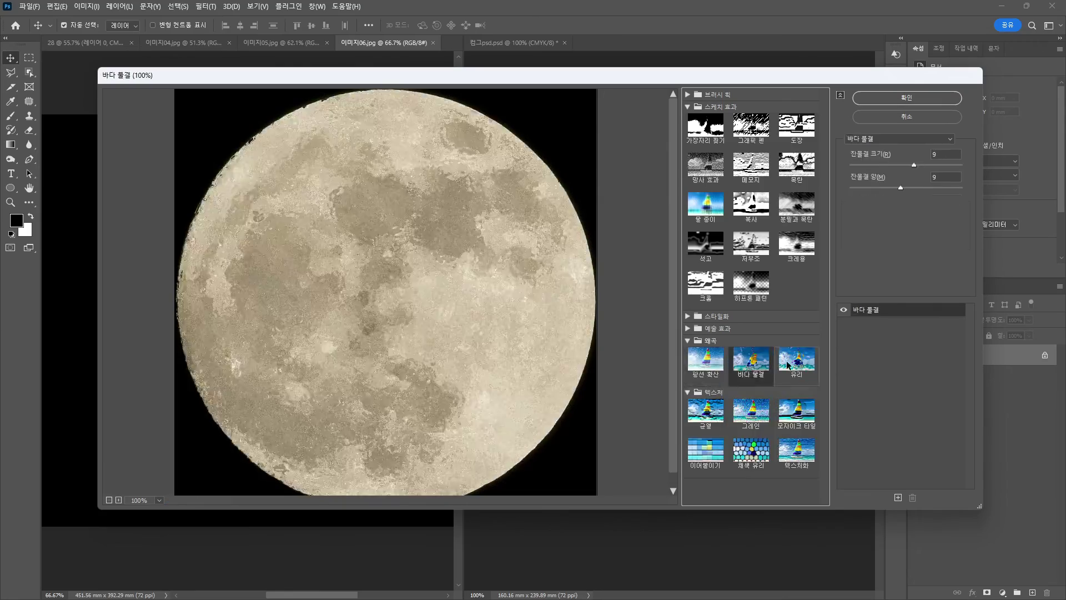
- Choose the Artistic filter Cutout (오려내기) for the moon and set its number of levels to 3
{"action": "left_click", "coordinate": [688, 328]}
{"action": "left_click", "coordinate": [720, 363]}
{"action": "left_click", "coordinate": [705, 386]}
{"action": "left_click", "coordinate": [874, 166]}
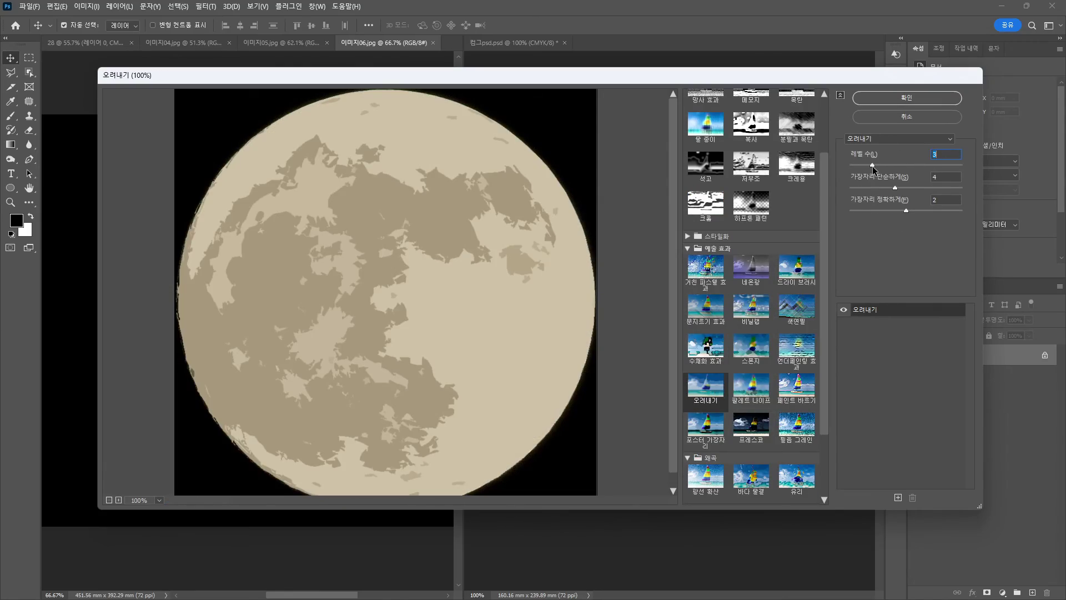
- Preview other Artistic filters and Brush Strokes filters such as Spatter (뿌리기) on the moon
{"action": "left_click", "coordinate": [758, 391]}
{"action": "left_click", "coordinate": [795, 388]}
{"action": "left_click", "coordinate": [794, 426]}
{"action": "scroll", "coordinate": [778, 367], "scroll_direction": "up", "scroll_amount": 3}
{"action": "left_click", "coordinate": [708, 153]}
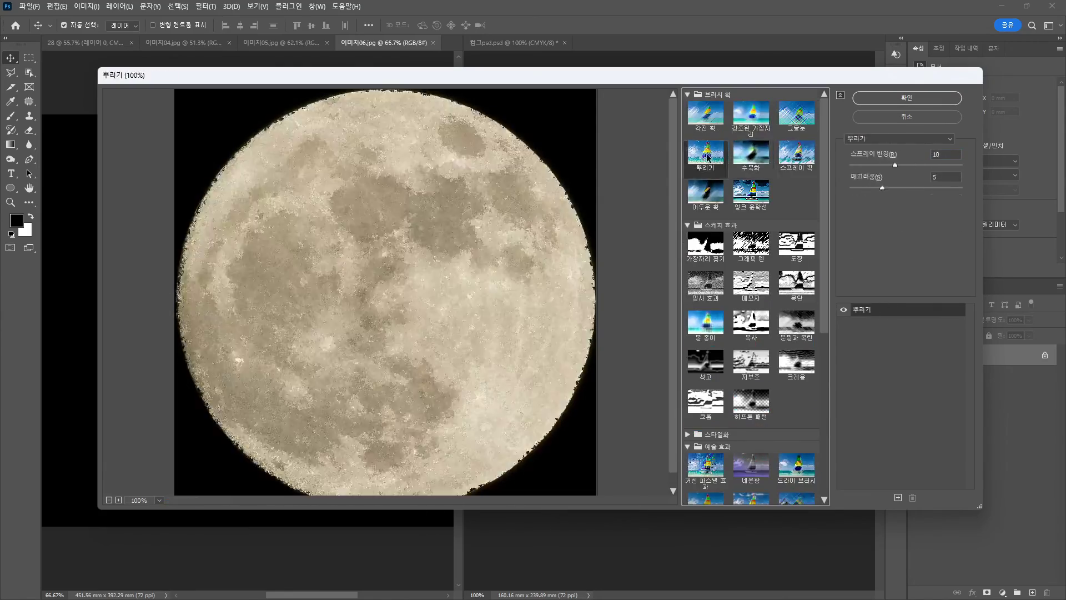
{"action": "left_click", "coordinate": [751, 191]}
{"action": "scroll", "coordinate": [778, 361], "scroll_direction": "down", "scroll_amount": 2}
{"action": "left_click", "coordinate": [790, 440]}
- Choose the Cutout filter again, adjust its edge settings and apply it to the moon
{"action": "left_click", "coordinate": [705, 450]}
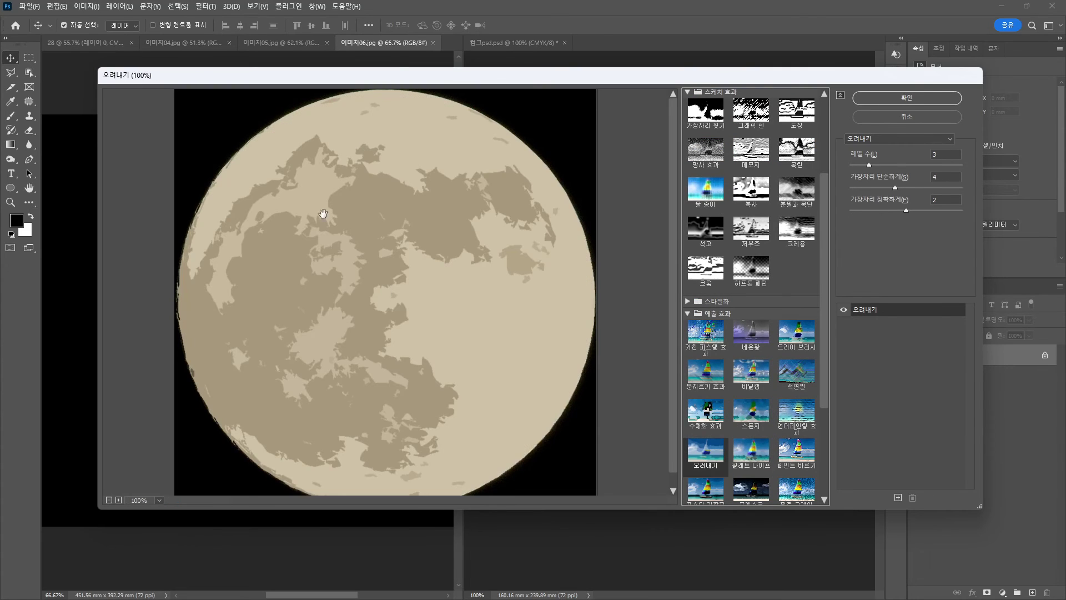
{"action": "left_click_drag", "start_coordinate": [895, 188], "coordinate": [928, 213]}
{"action": "left_click", "coordinate": [932, 102]}
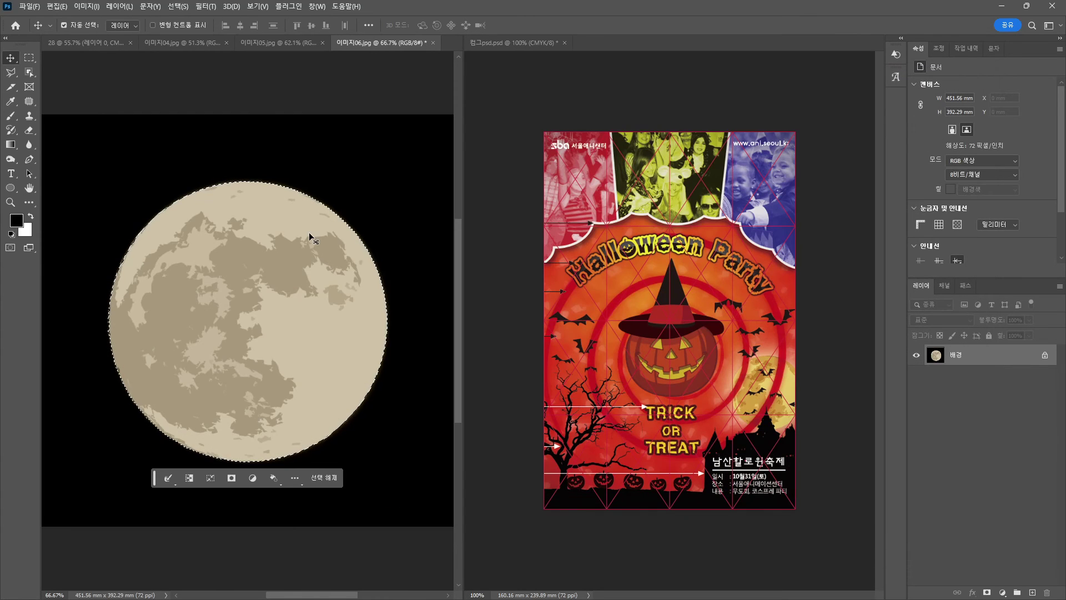
- Bring the filtered moon into poster document 28 behind the red spiral and move it towards the right edge
{"action": "left_click", "coordinate": [102, 42]}
{"action": "key", "text": "ctrl+v"}
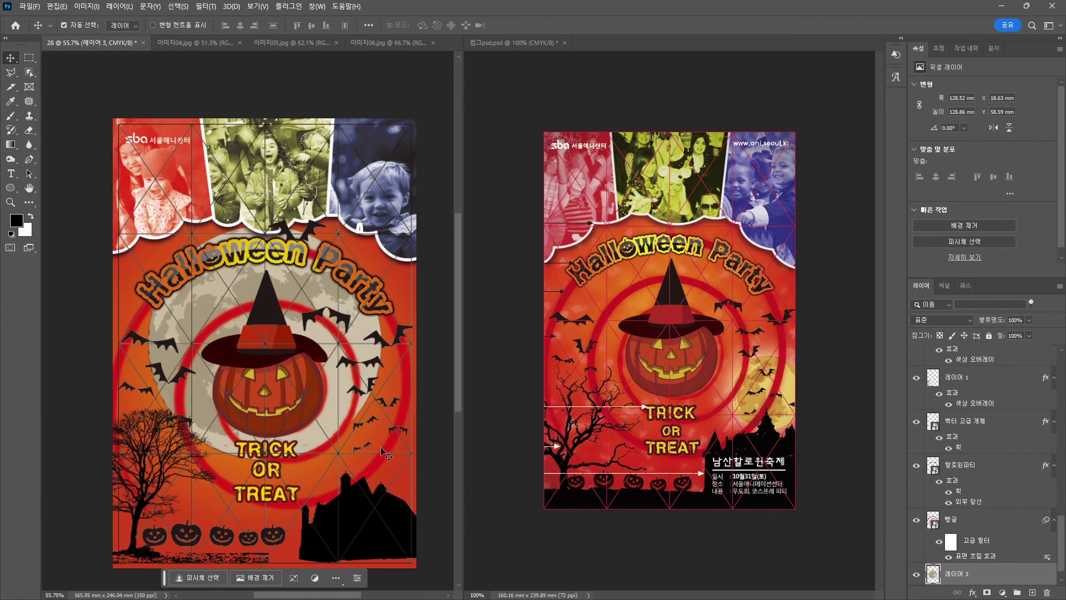
{"action": "left_click_drag", "start_coordinate": [213, 303], "coordinate": [295, 337]}
- Scale the filtered moon to about 49 mm across and place it just above the castle at the right edge
{"action": "key", "text": "ctrl+t"}
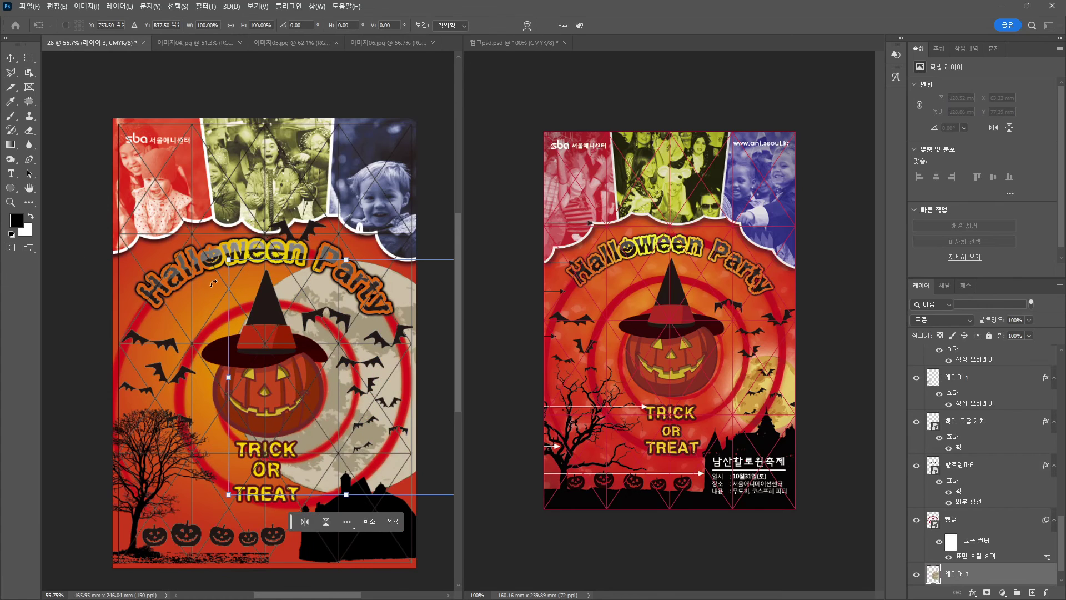
{"action": "left_click_drag", "start_coordinate": [229, 259], "coordinate": [368, 400]}
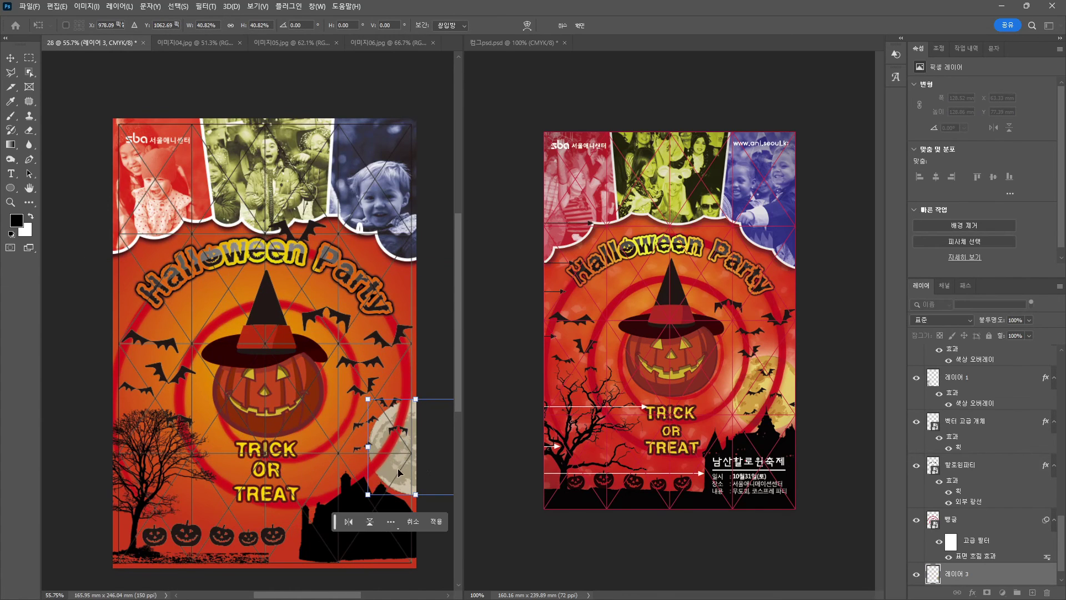
{"action": "left_click_drag", "start_coordinate": [396, 474], "coordinate": [369, 473]}
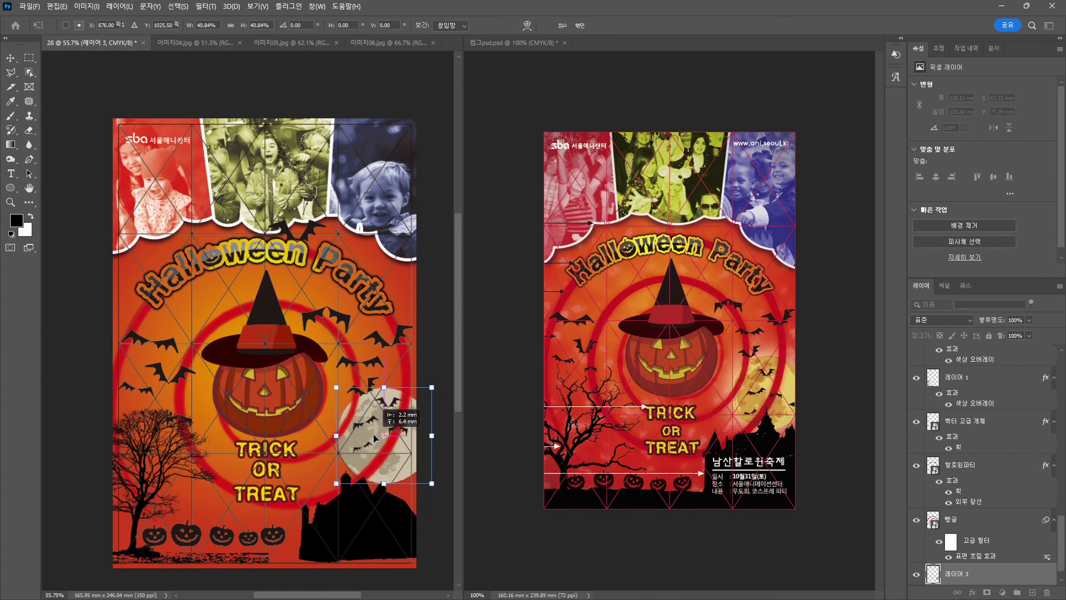
{"action": "left_click", "coordinate": [435, 523]}
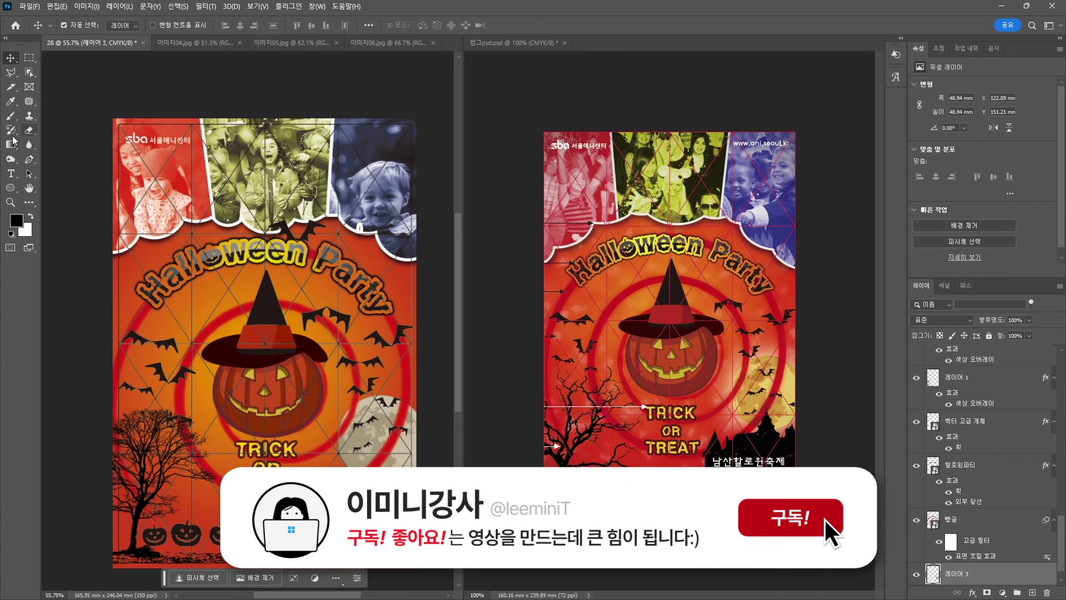
- Draw a black ground shape with an uneven upper edge across the poster's bottom using the Pen tool
{"action": "left_click", "coordinate": [29, 160]}
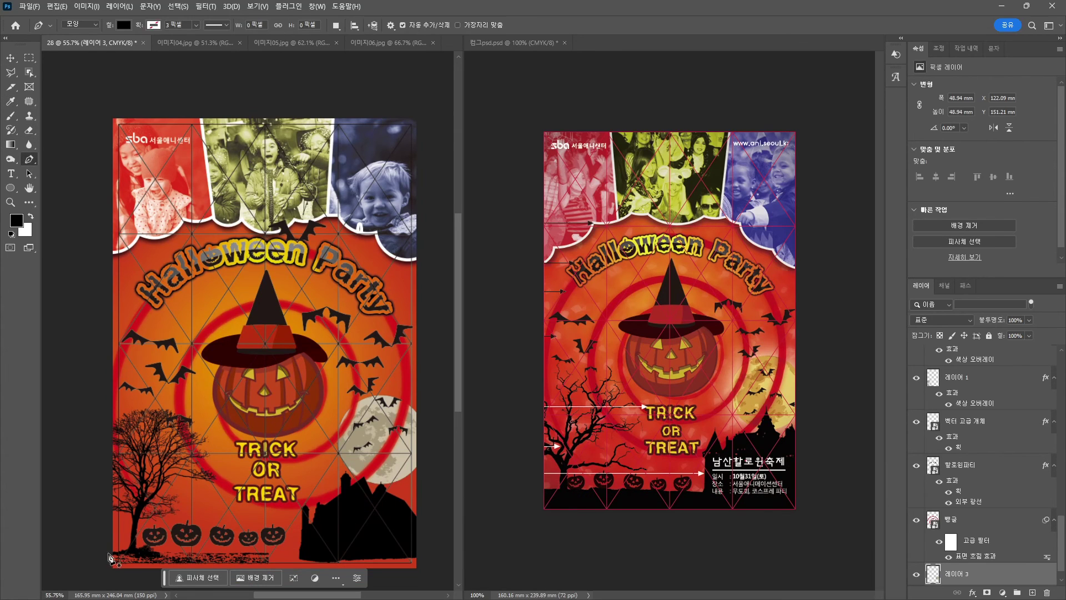
{"action": "left_click", "coordinate": [100, 550]}
{"action": "left_click", "coordinate": [107, 574]}
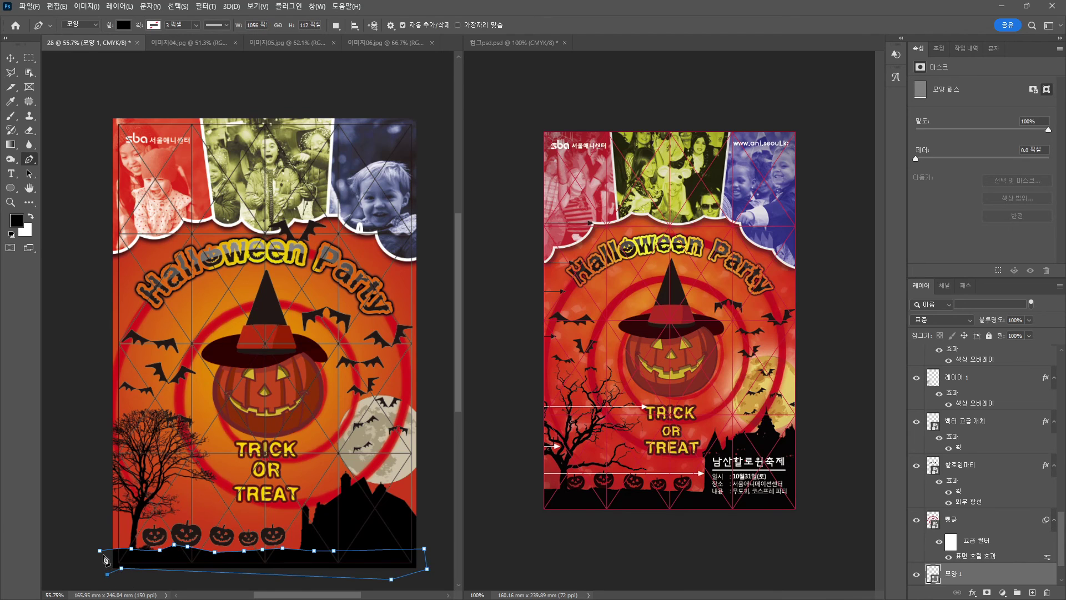
{"action": "key", "text": "v"}
{"action": "left_click", "coordinate": [83, 361]}
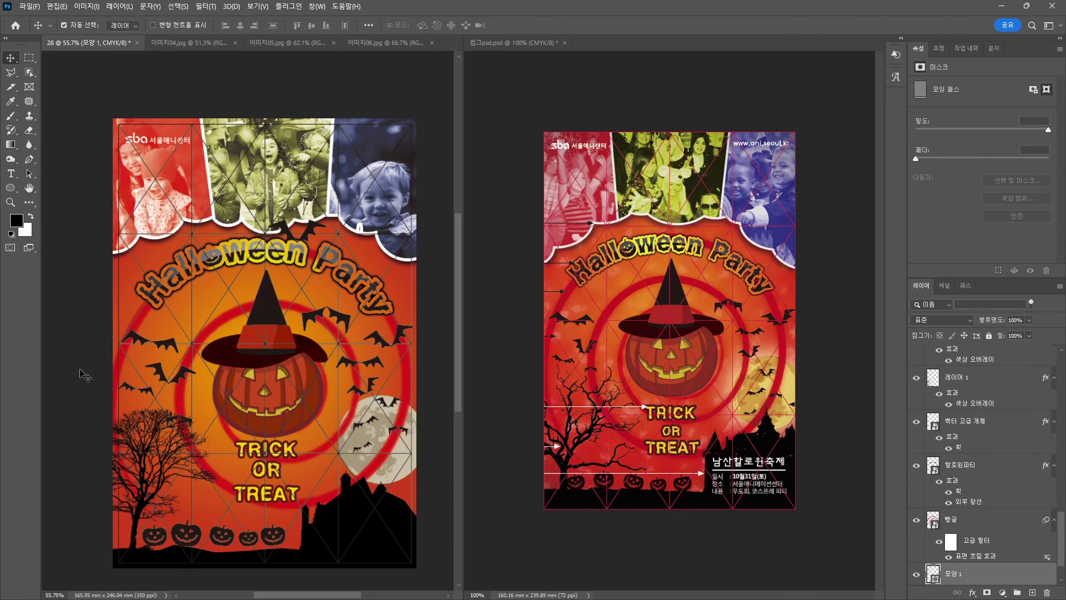
- Rearrange the row of small pumpkins so they sit along the black ground
{"action": "scroll", "coordinate": [271, 547], "scroll_direction": "up", "scroll_amount": 1}
{"action": "scroll", "coordinate": [271, 547], "scroll_direction": "up", "scroll_amount": 3}
{"action": "left_click_drag", "start_coordinate": [271, 547], "coordinate": [252, 385]}
{"action": "left_click_drag", "start_coordinate": [186, 371], "coordinate": [187, 386]}
{"action": "left_click_drag", "start_coordinate": [106, 383], "coordinate": [187, 373]}
{"action": "left_click_drag", "start_coordinate": [140, 362], "coordinate": [138, 371]}
{"action": "scroll", "coordinate": [295, 359], "scroll_direction": "down", "scroll_amount": 3}
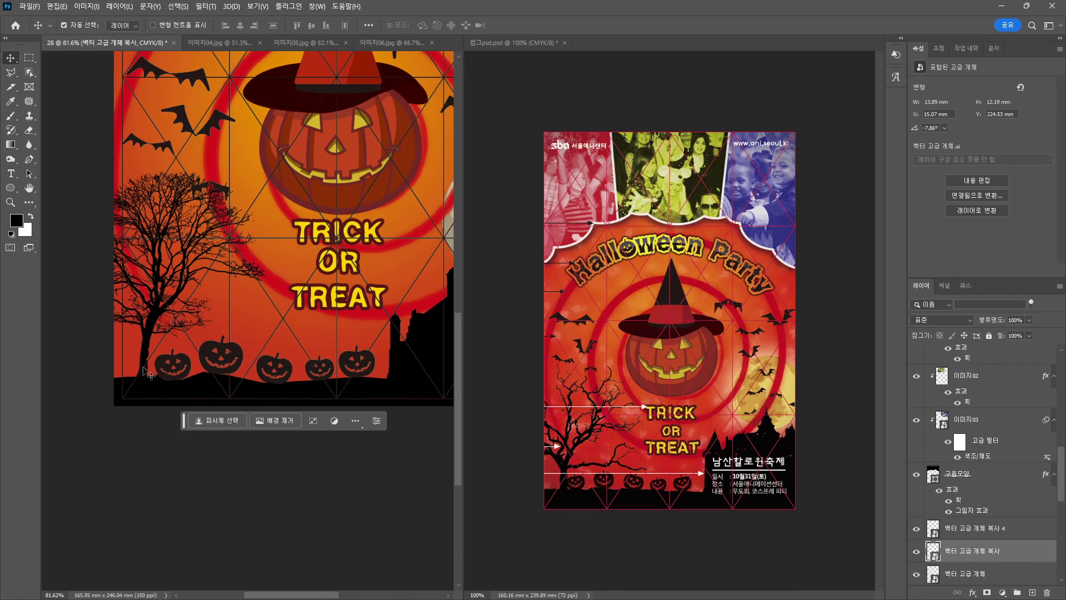
- Move the tree silhouette about 2.7 mm to the right and select the leftmost small pumpkin
{"action": "left_click", "coordinate": [122, 395]}
{"action": "left_click_drag", "start_coordinate": [144, 340], "coordinate": [151, 341]}
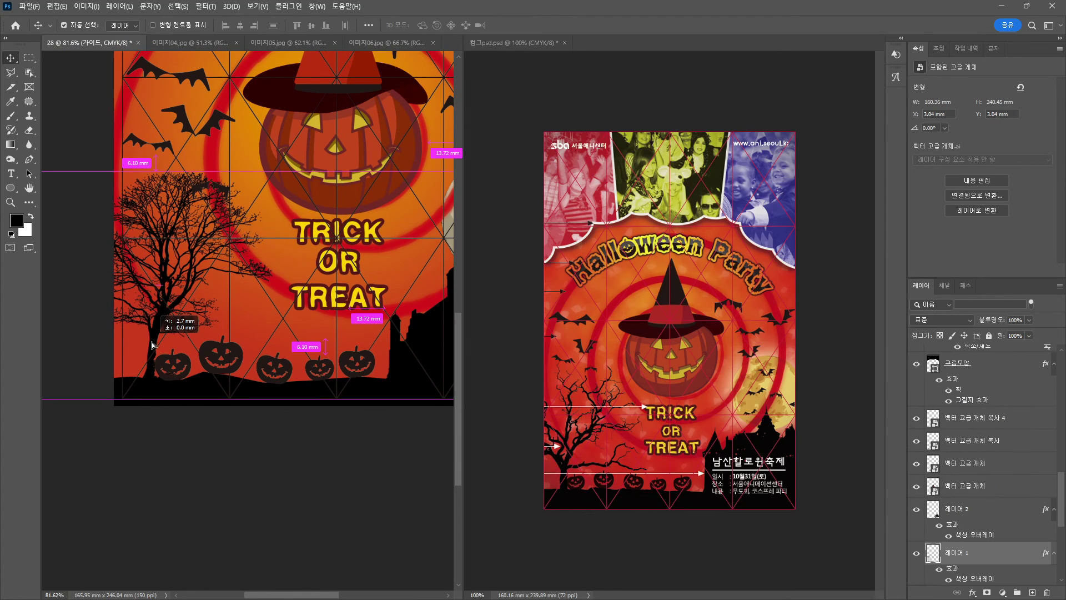
{"action": "left_click", "coordinate": [175, 359]}
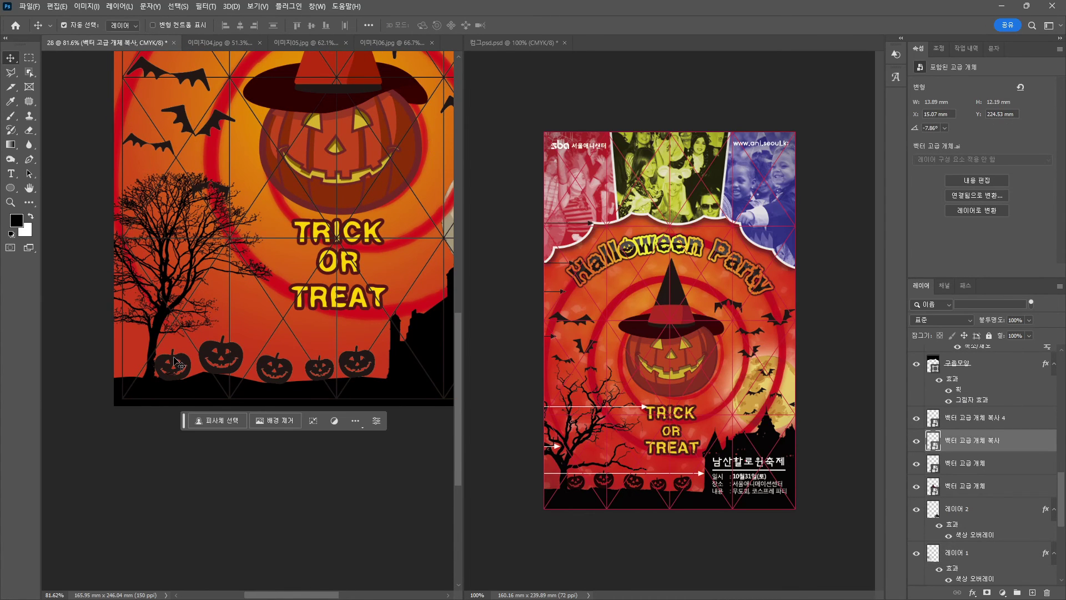
- Add an Outer Glow to the moon with default settings, then 85% opacity and a size of 59 px
{"action": "scroll", "coordinate": [218, 325], "scroll_direction": "down", "scroll_amount": 3}
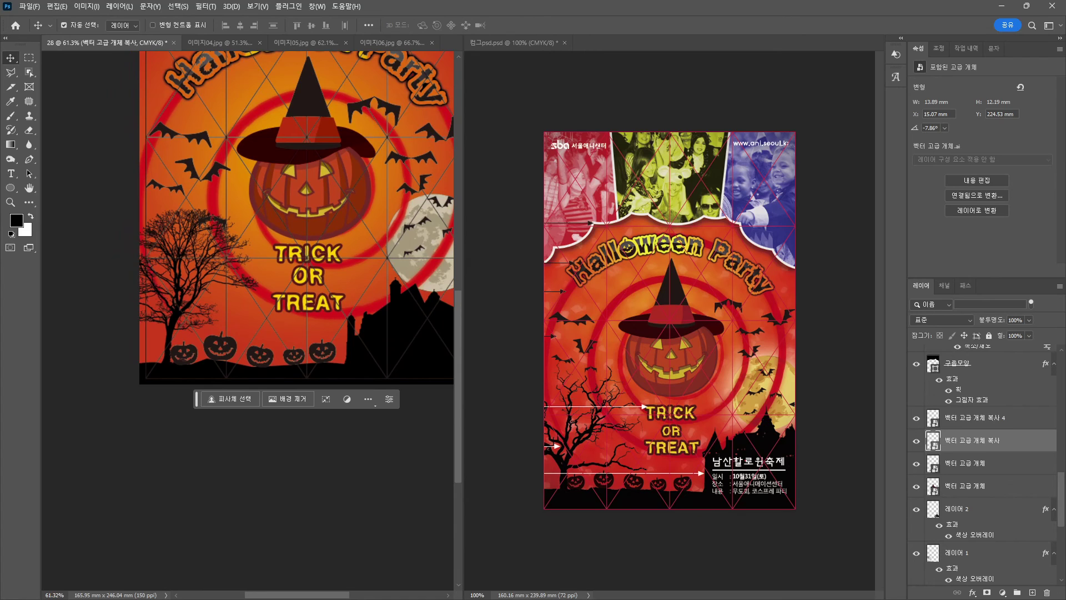
{"action": "left_click", "coordinate": [395, 270]}
{"action": "left_click_drag", "start_coordinate": [395, 270], "coordinate": [320, 302]}
{"action": "left_click", "coordinate": [969, 594]}
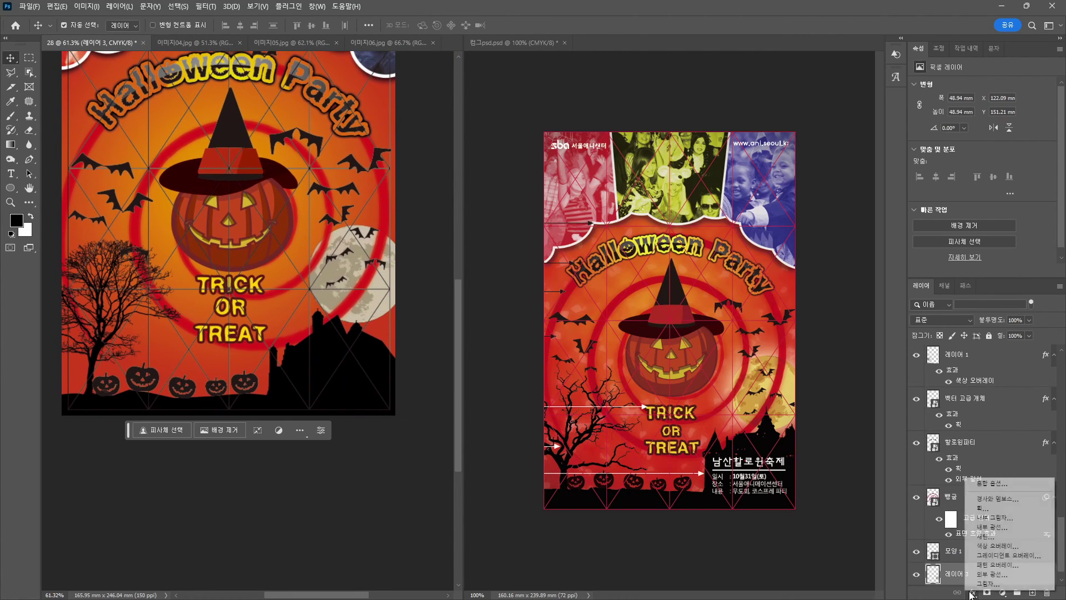
{"action": "left_click", "coordinate": [999, 573]}
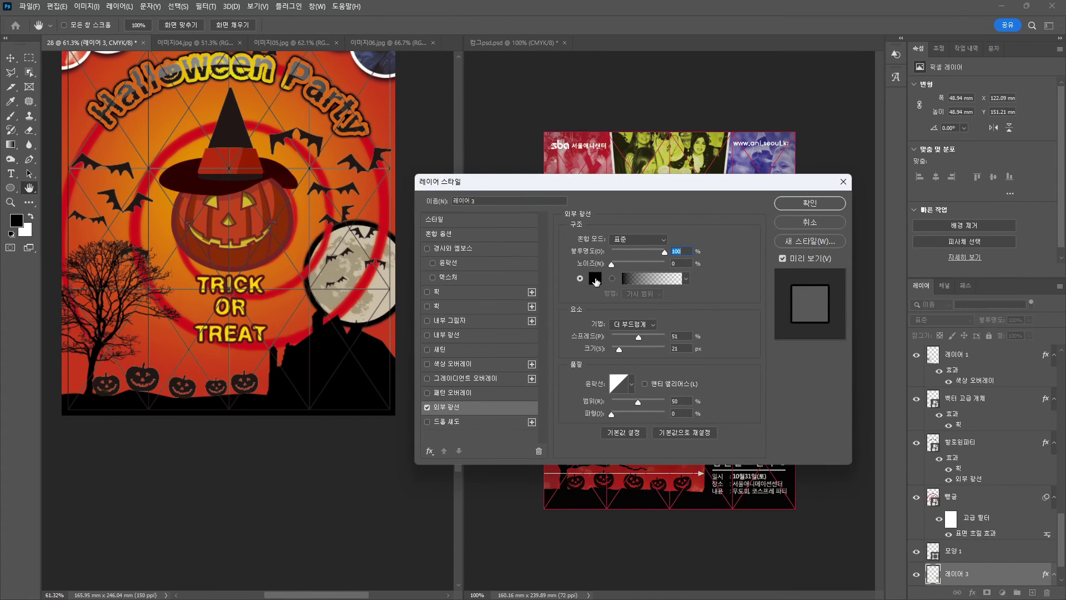
{"action": "left_click", "coordinate": [701, 436]}
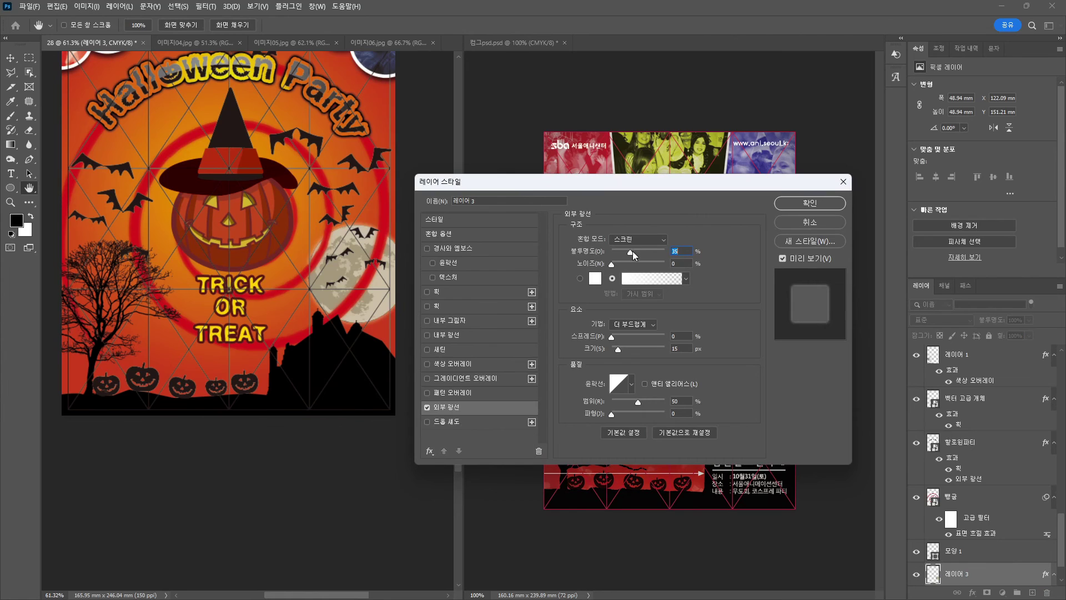
{"action": "left_click_drag", "start_coordinate": [632, 251], "coordinate": [657, 250]}
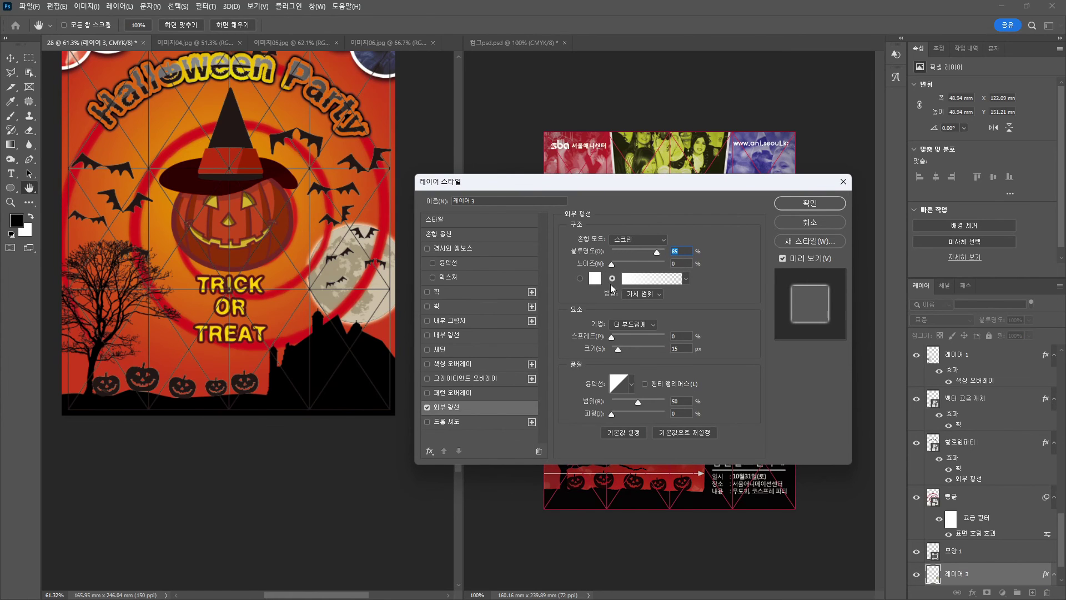
{"action": "left_click", "coordinate": [628, 350]}
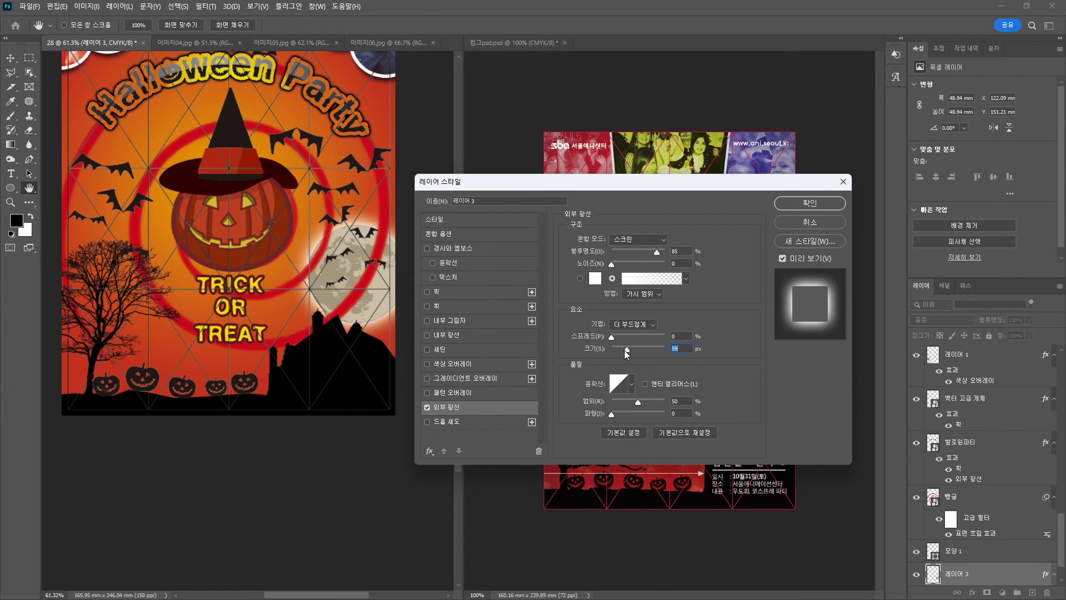
{"action": "key", "text": "Return"}
{"action": "left_click", "coordinate": [389, 488]}
{"action": "scroll", "coordinate": [229, 222], "scroll_direction": "down", "scroll_amount": 3}
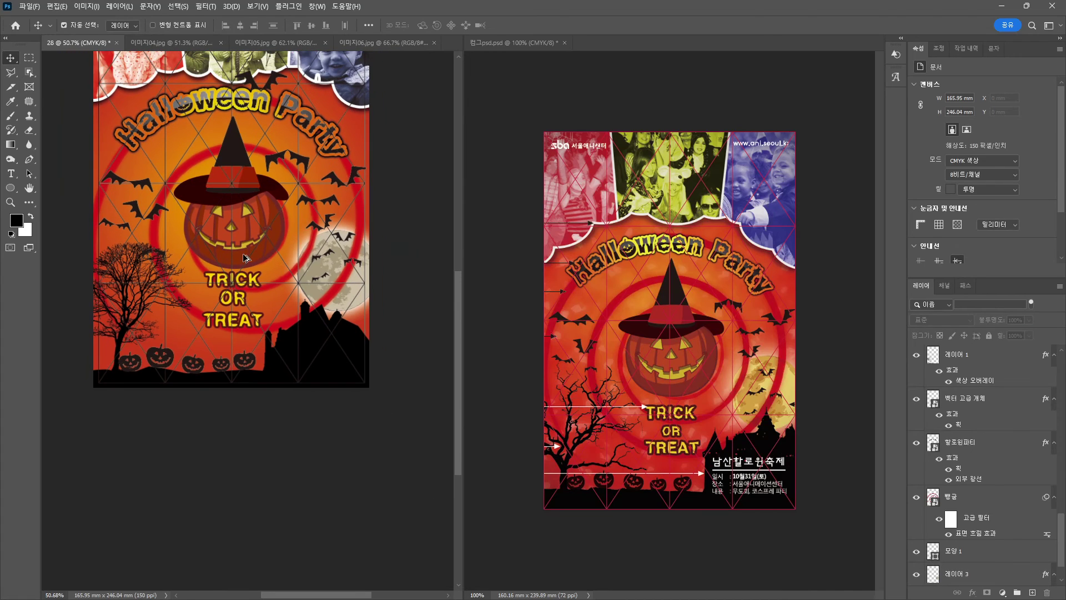
{"action": "left_click_drag", "start_coordinate": [310, 266], "coordinate": [326, 305]}
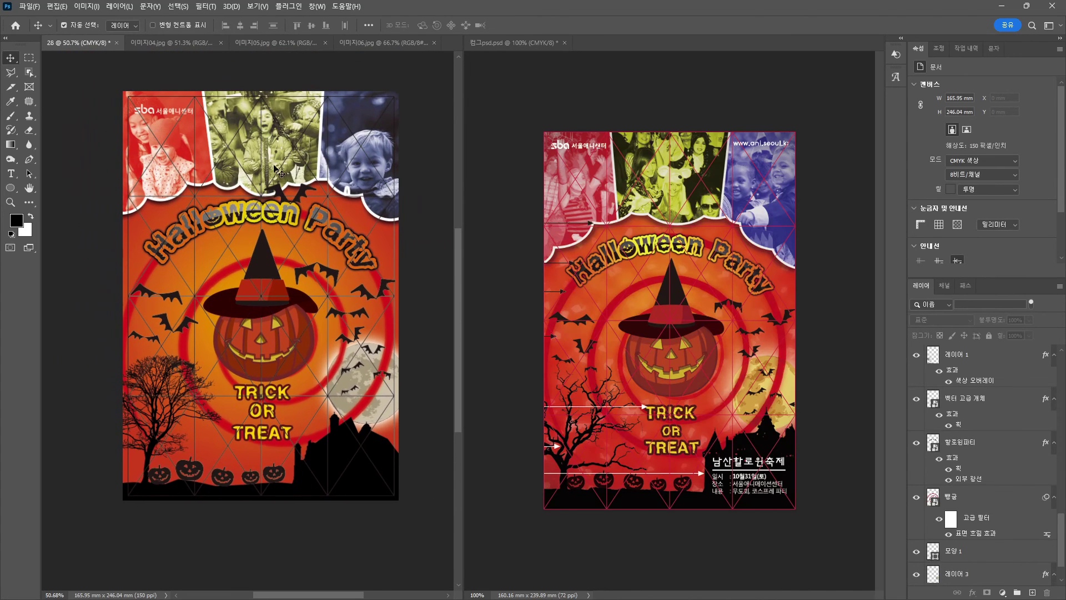
{"action": "left_click", "coordinate": [307, 208]}
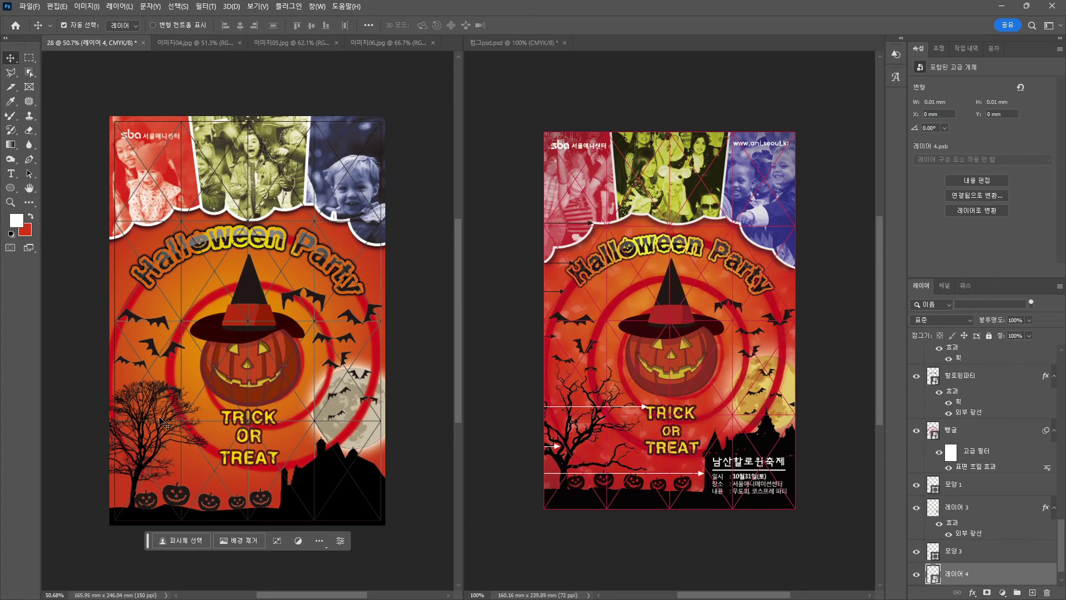
- Save a copy of the poster as the JPEG file 28.jpg in the desktop folder 28
{"action": "left_click", "coordinate": [29, 6]}
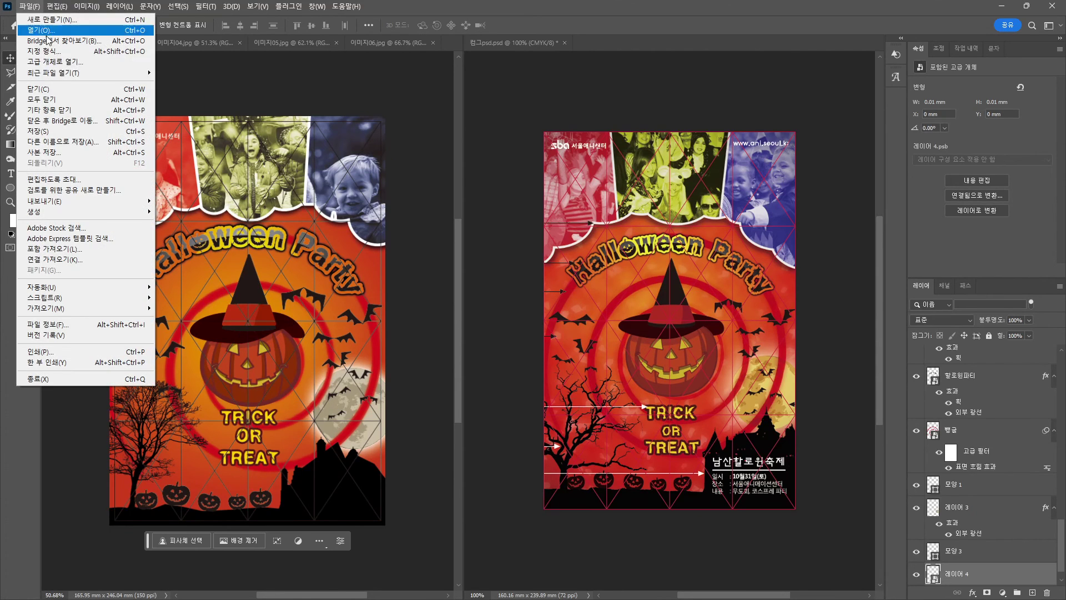
{"action": "left_click", "coordinate": [50, 152]}
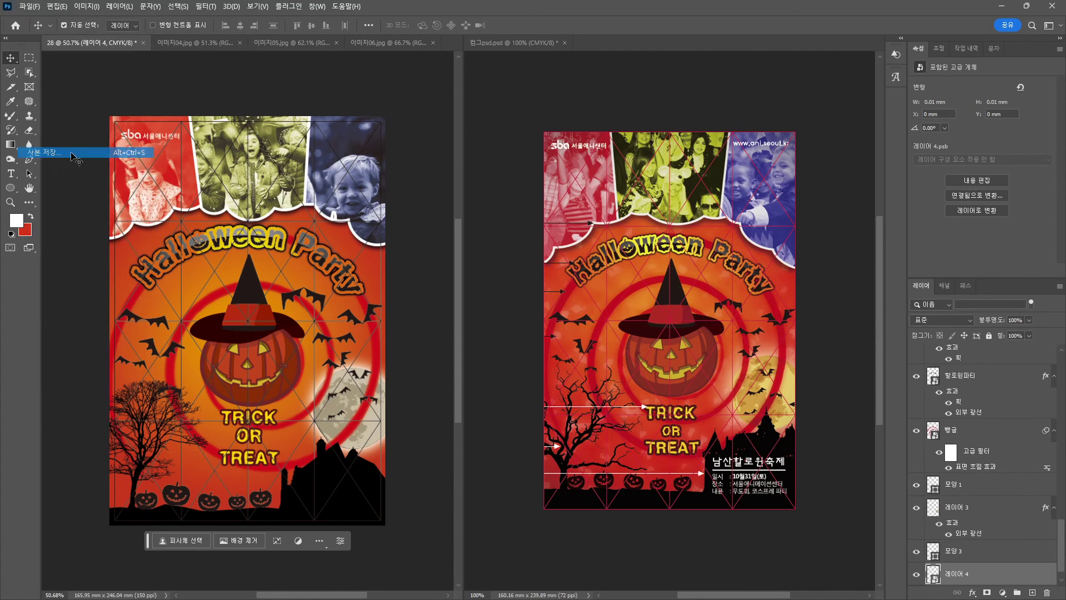
{"action": "left_click", "coordinate": [257, 401]}
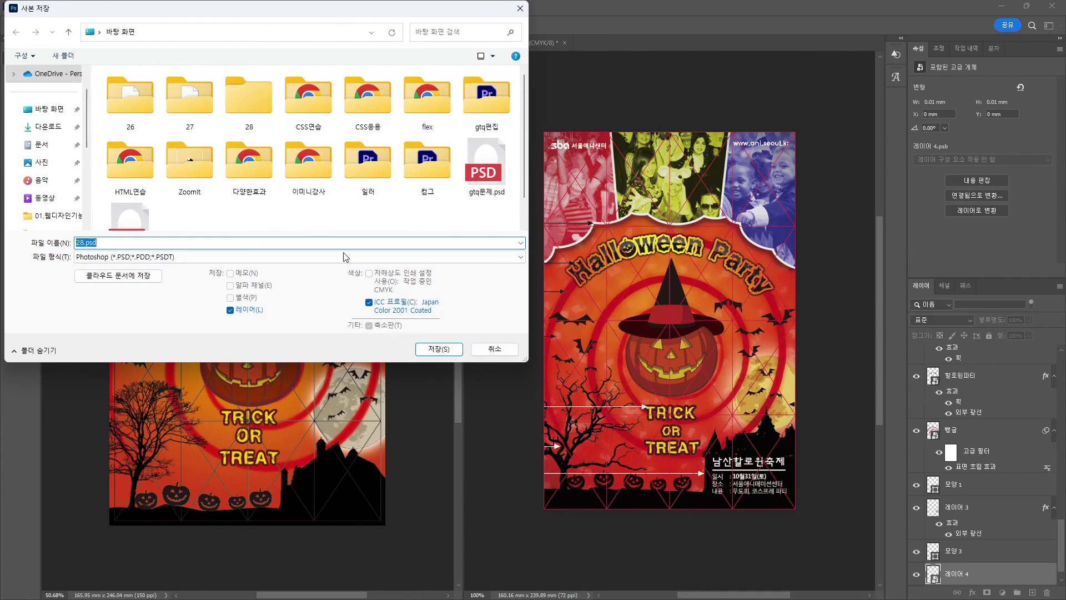
{"action": "double_click", "coordinate": [228, 108]}
{"action": "left_click", "coordinate": [134, 257]}
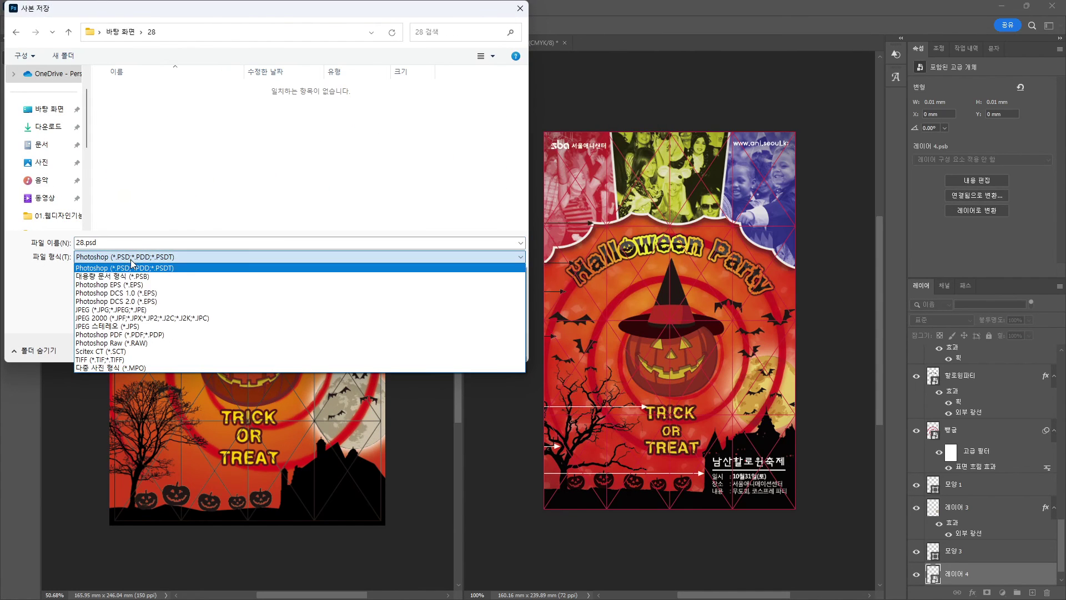
{"action": "left_click", "coordinate": [134, 309]}
{"action": "left_click", "coordinate": [425, 347]}
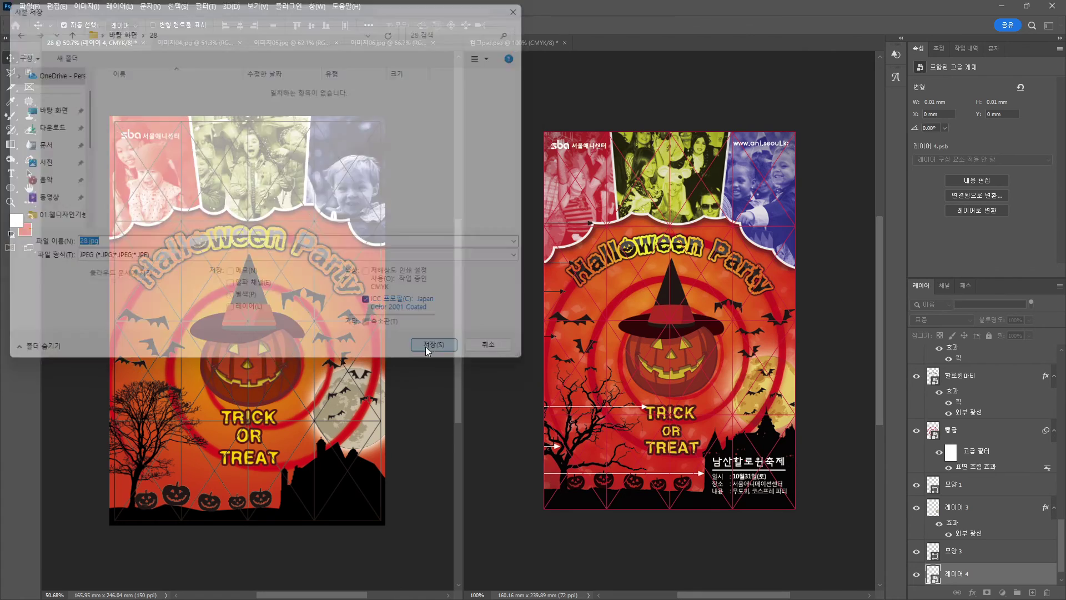
{"action": "left_click", "coordinate": [423, 190]}
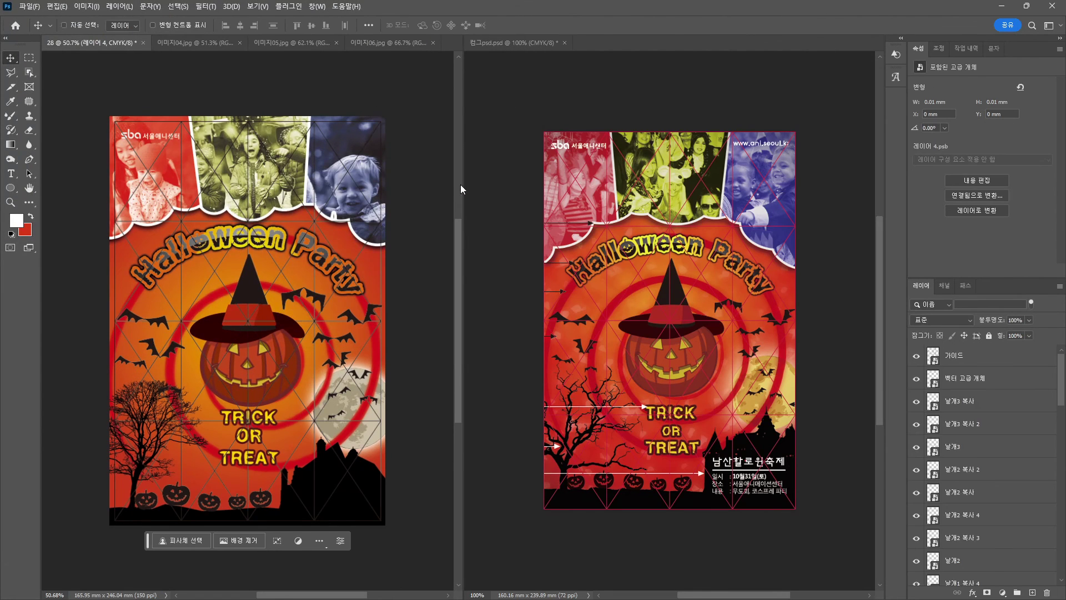
- Save the layered poster document as 28.psd in the desktop folder 28
{"action": "key", "text": "ctrl+shift+s"}
{"action": "left_click", "coordinate": [256, 401]}
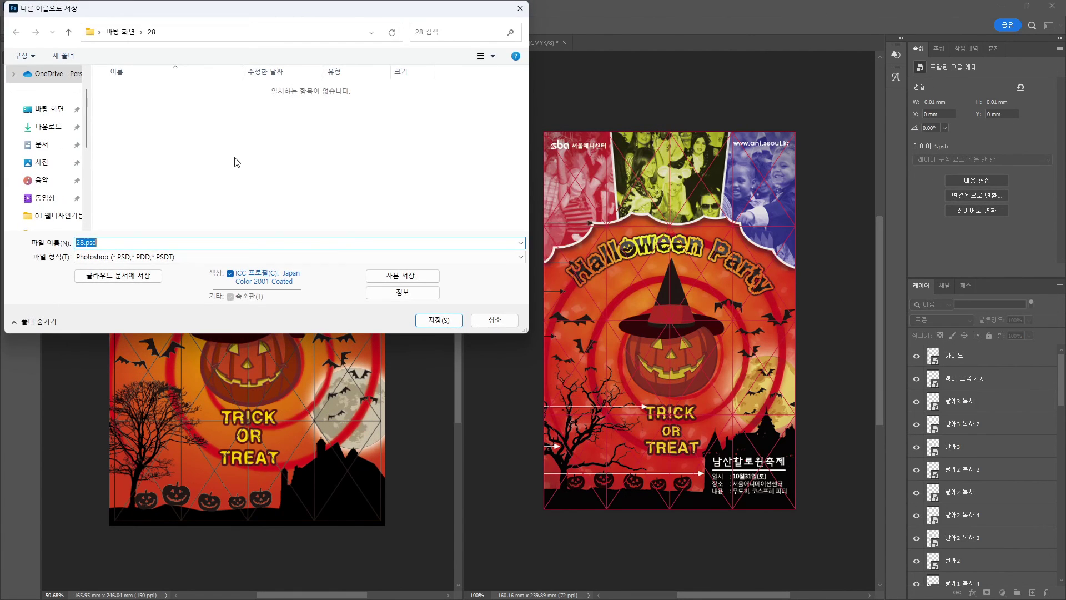
{"action": "left_click", "coordinate": [439, 320]}
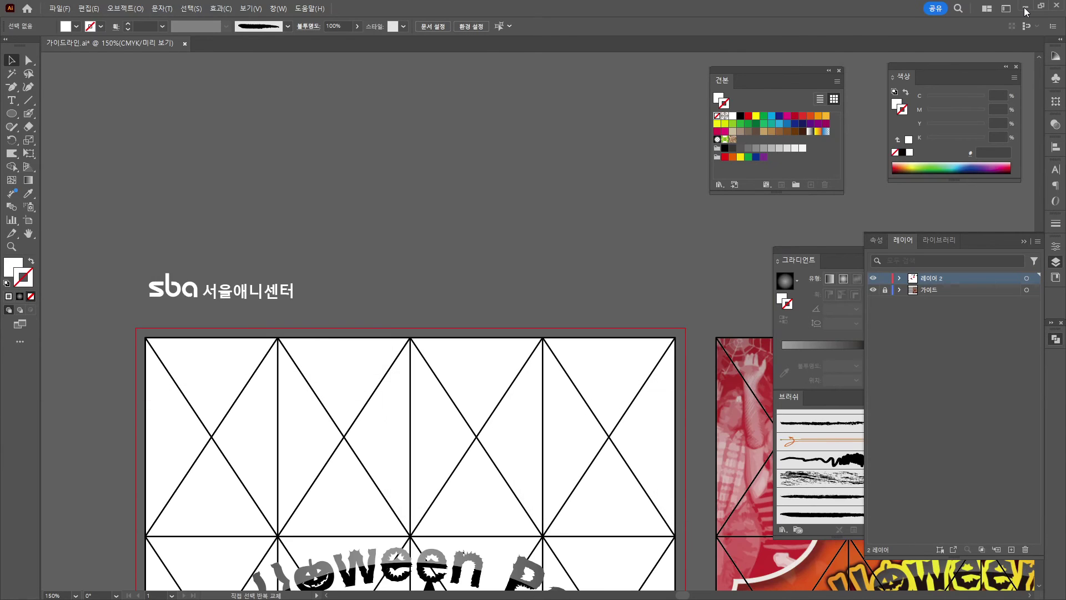
- Switch to InDesign and create a new 210 x 297 mm portrait document named 28, continuing to its margin settings
{"action": "left_click", "coordinate": [1026, 9]}
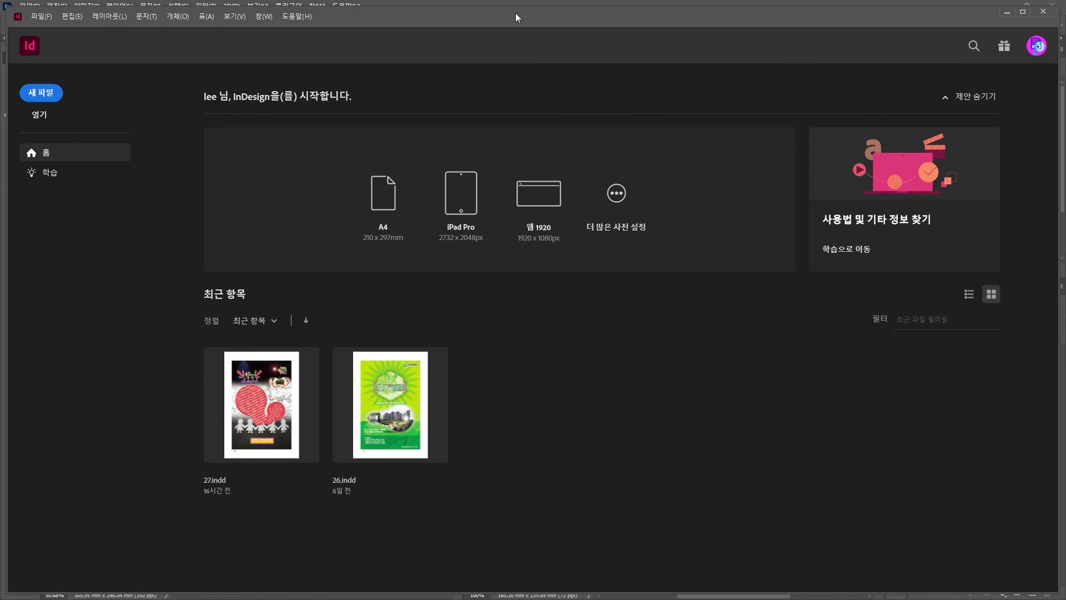
{"action": "double_click", "coordinate": [515, 13]}
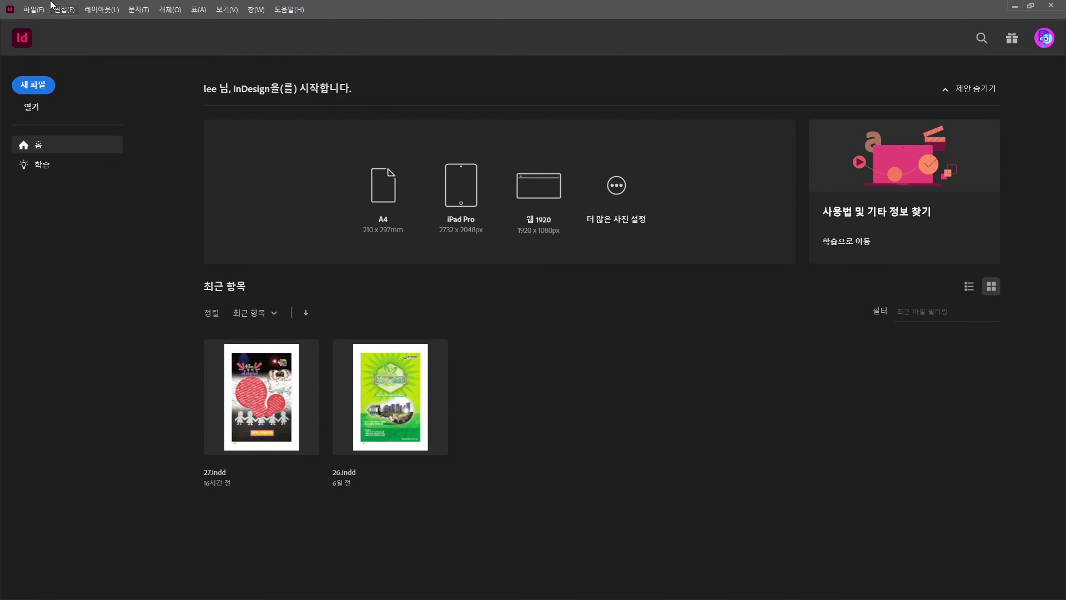
{"action": "left_click", "coordinate": [33, 9]}
{"action": "mouse_move", "coordinate": [84, 22]}
{"action": "left_click", "coordinate": [232, 23]}
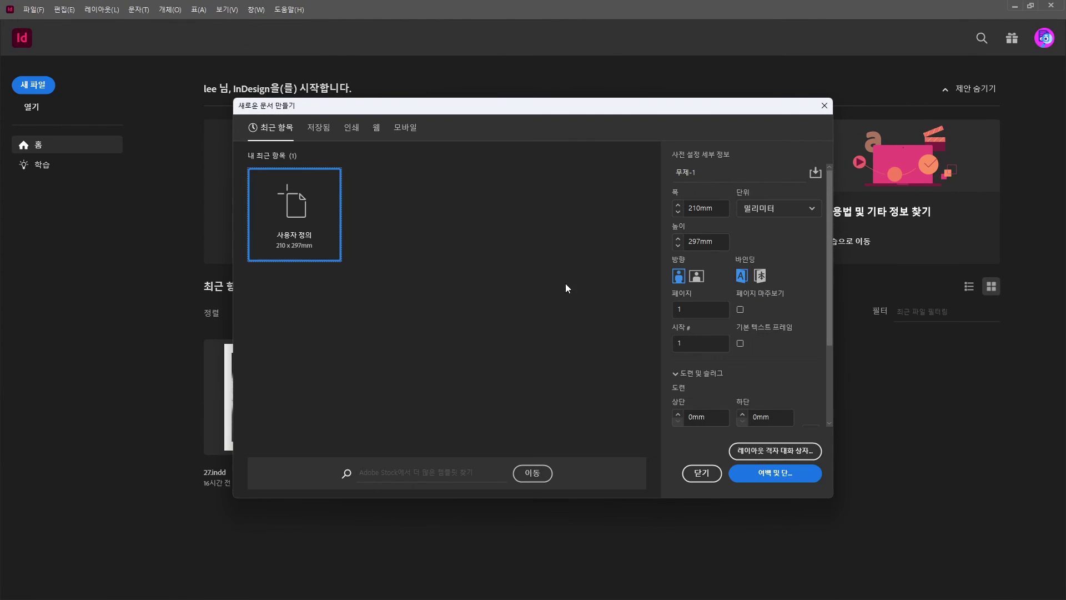
{"action": "left_click", "coordinate": [707, 170]}
{"action": "type", "text": "2"}
{"action": "left_click", "coordinate": [690, 167]}
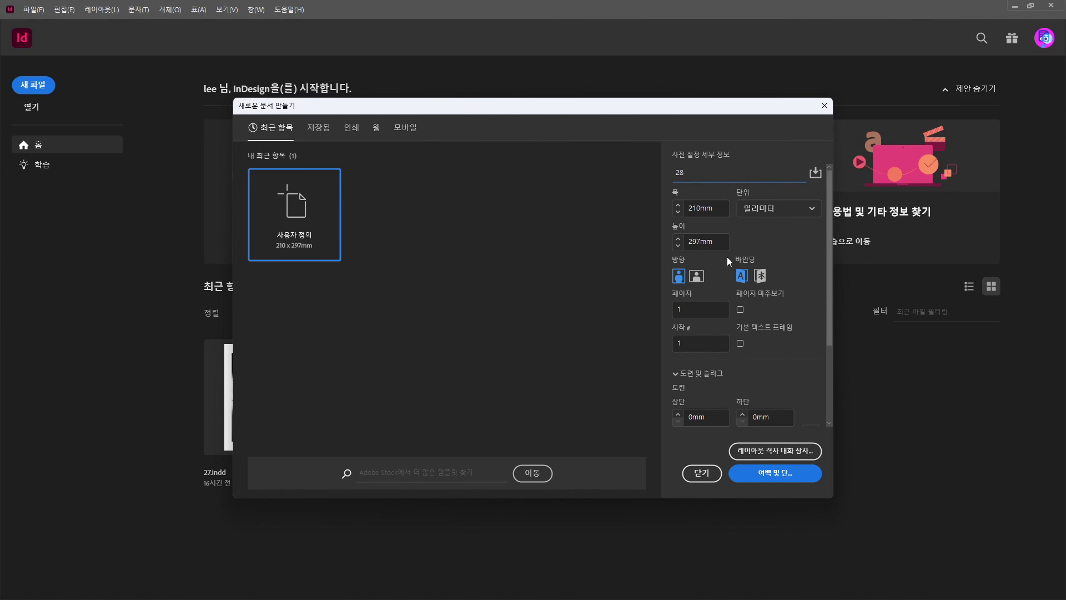
{"action": "scroll", "coordinate": [781, 389], "scroll_direction": "down", "scroll_amount": 3}
{"action": "left_click", "coordinate": [775, 473]}
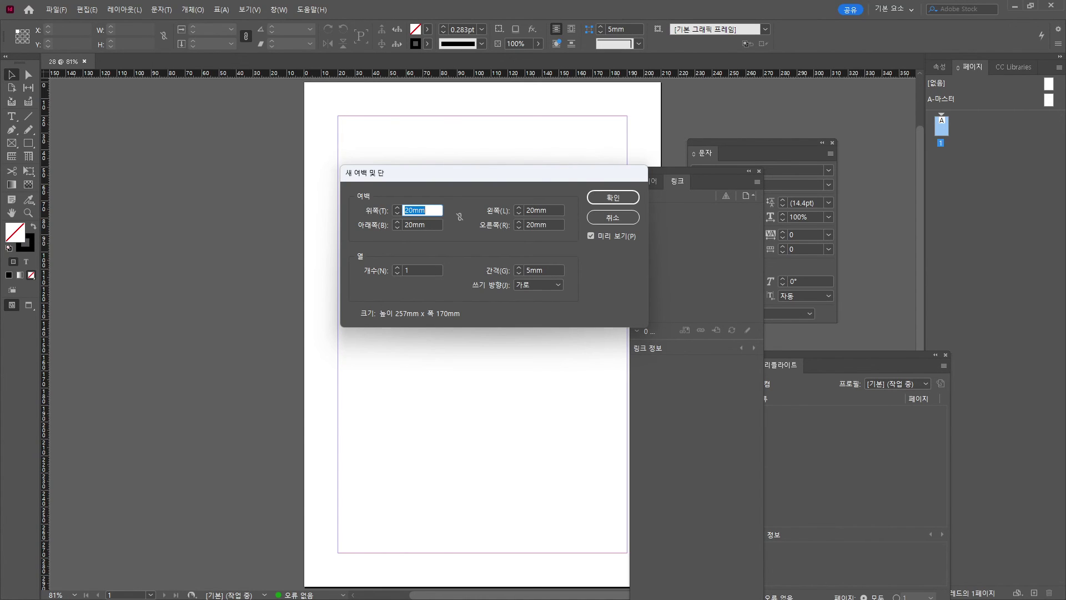
- Calculate half of 210 minus 166 and set the left and right margins to 22 mm
{"action": "key", "text": "XF86Calculator"}
{"action": "type", "text": "210"}
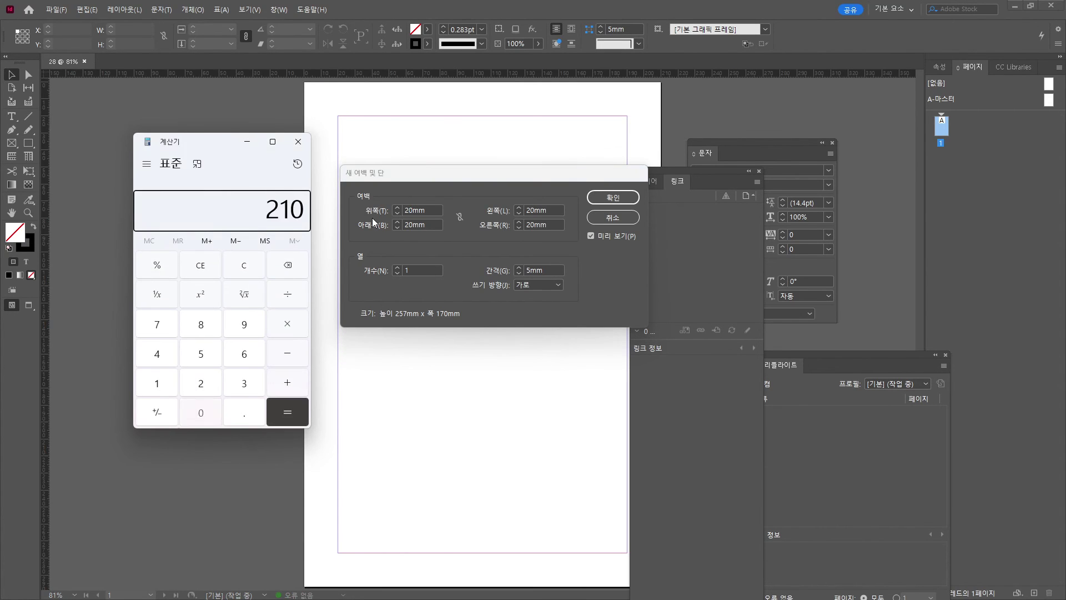
{"action": "type", "text": "-166/2"}
{"action": "key", "text": "Return"}
{"action": "left_click", "coordinate": [546, 211]}
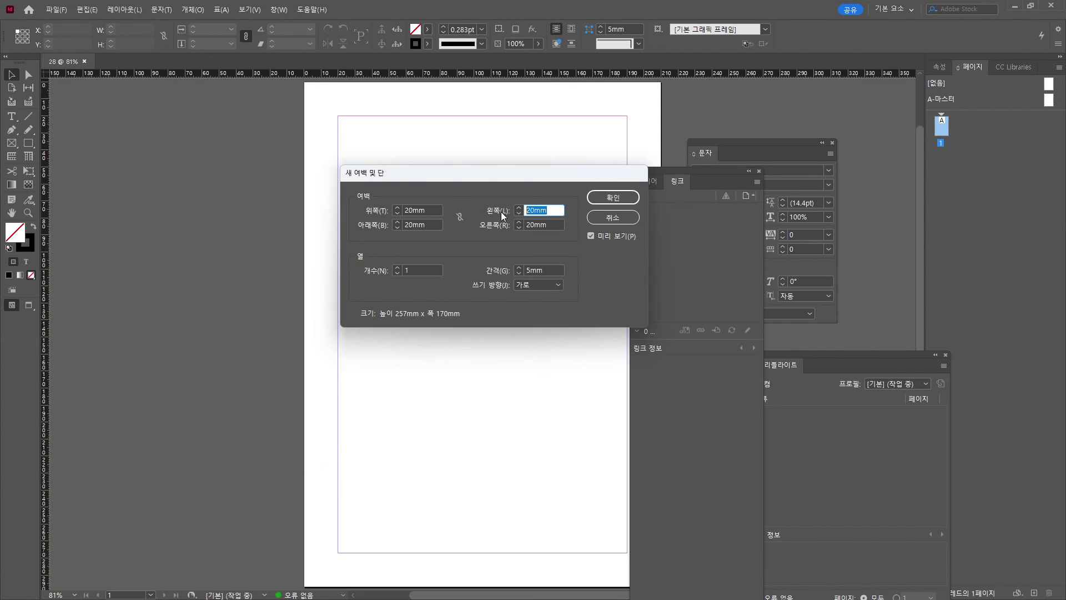
{"action": "type", "text": "22"}
{"action": "key", "text": "Tab"}
{"action": "type", "text": "2"}
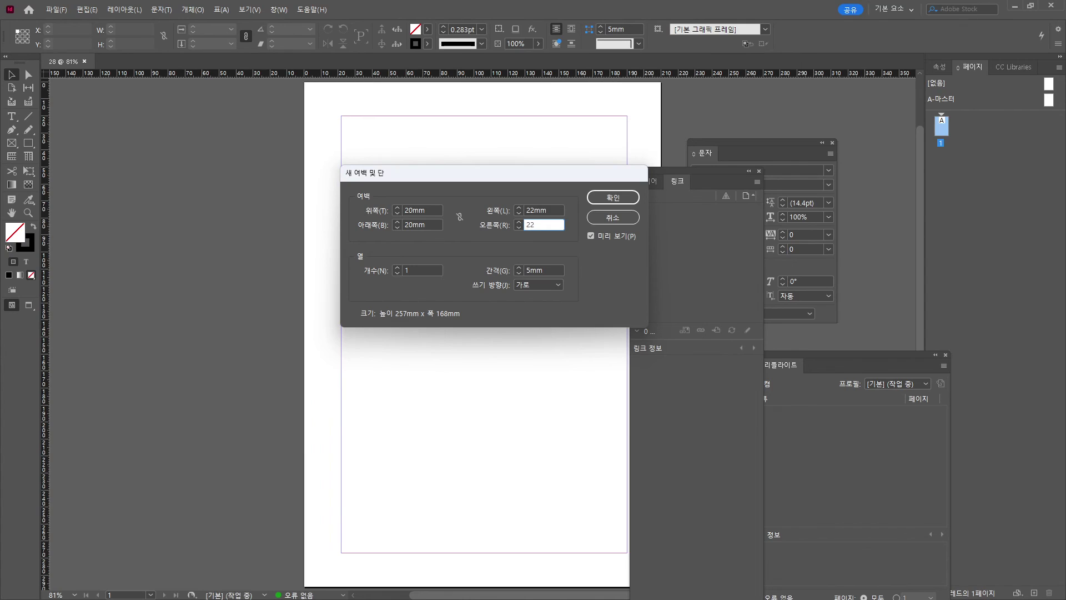
- Calculate half of 297 minus 246 and set the top and bottom margins to 25.5 mm
{"action": "key", "text": "alt+Tab"}
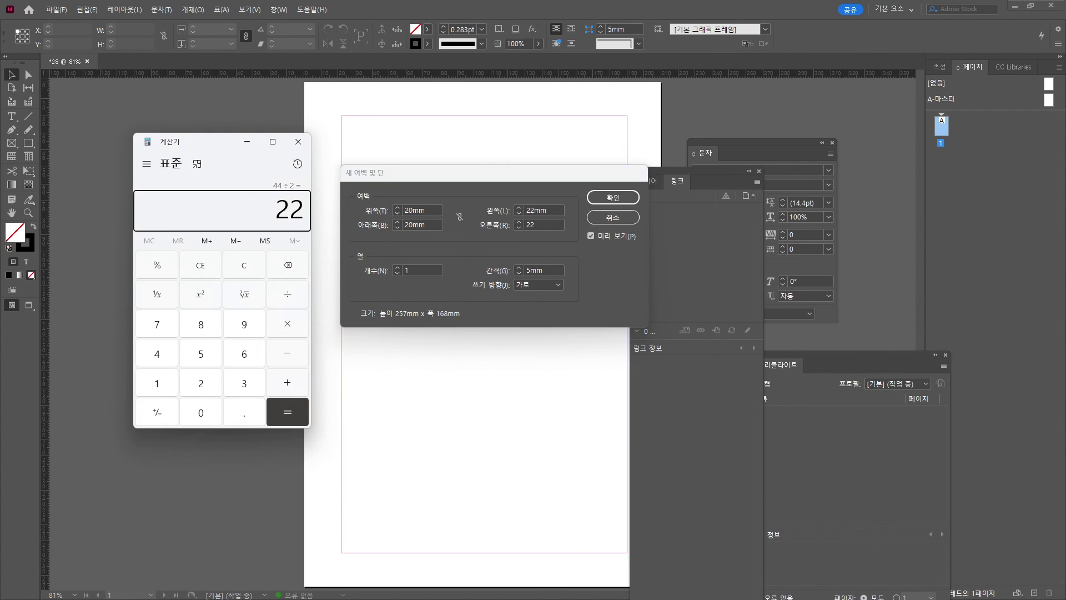
{"action": "type", "text": "297246/2"}
{"action": "key", "text": "Return"}
{"action": "double_click", "coordinate": [427, 209]}
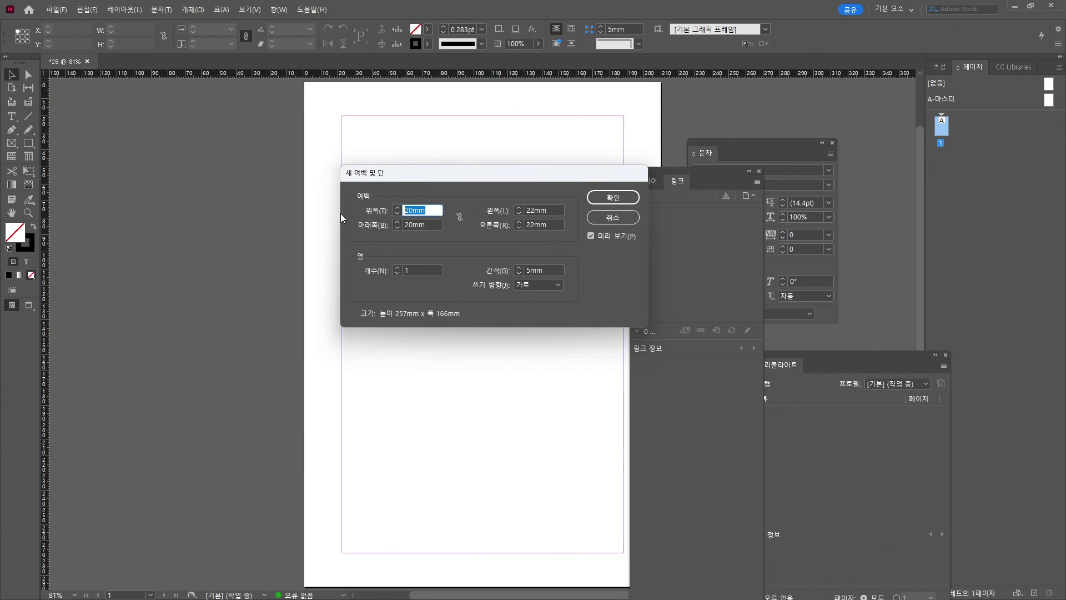
{"action": "type", "text": "25.5"}
{"action": "key", "text": "Tab"}
{"action": "type", "text": "2"}
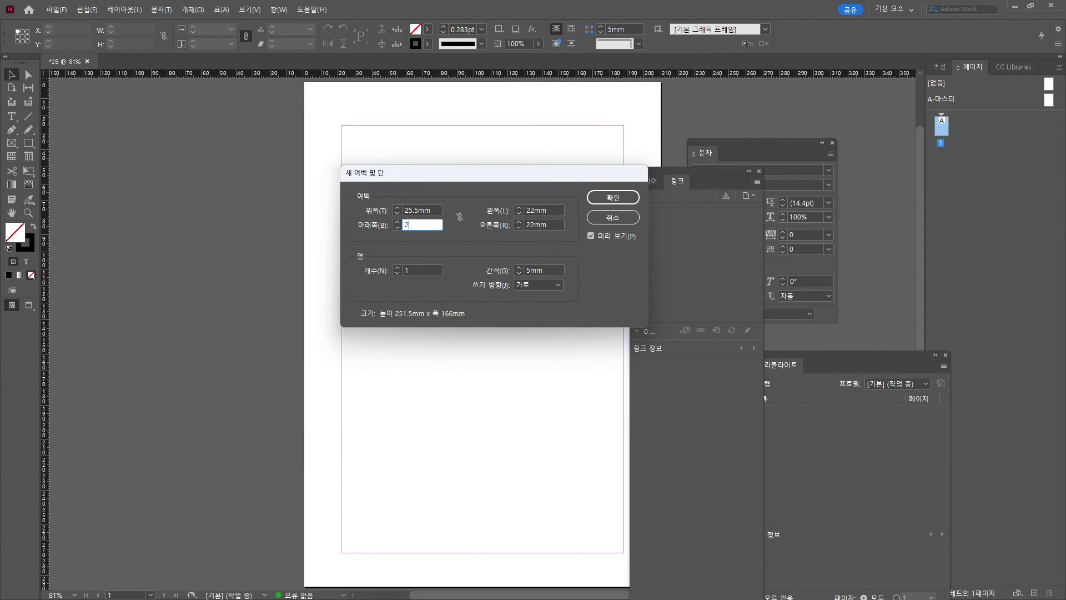
{"action": "left_click", "coordinate": [613, 197]}
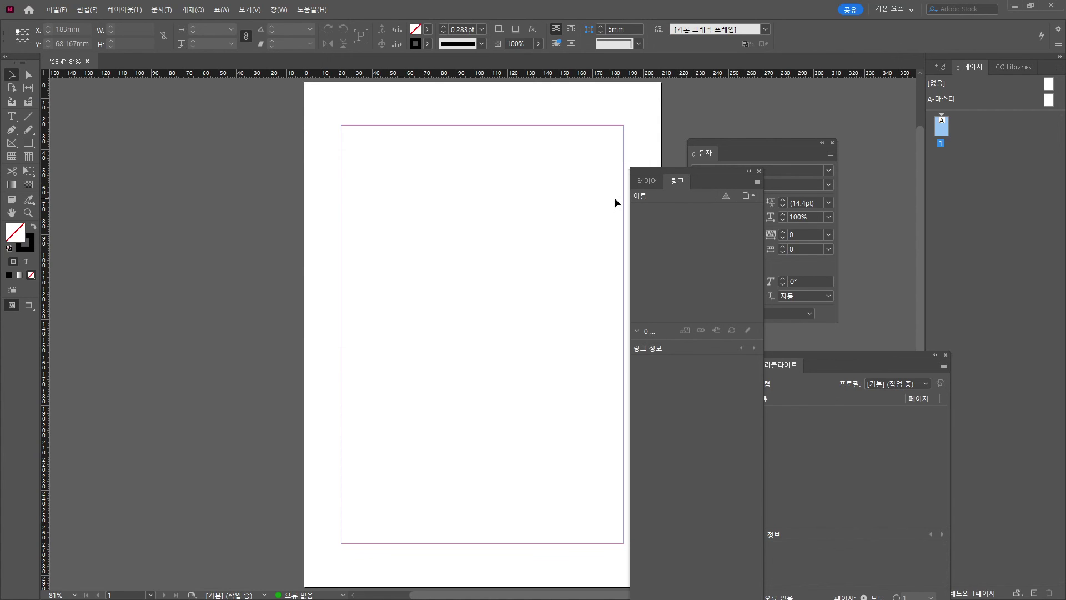
- Place 28.jpg from the desktop folder 28 so that it fills the page's margin frame
{"action": "left_click", "coordinate": [759, 171]}
{"action": "left_click", "coordinate": [55, 10]}
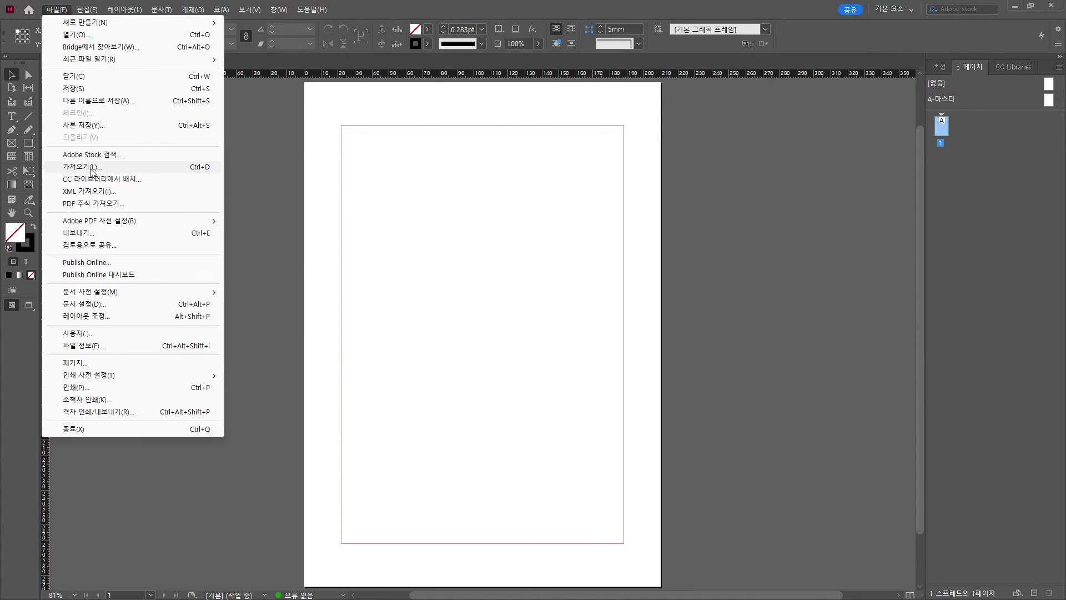
{"action": "left_click", "coordinate": [67, 167]}
{"action": "left_click", "coordinate": [469, 189]}
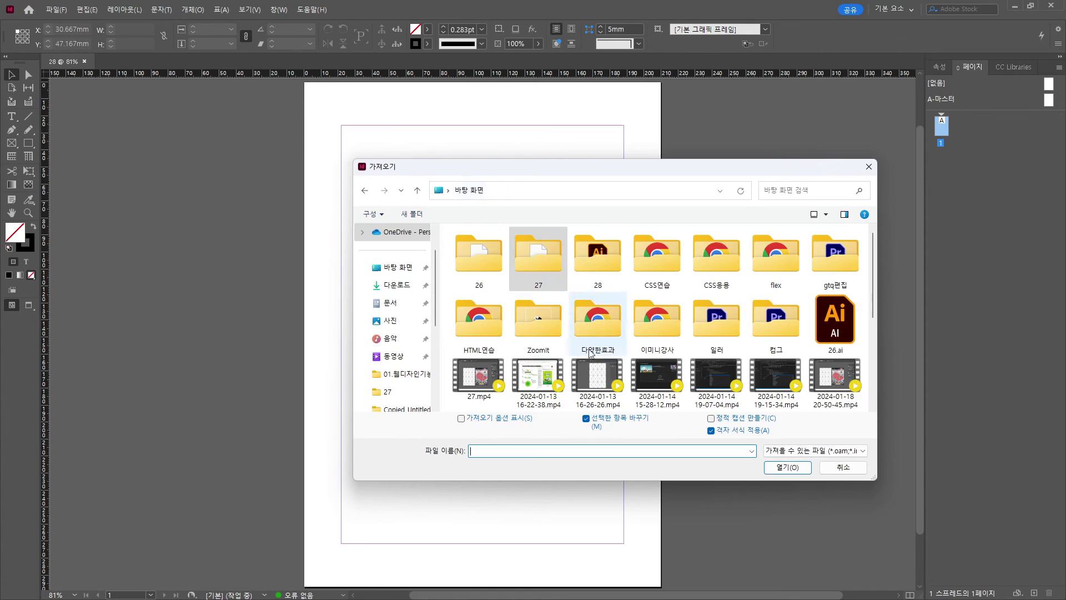
{"action": "double_click", "coordinate": [597, 258]}
{"action": "double_click", "coordinate": [479, 254]}
{"action": "left_click", "coordinate": [342, 126]}
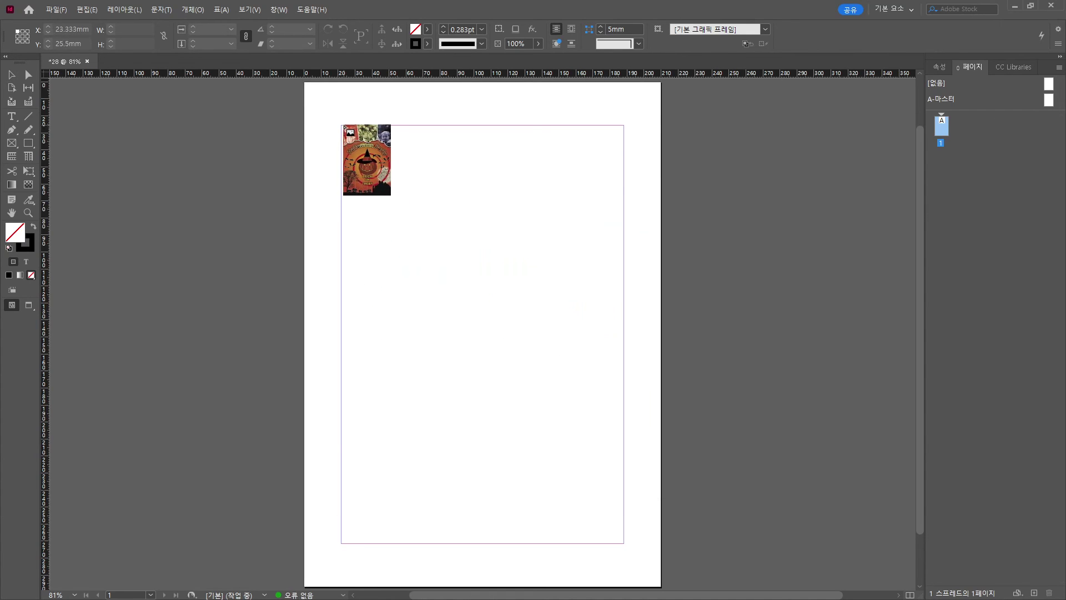
{"action": "left_click_drag", "start_coordinate": [342, 127], "coordinate": [623, 543]}
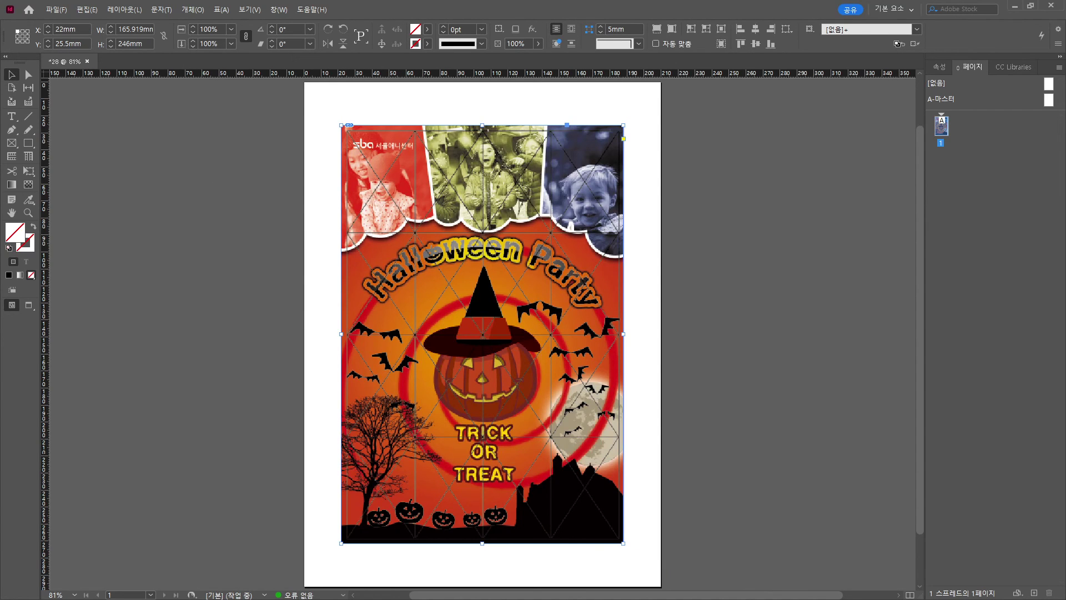
- Switch to Photoshop and hide the 가이드 guide layer in 28.psd
{"action": "key", "text": "alt+Tab"}
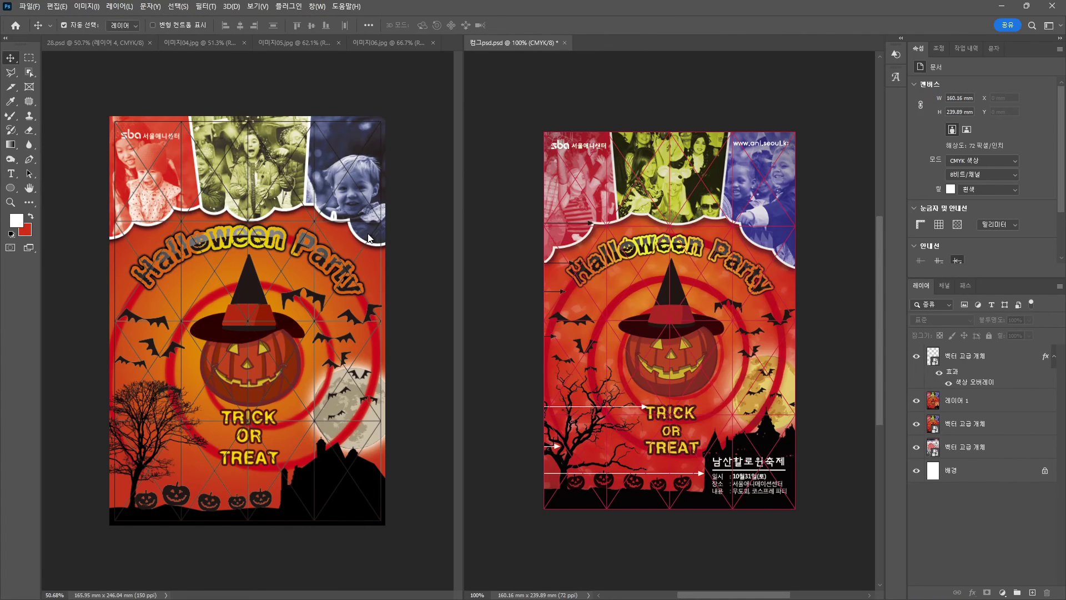
{"action": "left_click", "coordinate": [120, 90]}
{"action": "scroll", "coordinate": [1000, 476], "scroll_direction": "down", "scroll_amount": 2}
{"action": "scroll", "coordinate": [1000, 476], "scroll_direction": "up", "scroll_amount": 10}
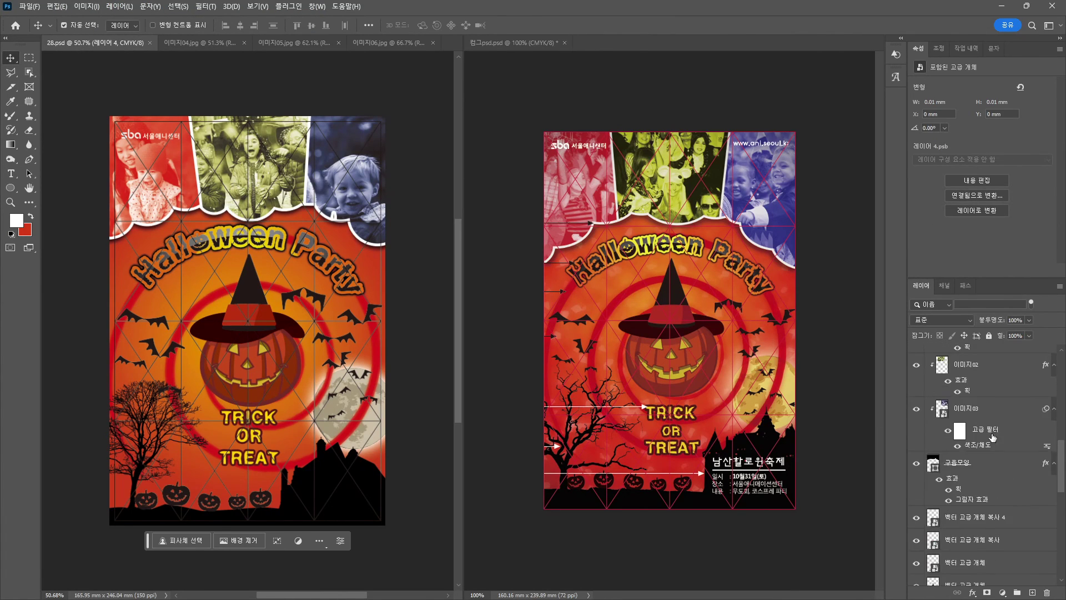
{"action": "left_click", "coordinate": [916, 357]}
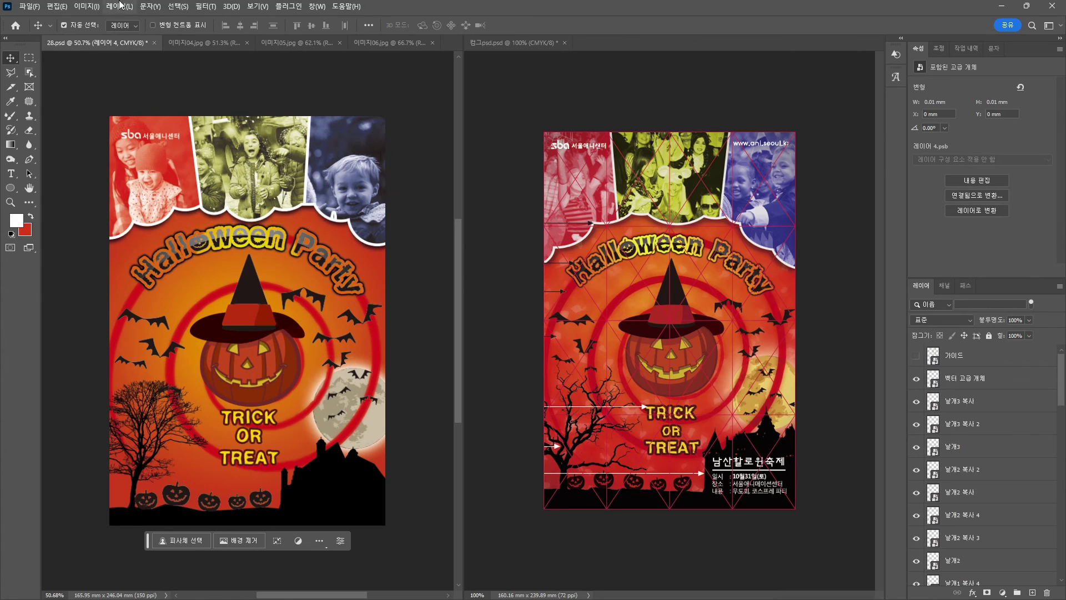
- Save a JPEG copy of the poster over 28.jpg in the desktop folder 28 at quality 12
{"action": "left_click", "coordinate": [30, 6]}
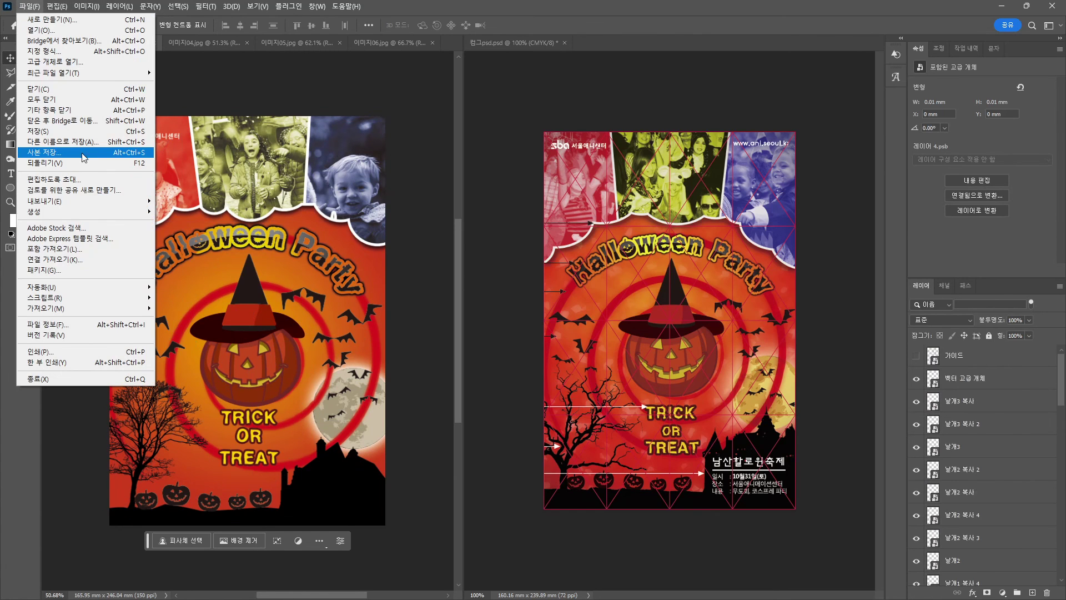
{"action": "left_click", "coordinate": [100, 152]}
{"action": "left_click", "coordinate": [240, 257]}
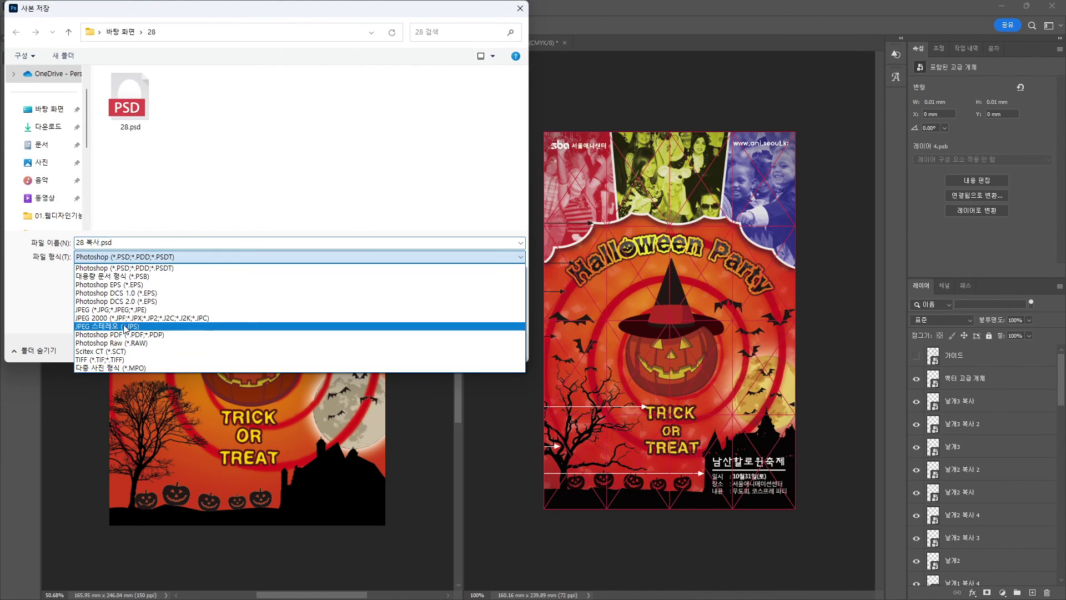
{"action": "left_click", "coordinate": [121, 314]}
{"action": "left_click", "coordinate": [130, 99]}
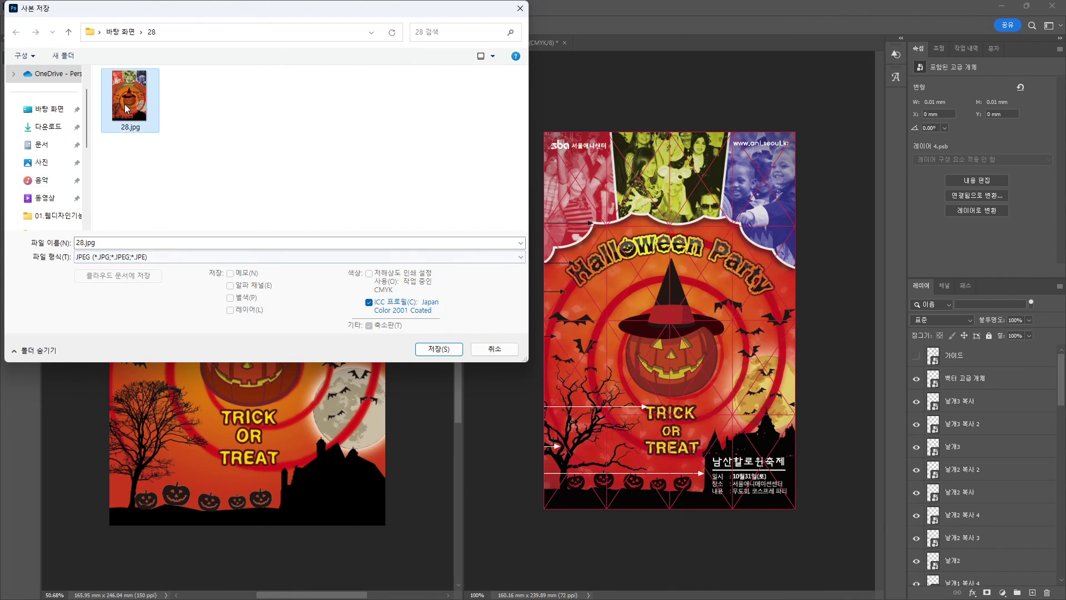
{"action": "left_click", "coordinate": [436, 350]}
{"action": "left_click", "coordinate": [549, 305]}
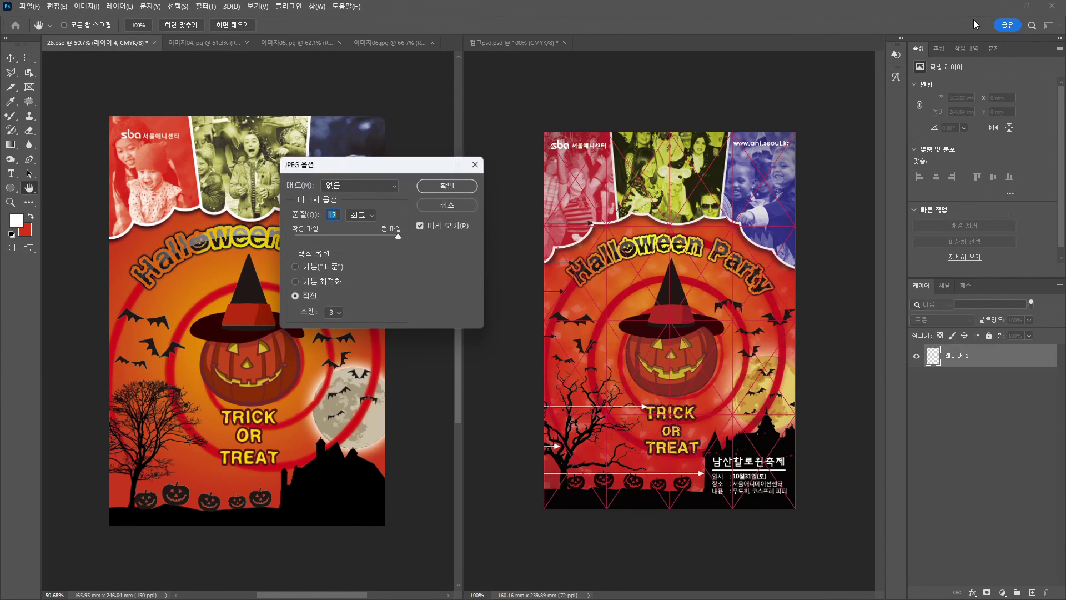
{"action": "left_click", "coordinate": [443, 186]}
- Switch to InDesign and update the modified link to 28.jpg
{"action": "key", "text": "alt+Tab"}
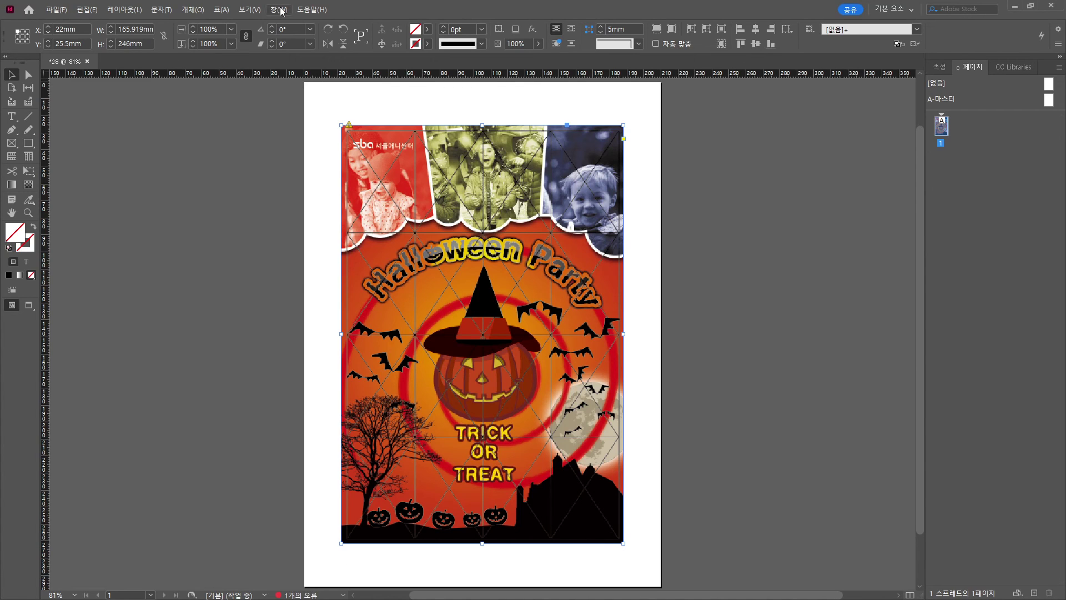
{"action": "left_click", "coordinate": [279, 9]}
{"action": "left_click", "coordinate": [339, 113]}
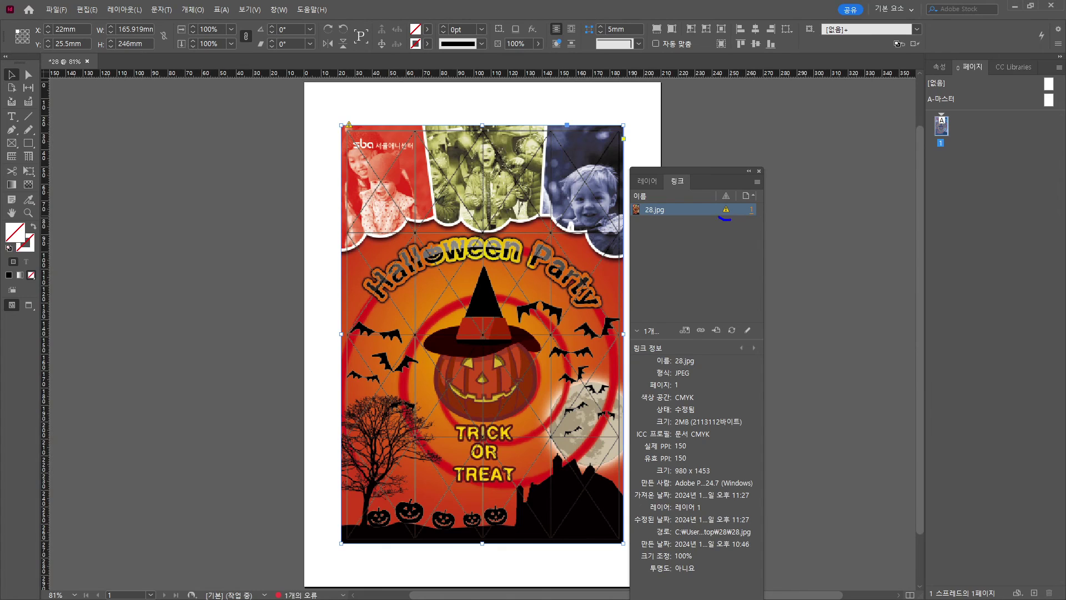
{"action": "left_click_drag", "start_coordinate": [720, 218], "coordinate": [735, 226]}
{"action": "key", "text": "Escape"}
{"action": "left_click_drag", "start_coordinate": [732, 329], "coordinate": [738, 317]}
{"action": "left_click", "coordinate": [733, 332]}
{"action": "left_click", "coordinate": [782, 182]}
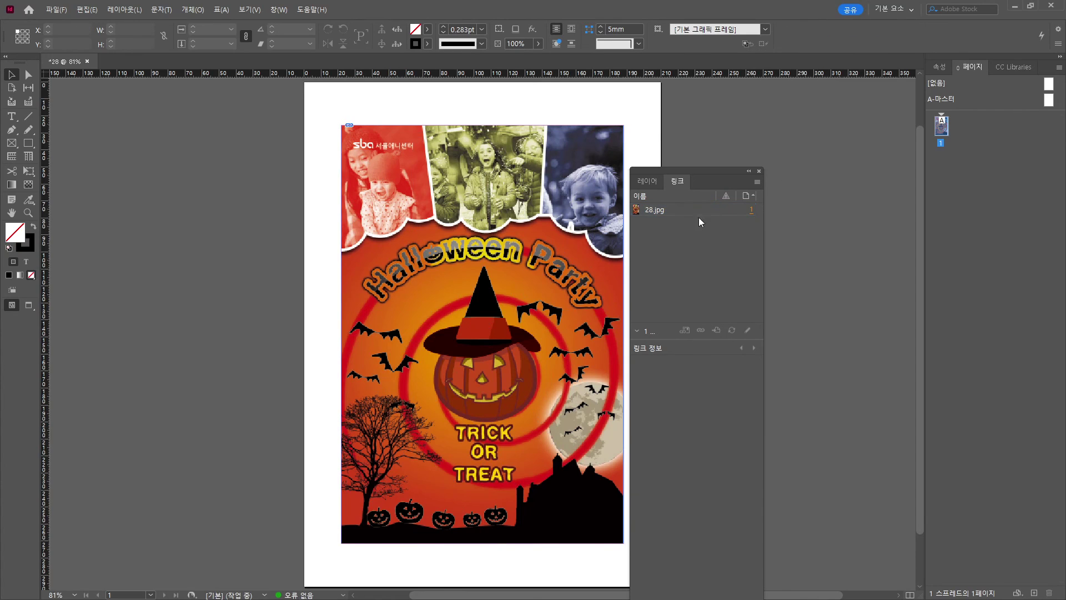
{"action": "left_click", "coordinate": [759, 171]}
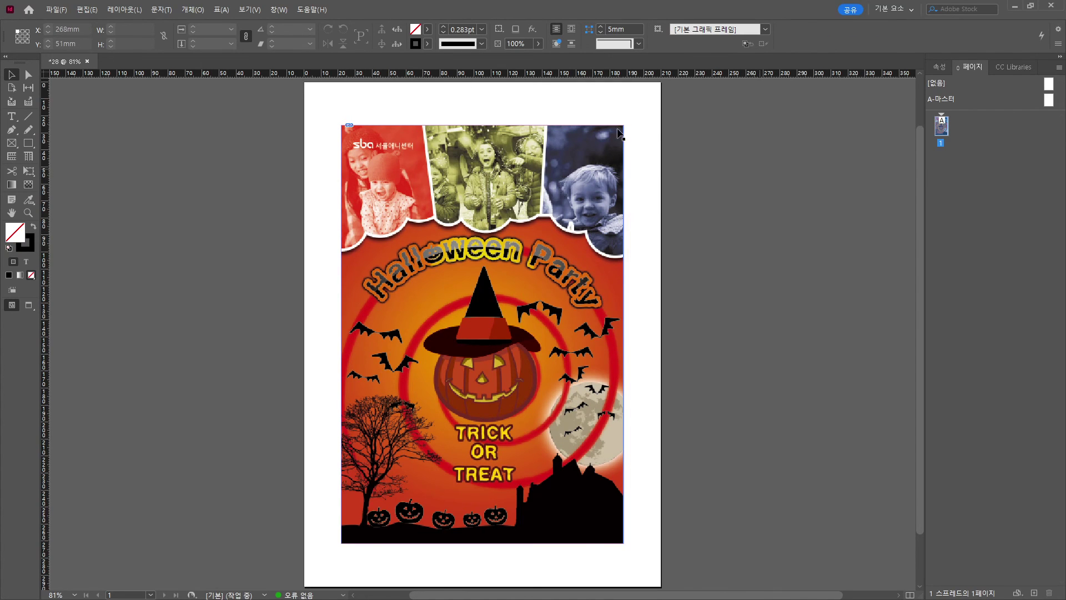
- Set the display performance to high quality
{"action": "left_click", "coordinate": [249, 9]}
{"action": "mouse_move", "coordinate": [288, 194]}
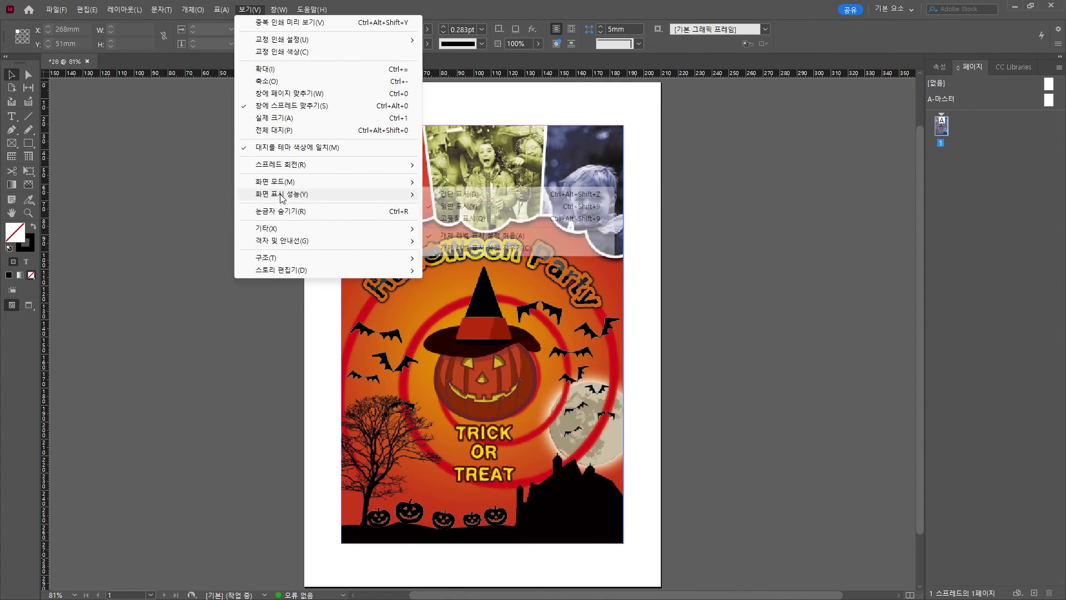
{"action": "left_click", "coordinate": [479, 218]}
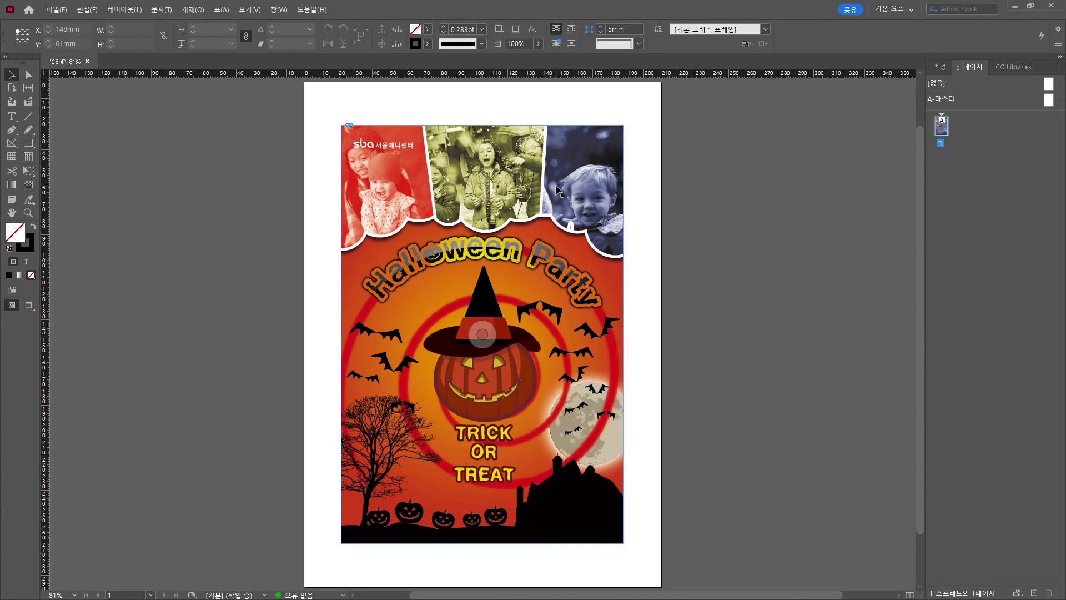
- Set the placed poster frame's width to 166 mm
{"action": "left_click", "coordinate": [408, 196]}
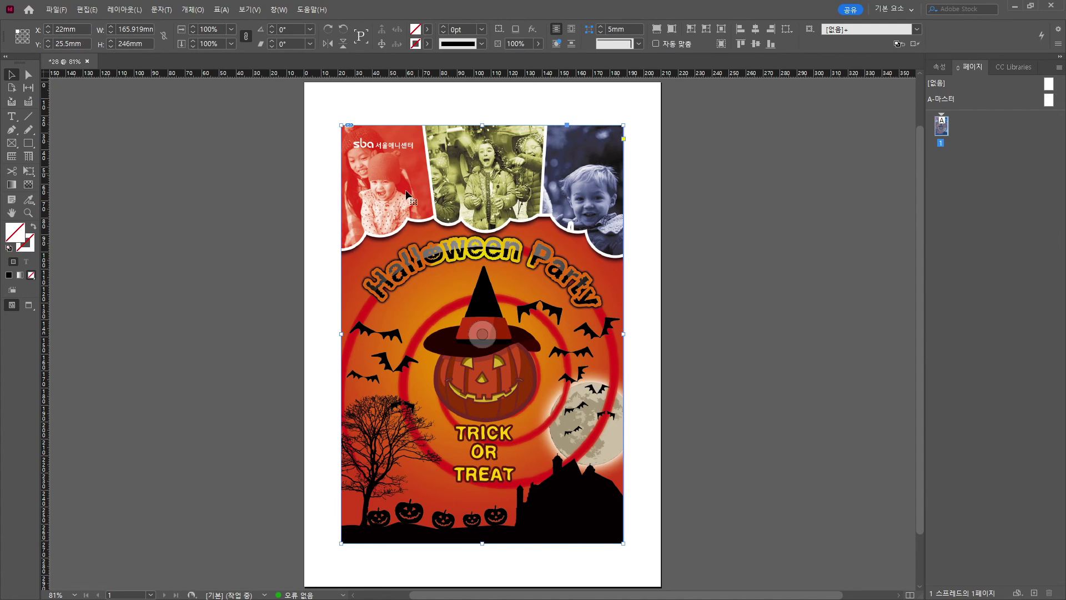
{"action": "left_click", "coordinate": [135, 29]}
{"action": "type", "text": "166"}
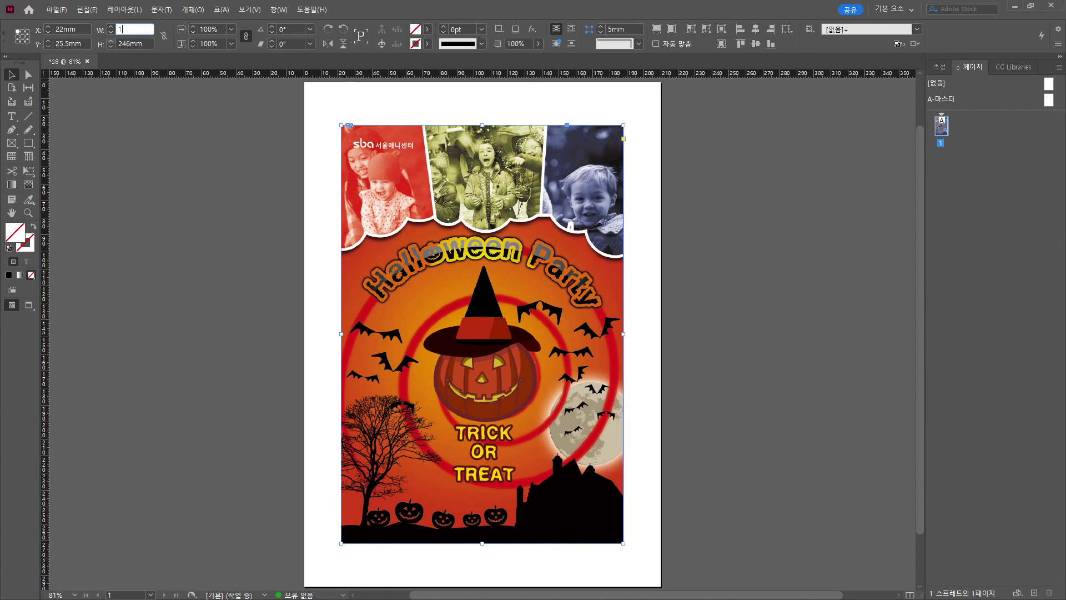
{"action": "key", "text": "Return"}
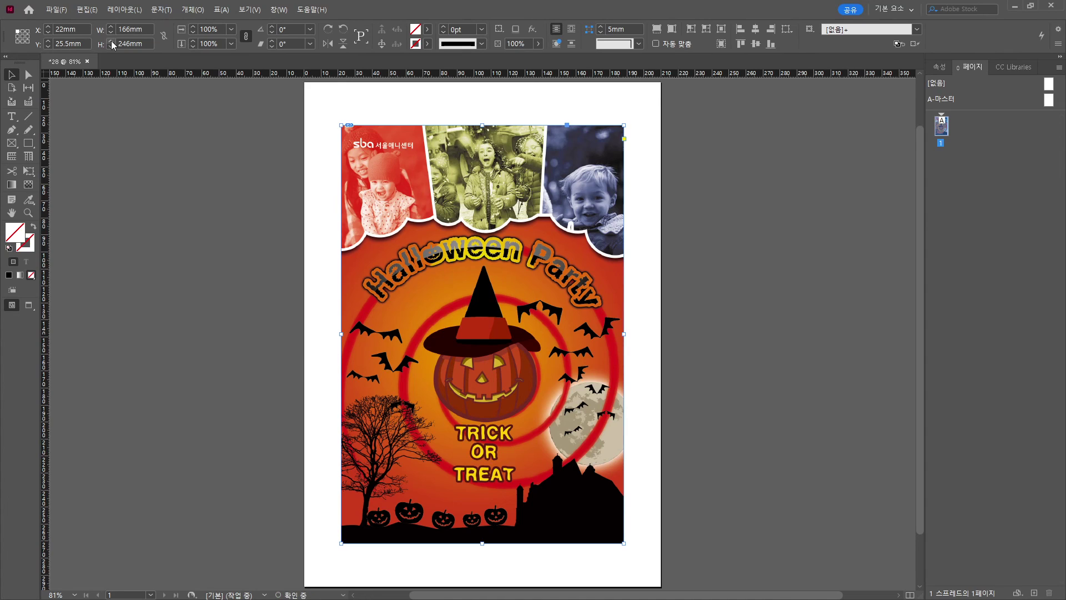
{"action": "left_click", "coordinate": [741, 291]}
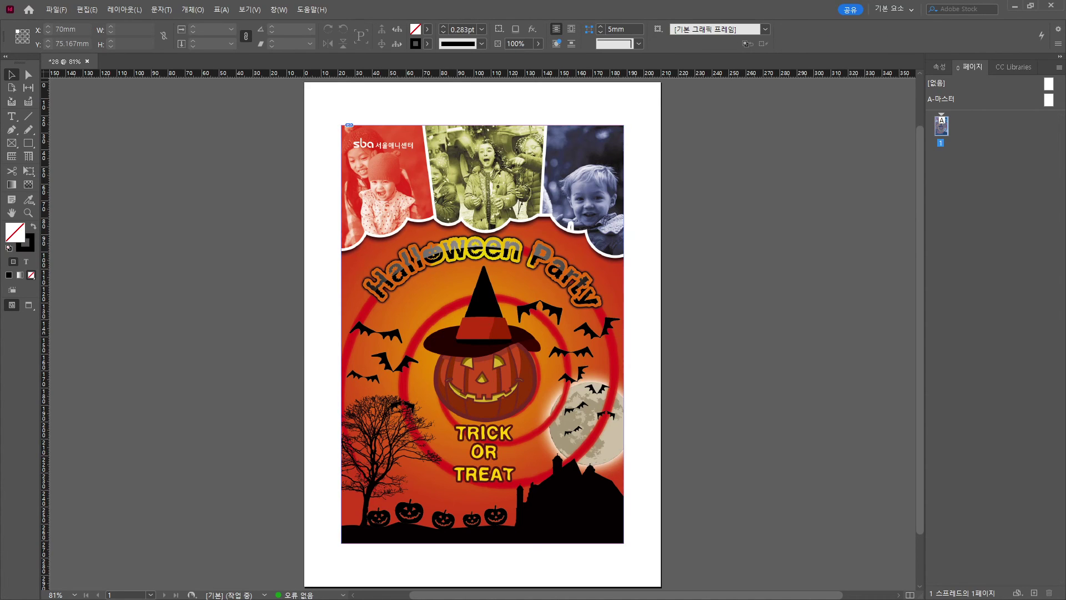
{"action": "key", "text": "ctrl+s"}
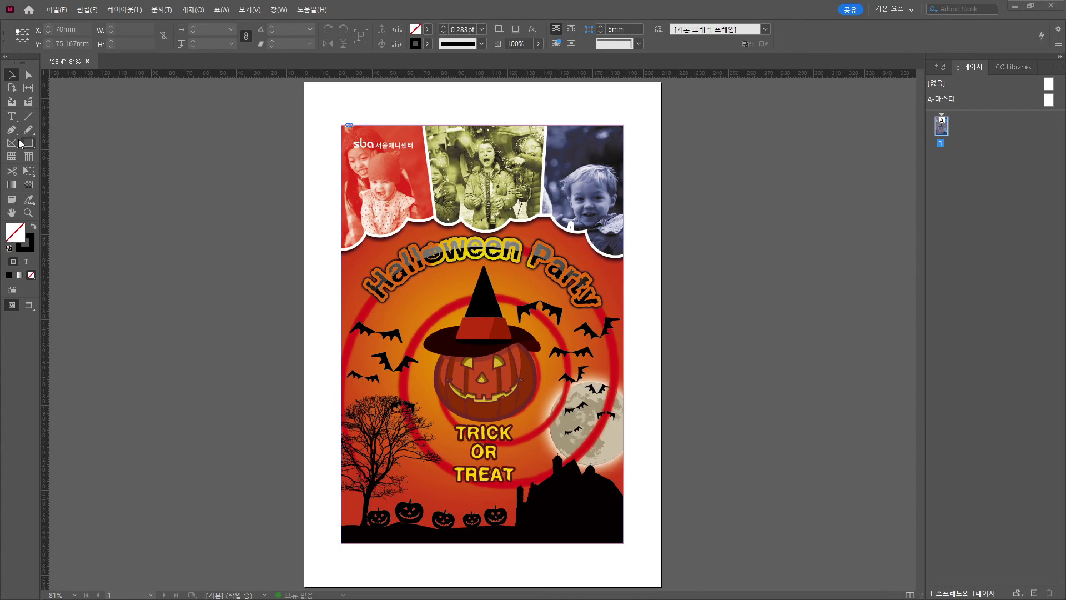
{"action": "left_click", "coordinate": [12, 117]}
{"action": "left_click_drag", "start_coordinate": [539, 130], "coordinate": [620, 143]}
{"action": "key", "text": "ctrl+v"}
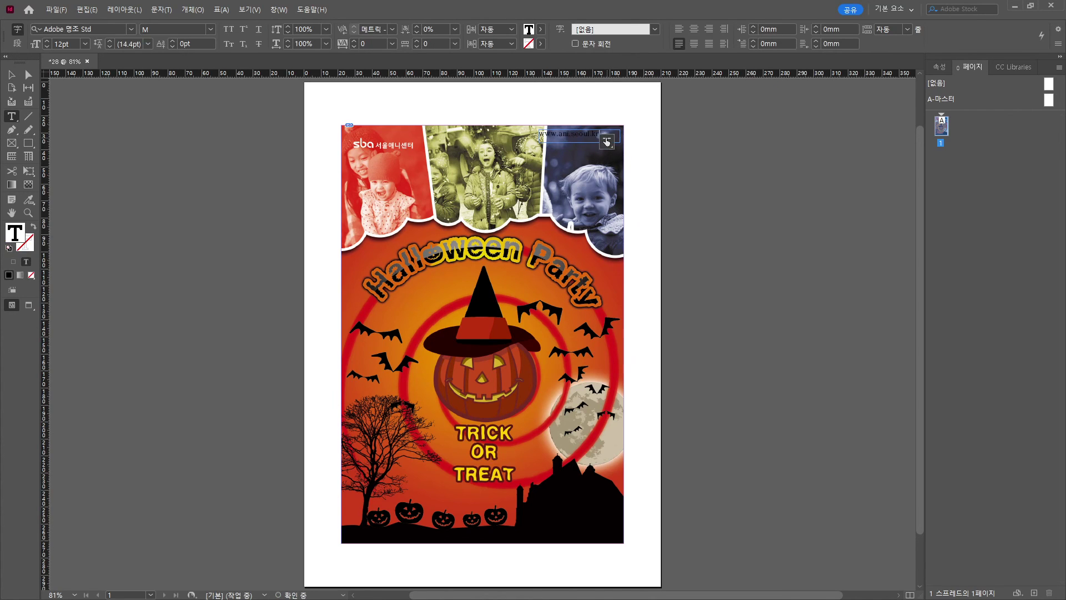
- Give the web address the [용지] paper fill and the font 맑은 고딕 Semilight
{"action": "key", "text": "ctrl+a"}
{"action": "left_click", "coordinate": [541, 30]}
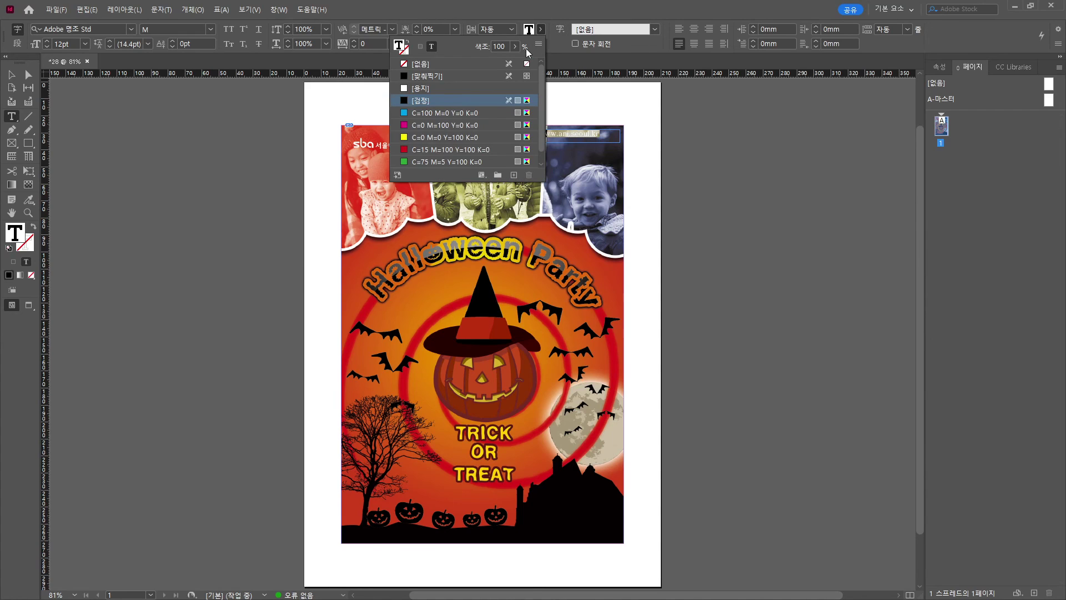
{"action": "left_click", "coordinate": [439, 88]}
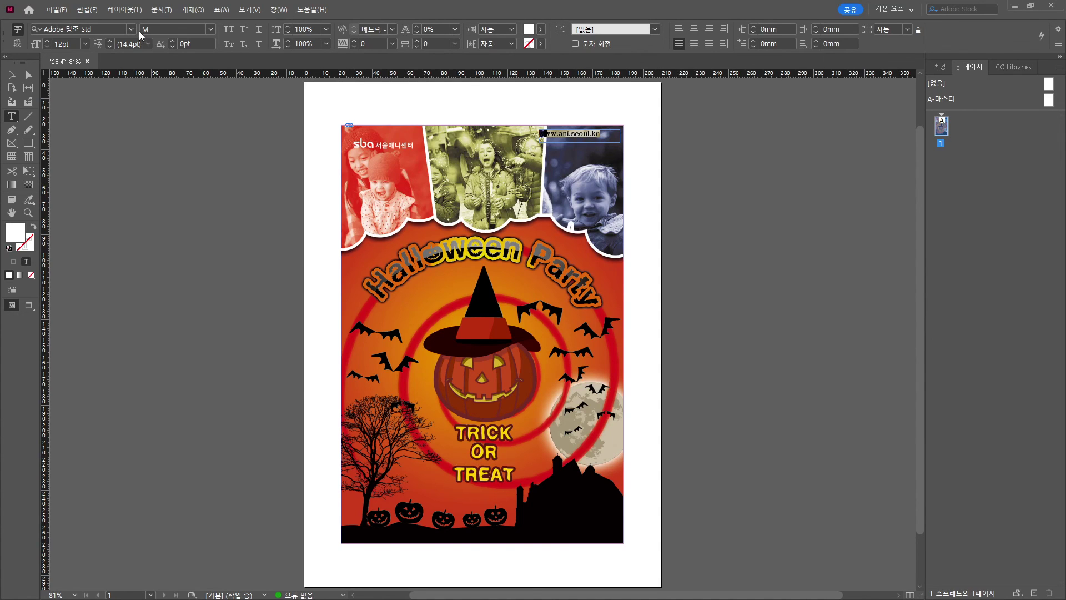
{"action": "left_click", "coordinate": [131, 28]}
{"action": "left_click", "coordinate": [106, 81]}
{"action": "key", "text": "Escape"}
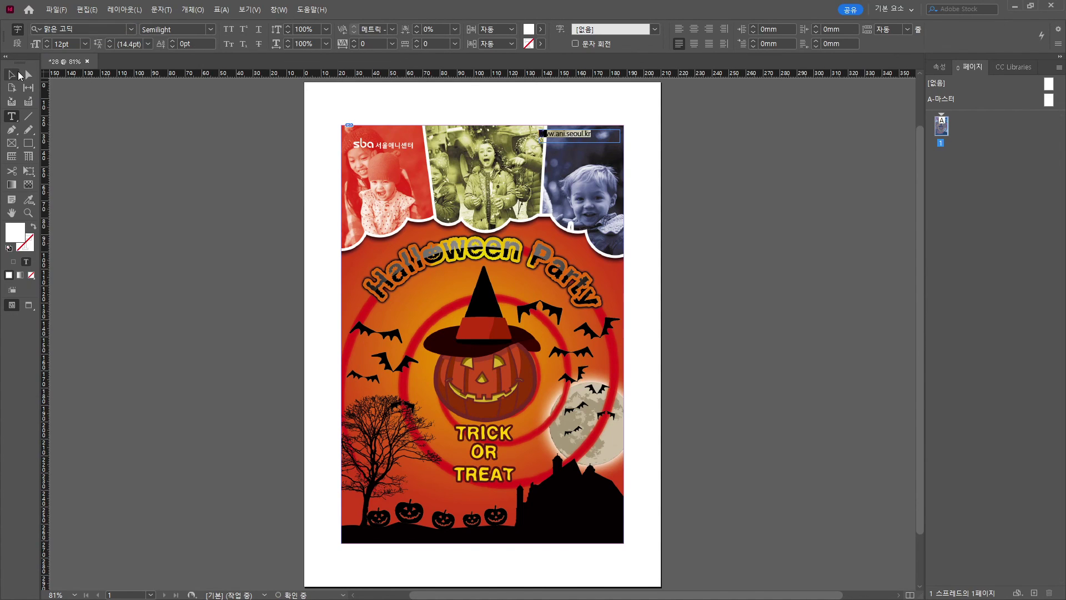
- Right-align the web address and move its frame level with the sba logo, to about X 134.2 mm, Y 32.7 mm
{"action": "key", "text": "ctrl+2"}
{"action": "key", "text": "t"}
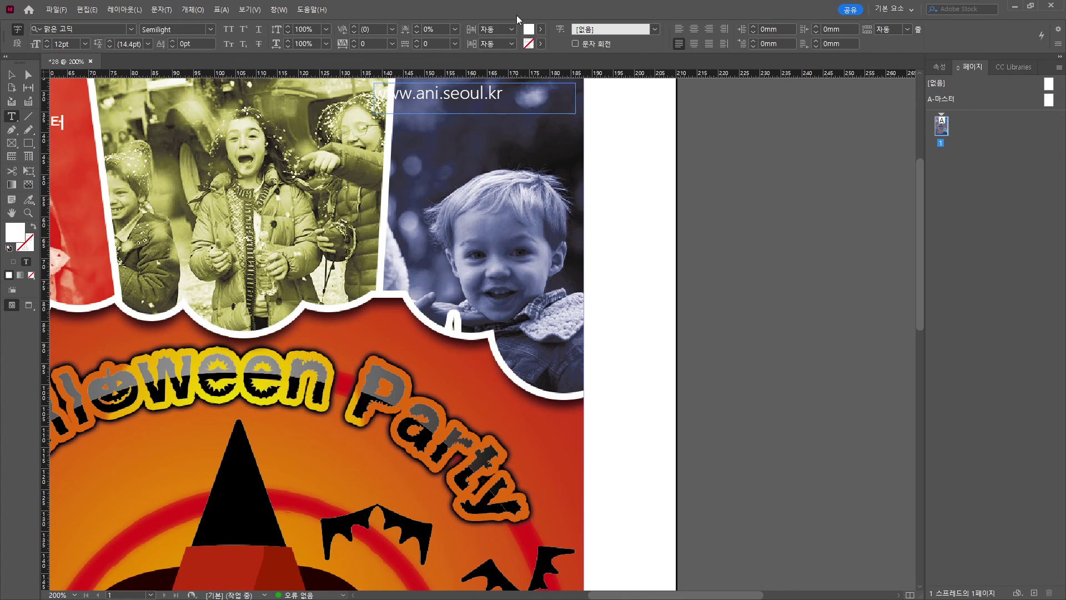
{"action": "triple_click", "coordinate": [461, 90]}
{"action": "key", "text": "ctrl+shift+r"}
{"action": "key", "text": "Escape"}
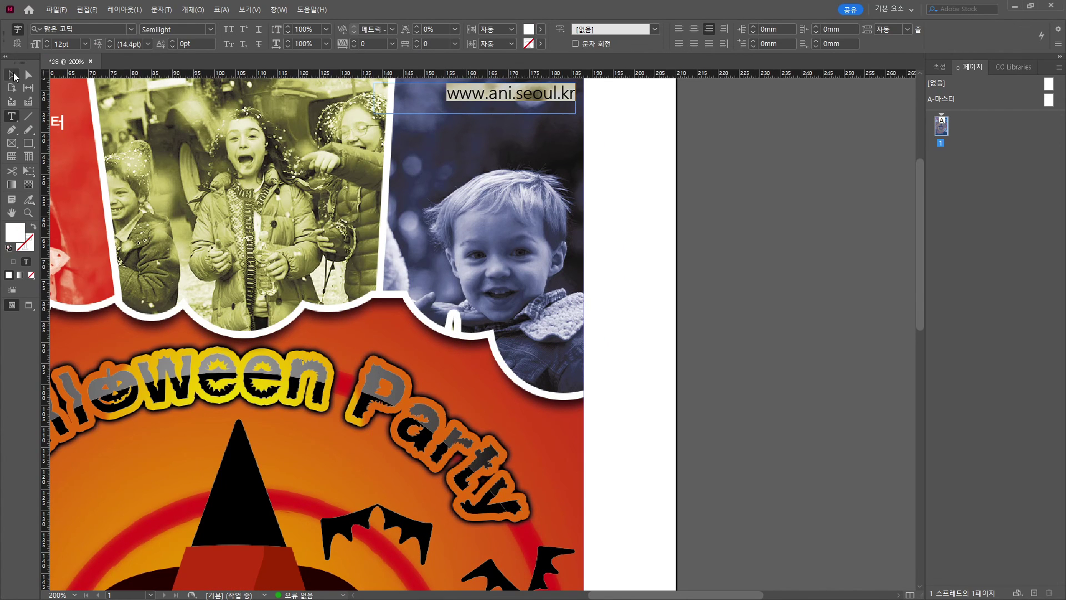
{"action": "left_click_drag", "start_coordinate": [338, 189], "coordinate": [523, 230]}
{"action": "left_click_drag", "start_coordinate": [712, 146], "coordinate": [726, 173]}
{"action": "left_click", "coordinate": [802, 201]}
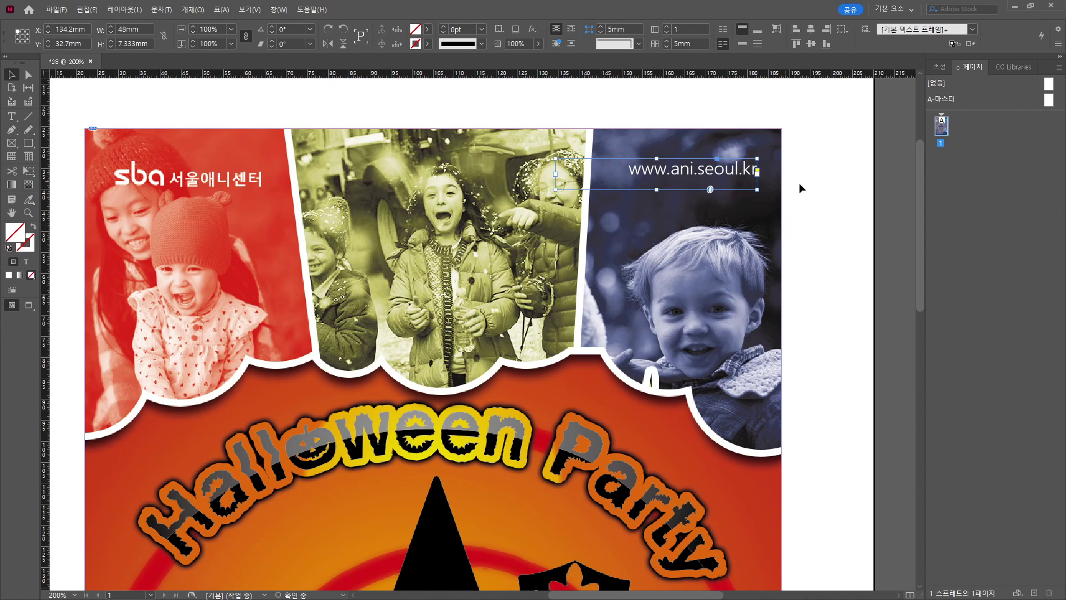
{"action": "left_click", "coordinate": [848, 213]}
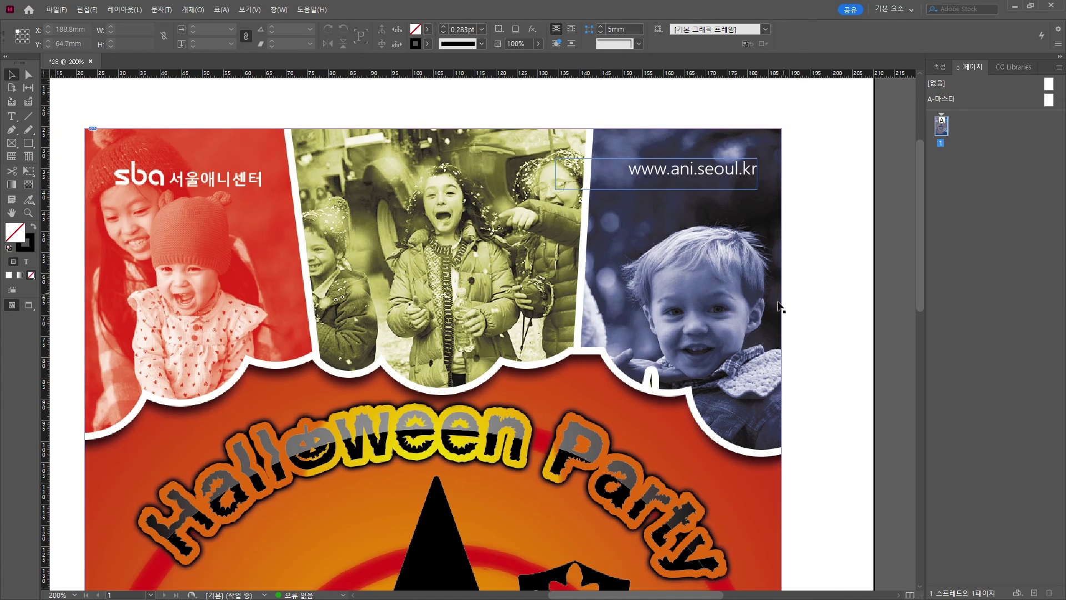
- Add a text frame of about 45.5 x 7.3 mm on the castle silhouette reading 남산할로윈축제, with the [용지] paper fill
{"action": "key", "text": "ctrl+minus"}
{"action": "key", "text": "ctrl+minus"}
{"action": "left_click_drag", "start_coordinate": [738, 418], "coordinate": [494, 24]}
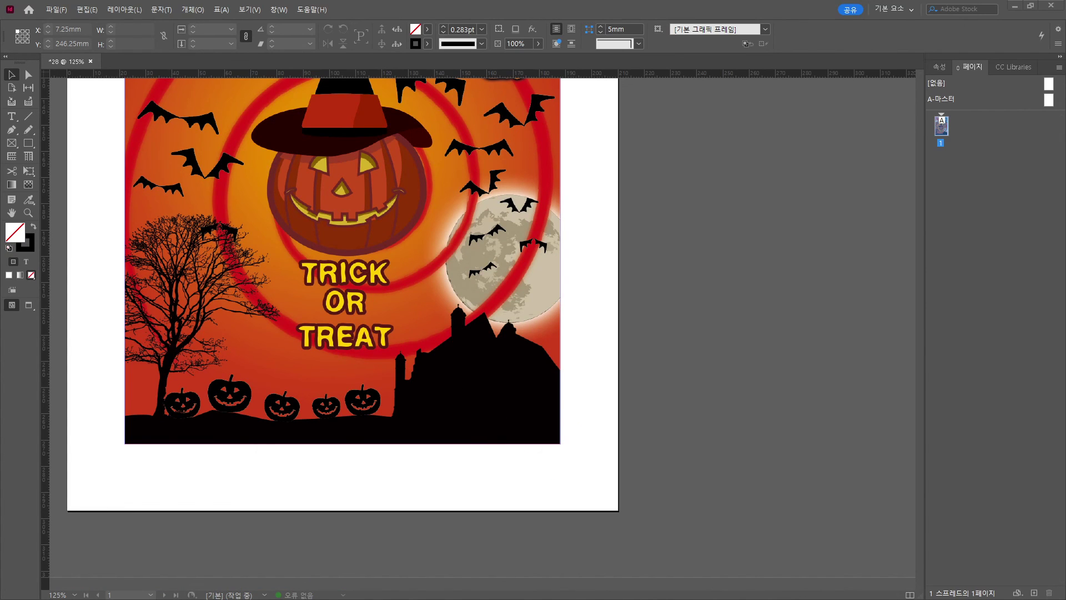
{"action": "left_click", "coordinate": [12, 117]}
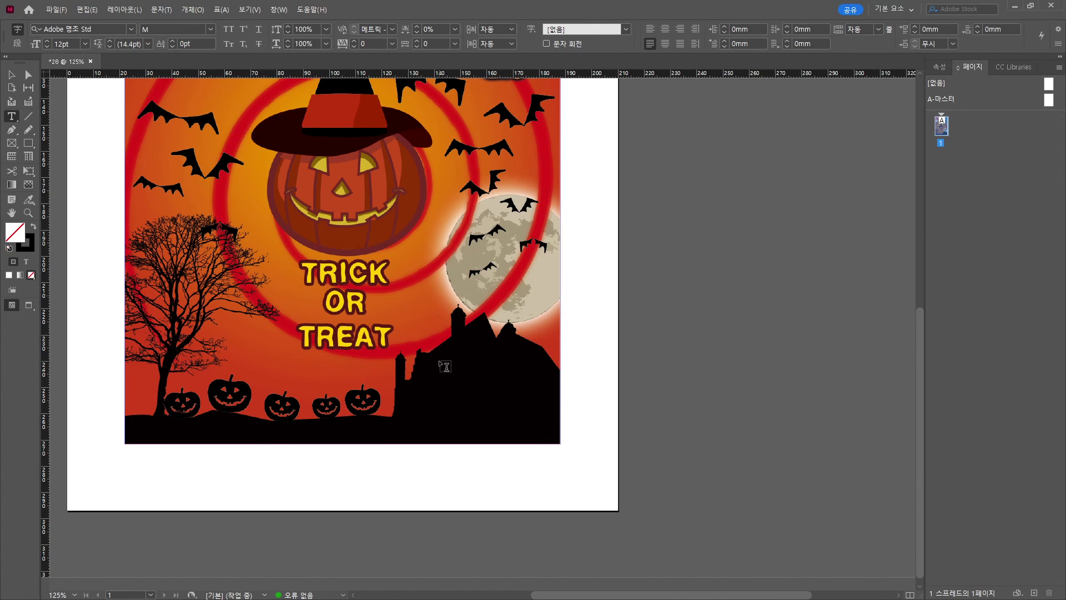
{"action": "left_click_drag", "start_coordinate": [432, 361], "coordinate": [553, 380]}
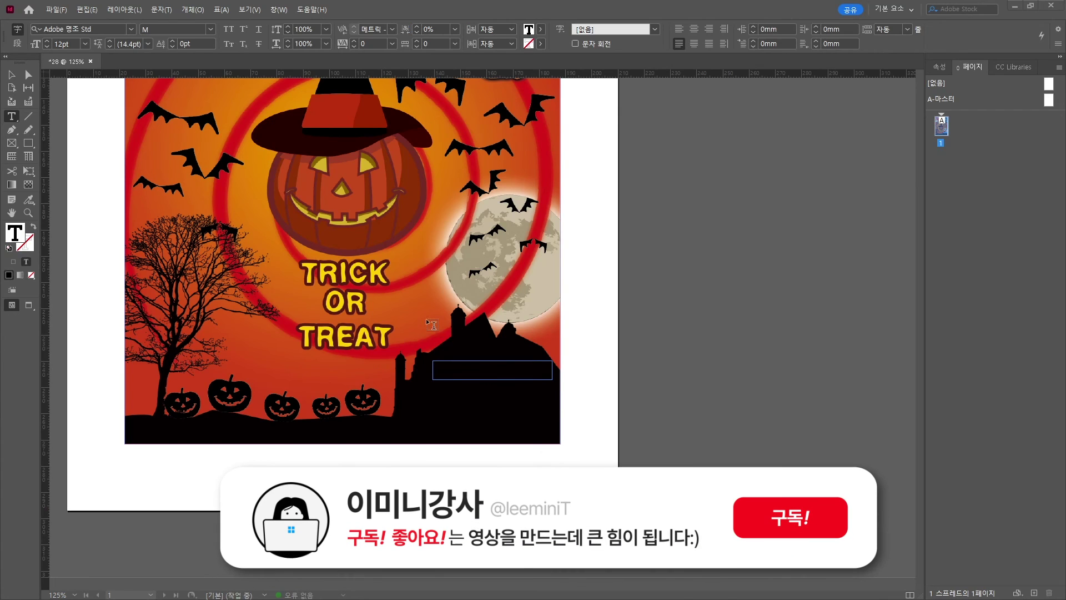
{"action": "triple_click", "coordinate": [494, 370]}
{"action": "left_click", "coordinate": [541, 29]}
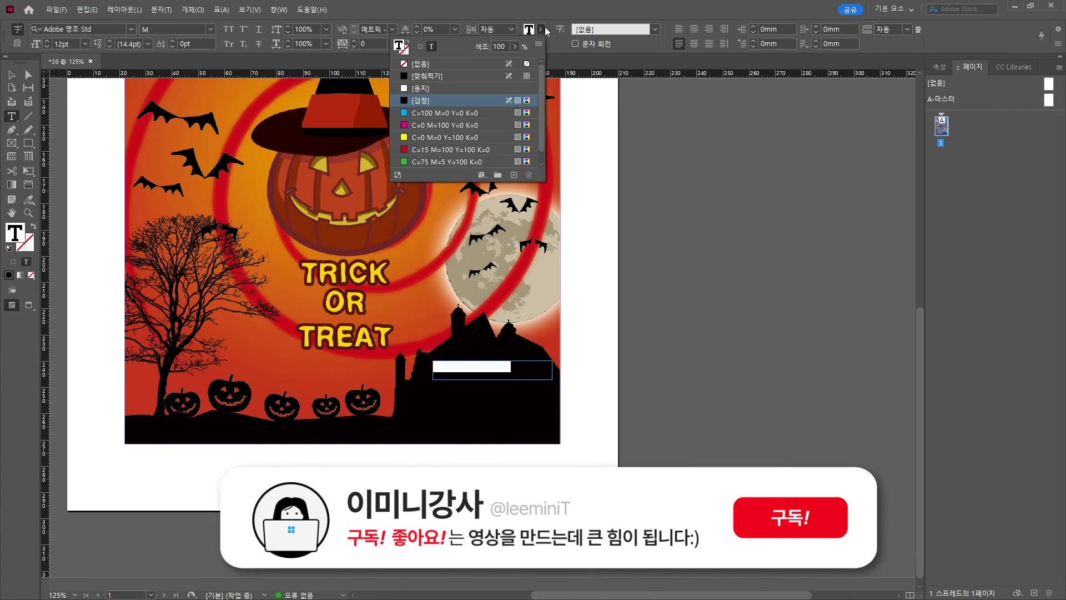
{"action": "left_click", "coordinate": [436, 93]}
{"action": "left_click", "coordinate": [12, 78]}
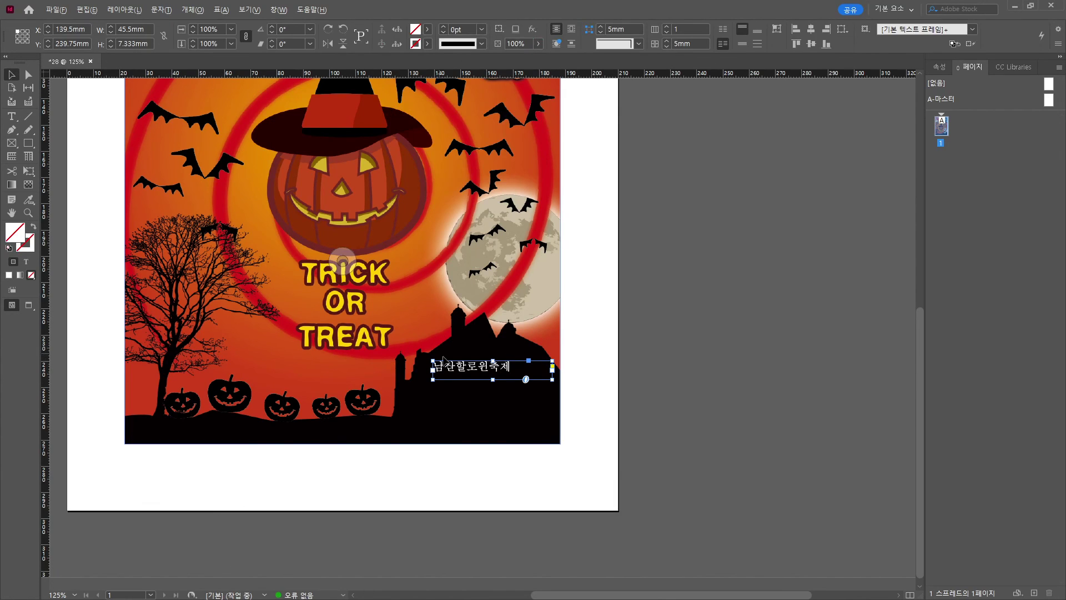
- Duplicate the title frame below itself, make it about 22.5 mm high and replace its text with the 일시, 장소 and 내용 event lines
{"action": "left_click_drag", "start_coordinate": [444, 364], "coordinate": [493, 449]}
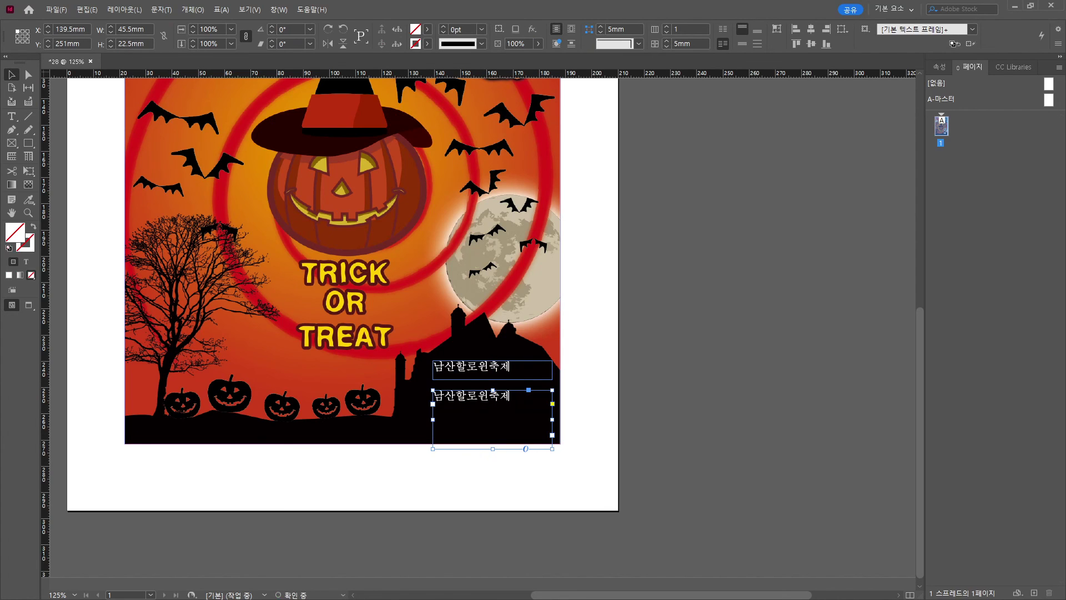
{"action": "double_click", "coordinate": [489, 400]}
{"action": "key", "text": "ctrl+a"}
{"action": "key", "text": "ctrl+v"}
- Set the event details text to 맑은 고딕 Semilight at 10 pt
{"action": "key", "text": "ctrl+a"}
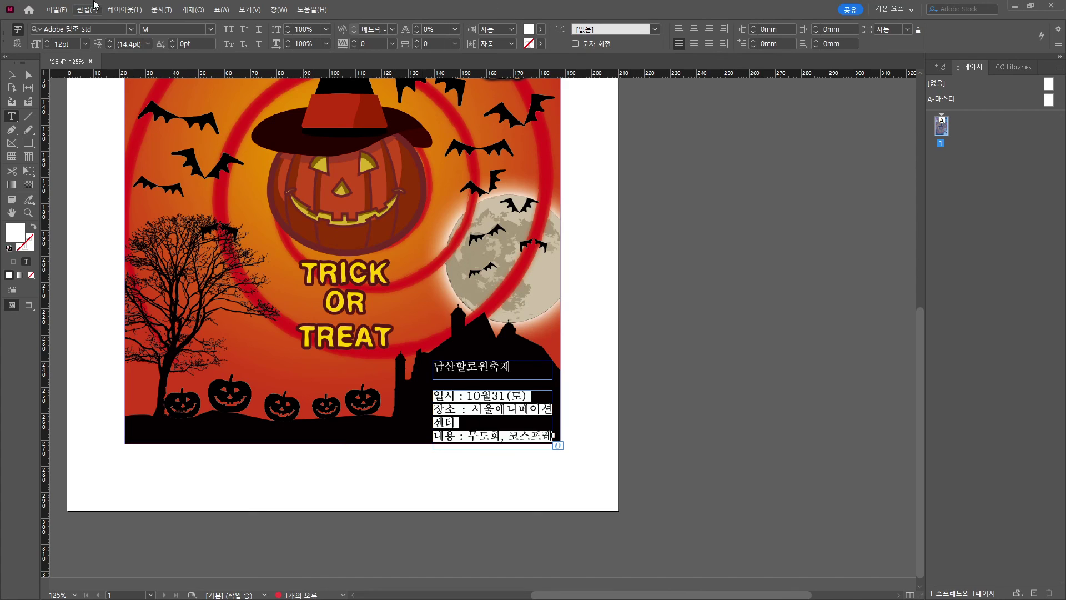
{"action": "left_click", "coordinate": [131, 29]}
{"action": "left_click", "coordinate": [61, 81]}
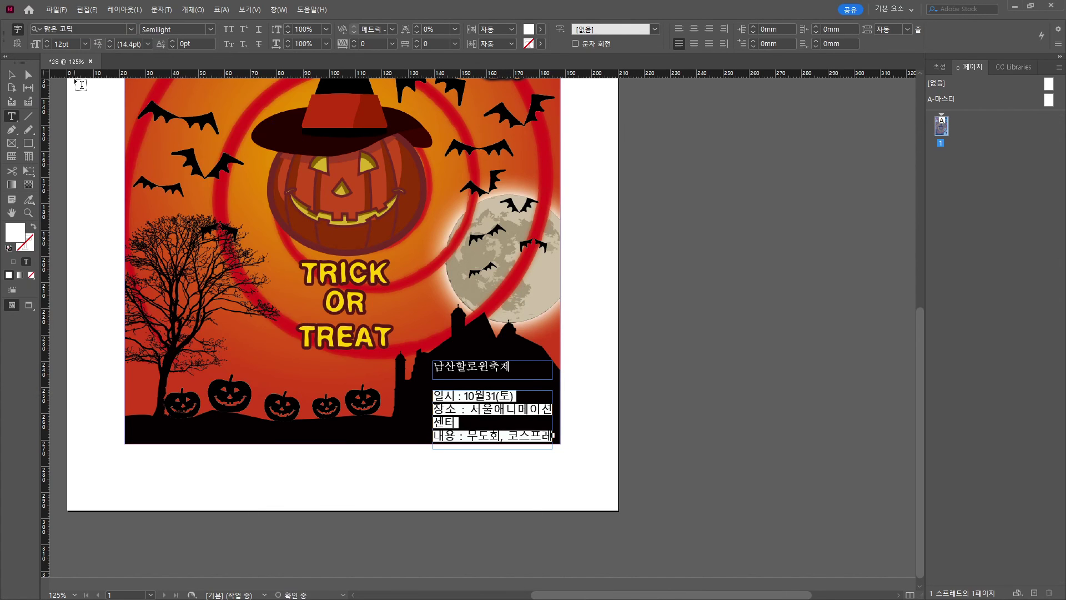
{"action": "left_click", "coordinate": [51, 46]}
{"action": "left_click", "coordinate": [51, 45]}
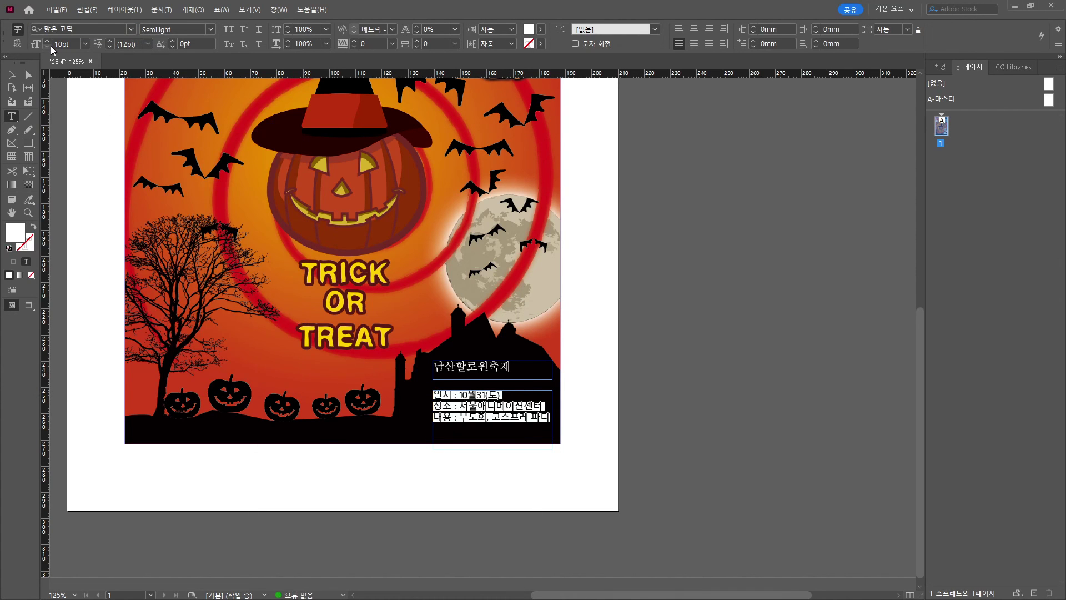
- Set the festival title text 남산할로윈축제 to the 휴먼모음T font
{"action": "left_click", "coordinate": [474, 418]}
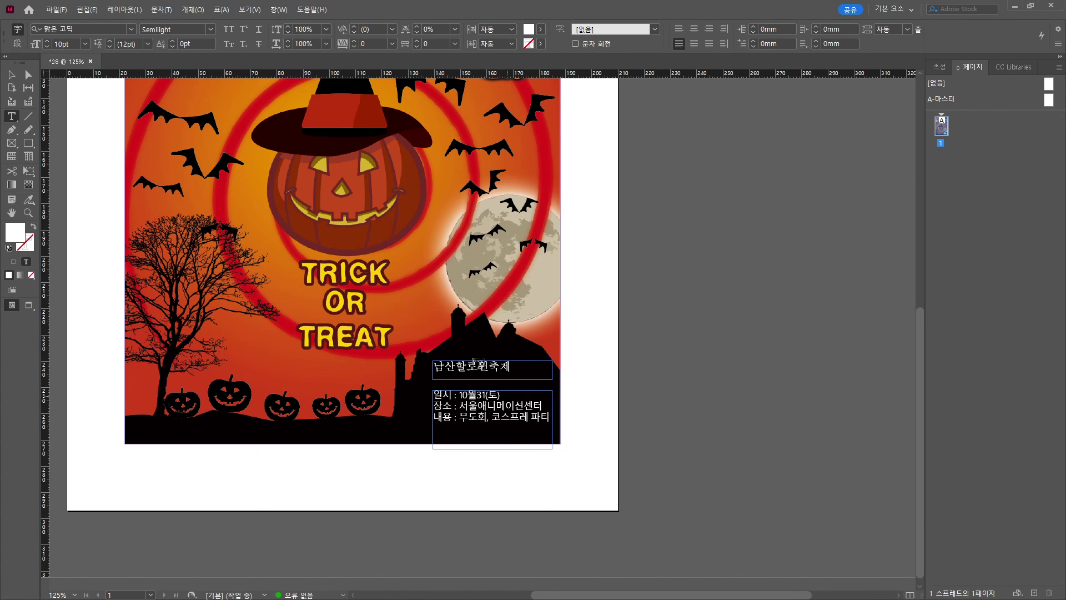
{"action": "key", "text": "Escape"}
{"action": "left_click", "coordinate": [644, 425]}
{"action": "scroll", "coordinate": [639, 431], "scroll_direction": "up", "scroll_amount": 3}
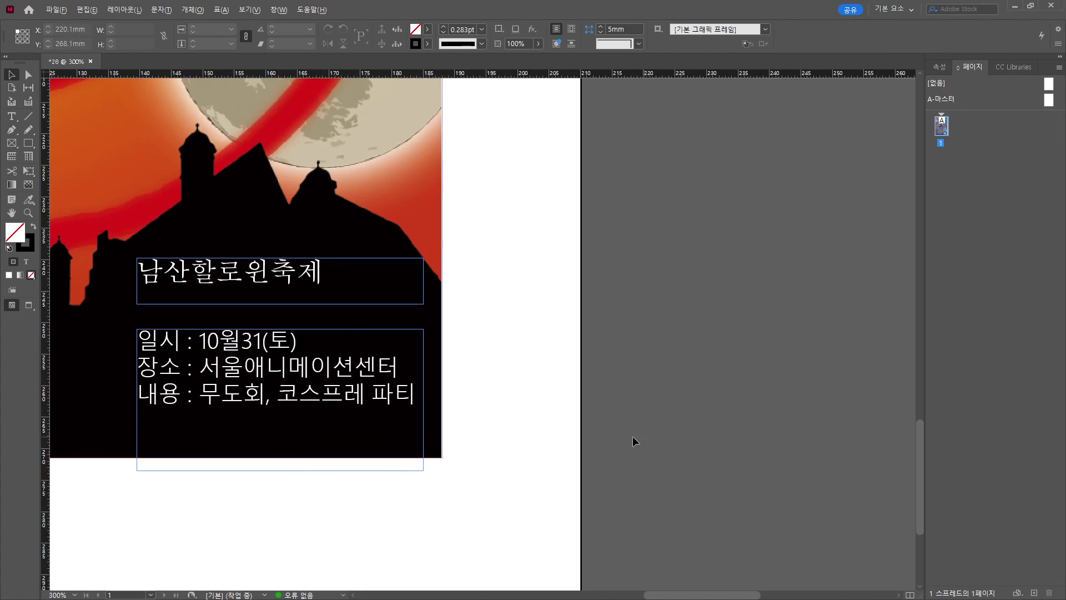
{"action": "double_click", "coordinate": [222, 272]}
{"action": "double_click", "coordinate": [222, 272]}
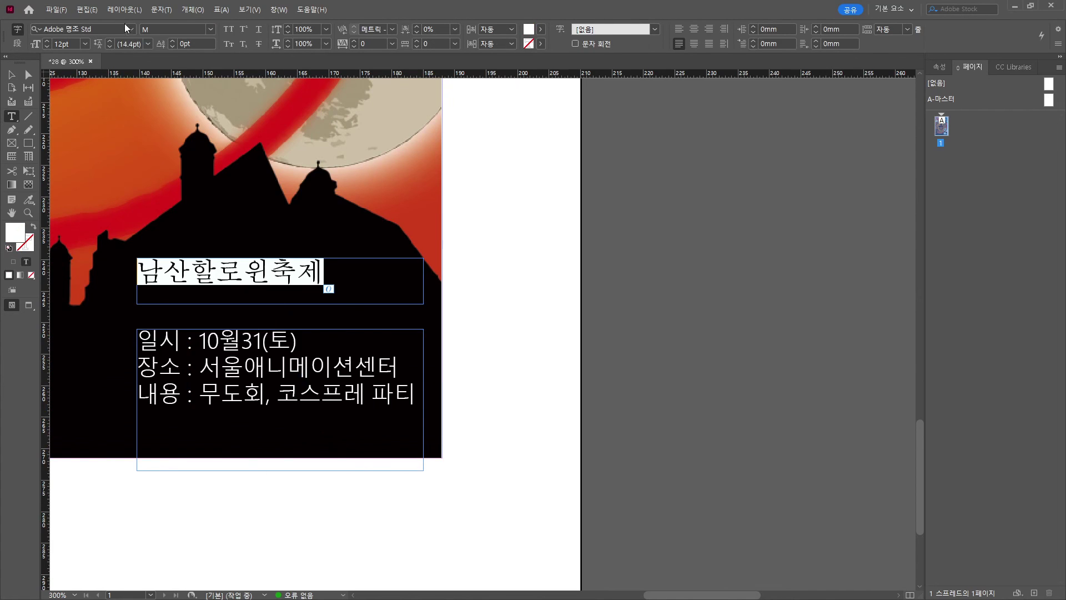
{"action": "left_click", "coordinate": [127, 28]}
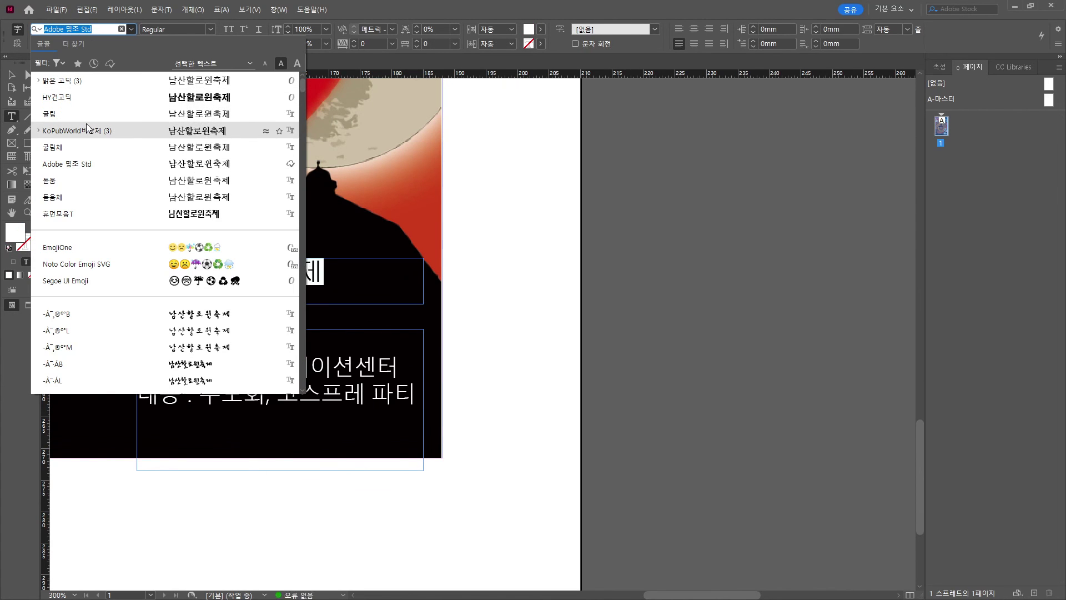
{"action": "left_click", "coordinate": [114, 213]}
{"action": "left_click", "coordinate": [230, 276]}
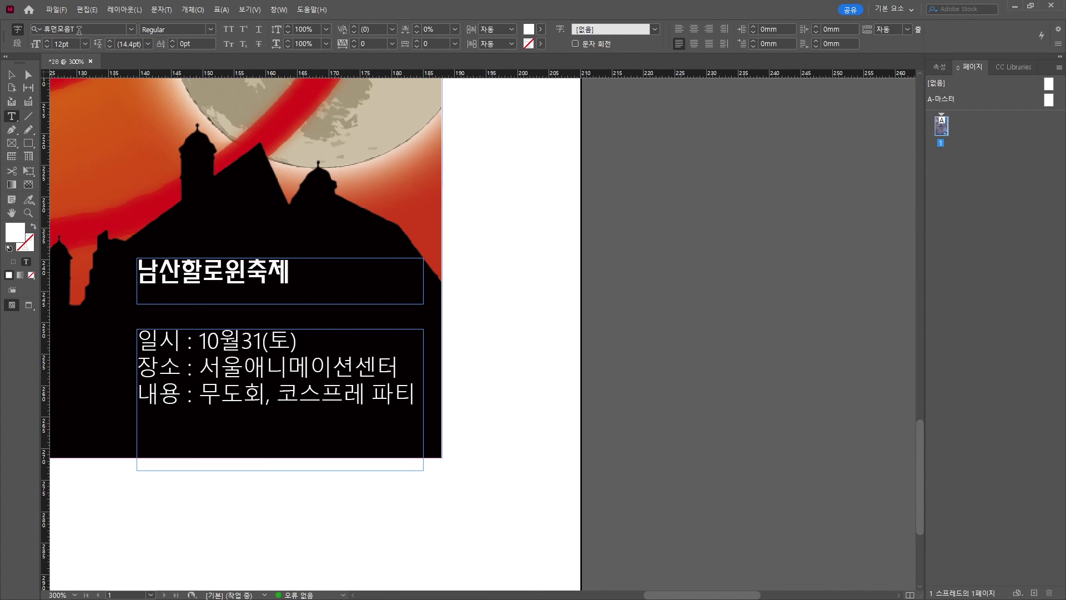
- Increase the festival title's font size to 17 pt
{"action": "double_click", "coordinate": [235, 273]}
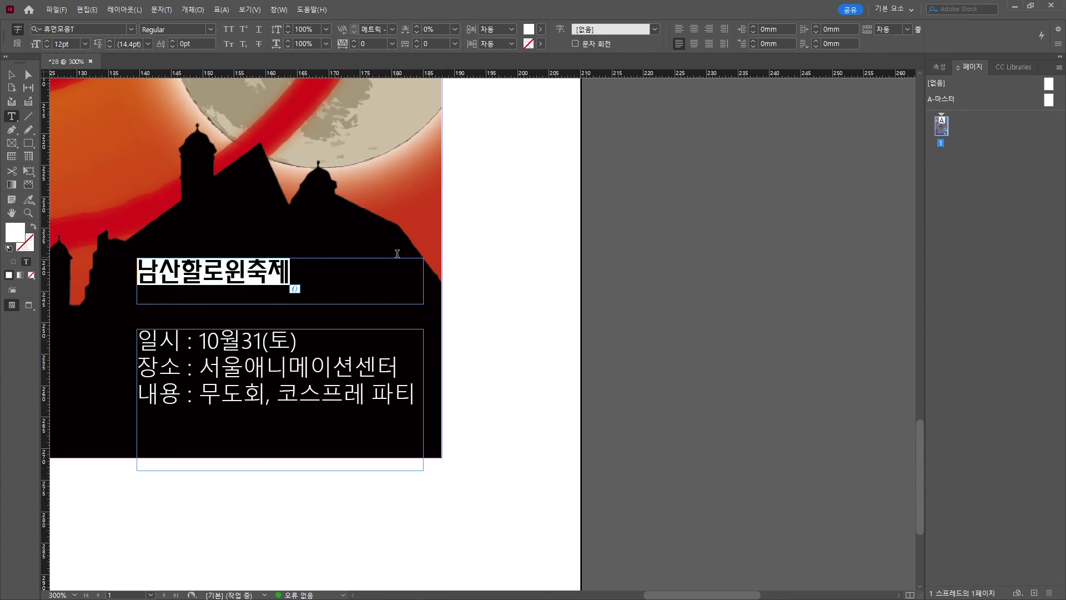
{"action": "left_click", "coordinate": [48, 42]}
{"action": "left_click", "coordinate": [47, 42]}
{"action": "left_click", "coordinate": [48, 42]}
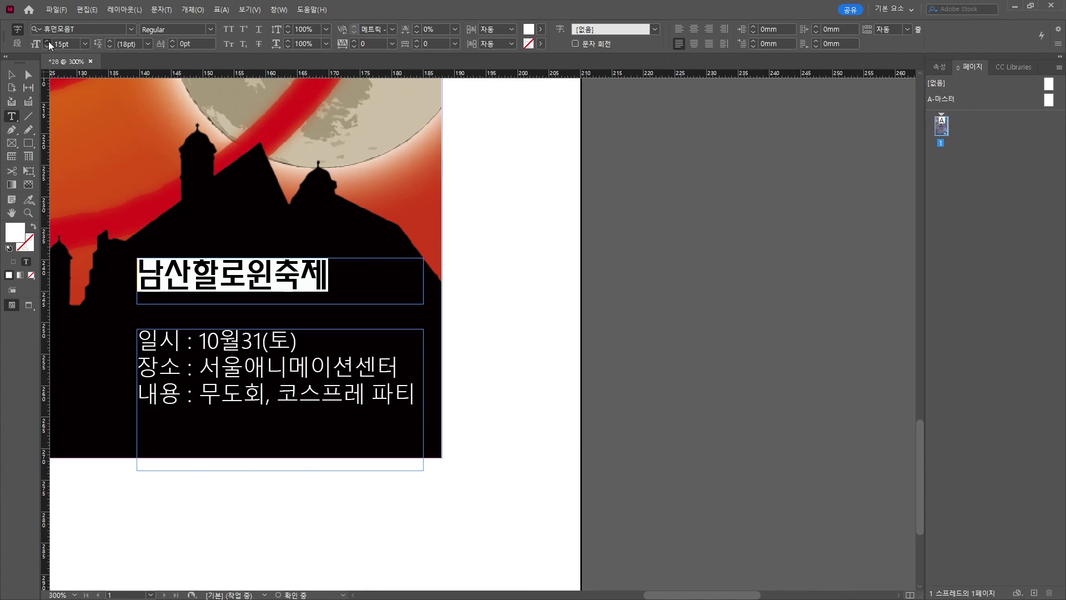
{"action": "left_click", "coordinate": [48, 42]}
{"action": "left_click", "coordinate": [48, 42]}
- Widen the letter spacing of the whole festival title to a tracking of 160
{"action": "double_click", "coordinate": [293, 277]}
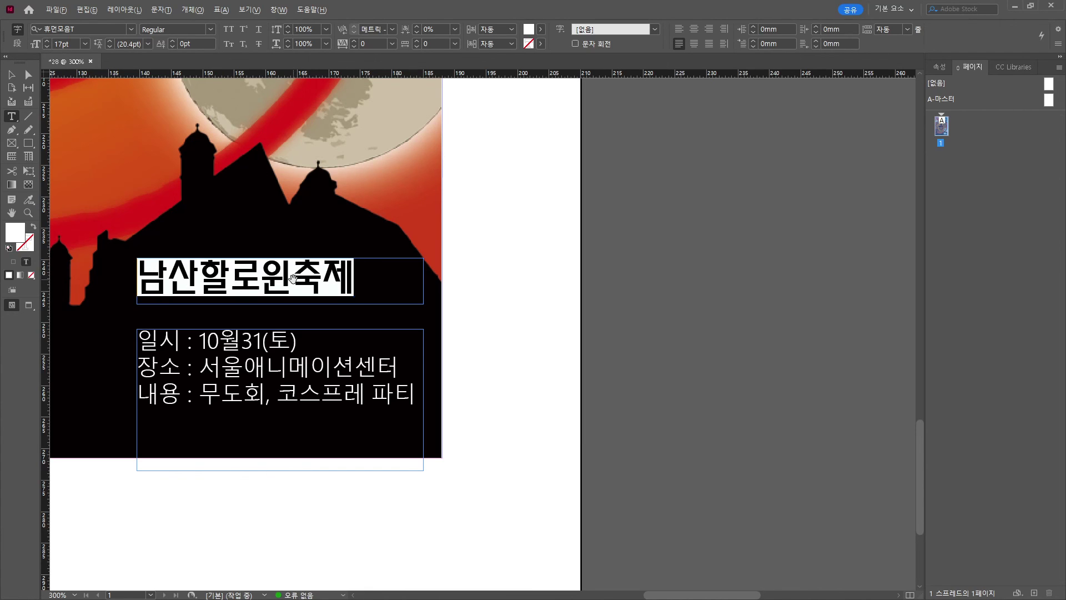
{"action": "key", "text": "alt+Right"}
{"action": "key", "text": "alt+Right"}
{"action": "key", "text": "alt+Right"}
{"action": "key", "text": "alt+Right"}
{"action": "key", "text": "alt+Right"}
{"action": "key", "text": "alt+Right"}
{"action": "key", "text": "alt+Right"}
{"action": "key", "text": "alt+Right"}
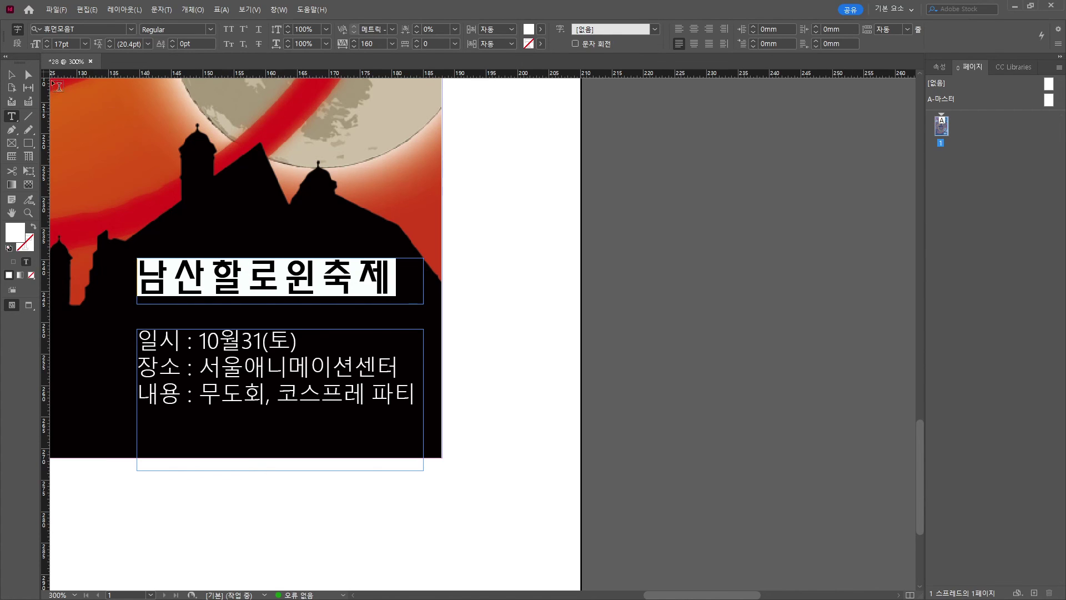
{"action": "key", "text": "Escape"}
- Draw a horizontal line about 40.5 mm long between the festival title and the event details, with a 3 pt stroke
{"action": "left_click", "coordinate": [27, 117]}
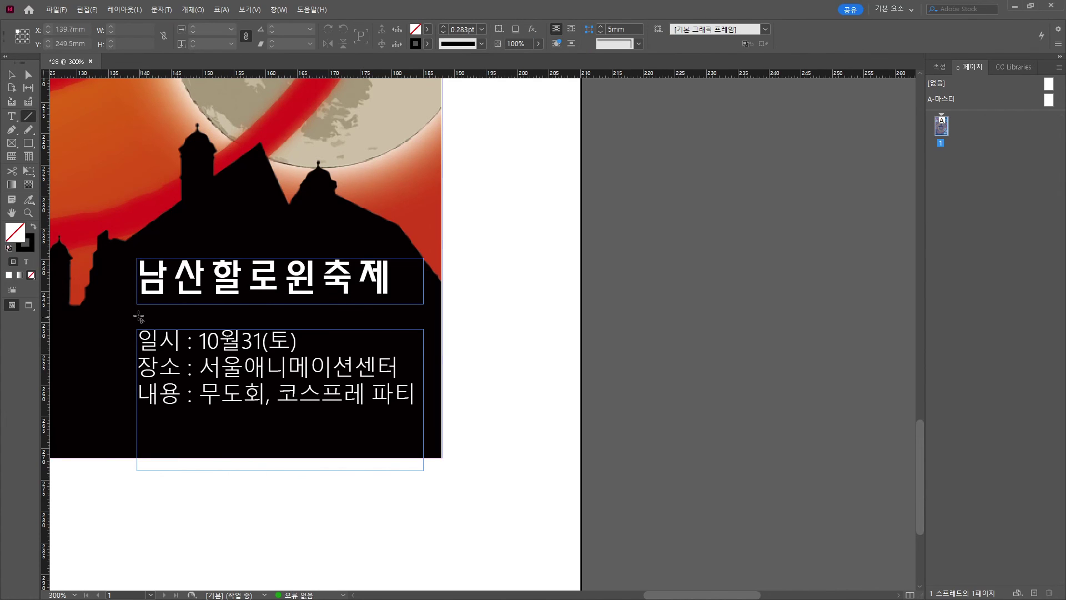
{"action": "left_click_drag", "start_coordinate": [136, 315], "coordinate": [392, 337]}
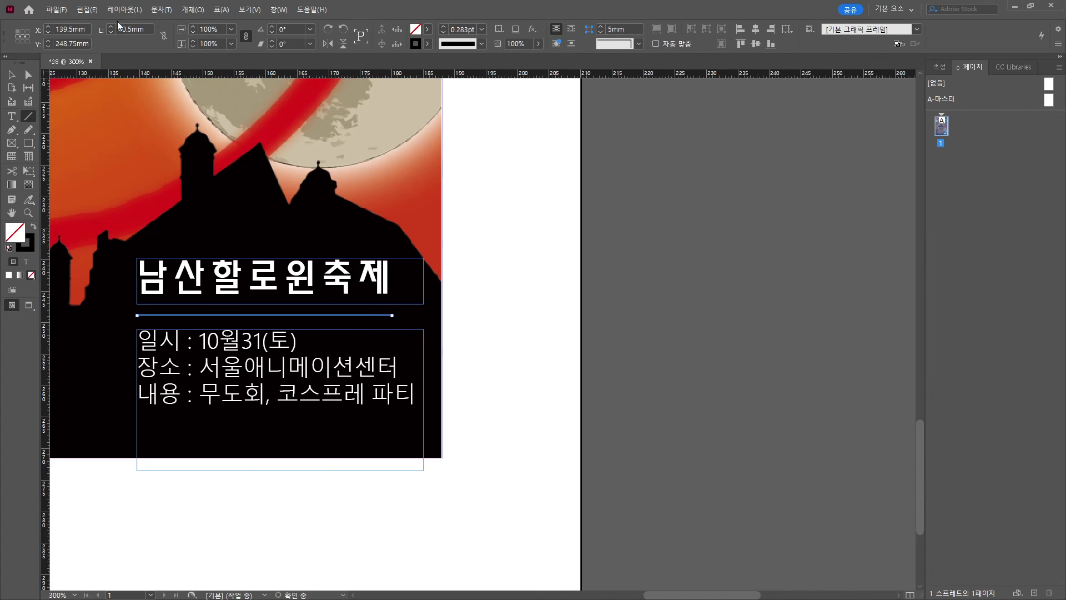
{"action": "left_click", "coordinate": [444, 26]}
{"action": "left_click", "coordinate": [445, 26]}
{"action": "left_click", "coordinate": [445, 26]}
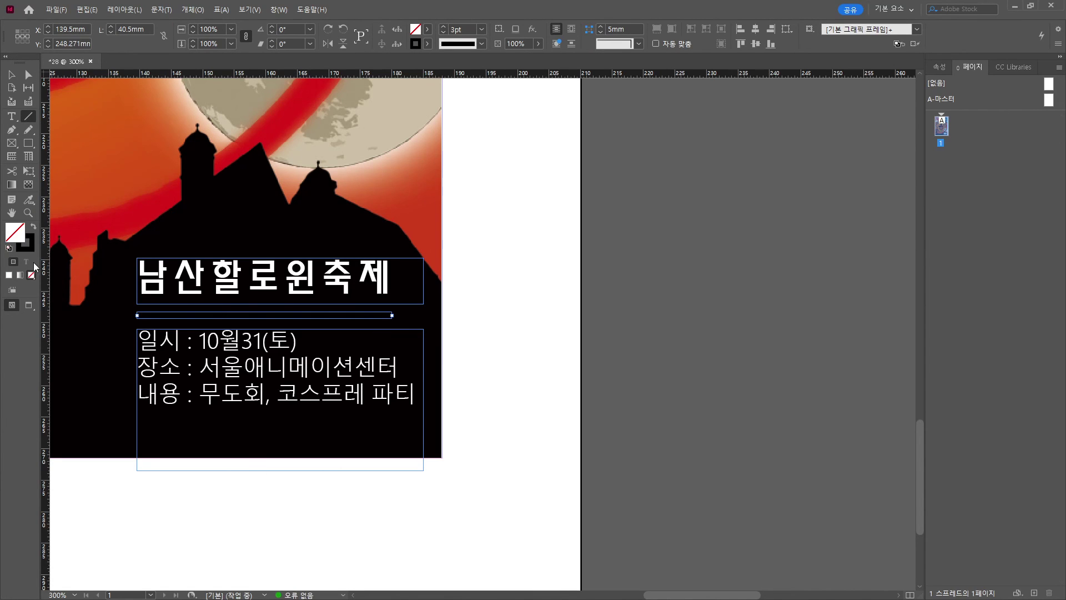
- Colour the divider line's stroke with the [용지] swatch and set its weight to 2 pt
{"action": "double_click", "coordinate": [29, 247]}
{"action": "left_click", "coordinate": [666, 228]}
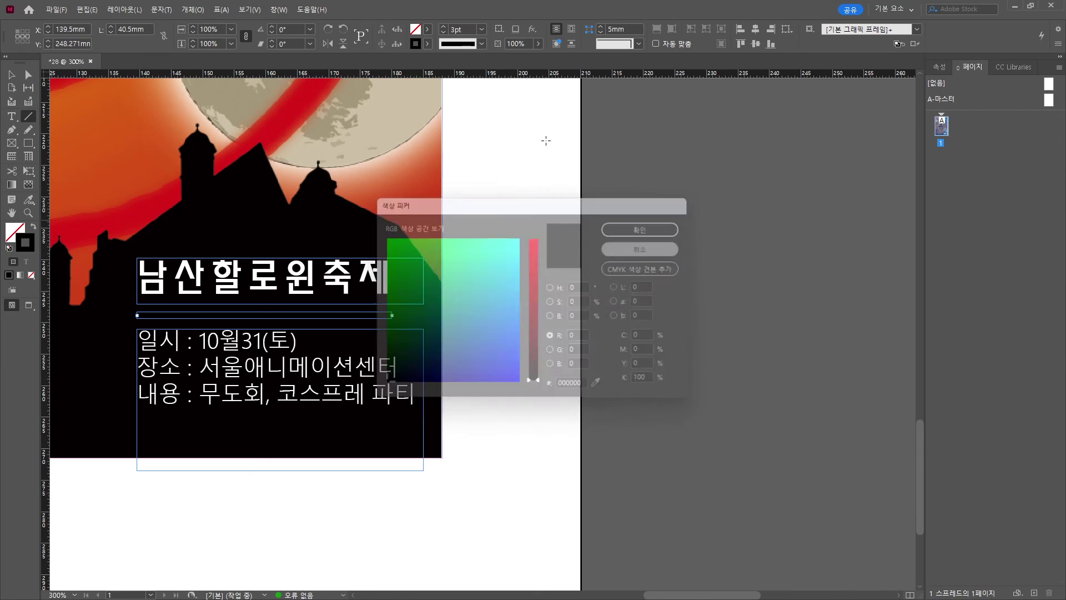
{"action": "left_click", "coordinate": [427, 43]}
{"action": "left_click", "coordinate": [307, 105]}
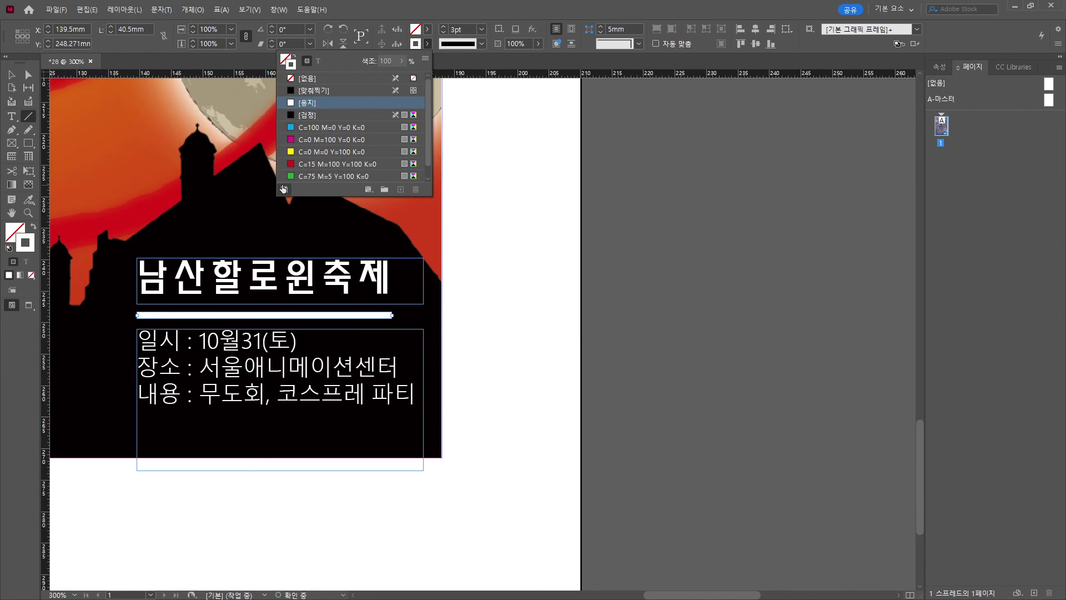
{"action": "left_click", "coordinate": [443, 32]}
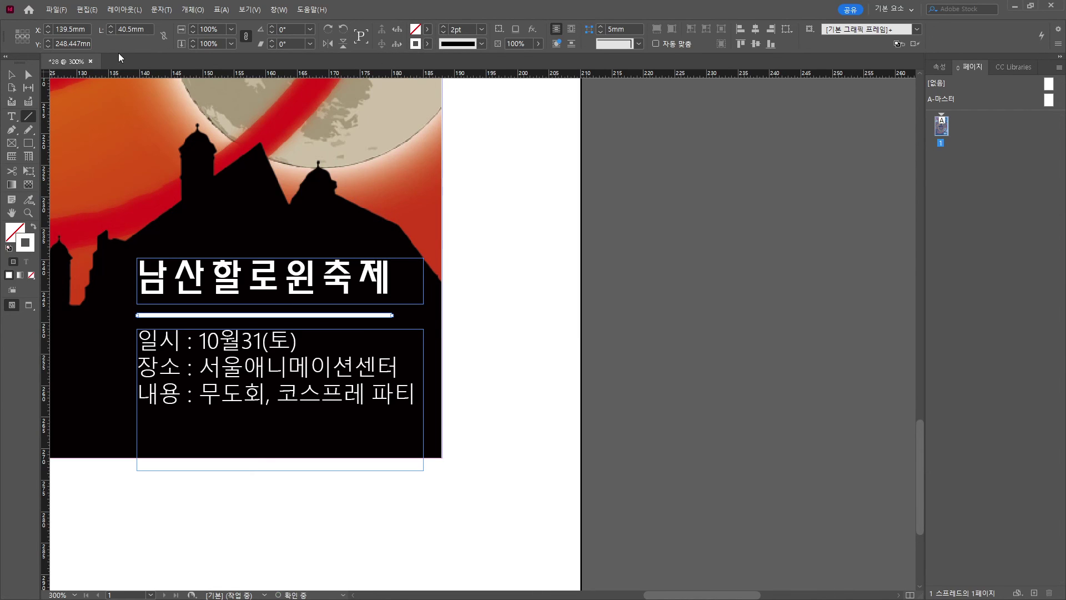
{"action": "left_click", "coordinate": [12, 74]}
{"action": "left_click", "coordinate": [487, 255]}
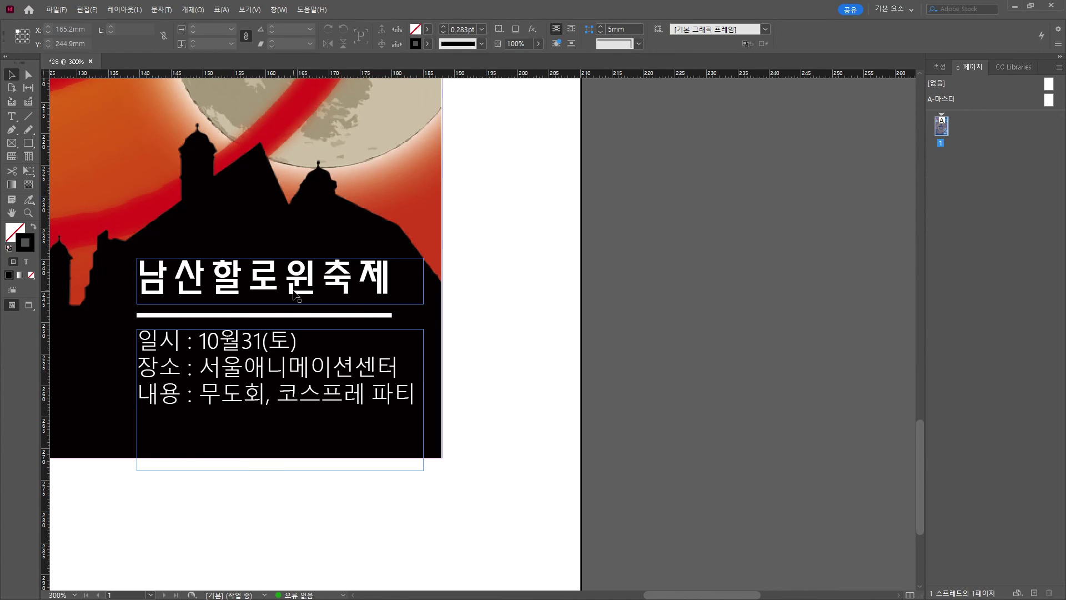
- Preview the page without guides and shift the festival title, divider line and event details slightly left and up on the silhouette
{"action": "key", "text": "w"}
{"action": "left_click_drag", "start_coordinate": [404, 299], "coordinate": [718, 309]}
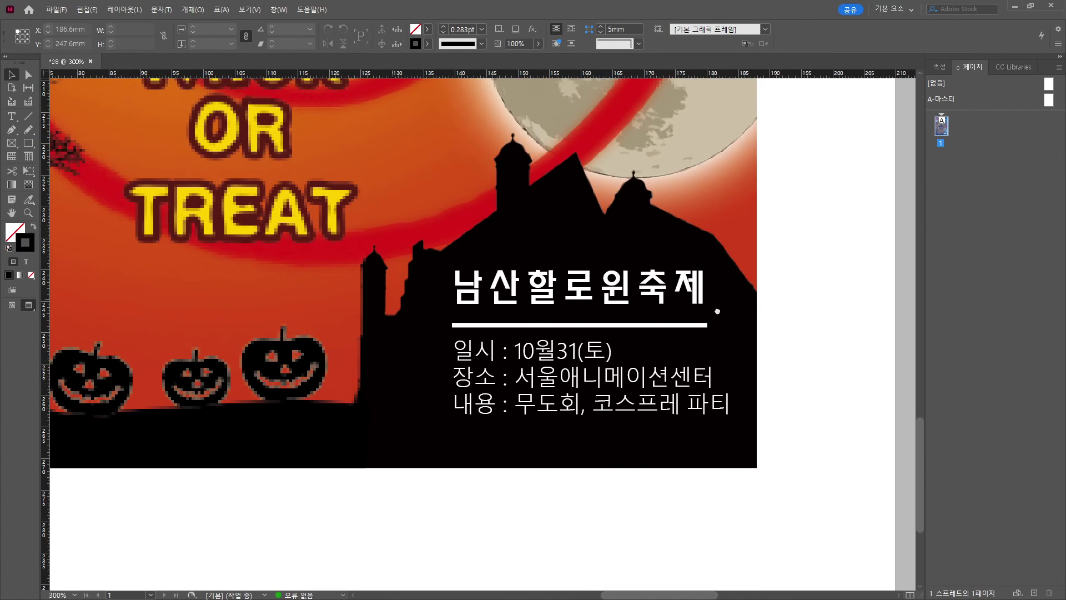
{"action": "left_click", "coordinate": [569, 295]}
{"action": "left_click", "coordinate": [544, 326], "text": "shift"}
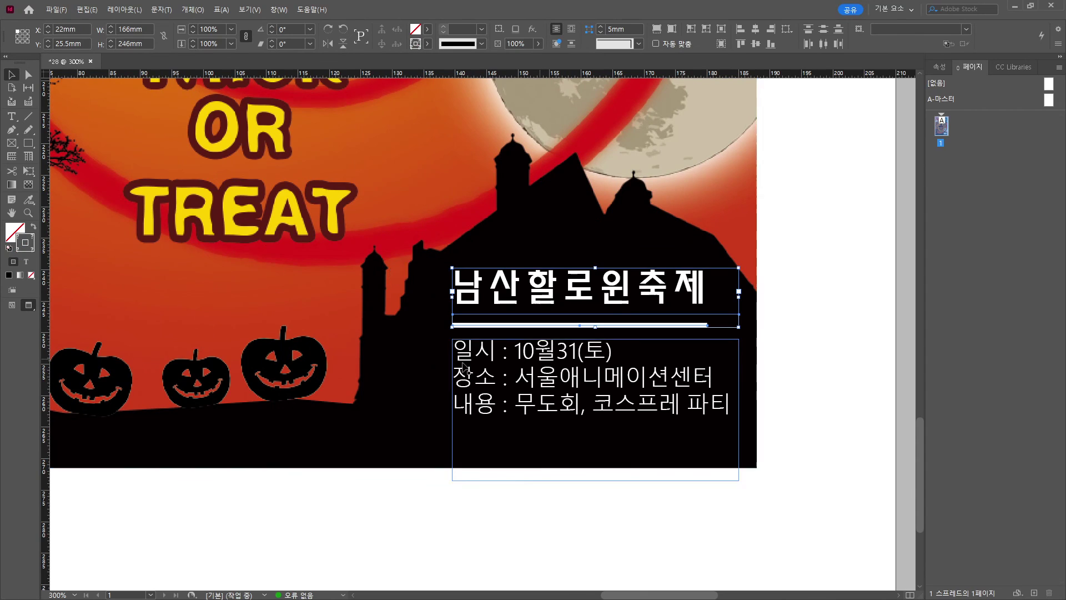
{"action": "left_click", "coordinate": [514, 333], "text": "shift"}
{"action": "left_click", "coordinate": [504, 364], "text": "shift"}
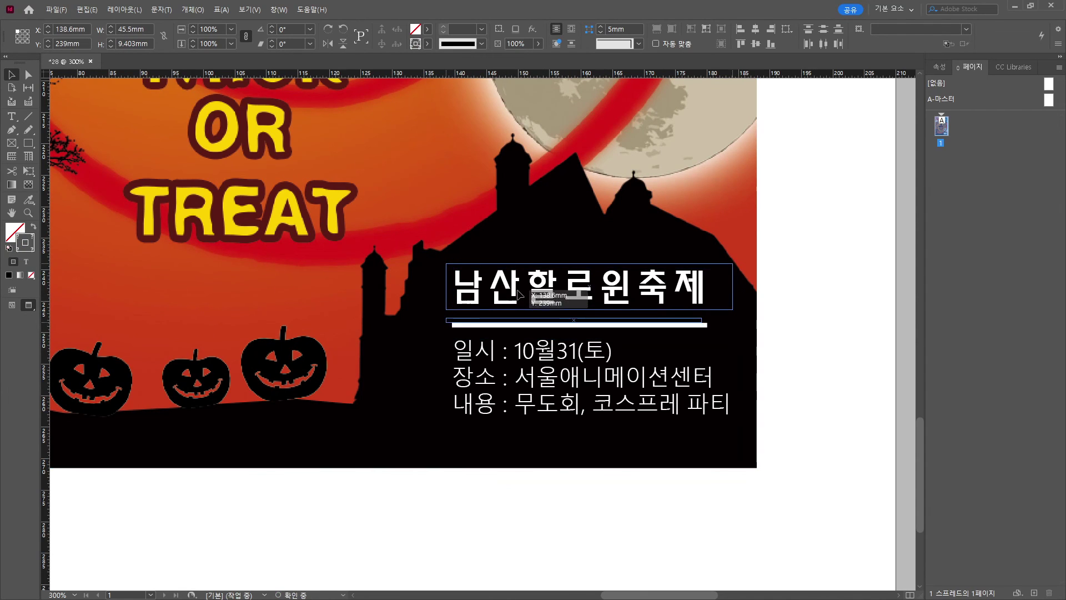
- Set the date 10월31(토) in the event details to the Bold style and check the whole poster
{"action": "double_click", "coordinate": [492, 358]}
{"action": "key", "text": "ctrl+="}
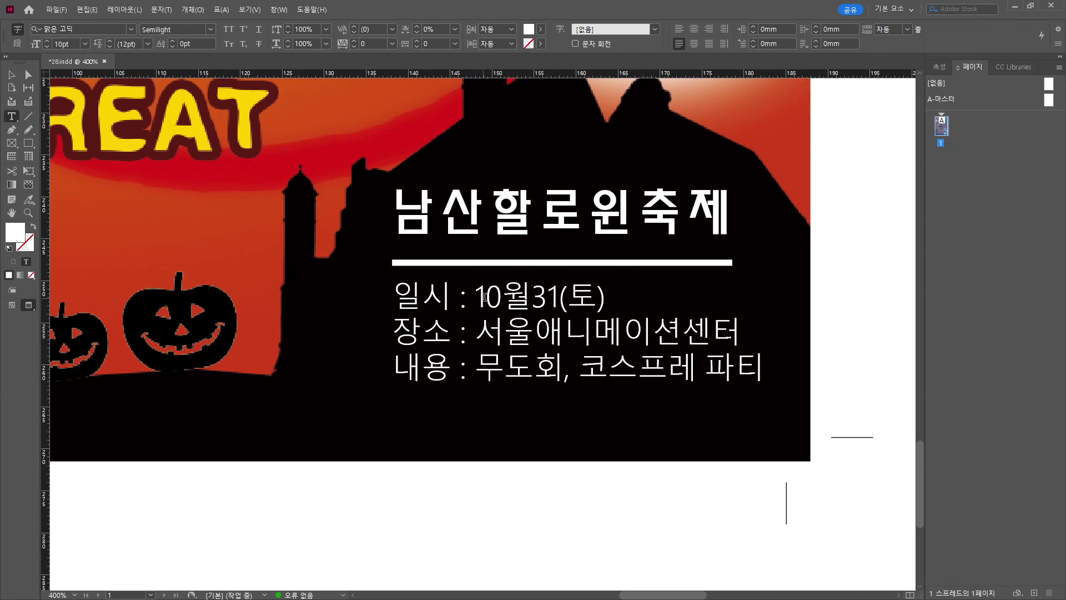
{"action": "left_click_drag", "start_coordinate": [476, 296], "coordinate": [606, 297]}
{"action": "left_click", "coordinate": [198, 29]}
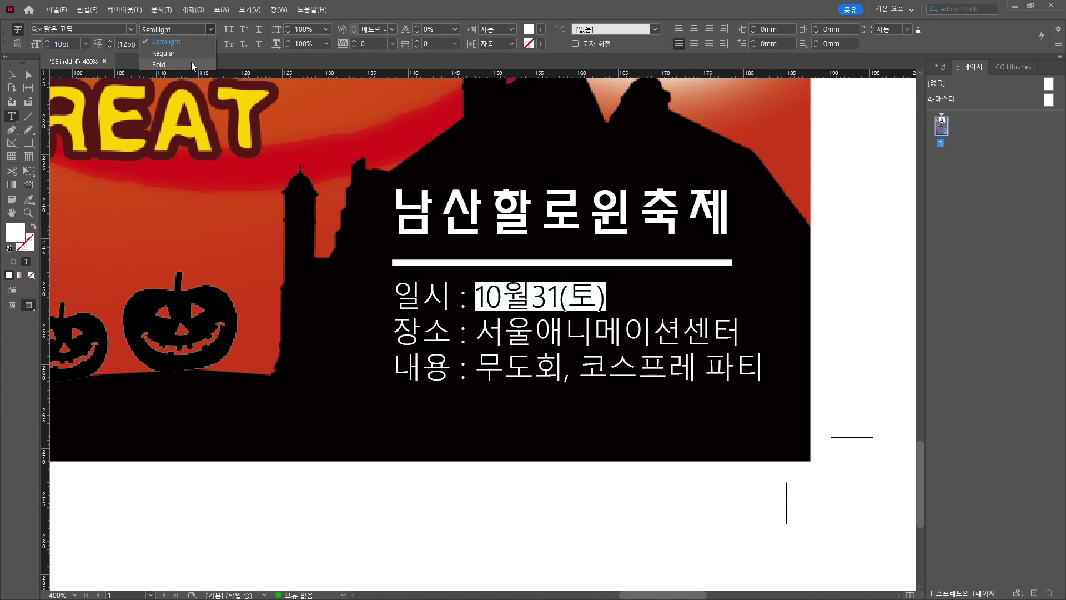
{"action": "left_click", "coordinate": [189, 66]}
{"action": "key", "text": "Escape"}
{"action": "left_click", "coordinate": [549, 569]}
{"action": "key", "text": "ctrl+minus"}
{"action": "key", "text": "ctrl+minus"}
{"action": "key", "text": "ctrl+minus"}
{"action": "key", "text": "ctrl+minus"}
{"action": "key", "text": "ctrl+minus"}
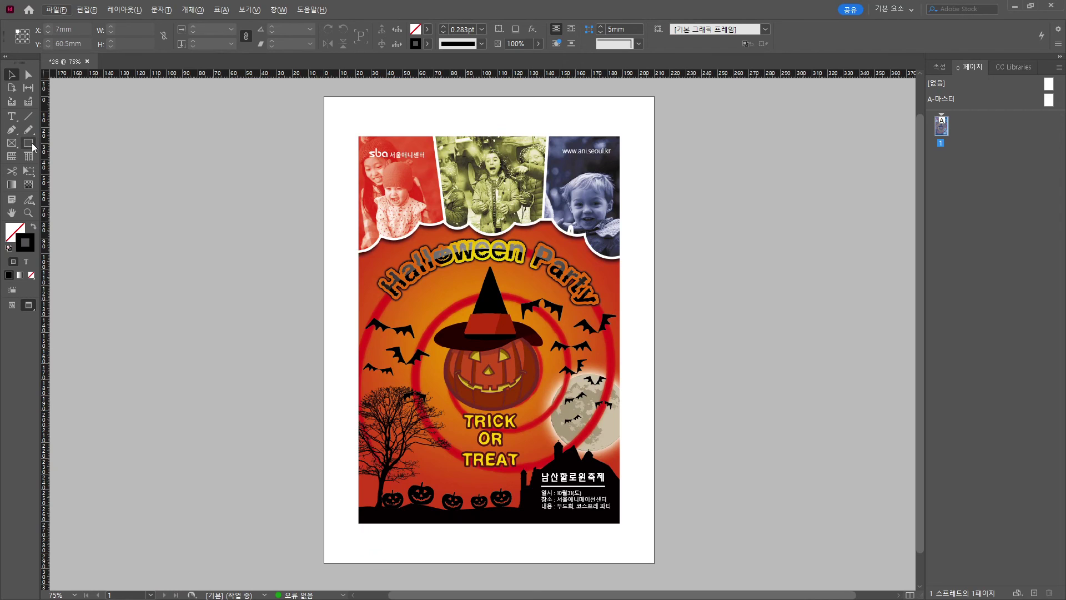
- Create a 3 x 3 mm rectangle just outside the poster's upper-left corner
{"action": "left_click", "coordinate": [32, 146]}
{"action": "key", "text": "ctrl+="}
{"action": "key", "text": "ctrl+="}
{"action": "key", "text": "ctrl+="}
{"action": "key", "text": "ctrl+="}
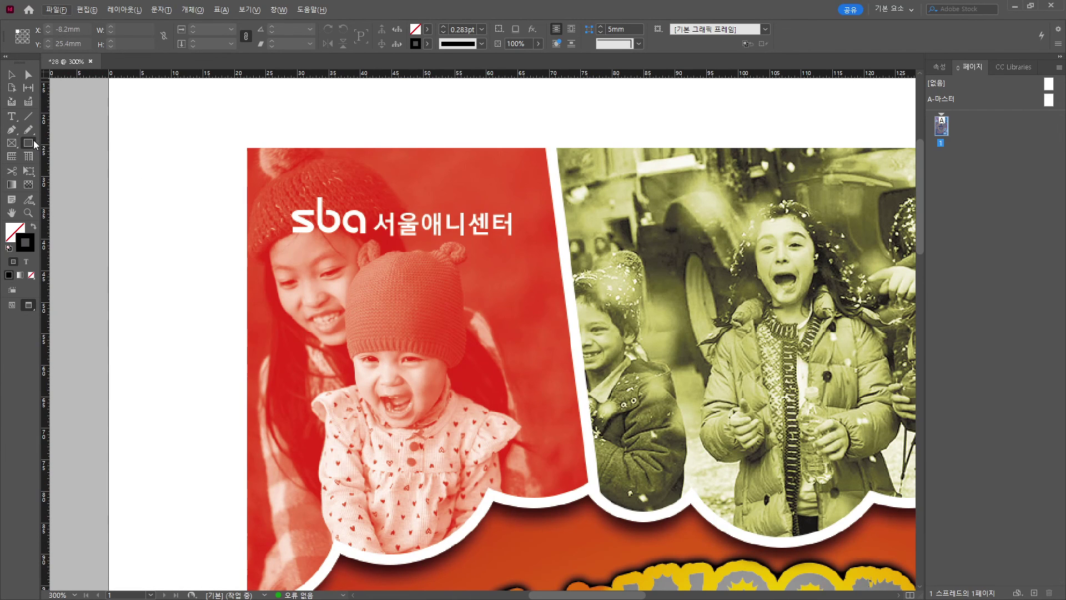
{"action": "left_click", "coordinate": [195, 148]}
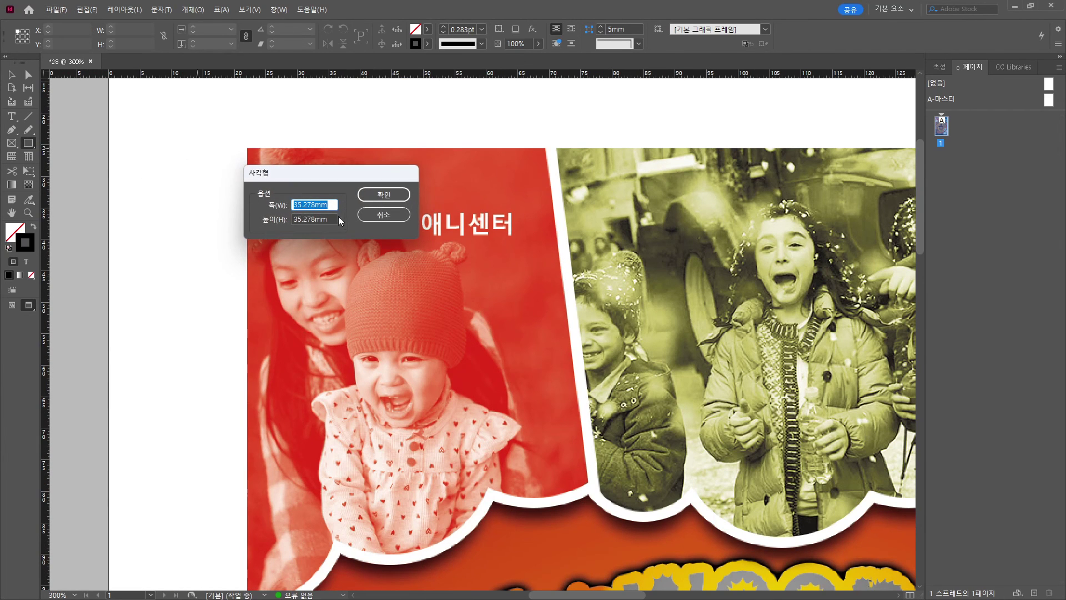
{"action": "type", "text": "3"}
{"action": "key", "text": "Tab"}
{"action": "type", "text": "3"}
{"action": "key", "text": "Return"}
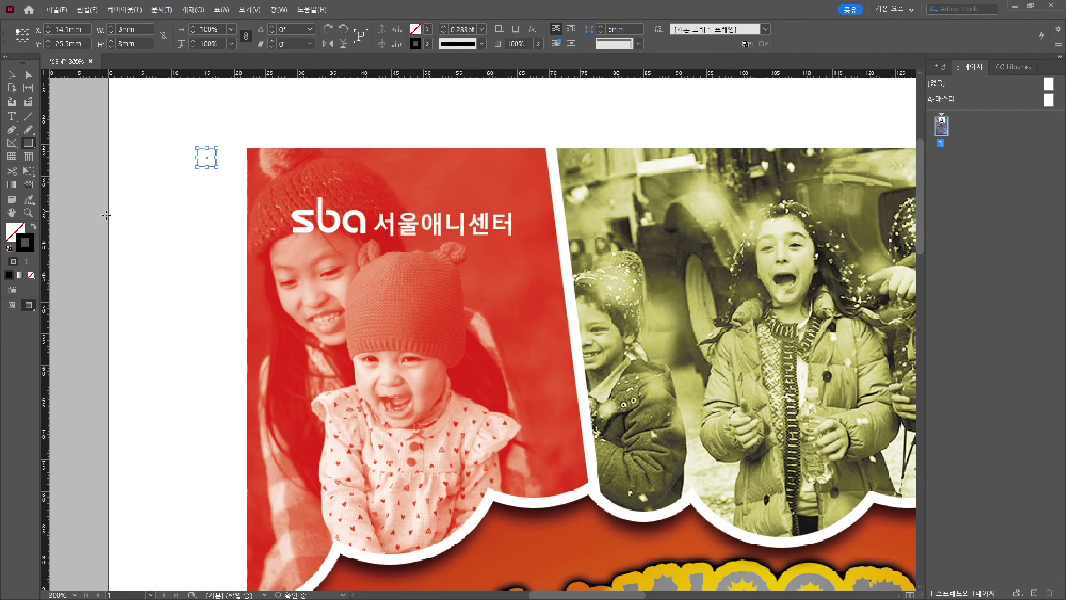
- Give the small square a black fill without a stroke and move it exactly into the poster's upper-left corner
{"action": "left_click", "coordinate": [33, 227]}
{"action": "left_click", "coordinate": [12, 75]}
{"action": "scroll", "coordinate": [211, 139], "scroll_direction": "up", "scroll_amount": 4}
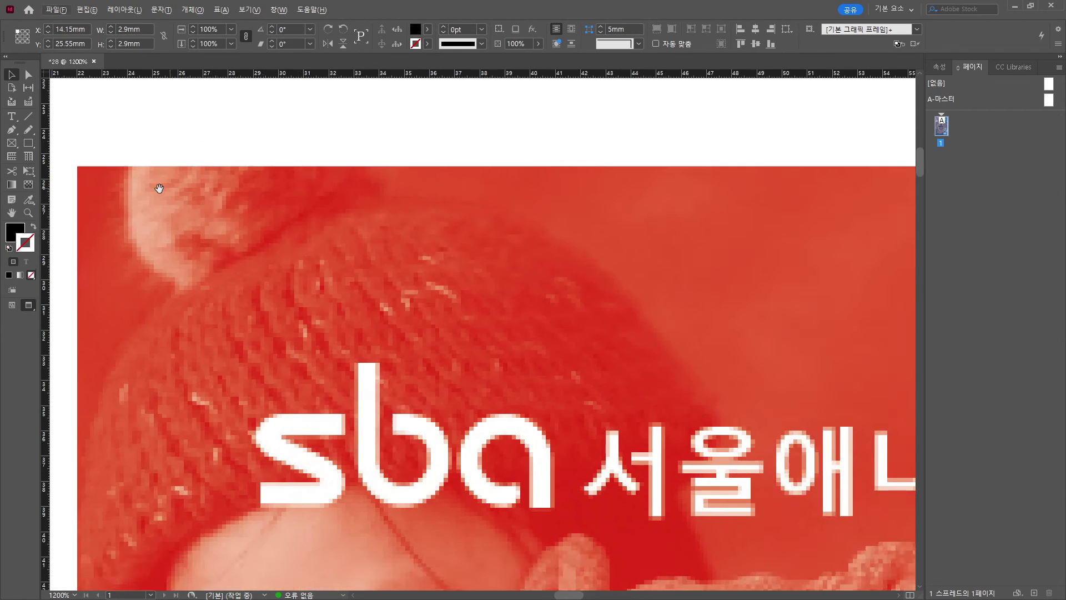
{"action": "left_click_drag", "start_coordinate": [191, 261], "coordinate": [389, 256]}
- Draw a horizontal line with a length of 5 mm and align it with the black square's lower edge at the poster's left side
{"action": "key", "text": "backslash"}
{"action": "left_click_drag", "start_coordinate": [344, 308], "coordinate": [237, 305]}
{"action": "left_click", "coordinate": [146, 28]}
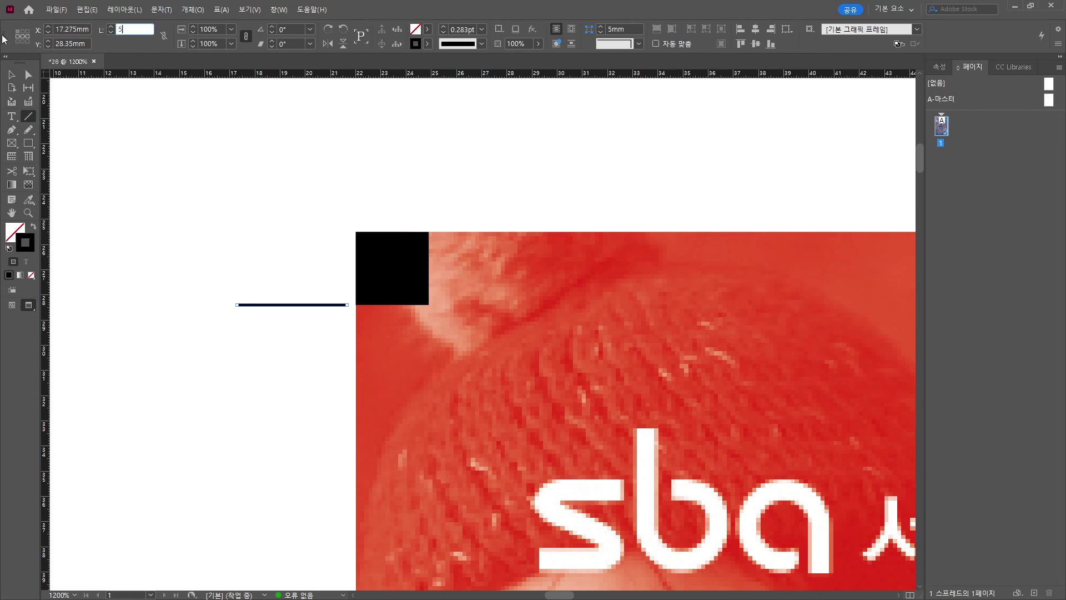
{"action": "type", "text": "5"}
{"action": "left_click", "coordinate": [12, 74]}
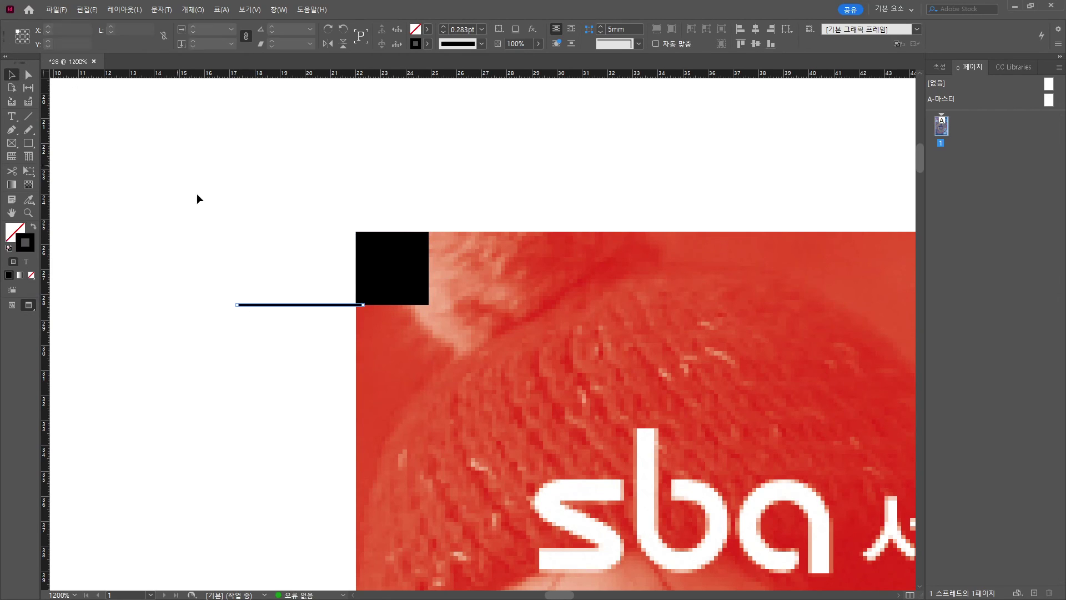
{"action": "left_click", "coordinate": [196, 193]}
{"action": "scroll", "coordinate": [331, 305], "scroll_direction": "up", "scroll_amount": 3}
{"action": "left_click", "coordinate": [343, 278]}
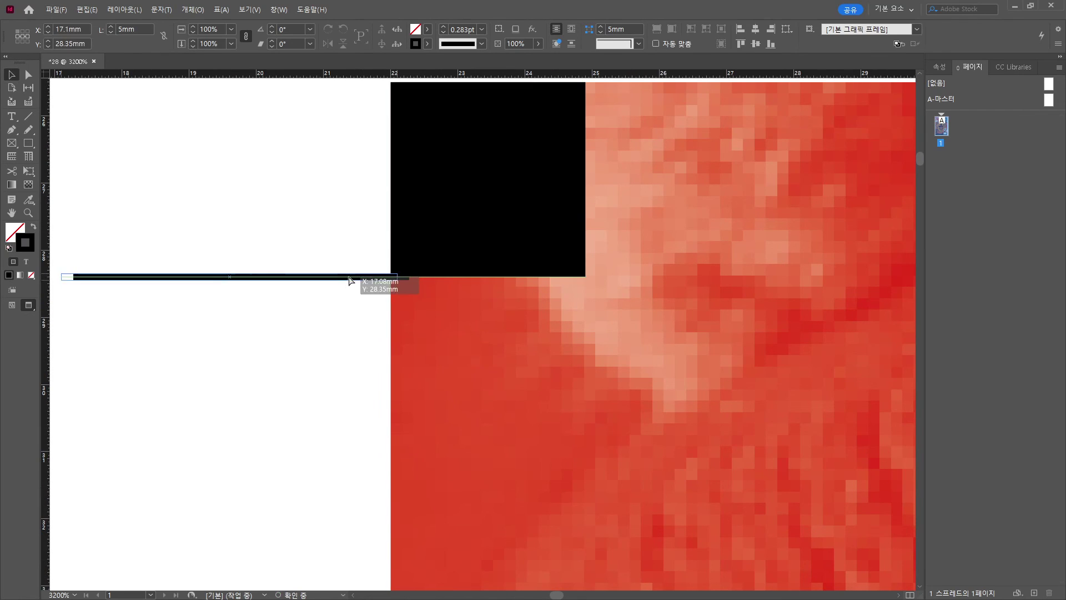
- Copy the 5 mm line, rotate the copy to -90° and place it above the poster at the black square's right edge
{"action": "scroll", "coordinate": [344, 318], "scroll_direction": "down", "scroll_amount": 3}
{"action": "left_click_drag", "start_coordinate": [345, 300], "coordinate": [433, 190]}
{"action": "left_click", "coordinate": [464, 198]}
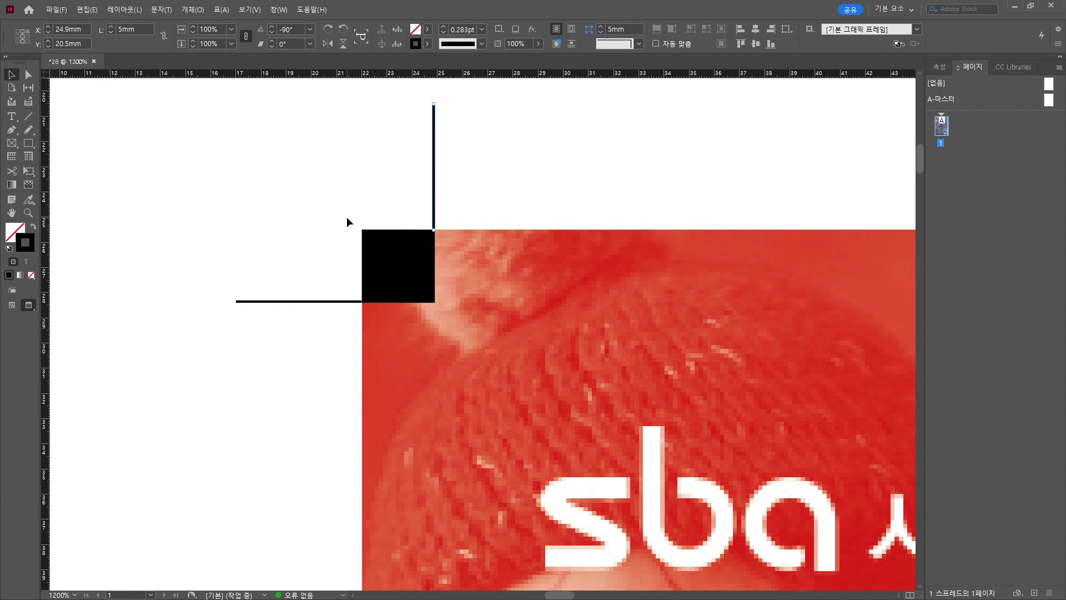
- Move the vertical crop mark up and the horizontal one left, each about 2.5 mm away from the poster edge
{"action": "key", "text": "shift+Up"}
{"action": "left_click_drag", "start_coordinate": [264, 245], "coordinate": [292, 330]}
{"action": "key", "text": "shift+Left"}
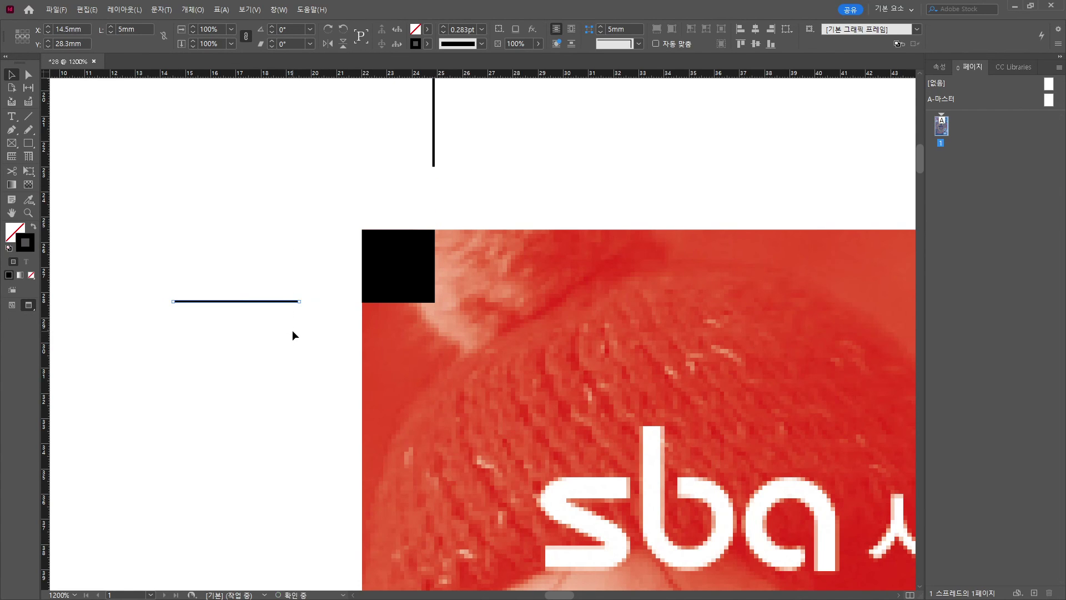
{"action": "left_click", "coordinate": [321, 185]}
- Copy the upper-left crop marks with their black square to the poster's upper-right corner, flipped horizontally
{"action": "scroll", "coordinate": [312, 199], "scroll_direction": "down", "scroll_amount": 5}
{"action": "left_click_drag", "start_coordinate": [276, 174], "coordinate": [298, 310]}
{"action": "right_click", "coordinate": [272, 261]}
{"action": "left_click", "coordinate": [503, 444]}
{"action": "left_click_drag", "start_coordinate": [223, 266], "coordinate": [393, 266]}
{"action": "scroll", "coordinate": [447, 289], "scroll_direction": "up", "scroll_amount": 4}
{"action": "left_click_drag", "start_coordinate": [245, 203], "coordinate": [488, 204]}
- Copy both upper sets of crop marks to the poster's lower corners, flipped vertically
{"action": "scroll", "coordinate": [487, 201], "scroll_direction": "down", "scroll_amount": 5}
{"action": "left_click_drag", "start_coordinate": [230, 111], "coordinate": [231, 410]}
{"action": "right_click", "coordinate": [261, 135]}
{"action": "scroll", "coordinate": [210, 522], "scroll_direction": "up", "scroll_amount": 3}
{"action": "left_click_drag", "start_coordinate": [264, 191], "coordinate": [264, 497]}
- Delete the black helper square in the poster's lower-left corner
{"action": "left_click_drag", "start_coordinate": [381, 563], "coordinate": [354, 428]}
{"action": "left_click", "coordinate": [330, 424]}
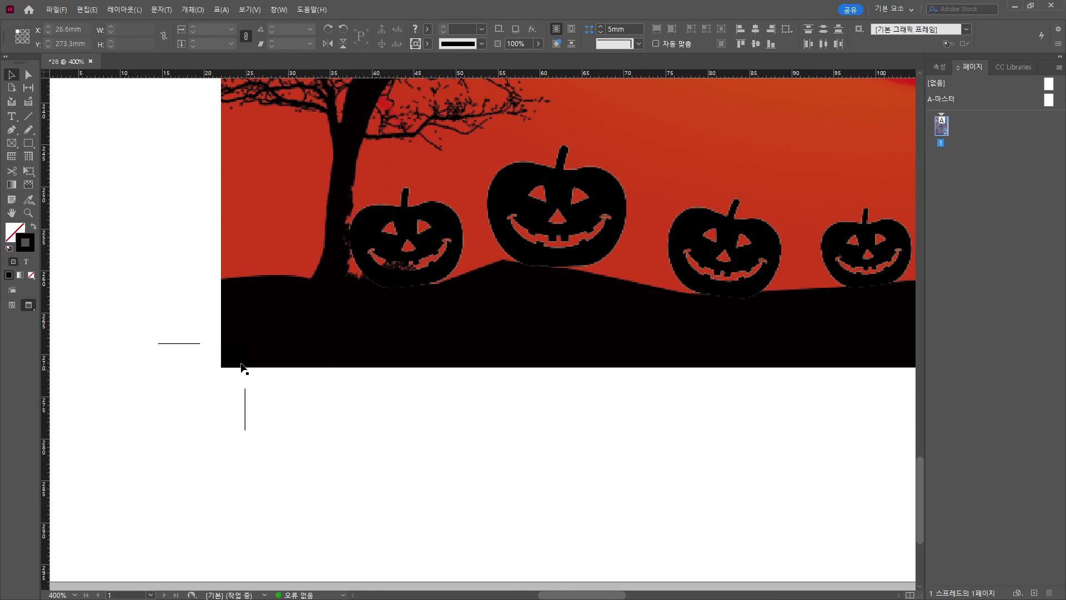
{"action": "left_click", "coordinate": [239, 360]}
{"action": "key", "text": "Delete"}
- Add a text frame reading A03 below the poster, beside the lower-left vertical crop mark
{"action": "left_click_drag", "start_coordinate": [634, 434], "coordinate": [530, 403]}
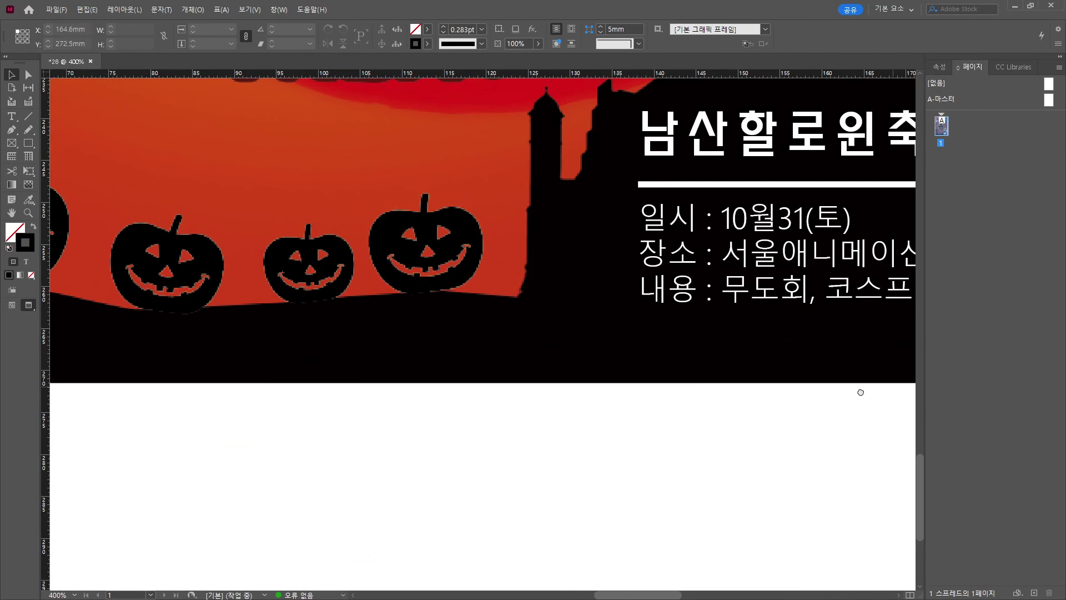
{"action": "scroll", "coordinate": [859, 393], "scroll_direction": "down", "scroll_amount": 5}
{"action": "scroll", "coordinate": [144, 422], "scroll_direction": "up", "scroll_amount": 5}
{"action": "left_click", "coordinate": [11, 116]}
{"action": "left_click_drag", "start_coordinate": [153, 332], "coordinate": [347, 406]}
{"action": "type", "text": "A"}
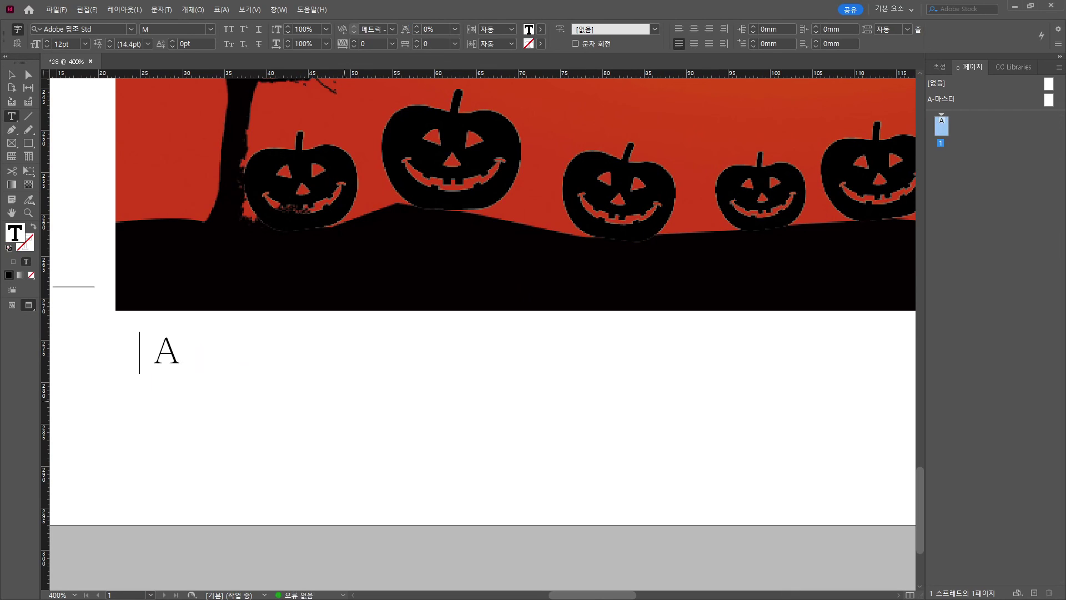
{"action": "type", "text": "03"}
- Change all of the A03 text to the 맑은 고딕 font in Semilight and reduce its font size slightly
{"action": "key", "text": "ctrl+a"}
{"action": "left_click", "coordinate": [131, 30]}
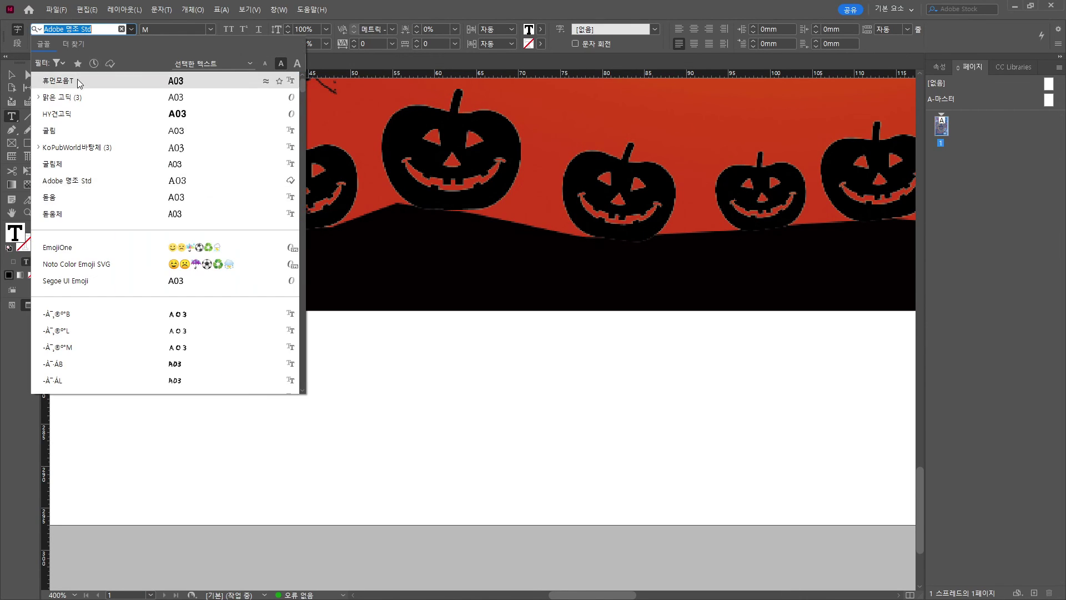
{"action": "left_click", "coordinate": [61, 97]}
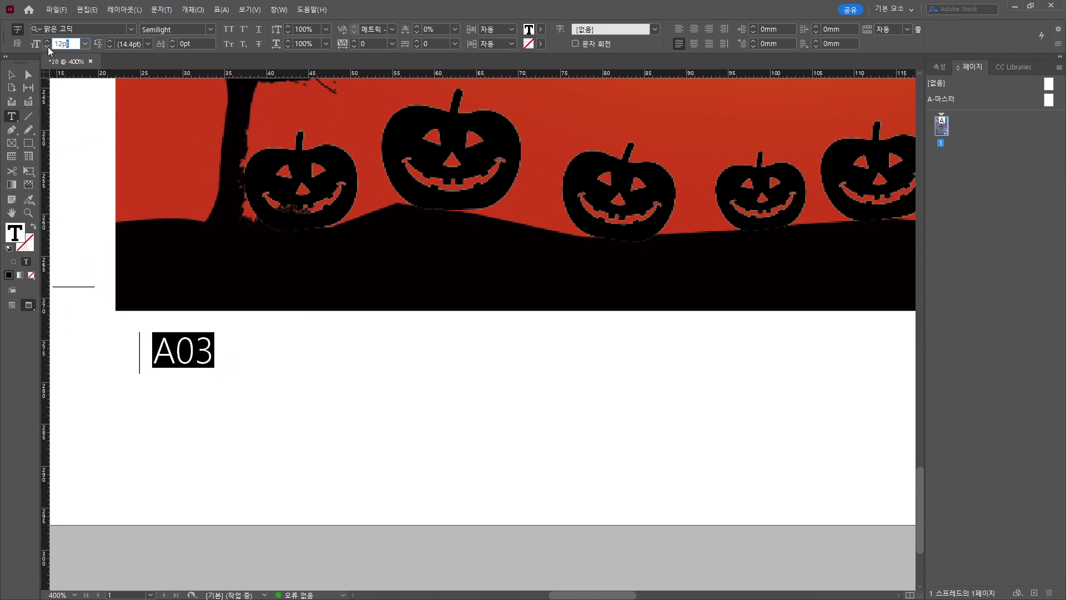
{"action": "type", "text": "t"}
{"action": "key", "text": "Return"}
{"action": "key", "text": "Escape"}
- Align the A03 frame with the vertical crop mark and the poster's lower edge, then position it at X 27.9 mm, Y 274.5 mm
{"action": "scroll", "coordinate": [157, 316], "scroll_direction": "up", "scroll_amount": 2}
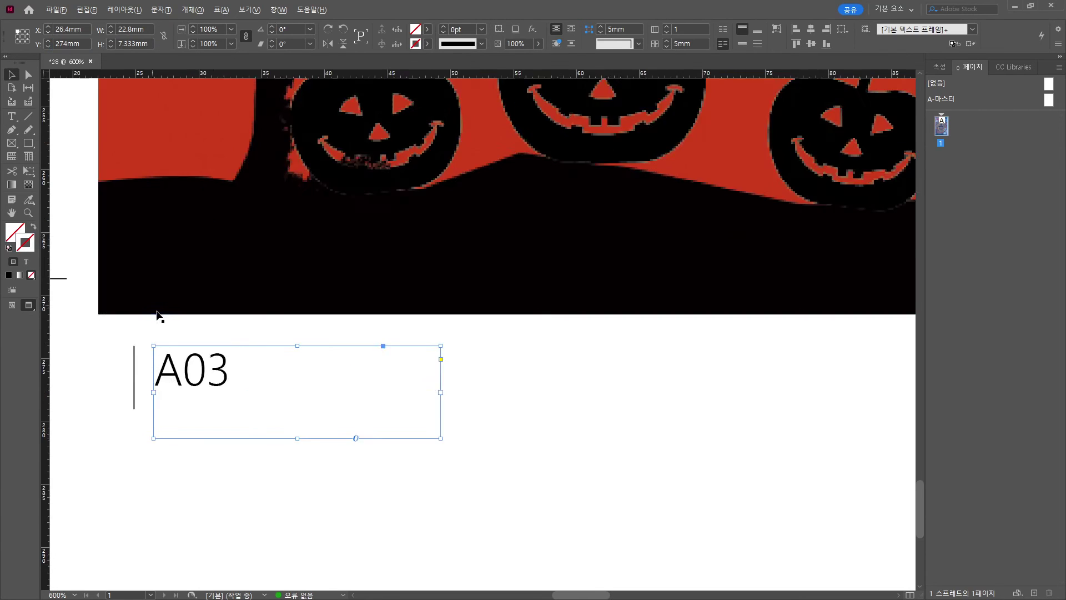
{"action": "scroll", "coordinate": [158, 316], "scroll_direction": "up", "scroll_amount": 1}
{"action": "left_click_drag", "start_coordinate": [210, 389], "coordinate": [186, 347]}
{"action": "left_click_drag", "start_coordinate": [65, 42], "coordinate": [69, 43]}
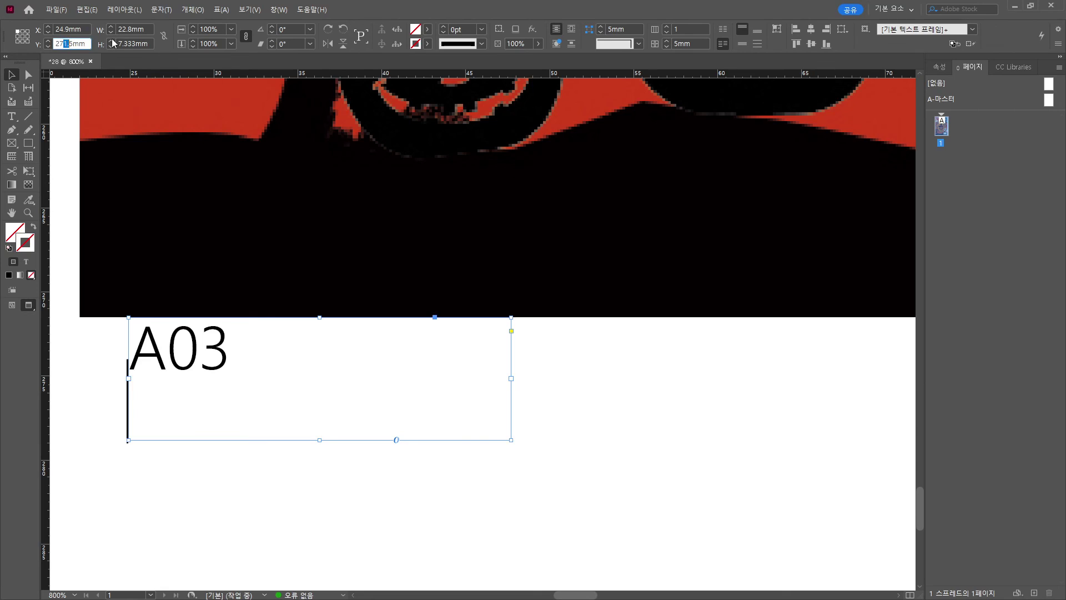
{"action": "type", "text": "4"}
{"action": "key", "text": "Return"}
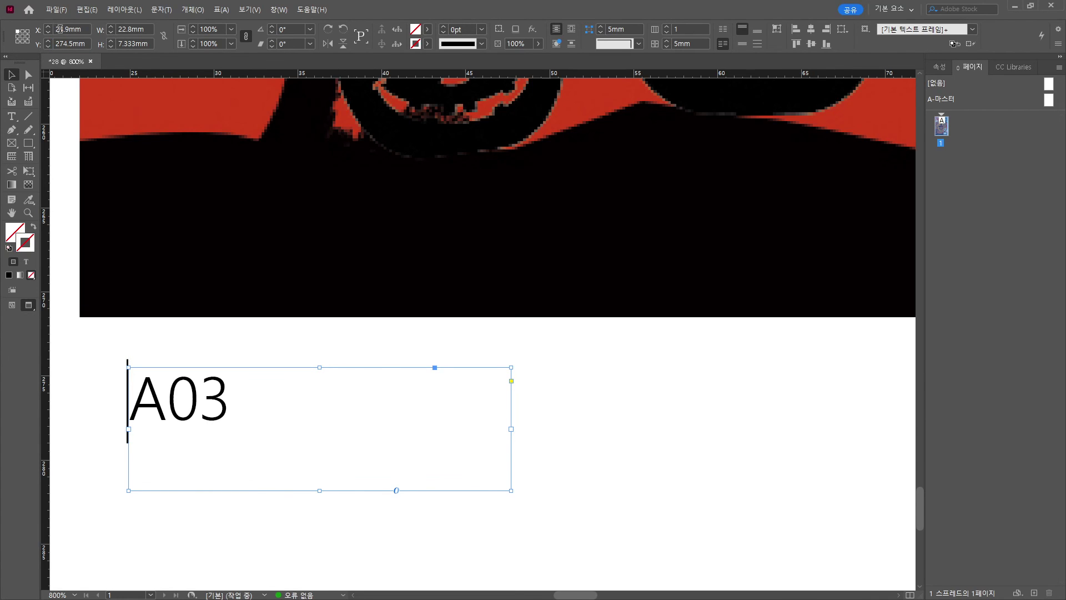
{"action": "left_click_drag", "start_coordinate": [60, 29], "coordinate": [63, 29]}
{"action": "type", "text": "7"}
{"action": "key", "text": "Return"}
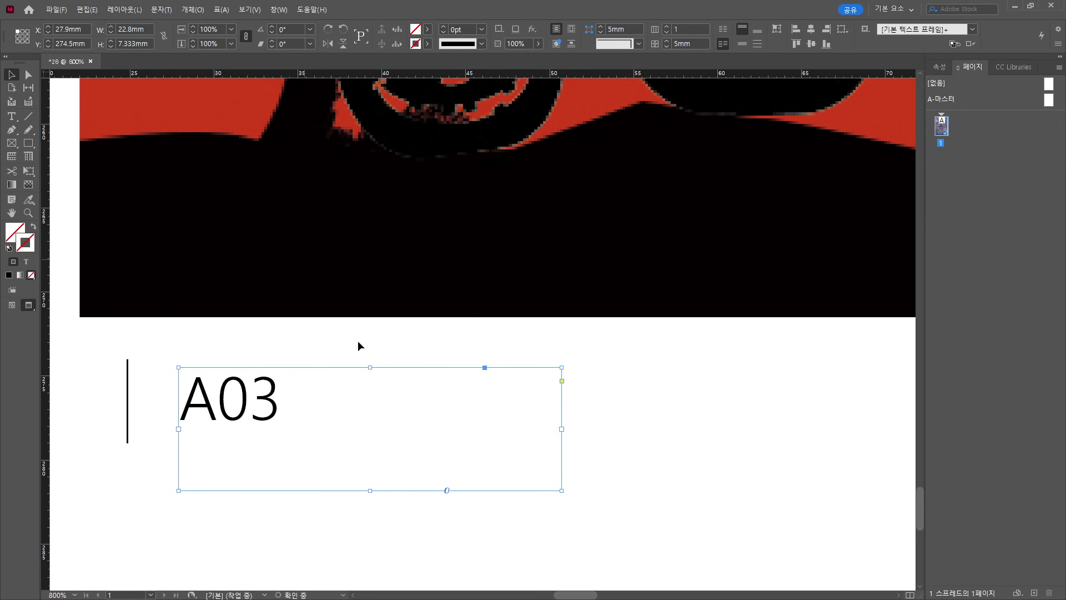
- Deselect the A03 frame and review the whole poster page with its crop marks and label
{"action": "left_click", "coordinate": [310, 541]}
{"action": "scroll", "coordinate": [416, 491], "scroll_direction": "down", "scroll_amount": 6}
{"action": "left_click_drag", "start_coordinate": [821, 343], "coordinate": [525, 387]}
{"action": "scroll", "coordinate": [704, 439], "scroll_direction": "down", "scroll_amount": 2}
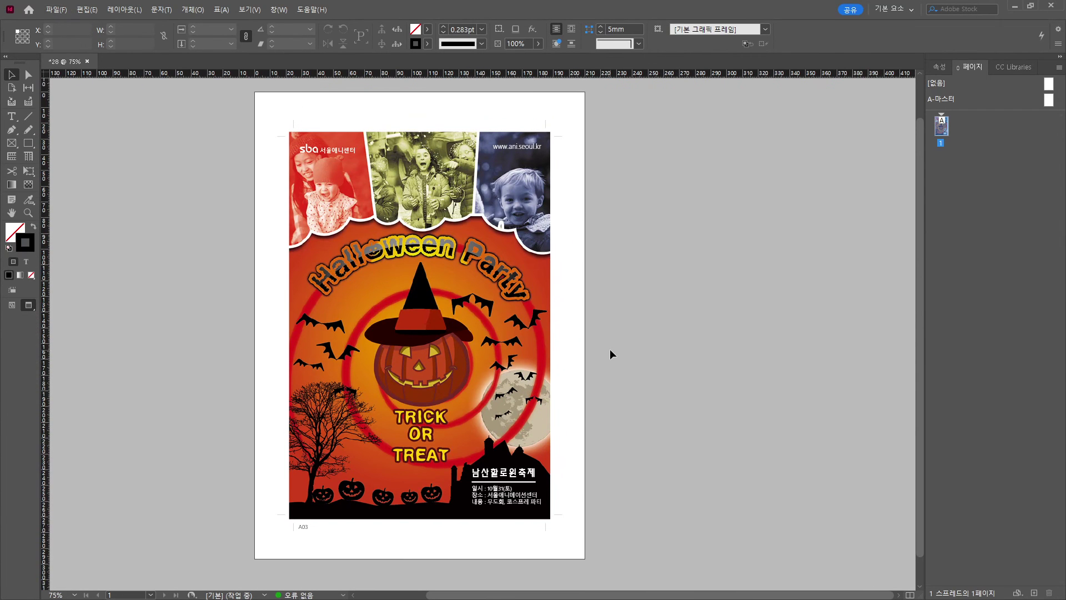